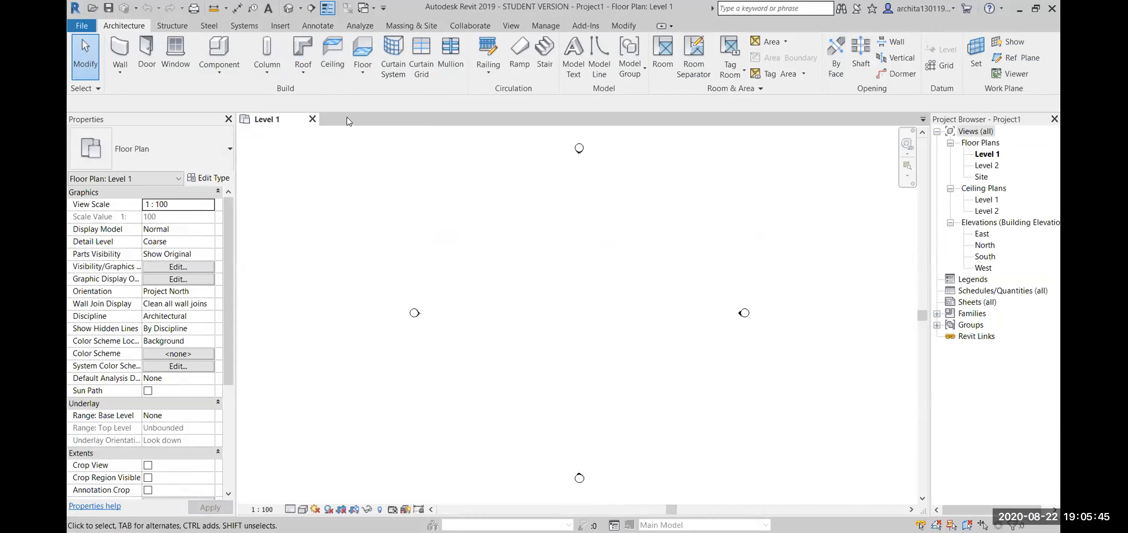
- Cycle the ribbon through its panel-button, panel-title and tab-only display states and back to the full ribbon
{"action": "double_click", "coordinate": [122, 27]}
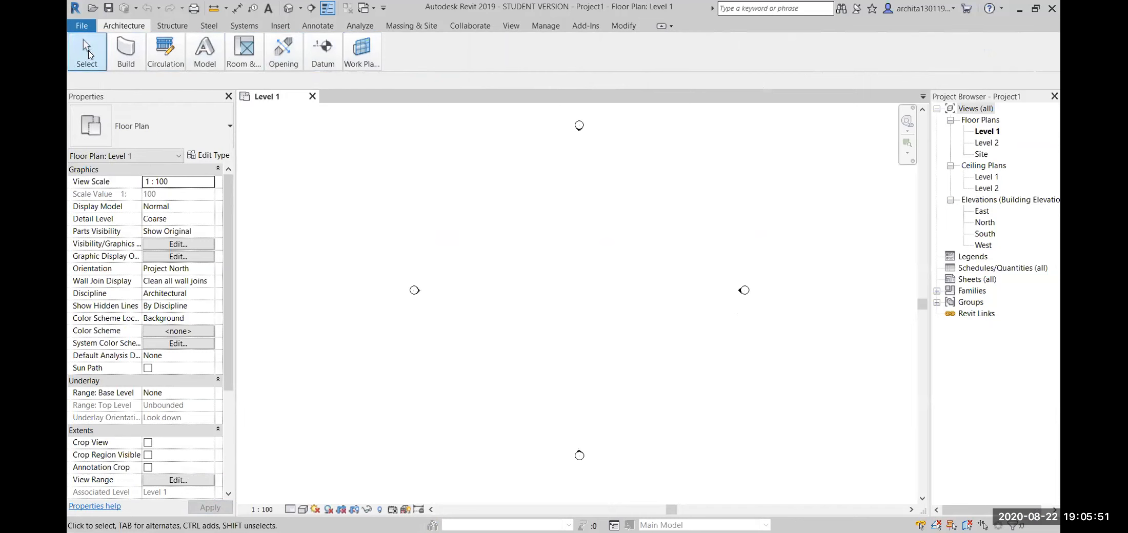
{"action": "mouse_move", "coordinate": [351, 54]}
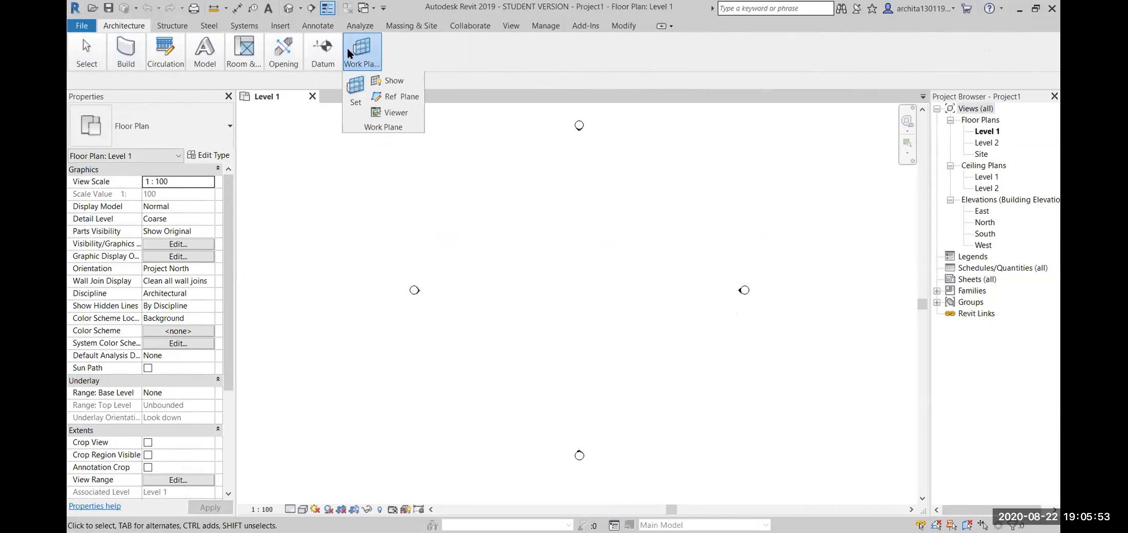
{"action": "mouse_move", "coordinate": [227, 58]}
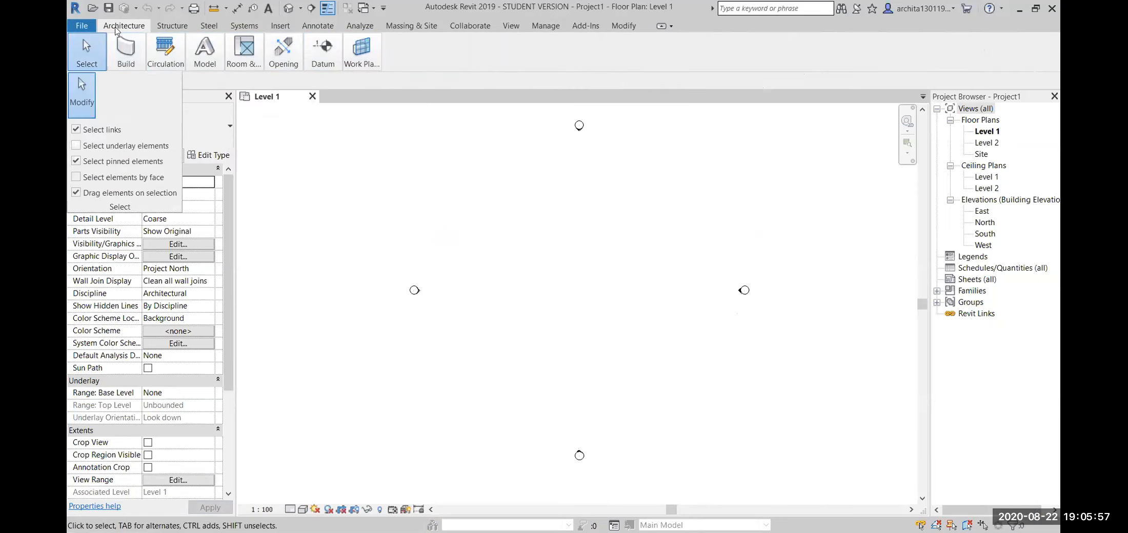
{"action": "double_click", "coordinate": [122, 29]}
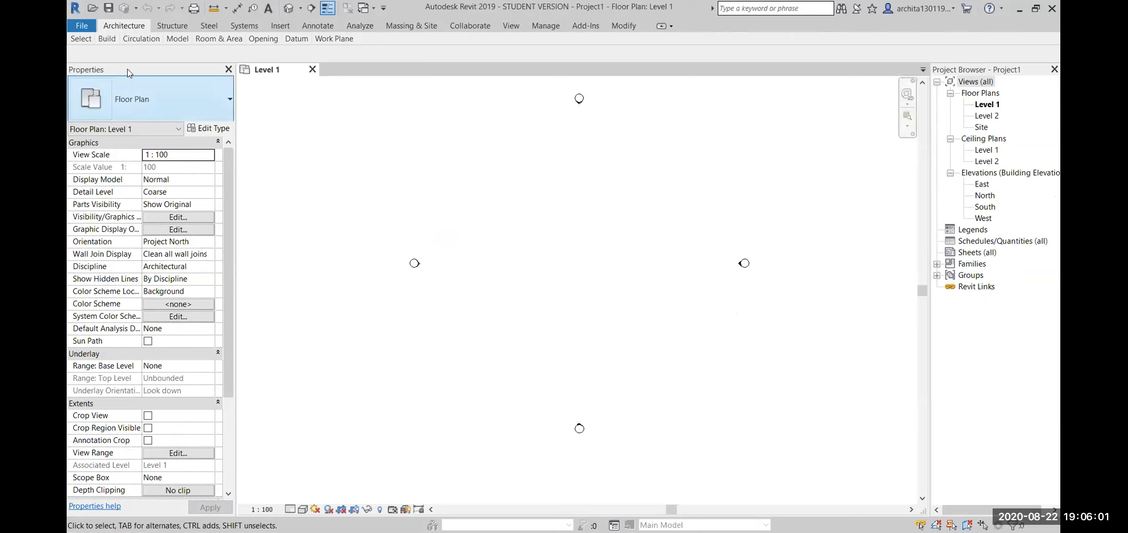
{"action": "mouse_move", "coordinate": [148, 40]}
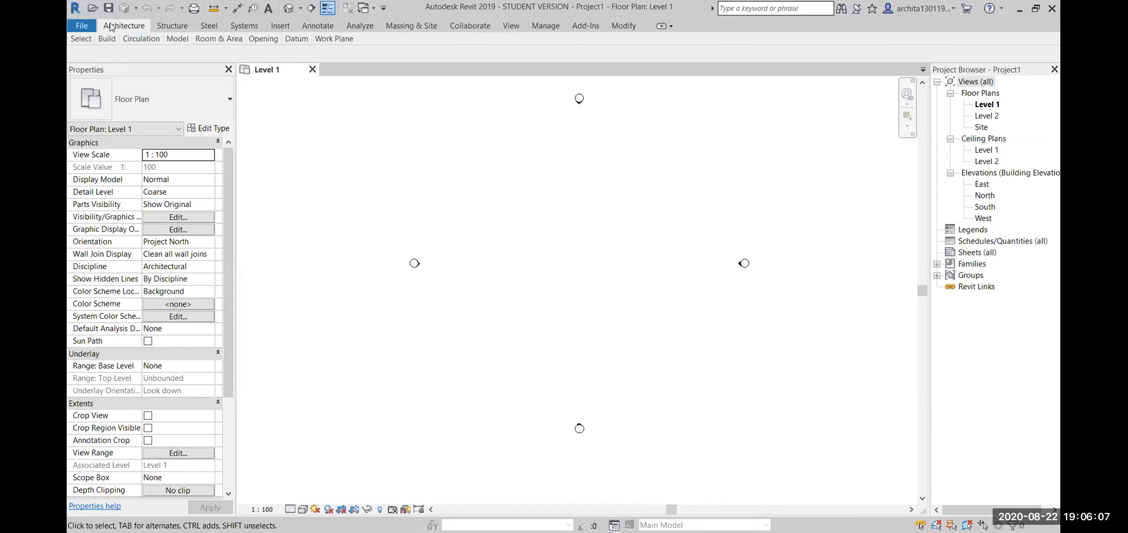
{"action": "double_click", "coordinate": [110, 26]}
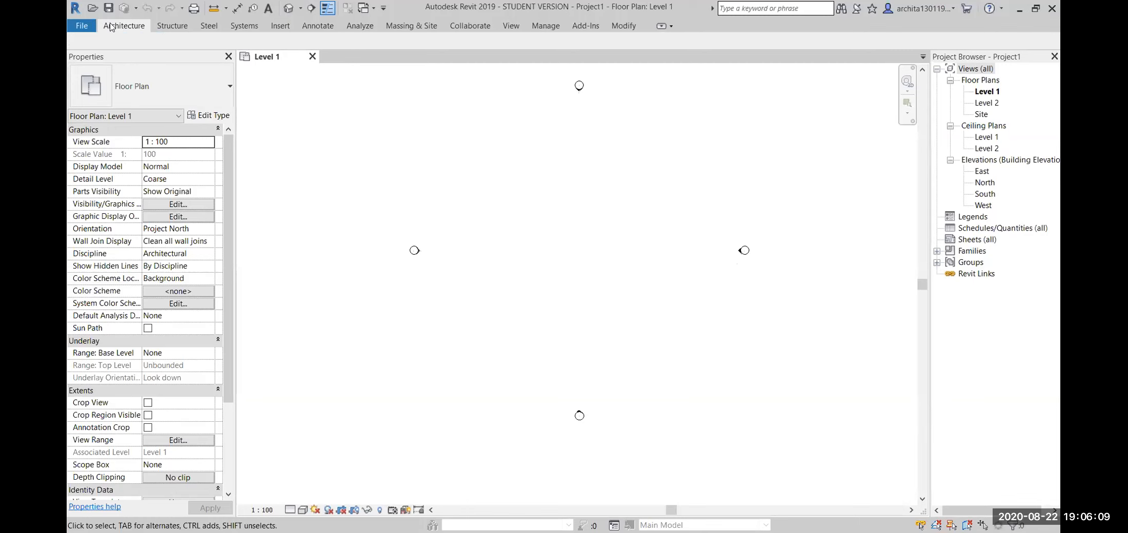
{"action": "double_click", "coordinate": [110, 27]}
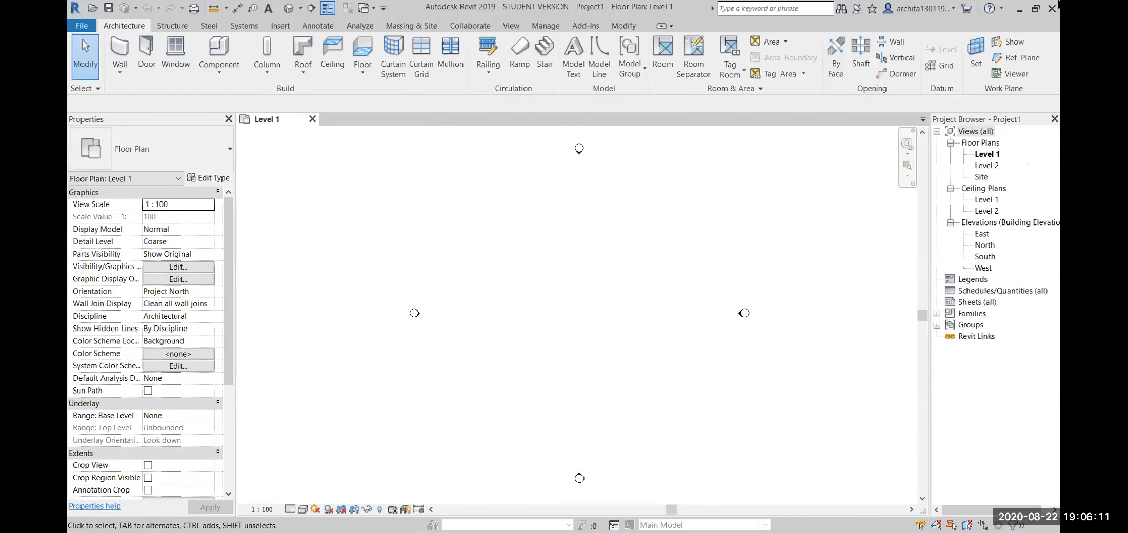
- Minimize the ribbon to panel buttons, look over the Massing & Site, View and Architecture commands, and restore the full ribbon
{"action": "double_click", "coordinate": [121, 26]}
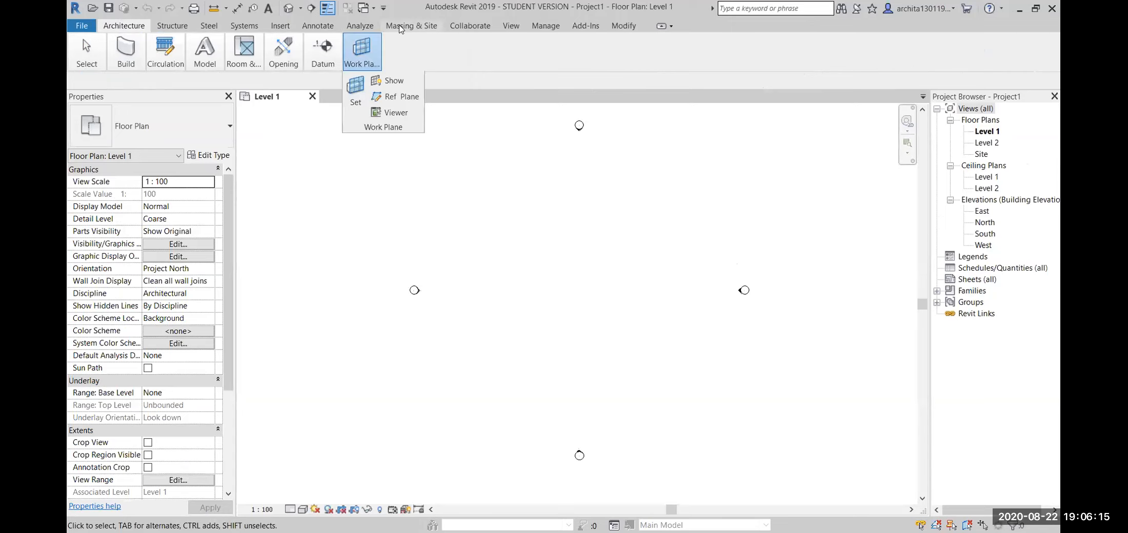
{"action": "left_click", "coordinate": [400, 27]}
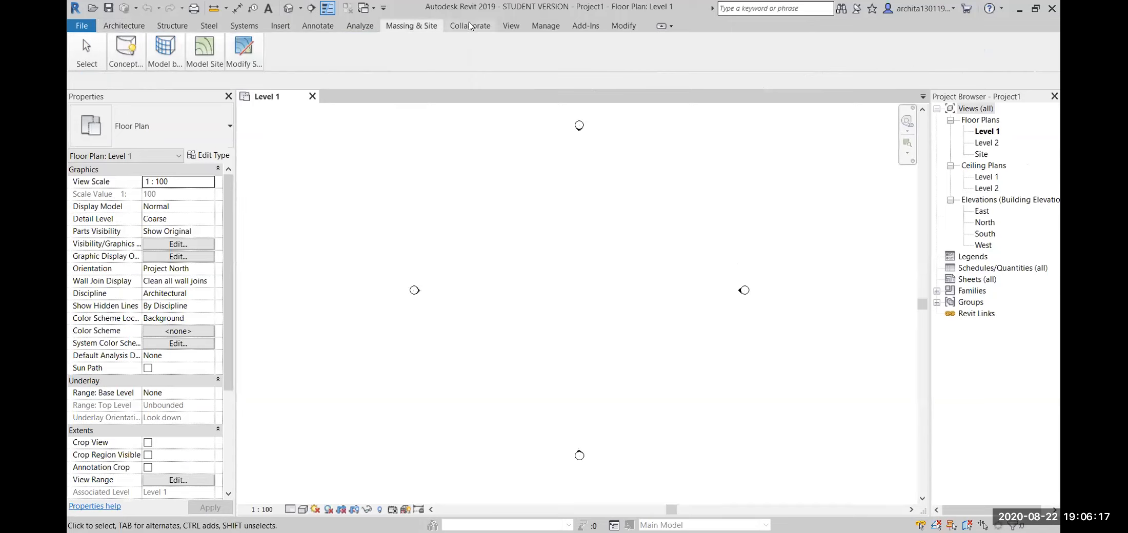
{"action": "left_click", "coordinate": [511, 26]}
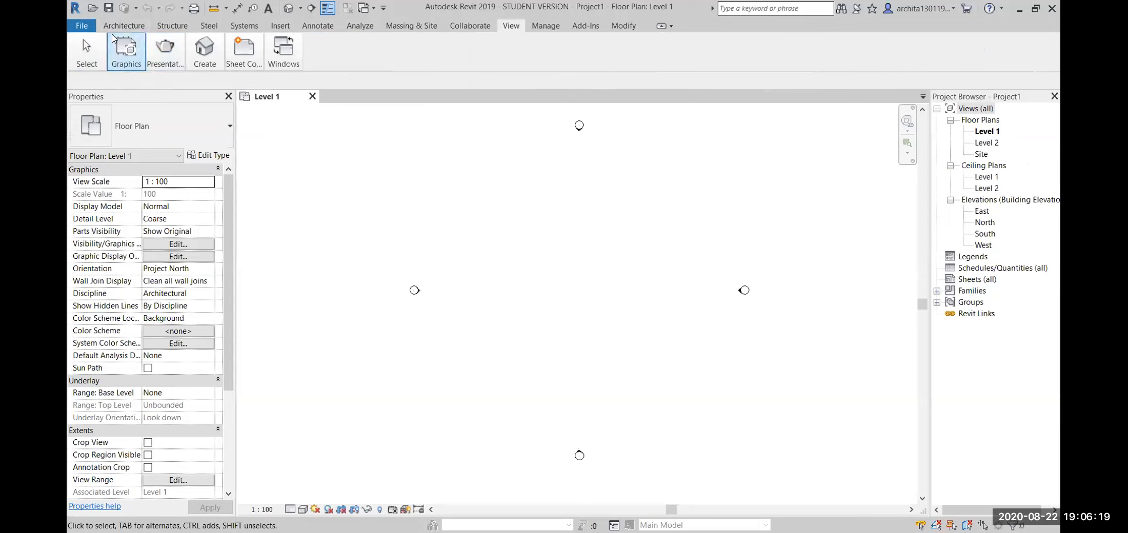
{"action": "left_click", "coordinate": [123, 26]}
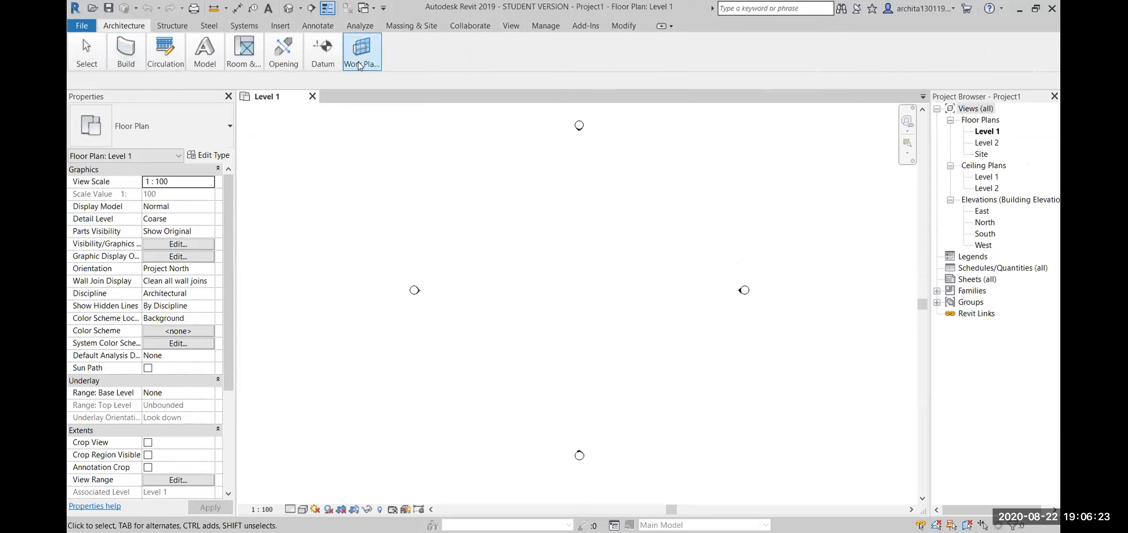
{"action": "mouse_move", "coordinate": [173, 59]}
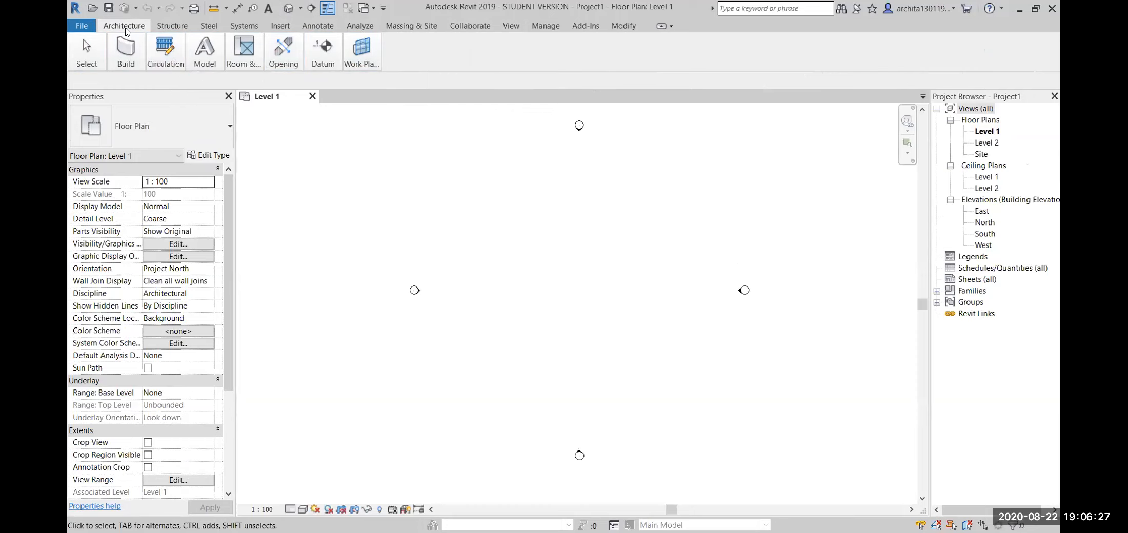
{"action": "double_click", "coordinate": [126, 27]}
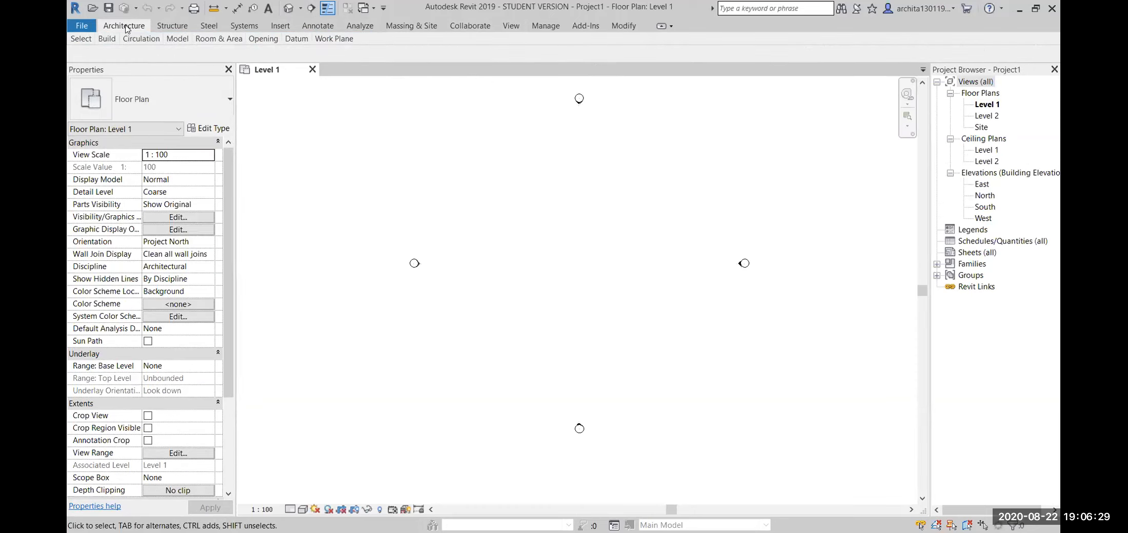
{"action": "double_click", "coordinate": [125, 26]}
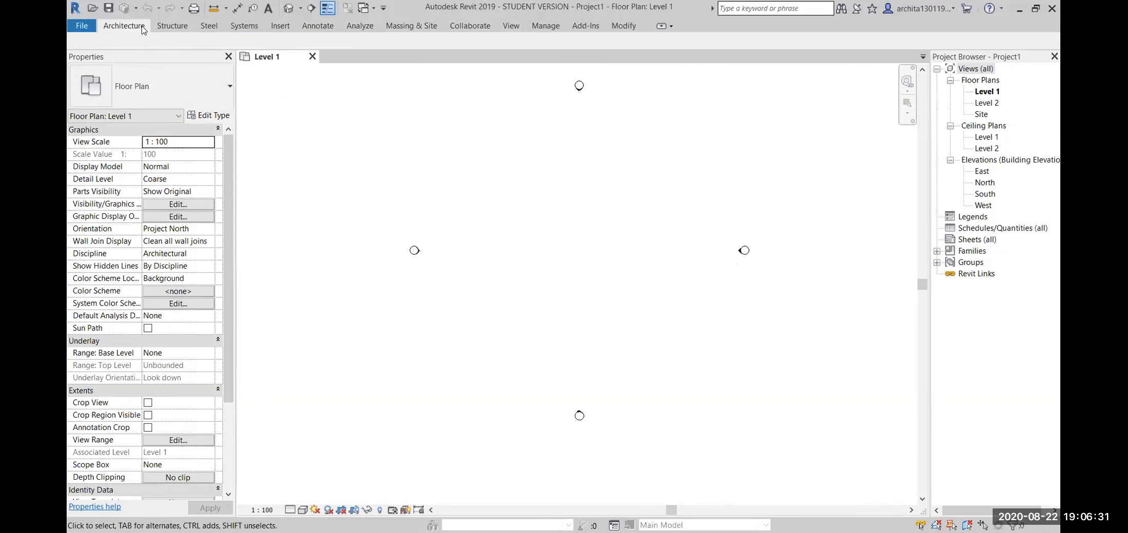
{"action": "double_click", "coordinate": [125, 27]}
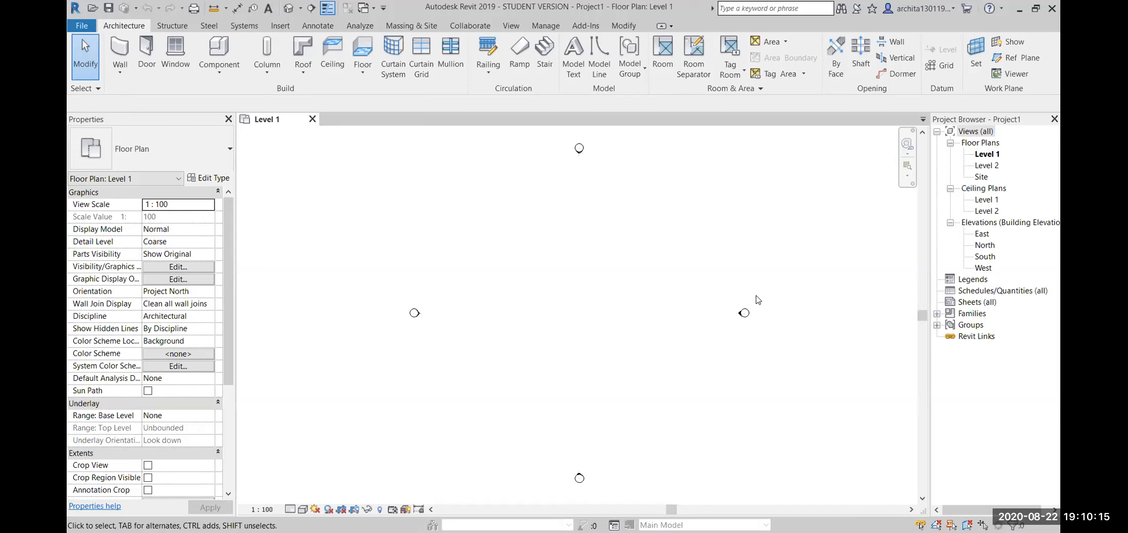
- View the East, North, West and South elevations in turn, and return to East to examine the level lines
{"action": "double_click", "coordinate": [981, 234]}
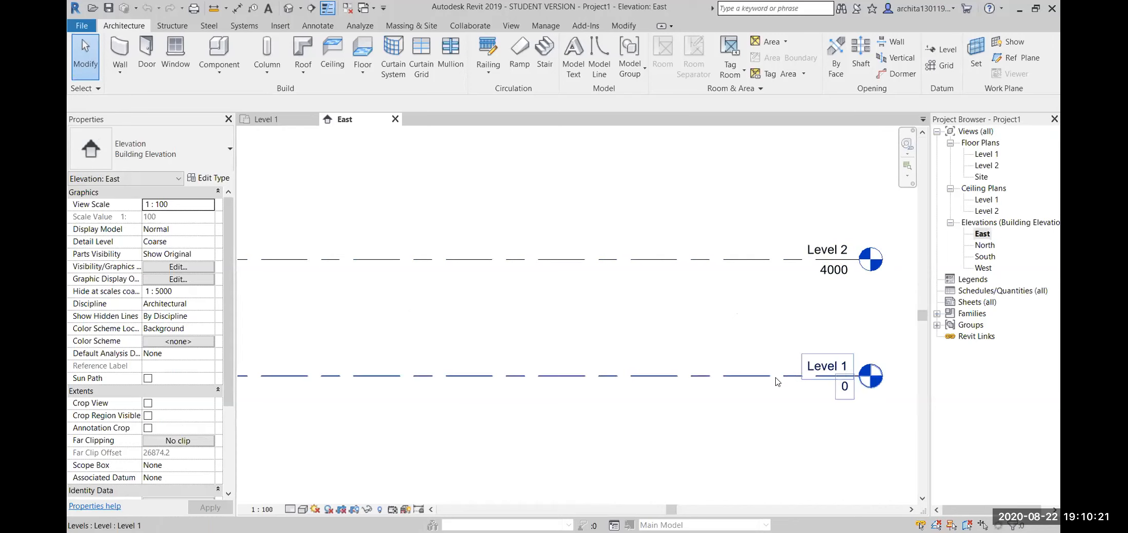
{"action": "double_click", "coordinate": [984, 245]}
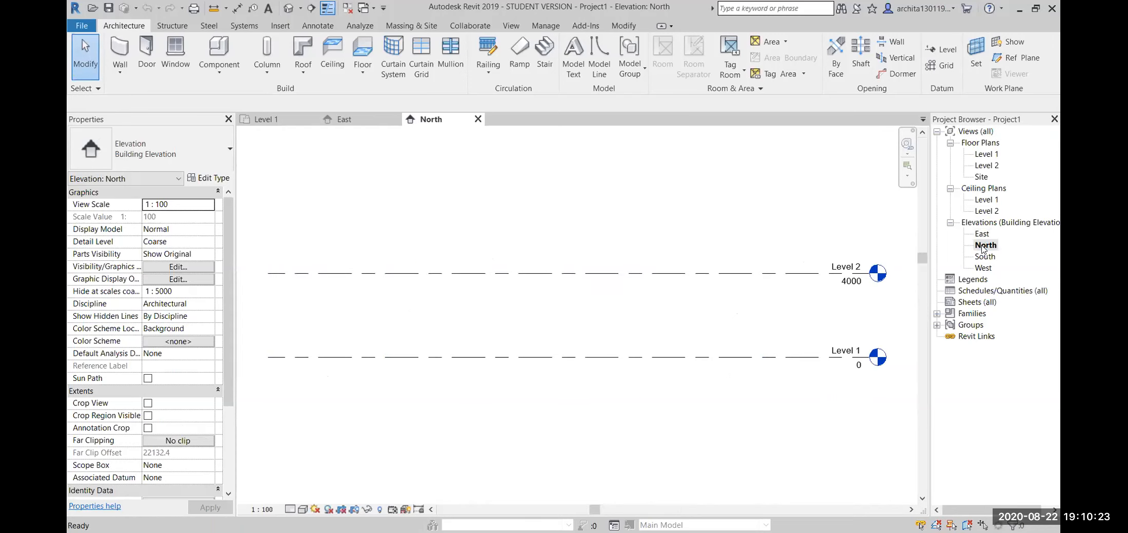
{"action": "double_click", "coordinate": [984, 268]}
{"action": "double_click", "coordinate": [986, 257]}
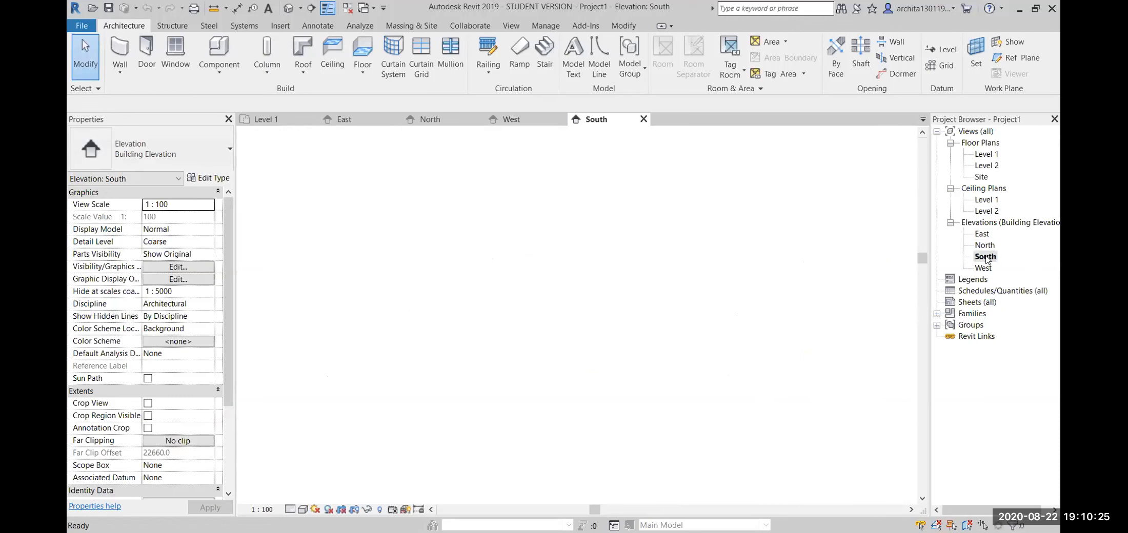
{"action": "left_click", "coordinate": [981, 234]}
{"action": "double_click", "coordinate": [981, 234]}
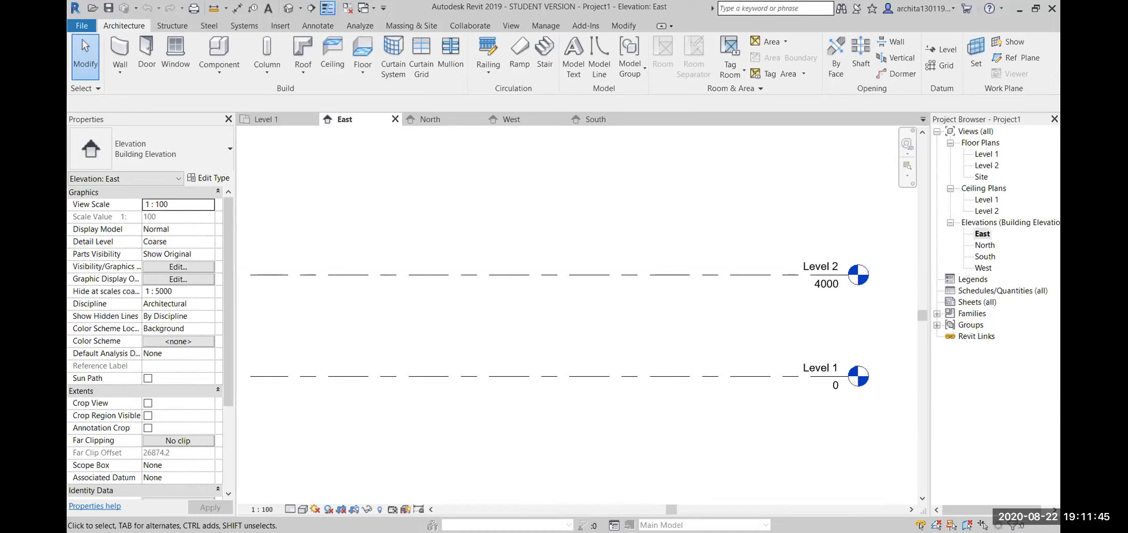
{"action": "scroll", "coordinate": [683, 431], "scroll_direction": "down", "scroll_amount": 2}
{"action": "mouse_move", "coordinate": [819, 453]}
{"action": "left_mouse_down"}
{"action": "mouse_move", "coordinate": [650, 288]}
{"action": "mouse_move", "coordinate": [704, 361]}
{"action": "left_mouse_up"}
{"action": "left_click", "coordinate": [683, 450]}
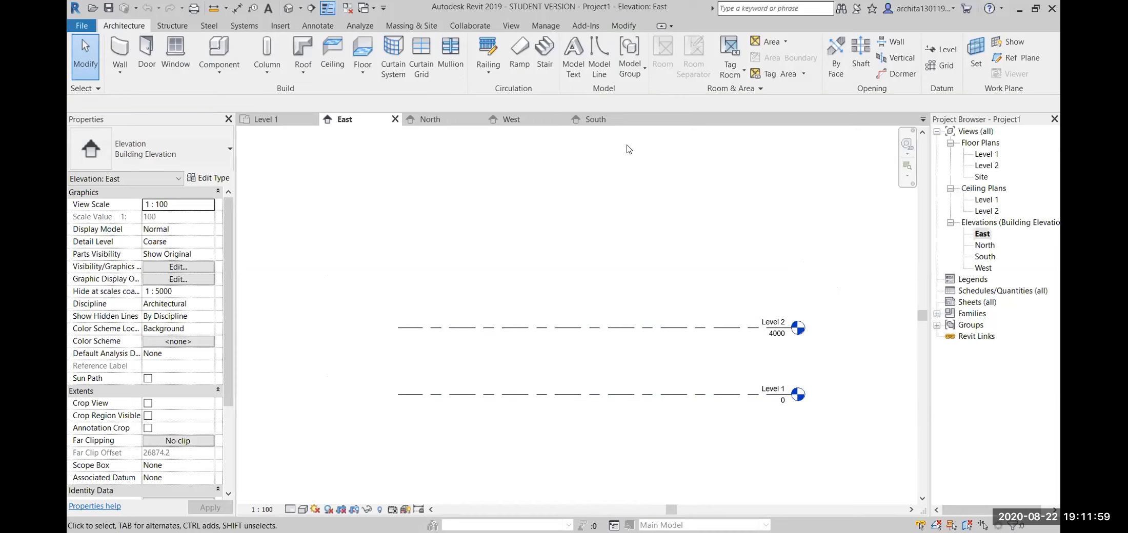
{"action": "scroll", "coordinate": [596, 270], "scroll_direction": "down", "scroll_amount": 1}
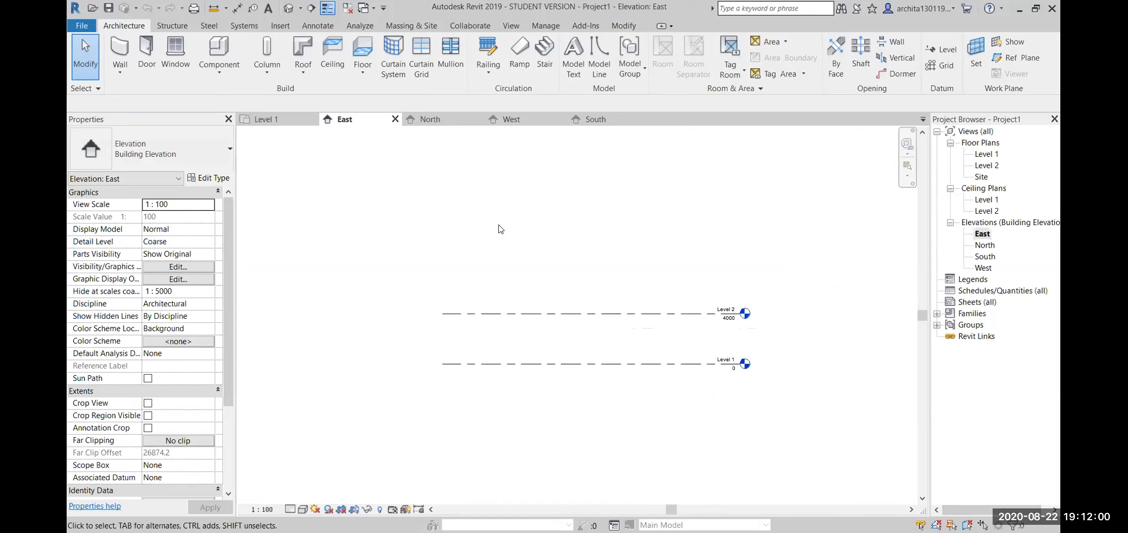
- Close all the elevation views so that only the Level 1 floor plan stays open
{"action": "left_click", "coordinate": [395, 119]}
{"action": "left_click", "coordinate": [560, 119]}
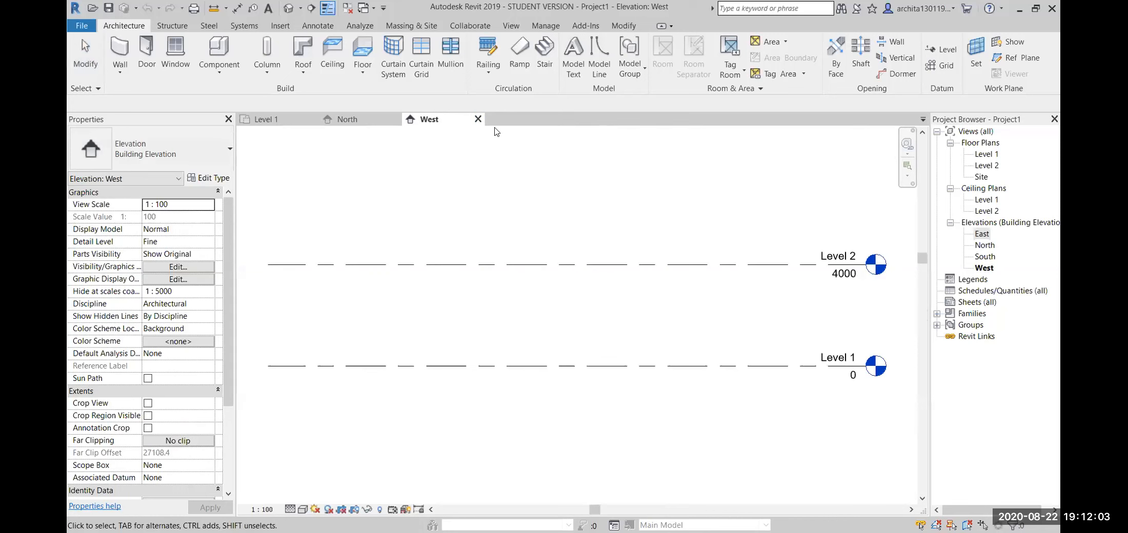
{"action": "left_click", "coordinate": [478, 119]}
{"action": "left_click", "coordinate": [395, 119]}
{"action": "scroll", "coordinate": [528, 255], "scroll_direction": "down", "scroll_amount": 2}
{"action": "scroll", "coordinate": [554, 277], "scroll_direction": "up", "scroll_amount": 2}
{"action": "middle_click_drag", "start_coordinate": [554, 277], "coordinate": [531, 282]}
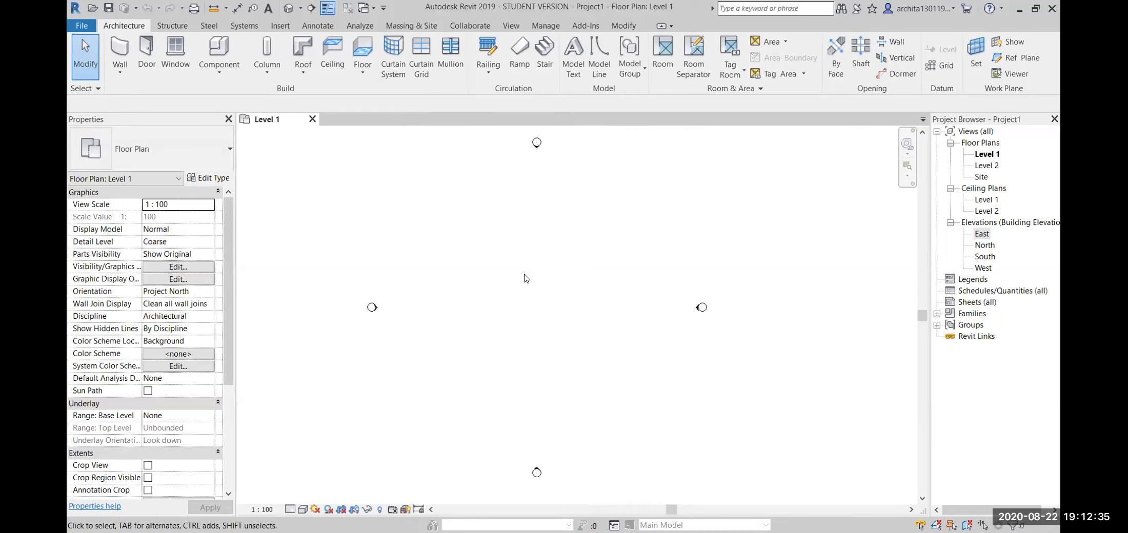
- Start an architectural wall on Level 1 with its height constraint set to Unconnected
{"action": "left_click", "coordinate": [120, 73]}
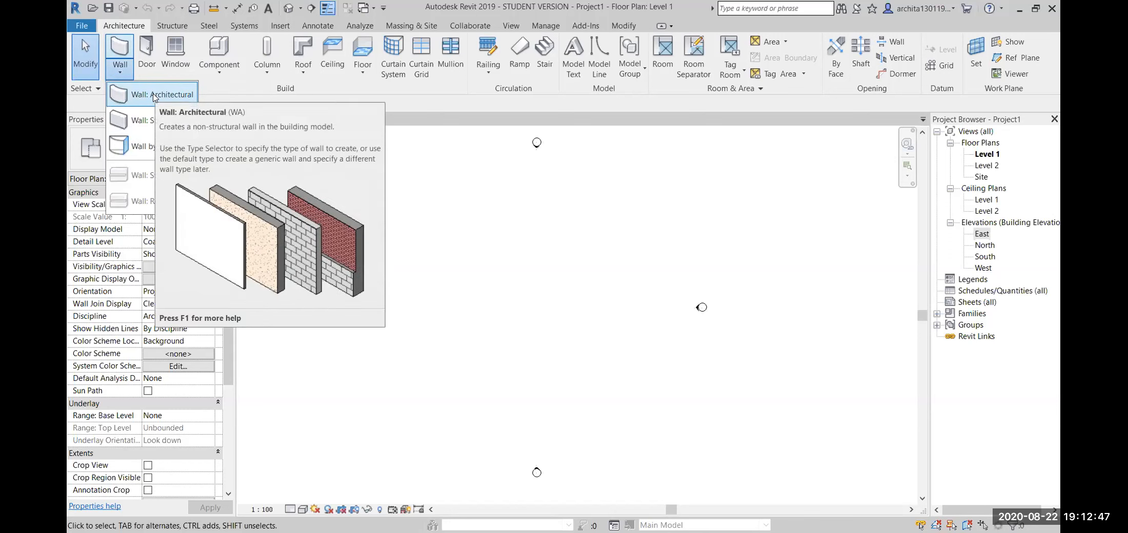
{"action": "left_click", "coordinate": [125, 96]}
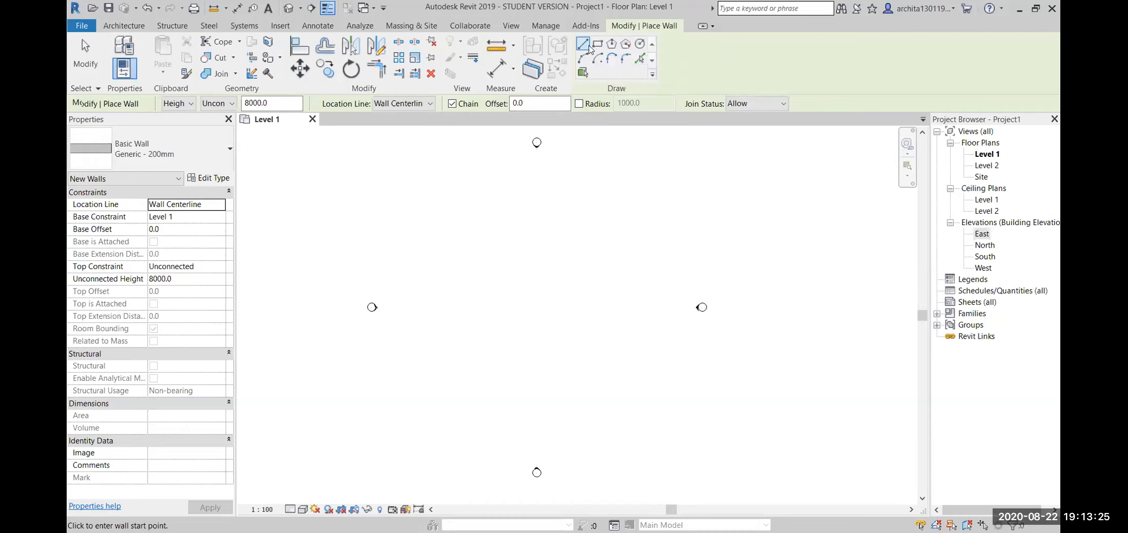
{"action": "scroll", "coordinate": [485, 270], "scroll_direction": "up", "scroll_amount": 2}
{"action": "scroll", "coordinate": [582, 264], "scroll_direction": "up", "scroll_amount": 3}
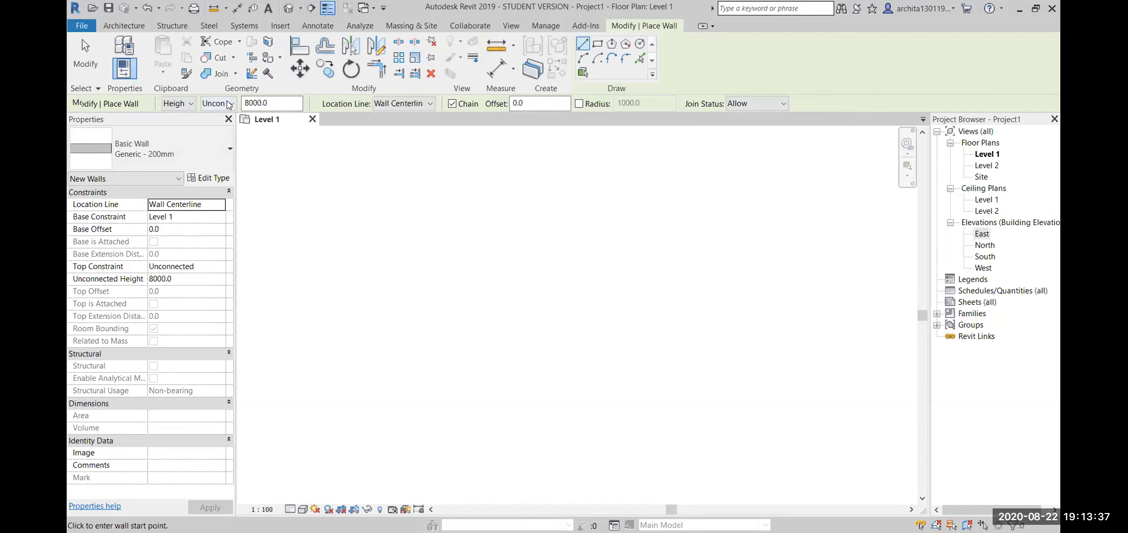
{"action": "left_click", "coordinate": [229, 104]}
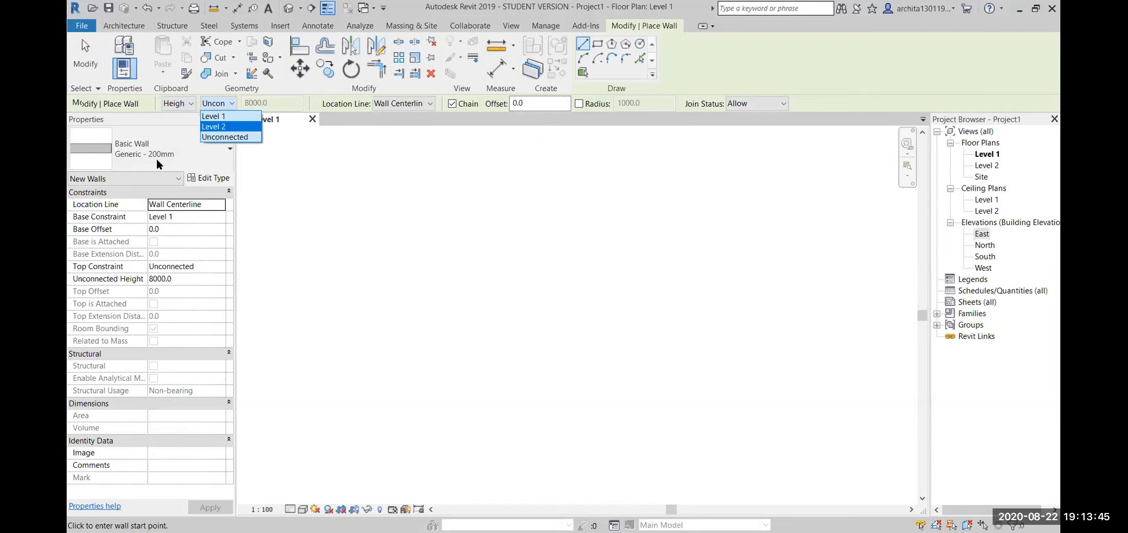
{"action": "left_click", "coordinate": [227, 137]}
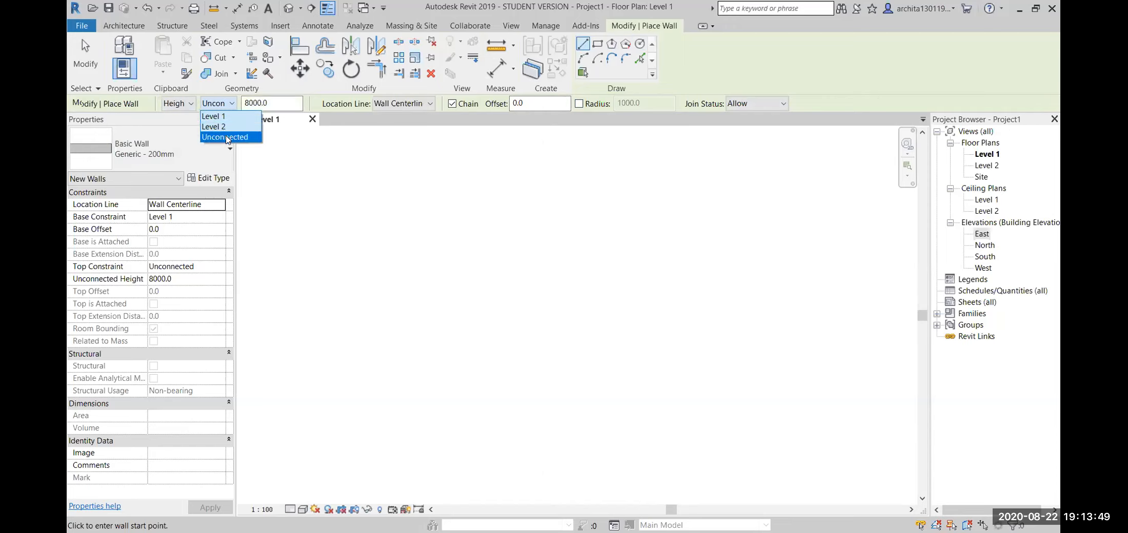
{"action": "left_click", "coordinate": [227, 138]}
- Set the new wall's unconnected height to 5000
{"action": "double_click", "coordinate": [282, 101]}
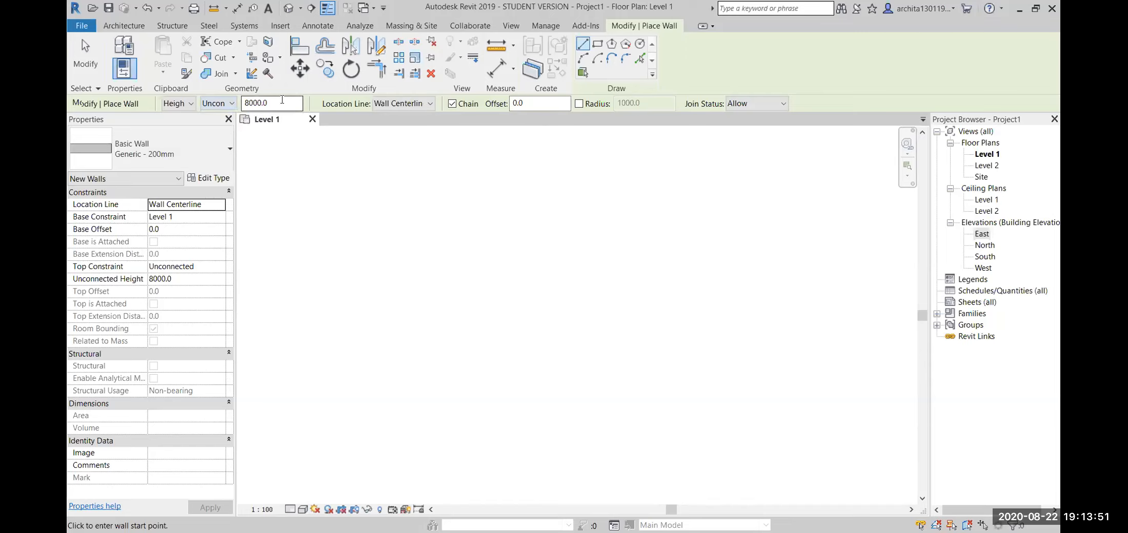
{"action": "type", "text": "100"}
{"action": "key", "text": "BackSpace"}
{"action": "key", "text": "BackSpace"}
{"action": "key", "text": "BackSpace"}
{"action": "type", "text": "500"}
{"action": "key", "text": "Return"}
- Examine the location line options and the basic, curtain and stacked wall types available for the new wall
{"action": "left_click", "coordinate": [430, 104]}
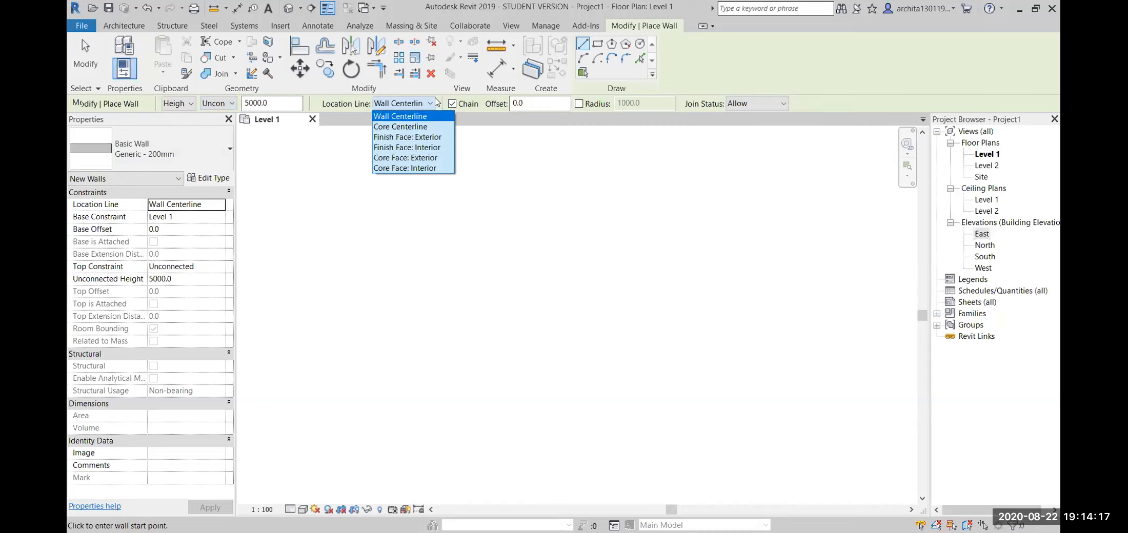
{"action": "left_click", "coordinate": [439, 103]}
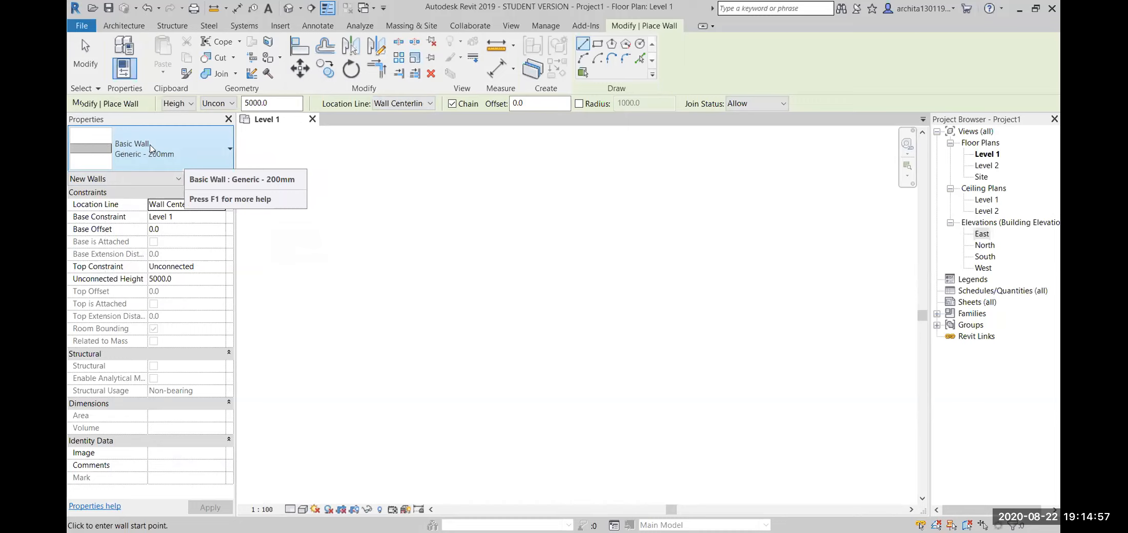
{"action": "left_click", "coordinate": [228, 152]}
{"action": "scroll", "coordinate": [77, 205], "scroll_direction": "up", "scroll_amount": 5}
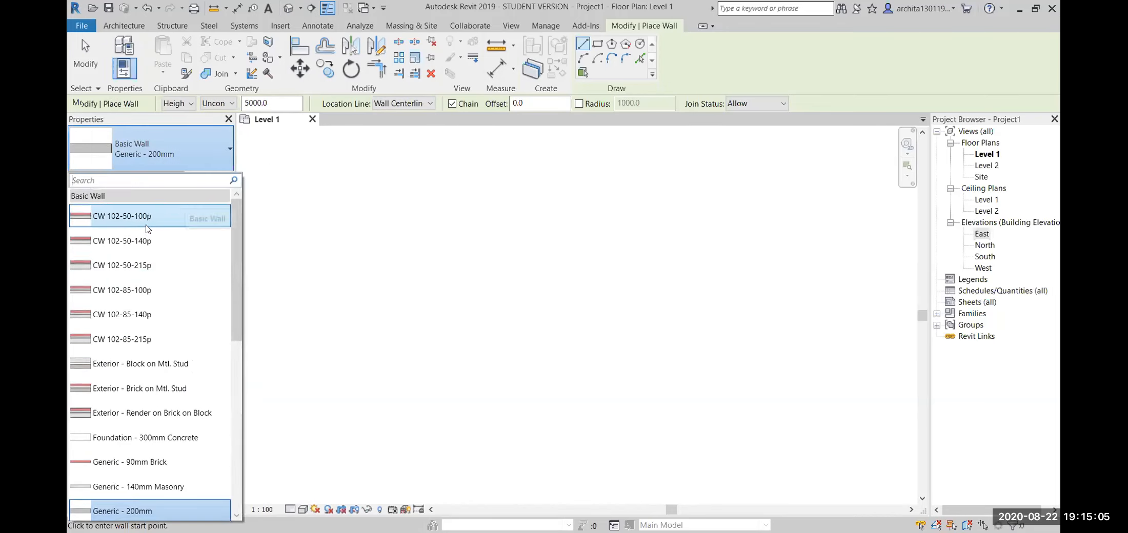
{"action": "scroll", "coordinate": [133, 328], "scroll_direction": "down", "scroll_amount": 4}
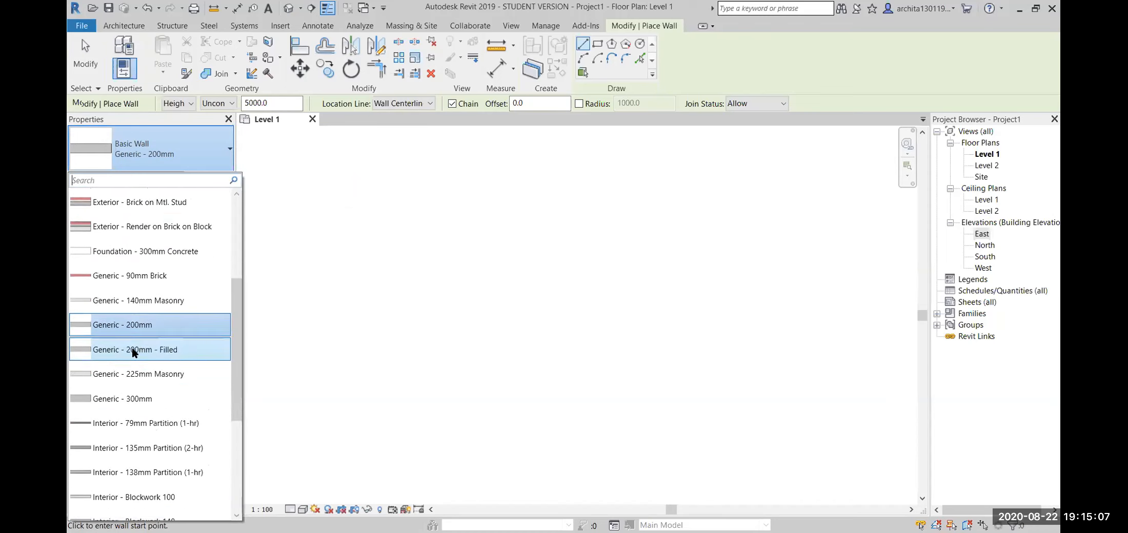
{"action": "scroll", "coordinate": [133, 353], "scroll_direction": "down", "scroll_amount": 3}
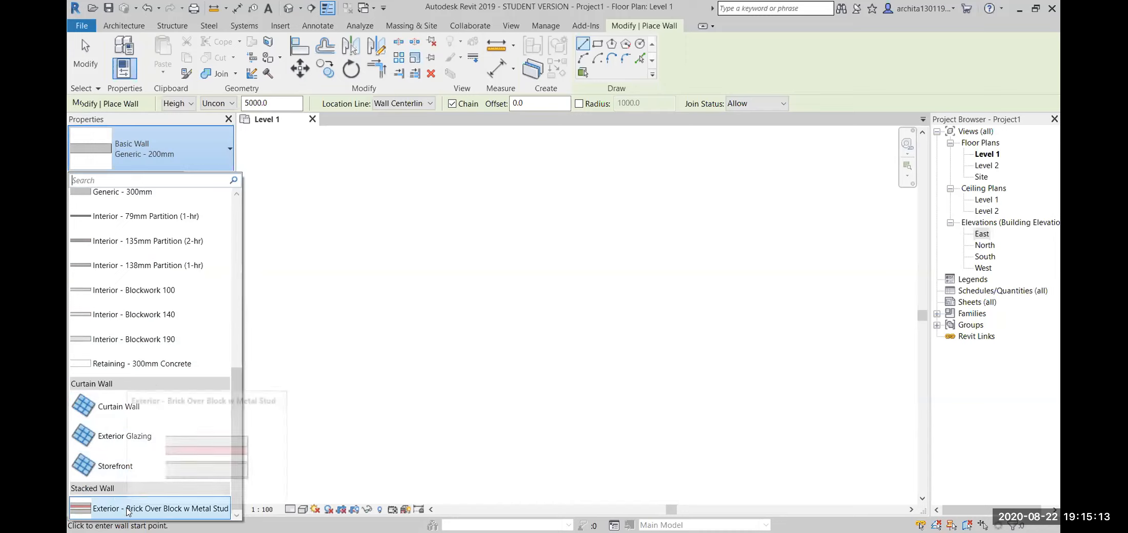
{"action": "scroll", "coordinate": [180, 341], "scroll_direction": "up", "scroll_amount": 5}
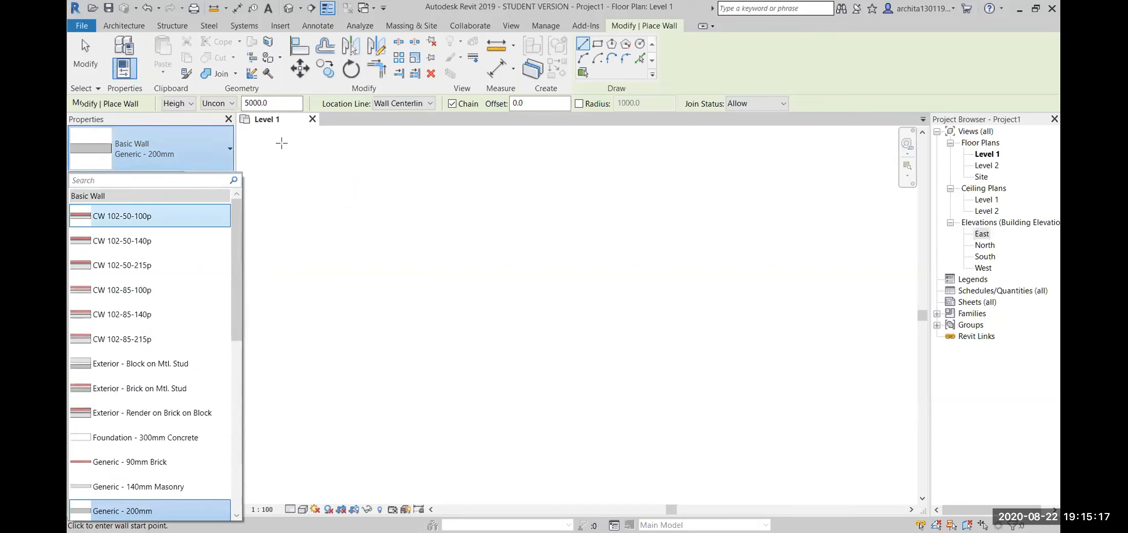
- Close the wall type list and review the Top Constraint options for the new wall
{"action": "left_click", "coordinate": [207, 157]}
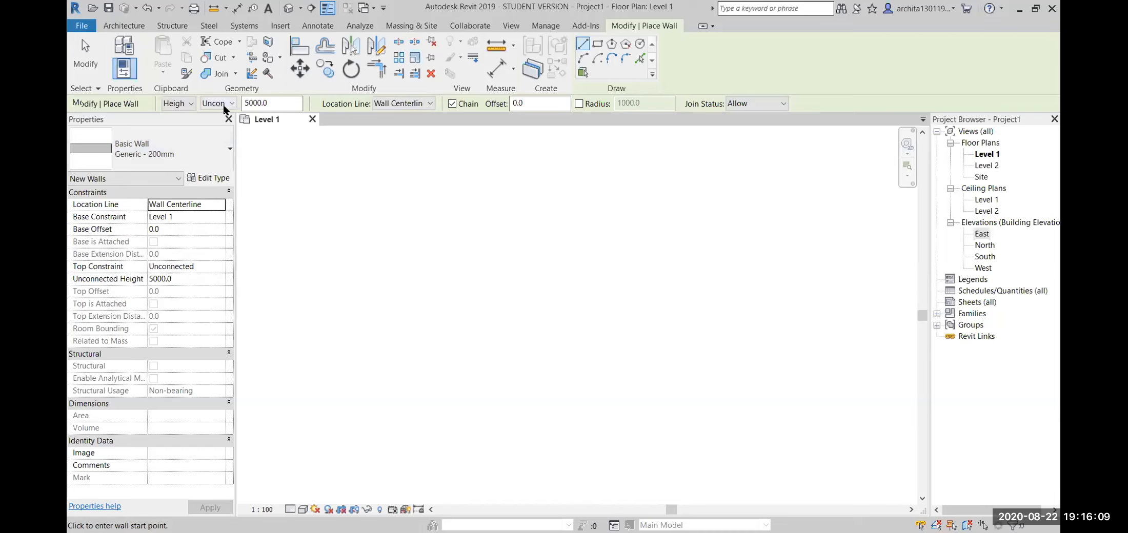
{"action": "left_click", "coordinate": [222, 266]}
{"action": "left_click", "coordinate": [220, 267]}
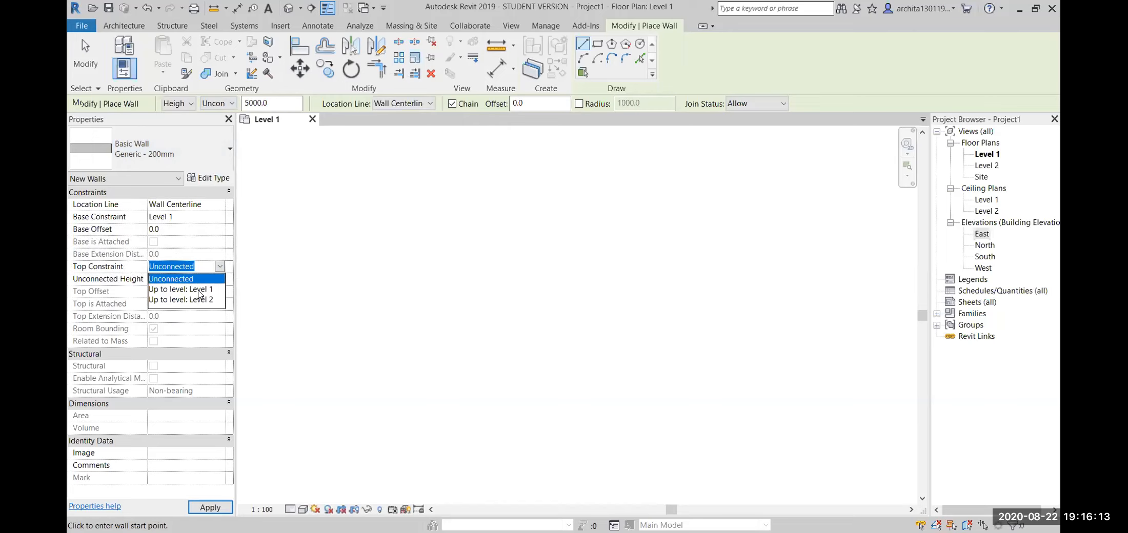
{"action": "left_click", "coordinate": [220, 268]}
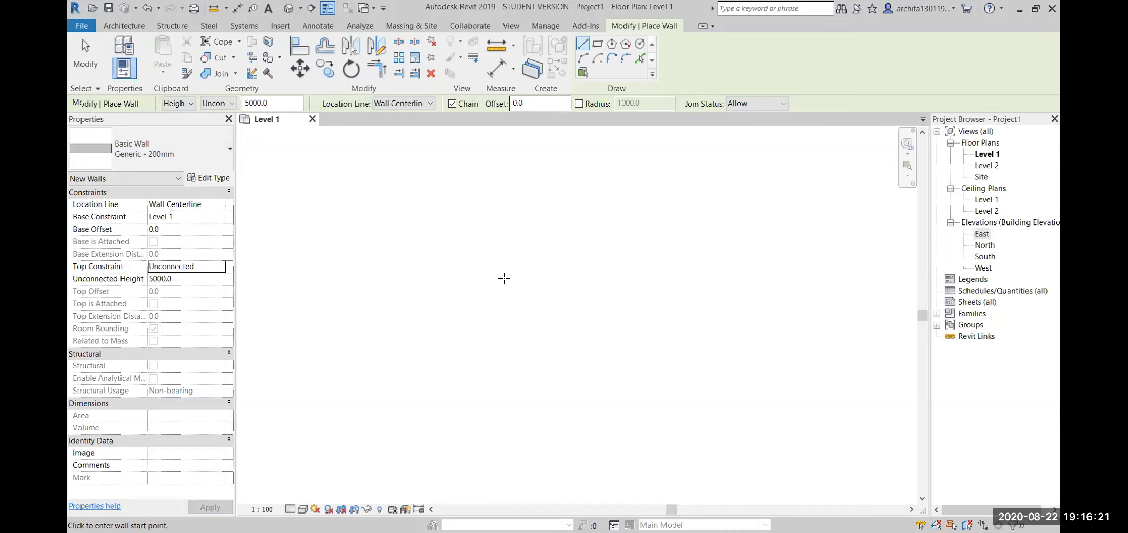
- Draw a horizontal Generic - 200mm wall about 12300 mm long across the middle of the Level 1 plan
{"action": "left_click", "coordinate": [403, 295]}
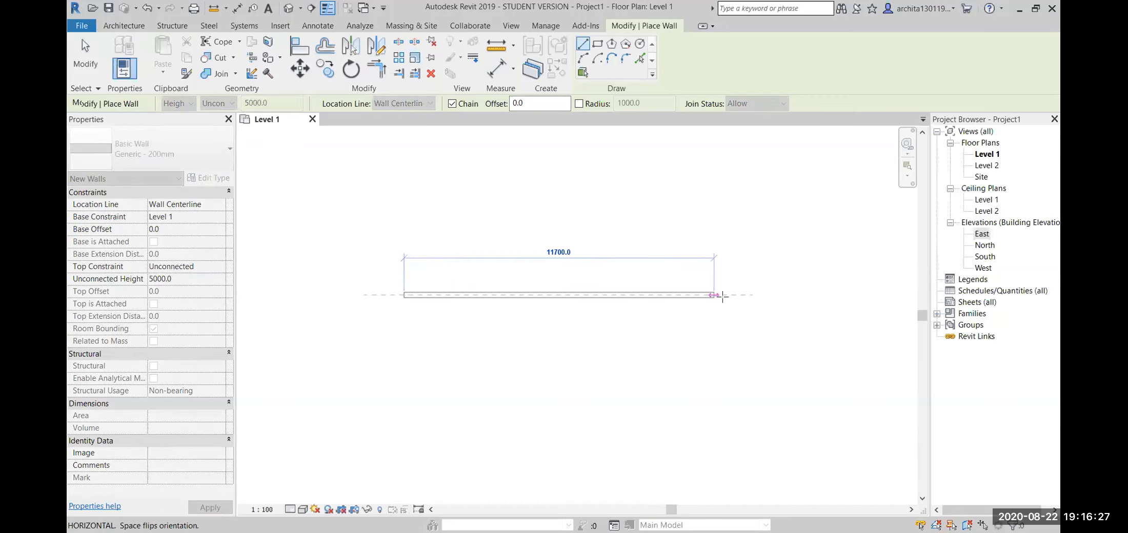
{"action": "left_click", "coordinate": [728, 295]}
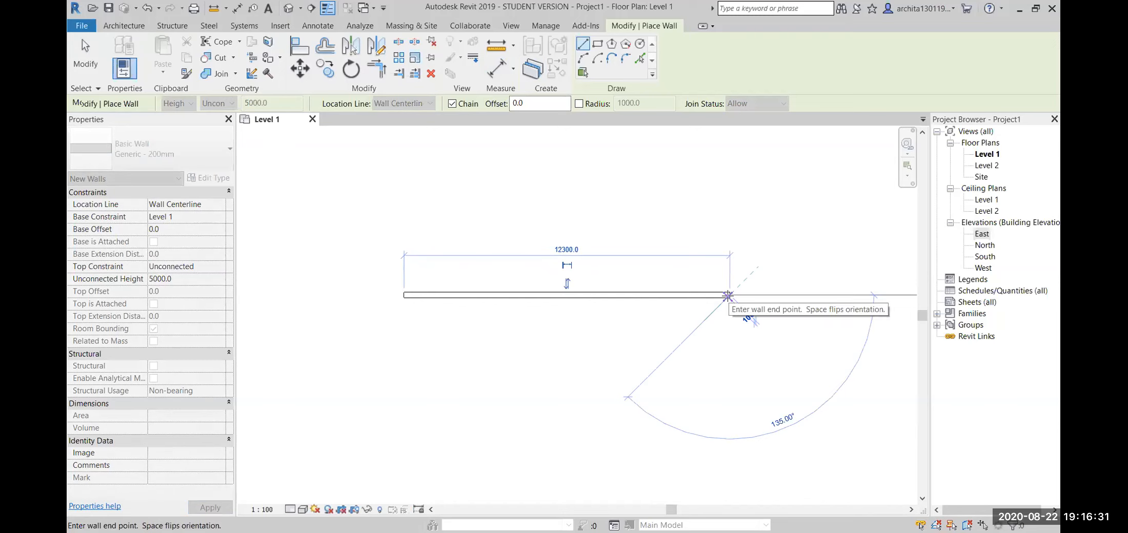
{"action": "key", "text": "Escape"}
{"action": "key", "text": "Escape"}
- Select the horizontal wall to examine its length dimension and properties, and clear the selection
{"action": "left_click", "coordinate": [569, 295]}
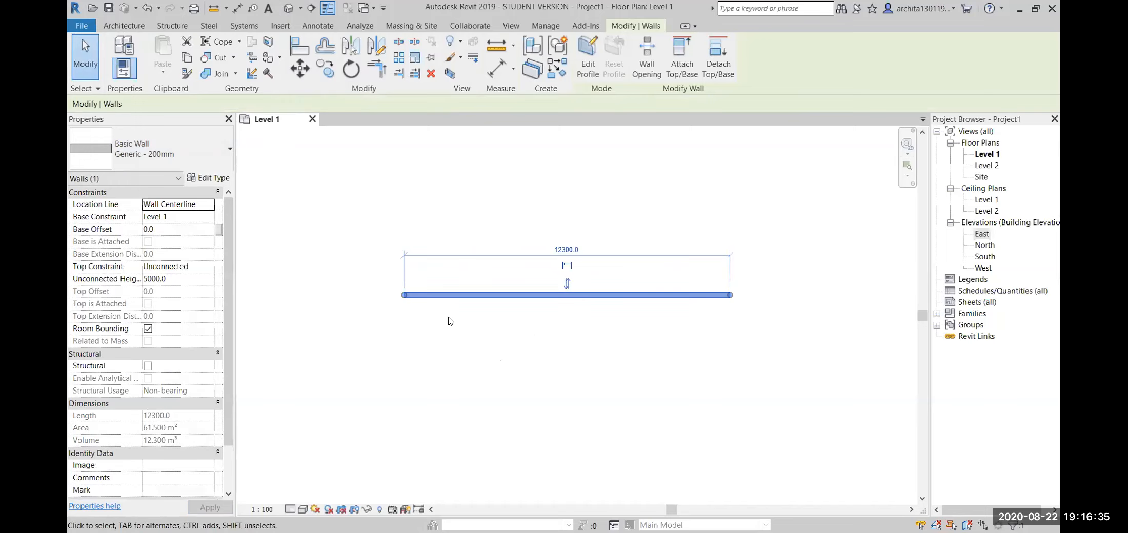
{"action": "scroll", "coordinate": [547, 274], "scroll_direction": "up", "scroll_amount": 2}
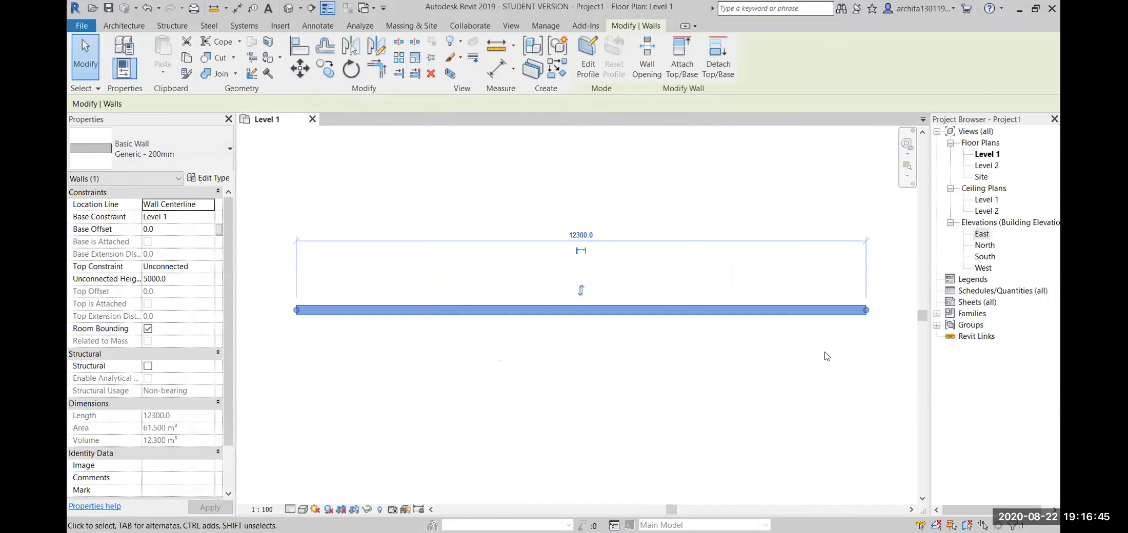
{"action": "left_click", "coordinate": [550, 371]}
- Draw a second horizontal wall about 12300 mm long, parallel to the first and about 900 mm below it, with both ends aligned
{"action": "scroll", "coordinate": [414, 298], "scroll_direction": "down", "scroll_amount": 1}
{"action": "middle_click_drag", "start_coordinate": [432, 288], "coordinate": [422, 248]}
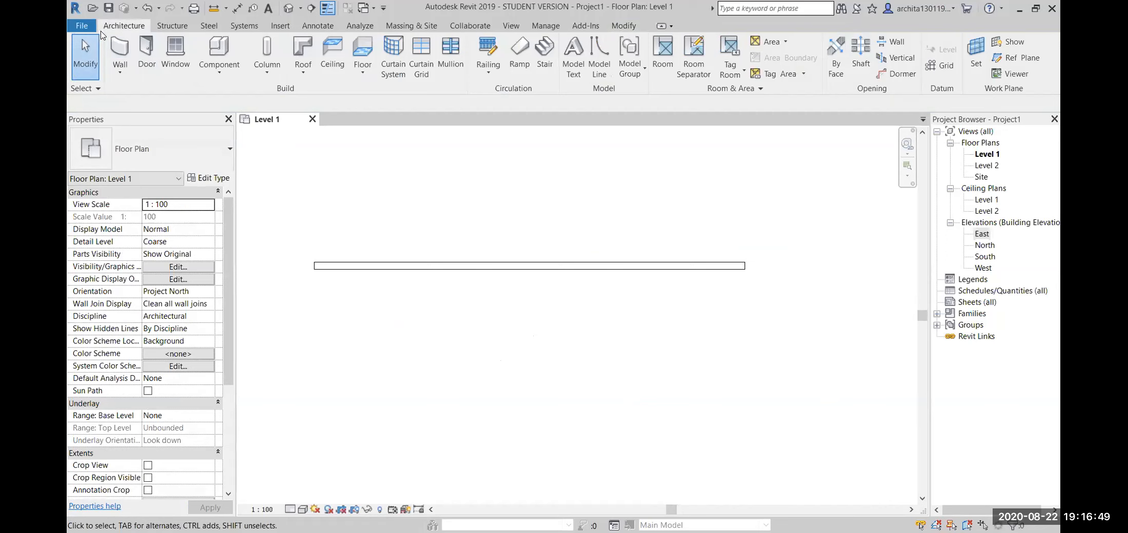
{"action": "left_click", "coordinate": [124, 54]}
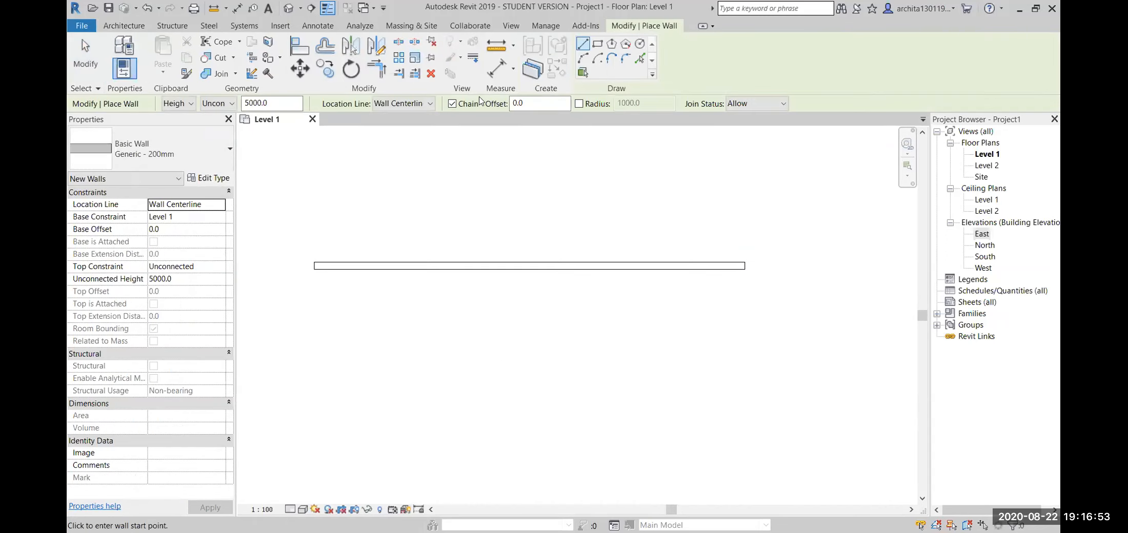
{"action": "scroll", "coordinate": [343, 327], "scroll_direction": "up", "scroll_amount": 4}
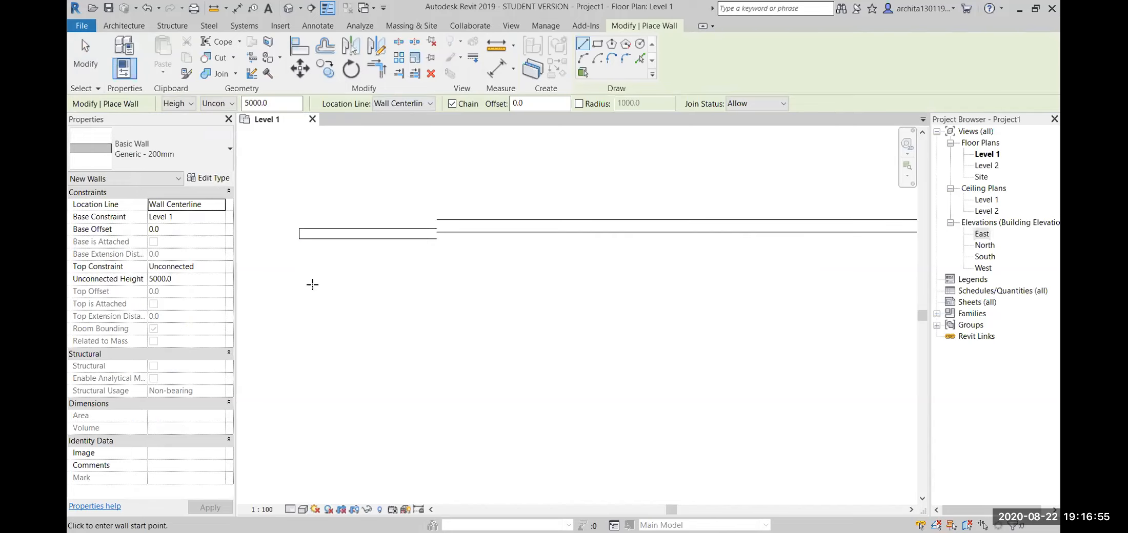
{"action": "left_click", "coordinate": [292, 295]}
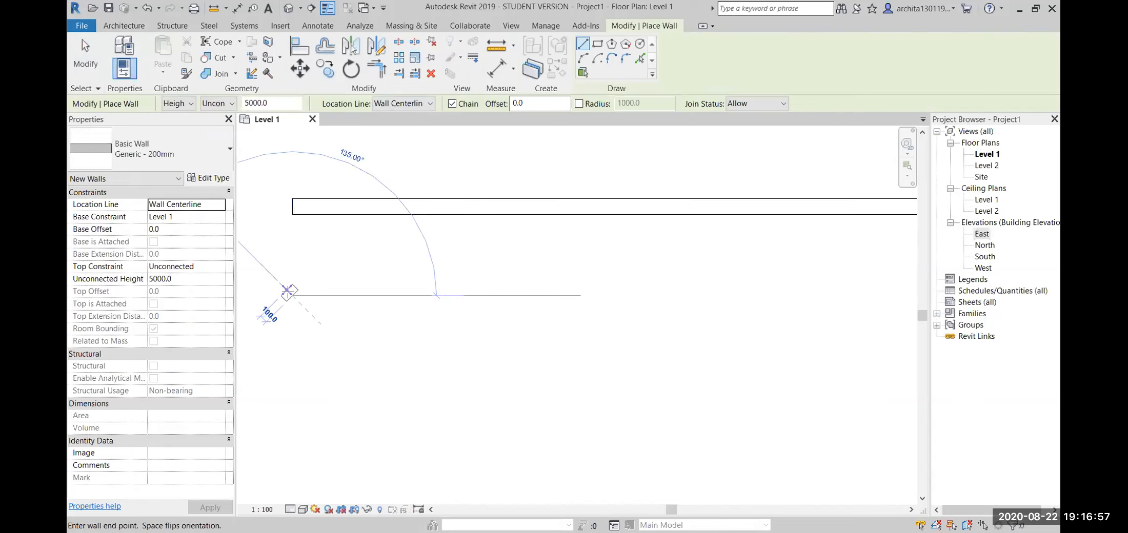
{"action": "scroll", "coordinate": [394, 296], "scroll_direction": "down", "scroll_amount": 2}
{"action": "scroll", "coordinate": [456, 296], "scroll_direction": "up", "scroll_amount": 4}
{"action": "scroll", "coordinate": [456, 296], "scroll_direction": "up", "scroll_amount": 3}
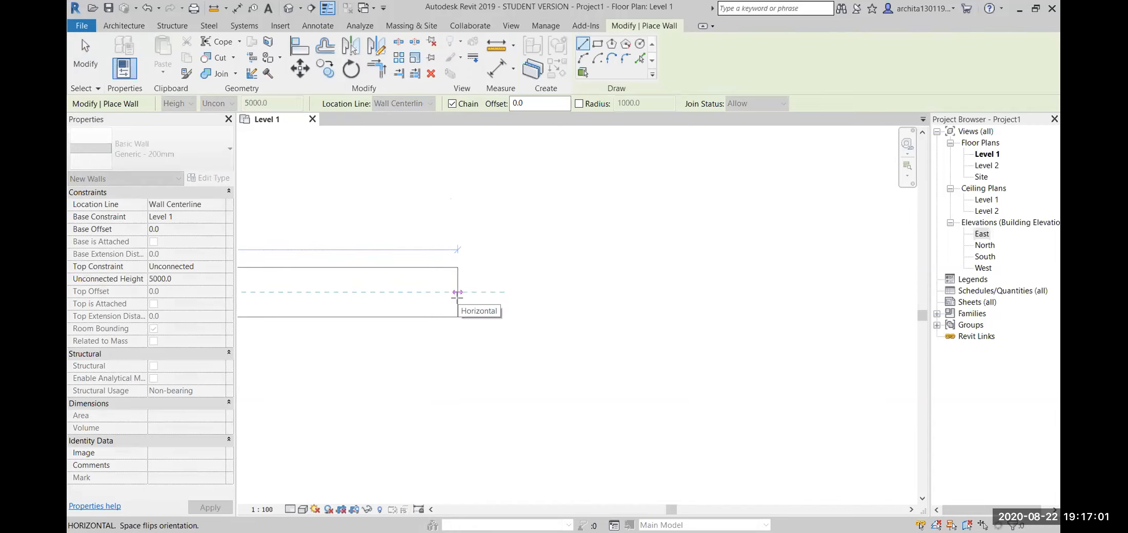
{"action": "scroll", "coordinate": [456, 296], "scroll_direction": "down", "scroll_amount": 4}
{"action": "scroll", "coordinate": [456, 296], "scroll_direction": "up", "scroll_amount": 2}
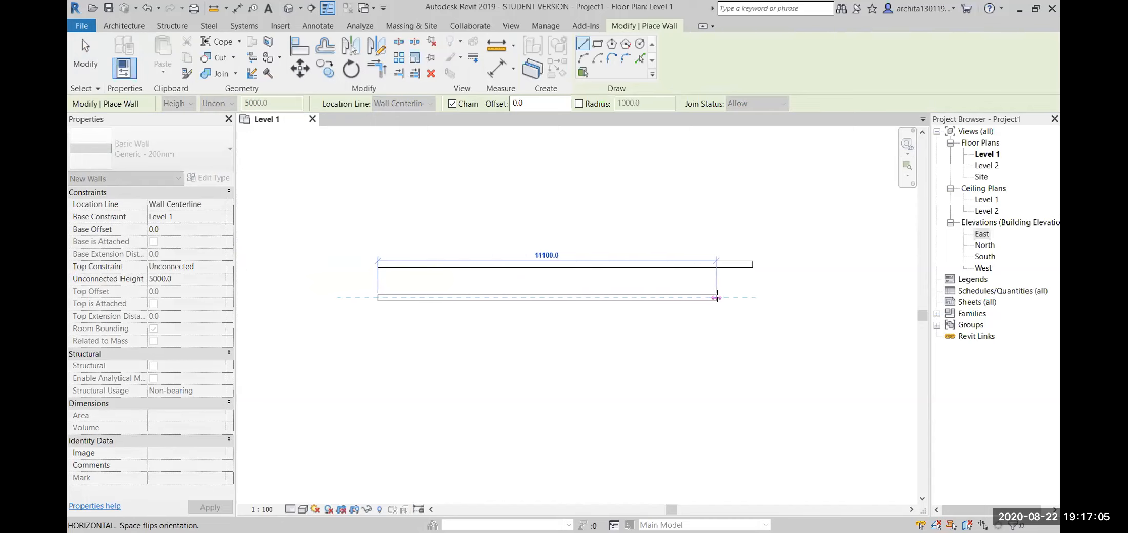
{"action": "left_click", "coordinate": [750, 297]}
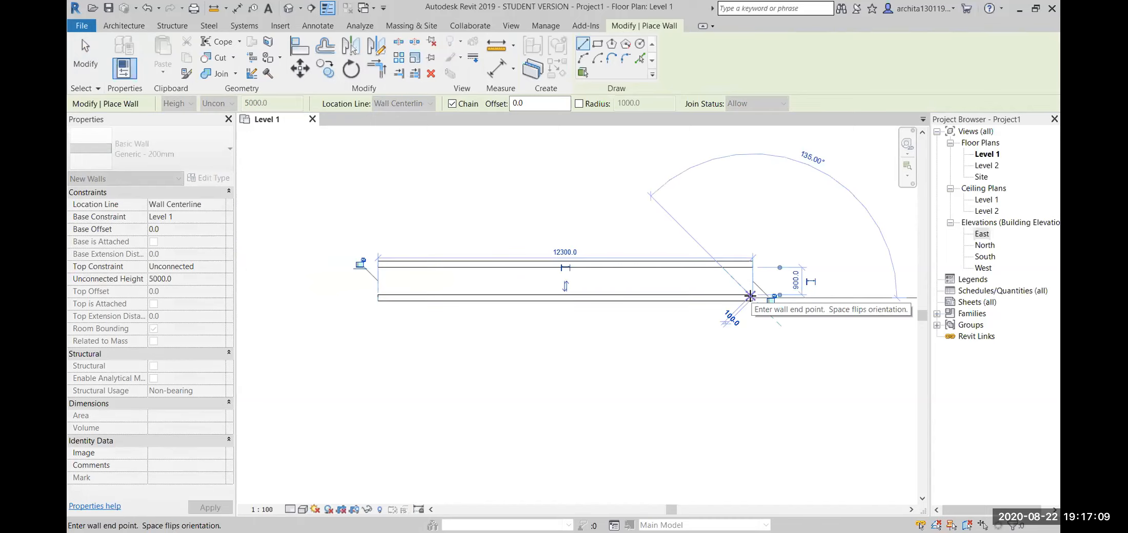
{"action": "key", "text": "Escape"}
{"action": "key", "text": "Escape"}
- Delete the second wall below the first one
{"action": "left_click_drag", "start_coordinate": [783, 285], "coordinate": [686, 228]}
{"action": "key", "text": "Delete"}
{"action": "scroll", "coordinate": [584, 321], "scroll_direction": "up", "scroll_amount": 2}
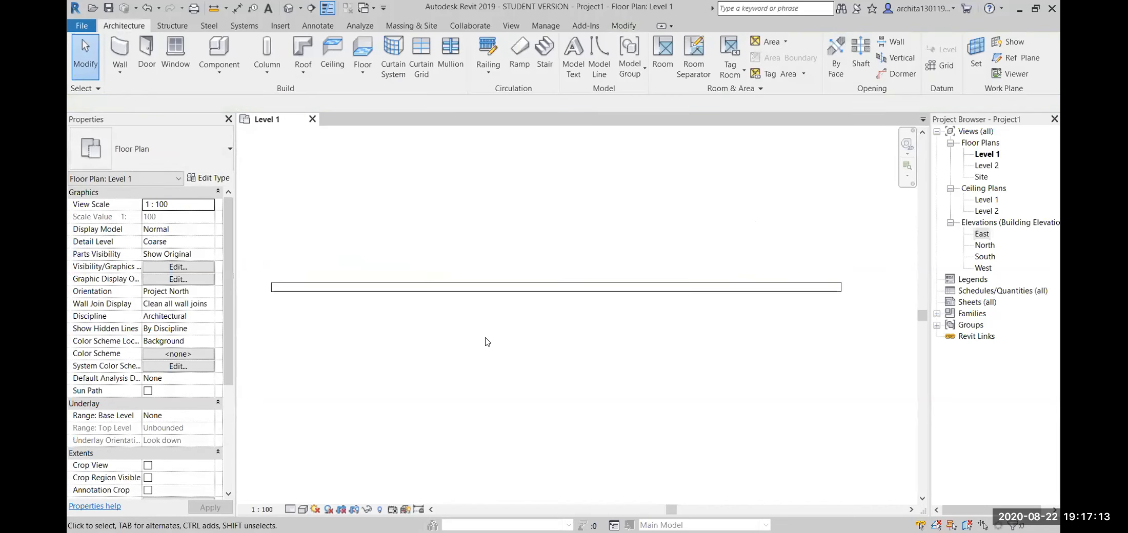
- Start a new wall and set its location line to Finish Face: Exterior
{"action": "left_click", "coordinate": [131, 54]}
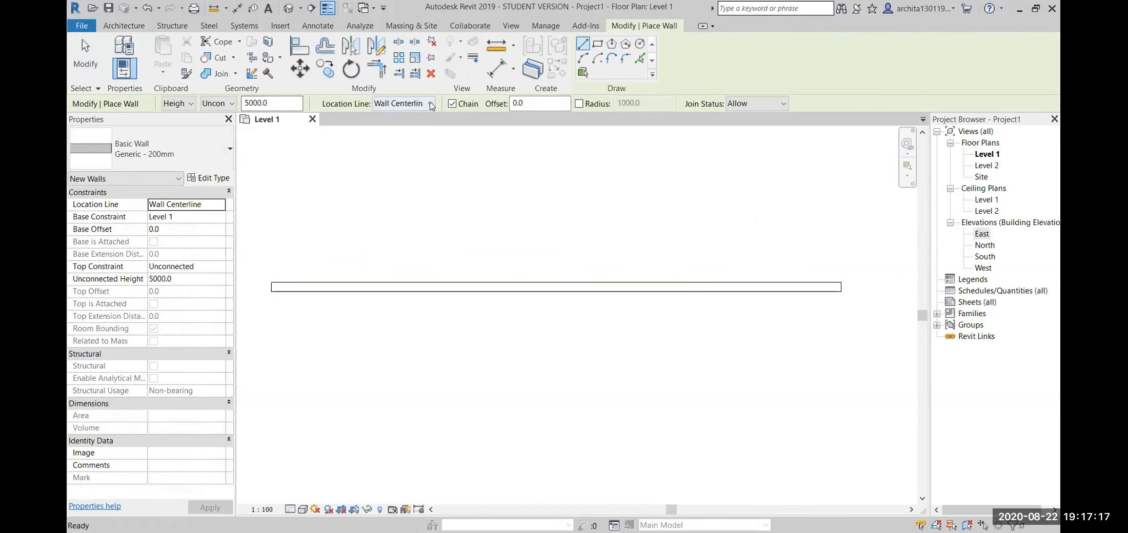
{"action": "left_click", "coordinate": [431, 103]}
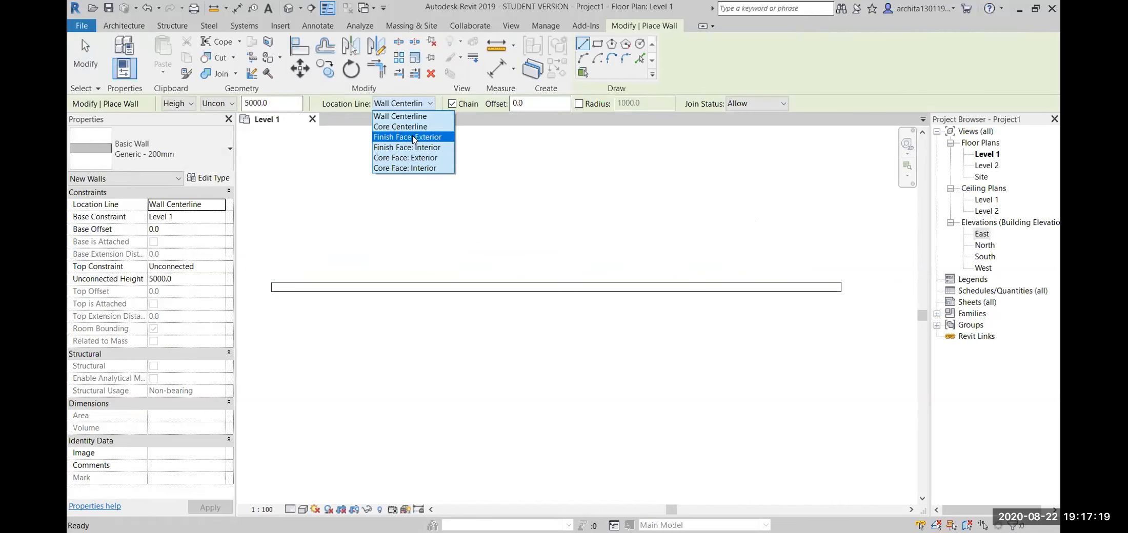
{"action": "left_click", "coordinate": [426, 138]}
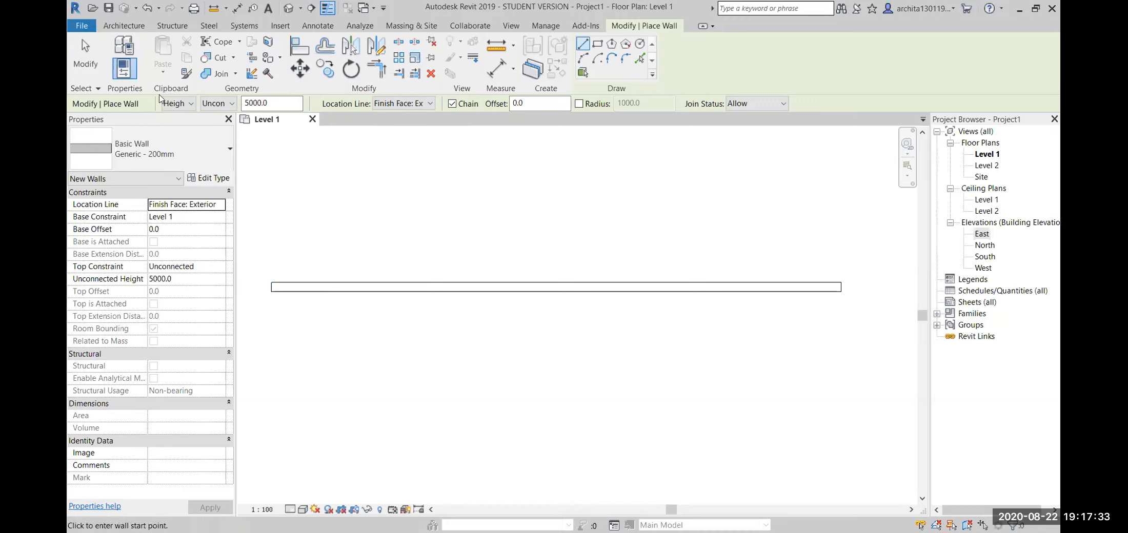
- Restart the architectural wall and examine the basic, curtain and stacked wall types, including the preview of Generic - 140mm Masonry
{"action": "left_click", "coordinate": [137, 27]}
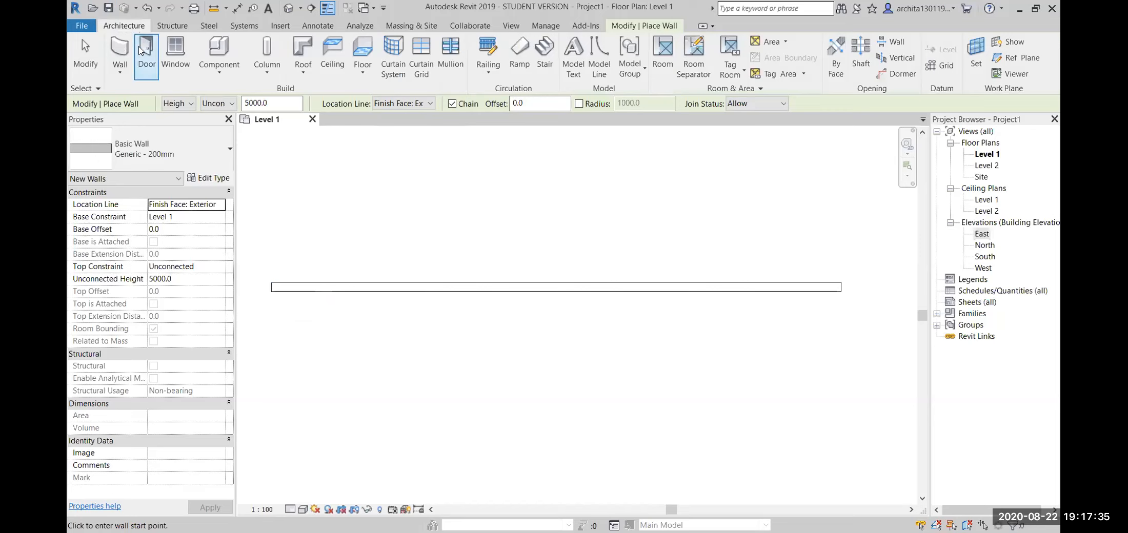
{"action": "left_click", "coordinate": [124, 71]}
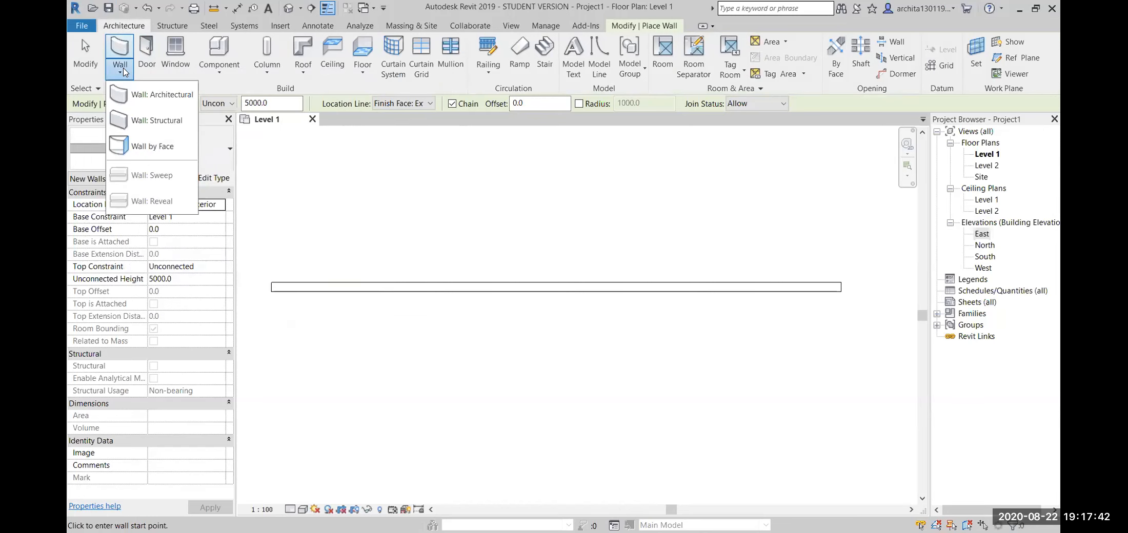
{"action": "left_click", "coordinate": [163, 95]}
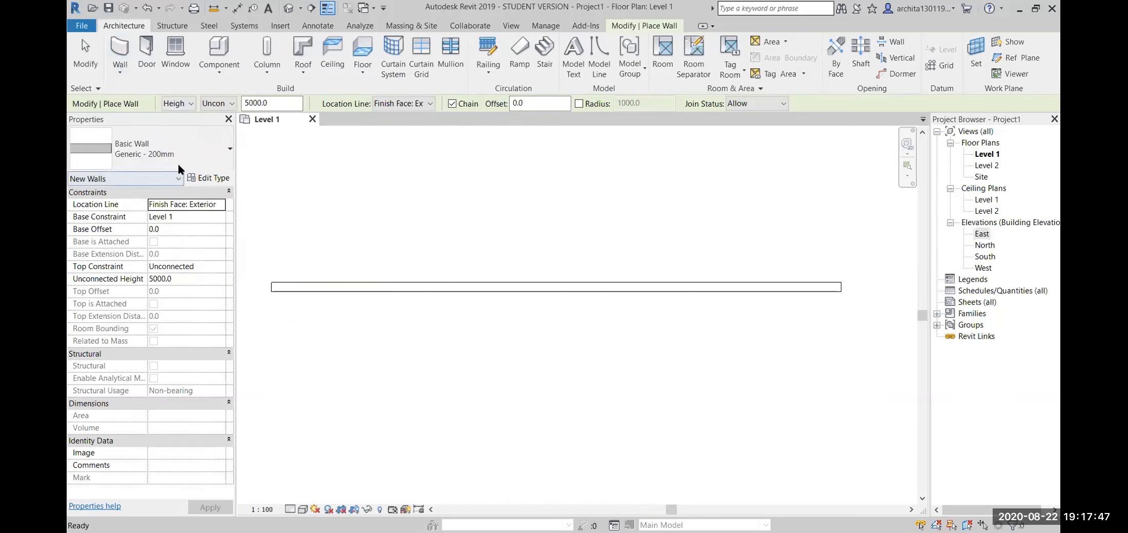
{"action": "left_click", "coordinate": [154, 149]}
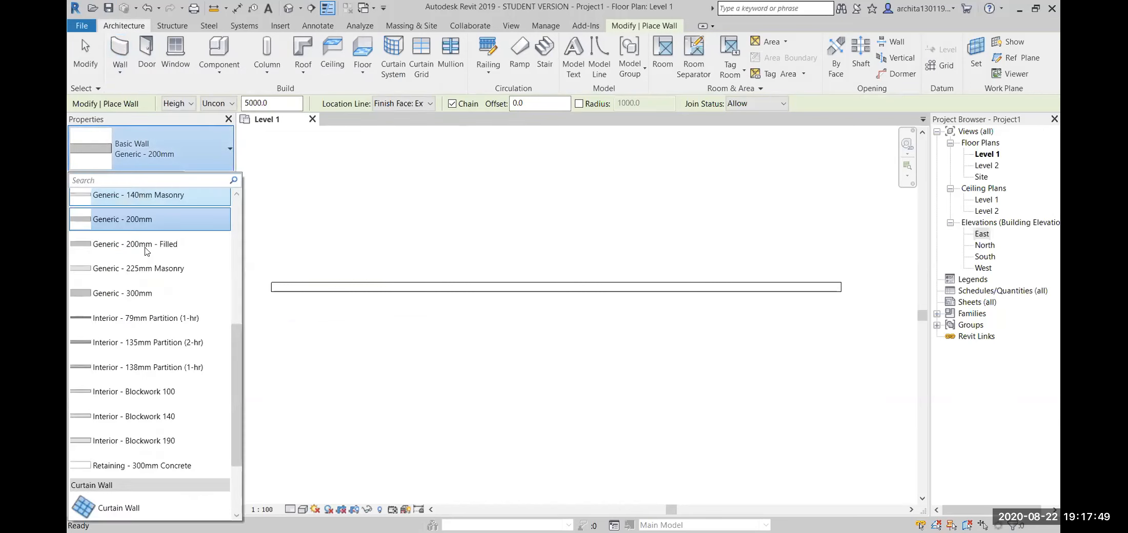
{"action": "scroll", "coordinate": [170, 435], "scroll_direction": "up", "scroll_amount": 4}
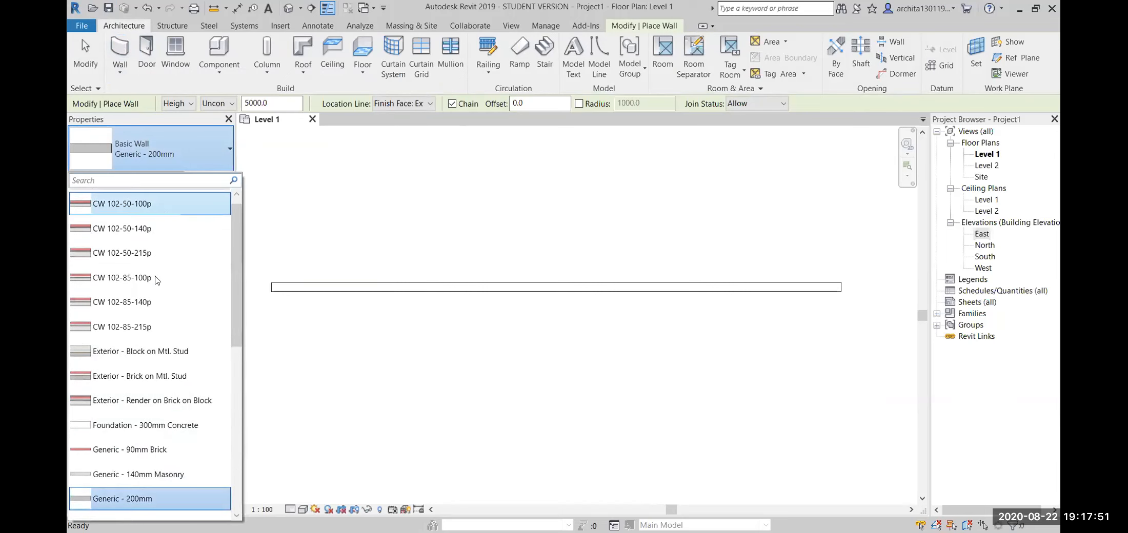
{"action": "scroll", "coordinate": [155, 351], "scroll_direction": "up", "scroll_amount": 1}
{"action": "scroll", "coordinate": [155, 352], "scroll_direction": "down", "scroll_amount": 3}
{"action": "scroll", "coordinate": [150, 349], "scroll_direction": "up", "scroll_amount": 3}
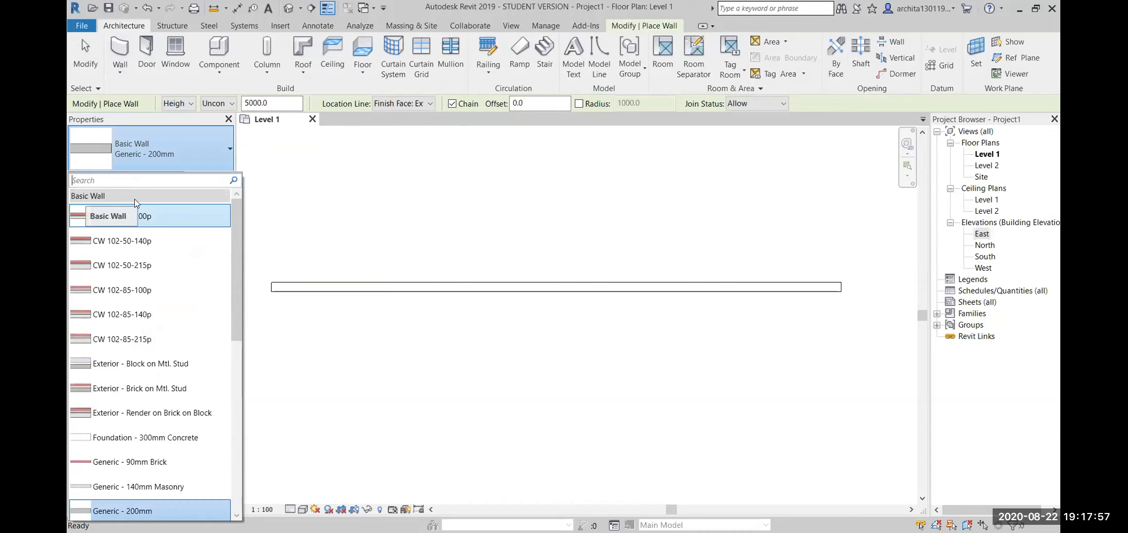
{"action": "scroll", "coordinate": [136, 203], "scroll_direction": "down", "scroll_amount": 6}
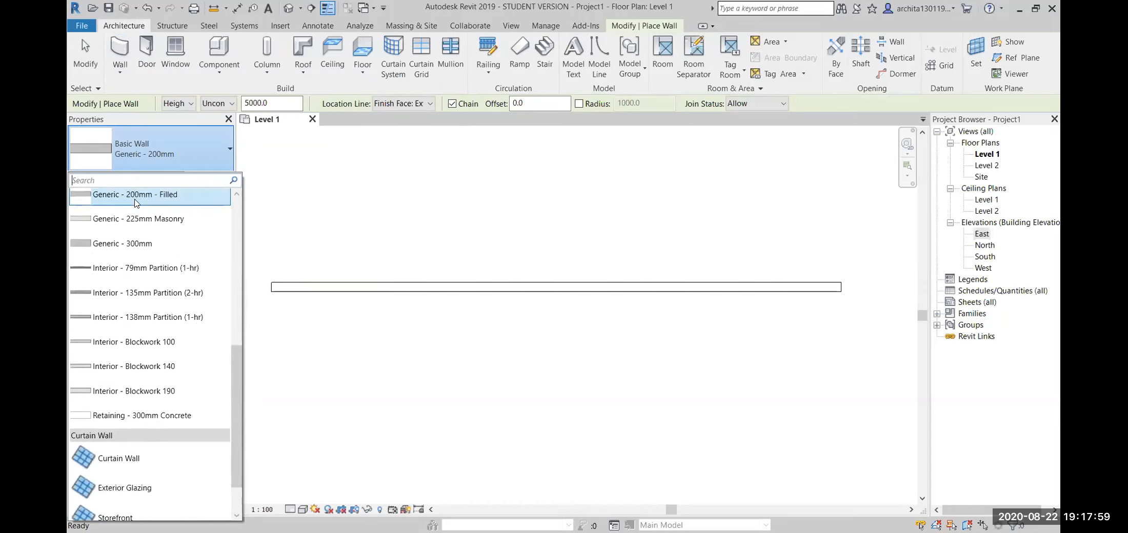
{"action": "scroll", "coordinate": [136, 202], "scroll_direction": "down", "scroll_amount": 1}
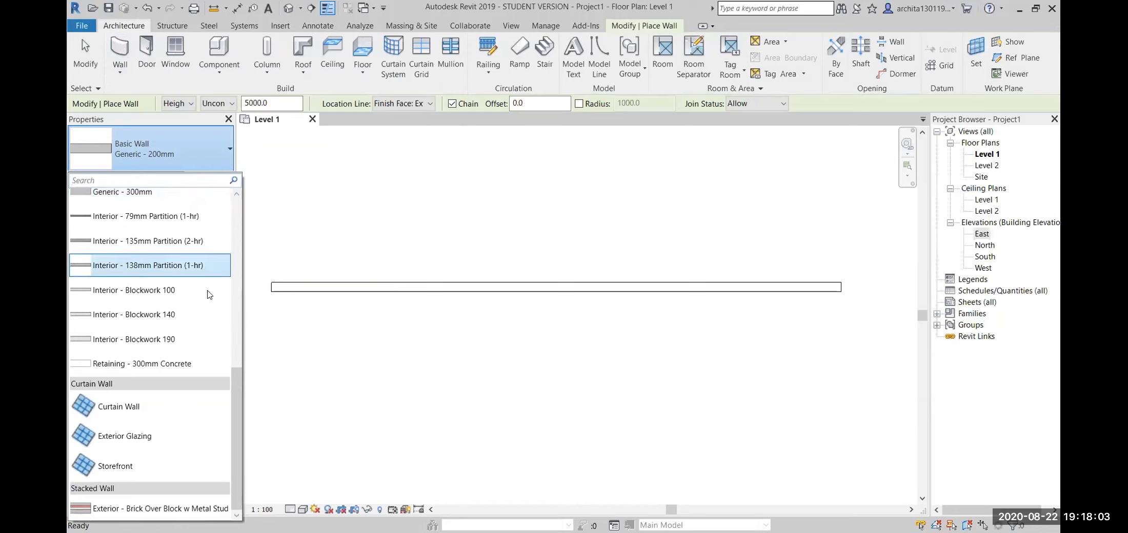
{"action": "scroll", "coordinate": [108, 380], "scroll_direction": "up", "scroll_amount": 4}
{"action": "scroll", "coordinate": [109, 367], "scroll_direction": "up", "scroll_amount": 4}
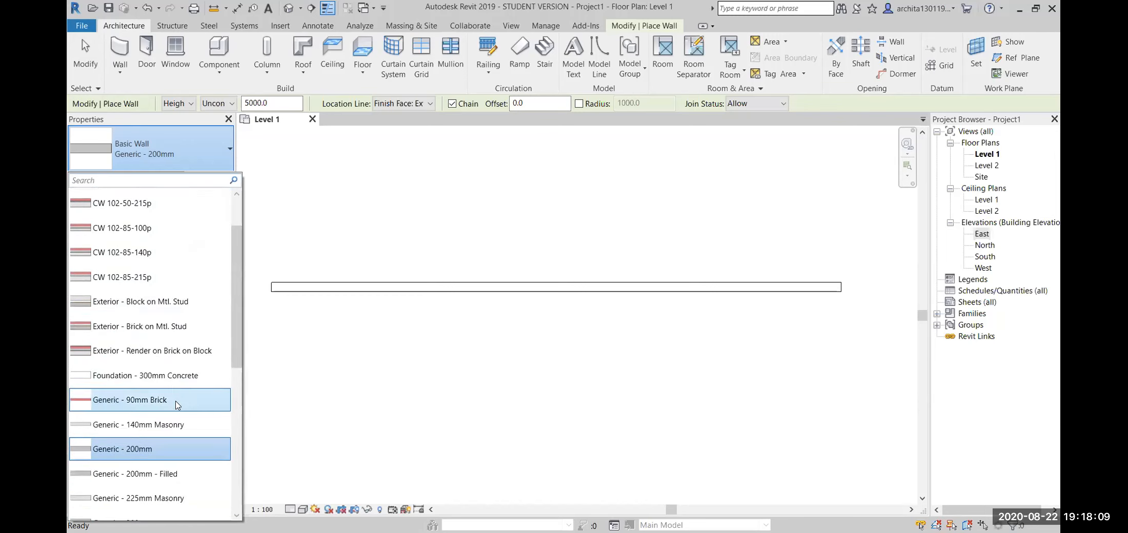
{"action": "scroll", "coordinate": [176, 405], "scroll_direction": "down", "scroll_amount": 5}
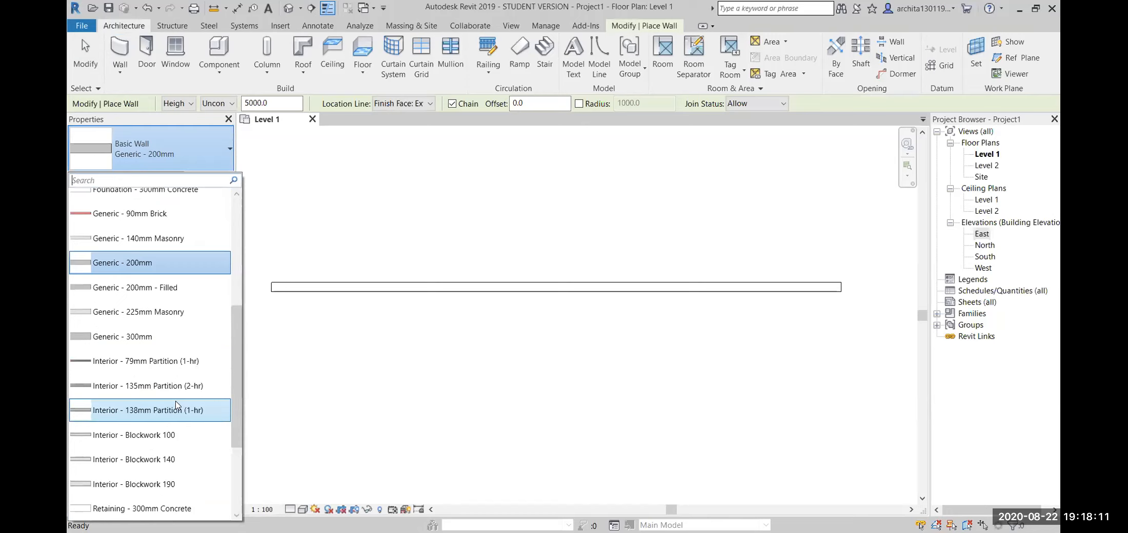
{"action": "scroll", "coordinate": [176, 405], "scroll_direction": "down", "scroll_amount": 3}
{"action": "scroll", "coordinate": [110, 321], "scroll_direction": "up", "scroll_amount": 5}
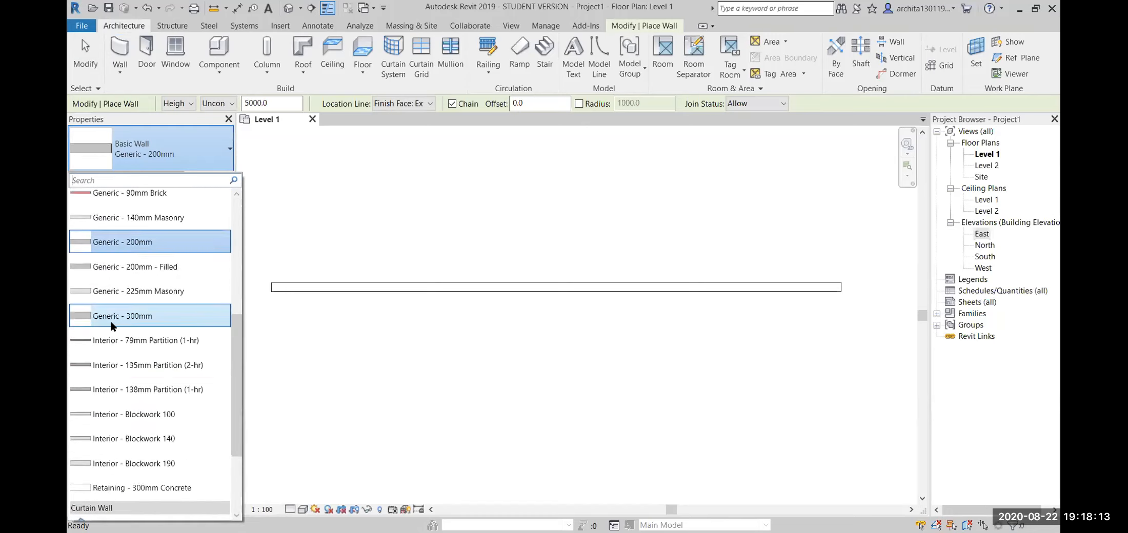
{"action": "scroll", "coordinate": [110, 321], "scroll_direction": "up", "scroll_amount": 2}
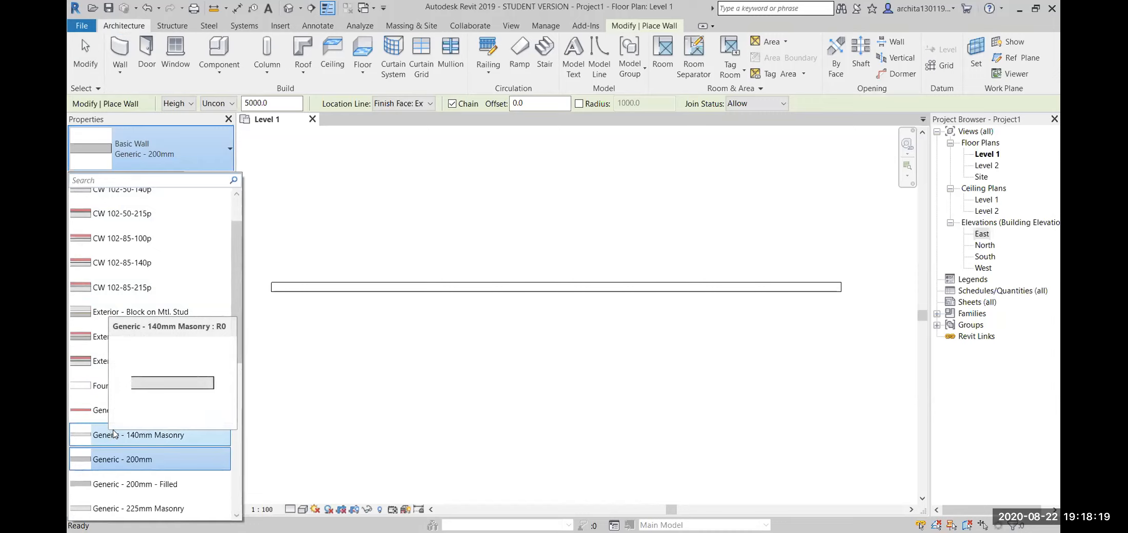
{"action": "scroll", "coordinate": [118, 359], "scroll_direction": "down", "scroll_amount": 3}
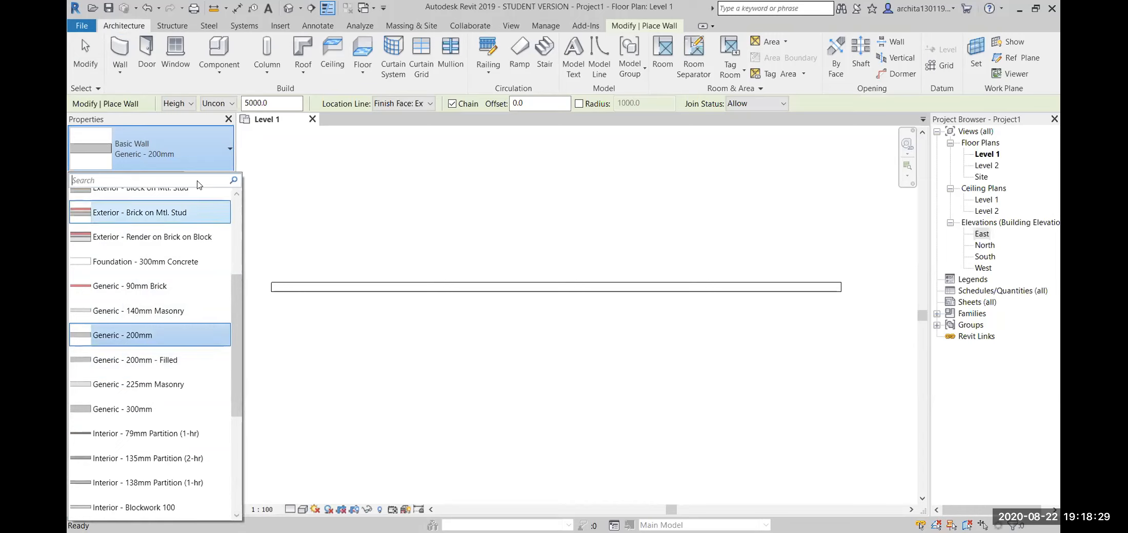
{"action": "left_click", "coordinate": [196, 158]}
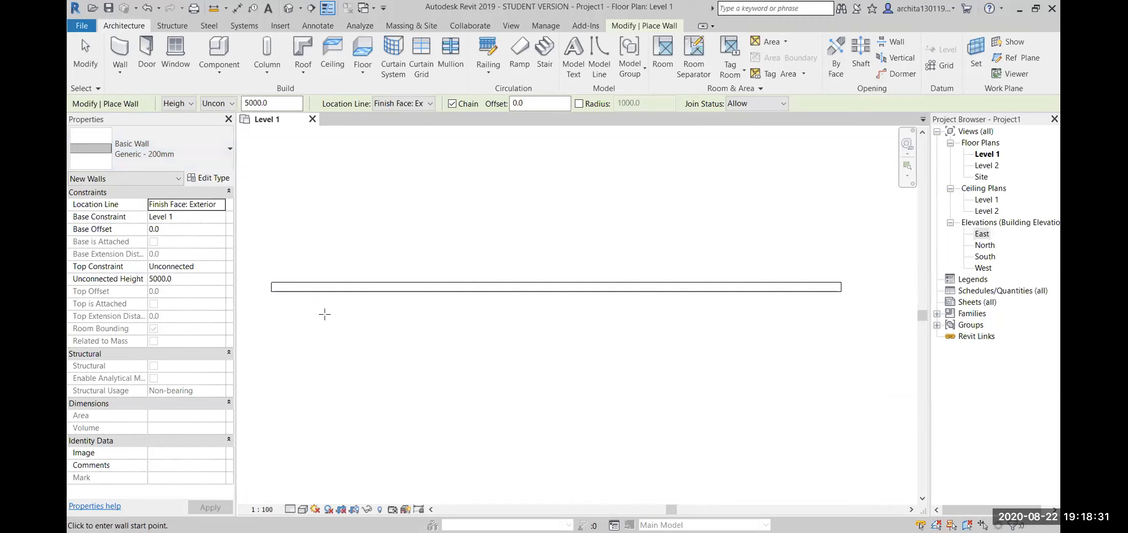
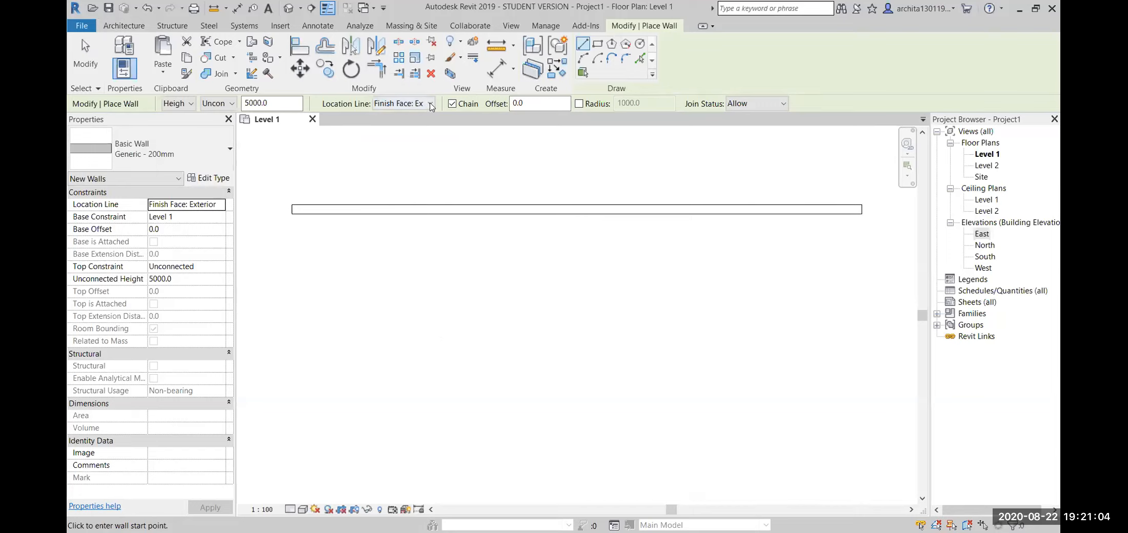
- Review the location line options for the new wall without choosing another one
{"action": "left_click", "coordinate": [431, 104]}
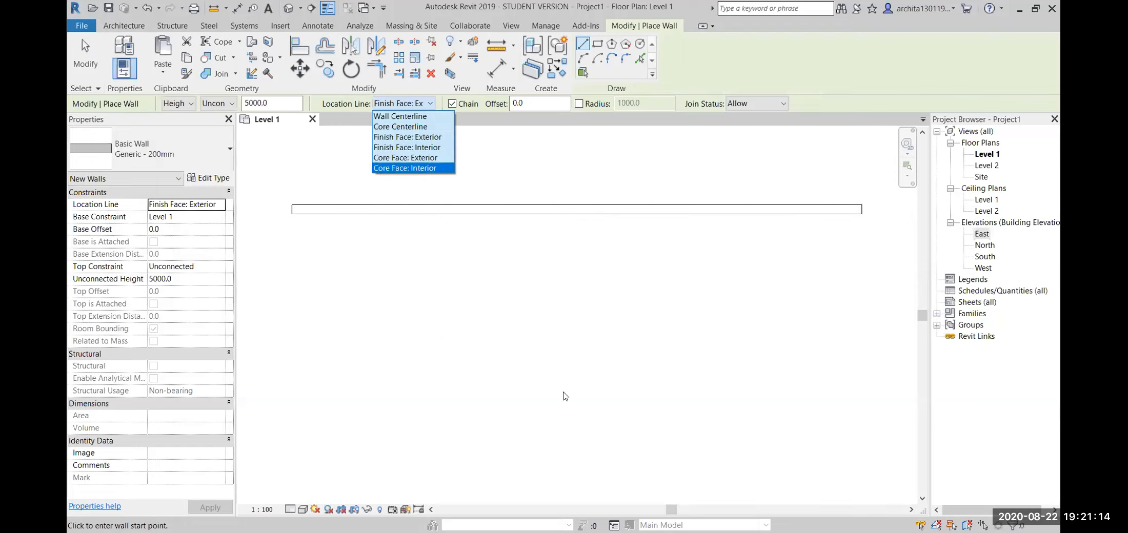
{"action": "left_click", "coordinate": [565, 397]}
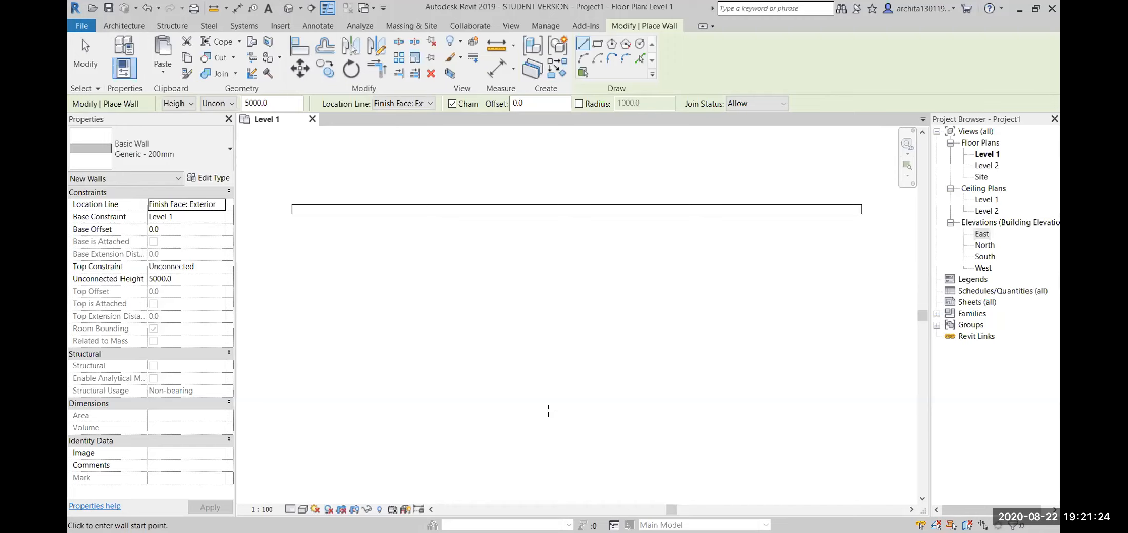
- Draw a second horizontal wall about 12300 mm long and about 900 mm below the first, using the Finish Face: Exterior location line
{"action": "scroll", "coordinate": [320, 232], "scroll_direction": "down", "scroll_amount": 1}
{"action": "scroll", "coordinate": [320, 232], "scroll_direction": "up", "scroll_amount": 2}
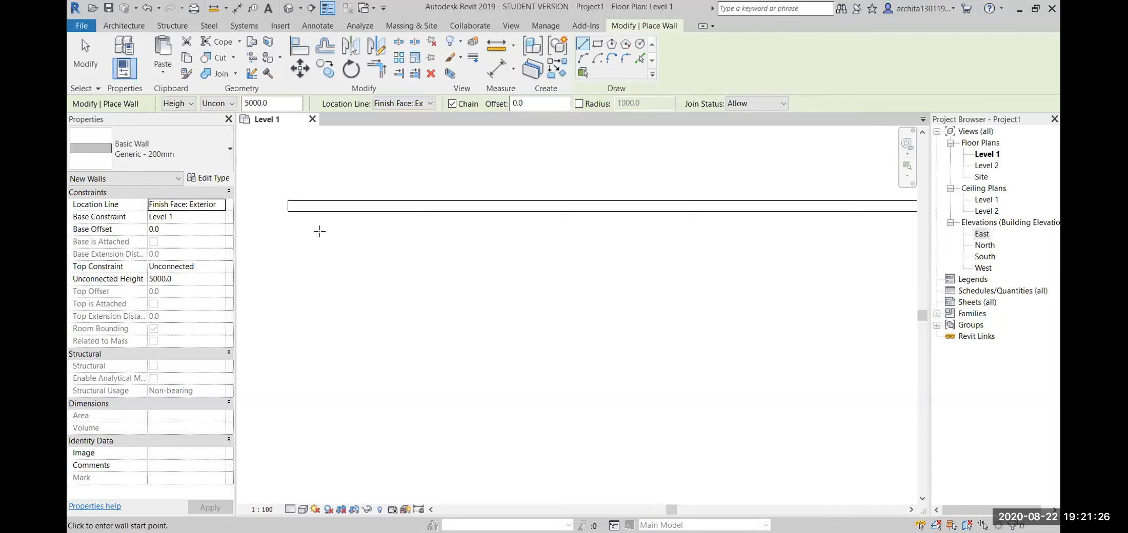
{"action": "scroll", "coordinate": [322, 182], "scroll_direction": "down", "scroll_amount": 1}
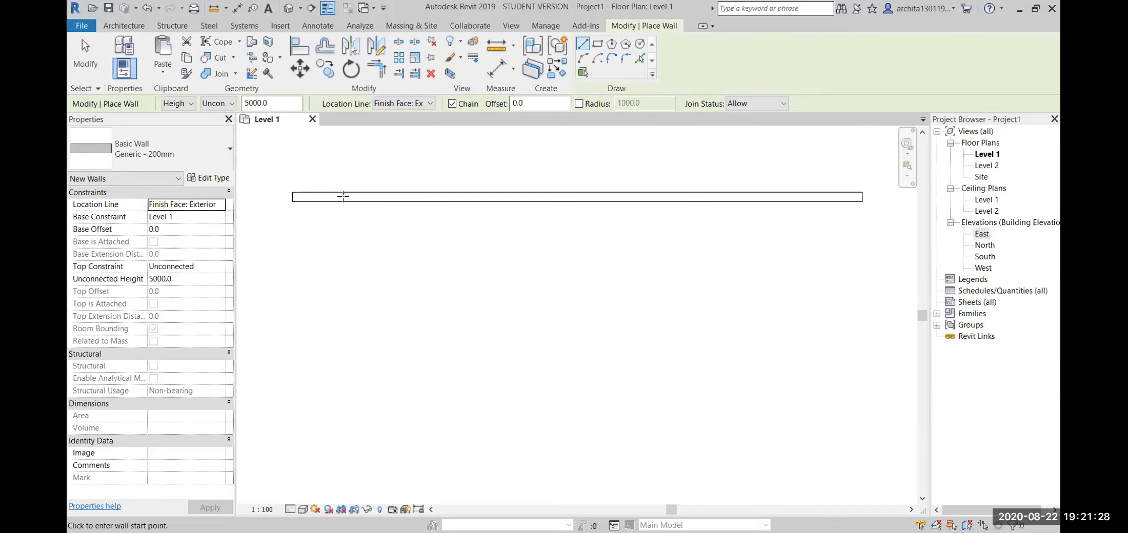
{"action": "left_click", "coordinate": [429, 104]}
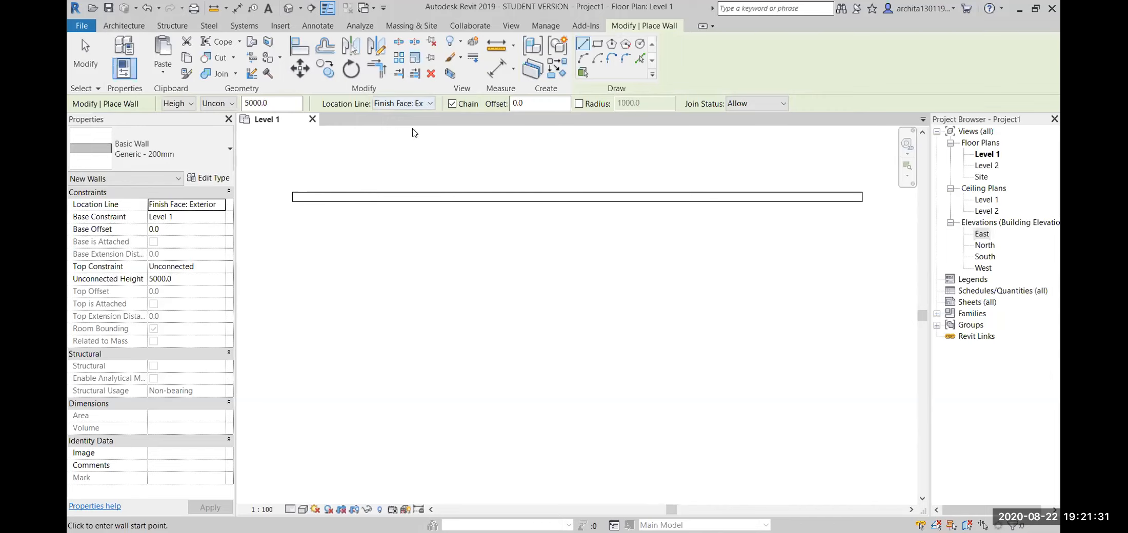
{"action": "left_click", "coordinate": [434, 105]}
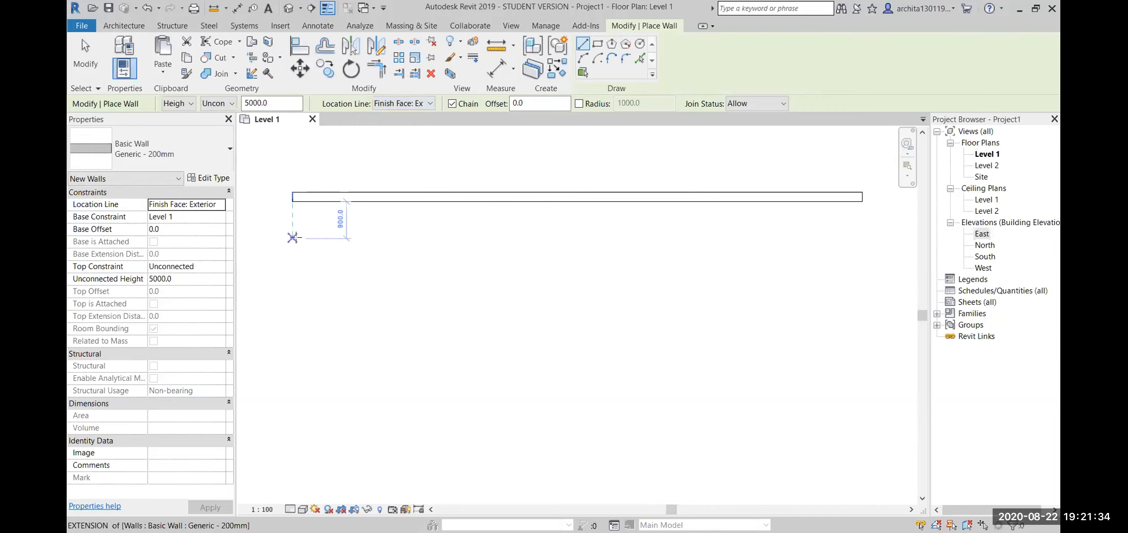
{"action": "left_click", "coordinate": [295, 242]}
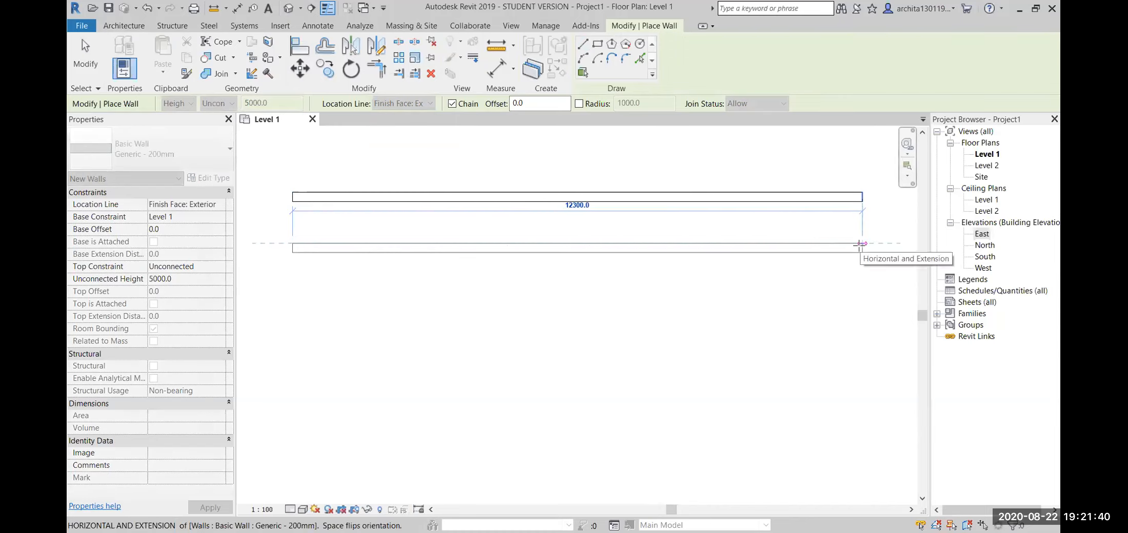
{"action": "left_click", "coordinate": [860, 244]}
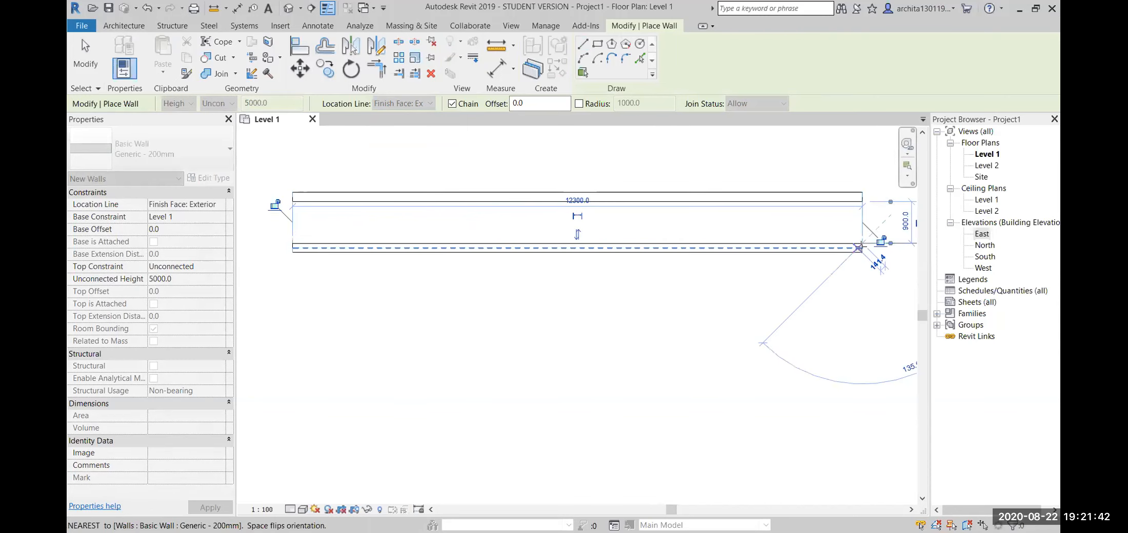
{"action": "key", "text": "Escape"}
{"action": "key", "text": "Escape"}
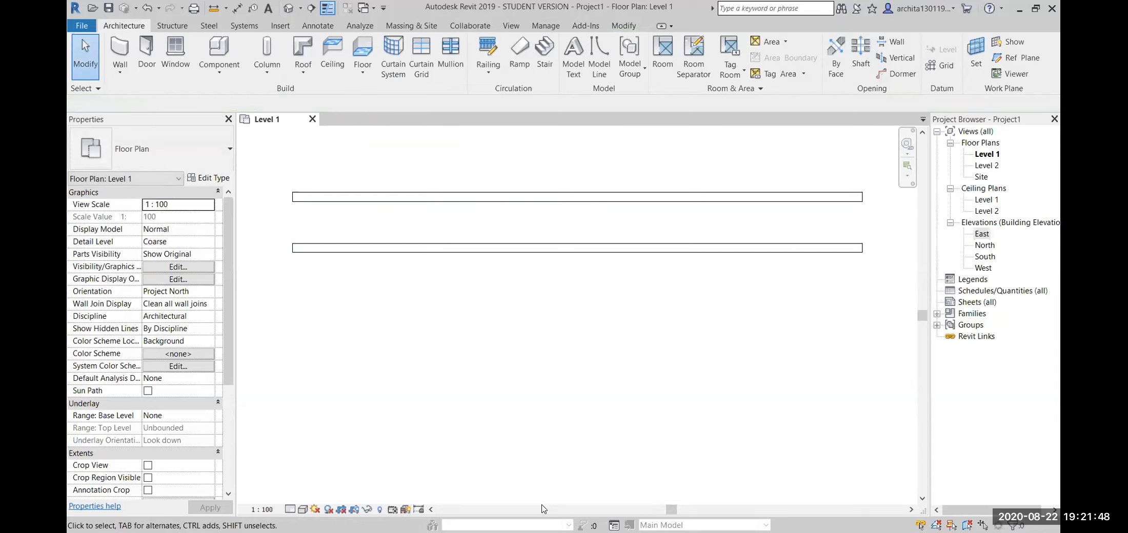
{"action": "scroll", "coordinate": [317, 254], "scroll_direction": "down", "scroll_amount": 2}
{"action": "scroll", "coordinate": [404, 334], "scroll_direction": "down", "scroll_amount": 2}
{"action": "scroll", "coordinate": [423, 299], "scroll_direction": "up", "scroll_amount": 3}
{"action": "middle_click_drag", "start_coordinate": [423, 299], "coordinate": [503, 327]}
{"action": "scroll", "coordinate": [377, 250], "scroll_direction": "up", "scroll_amount": 3}
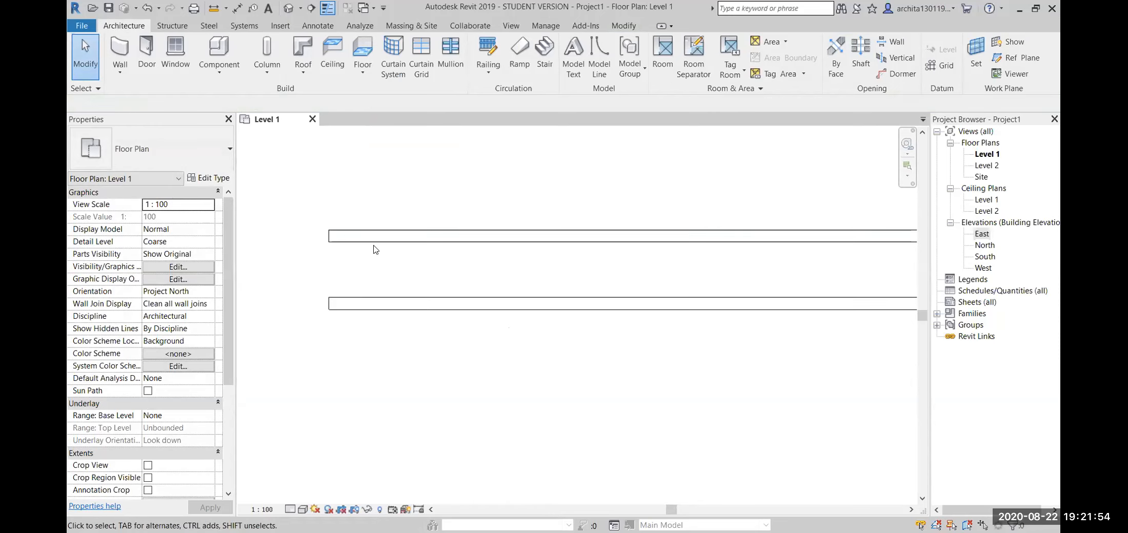
{"action": "scroll", "coordinate": [456, 313], "scroll_direction": "down", "scroll_amount": 3}
{"action": "middle_click_drag", "start_coordinate": [543, 373], "coordinate": [467, 298]}
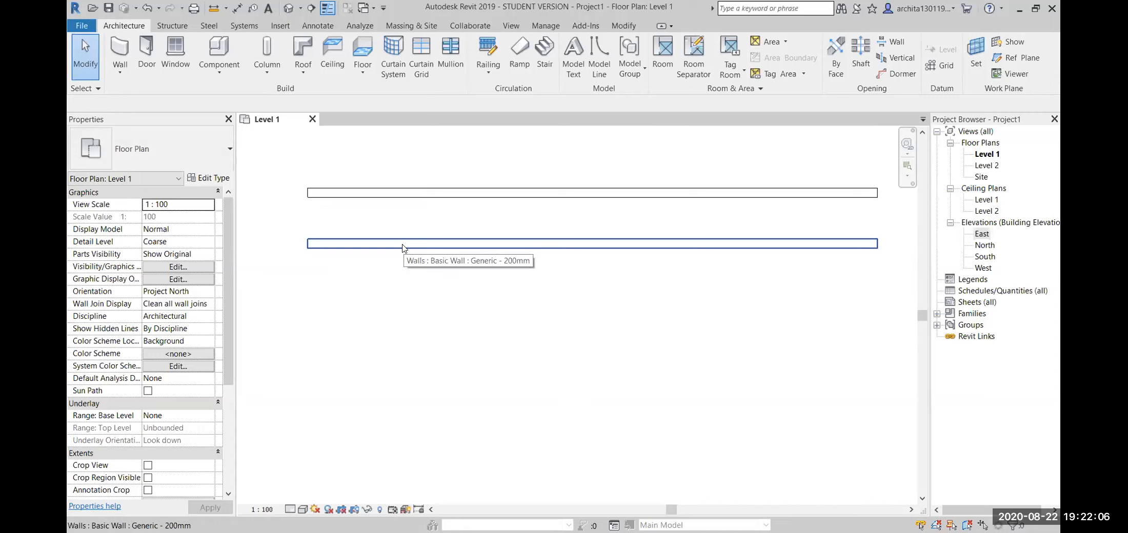
- Draw a third horizontal wall about 12300 mm long and about 800 mm below the second, with location line Finish Face: Interior
{"action": "left_click", "coordinate": [120, 52]}
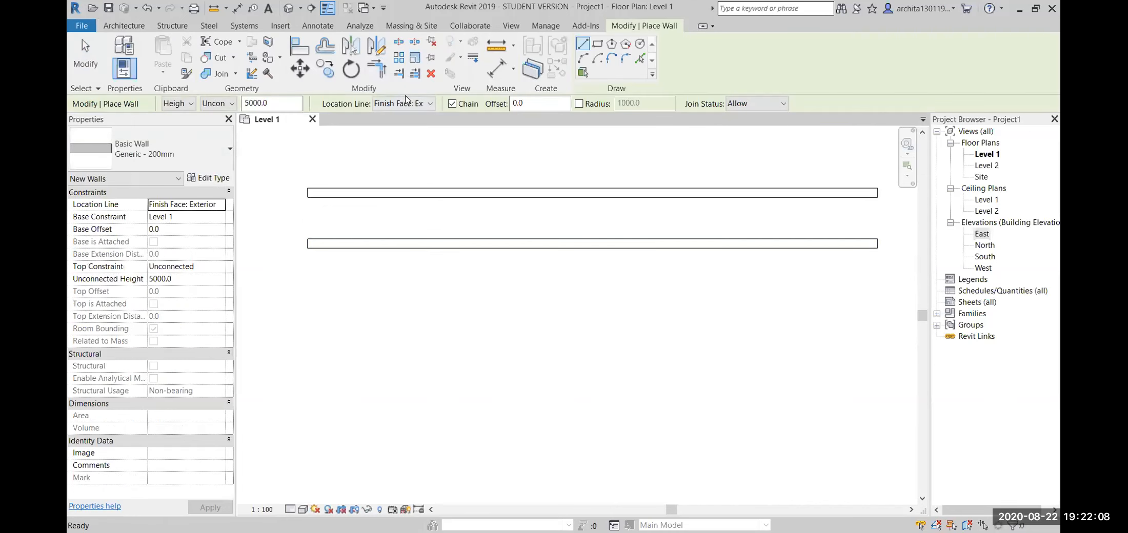
{"action": "left_click", "coordinate": [431, 104]}
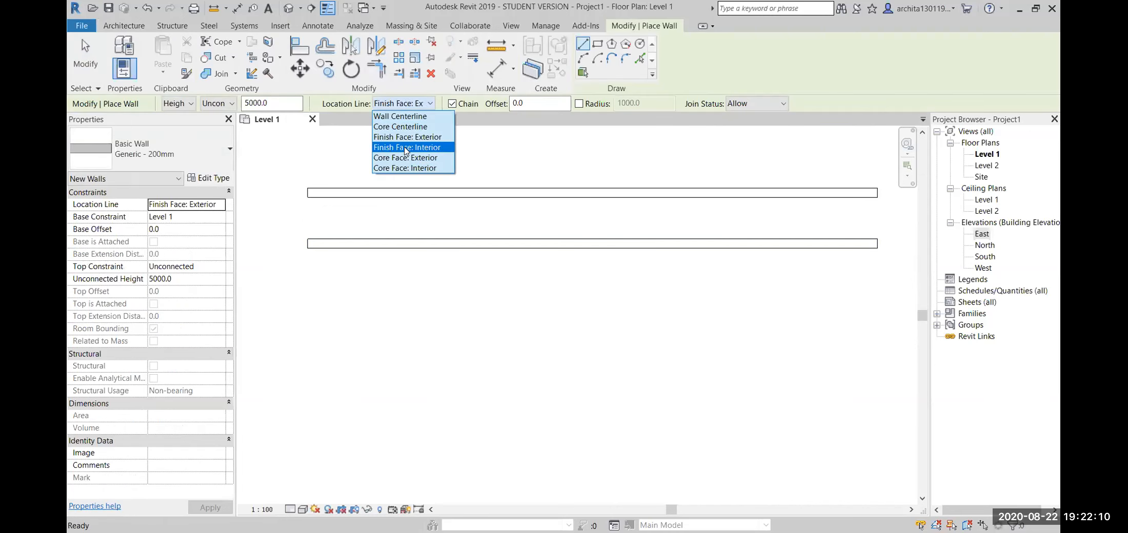
{"action": "left_click", "coordinate": [418, 148]}
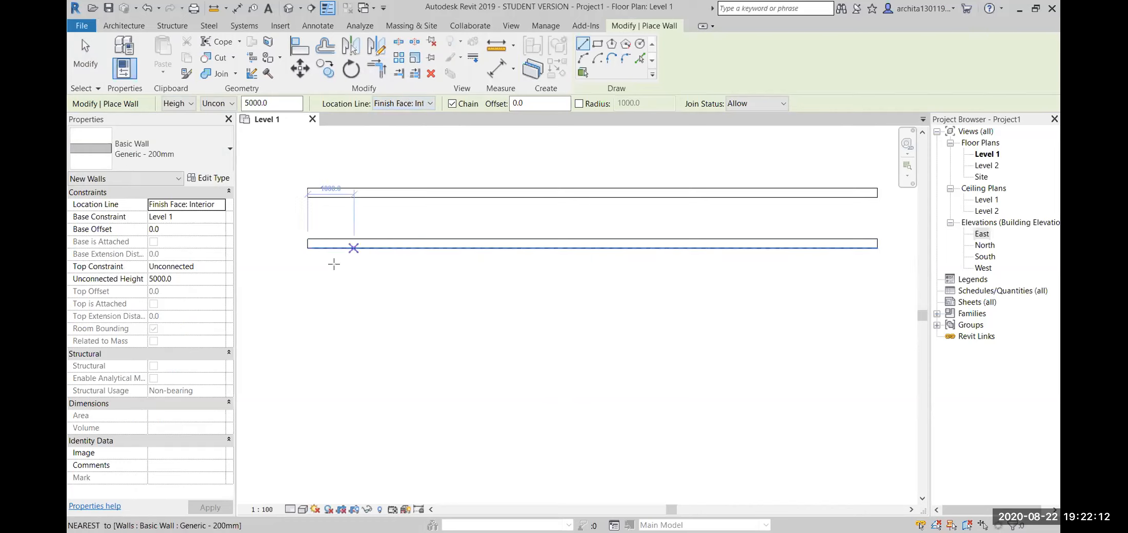
{"action": "left_click", "coordinate": [307, 294]}
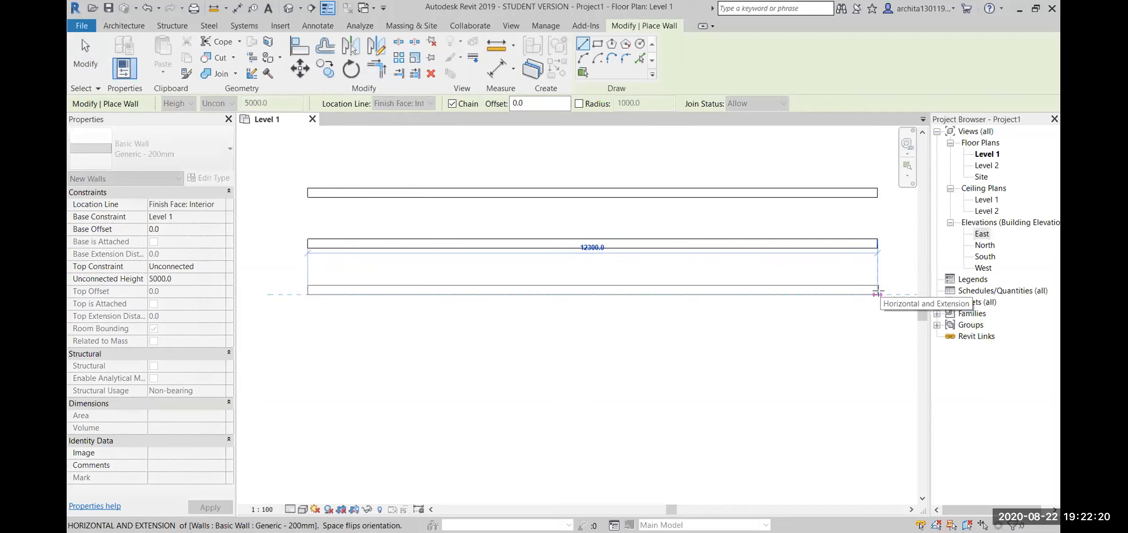
{"action": "left_click", "coordinate": [877, 292]}
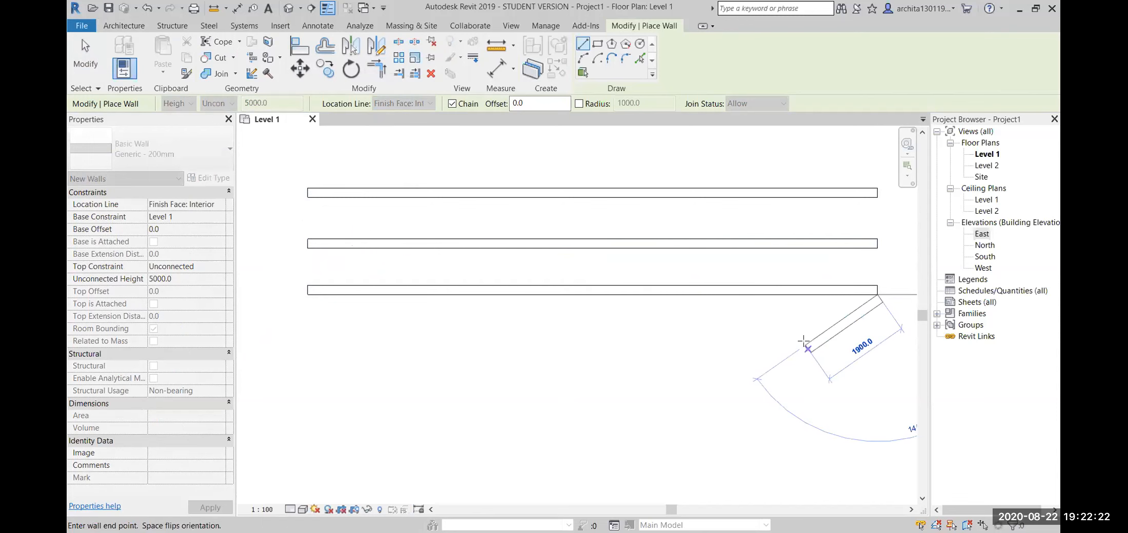
{"action": "key", "text": "Escape"}
{"action": "key", "text": "Escape"}
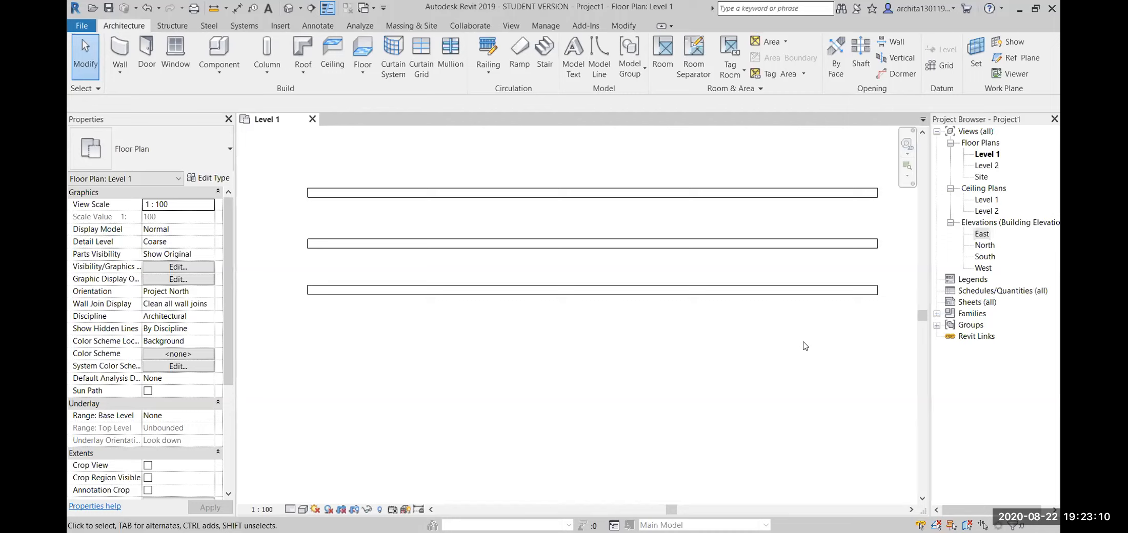
{"action": "scroll", "coordinate": [456, 312], "scroll_direction": "down", "scroll_amount": 2}
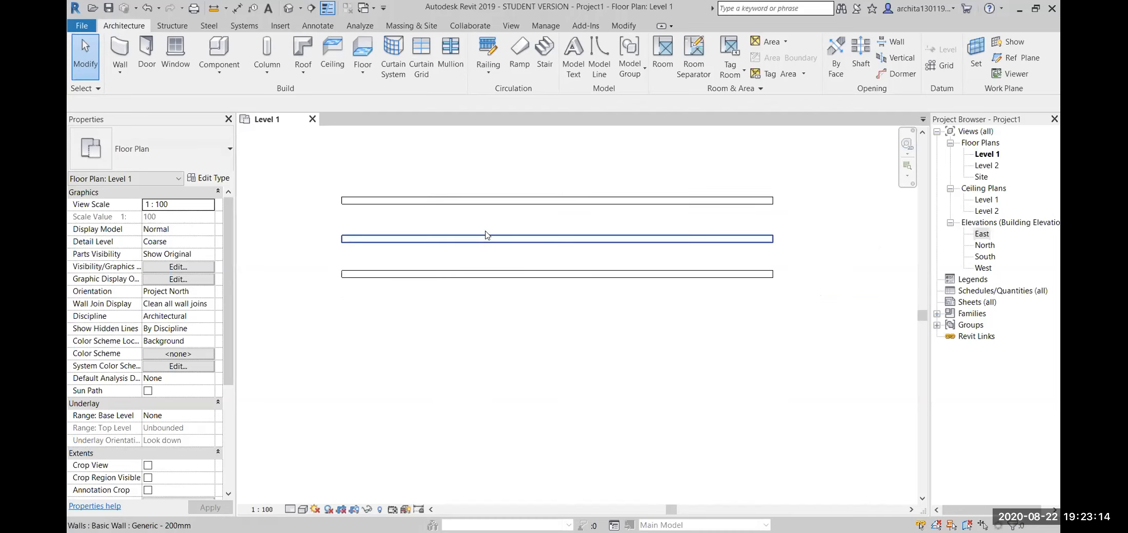
{"action": "scroll", "coordinate": [396, 169], "scroll_direction": "up", "scroll_amount": 2}
{"action": "scroll", "coordinate": [395, 176], "scroll_direction": "down", "scroll_amount": 2}
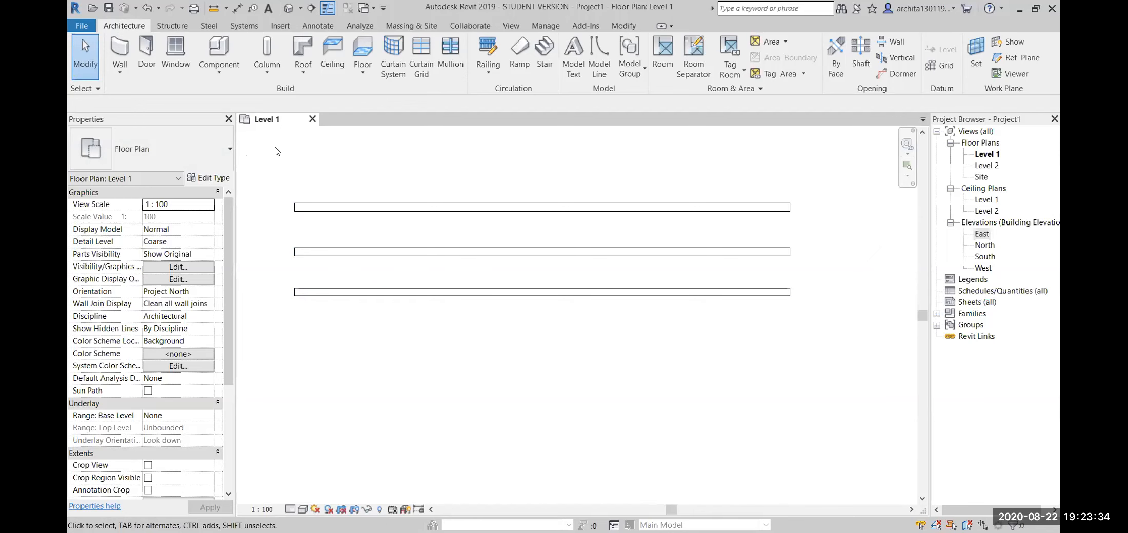
{"action": "left_click", "coordinate": [118, 47]}
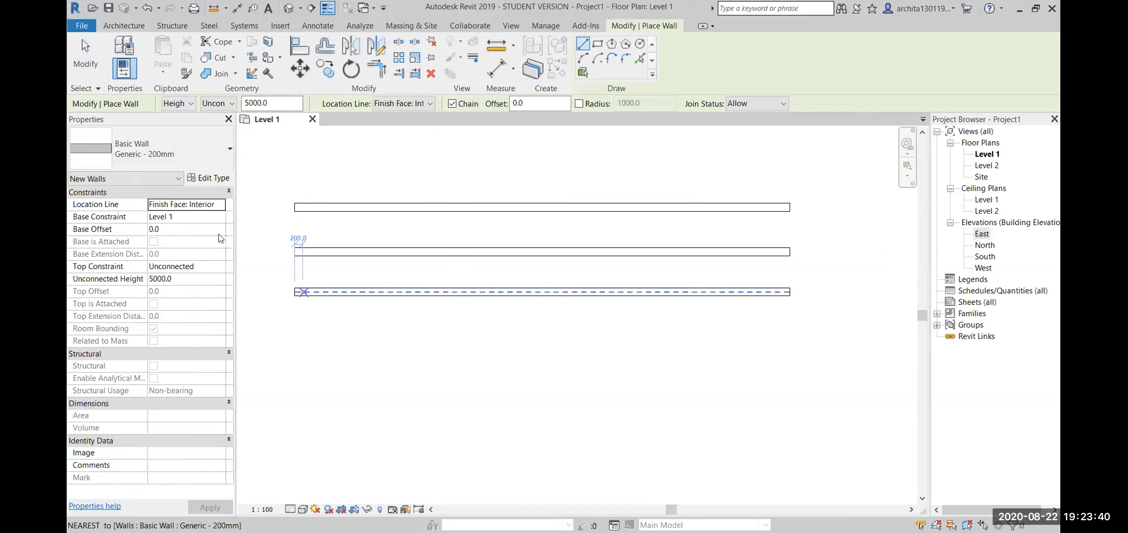
{"action": "key", "text": "Escape"}
{"action": "key", "text": "Escape"}
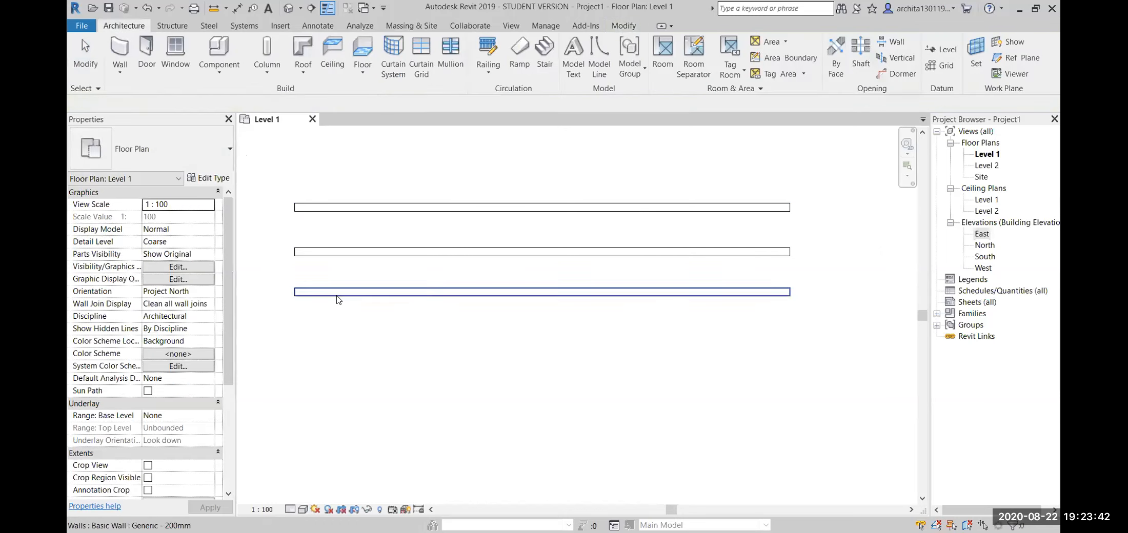
- Open the type properties of the lowest wall and show the type's floor plan preview beside the parameters
{"action": "left_click", "coordinate": [335, 294]}
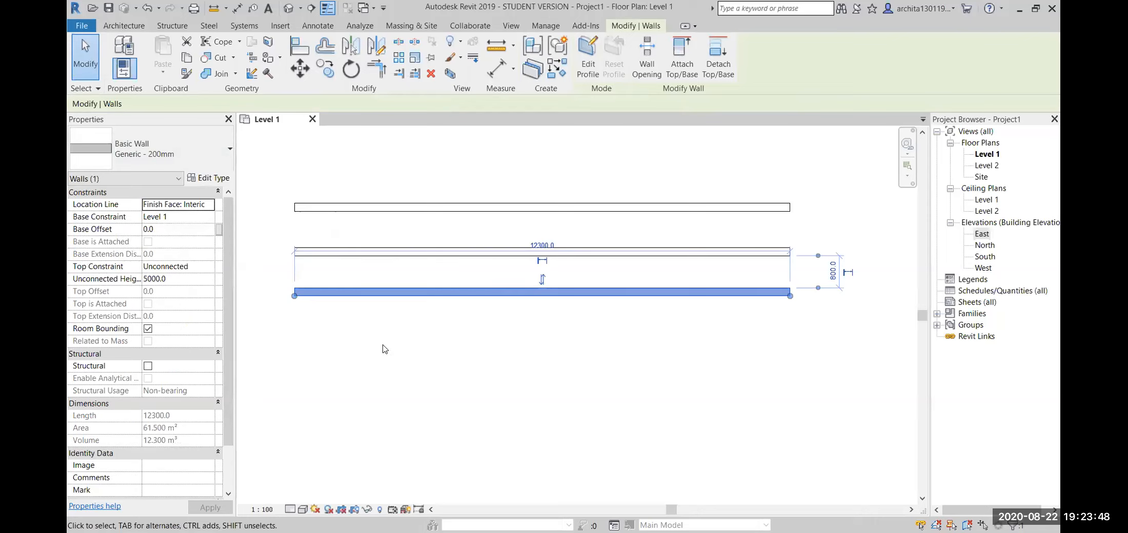
{"action": "left_click", "coordinate": [345, 321]}
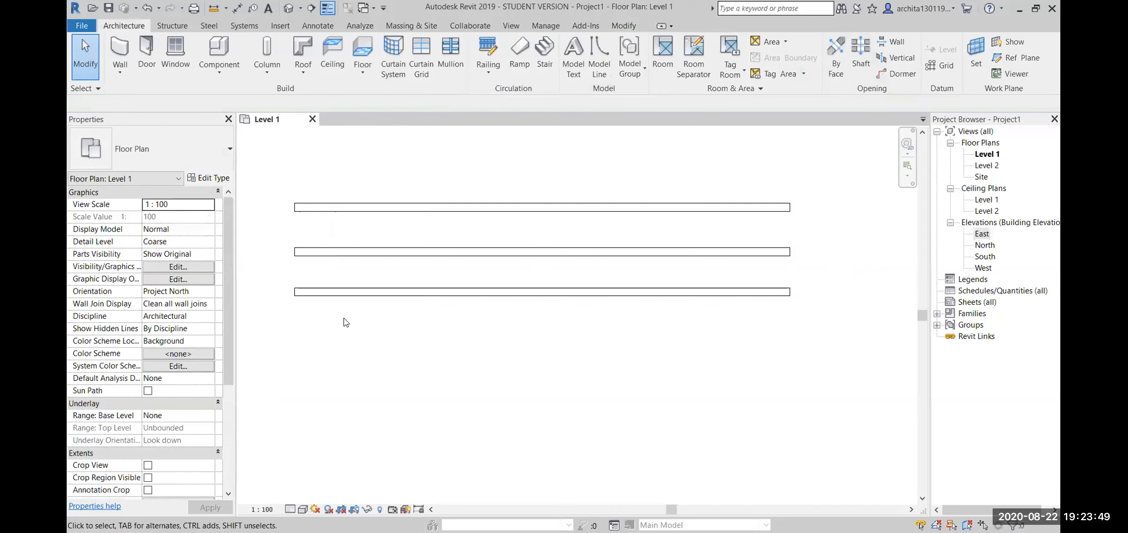
{"action": "left_click", "coordinate": [334, 292]}
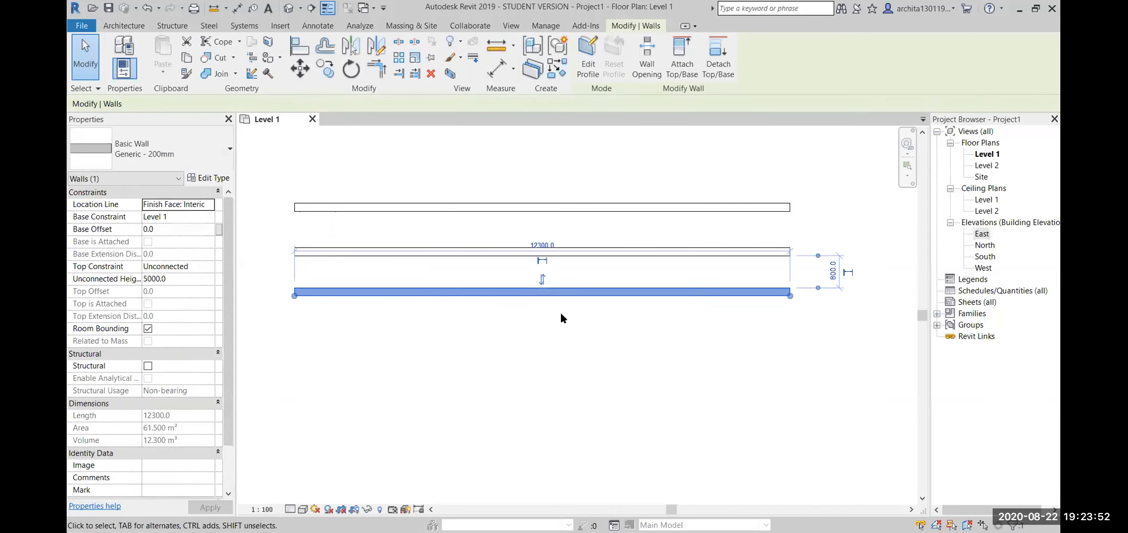
{"action": "left_click", "coordinate": [374, 341]}
{"action": "left_click", "coordinate": [376, 293]}
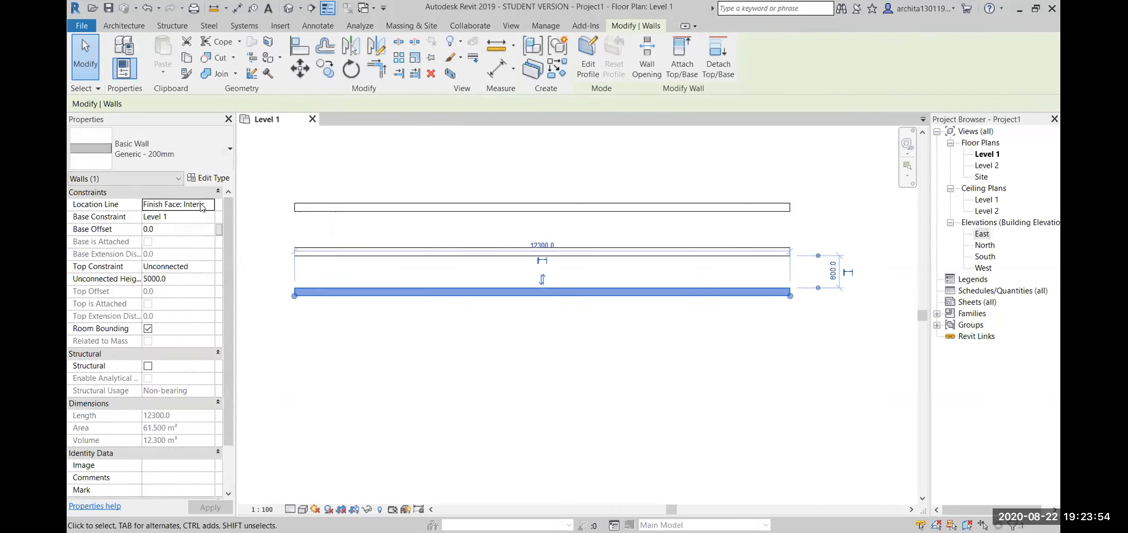
{"action": "left_click", "coordinate": [199, 179]}
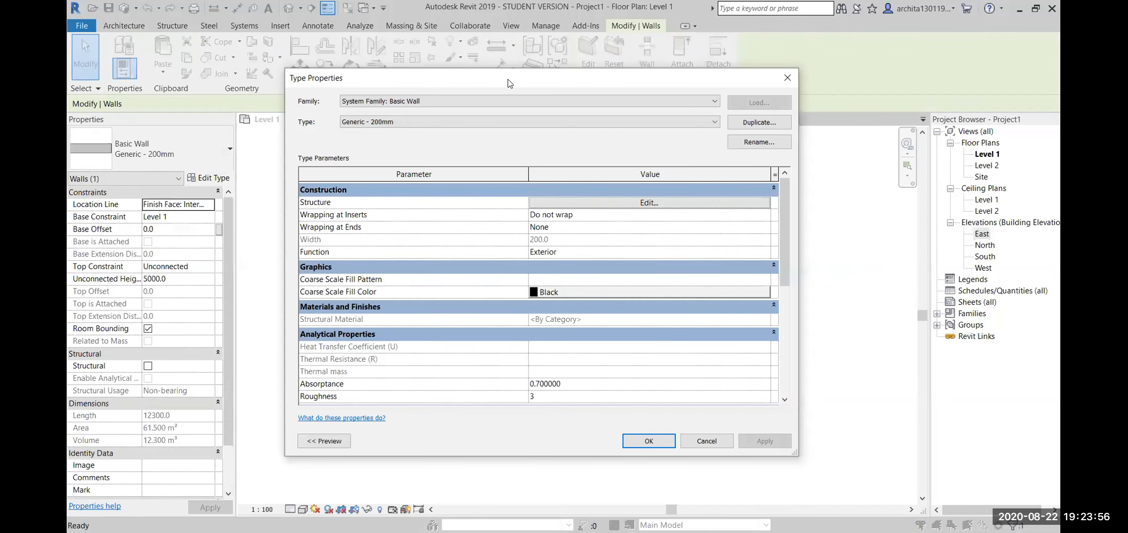
{"action": "left_click_drag", "start_coordinate": [511, 84], "coordinate": [641, 97]}
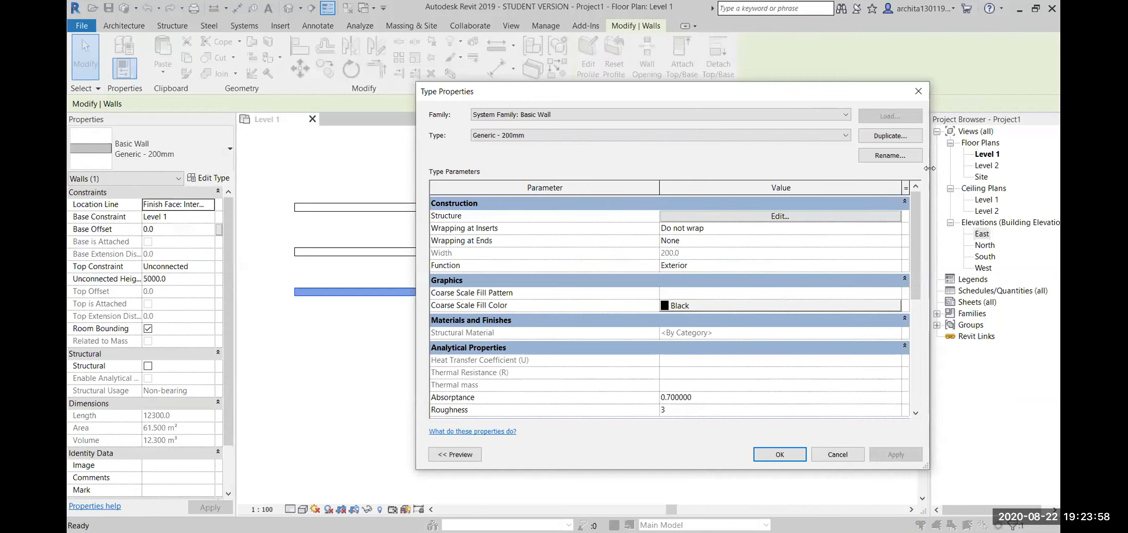
{"action": "left_click_drag", "start_coordinate": [930, 163], "coordinate": [688, 156]}
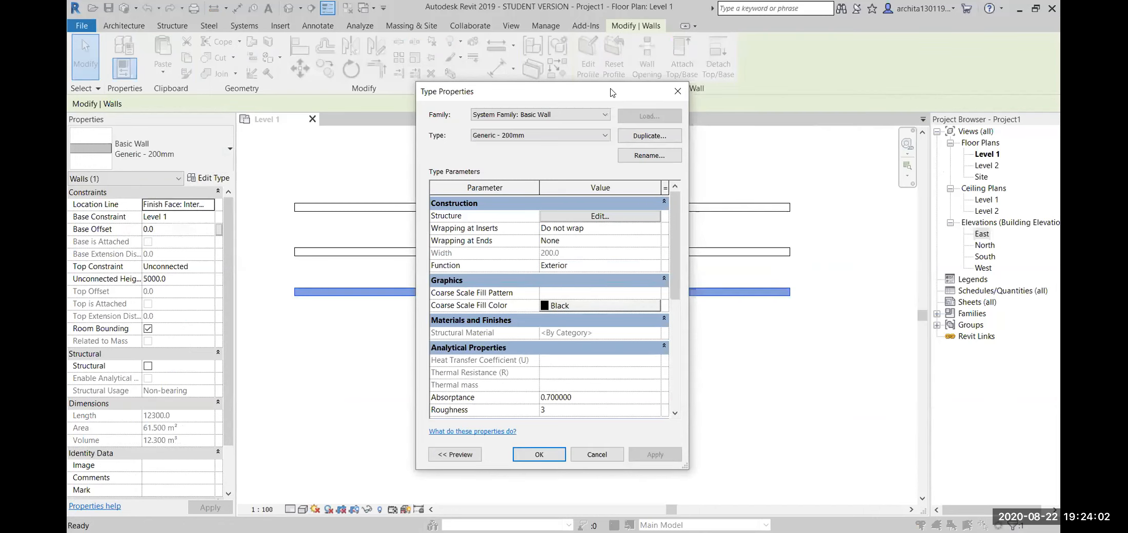
{"action": "left_click_drag", "start_coordinate": [611, 92], "coordinate": [722, 105]}
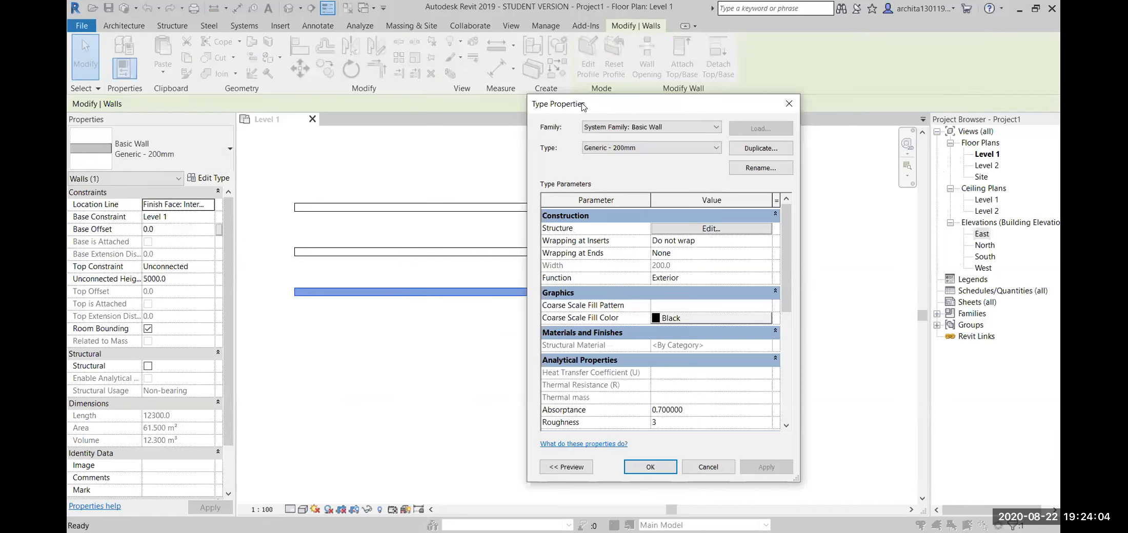
{"action": "left_click", "coordinate": [565, 468]}
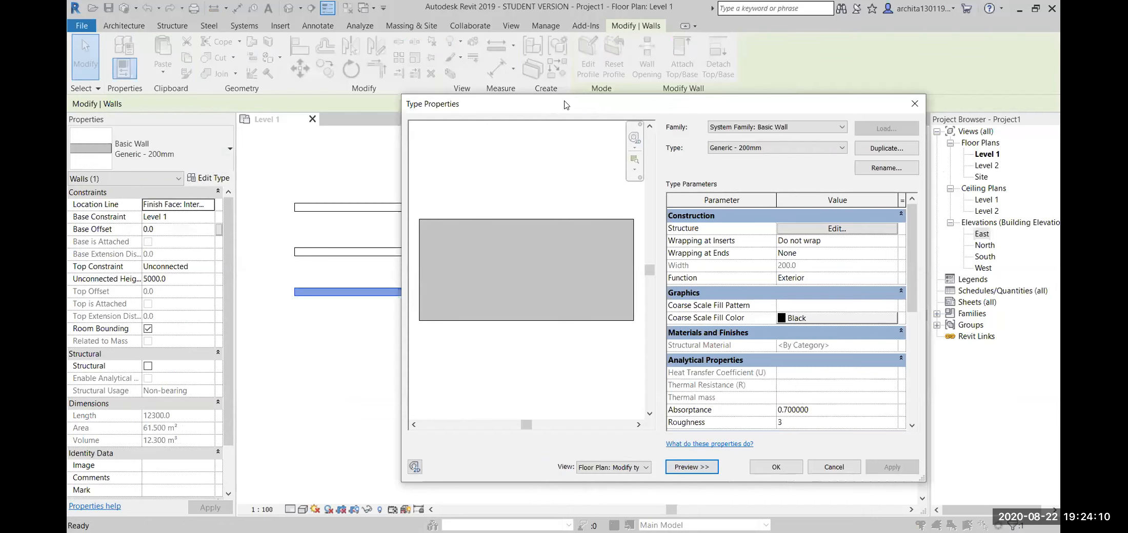
{"action": "left_click_drag", "start_coordinate": [562, 108], "coordinate": [458, 107]}
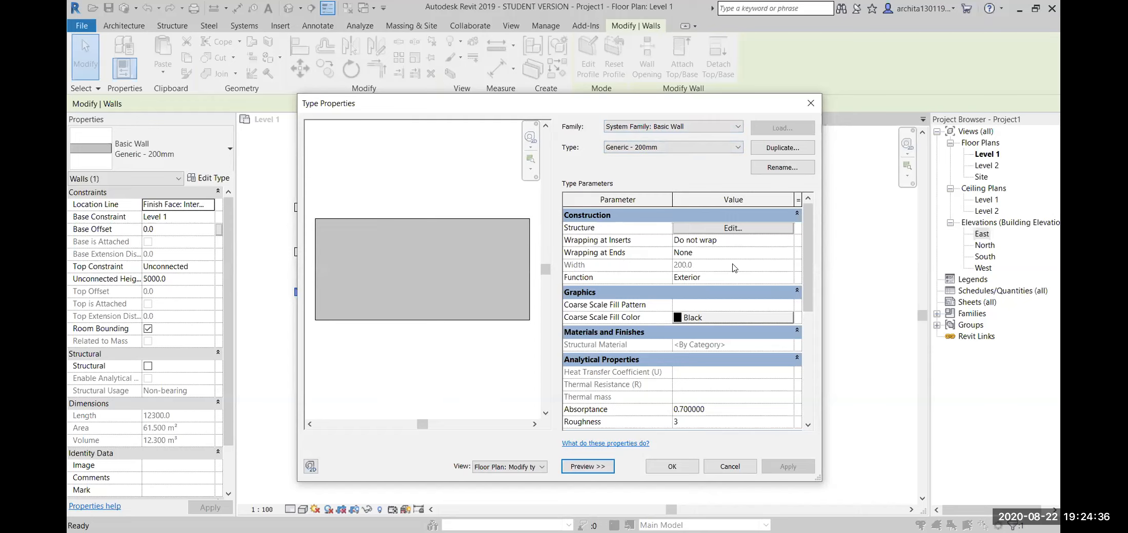
- Open the structure of the Generic - 200mm wall type and review the function options for its structural layer without choosing another one
{"action": "left_click", "coordinate": [696, 266]}
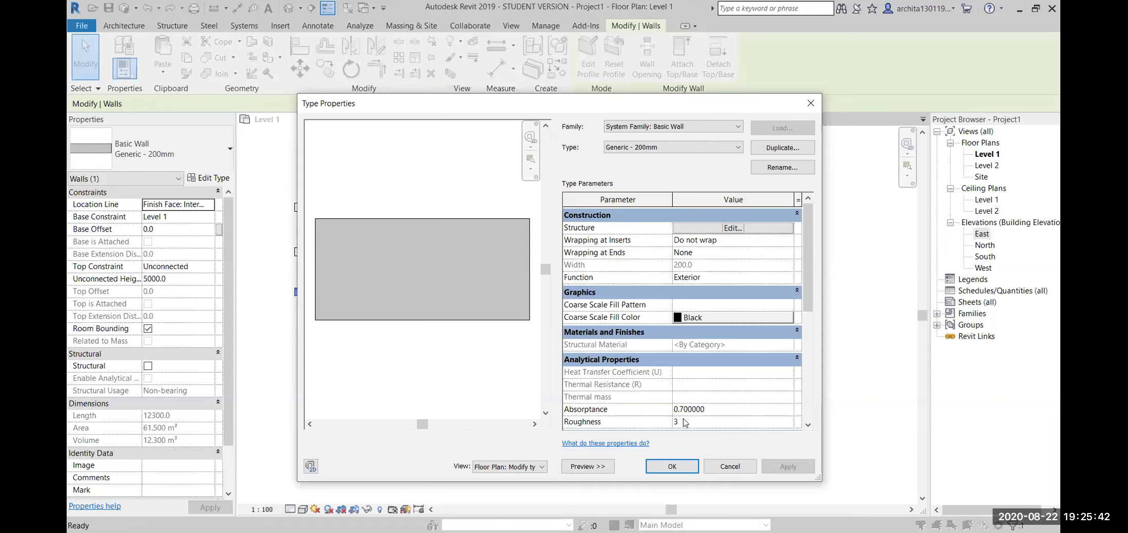
{"action": "left_click", "coordinate": [704, 229]}
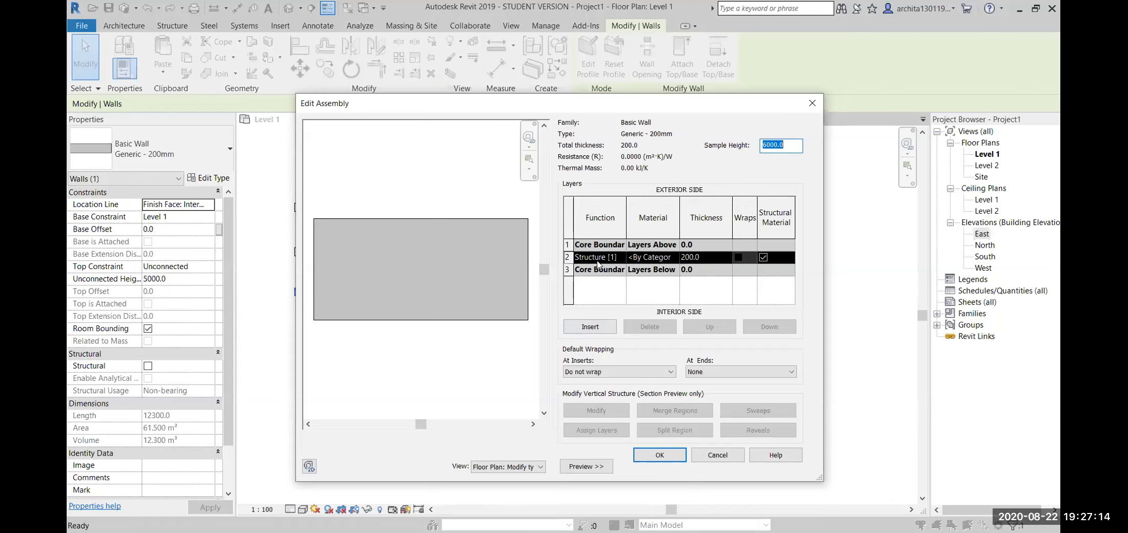
{"action": "left_click", "coordinate": [577, 261]}
{"action": "left_click", "coordinate": [619, 258]}
{"action": "left_click", "coordinate": [620, 258]}
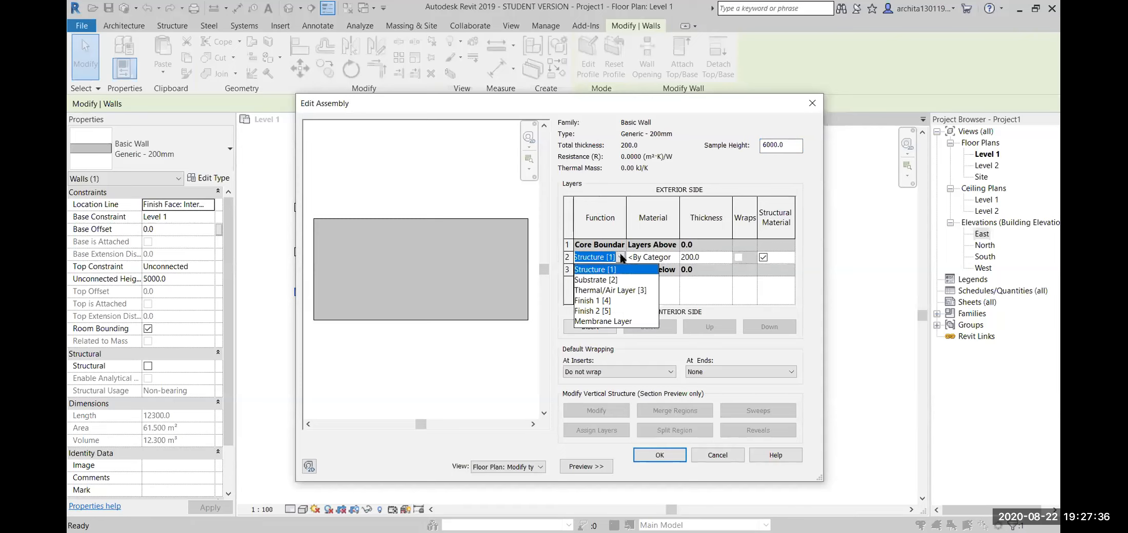
{"action": "left_click", "coordinate": [620, 256]}
{"action": "left_click", "coordinate": [620, 259]}
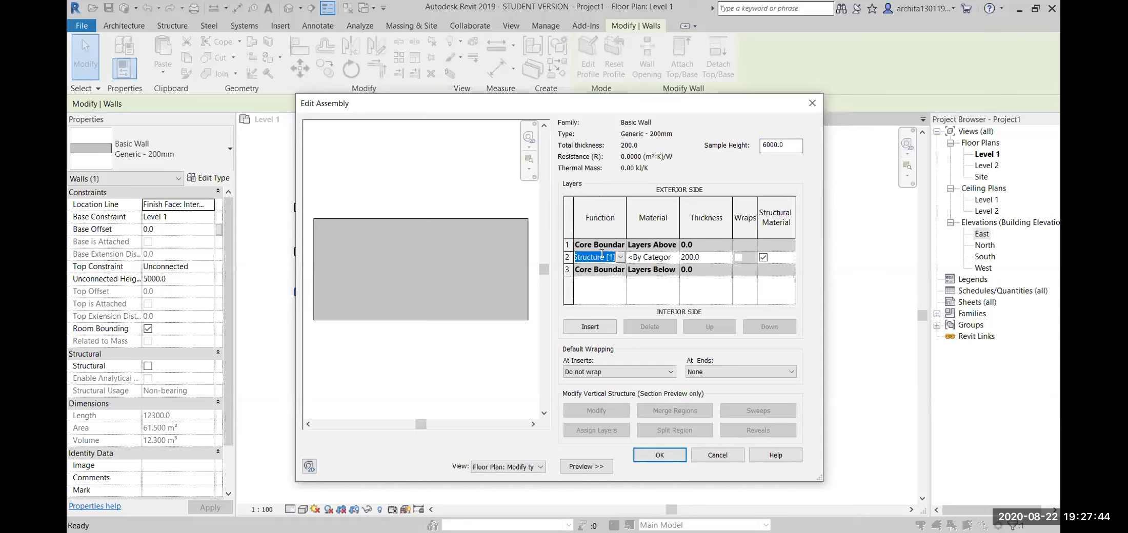
{"action": "left_click", "coordinate": [620, 259]}
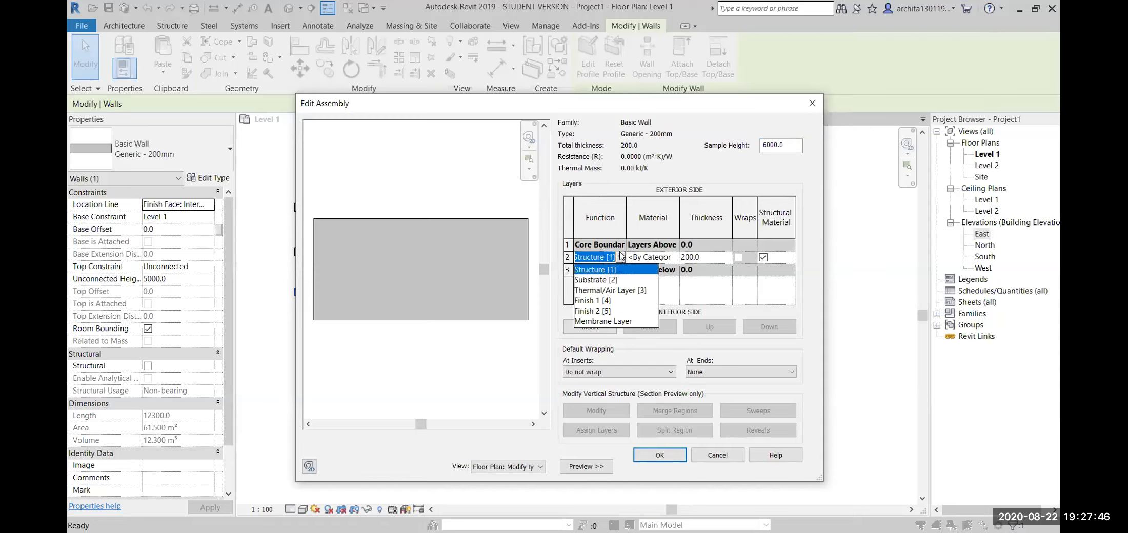
{"action": "left_click", "coordinate": [621, 258]}
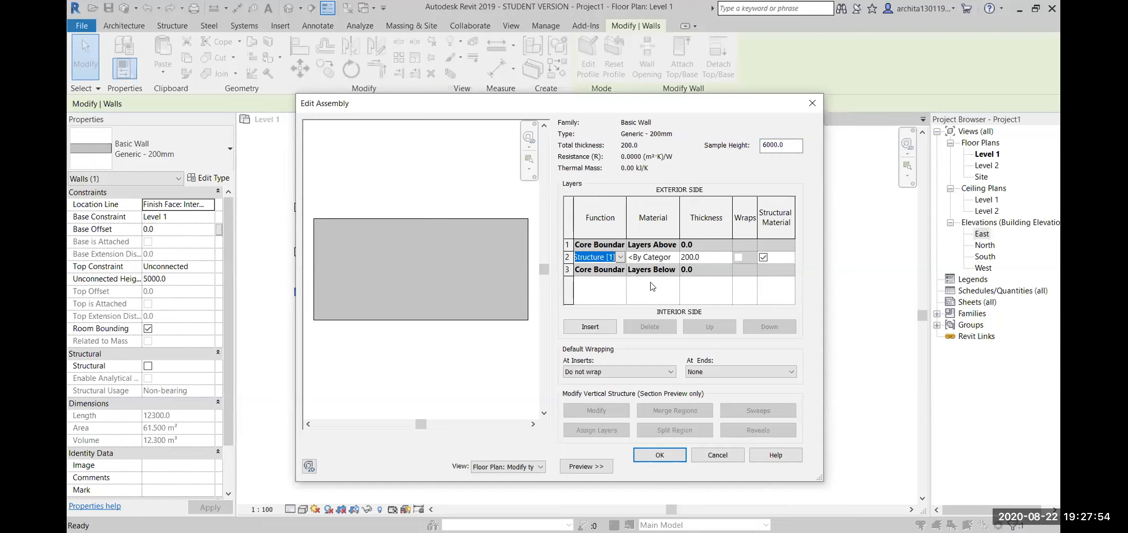
- Set the structural layer thickness of the Generic - 200mm wall type to 250 mm and apply the change to the type
{"action": "left_click", "coordinate": [699, 259]}
{"action": "left_click_drag", "start_coordinate": [698, 259], "coordinate": [680, 257]}
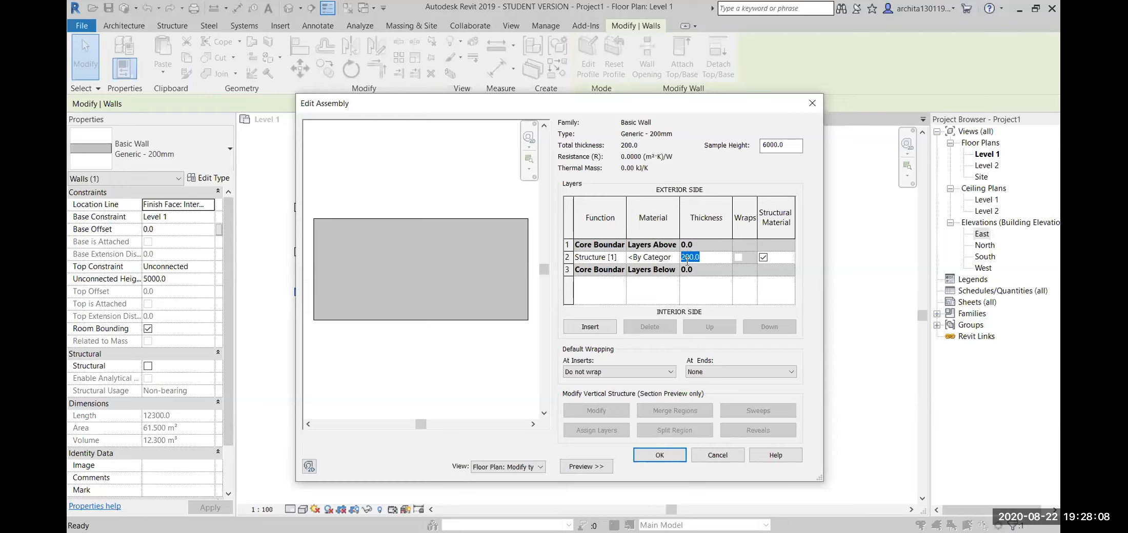
{"action": "type", "text": "2"}
{"action": "left_click", "coordinate": [681, 257]}
{"action": "left_click", "coordinate": [673, 454]}
{"action": "left_click", "coordinate": [781, 464]}
{"action": "left_click", "coordinate": [672, 466]}
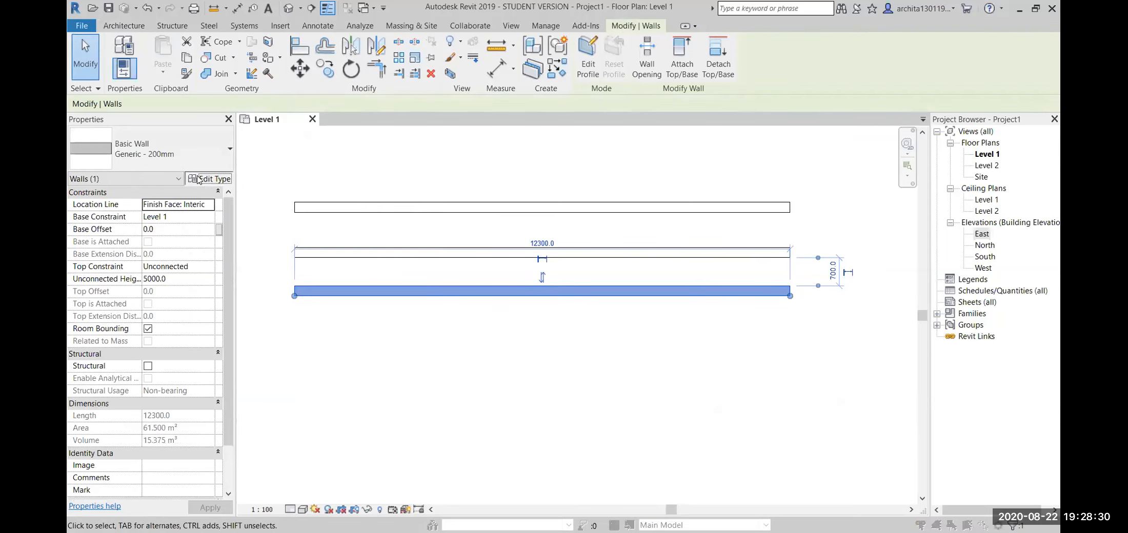
- Reopen the structure of the lowest wall's type and set the structural layer thickness to 200 mm
{"action": "left_click", "coordinate": [196, 179]}
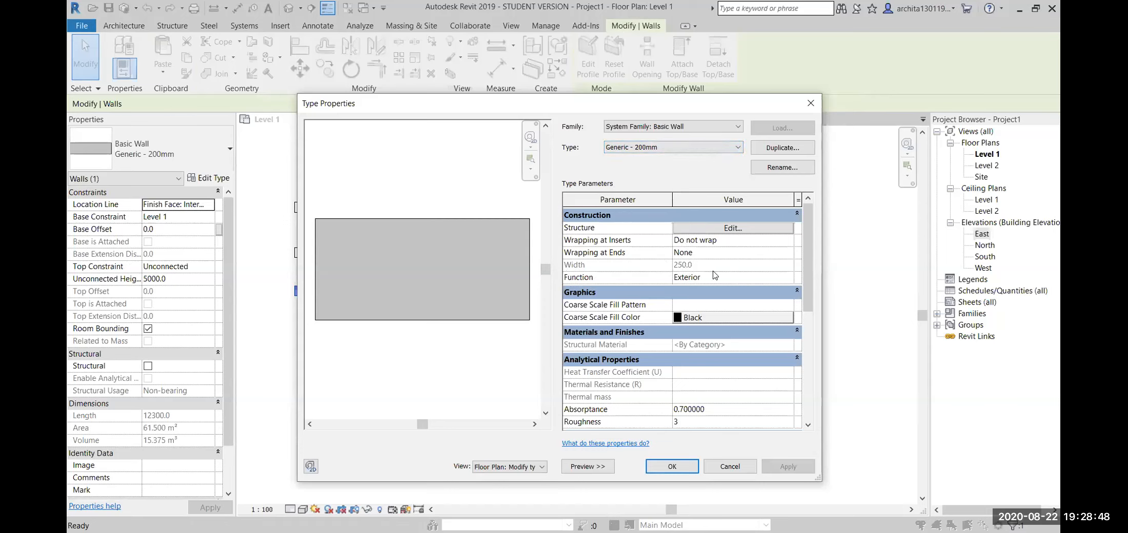
{"action": "left_click", "coordinate": [724, 232]}
{"action": "left_click_drag", "start_coordinate": [707, 259], "coordinate": [677, 256]}
{"action": "type", "text": "200"}
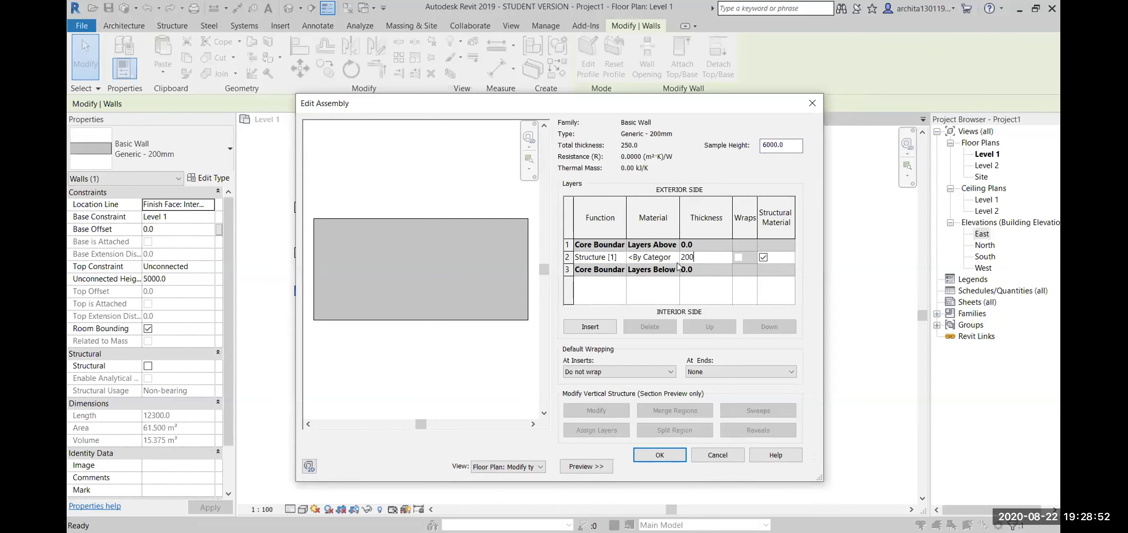
{"action": "left_click", "coordinate": [671, 457]}
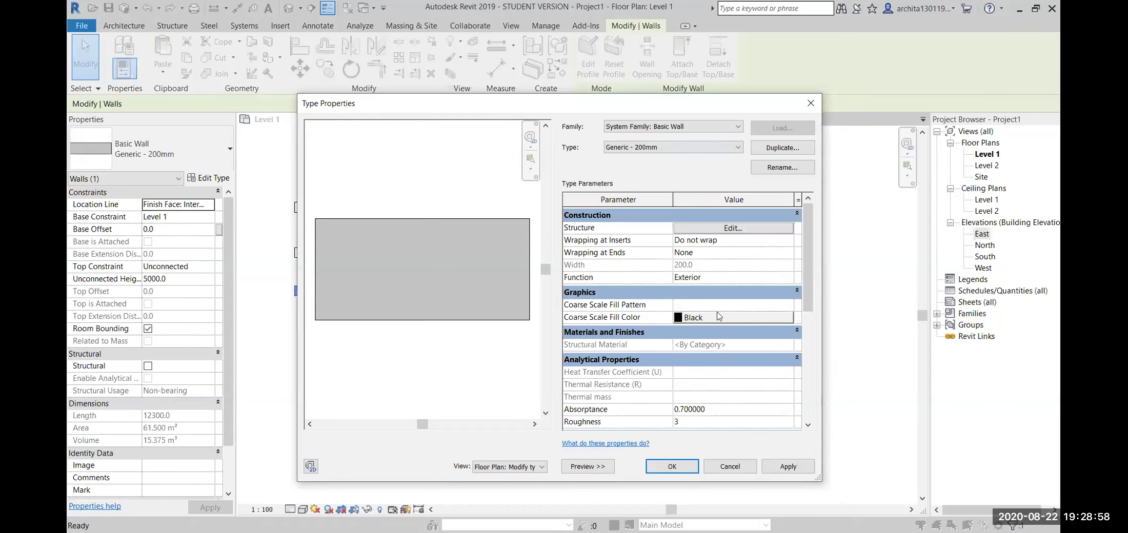
- Duplicate the Generic - 200mm wall type under the name Generic - 250
{"action": "left_click", "coordinate": [768, 148]}
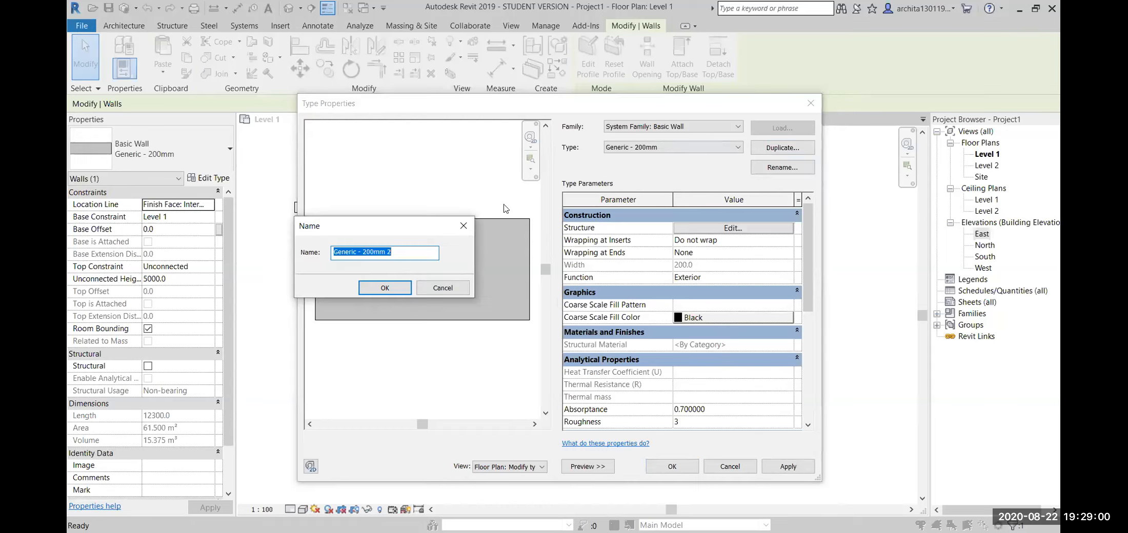
{"action": "left_click_drag", "start_coordinate": [410, 232], "coordinate": [738, 233]}
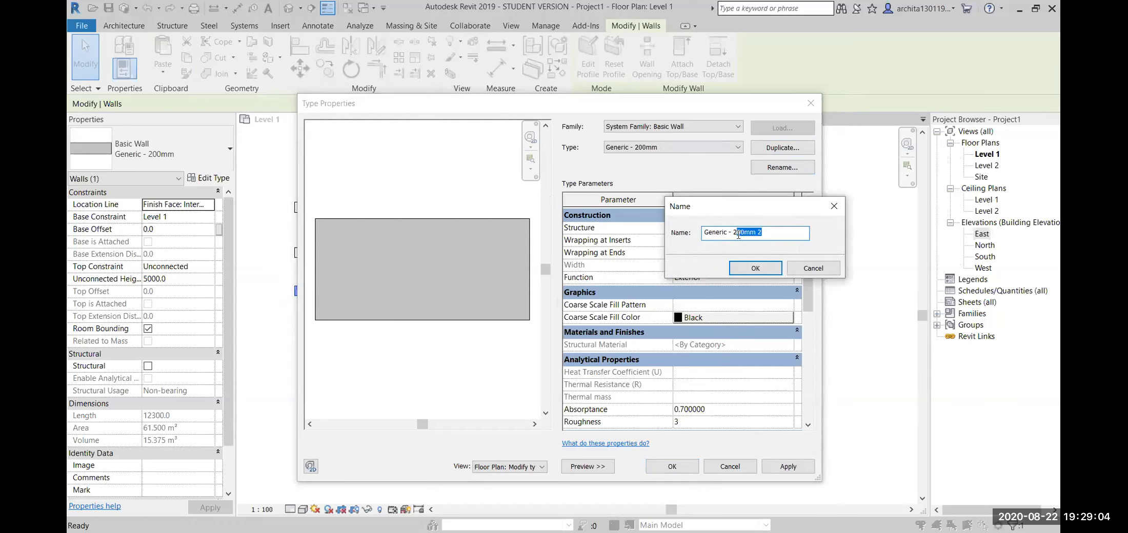
{"action": "type", "text": "50"}
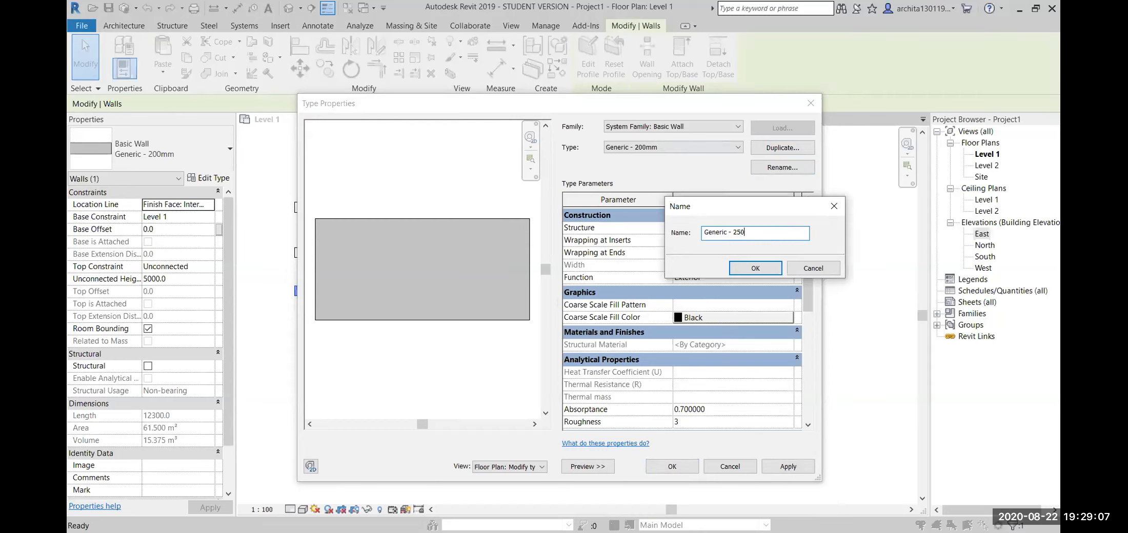
{"action": "left_click", "coordinate": [756, 269]}
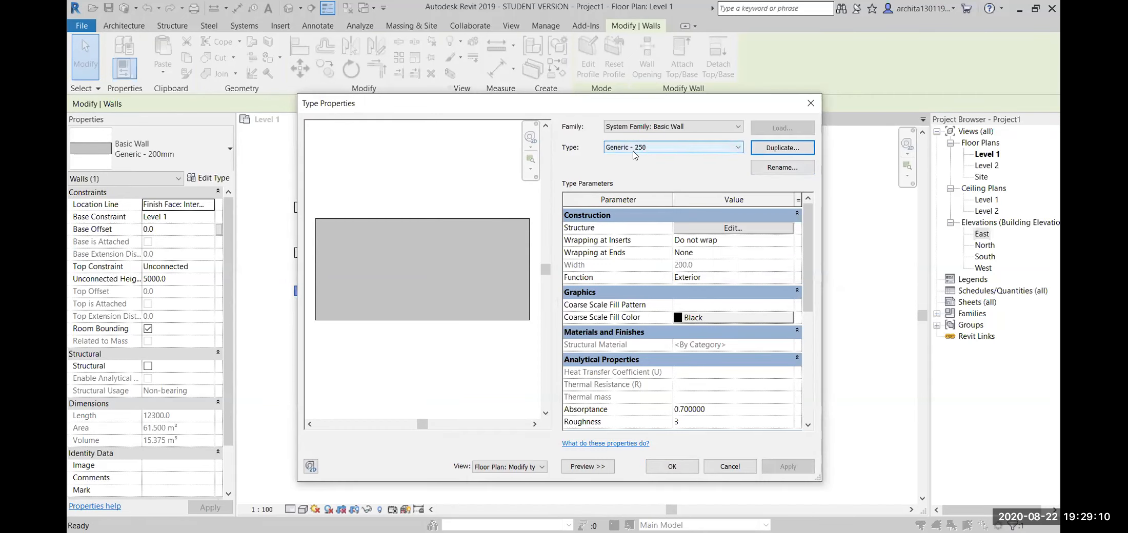
- Rename the duplicated wall type to Generic - 250mm
{"action": "left_click", "coordinate": [770, 171]}
{"action": "left_click", "coordinate": [568, 298]}
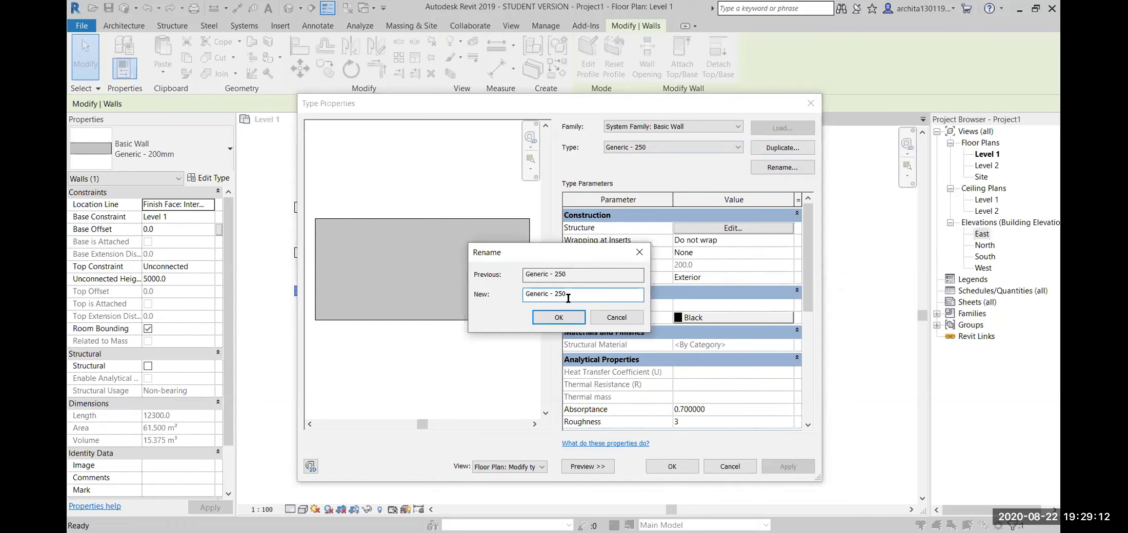
{"action": "type", "text": "mm"}
{"action": "key", "text": "BackSpace"}
{"action": "left_click", "coordinate": [559, 318]}
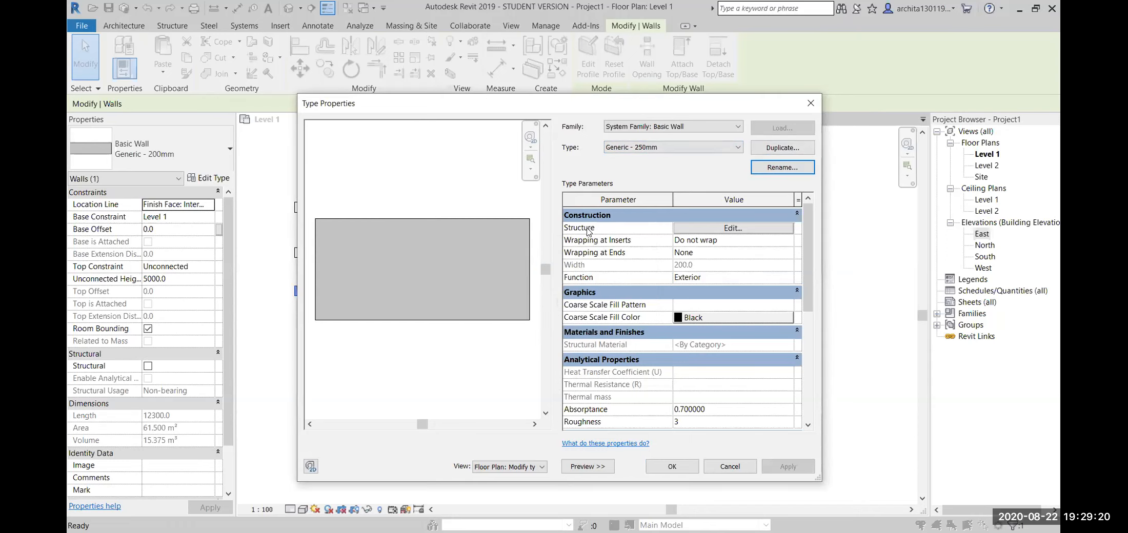
- In the structure of Generic - 250mm, insert a Finish 1 [4] layer 25 mm thick above the structural layer
{"action": "left_click", "coordinate": [712, 229]}
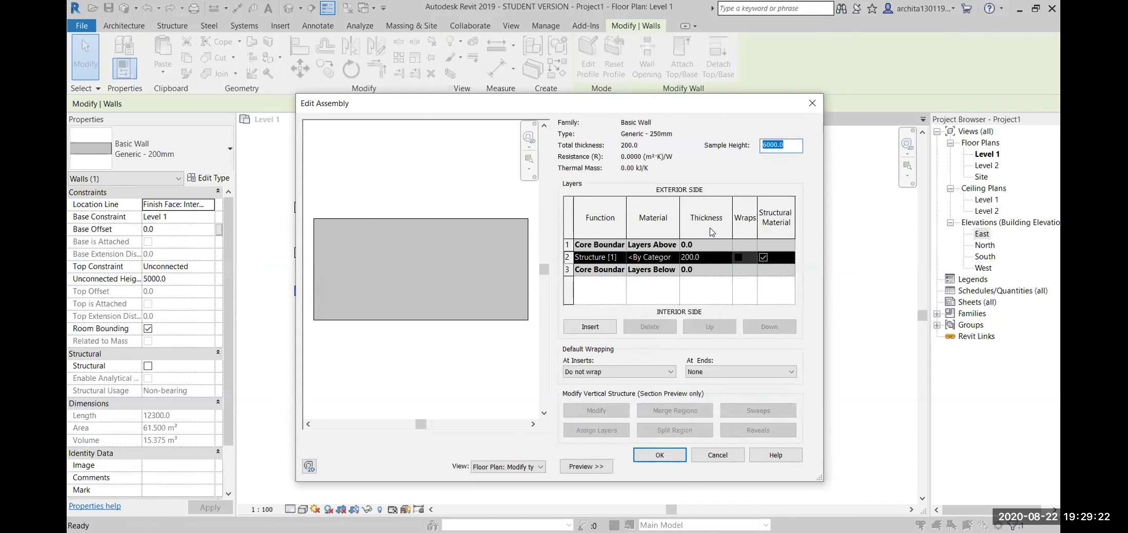
{"action": "left_click", "coordinate": [569, 256]}
{"action": "left_click", "coordinate": [591, 327]}
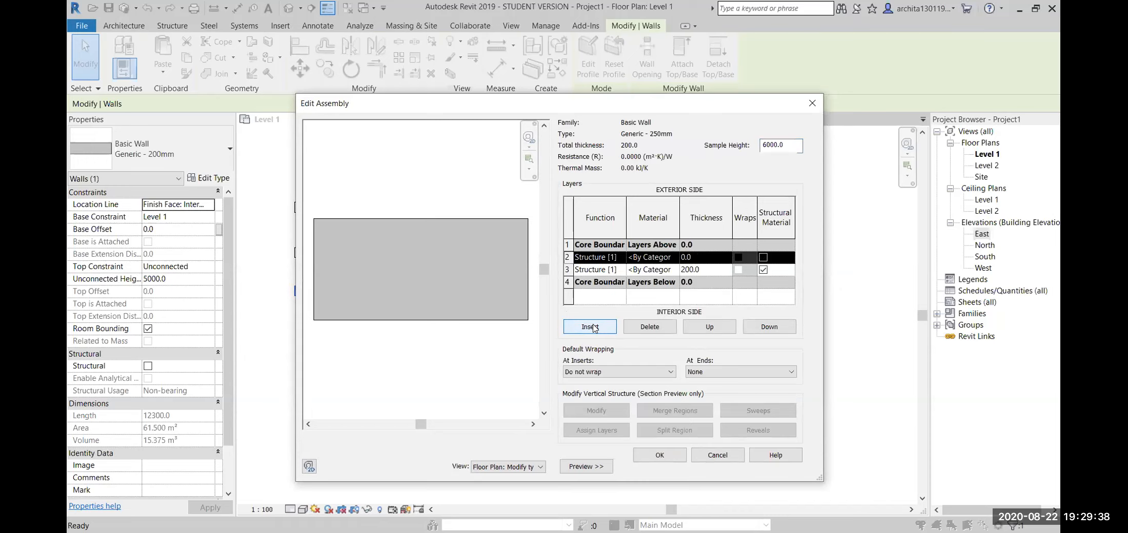
{"action": "left_click", "coordinate": [609, 257]}
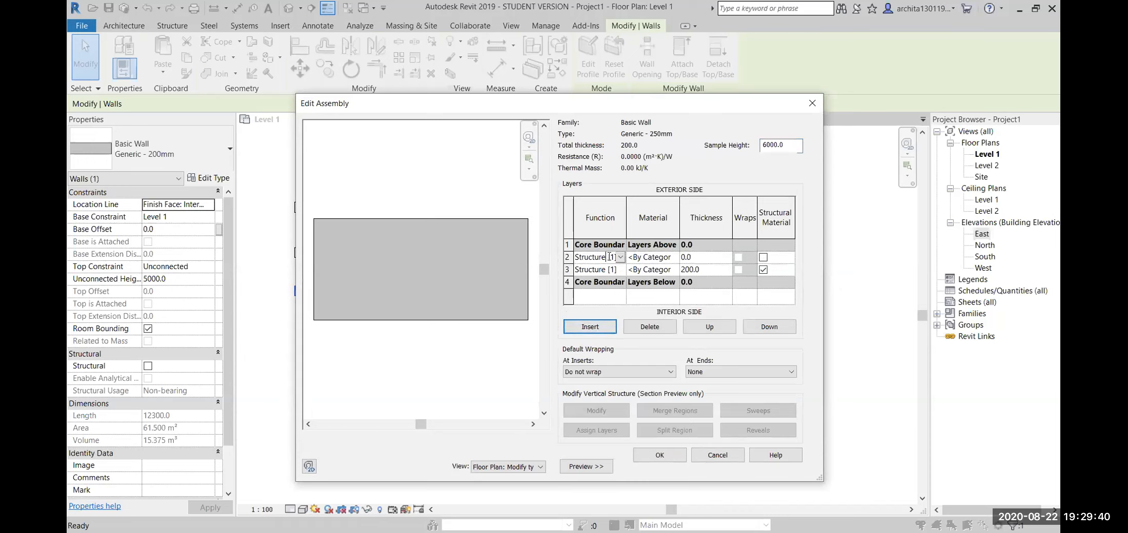
{"action": "left_click", "coordinate": [620, 257]}
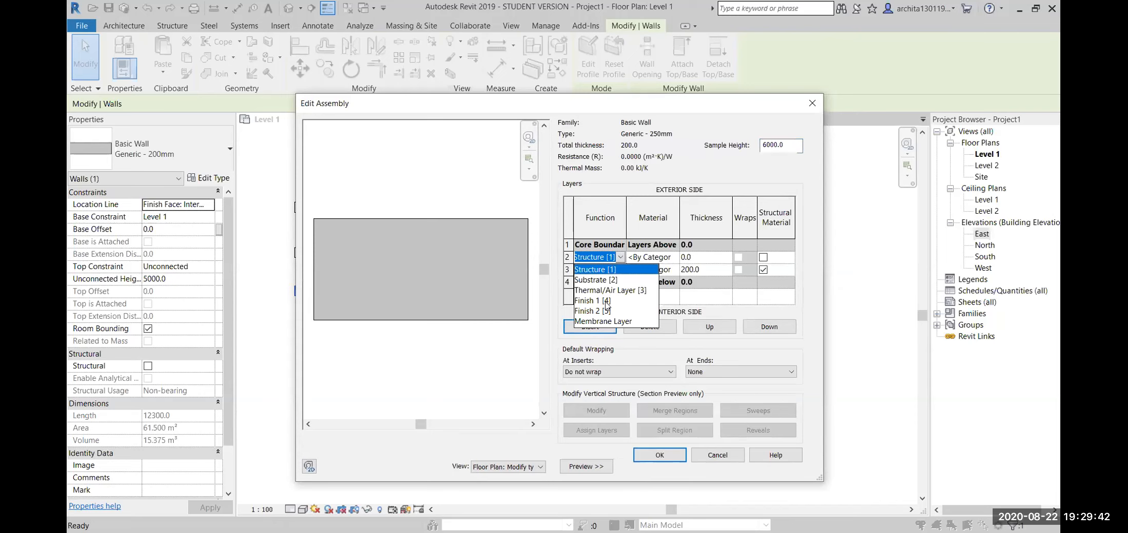
{"action": "left_click", "coordinate": [607, 302]}
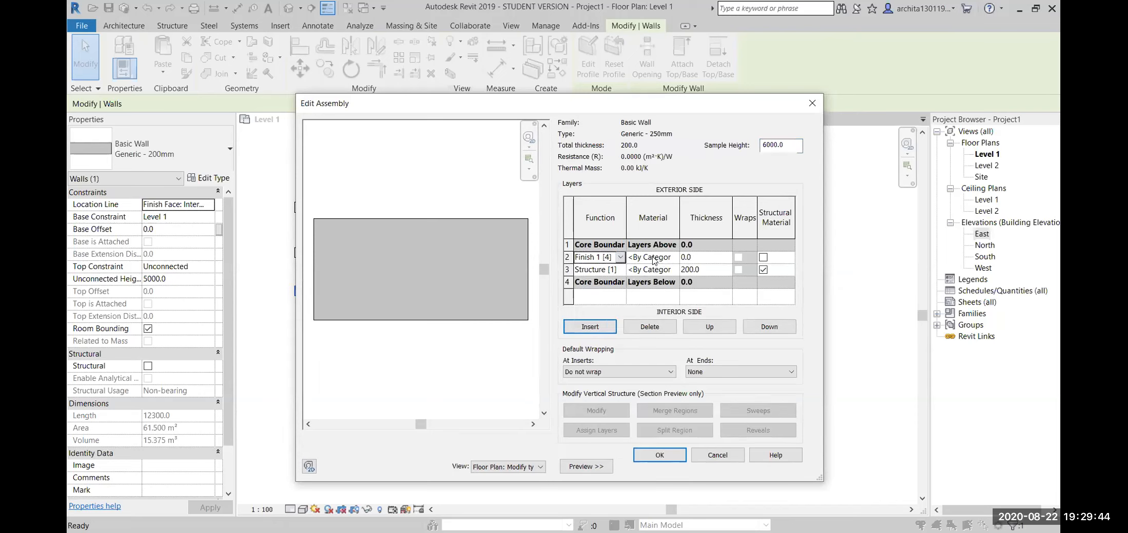
{"action": "left_click", "coordinate": [687, 257]}
{"action": "type", "text": "2"}
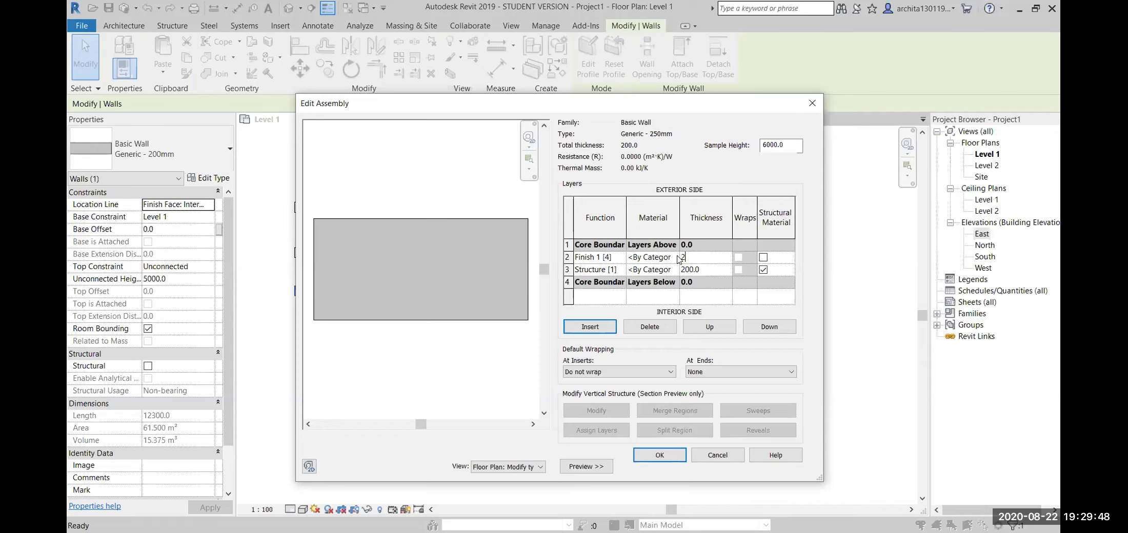
{"action": "type", "text": "5"}
{"action": "left_click", "coordinate": [593, 331]}
{"action": "key", "text": "Return"}
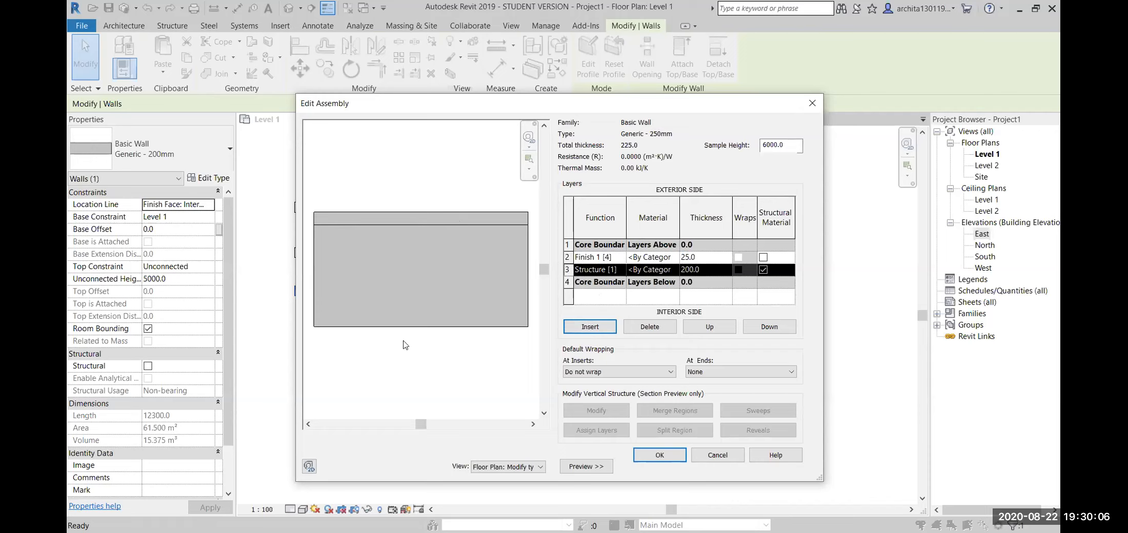
- Insert a second finish layer directly above the structural layer, with function Finish 2 [5] and thickness 25 mm
{"action": "left_click", "coordinate": [600, 328]}
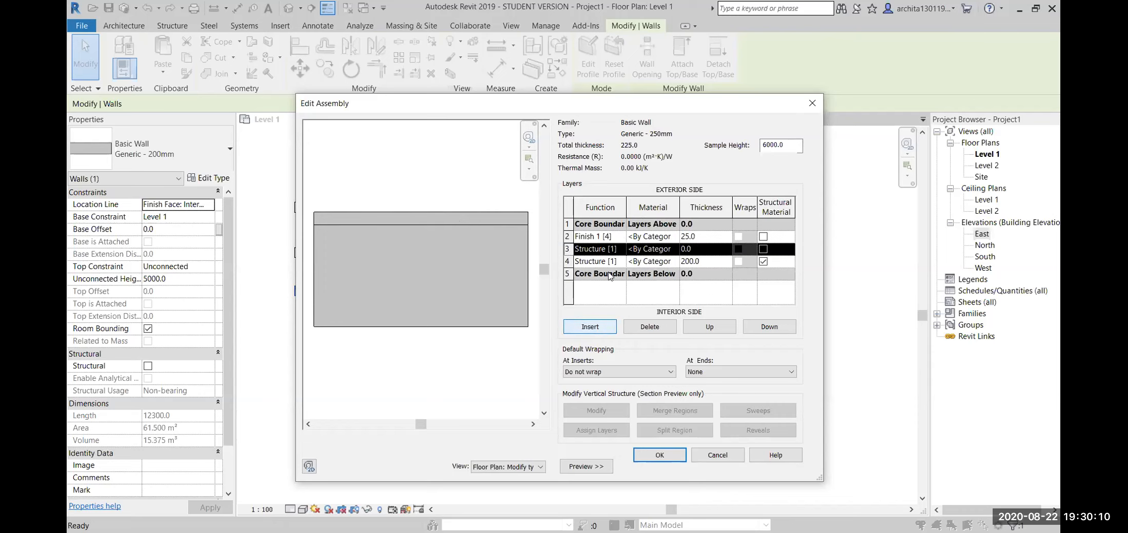
{"action": "left_click", "coordinate": [620, 250]}
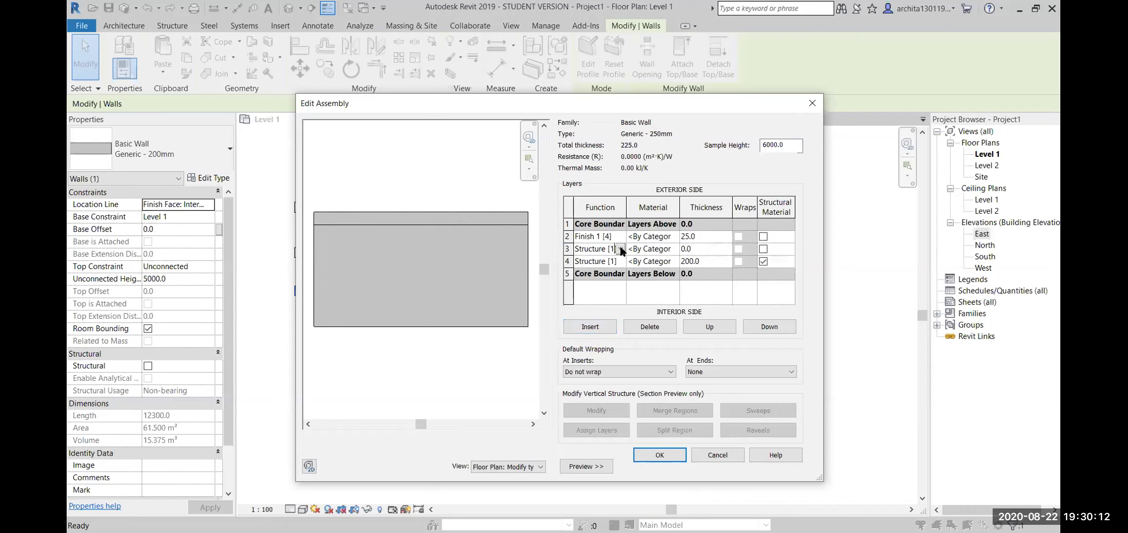
{"action": "left_click", "coordinate": [621, 249]}
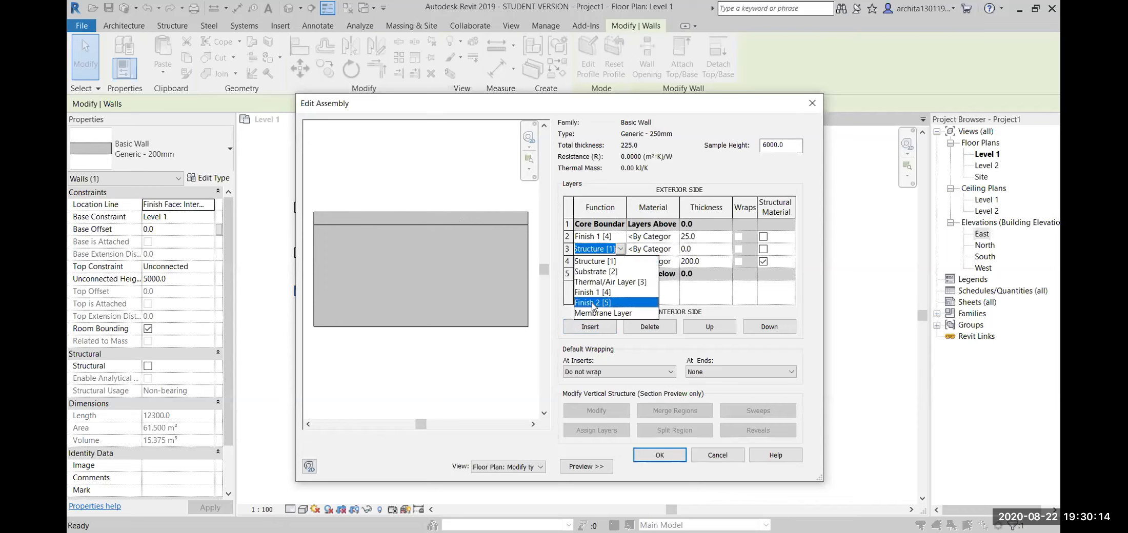
{"action": "left_click", "coordinate": [597, 309]}
{"action": "left_click", "coordinate": [691, 251]}
{"action": "double_click", "coordinate": [691, 251]}
{"action": "type", "text": "25"}
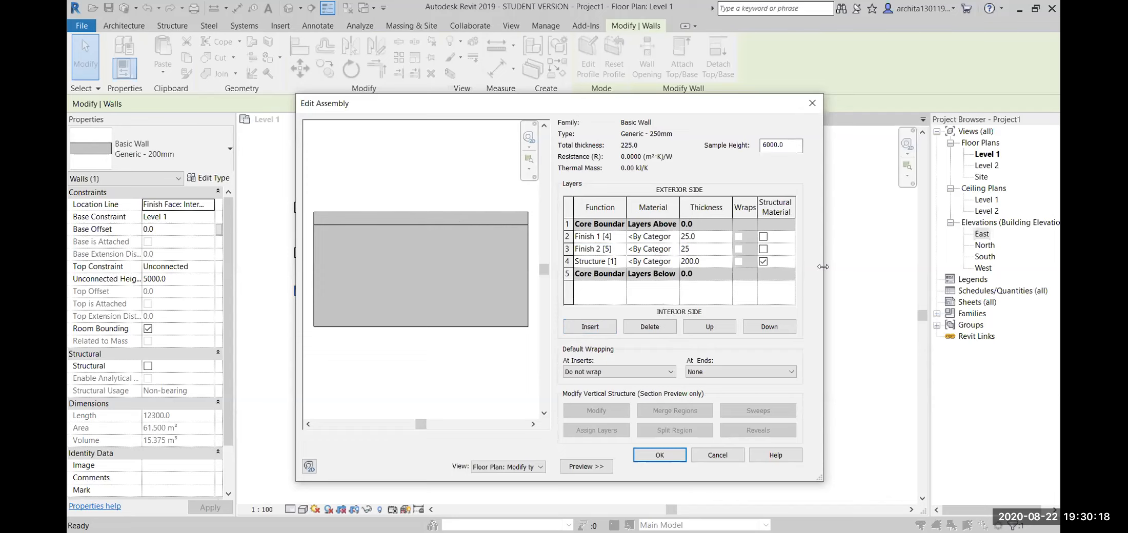
{"action": "left_click", "coordinate": [839, 266]}
- Move the Finish 2 [5] layer below the structural layer, to the interior side of the wall
{"action": "left_click", "coordinate": [568, 249]}
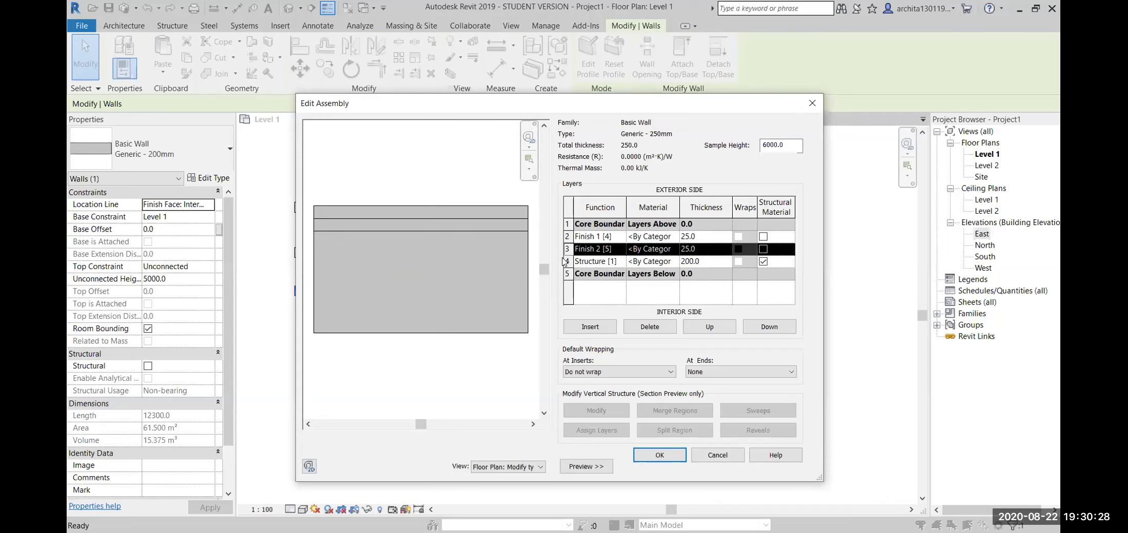
{"action": "left_click", "coordinate": [569, 237]}
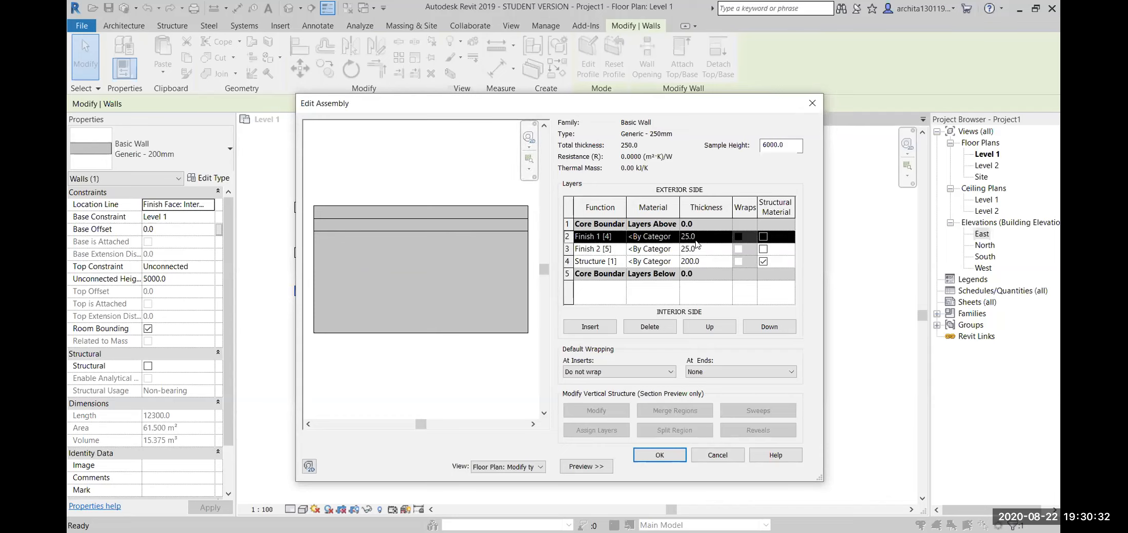
{"action": "left_click", "coordinate": [577, 250]}
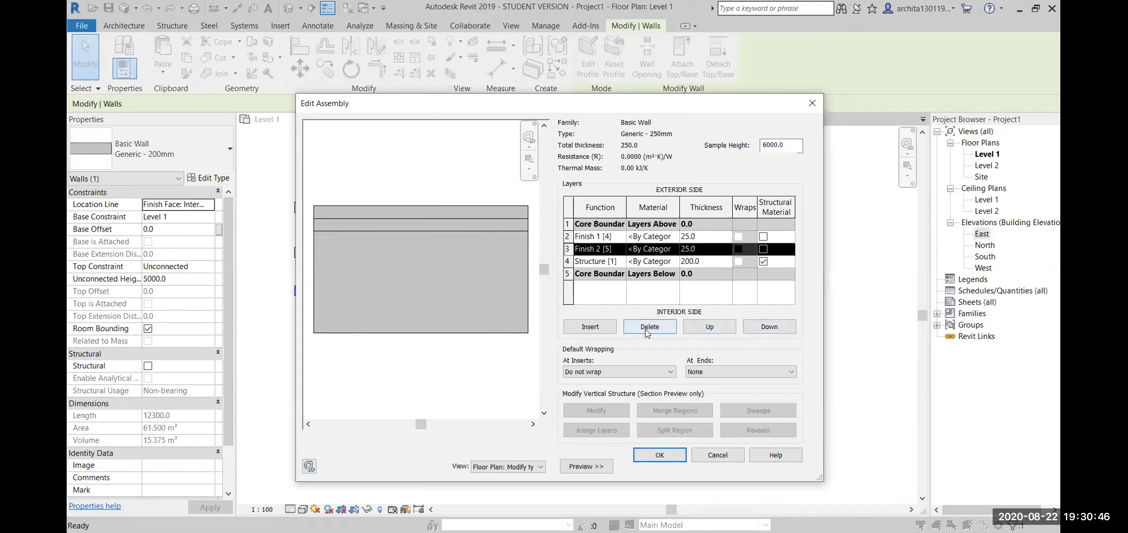
{"action": "left_click", "coordinate": [774, 329]}
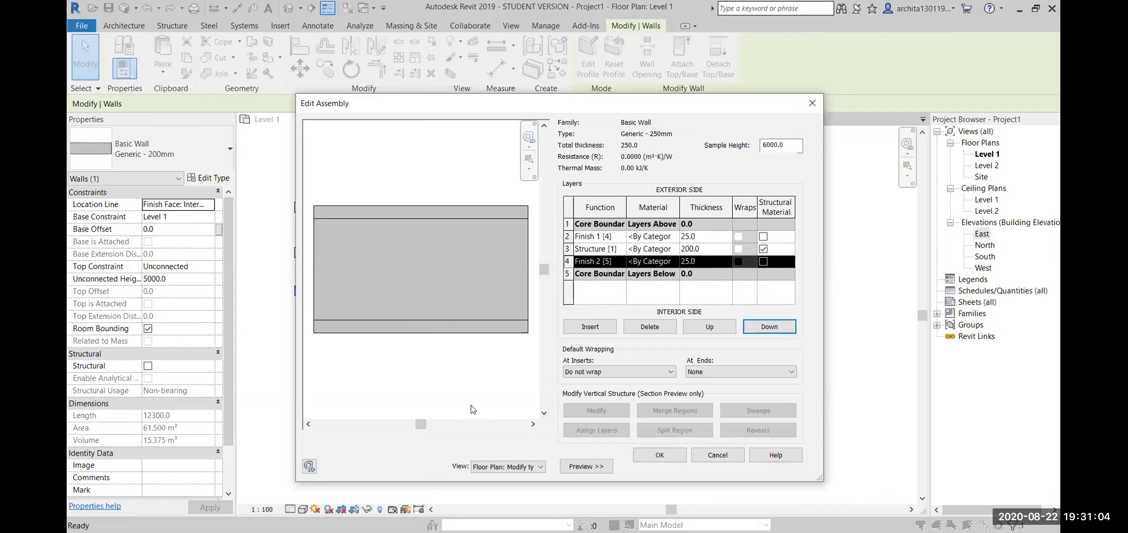
- Examine the exterior and interior finish layers and the function options for the structural layer, leaving its function as Structure [1]
{"action": "left_click", "coordinate": [568, 237]}
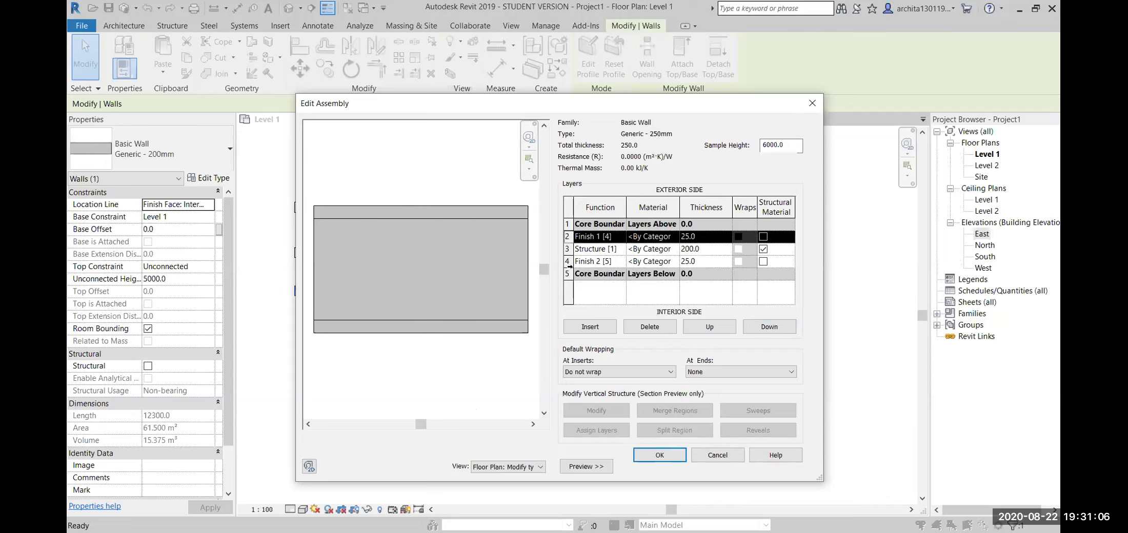
{"action": "left_click", "coordinate": [569, 262]}
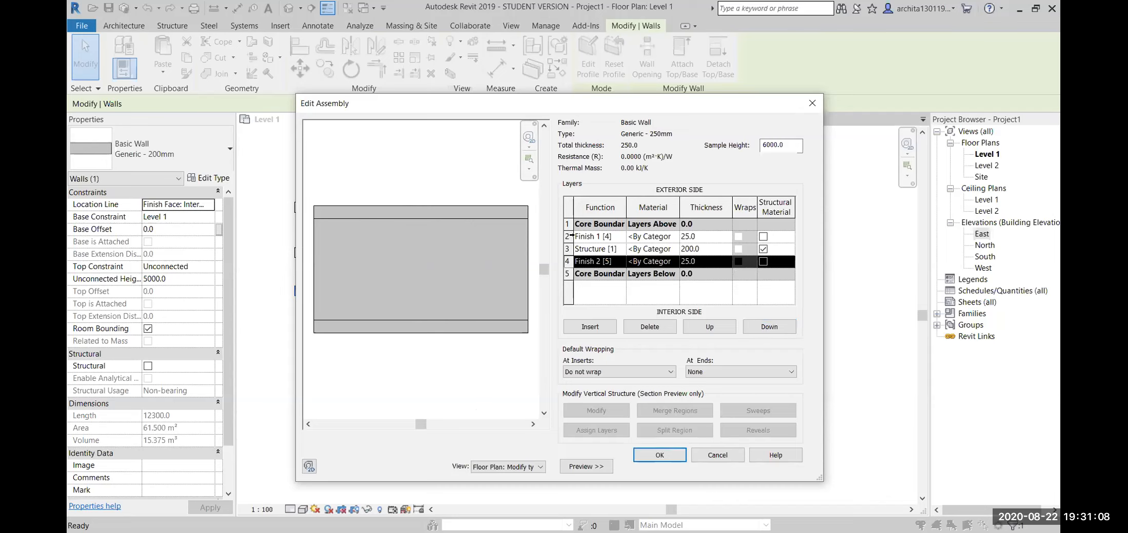
{"action": "left_click", "coordinate": [569, 236]}
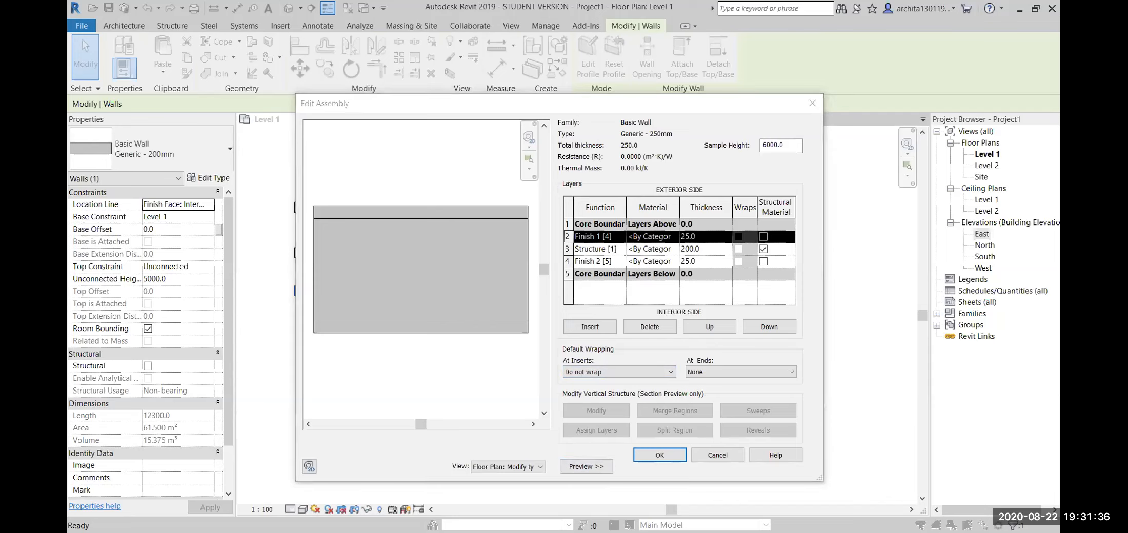
{"action": "left_click", "coordinate": [595, 250]}
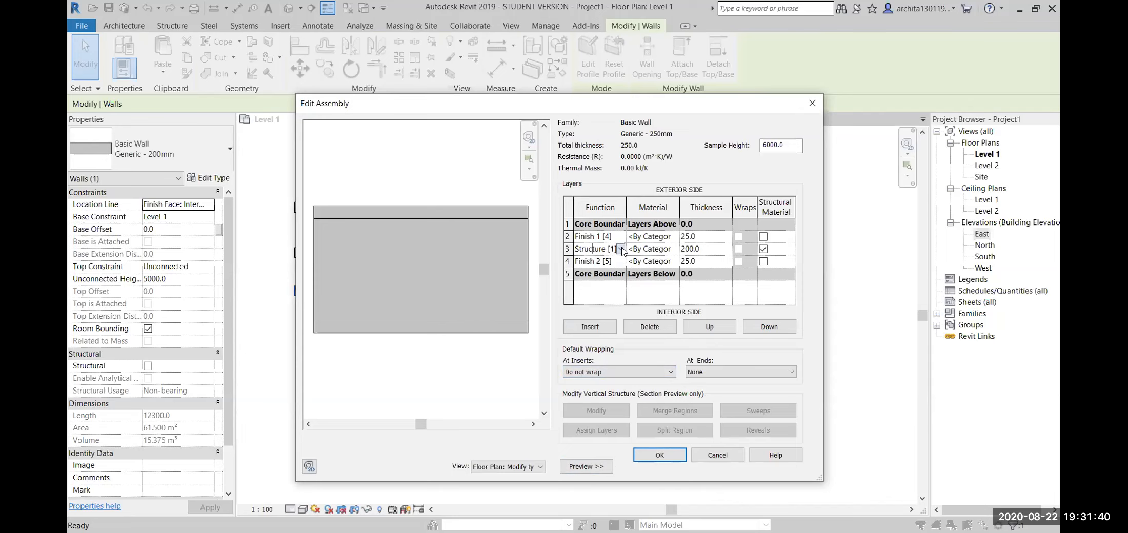
{"action": "left_click", "coordinate": [621, 249]}
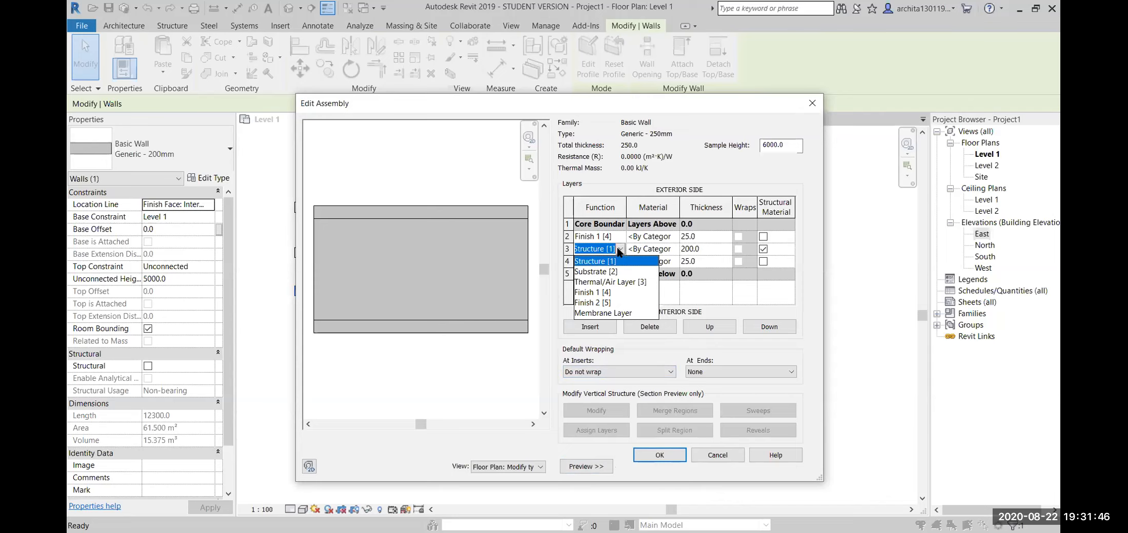
{"action": "left_click", "coordinate": [620, 251]}
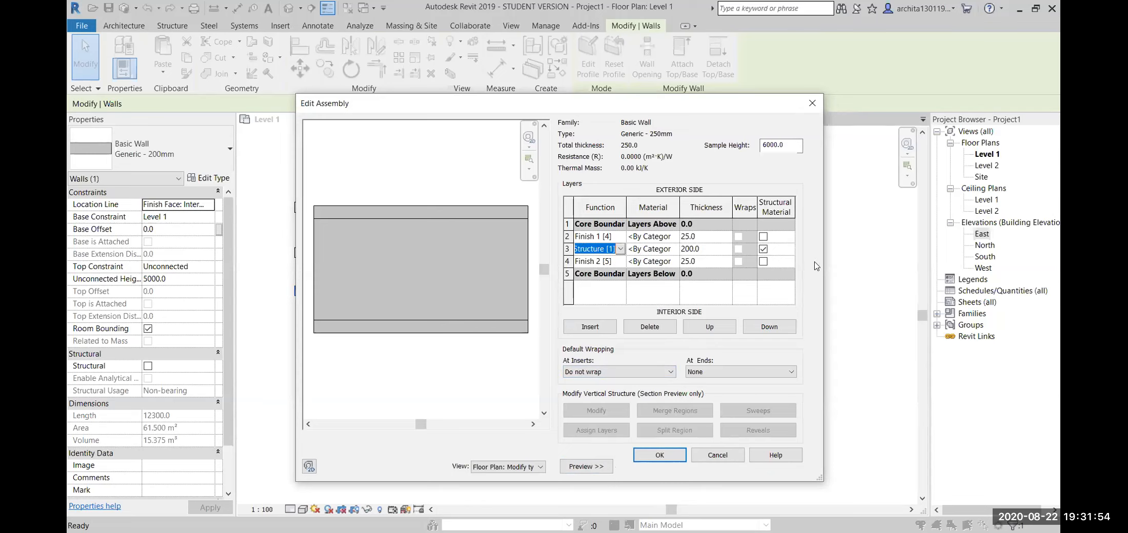
{"action": "left_click", "coordinate": [593, 295]}
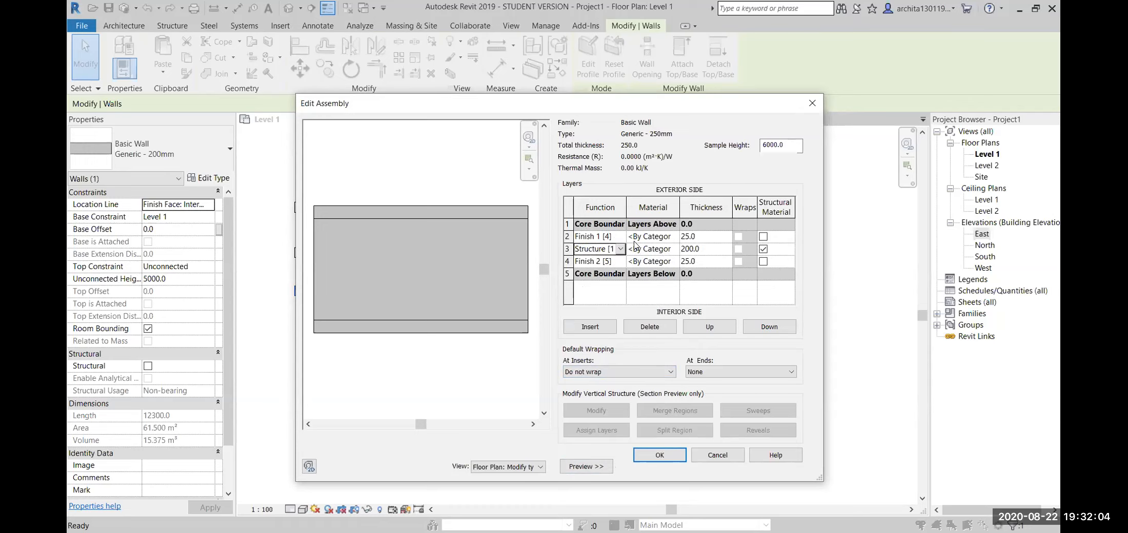
- Open the material selection for the Structure [1] layer of the Generic - 250mm wall
{"action": "left_click", "coordinate": [661, 250]}
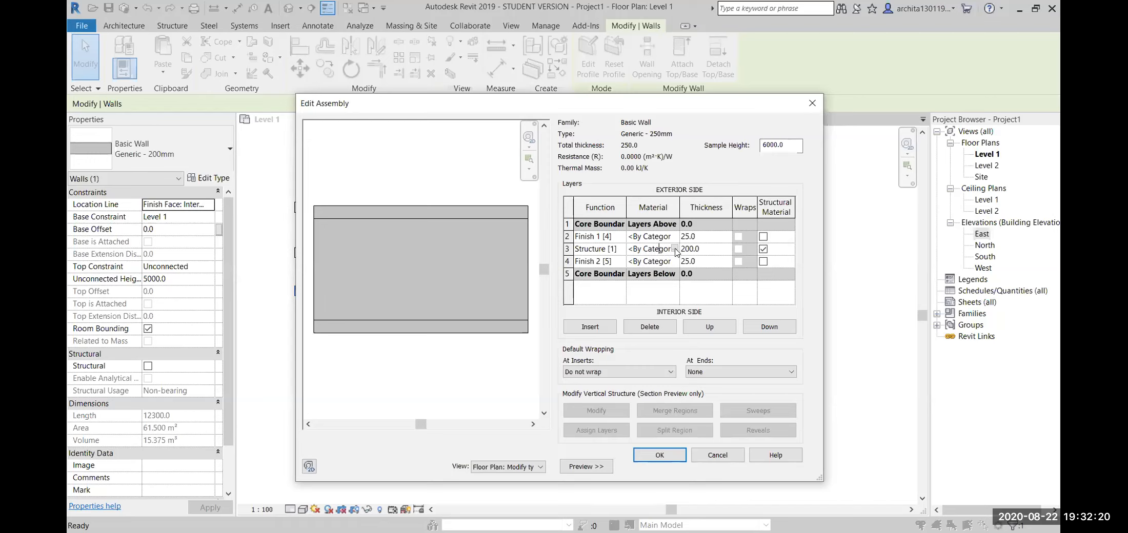
{"action": "left_click", "coordinate": [675, 249]}
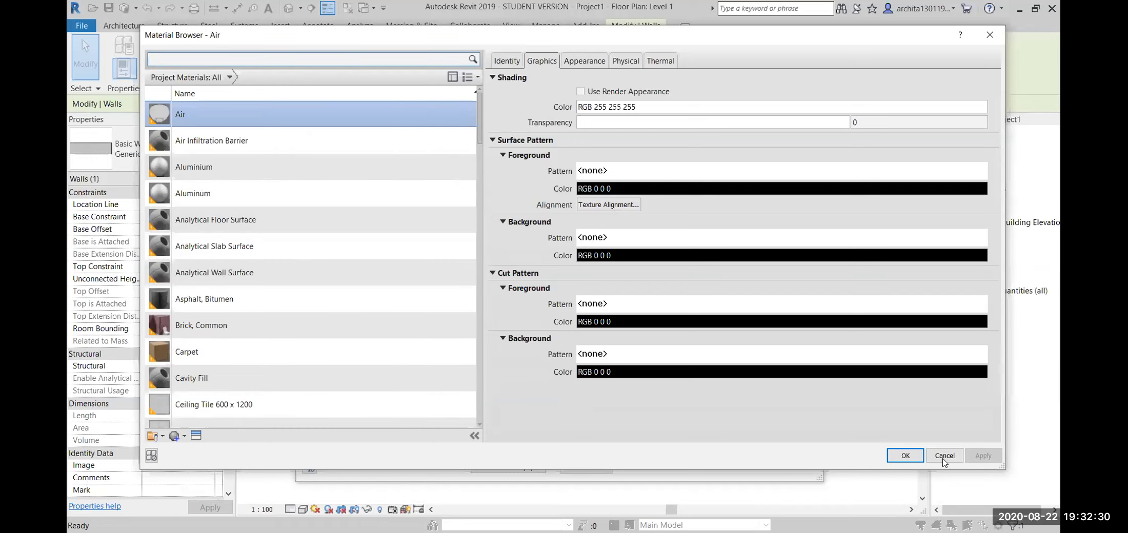
{"action": "scroll", "coordinate": [359, 400], "scroll_direction": "down", "scroll_amount": 1}
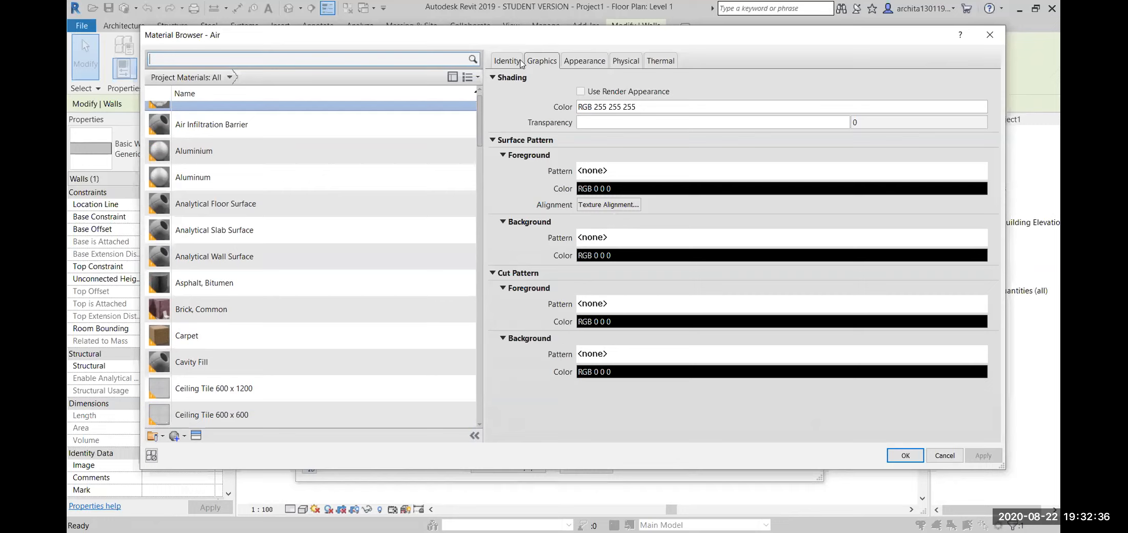
- Collapse and expand the material property details beside the project material list several times, leaving them expanded
{"action": "left_click", "coordinate": [477, 436]}
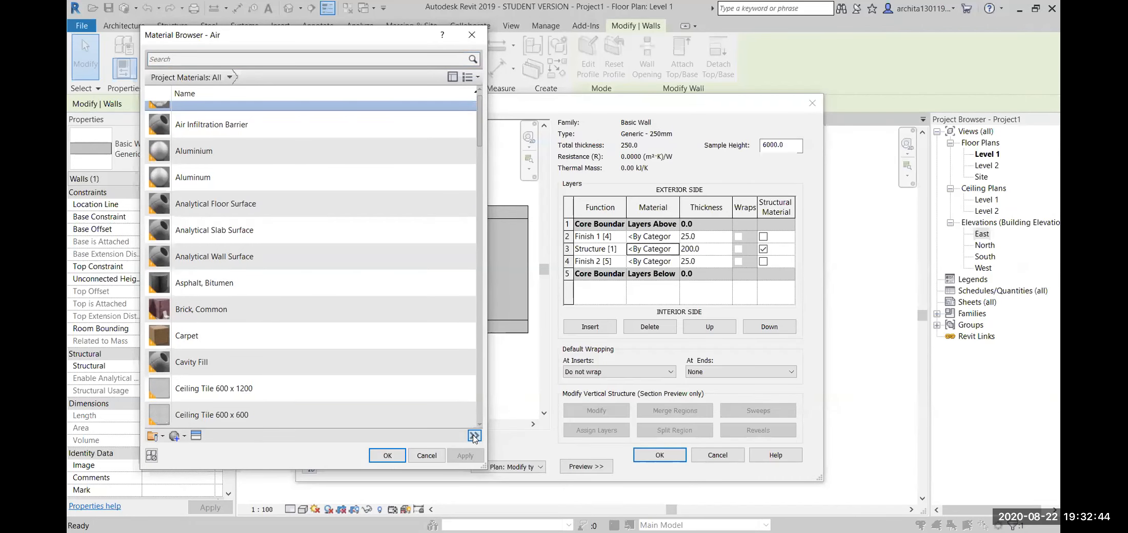
{"action": "left_click", "coordinate": [474, 436]}
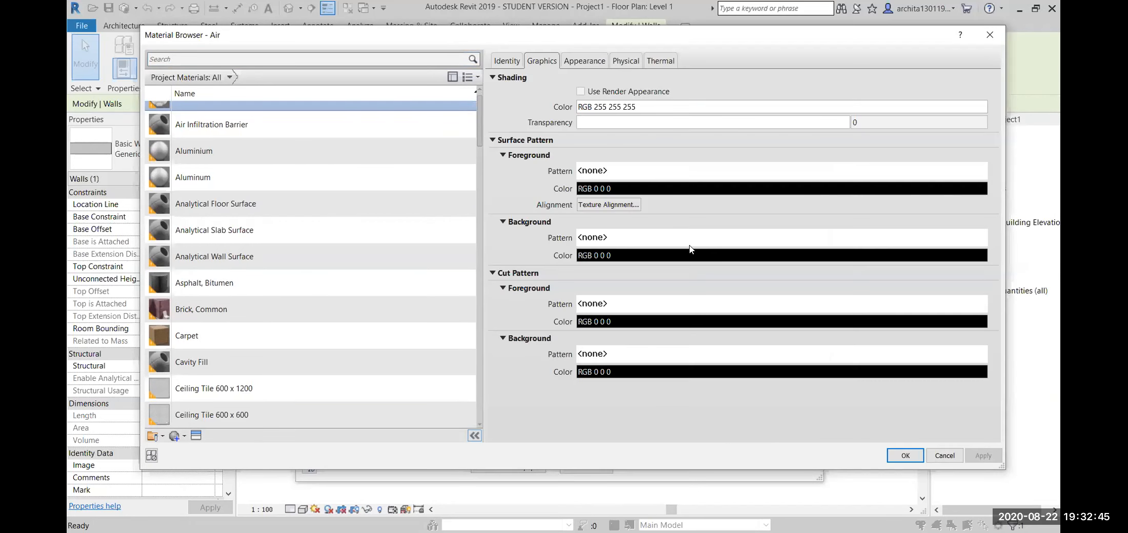
{"action": "left_click", "coordinate": [474, 436]}
{"action": "left_click", "coordinate": [474, 436]}
{"action": "left_click", "coordinate": [473, 435]}
{"action": "left_click", "coordinate": [472, 435]}
{"action": "left_click", "coordinate": [475, 436]}
{"action": "left_click", "coordinate": [474, 436]}
- Browse the project materials and select Brick, Common for the structural layer
{"action": "scroll", "coordinate": [314, 113], "scroll_direction": "up", "scroll_amount": 1}
{"action": "scroll", "coordinate": [302, 328], "scroll_direction": "down", "scroll_amount": 12}
{"action": "scroll", "coordinate": [287, 285], "scroll_direction": "up", "scroll_amount": 4}
{"action": "scroll", "coordinate": [287, 285], "scroll_direction": "up", "scroll_amount": 4}
{"action": "scroll", "coordinate": [216, 308], "scroll_direction": "down", "scroll_amount": 10}
{"action": "scroll", "coordinate": [216, 328], "scroll_direction": "down", "scroll_amount": 3}
{"action": "scroll", "coordinate": [221, 338], "scroll_direction": "up", "scroll_amount": 12}
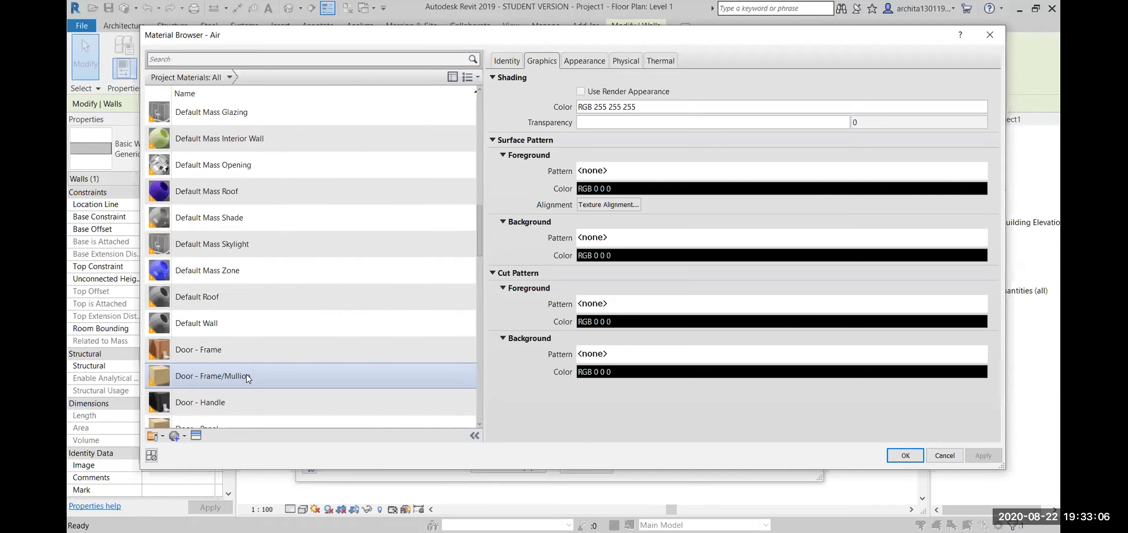
{"action": "scroll", "coordinate": [247, 379], "scroll_direction": "up", "scroll_amount": 8}
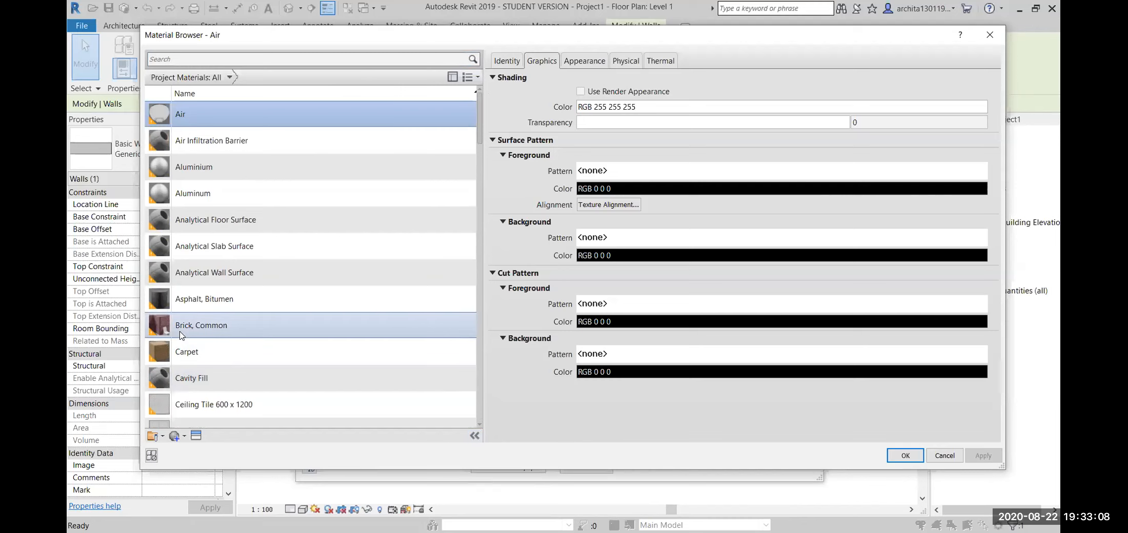
{"action": "left_click", "coordinate": [195, 326]}
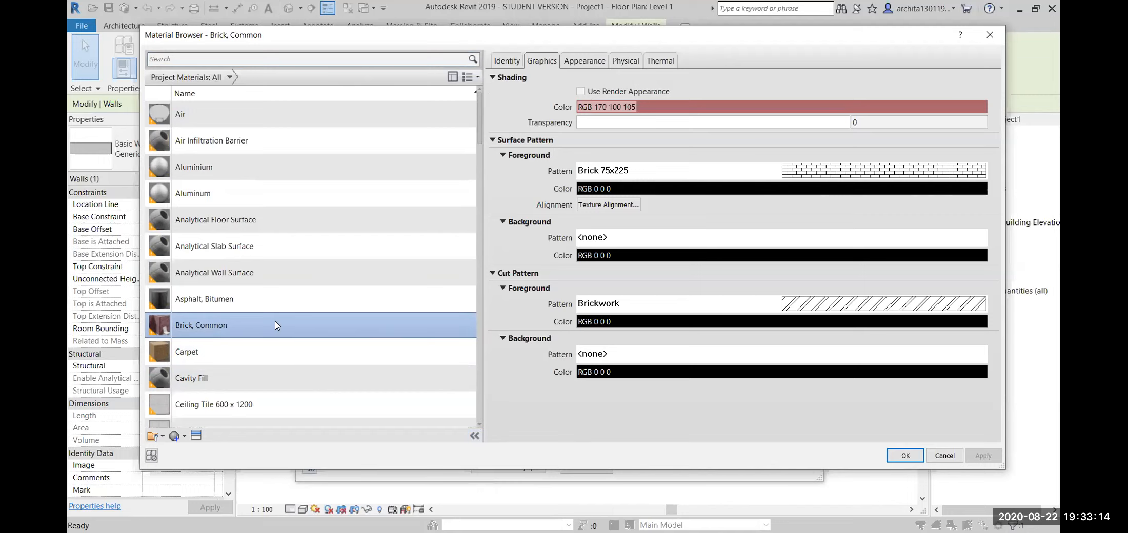
- Examine the identity information of Brick, Common, including its descriptive, product and annotation fields, and return to its graphics settings
{"action": "left_click", "coordinate": [519, 61]}
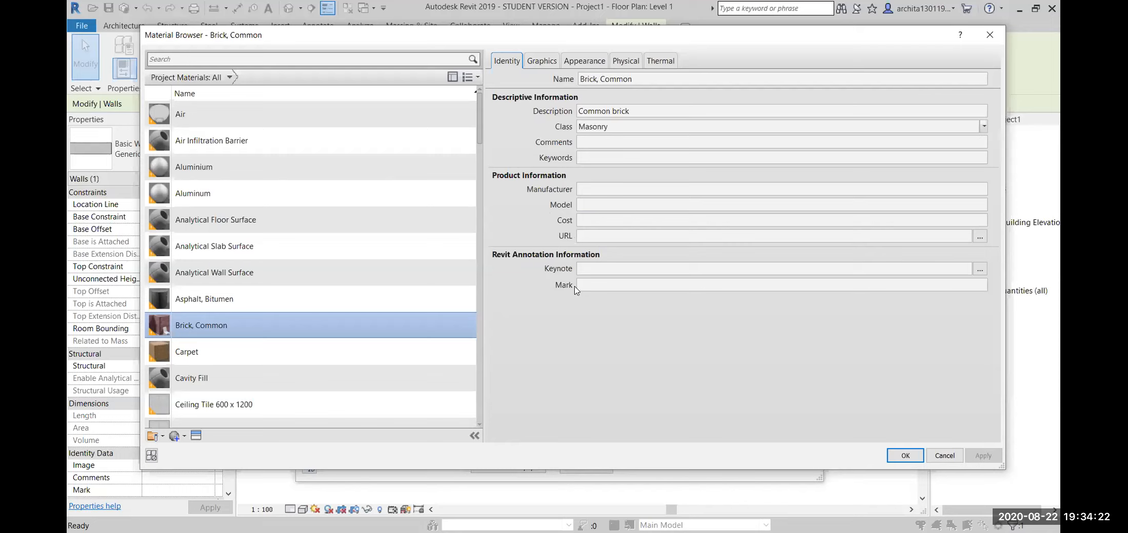
{"action": "left_click", "coordinate": [683, 274]}
{"action": "left_click", "coordinate": [536, 62]}
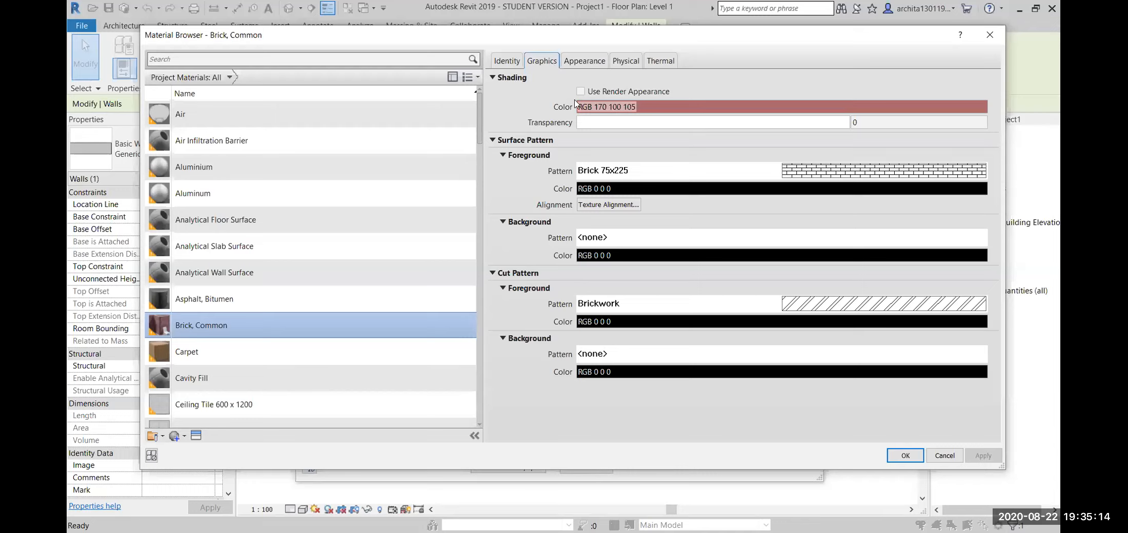
- Check the shading colour choices for Brick, Common without changing the colour, and enable Use Render Appearance for its shading
{"action": "left_click", "coordinate": [757, 107]}
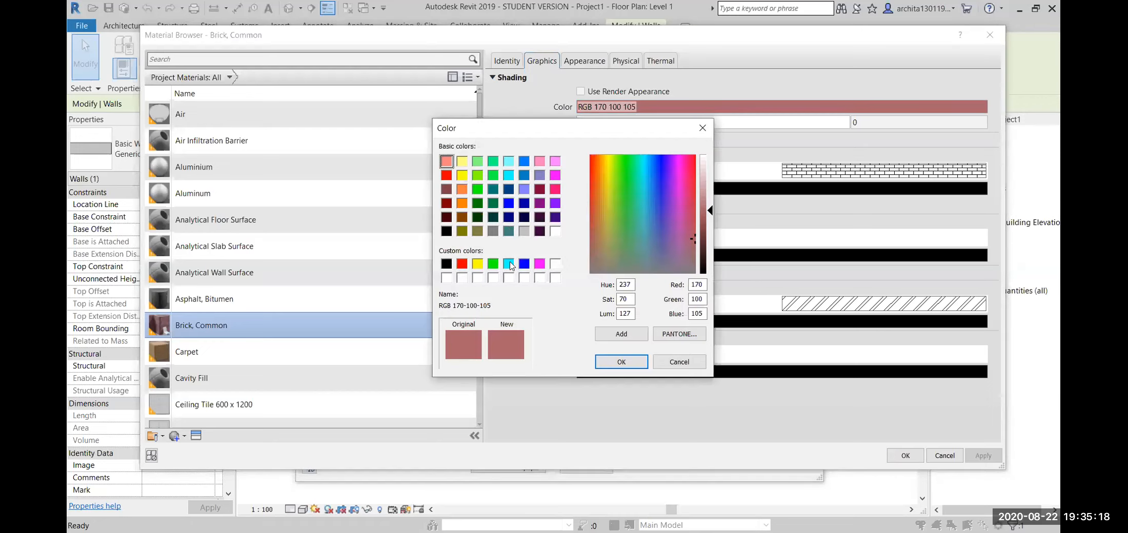
{"action": "left_click", "coordinate": [701, 128]}
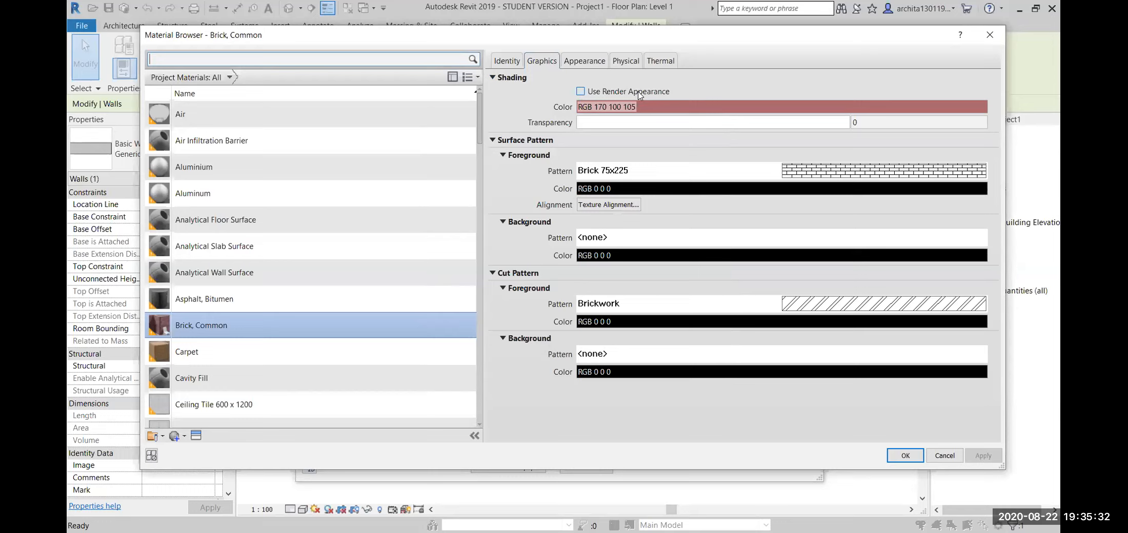
{"action": "left_click", "coordinate": [580, 92]}
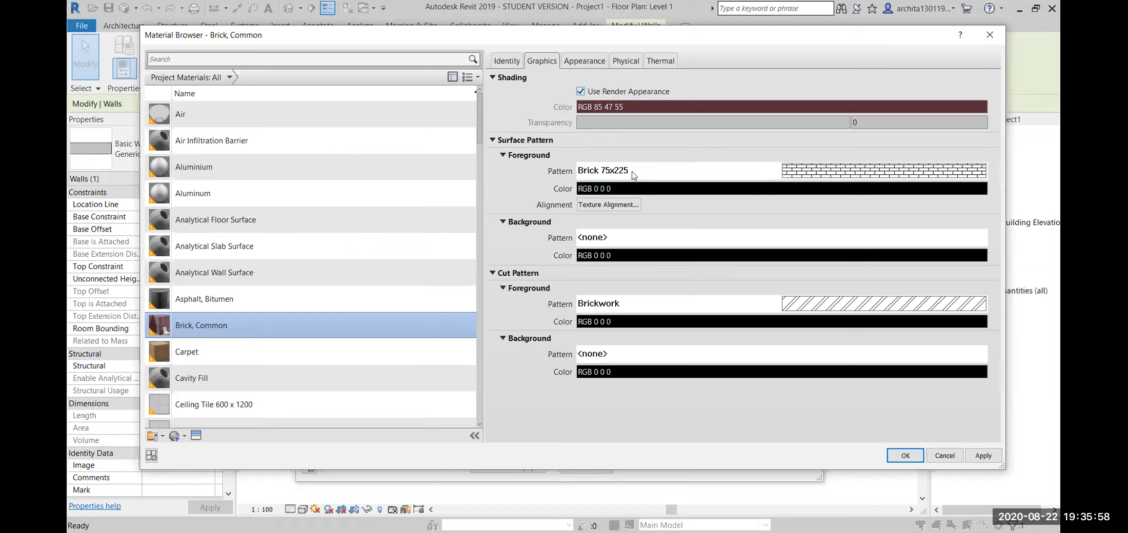
- Examine the model fill patterns available for the surface foreground of Brick, Common
{"action": "left_click", "coordinate": [816, 171]}
{"action": "scroll", "coordinate": [687, 359], "scroll_direction": "up", "scroll_amount": 2}
{"action": "scroll", "coordinate": [696, 223], "scroll_direction": "down", "scroll_amount": 2}
{"action": "scroll", "coordinate": [701, 373], "scroll_direction": "up", "scroll_amount": 3}
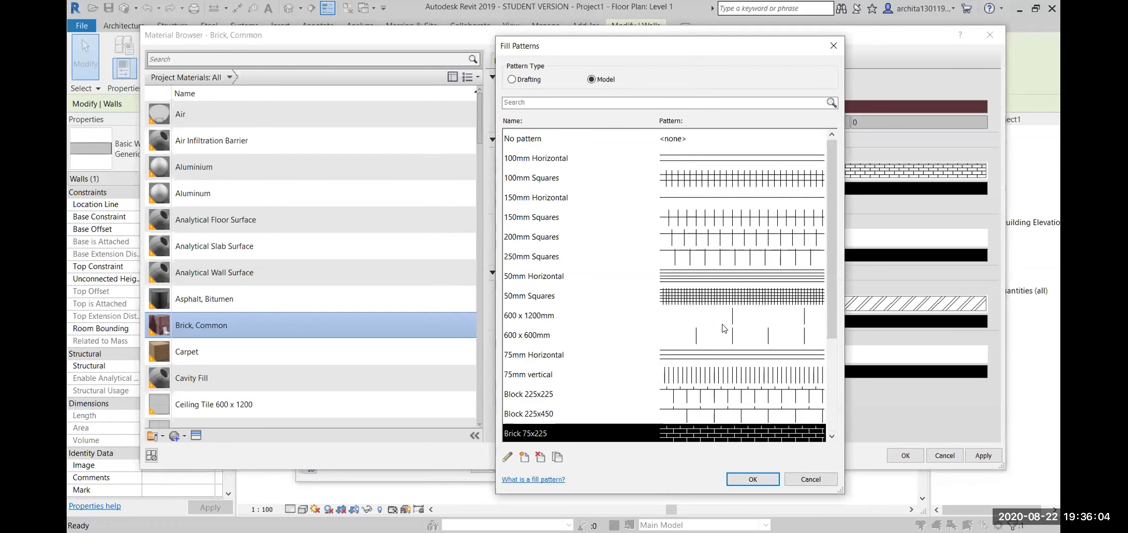
{"action": "scroll", "coordinate": [723, 331], "scroll_direction": "down", "scroll_amount": 3}
{"action": "scroll", "coordinate": [719, 333], "scroll_direction": "up", "scroll_amount": 3}
{"action": "scroll", "coordinate": [717, 328], "scroll_direction": "down", "scroll_amount": 3}
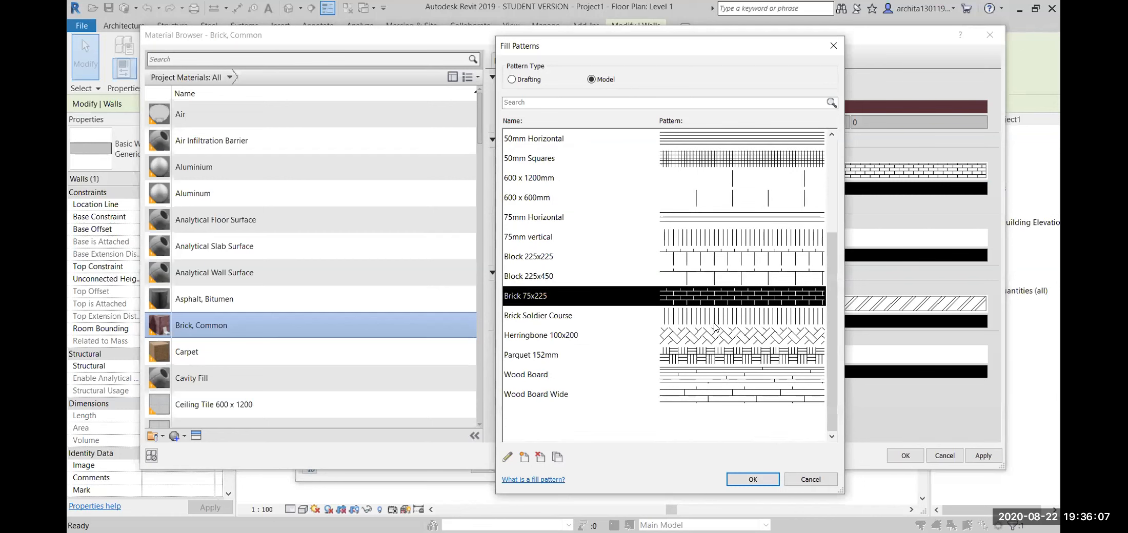
- Inspect the Basic and Custom type options in the properties of the Brick 75x225 pattern, and leave without changes
{"action": "left_click", "coordinate": [508, 457]}
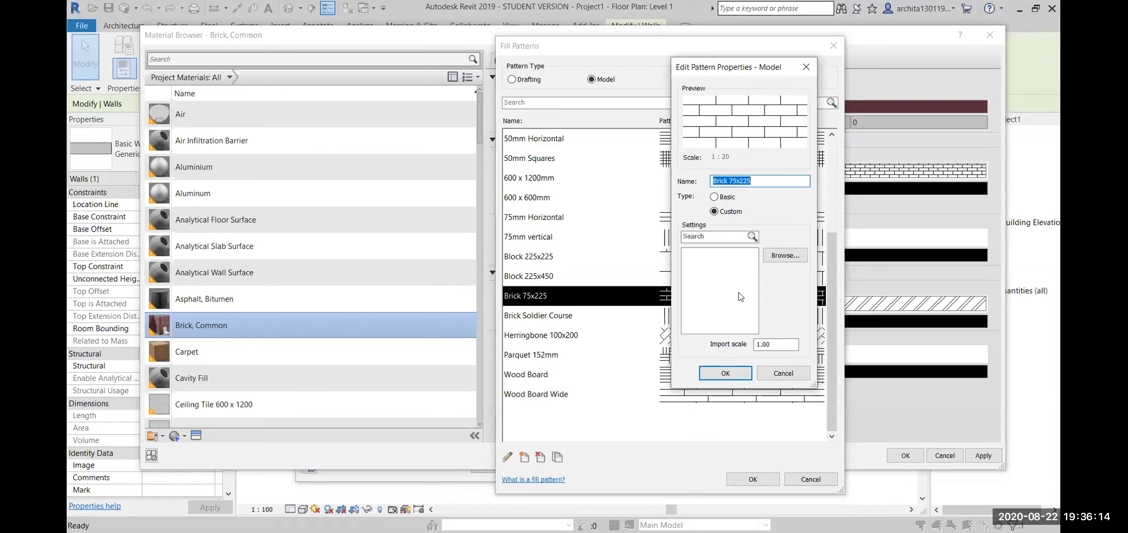
{"action": "left_click", "coordinate": [714, 197]}
{"action": "left_click", "coordinate": [714, 211]}
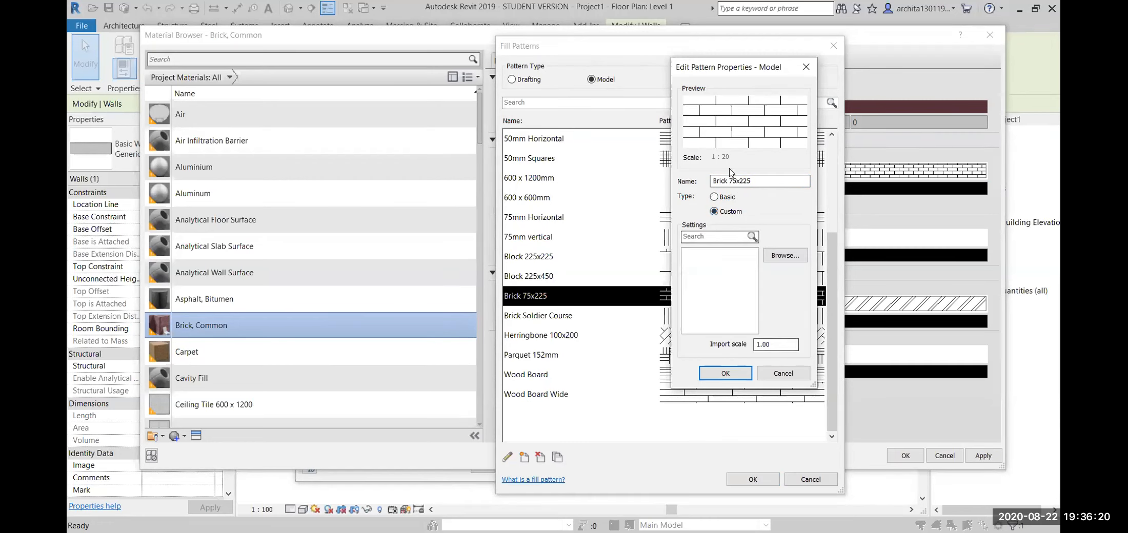
{"action": "left_click", "coordinate": [805, 68]}
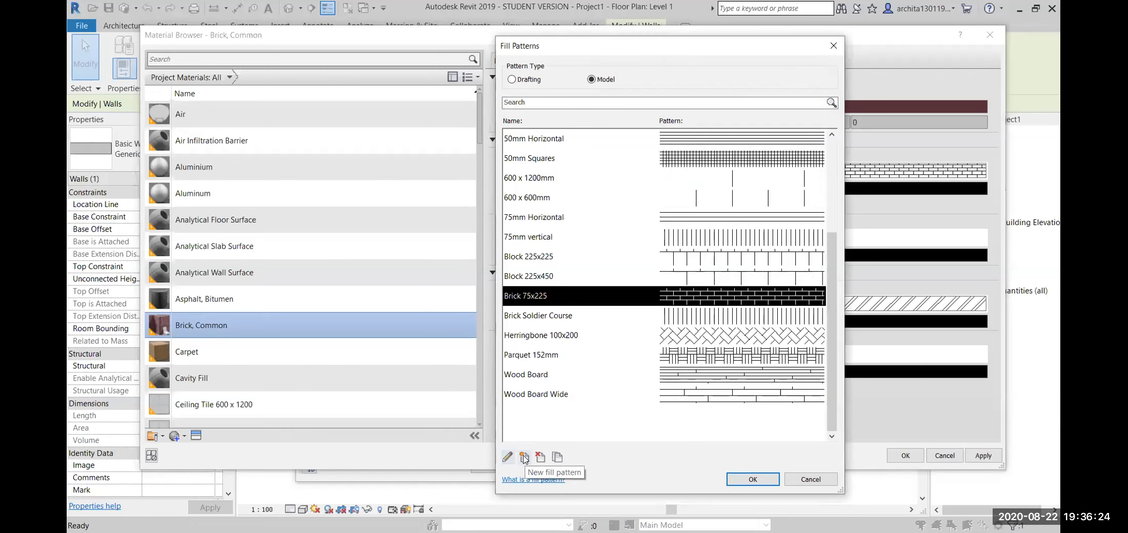
- Explore adding a custom surface pattern by importing a hatch pattern (*.pat) file, and leave without creating one
{"action": "left_click", "coordinate": [524, 457]}
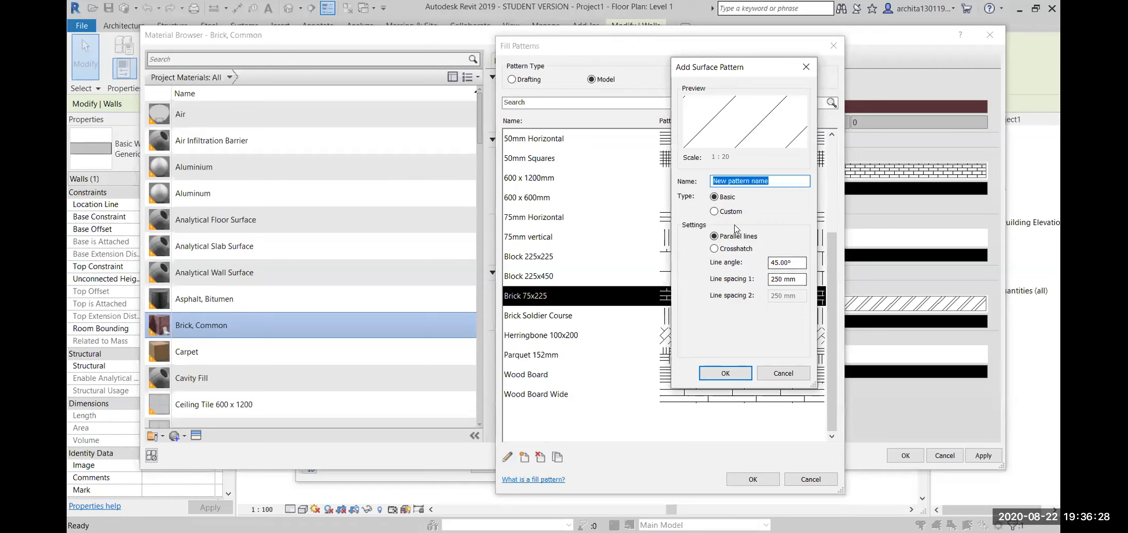
{"action": "left_click", "coordinate": [715, 212]}
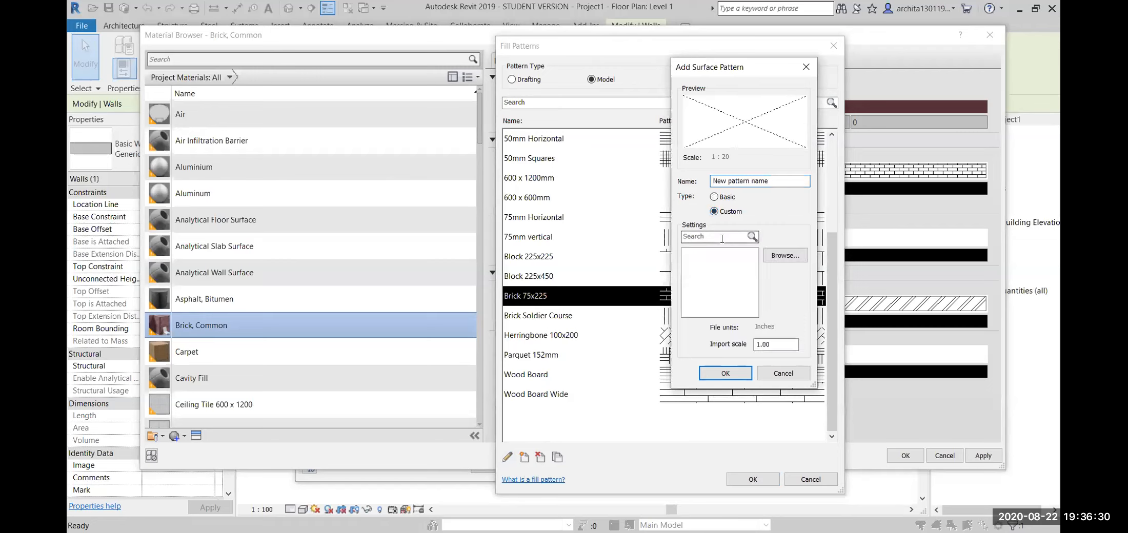
{"action": "left_click", "coordinate": [788, 257]}
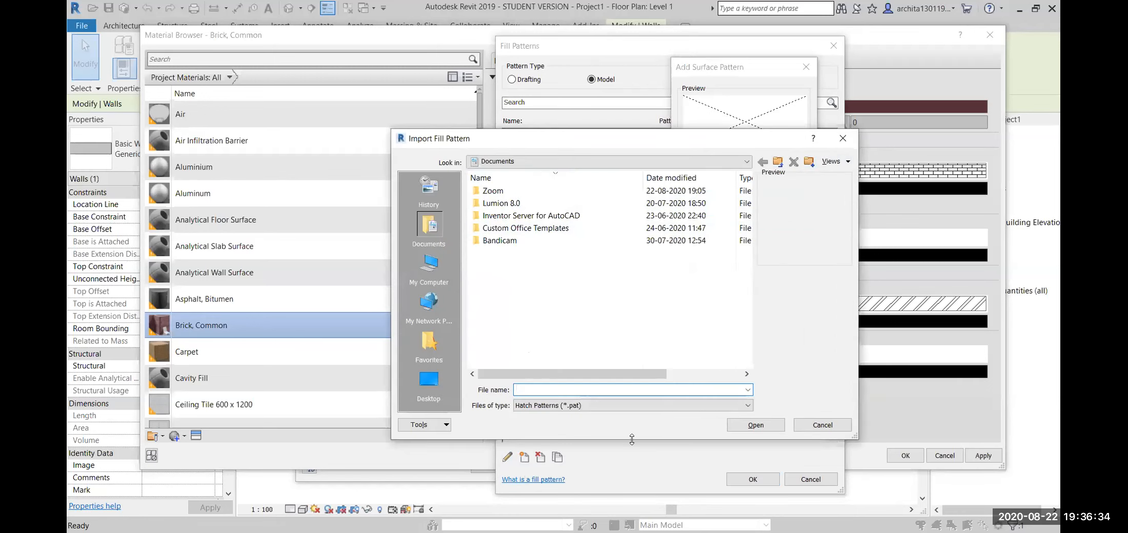
{"action": "left_click", "coordinate": [842, 138]}
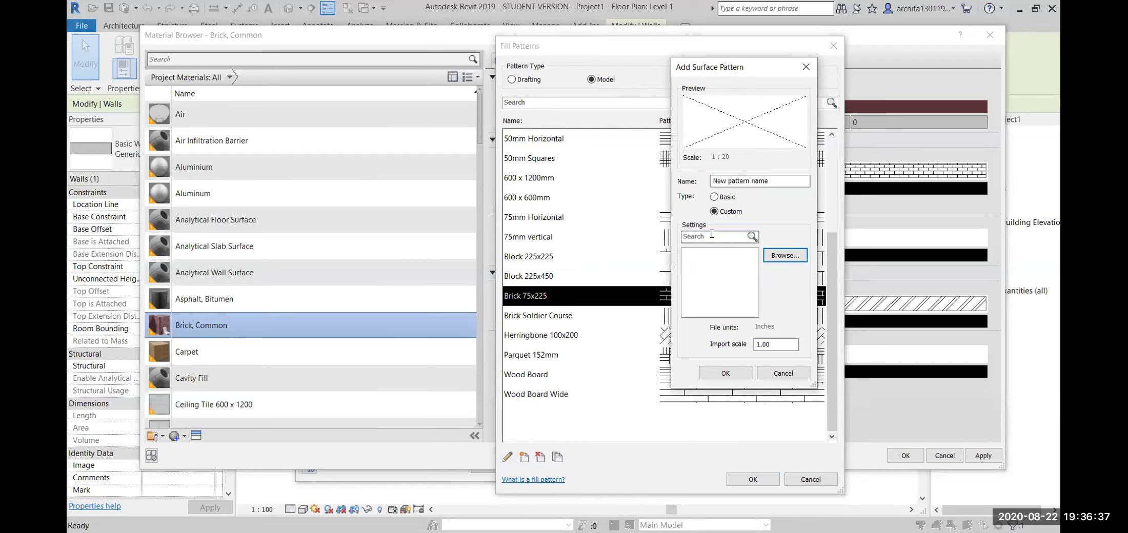
{"action": "left_click", "coordinate": [804, 72]}
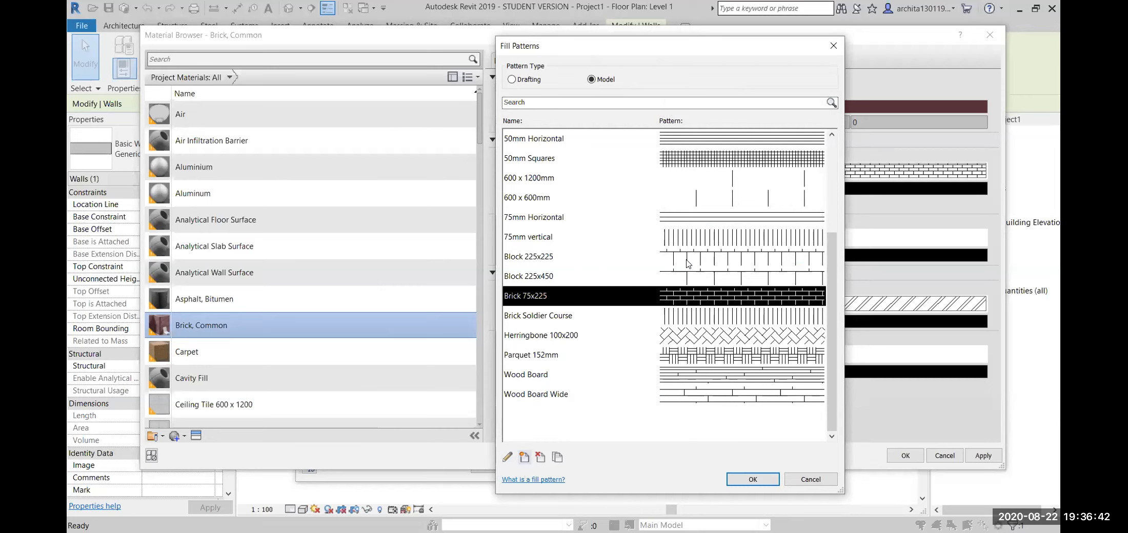
- Keep Brick 75x225 as the surface foreground pattern and check its colour choices without changing the colour
{"action": "scroll", "coordinate": [688, 263], "scroll_direction": "up", "scroll_amount": 4}
{"action": "scroll", "coordinate": [689, 263], "scroll_direction": "down", "scroll_amount": 4}
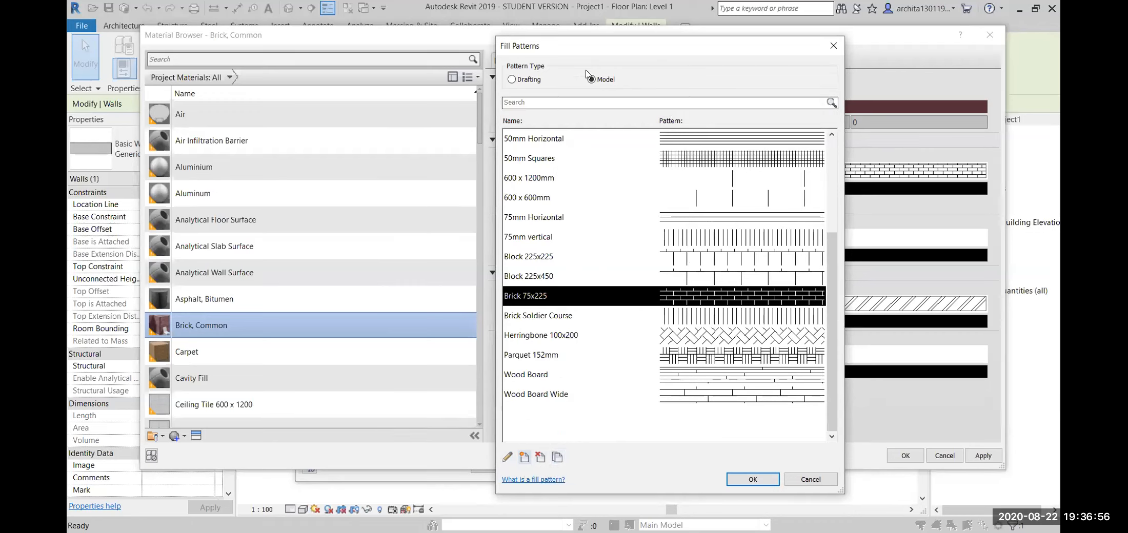
{"action": "left_click", "coordinate": [751, 480]}
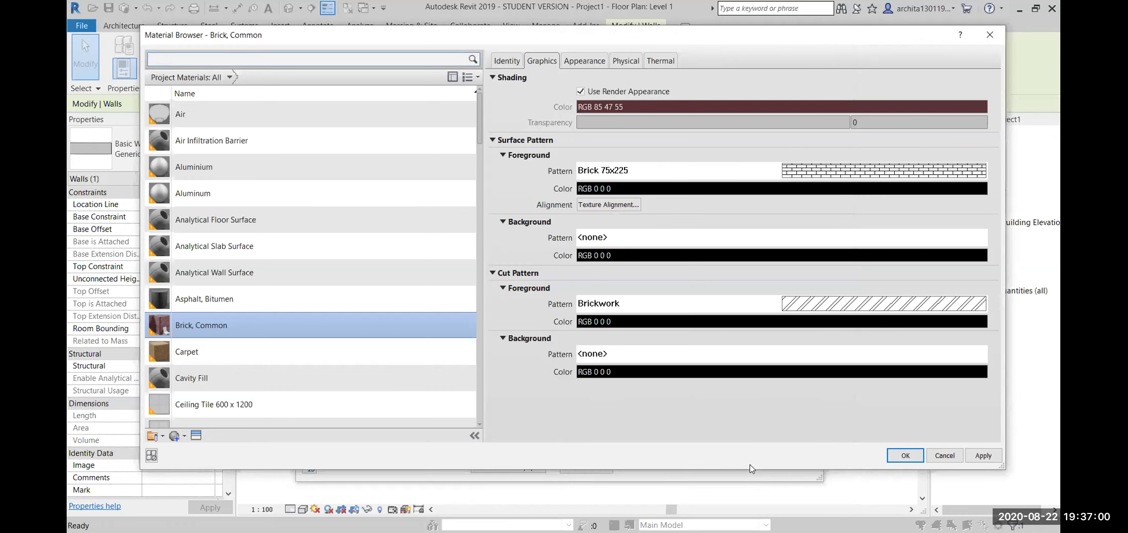
{"action": "left_click", "coordinate": [648, 188]}
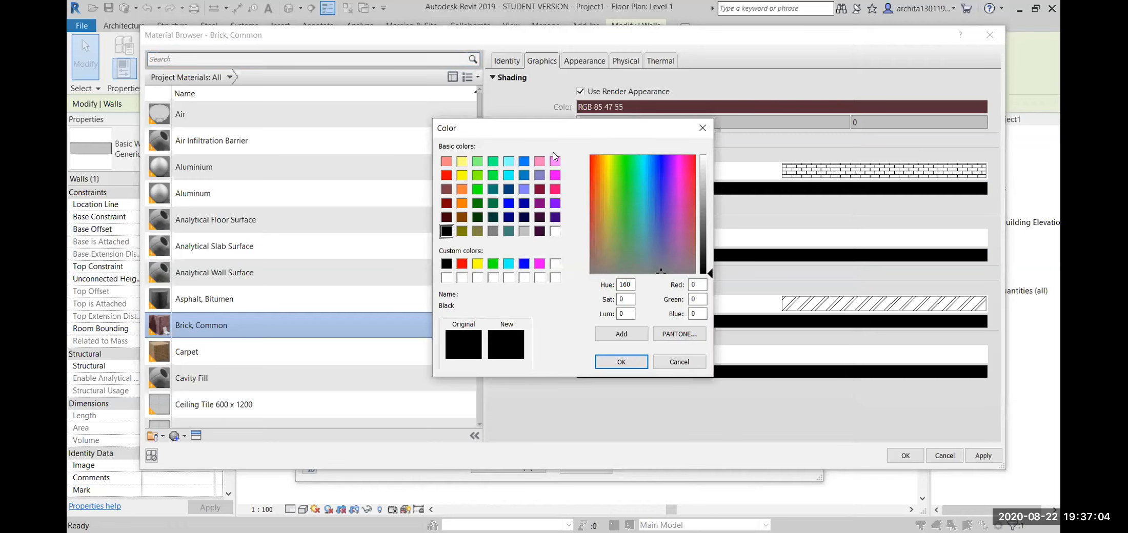
{"action": "left_click", "coordinate": [703, 128]}
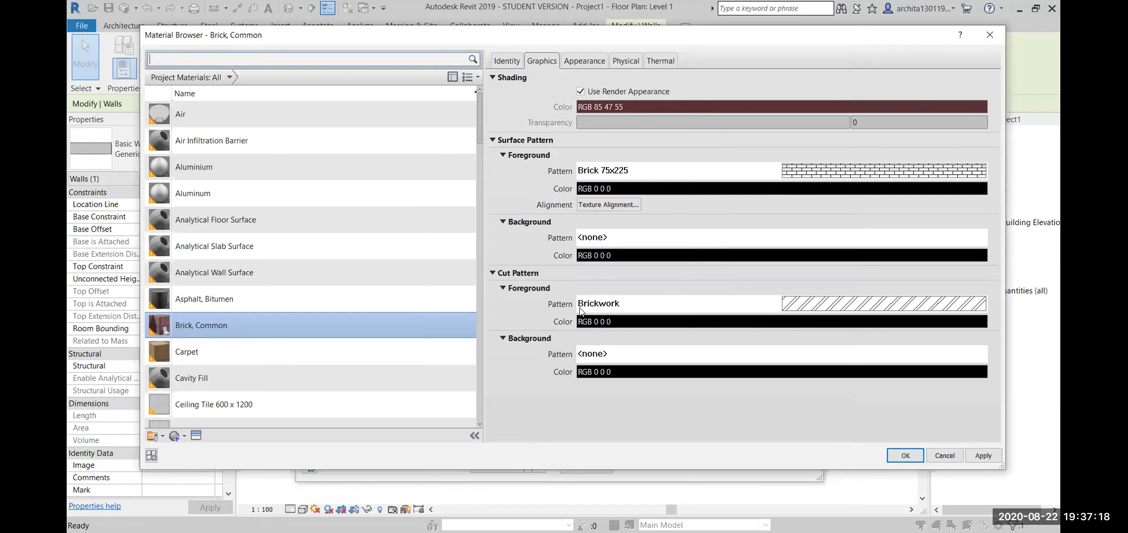
- Examine the drafting fill patterns available for the cut pattern foreground, leaving Brickwork selected
{"action": "left_click", "coordinate": [824, 306]}
{"action": "scroll", "coordinate": [702, 205], "scroll_direction": "down", "scroll_amount": 7}
{"action": "scroll", "coordinate": [721, 281], "scroll_direction": "up", "scroll_amount": 4}
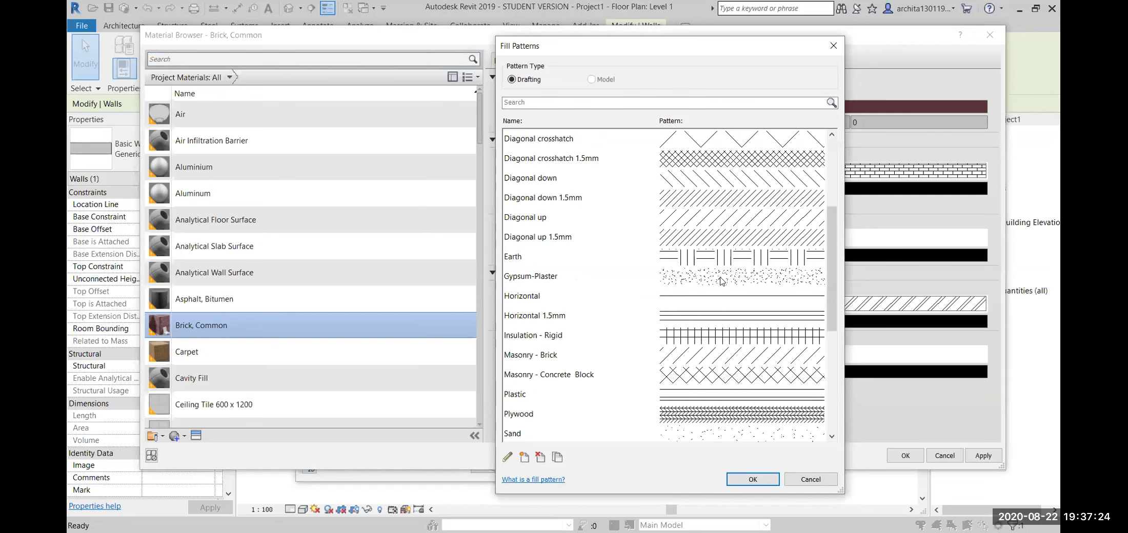
{"action": "scroll", "coordinate": [720, 281], "scroll_direction": "up", "scroll_amount": 3}
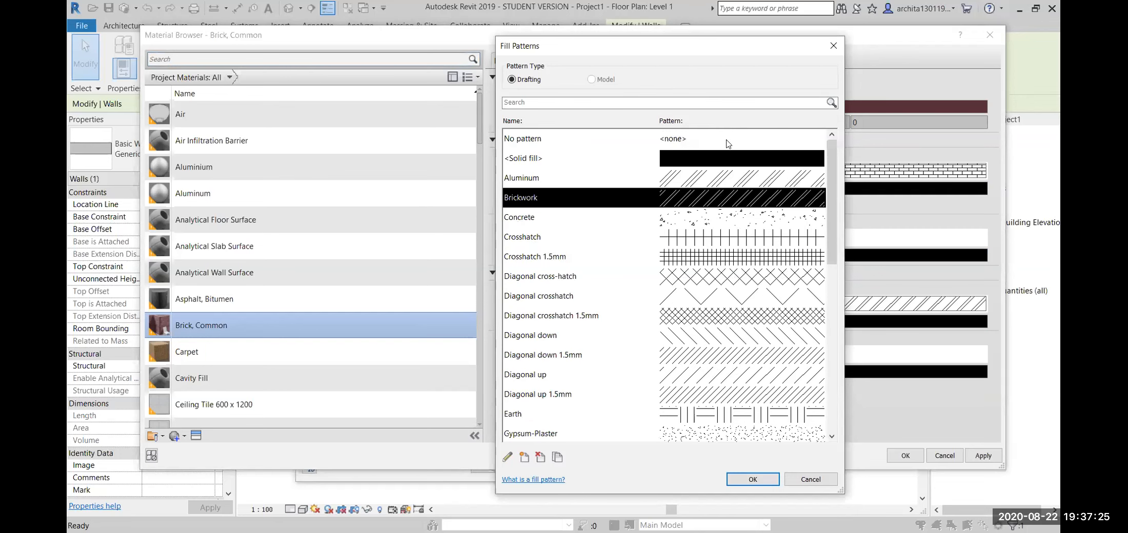
{"action": "left_click", "coordinate": [832, 43]}
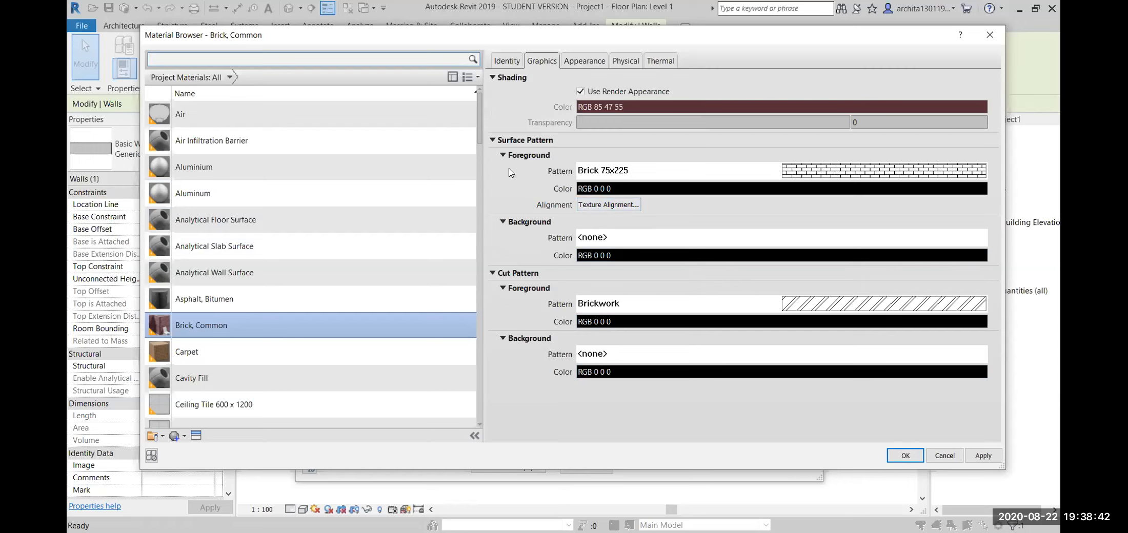
- Collapse and expand the surface pattern settings, and check the fill patterns offered for the surface background without choosing one
{"action": "left_click", "coordinate": [493, 141]}
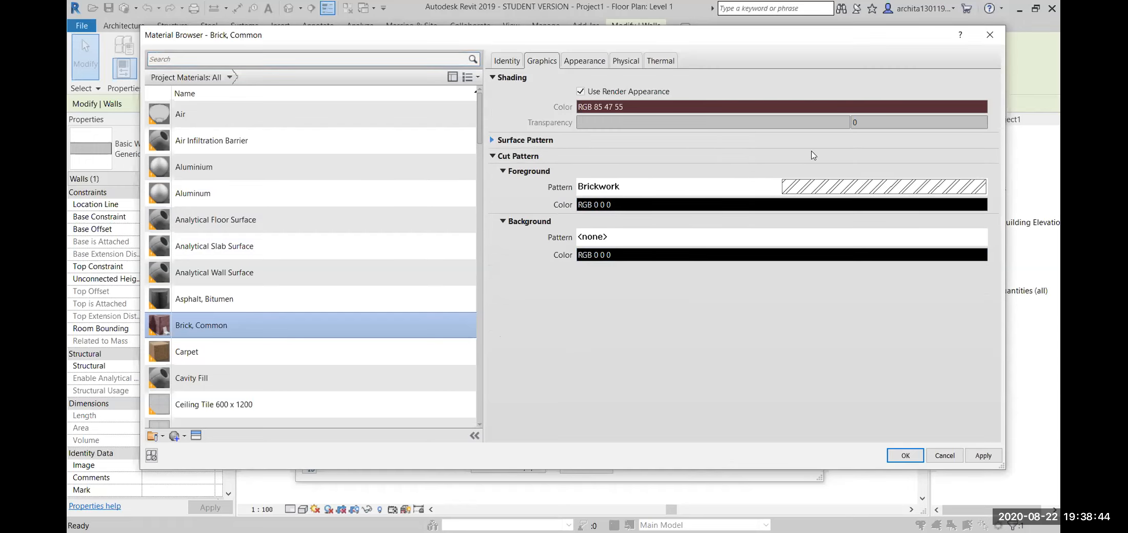
{"action": "left_click", "coordinate": [492, 140]}
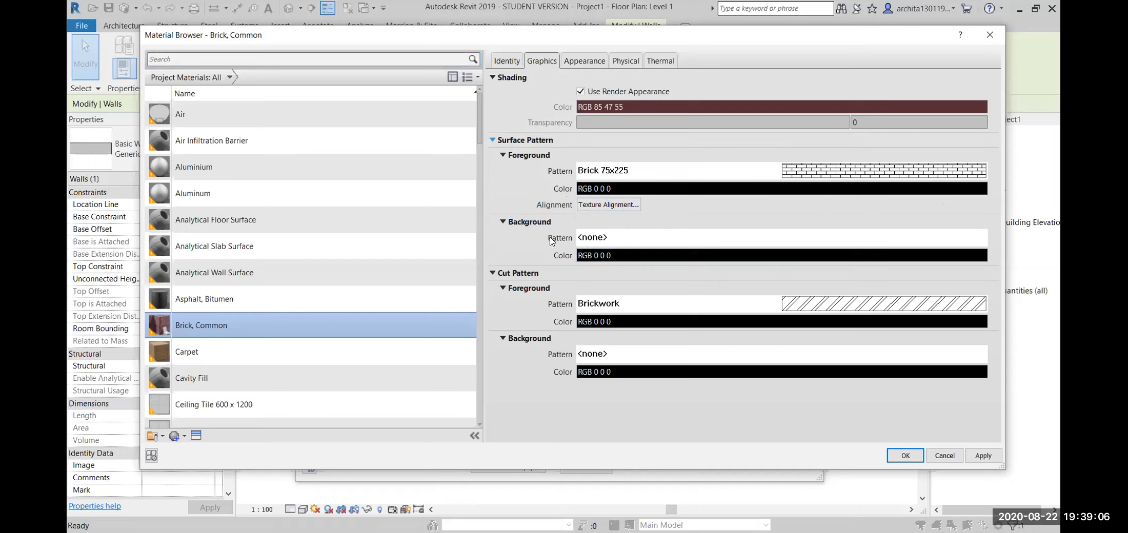
{"action": "left_click", "coordinate": [617, 243]}
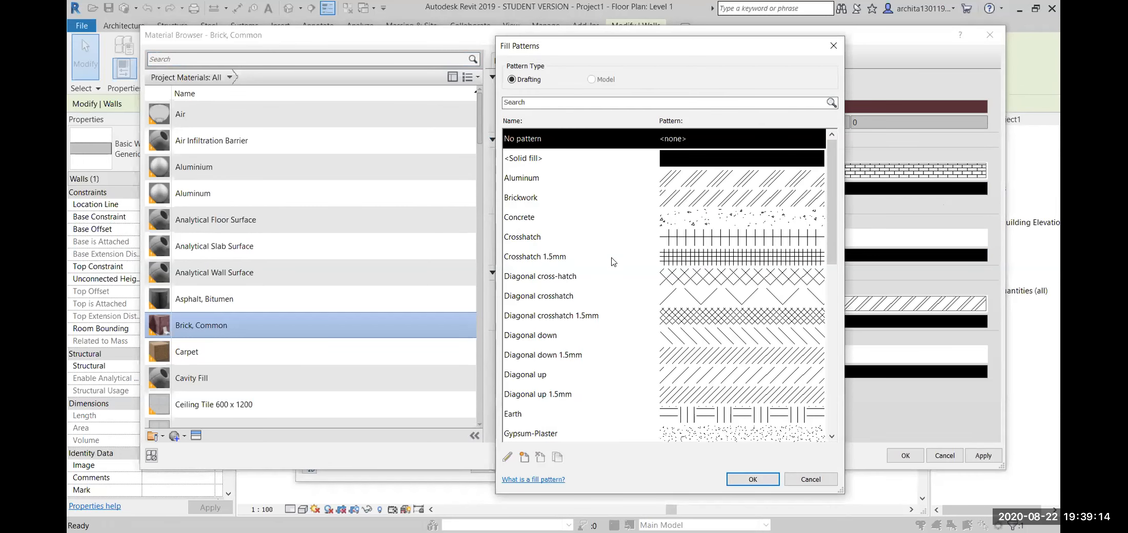
{"action": "left_click", "coordinate": [835, 45]}
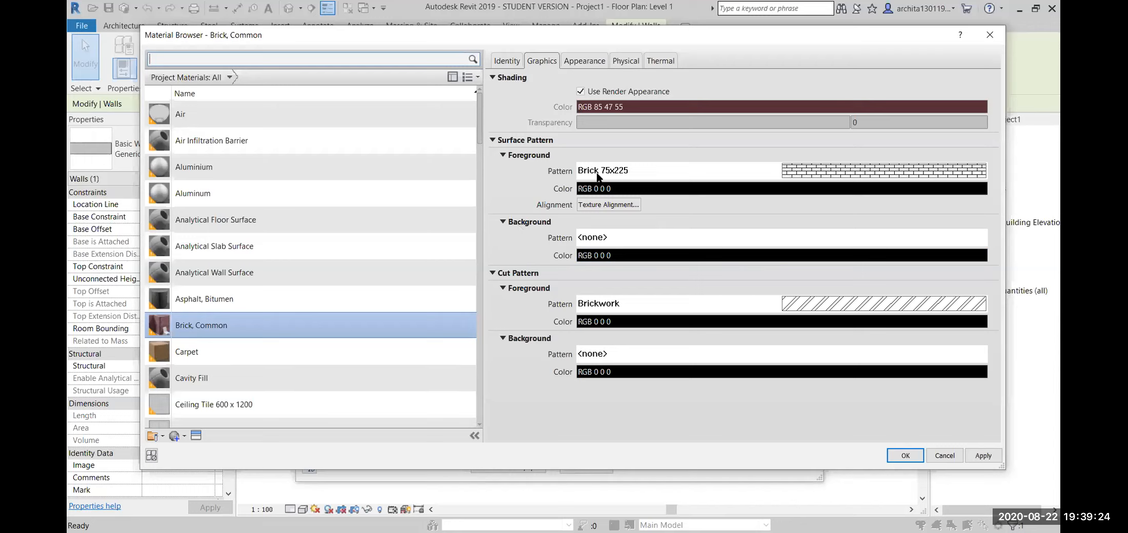
- Set the appearance preview scene of Brick, Common to Sphere and check the other available preview shapes
{"action": "left_click", "coordinate": [578, 62]}
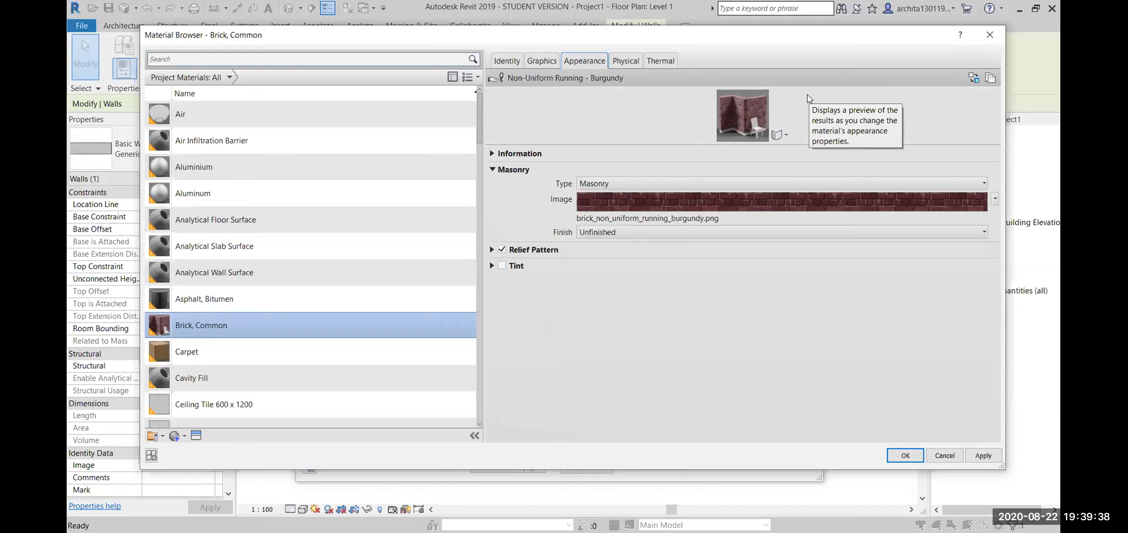
{"action": "left_click", "coordinate": [785, 136]}
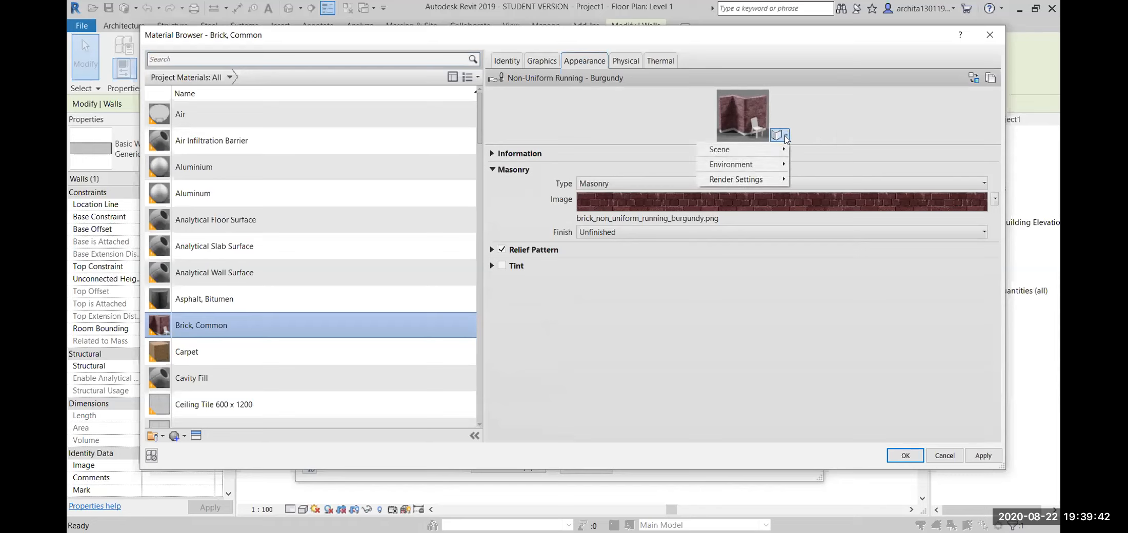
{"action": "mouse_move", "coordinate": [754, 151]}
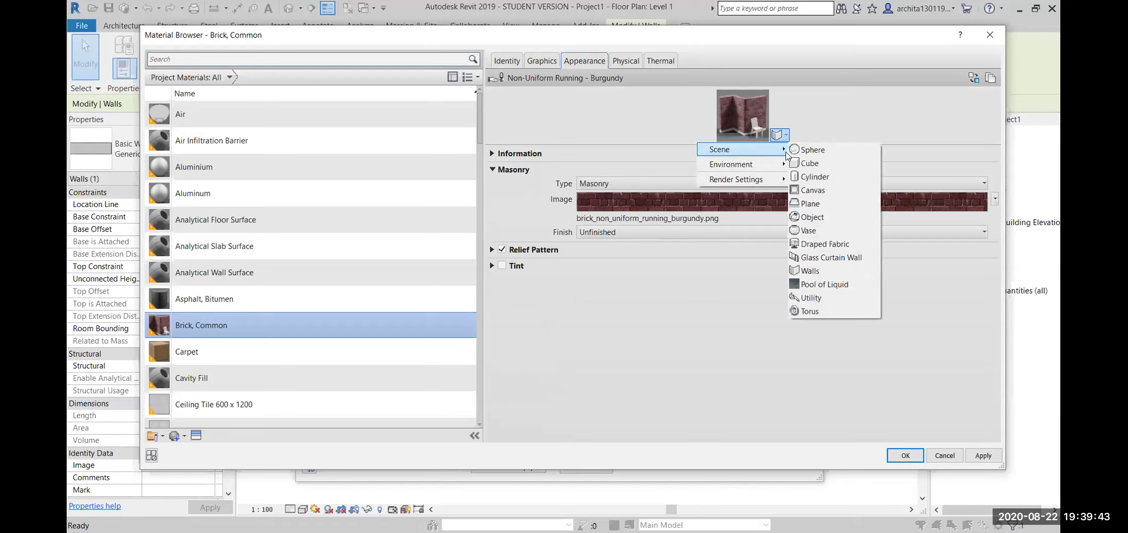
{"action": "left_click", "coordinate": [817, 151]}
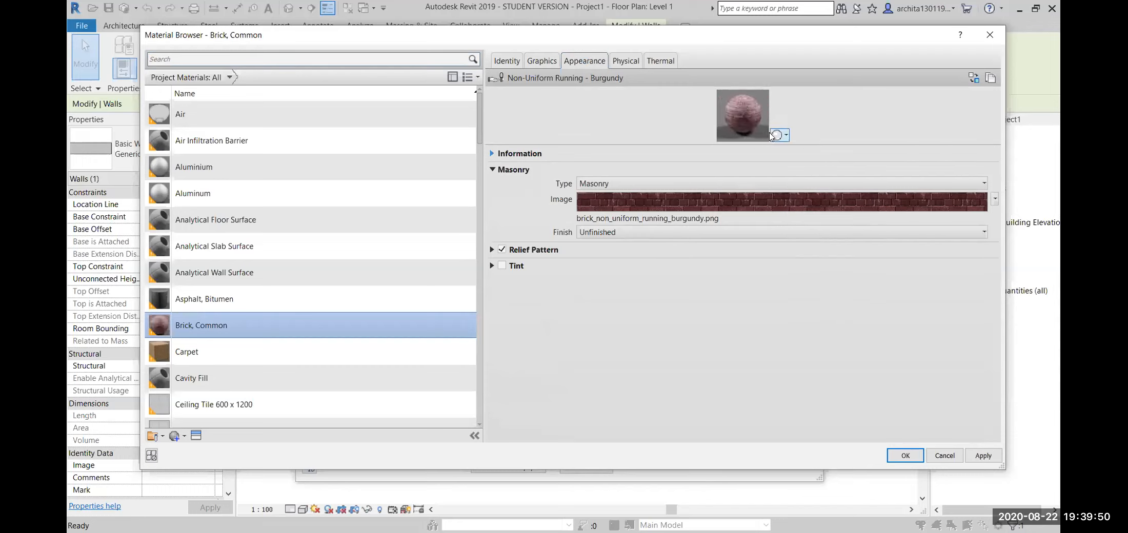
{"action": "left_click", "coordinate": [787, 136]}
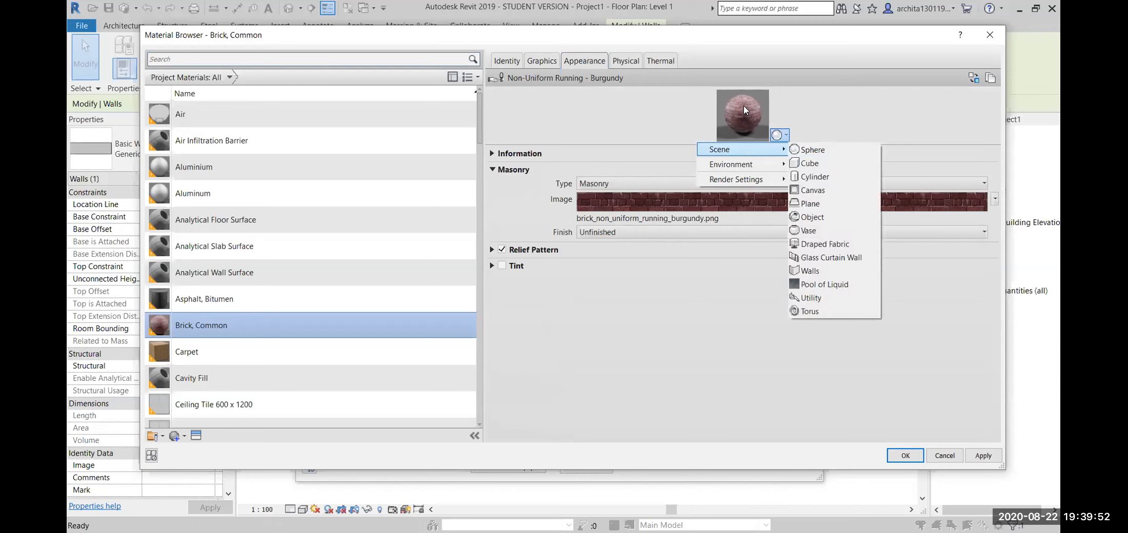
{"action": "left_click", "coordinate": [782, 115]}
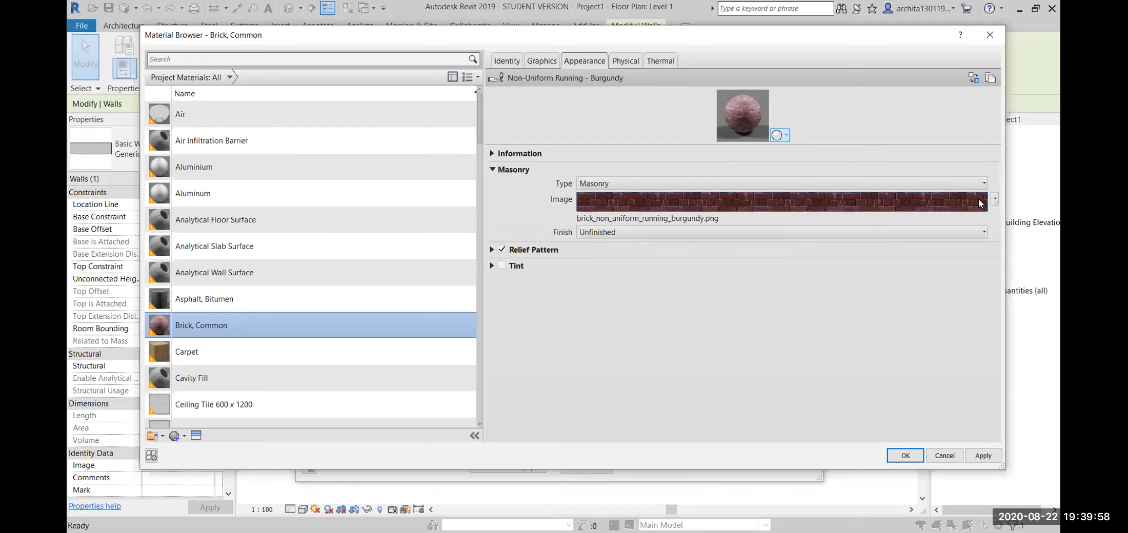
- Examine the brick image's brightness, position and scale settings in the Texture Editor, and close it
{"action": "left_click", "coordinate": [670, 199]}
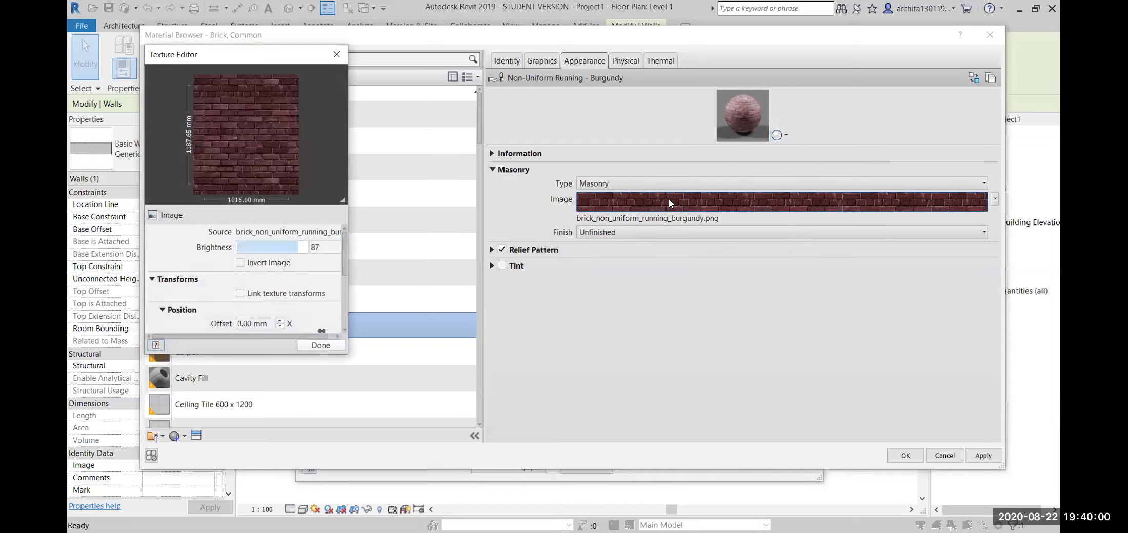
{"action": "scroll", "coordinate": [253, 281], "scroll_direction": "down", "scroll_amount": 3}
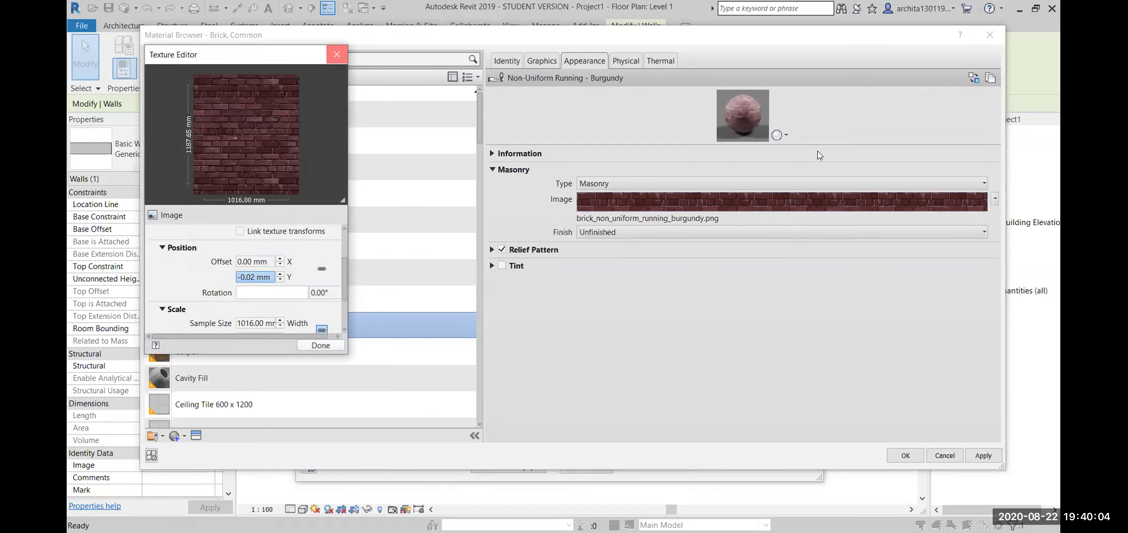
{"action": "left_click", "coordinate": [337, 55]}
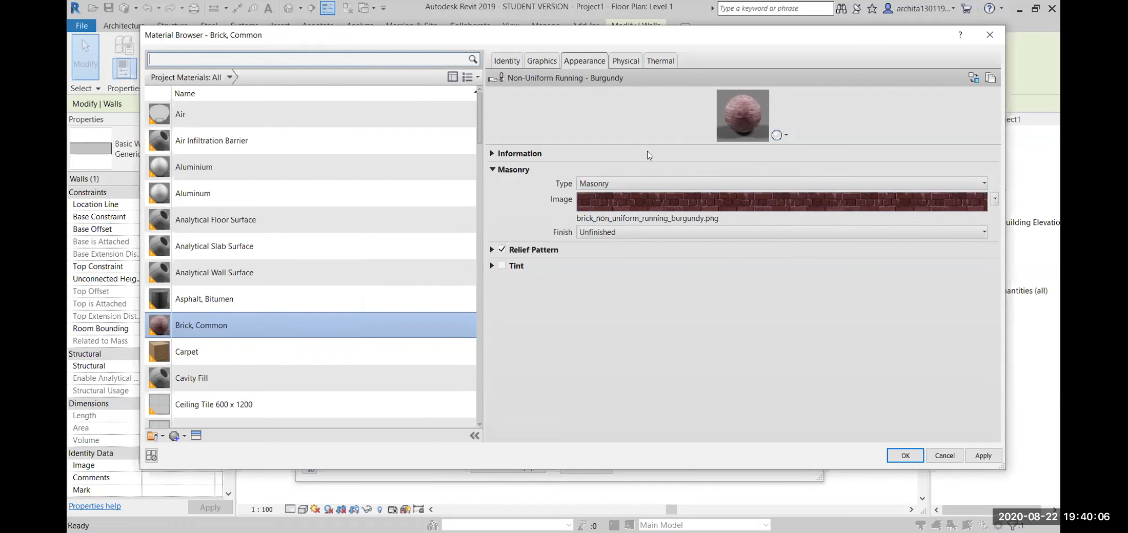
- Compare the identity, graphics and appearance properties of Brick, Common without changing any of them
{"action": "left_click", "coordinate": [547, 64]}
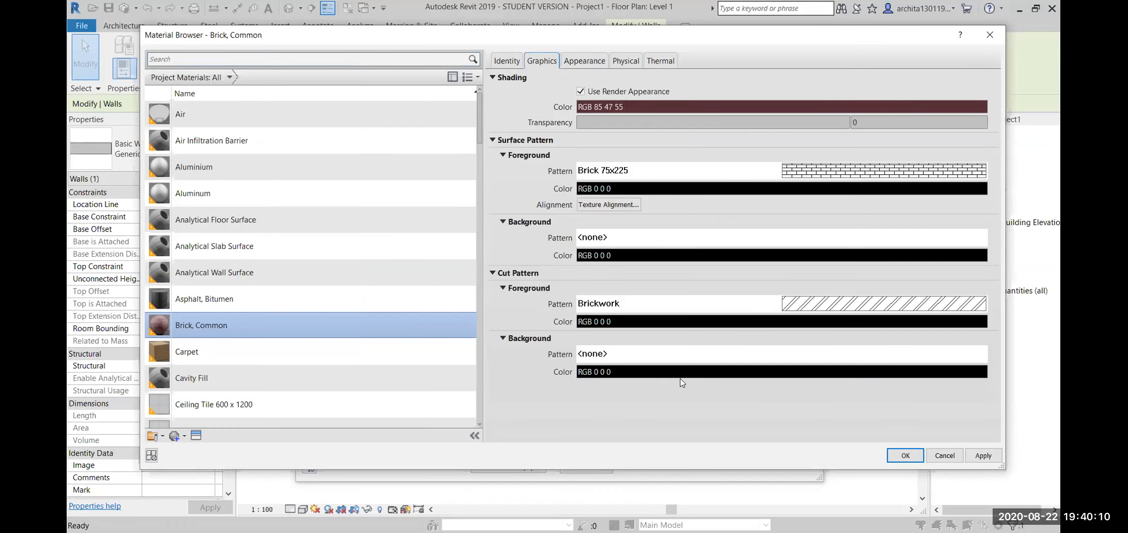
{"action": "left_click", "coordinate": [585, 61]}
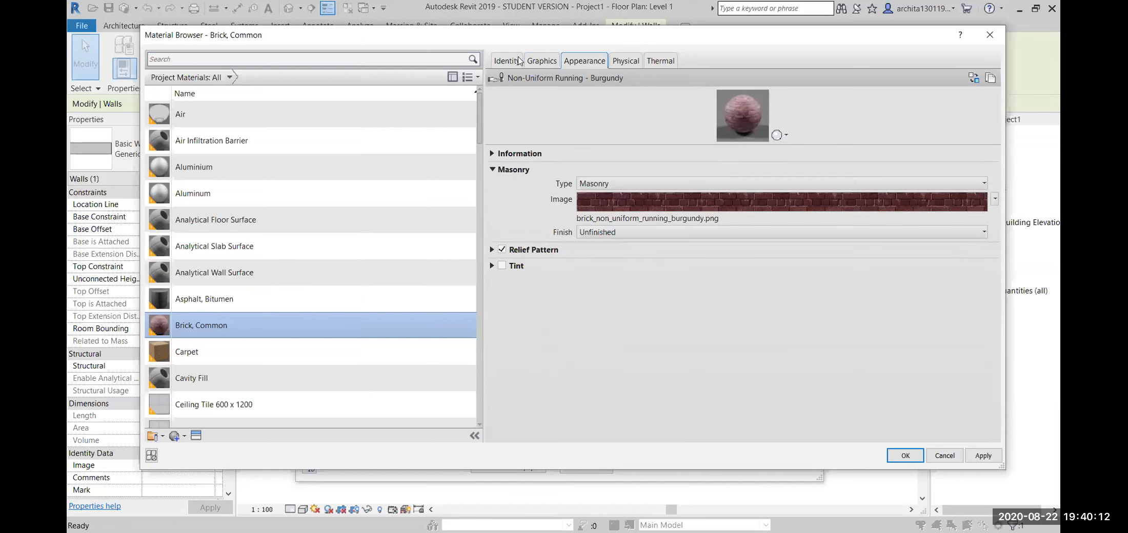
{"action": "left_click", "coordinate": [536, 62]}
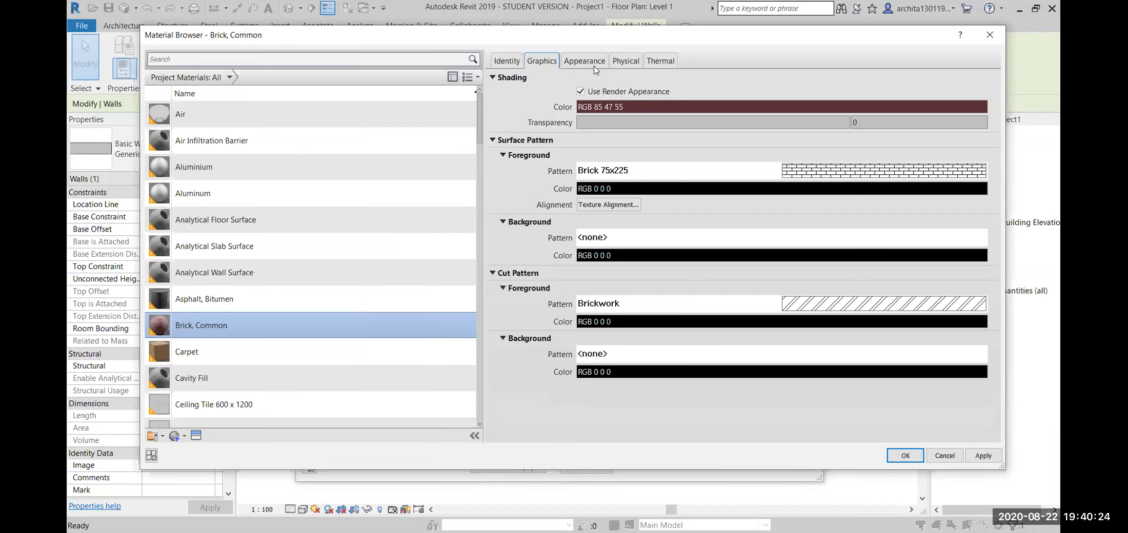
{"action": "left_click", "coordinate": [584, 61]}
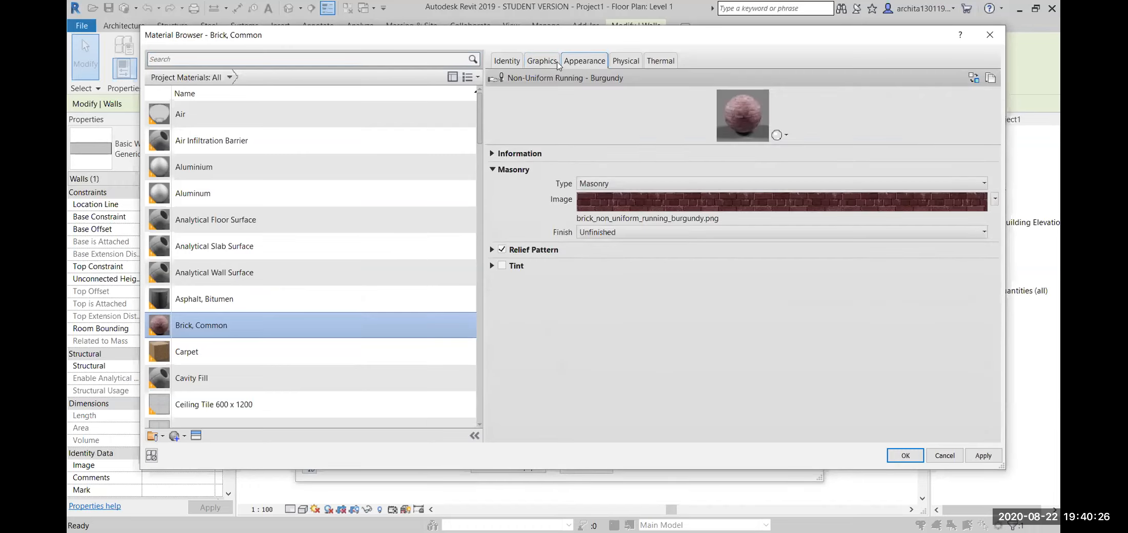
{"action": "left_click", "coordinate": [542, 61]}
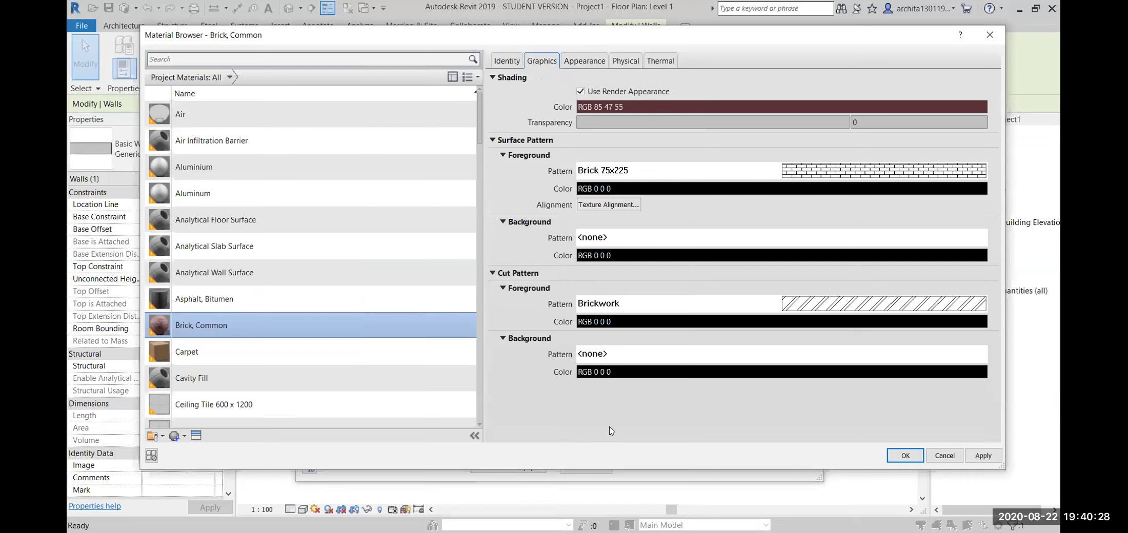
{"action": "scroll", "coordinate": [464, 421], "scroll_direction": "down", "scroll_amount": 1}
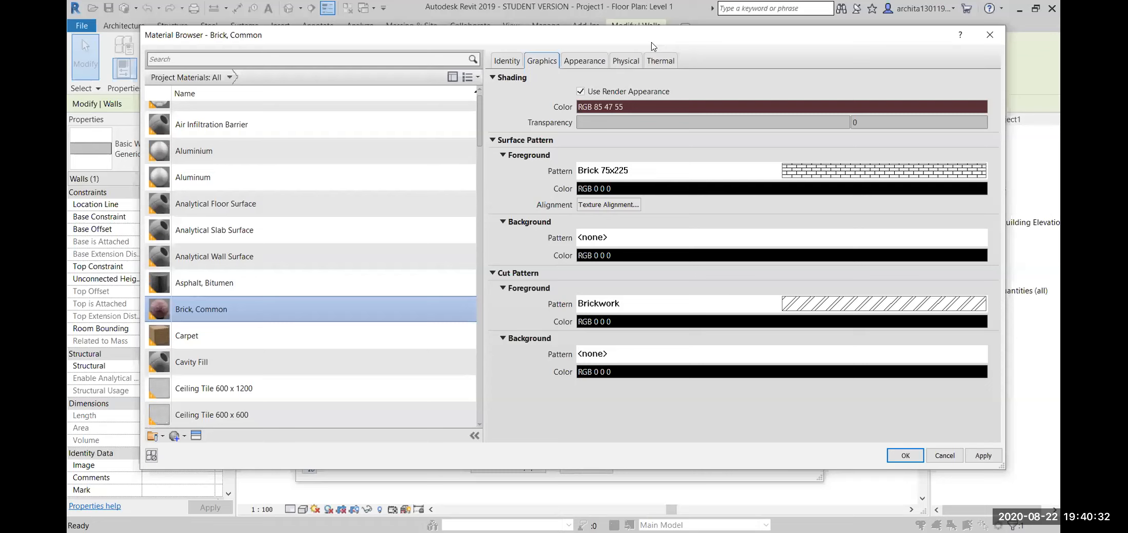
{"action": "left_click", "coordinate": [507, 60]}
{"action": "left_click", "coordinate": [542, 60]}
{"action": "left_click", "coordinate": [584, 60]}
{"action": "left_click", "coordinate": [542, 60]}
{"action": "left_click", "coordinate": [507, 61]}
{"action": "left_click", "coordinate": [545, 61]}
{"action": "left_click", "coordinate": [588, 62]}
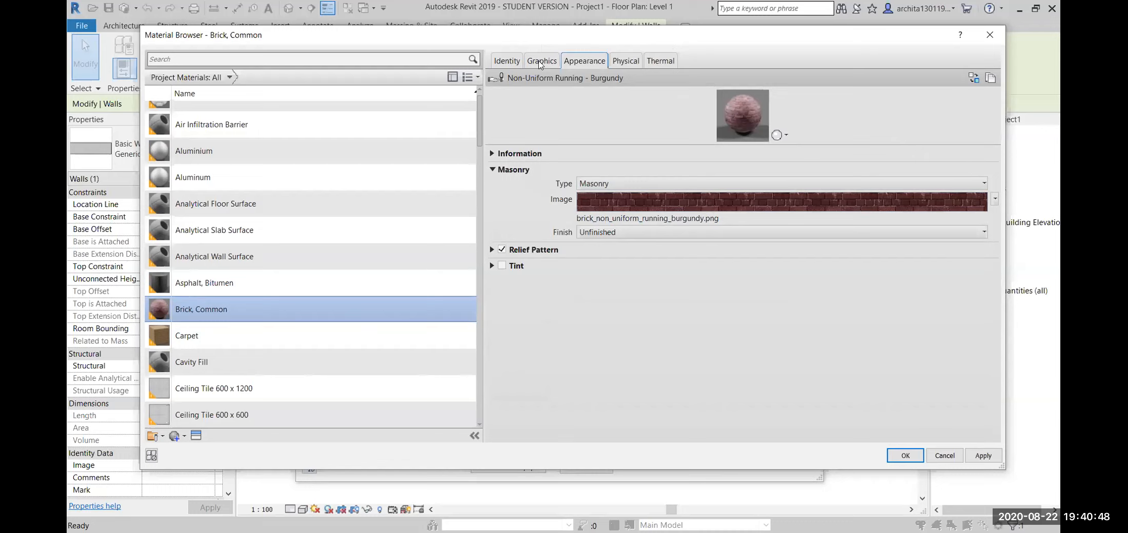
- Create a new material, duplicate it, and reselect the original new material
{"action": "left_click", "coordinate": [185, 438]}
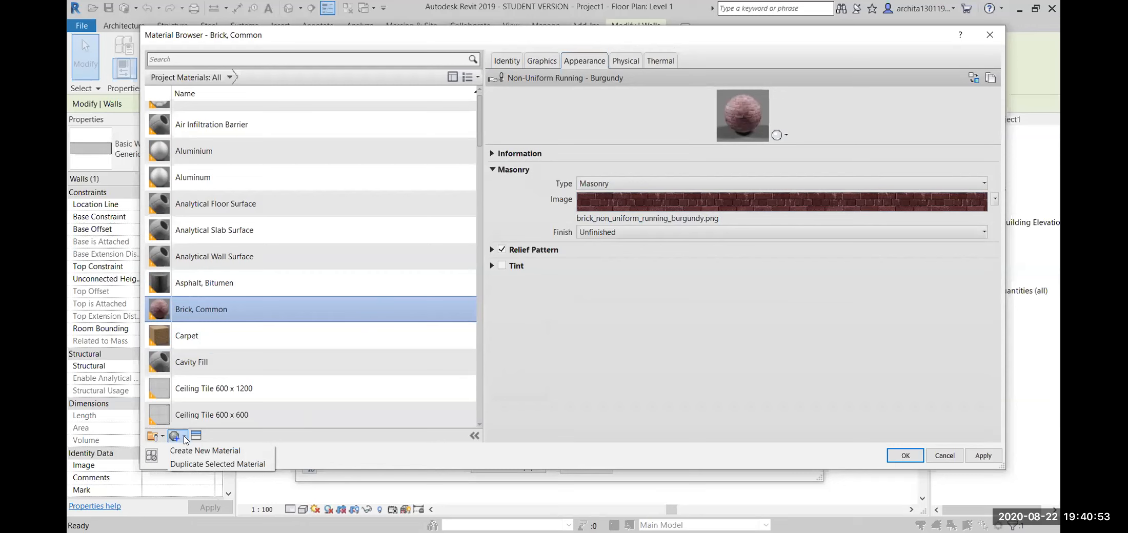
{"action": "left_click", "coordinate": [223, 453]}
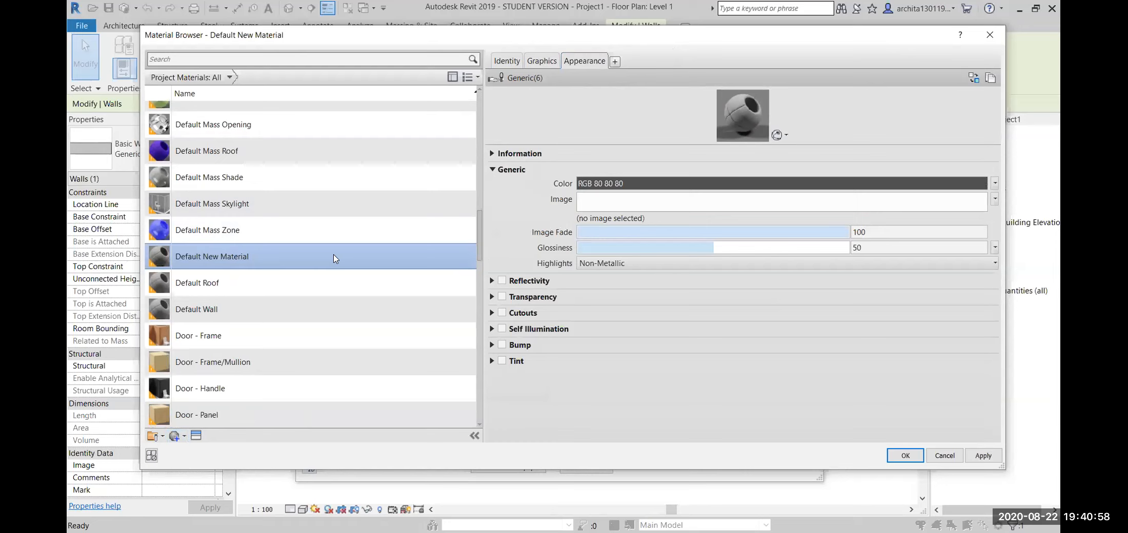
{"action": "left_click", "coordinate": [176, 436]}
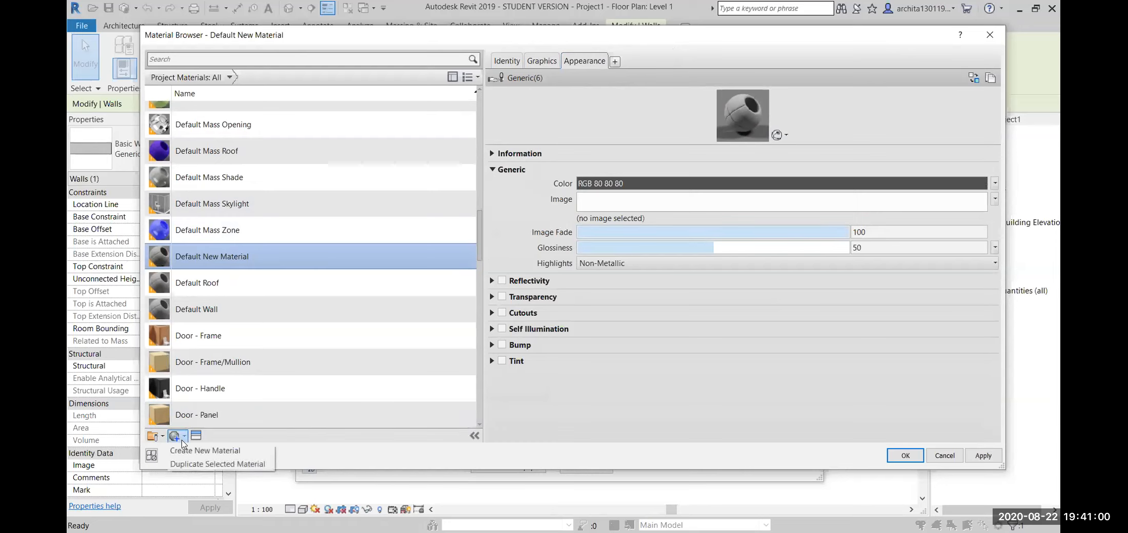
{"action": "left_click", "coordinate": [196, 464]}
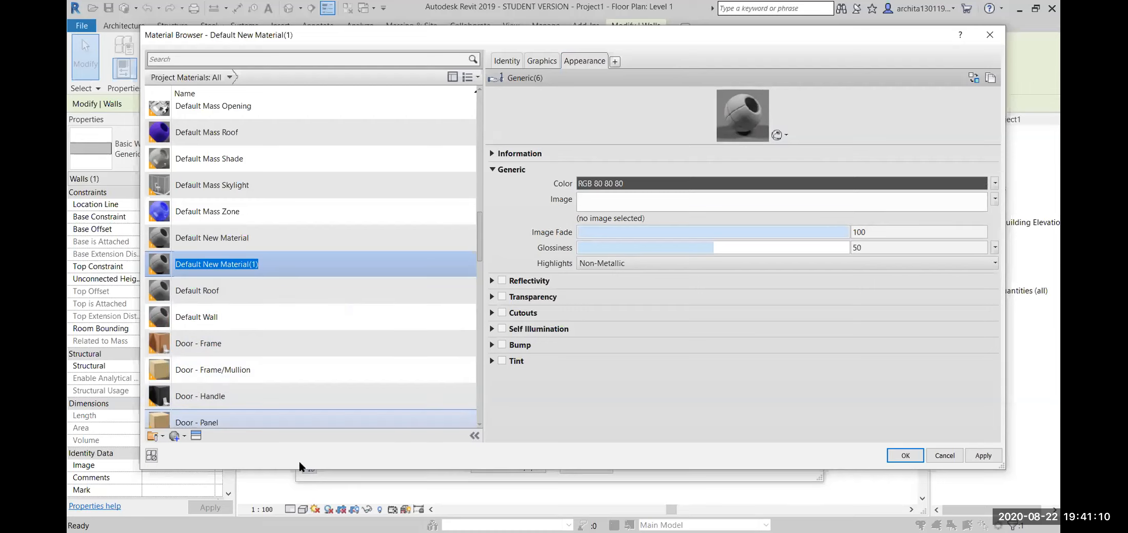
{"action": "left_click", "coordinate": [293, 233]}
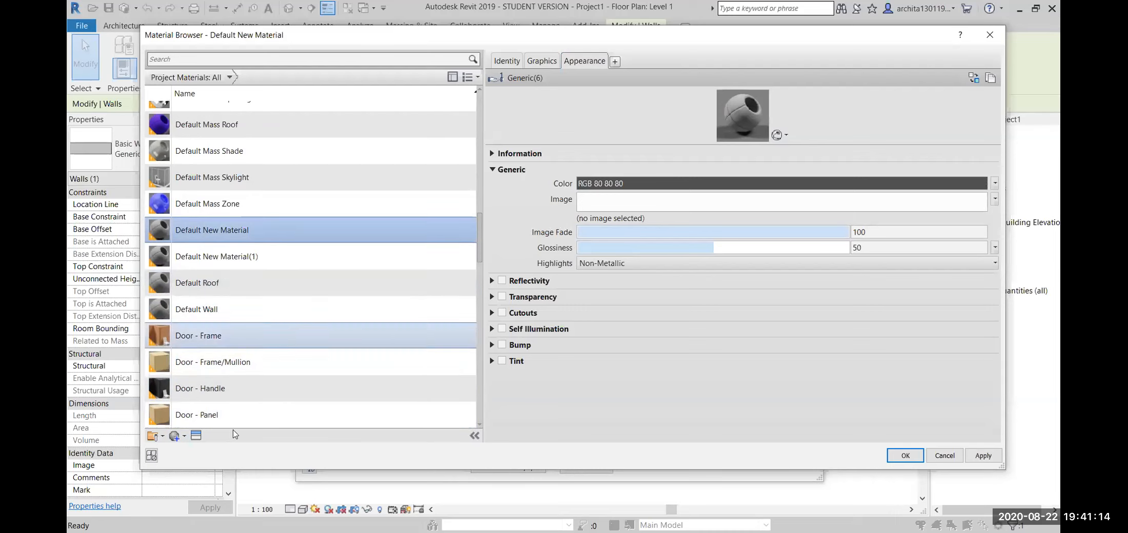
- Browse the Ceramic and Concrete categories of Autodesk Physical Assets in the Asset Browser
{"action": "left_click", "coordinate": [198, 436]}
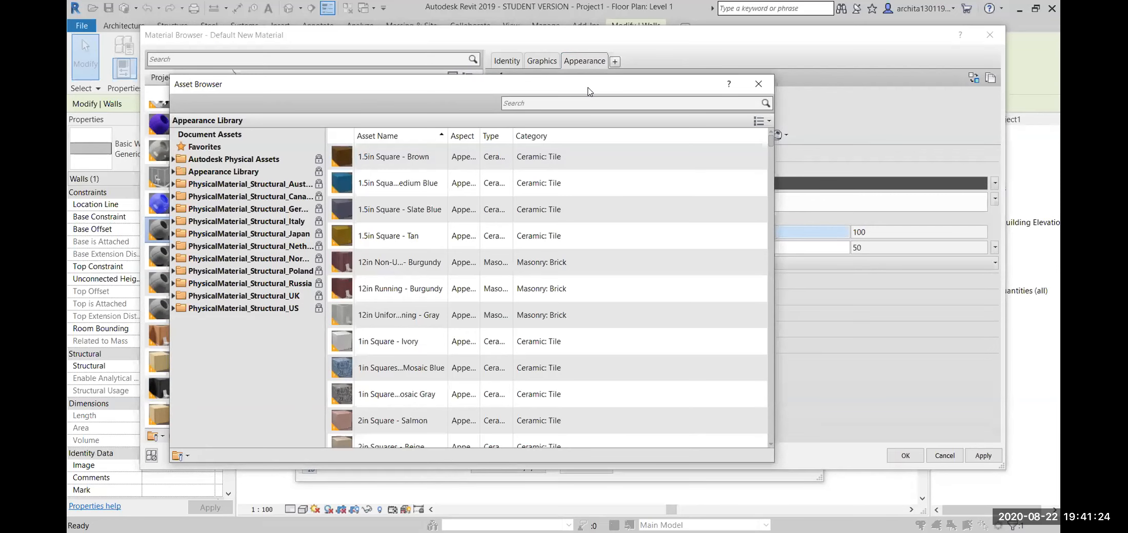
{"action": "left_click_drag", "start_coordinate": [589, 89], "coordinate": [718, 34]}
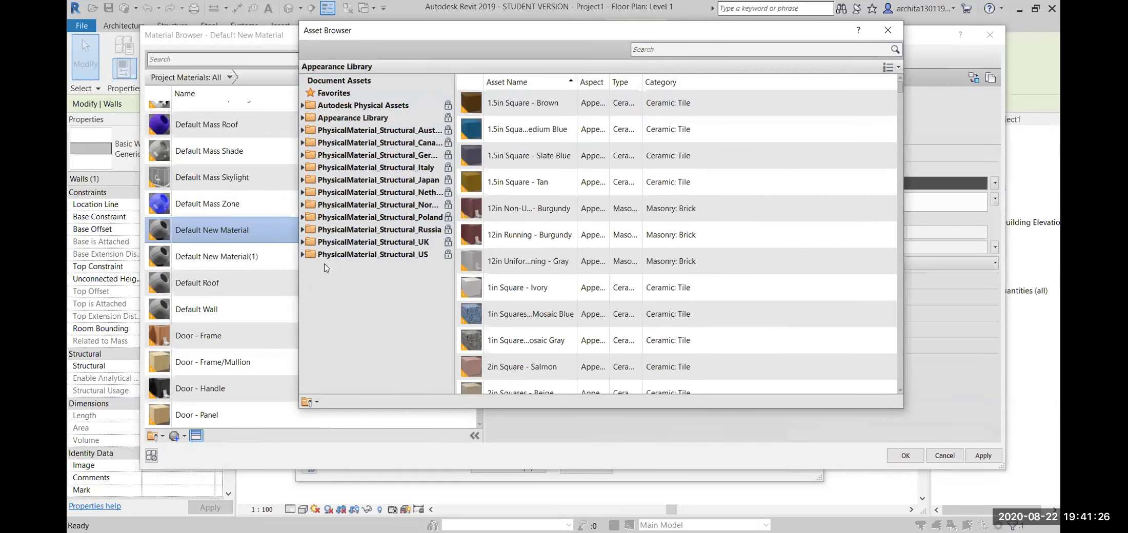
{"action": "left_click", "coordinate": [302, 105]}
{"action": "left_click", "coordinate": [338, 118]}
{"action": "left_click", "coordinate": [308, 118]}
{"action": "left_click", "coordinate": [336, 142]}
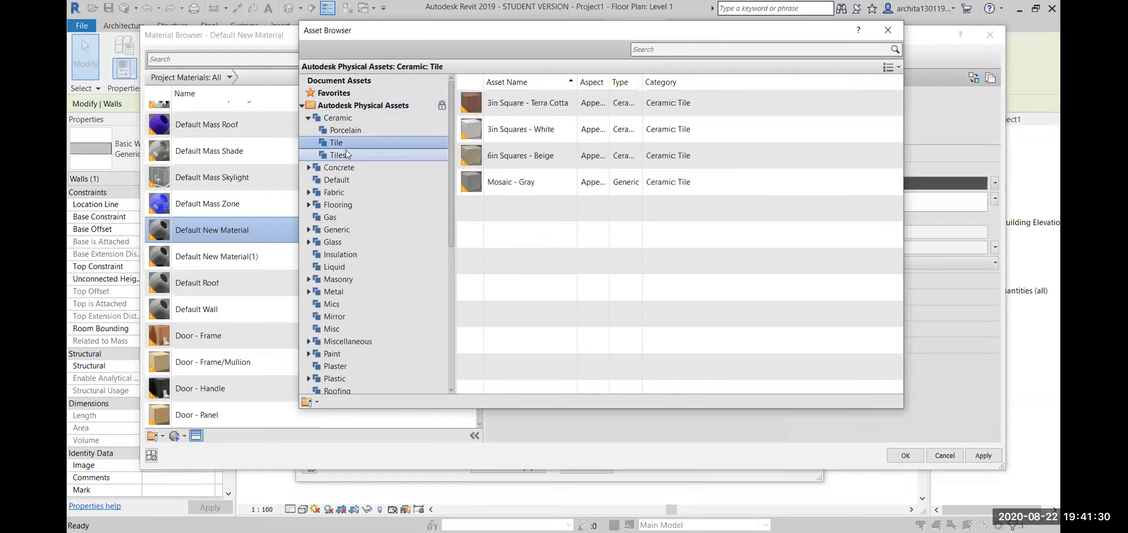
{"action": "left_click", "coordinate": [338, 155]}
{"action": "left_click", "coordinate": [345, 130]}
{"action": "left_click", "coordinate": [307, 168]}
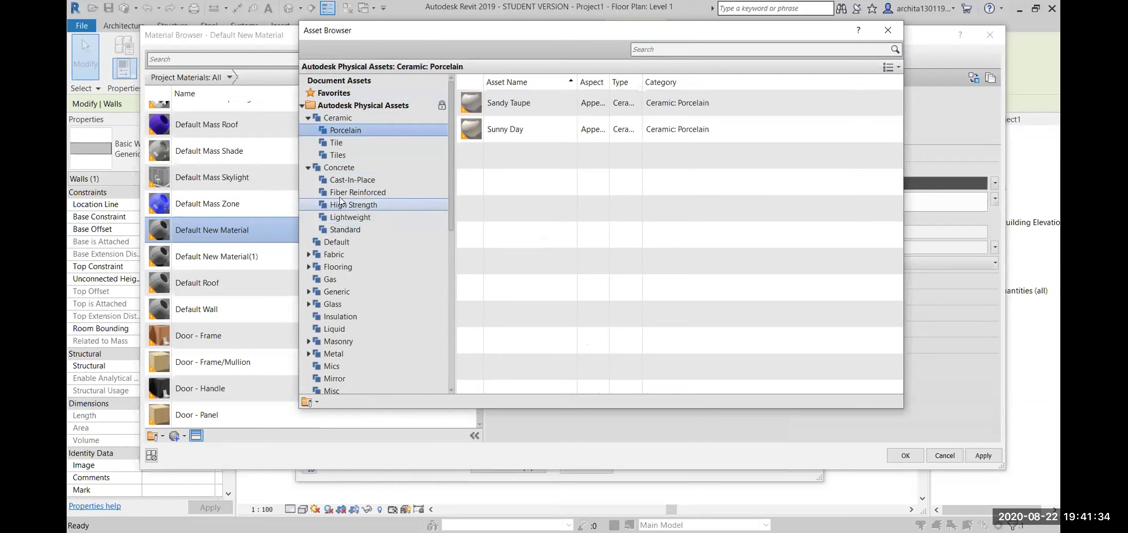
- Replace the new material's appearance with the ceramic tile asset 3in Squares - White and close the Asset Browser
{"action": "left_click", "coordinate": [346, 144]}
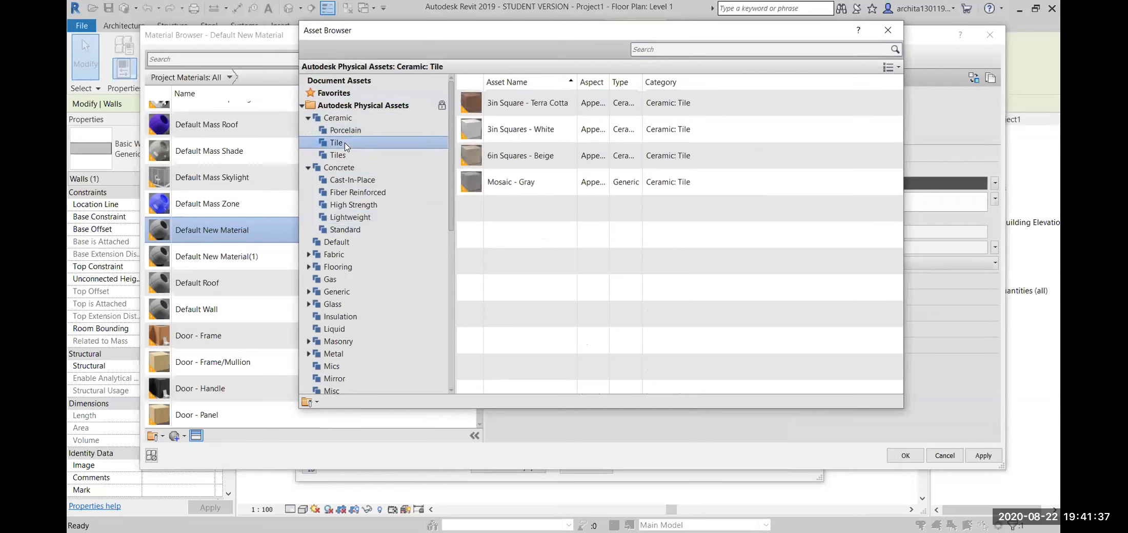
{"action": "left_click", "coordinate": [537, 135]}
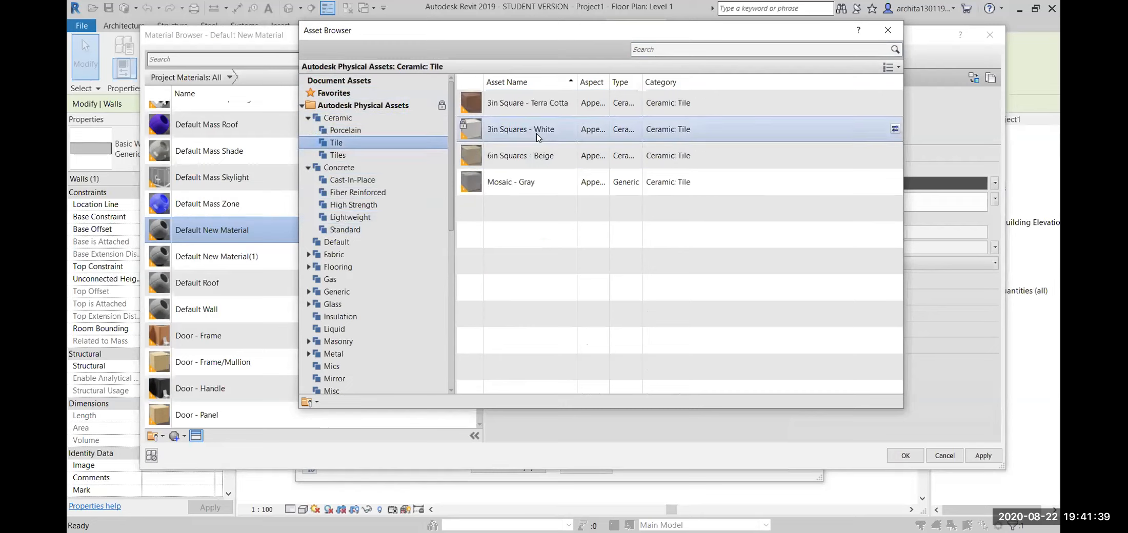
{"action": "double_click", "coordinate": [585, 137]}
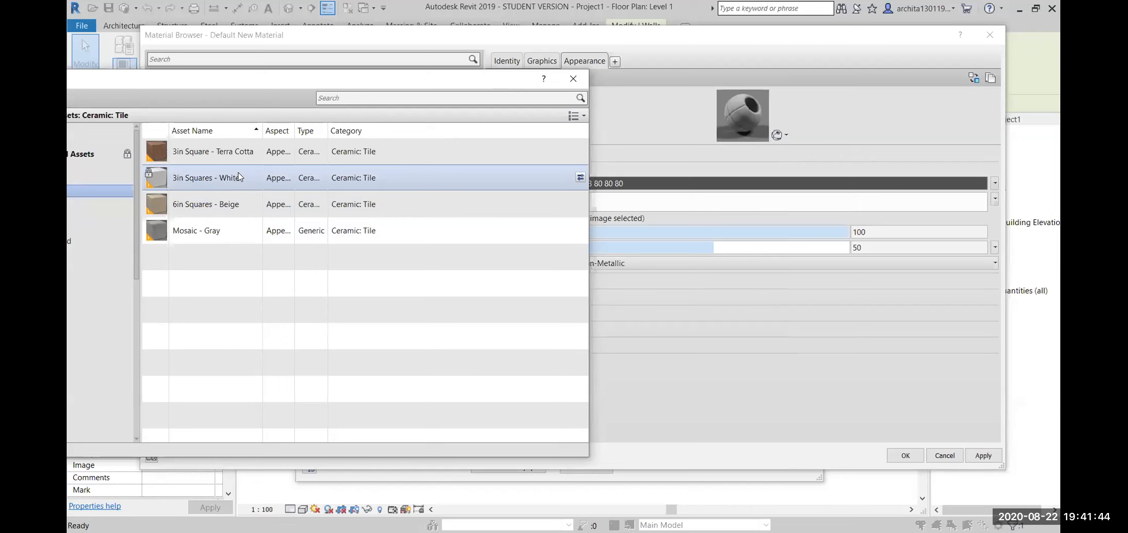
{"action": "double_click", "coordinate": [238, 173]}
{"action": "left_click", "coordinate": [578, 82]}
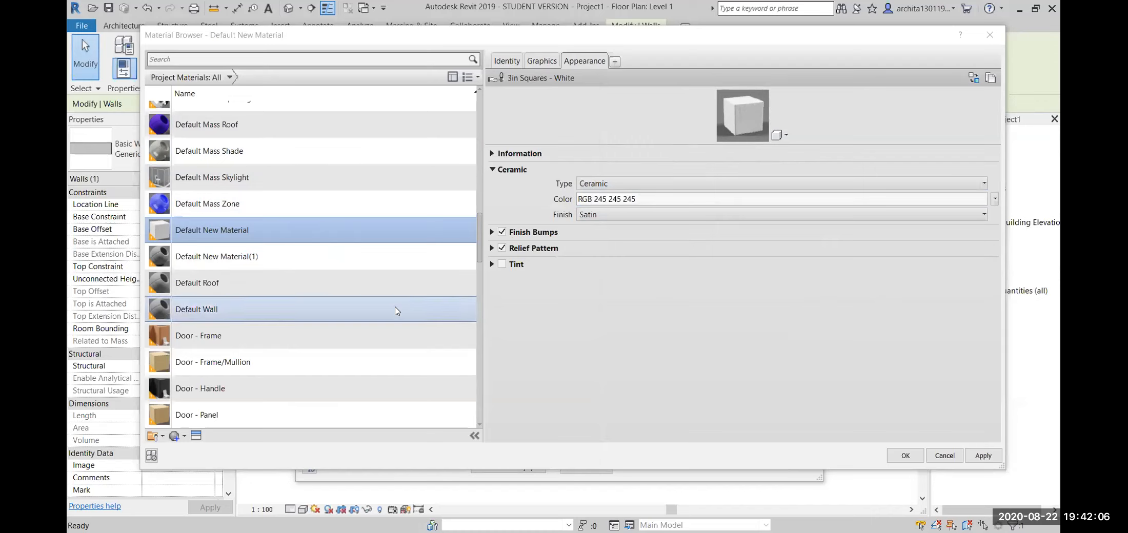
- Review the project material list and recheck the Ceramic Tile assets in the Asset Browser without choosing another one
{"action": "scroll", "coordinate": [396, 310], "scroll_direction": "up", "scroll_amount": 5}
{"action": "scroll", "coordinate": [394, 311], "scroll_direction": "up", "scroll_amount": 4}
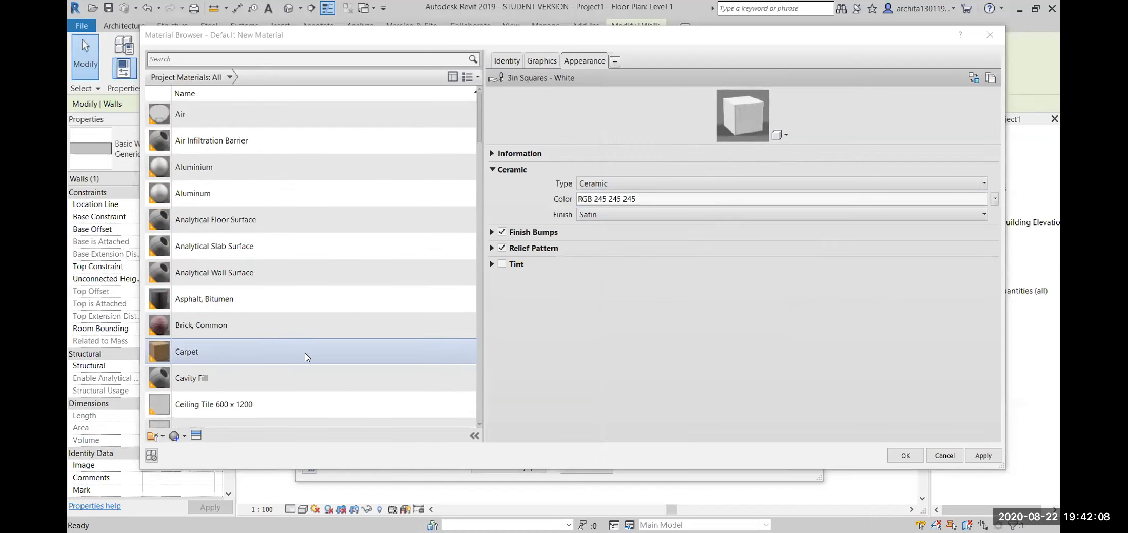
{"action": "scroll", "coordinate": [418, 262], "scroll_direction": "down", "scroll_amount": 7}
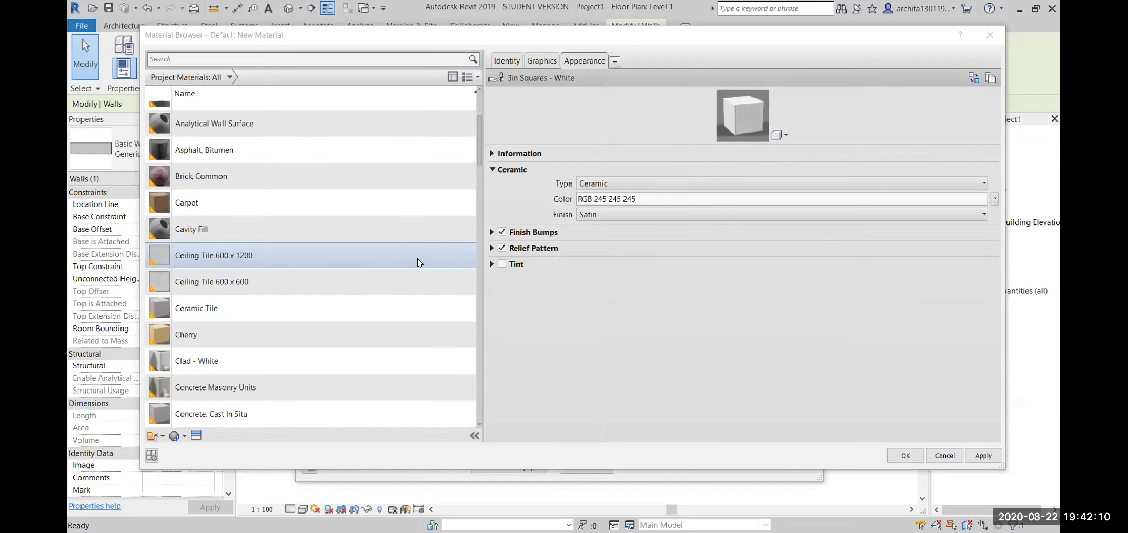
{"action": "scroll", "coordinate": [215, 411], "scroll_direction": "down", "scroll_amount": 1}
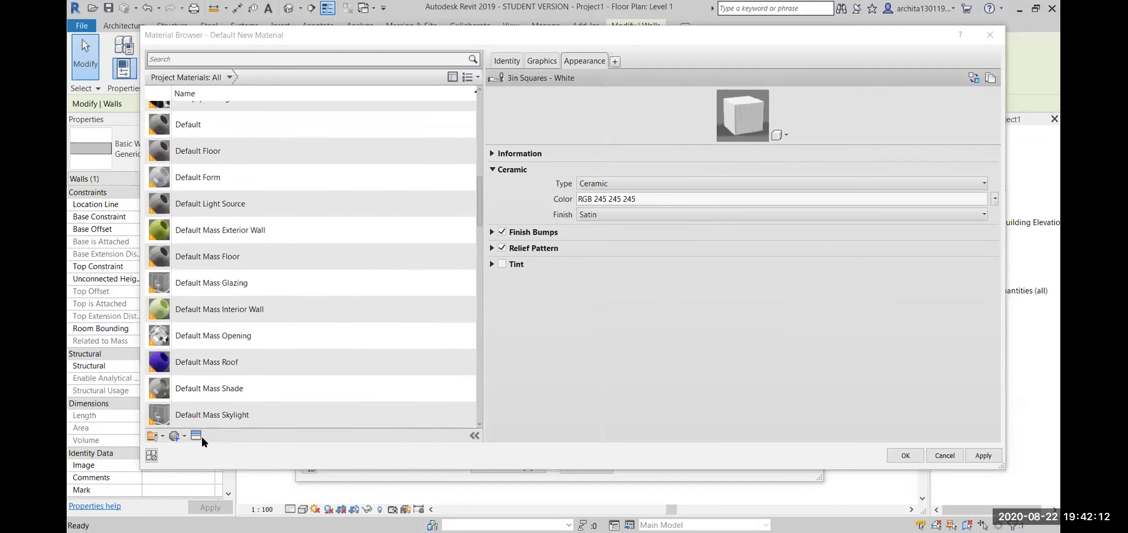
{"action": "left_click", "coordinate": [197, 436]}
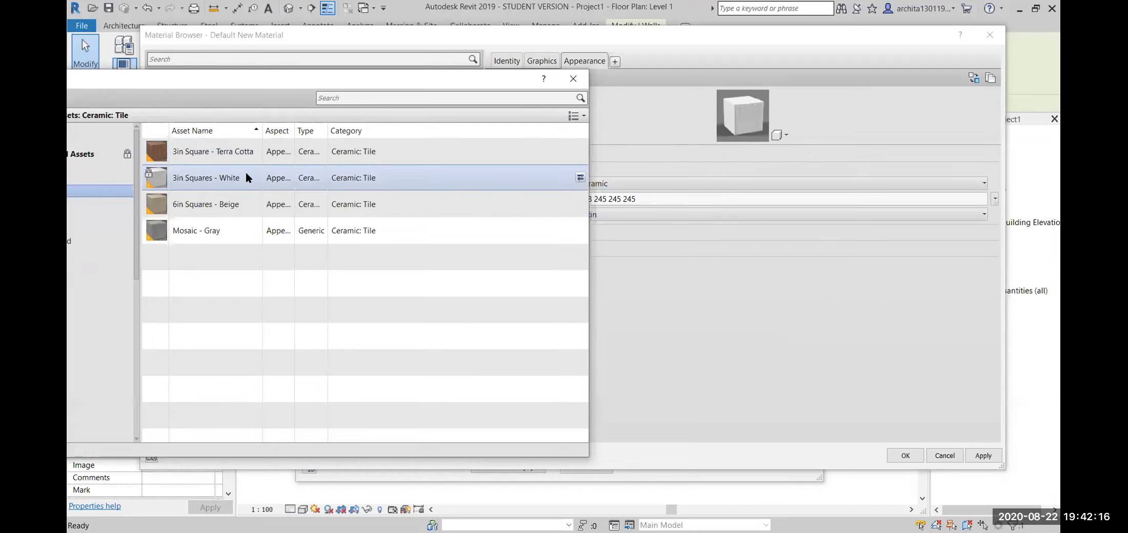
{"action": "left_click", "coordinate": [578, 84]}
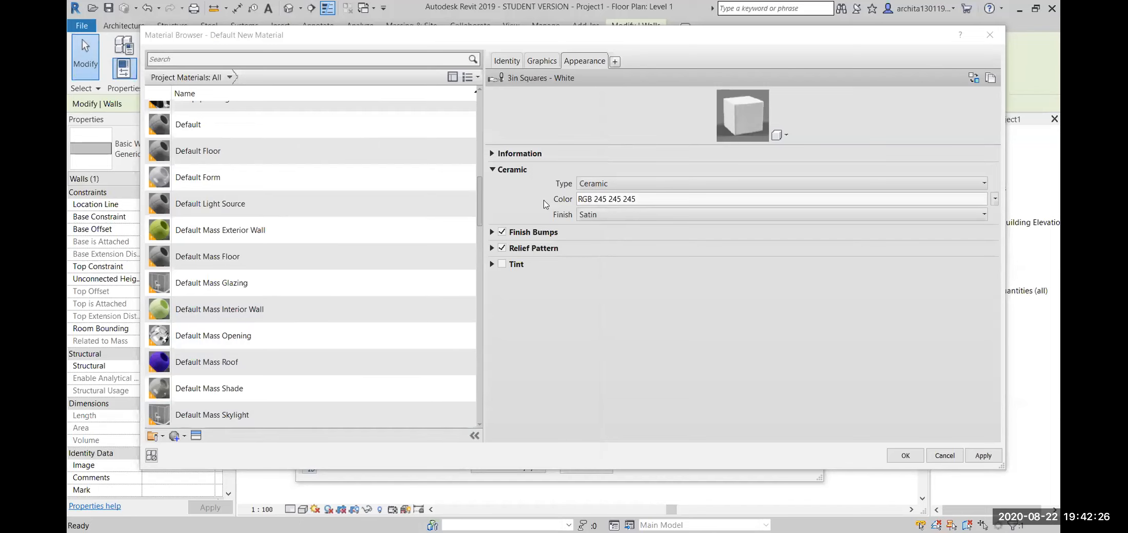
{"action": "scroll", "coordinate": [225, 251], "scroll_direction": "up", "scroll_amount": 3}
{"action": "scroll", "coordinate": [221, 251], "scroll_direction": "up", "scroll_amount": 5}
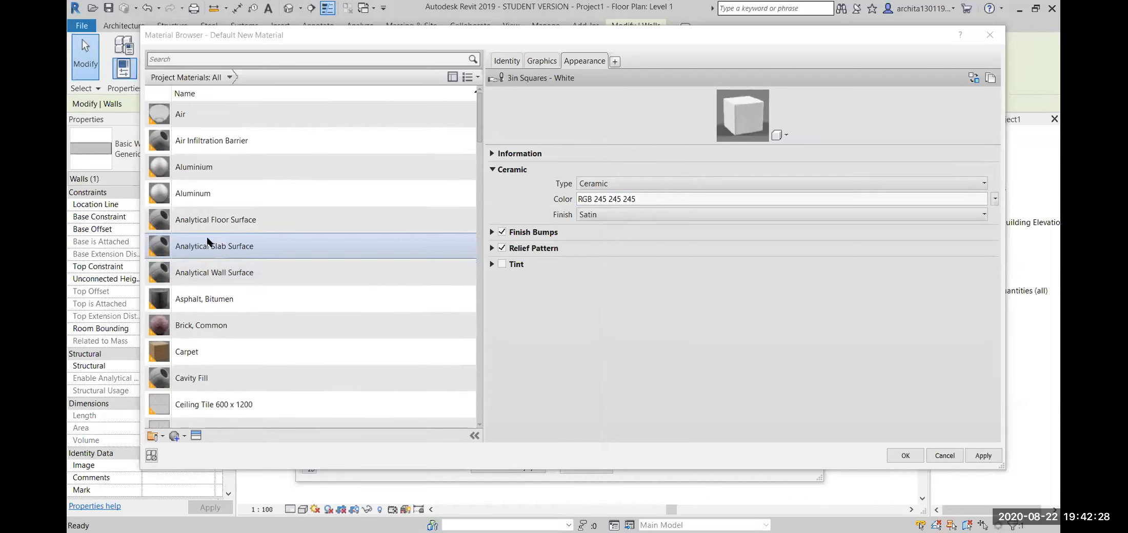
- Assign the Brick, Common material to the wall's Structure [1] layer
{"action": "scroll", "coordinate": [215, 267], "scroll_direction": "down", "scroll_amount": 2}
{"action": "scroll", "coordinate": [195, 251], "scroll_direction": "up", "scroll_amount": 1}
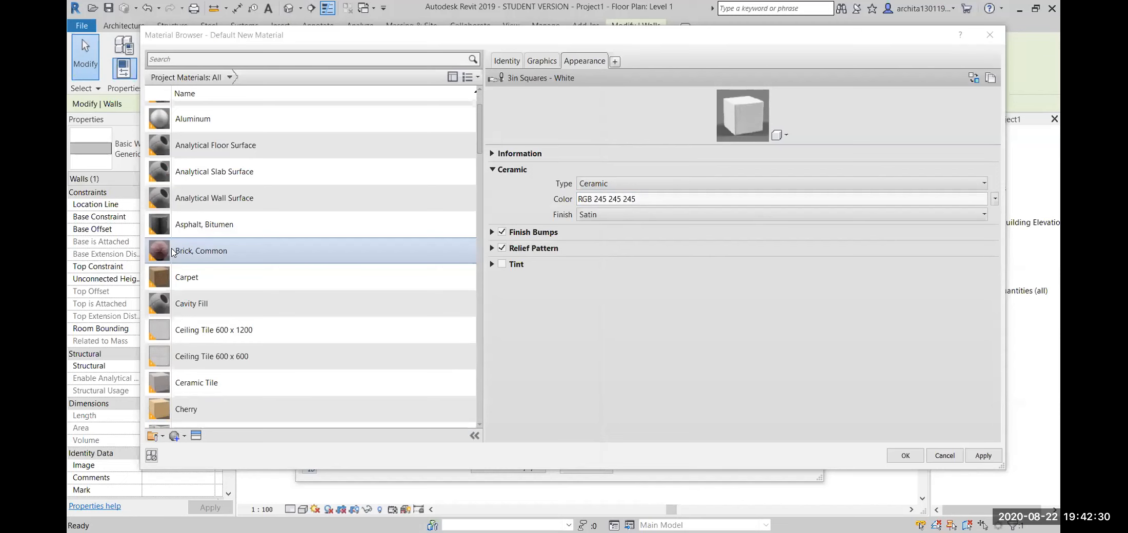
{"action": "left_click", "coordinate": [172, 250]}
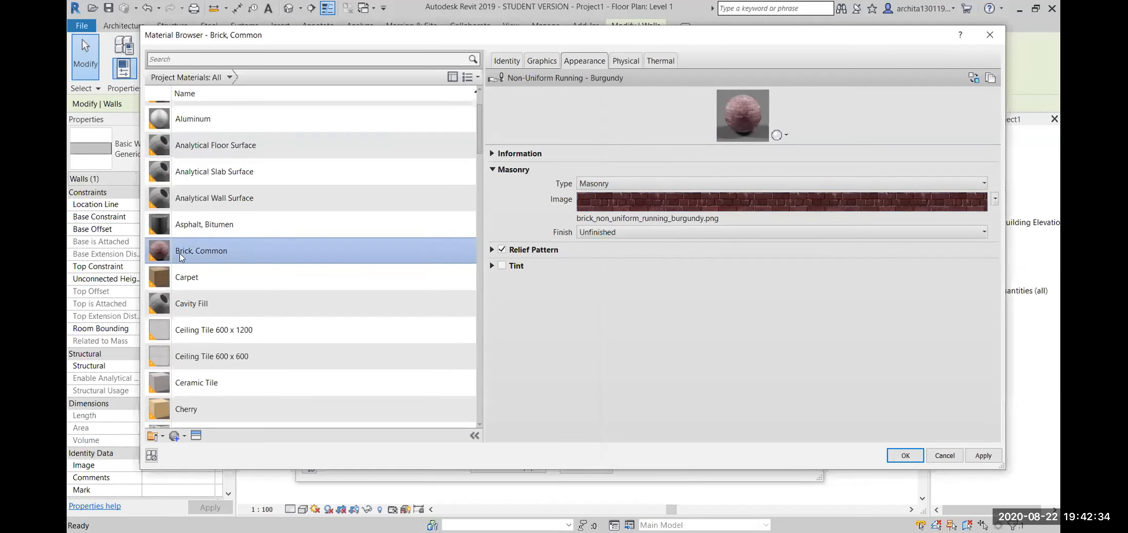
{"action": "left_click", "coordinate": [974, 455]}
{"action": "left_click", "coordinate": [906, 455]}
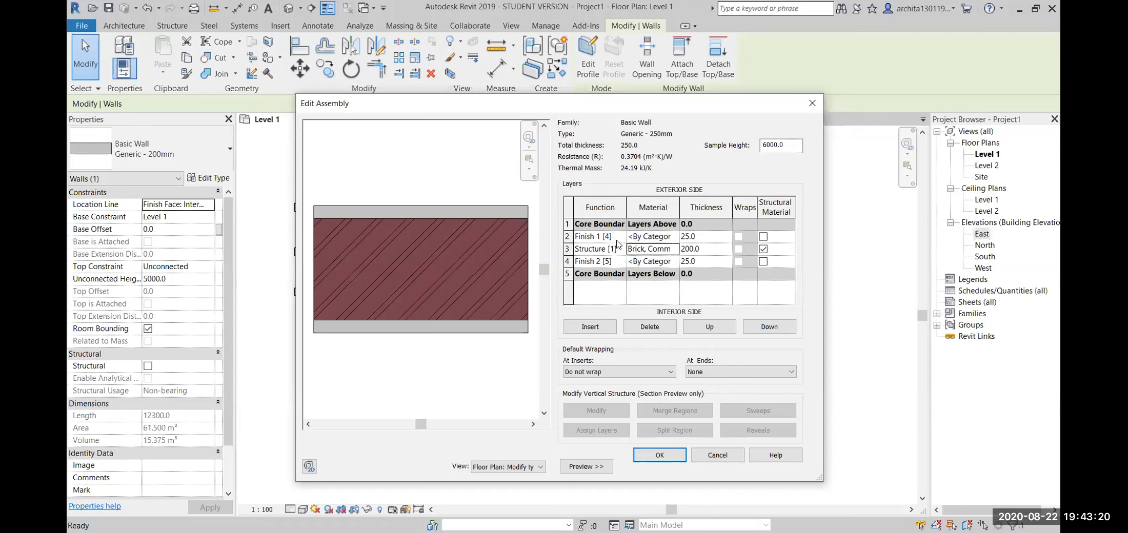
- Move the Finish 2 [5] layer up one row in the wall assembly and back down again
{"action": "left_click", "coordinate": [567, 237]}
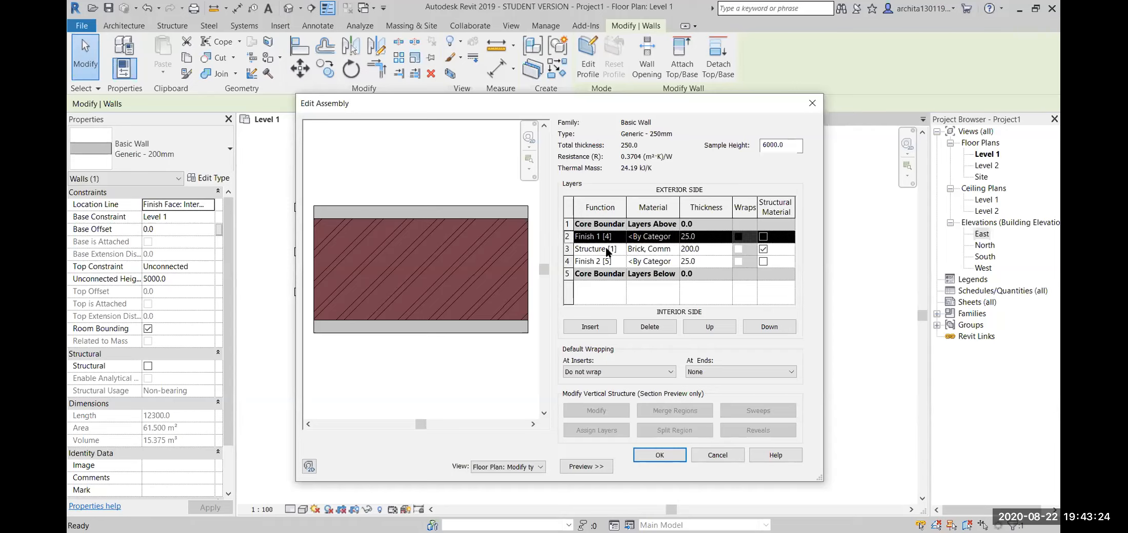
{"action": "left_click", "coordinate": [597, 261]}
{"action": "left_click", "coordinate": [567, 261]}
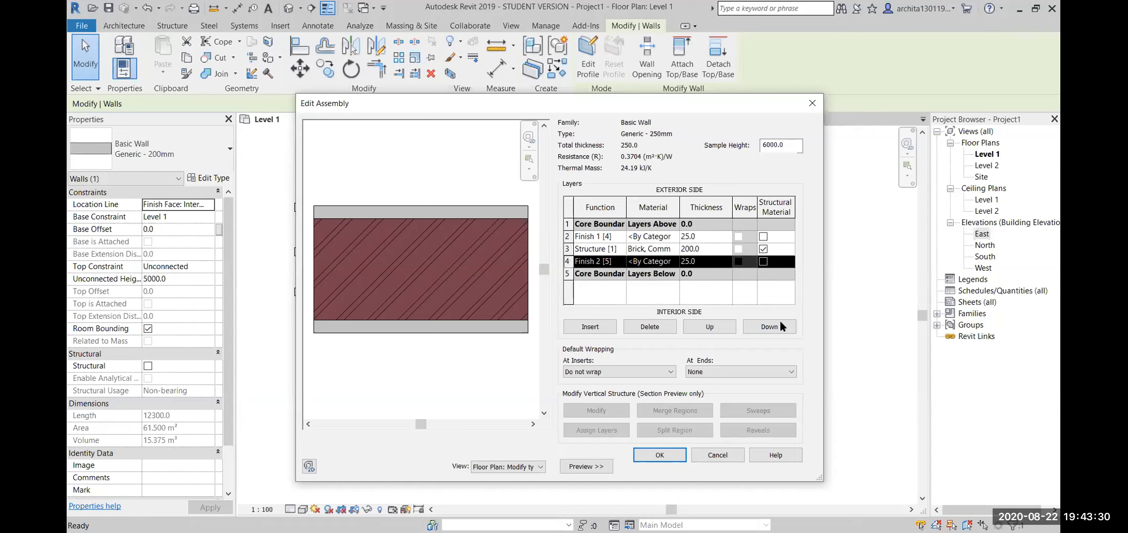
{"action": "left_click", "coordinate": [714, 332]}
{"action": "left_click", "coordinate": [755, 331]}
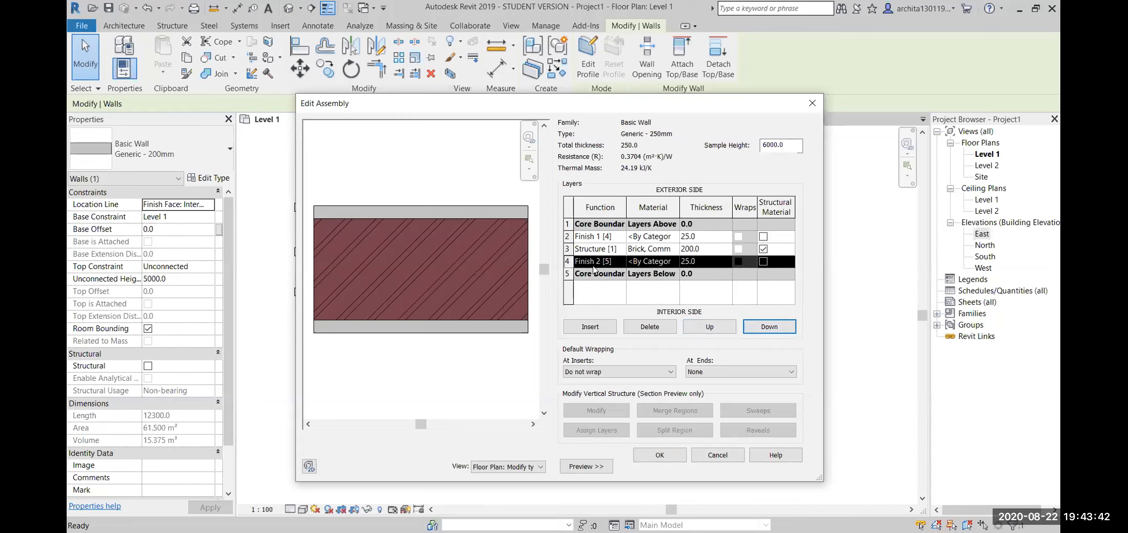
- Assign the Ceramic Tile material to the Finish 1 [4] layer on the wall's exterior side
{"action": "left_click", "coordinate": [667, 239]}
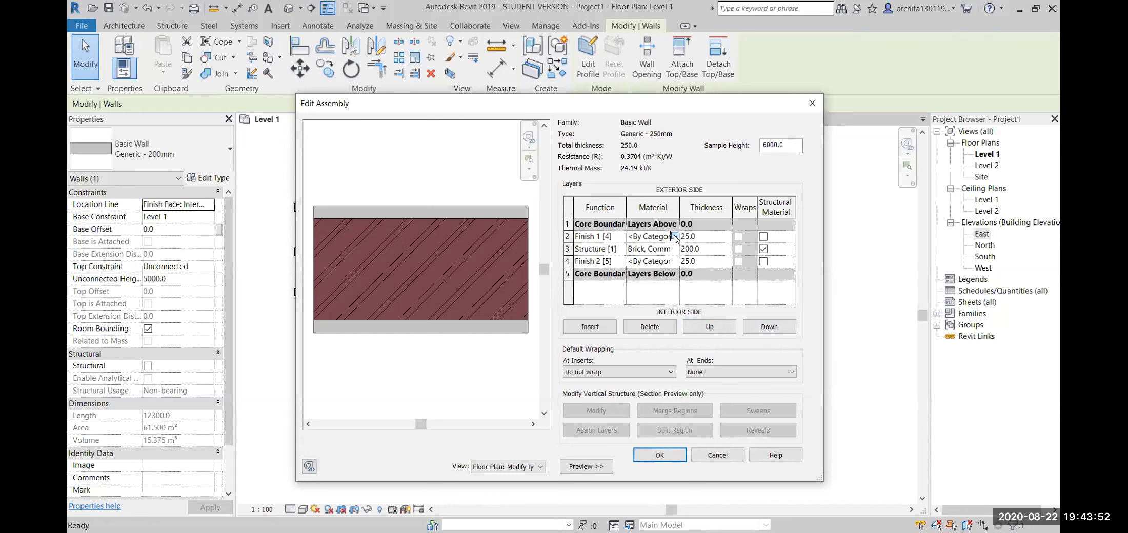
{"action": "left_click", "coordinate": [675, 238]}
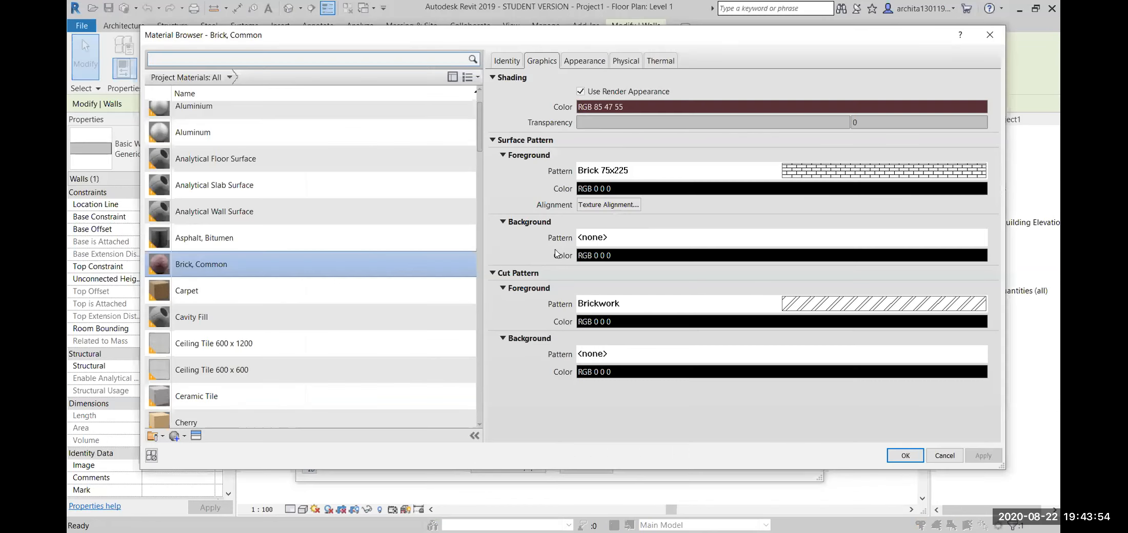
{"action": "scroll", "coordinate": [231, 365], "scroll_direction": "down", "scroll_amount": 1}
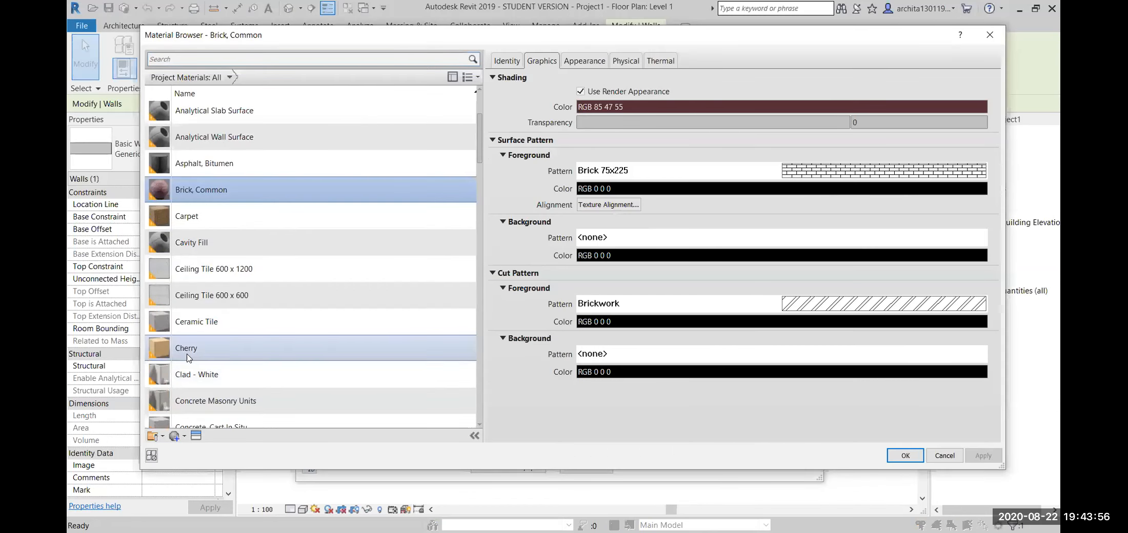
{"action": "left_click", "coordinate": [216, 322]}
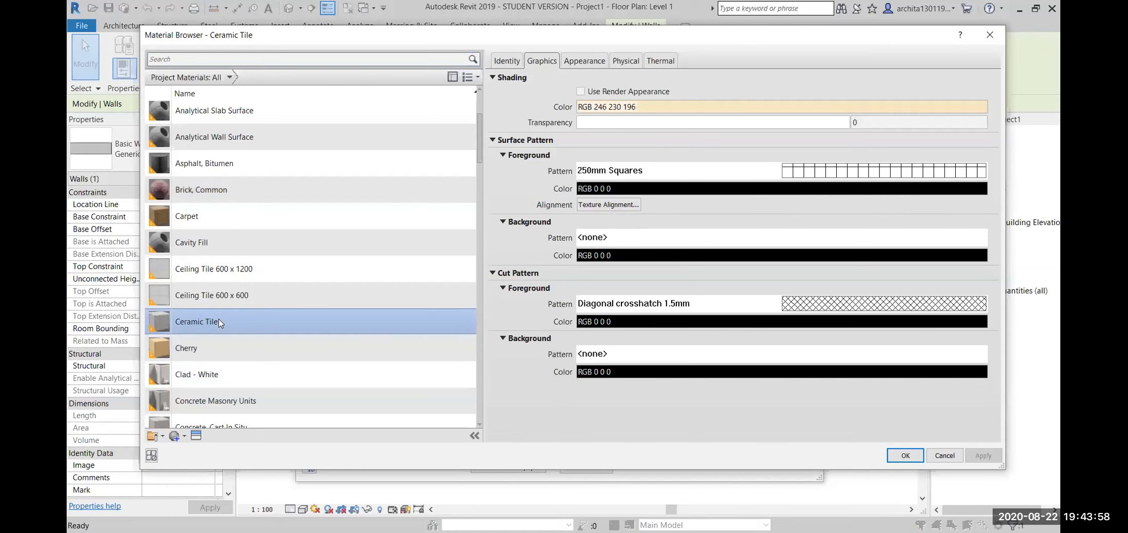
{"action": "left_click", "coordinate": [906, 456]}
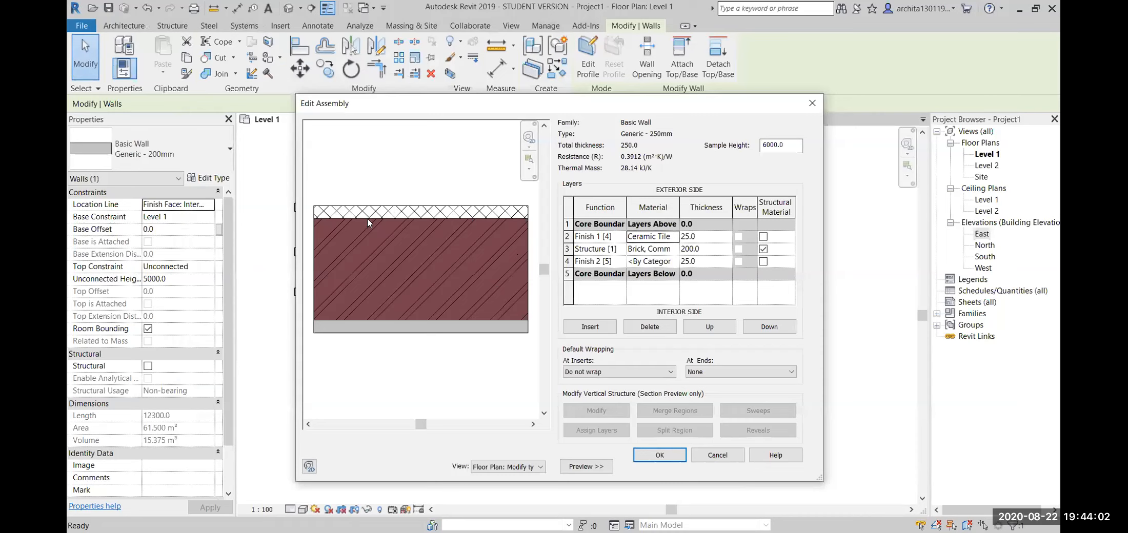
- Assign Ceramic Tile to the Finish 2 [5] layer and accept the assembly and type changes, leaving the wall deselected
{"action": "left_click", "coordinate": [663, 262]}
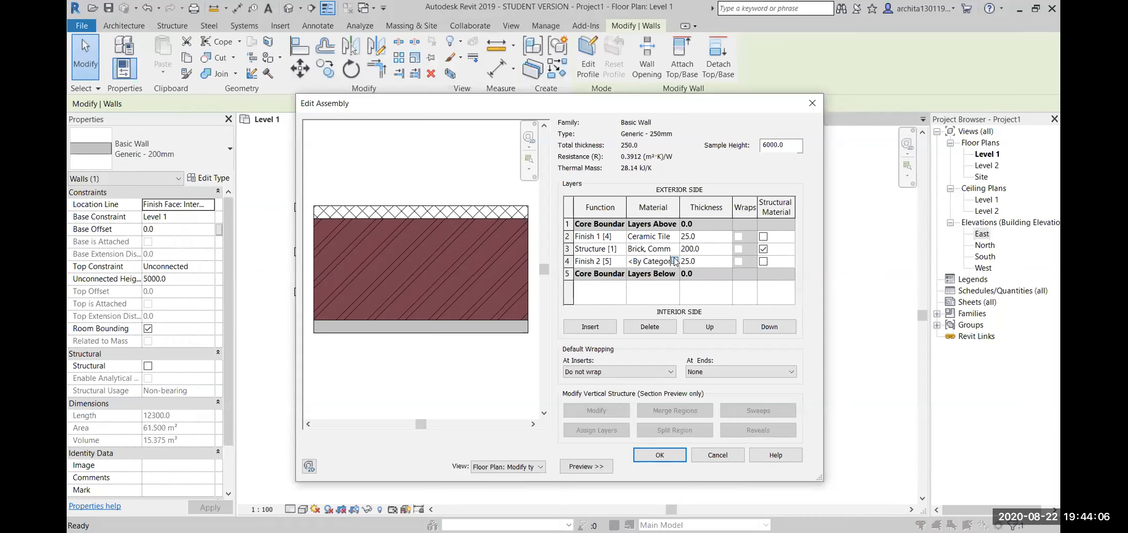
{"action": "left_click", "coordinate": [675, 262]}
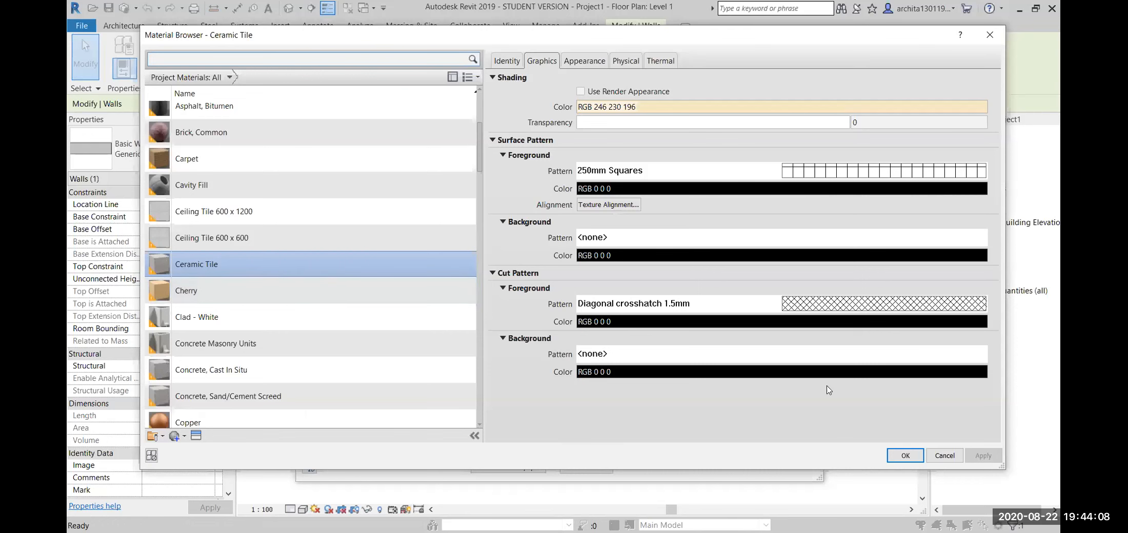
{"action": "left_click", "coordinate": [903, 455]}
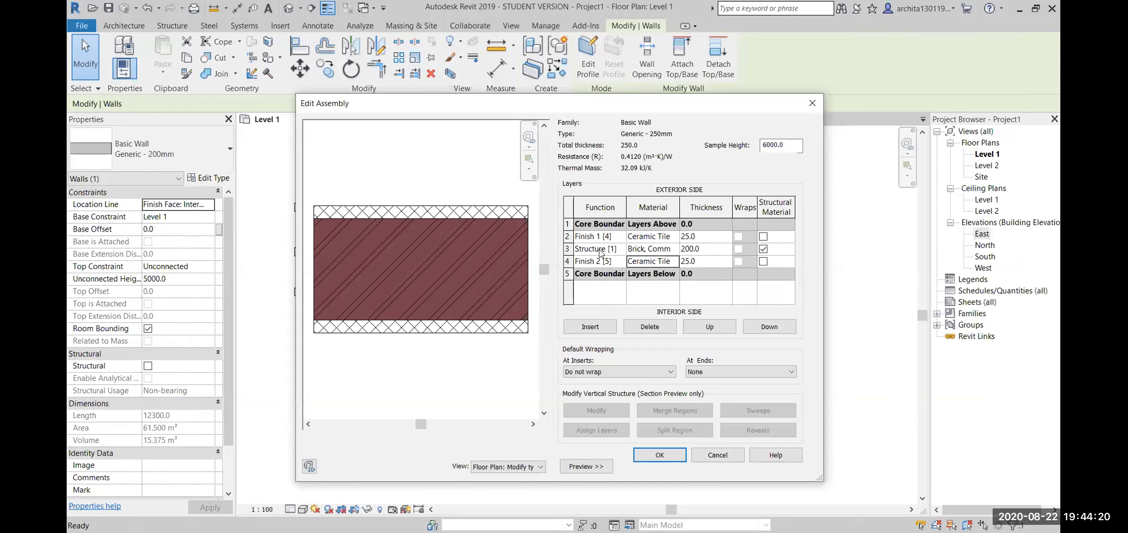
{"action": "left_click", "coordinate": [675, 453]}
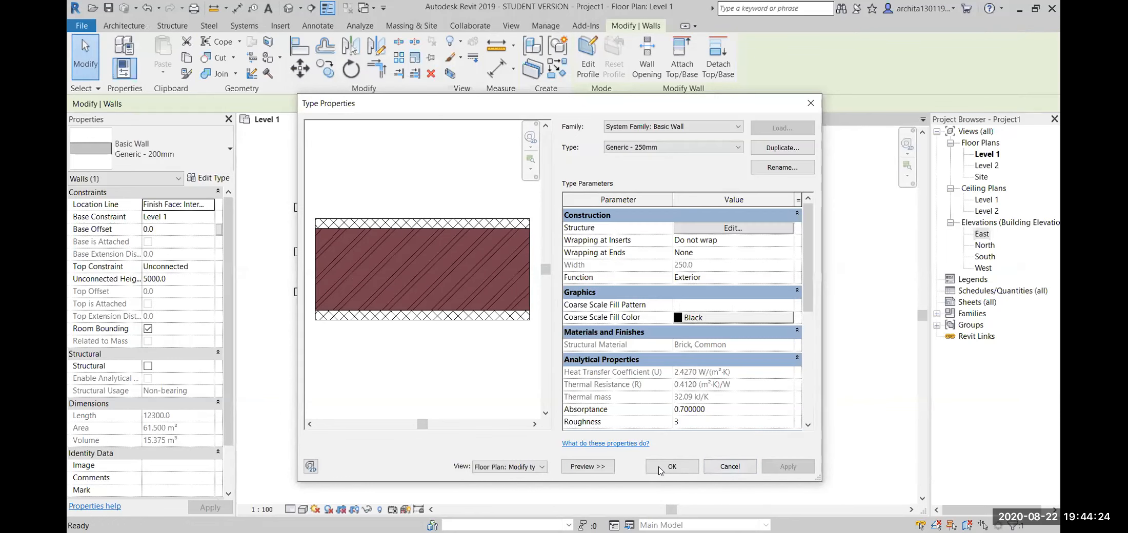
{"action": "left_click", "coordinate": [668, 465]}
{"action": "left_click", "coordinate": [803, 374]}
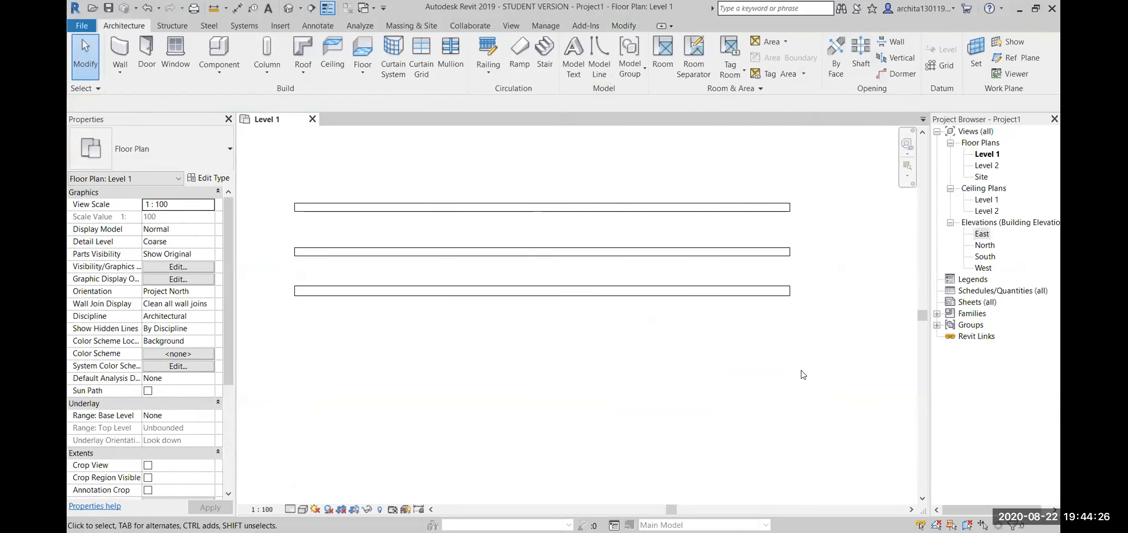
- Set the Level 1 floor plan's detail level to Fine and inspect the layers of the lowest wall
{"action": "scroll", "coordinate": [368, 269], "scroll_direction": "up", "scroll_amount": 1}
{"action": "mouse_move", "coordinate": [585, 392]}
{"action": "middle_mouse_down"}
{"action": "mouse_move", "coordinate": [597, 406]}
{"action": "mouse_move", "coordinate": [586, 402]}
{"action": "middle_mouse_up"}
{"action": "scroll", "coordinate": [581, 395], "scroll_direction": "up", "scroll_amount": 1}
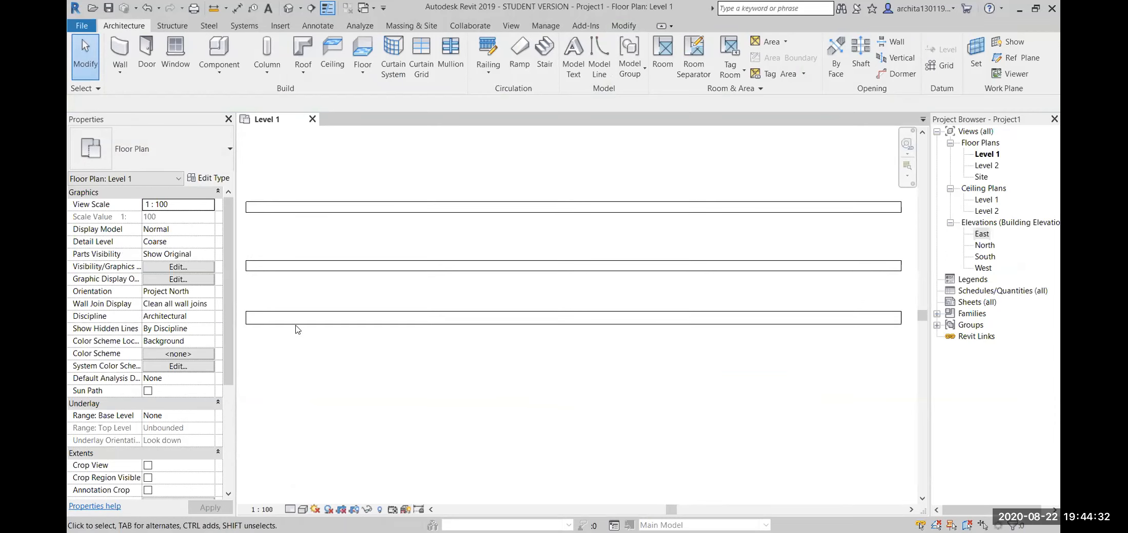
{"action": "middle_click_drag", "start_coordinate": [457, 363], "coordinate": [464, 364]}
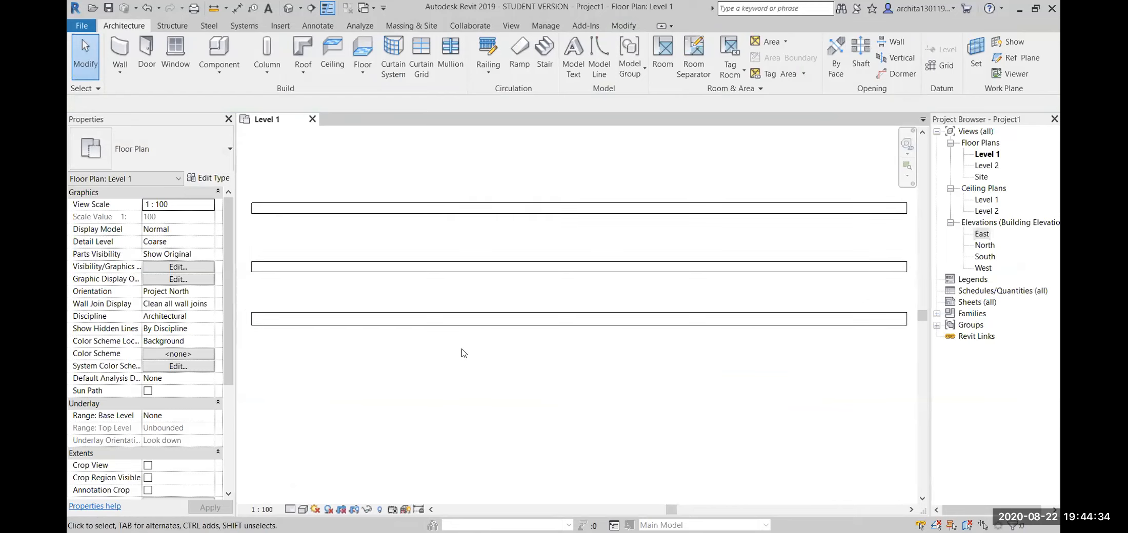
{"action": "left_click", "coordinate": [288, 510]}
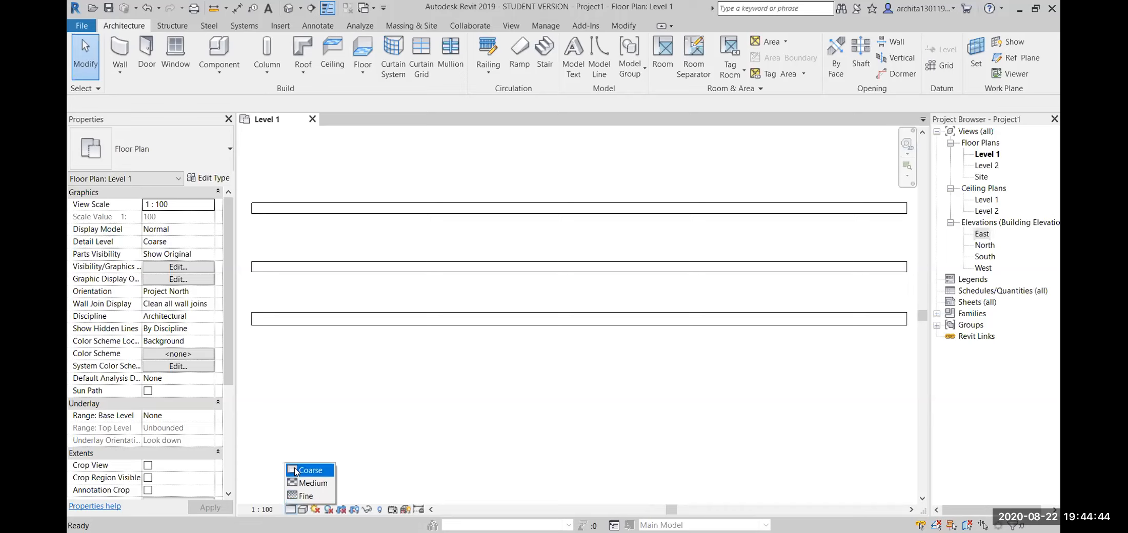
{"action": "left_click", "coordinate": [303, 496]}
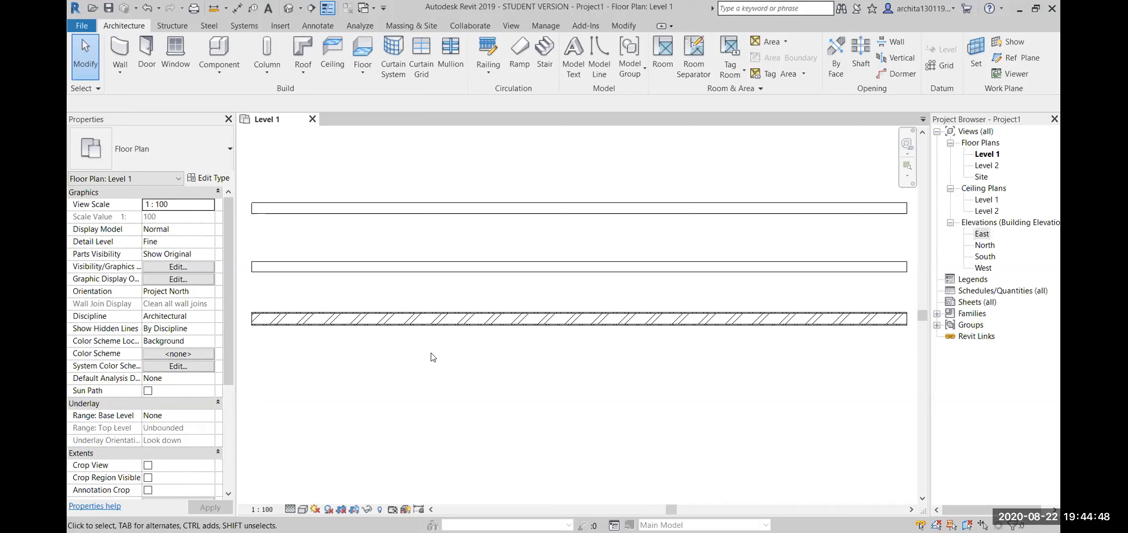
{"action": "scroll", "coordinate": [432, 358], "scroll_direction": "up", "scroll_amount": 5}
{"action": "scroll", "coordinate": [424, 310], "scroll_direction": "up", "scroll_amount": 3}
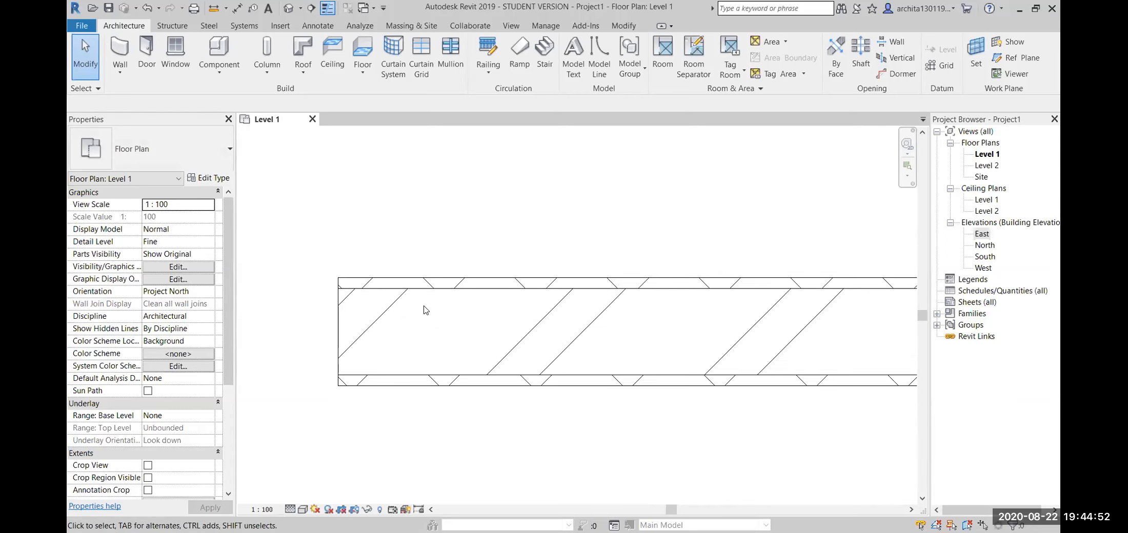
{"action": "scroll", "coordinate": [424, 309], "scroll_direction": "down", "scroll_amount": 4}
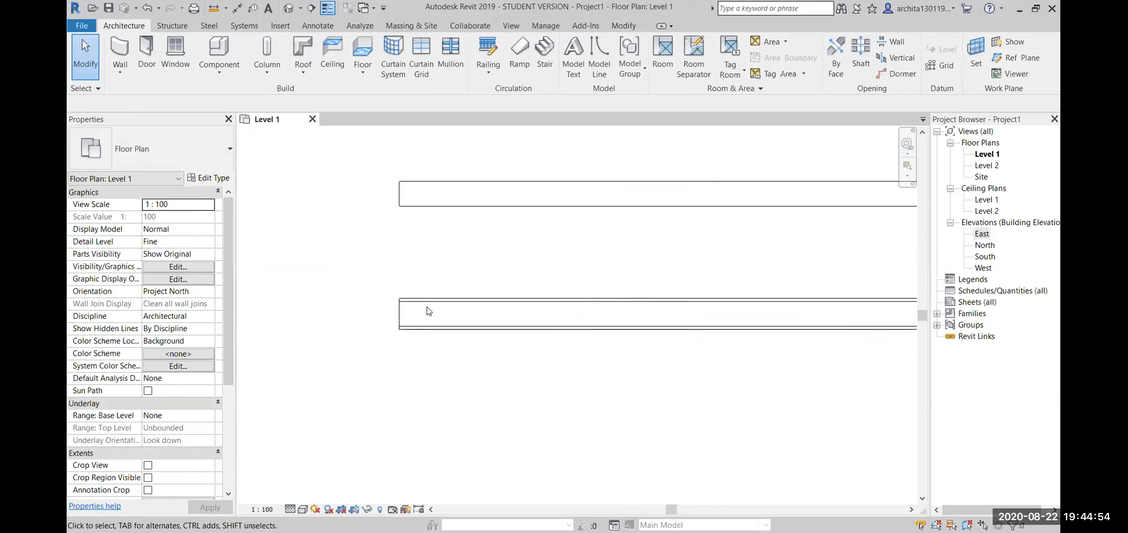
{"action": "scroll", "coordinate": [542, 313], "scroll_direction": "down", "scroll_amount": 1}
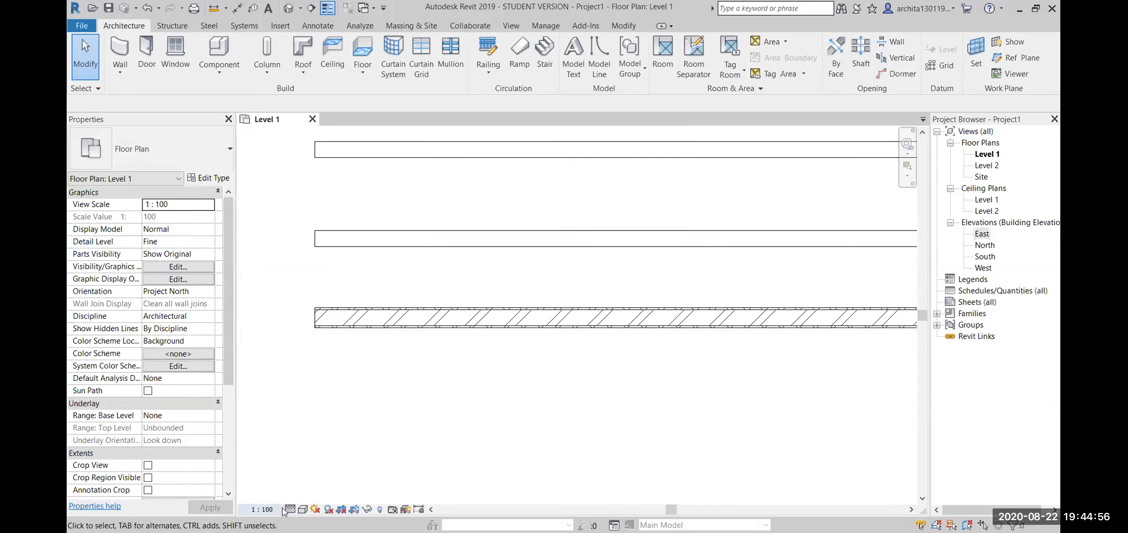
- Switch the floor plan's detail level to Coarse and back to Fine to compare the wall display
{"action": "left_click", "coordinate": [290, 509]}
{"action": "left_click", "coordinate": [291, 476]}
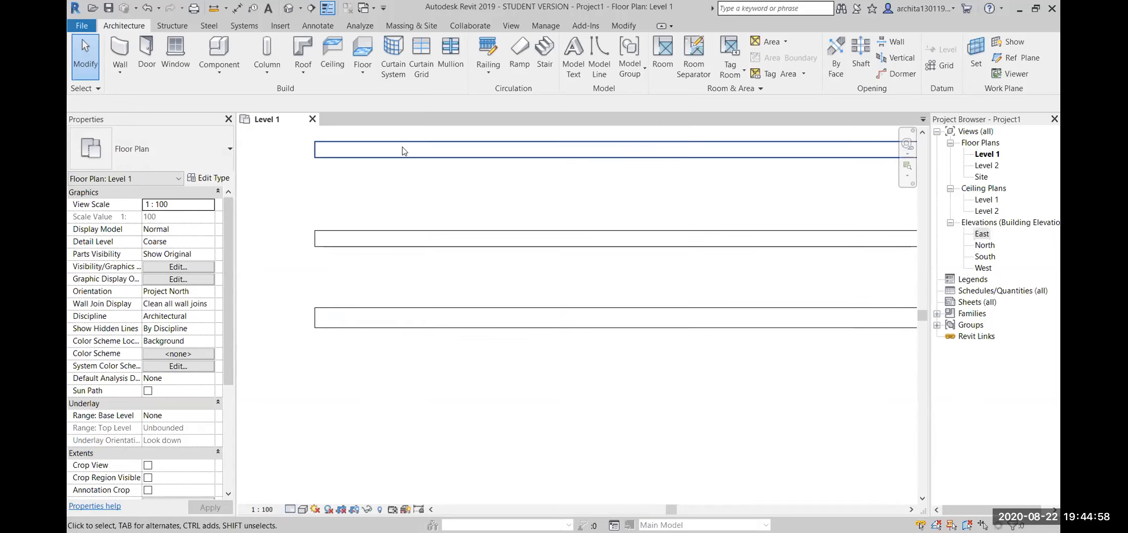
{"action": "left_click", "coordinate": [291, 509]}
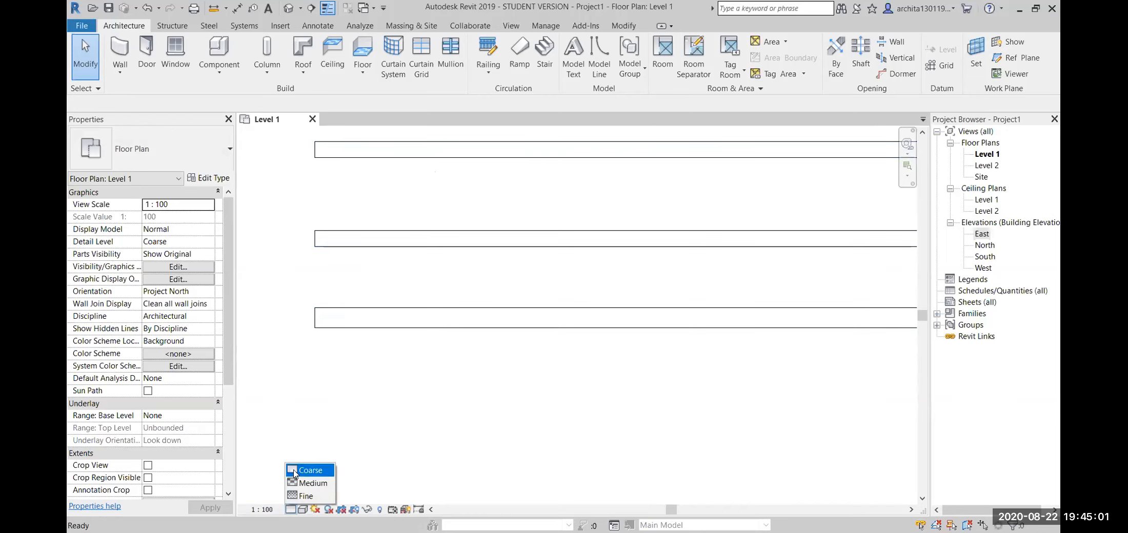
{"action": "left_click", "coordinate": [299, 496]}
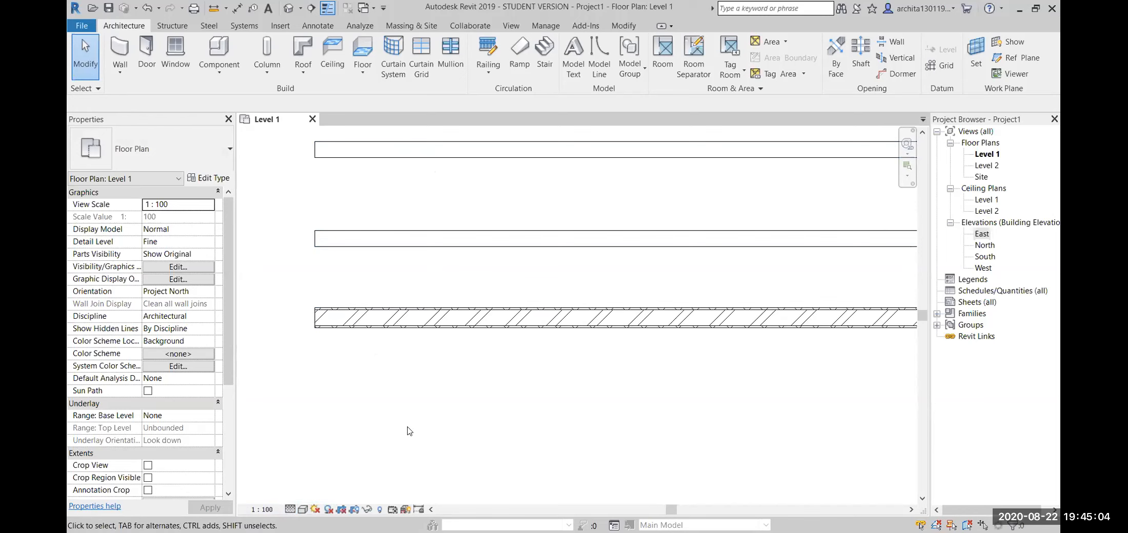
- Examine the cut patterns of the layered wall's brick core and tile finishes at Fine detail
{"action": "scroll", "coordinate": [410, 431], "scroll_direction": "down", "scroll_amount": 2}
{"action": "scroll", "coordinate": [598, 437], "scroll_direction": "down", "scroll_amount": 2}
{"action": "mouse_move", "coordinate": [598, 437]}
{"action": "middle_mouse_down"}
{"action": "mouse_move", "coordinate": [561, 418]}
{"action": "mouse_move", "coordinate": [532, 365]}
{"action": "mouse_move", "coordinate": [491, 370]}
{"action": "middle_mouse_up"}
{"action": "scroll", "coordinate": [531, 365], "scroll_direction": "up", "scroll_amount": 1}
{"action": "scroll", "coordinate": [531, 369], "scroll_direction": "up", "scroll_amount": 1}
{"action": "scroll", "coordinate": [491, 370], "scroll_direction": "up", "scroll_amount": 1}
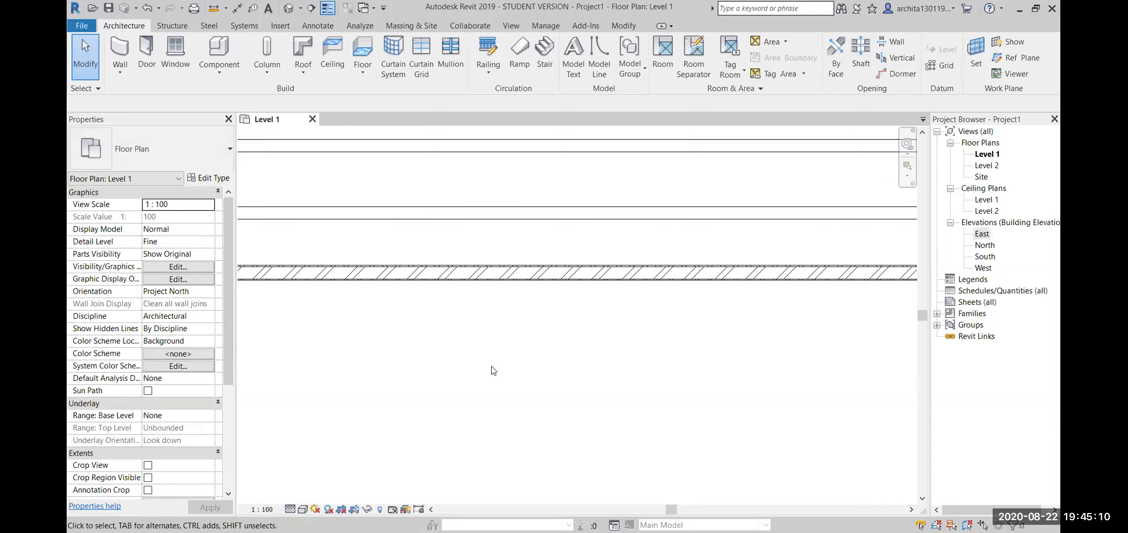
{"action": "middle_click_drag", "start_coordinate": [329, 321], "coordinate": [509, 355]}
{"action": "scroll", "coordinate": [354, 303], "scroll_direction": "up", "scroll_amount": 5}
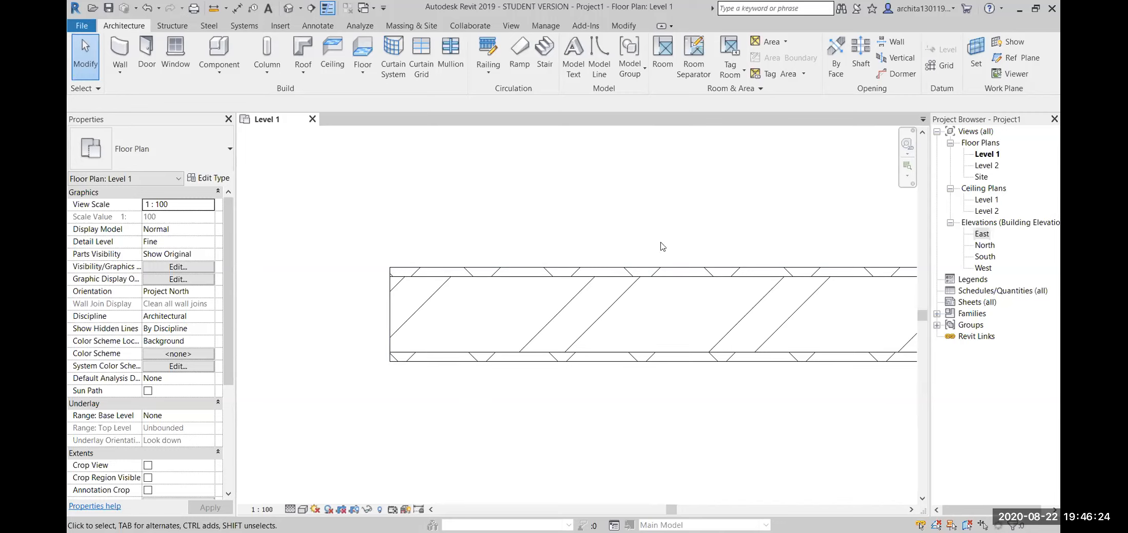
{"action": "scroll", "coordinate": [262, 305], "scroll_direction": "up", "scroll_amount": 2}
{"action": "mouse_move", "coordinate": [326, 287]}
{"action": "middle_mouse_down"}
{"action": "mouse_move", "coordinate": [407, 288]}
{"action": "mouse_move", "coordinate": [476, 273]}
{"action": "middle_mouse_up"}
- Set the floor plan's detail level to Medium, dismiss the save reminder, and compare how the walls display
{"action": "left_click", "coordinate": [302, 509]}
{"action": "left_click", "coordinate": [308, 495]}
{"action": "left_click", "coordinate": [290, 509]}
{"action": "left_click", "coordinate": [304, 483]}
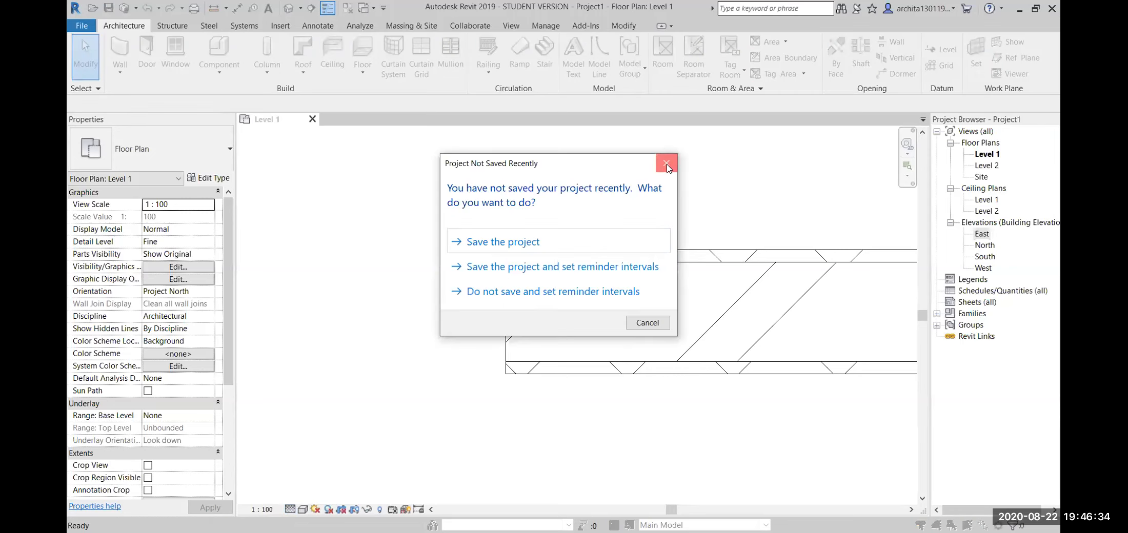
{"action": "left_click", "coordinate": [667, 166]}
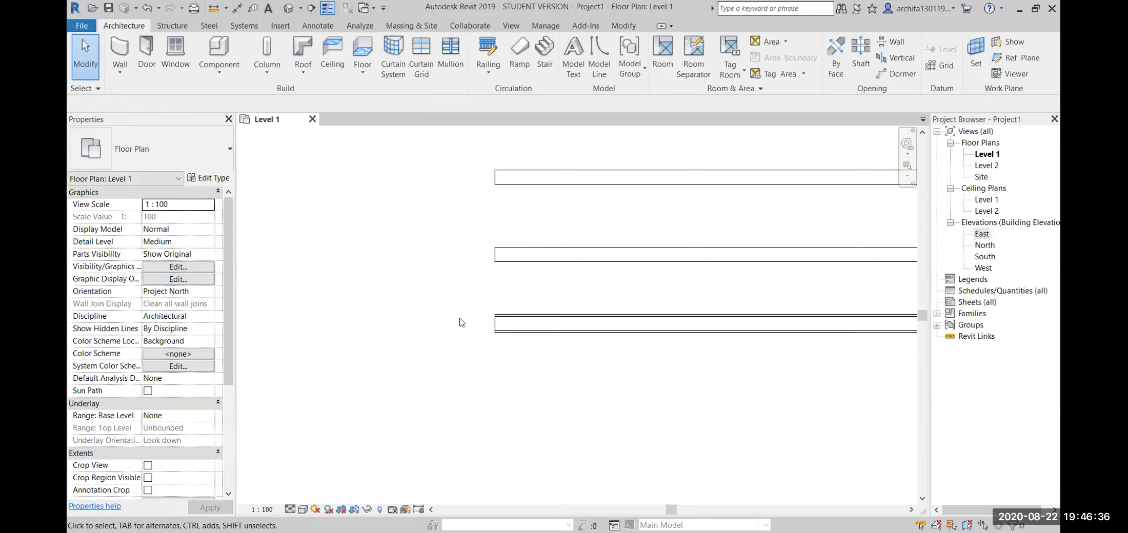
{"action": "scroll", "coordinate": [467, 377], "scroll_direction": "down", "scroll_amount": 2}
{"action": "middle_click_drag", "start_coordinate": [717, 370], "coordinate": [623, 332]}
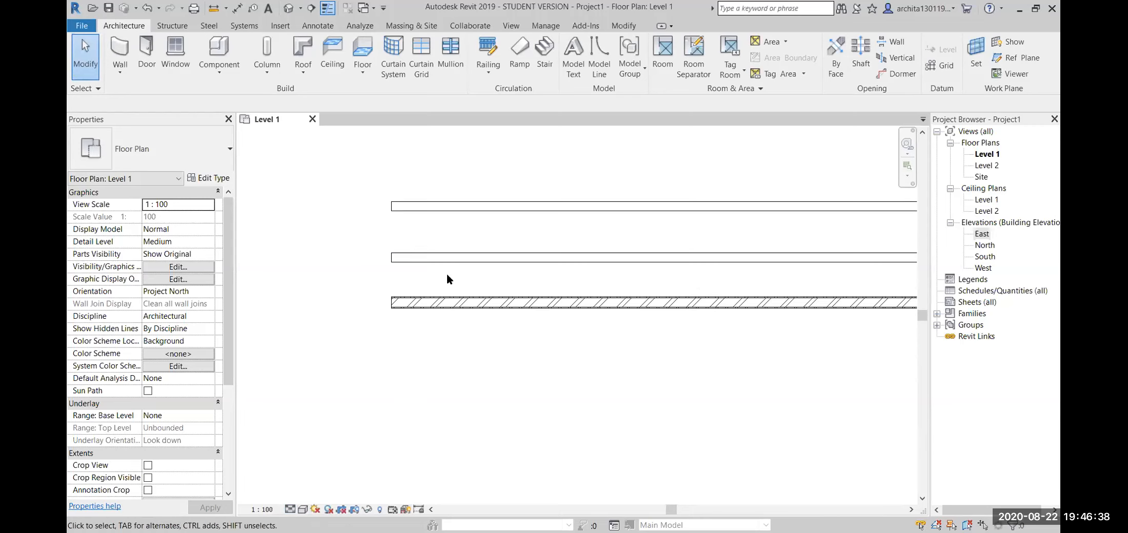
{"action": "scroll", "coordinate": [430, 319], "scroll_direction": "up", "scroll_amount": 2}
{"action": "scroll", "coordinate": [376, 304], "scroll_direction": "up", "scroll_amount": 2}
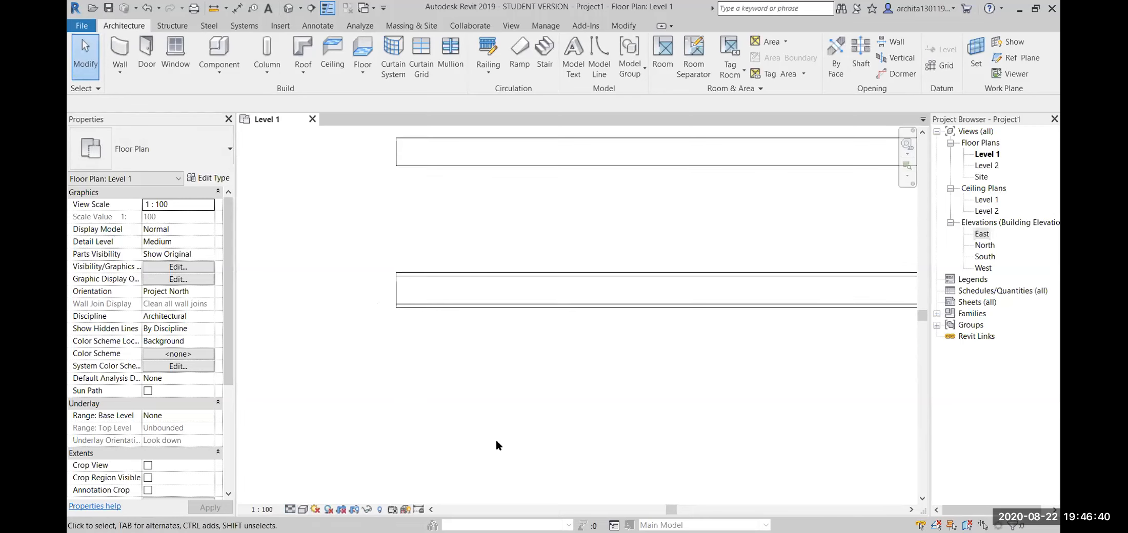
{"action": "scroll", "coordinate": [594, 445], "scroll_direction": "down", "scroll_amount": 3}
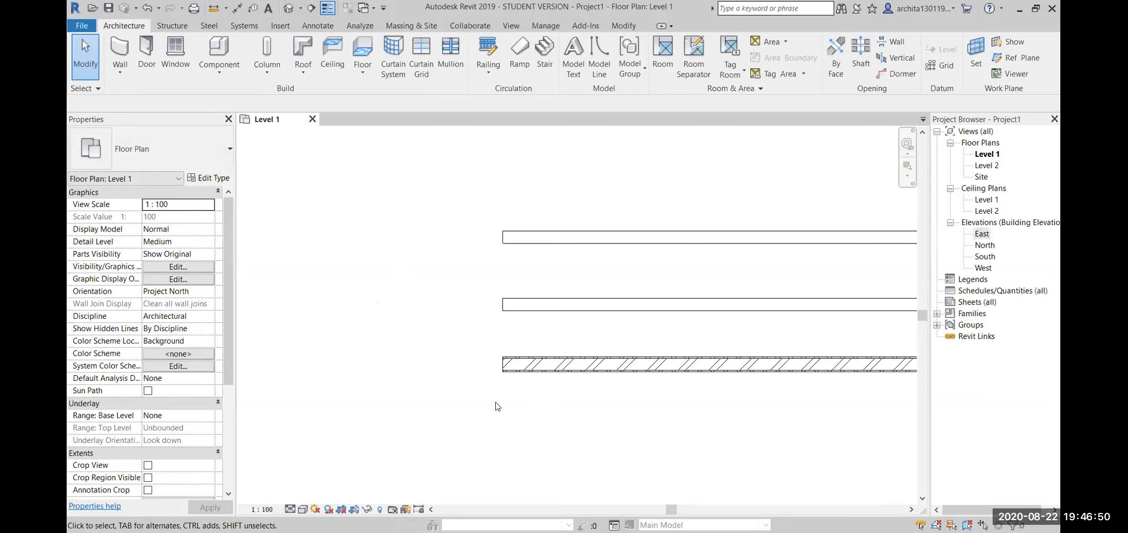
- Set the floor plan's detail level to Fine and inspect the layers at the lowest wall's end
{"action": "left_click", "coordinate": [290, 509]}
{"action": "left_click", "coordinate": [308, 494]}
{"action": "scroll", "coordinate": [608, 388], "scroll_direction": "down", "scroll_amount": 2}
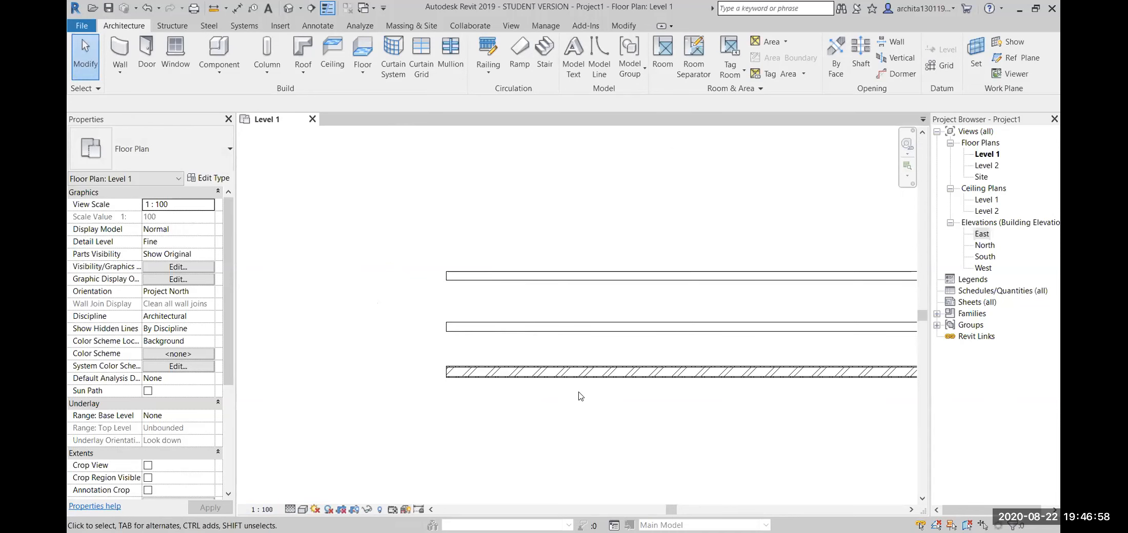
{"action": "left_click", "coordinate": [291, 510]}
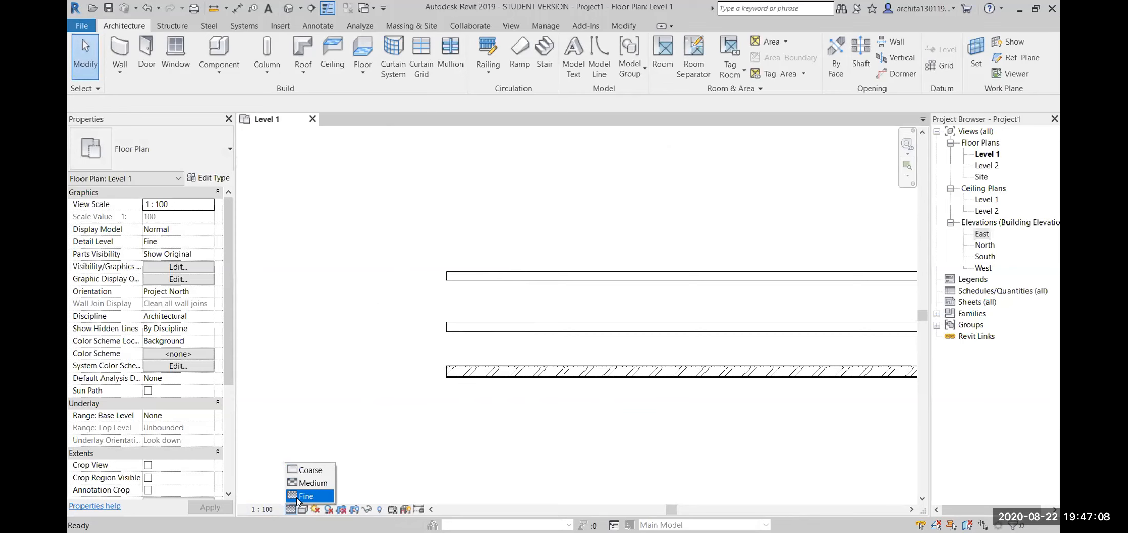
{"action": "left_click", "coordinate": [298, 496]}
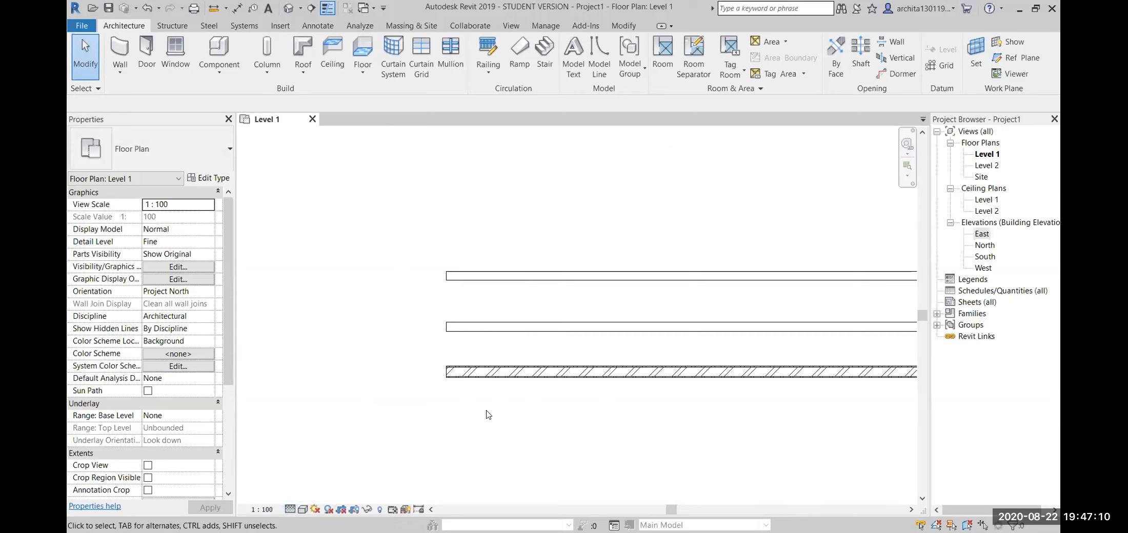
{"action": "scroll", "coordinate": [418, 379], "scroll_direction": "up", "scroll_amount": 2}
{"action": "scroll", "coordinate": [416, 378], "scroll_direction": "up", "scroll_amount": 3}
{"action": "mouse_move", "coordinate": [577, 421]}
{"action": "middle_mouse_down"}
{"action": "mouse_move", "coordinate": [559, 423]}
{"action": "mouse_move", "coordinate": [621, 420]}
{"action": "middle_mouse_up"}
{"action": "scroll", "coordinate": [621, 420], "scroll_direction": "down", "scroll_amount": 4}
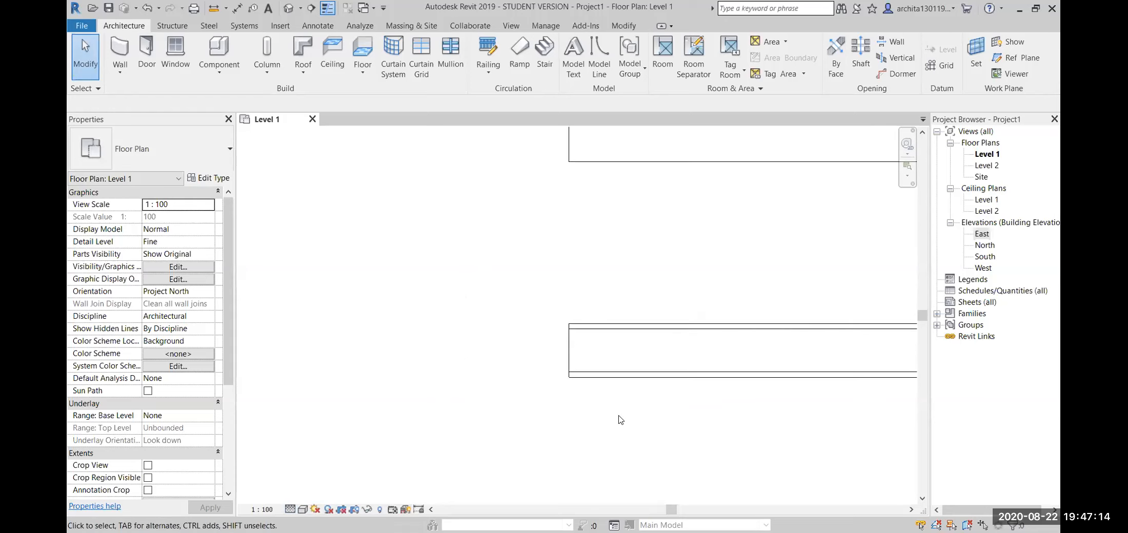
{"action": "mouse_move", "coordinate": [882, 415]}
{"action": "middle_mouse_down"}
{"action": "mouse_move", "coordinate": [698, 415]}
{"action": "mouse_move", "coordinate": [567, 389]}
{"action": "middle_mouse_up"}
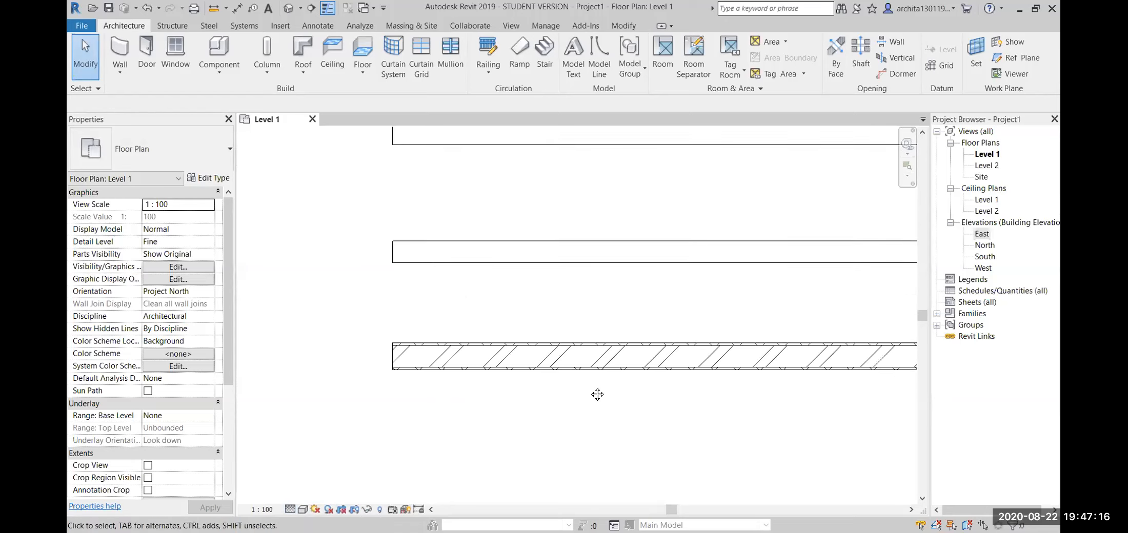
- Toggle Thin Lines off and back on to compare line weights, and examine the layered wall's cut patterns
{"action": "left_click", "coordinate": [326, 8]}
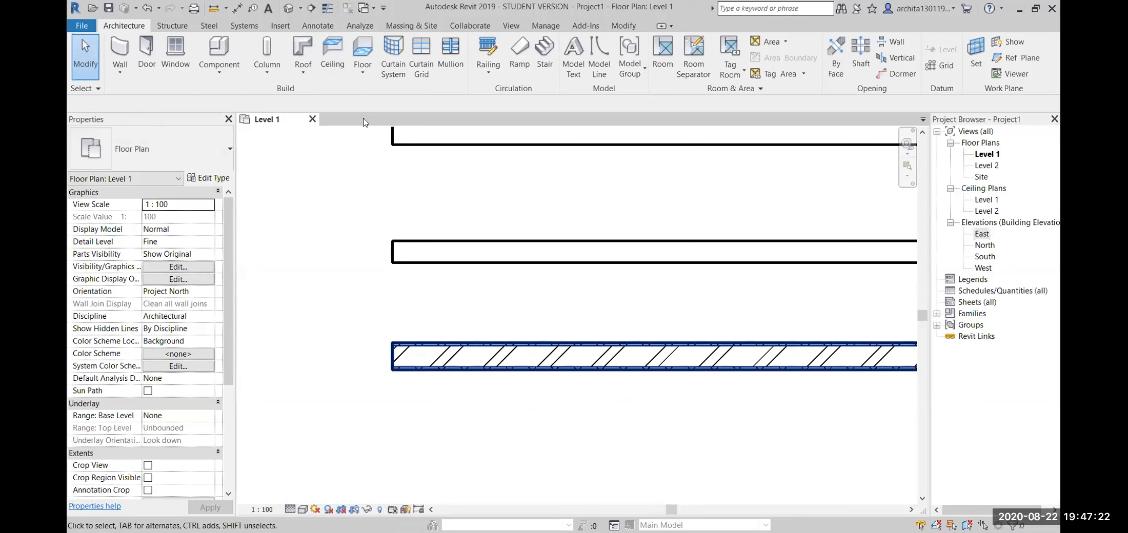
{"action": "left_click", "coordinate": [327, 8]}
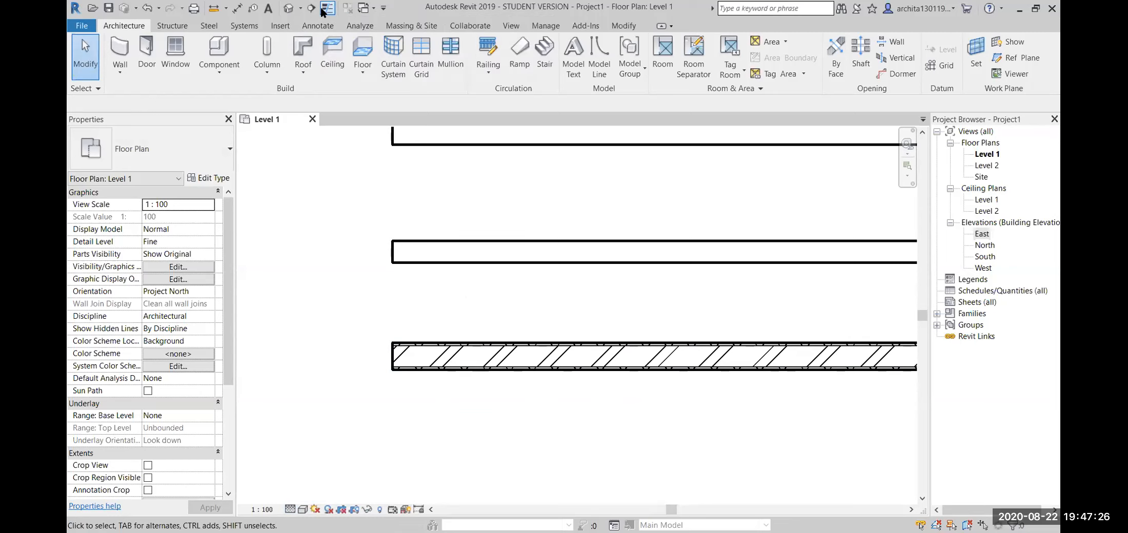
{"action": "scroll", "coordinate": [396, 396], "scroll_direction": "up", "scroll_amount": 3}
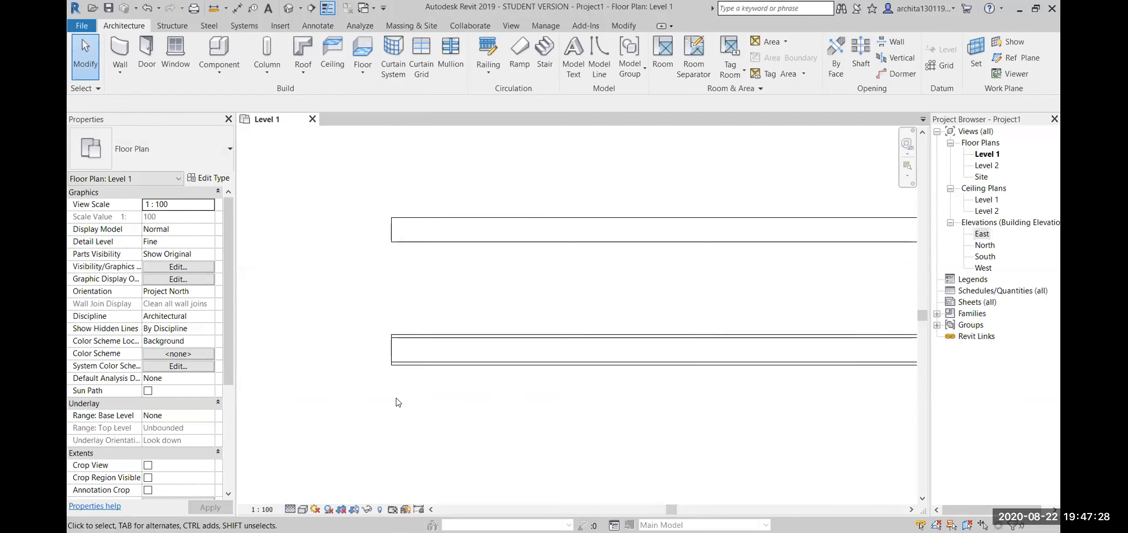
{"action": "middle_click_drag", "start_coordinate": [413, 408], "coordinate": [491, 396]}
{"action": "scroll", "coordinate": [458, 386], "scroll_direction": "up", "scroll_amount": 2}
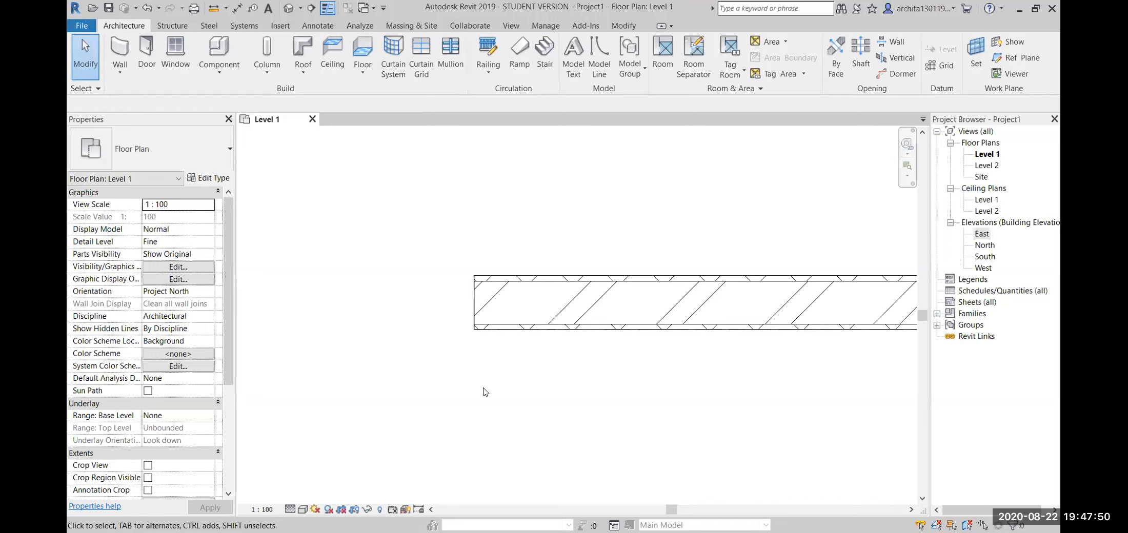
{"action": "scroll", "coordinate": [526, 211], "scroll_direction": "down", "scroll_amount": 2}
{"action": "middle_click_drag", "start_coordinate": [718, 313], "coordinate": [593, 356]}
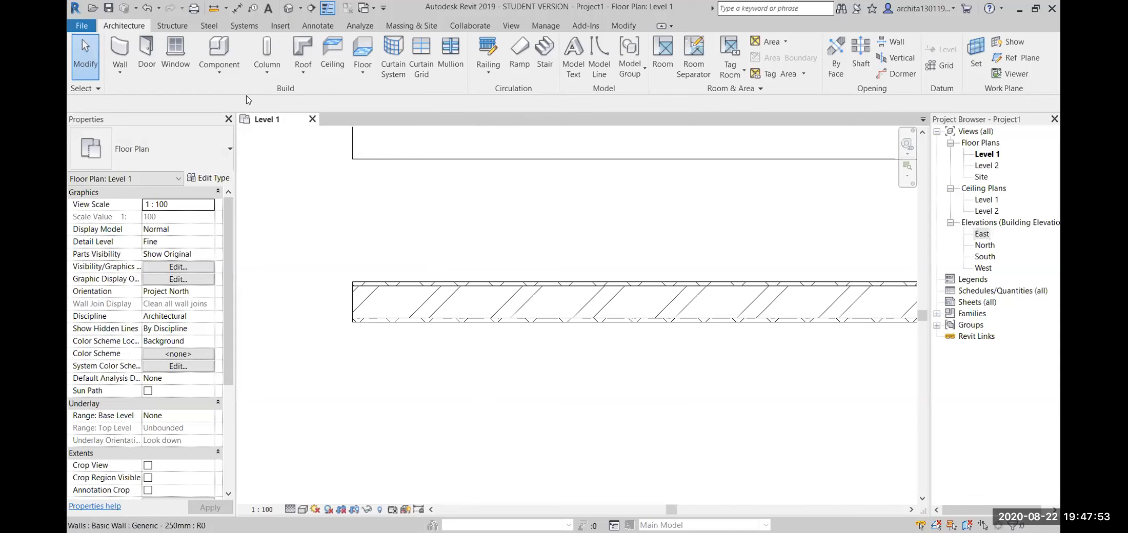
- Open the default 3D view and frame the three parallel walls
{"action": "left_click", "coordinate": [289, 9]}
{"action": "scroll", "coordinate": [643, 474], "scroll_direction": "up", "scroll_amount": 5}
{"action": "middle_click_drag", "start_coordinate": [643, 475], "coordinate": [669, 472]}
{"action": "scroll", "coordinate": [664, 465], "scroll_direction": "up", "scroll_amount": 1}
{"action": "scroll", "coordinate": [643, 308], "scroll_direction": "down", "scroll_amount": 2}
{"action": "middle_click_drag", "start_coordinate": [348, 157], "coordinate": [489, 282]}
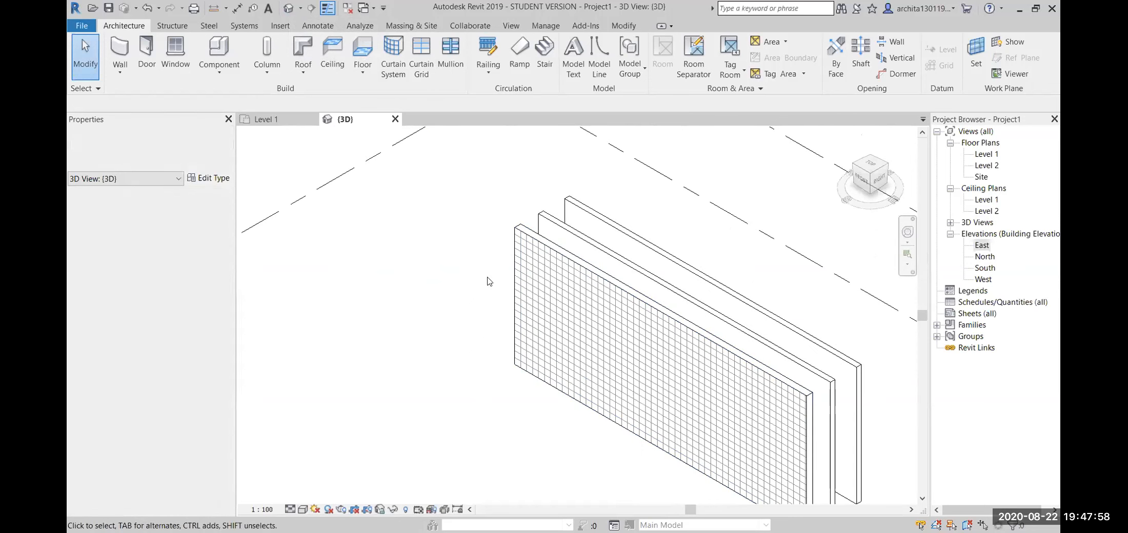
{"action": "middle_click_drag", "start_coordinate": [555, 376], "coordinate": [435, 348]}
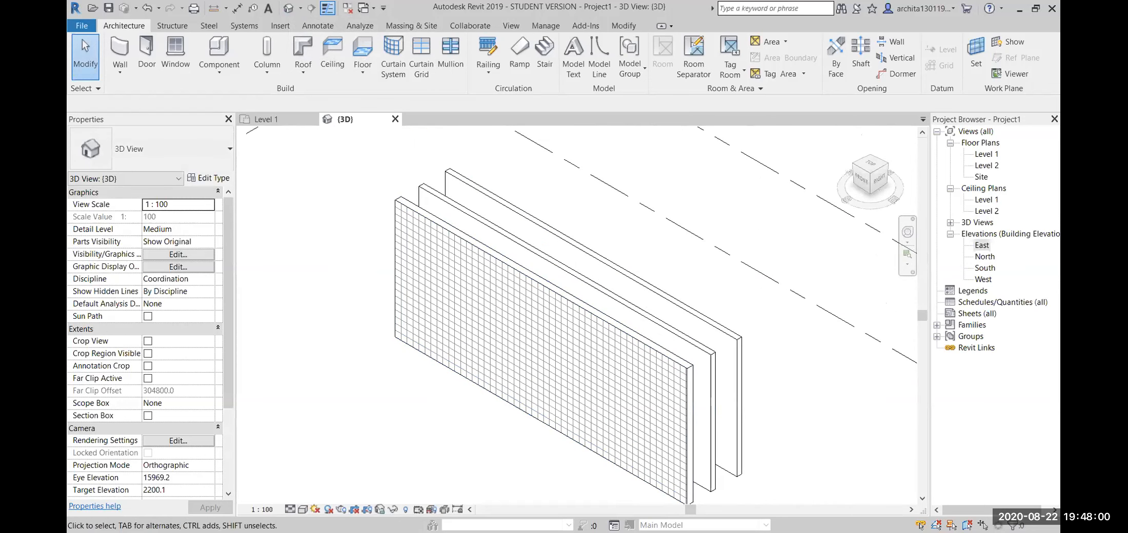
- Set the 3D view's visual style to Shaded and examine the tile pattern on the layered wall's faces
{"action": "left_click", "coordinate": [302, 510]}
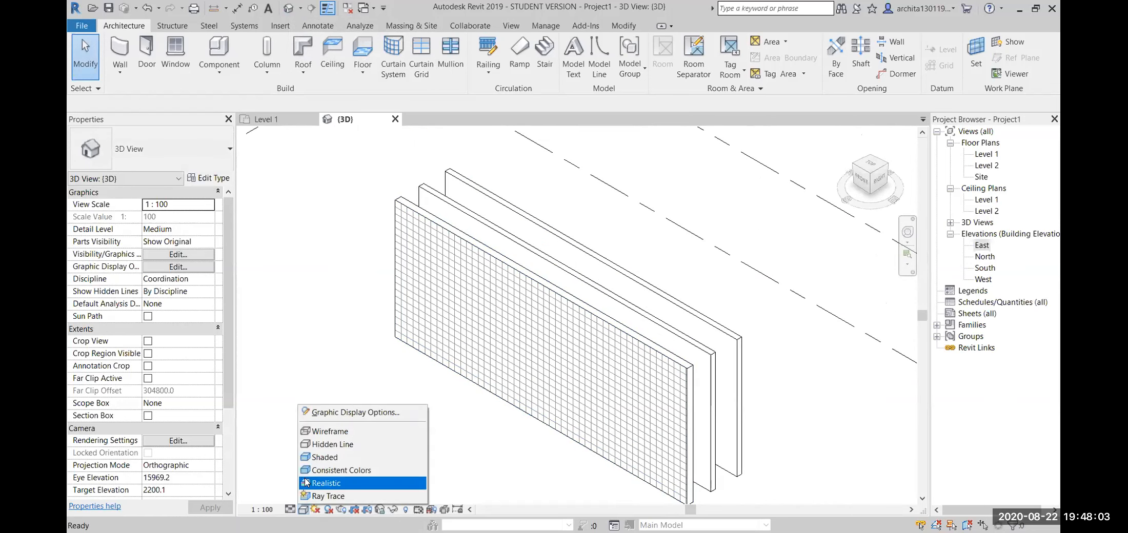
{"action": "left_click", "coordinate": [325, 457]}
{"action": "scroll", "coordinate": [623, 500], "scroll_direction": "up", "scroll_amount": 5}
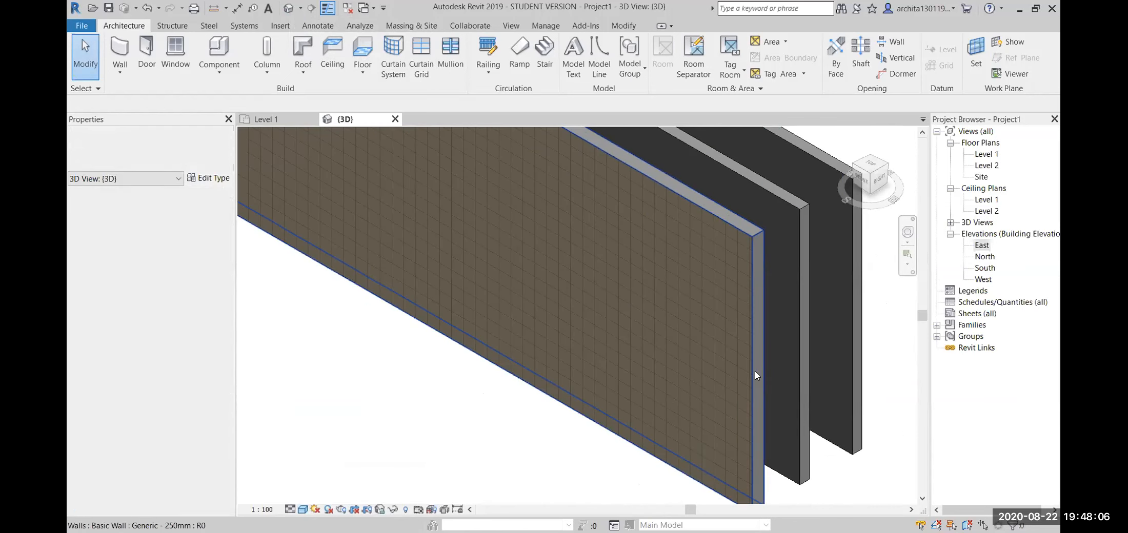
{"action": "scroll", "coordinate": [683, 385], "scroll_direction": "down", "scroll_amount": 5}
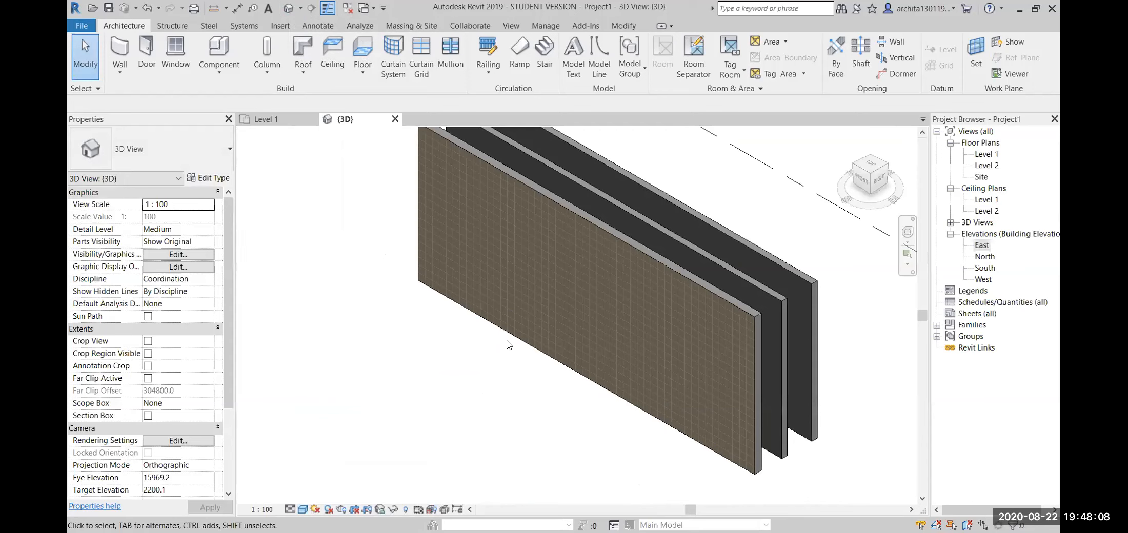
{"action": "middle_click_drag", "start_coordinate": [534, 353], "coordinate": [730, 310], "text": "shift"}
{"action": "scroll", "coordinate": [353, 254], "scroll_direction": "up", "scroll_amount": 3}
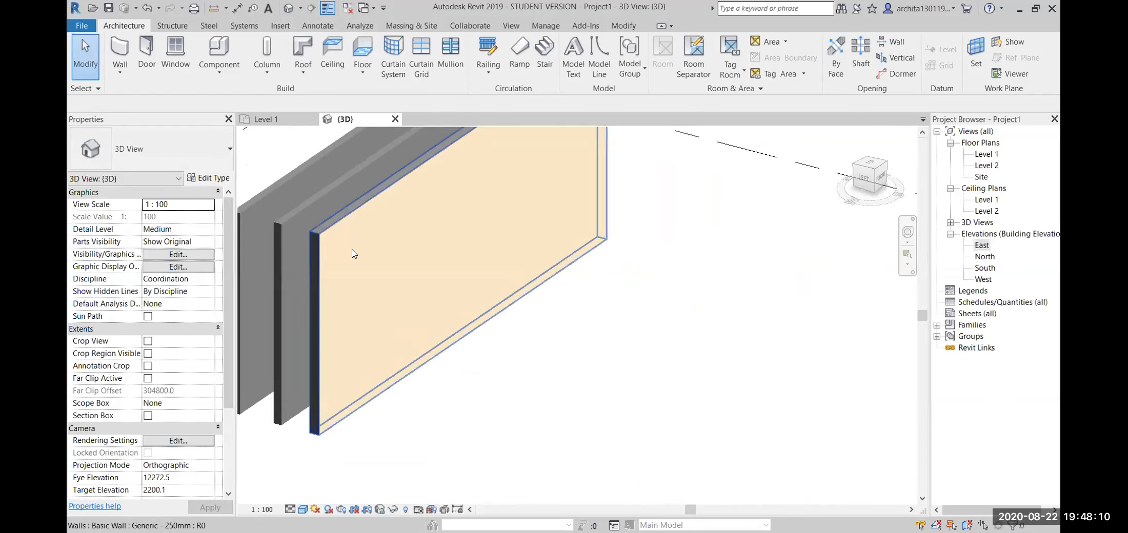
{"action": "mouse_move", "coordinate": [333, 305]}
{"action": "middle_mouse_down", "text": "shift"}
{"action": "mouse_move", "coordinate": [302, 262]}
{"action": "mouse_move", "coordinate": [680, 322]}
{"action": "mouse_move", "coordinate": [579, 312]}
{"action": "mouse_move", "coordinate": [567, 321]}
{"action": "mouse_move", "coordinate": [647, 335]}
{"action": "mouse_move", "coordinate": [667, 307]}
{"action": "mouse_move", "coordinate": [593, 303]}
{"action": "middle_mouse_up", "text": "shift"}
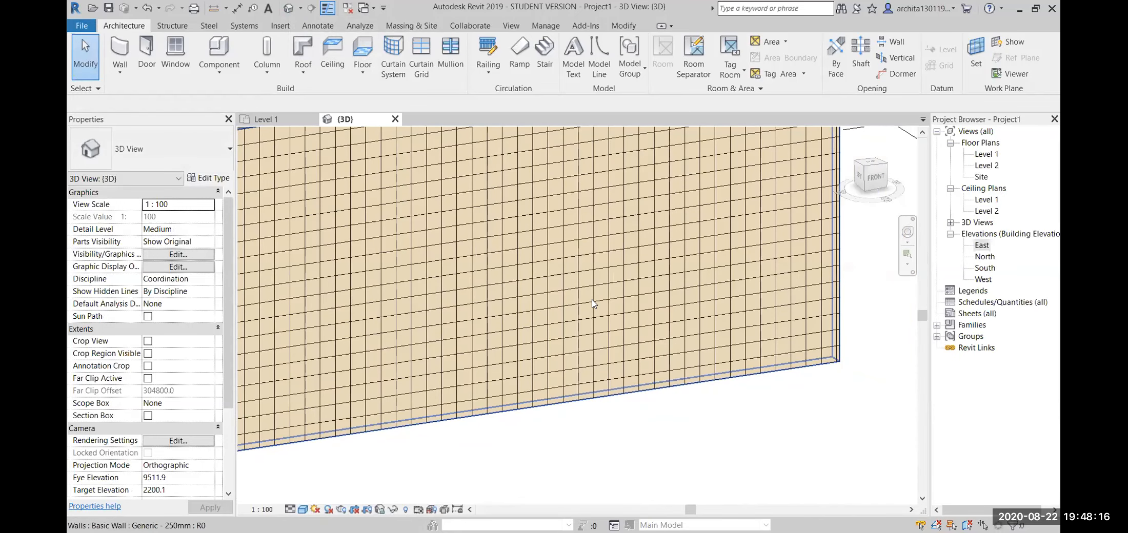
{"action": "middle_click_drag", "start_coordinate": [601, 303], "coordinate": [606, 307]}
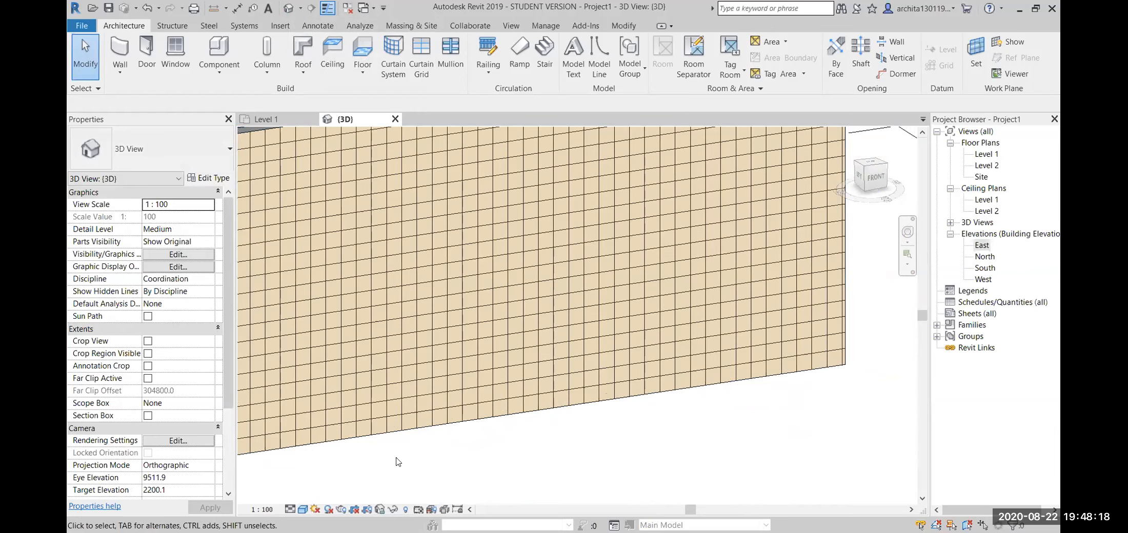
- Return to the Level 1 floor plan and review the Ceramic Tile material's graphics in the lowest wall's layer structure, leaving it unedited
{"action": "left_click", "coordinate": [268, 119]}
{"action": "scroll", "coordinate": [466, 229], "scroll_direction": "down", "scroll_amount": 3}
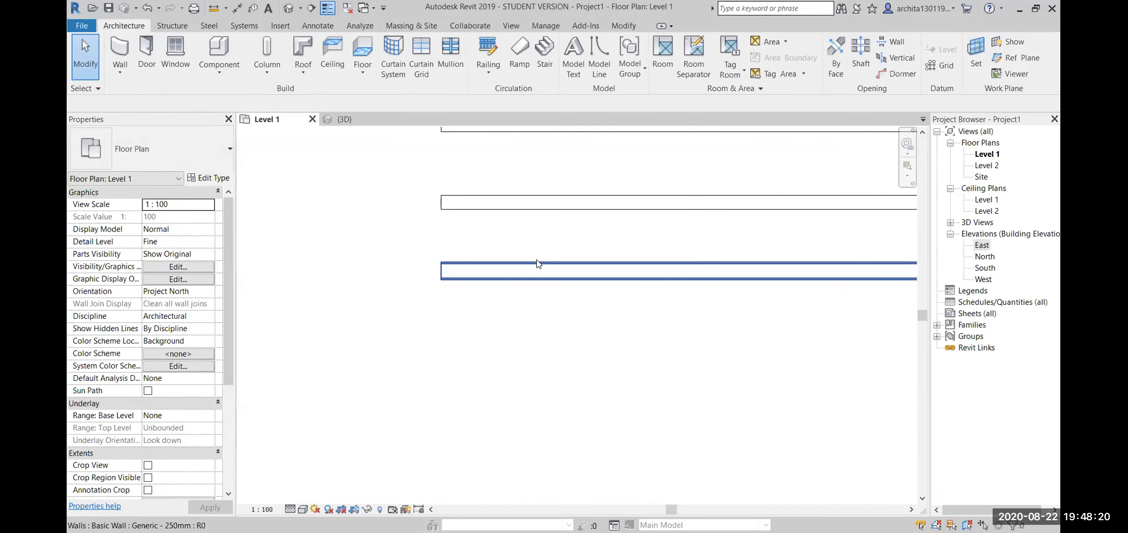
{"action": "middle_click_drag", "start_coordinate": [570, 269], "coordinate": [431, 317]}
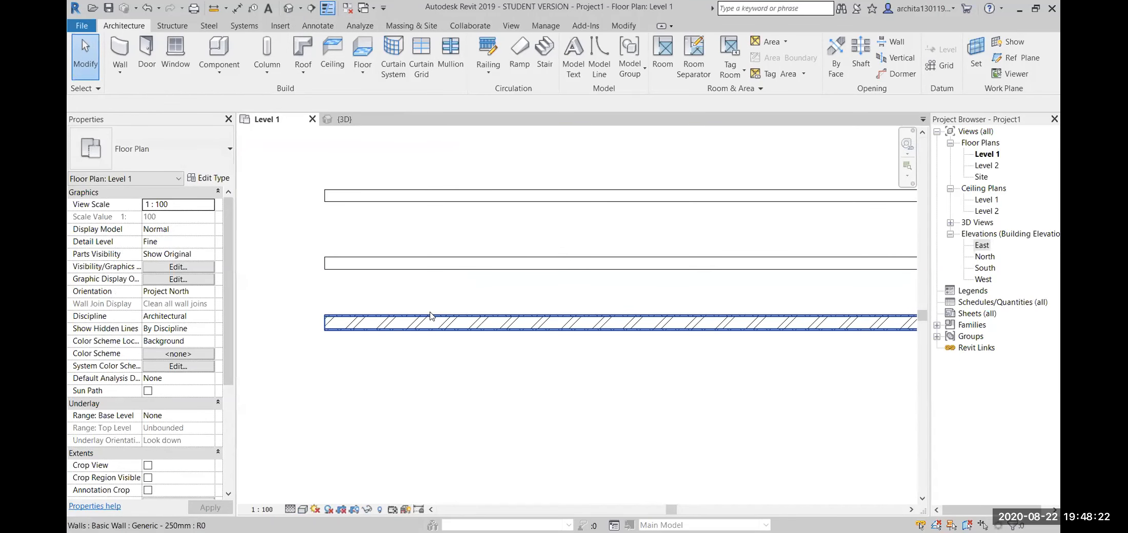
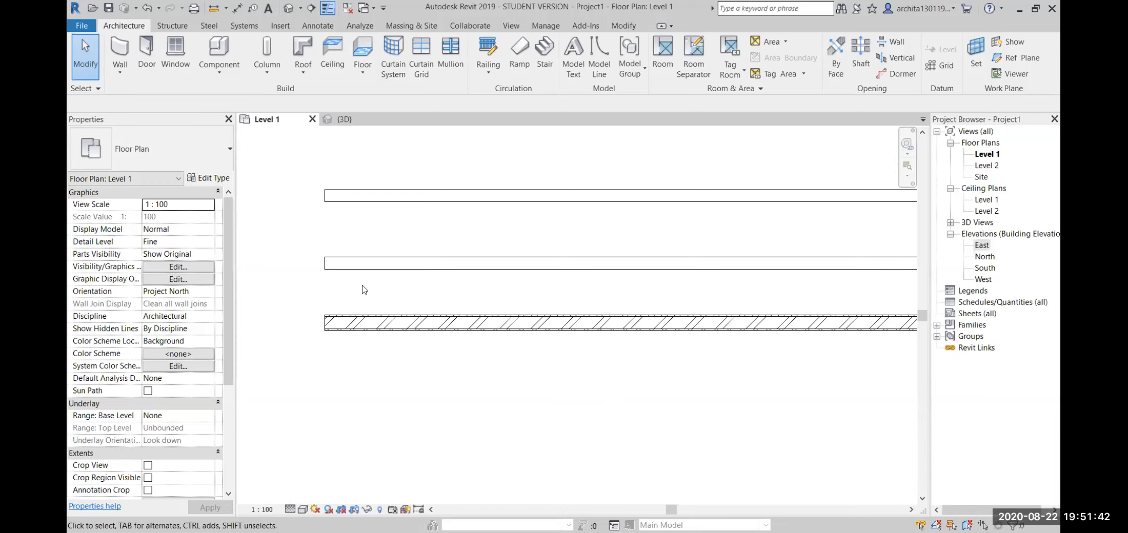
{"action": "left_click", "coordinate": [362, 323]}
{"action": "left_click", "coordinate": [208, 178]}
{"action": "left_click", "coordinate": [693, 229]}
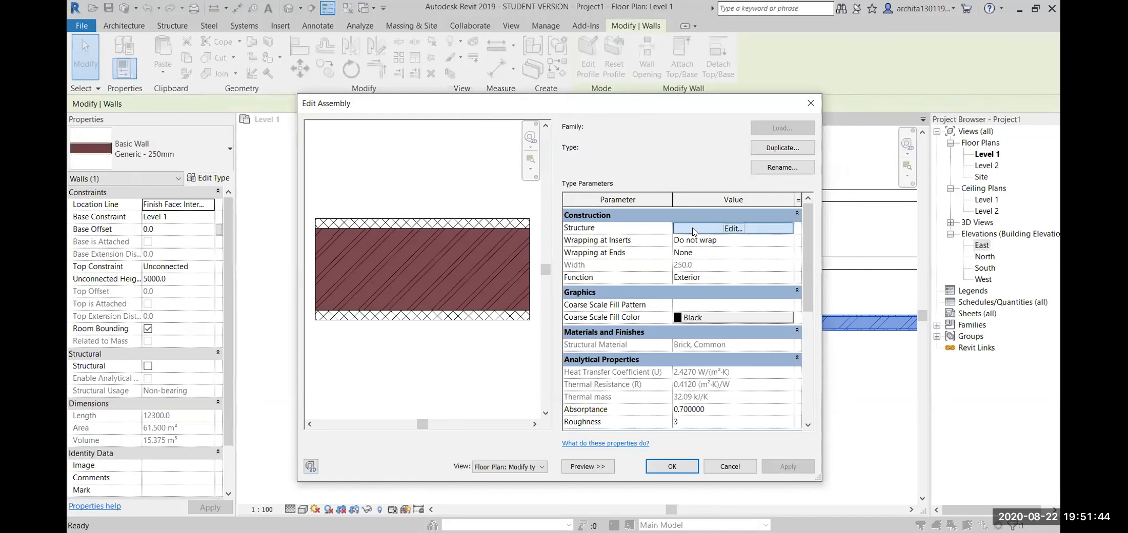
{"action": "left_click", "coordinate": [672, 236]}
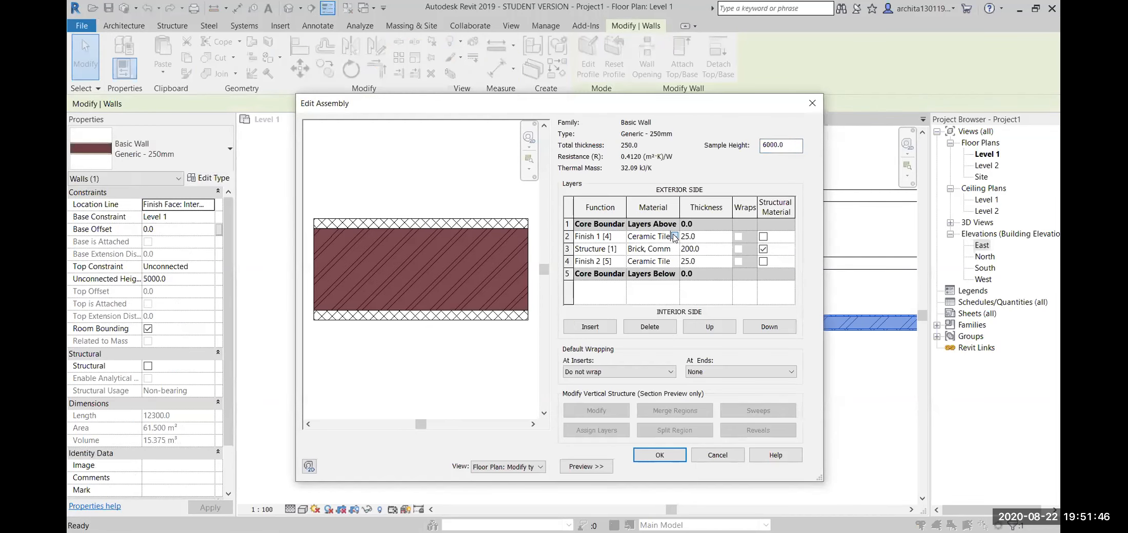
{"action": "left_click", "coordinate": [674, 236]}
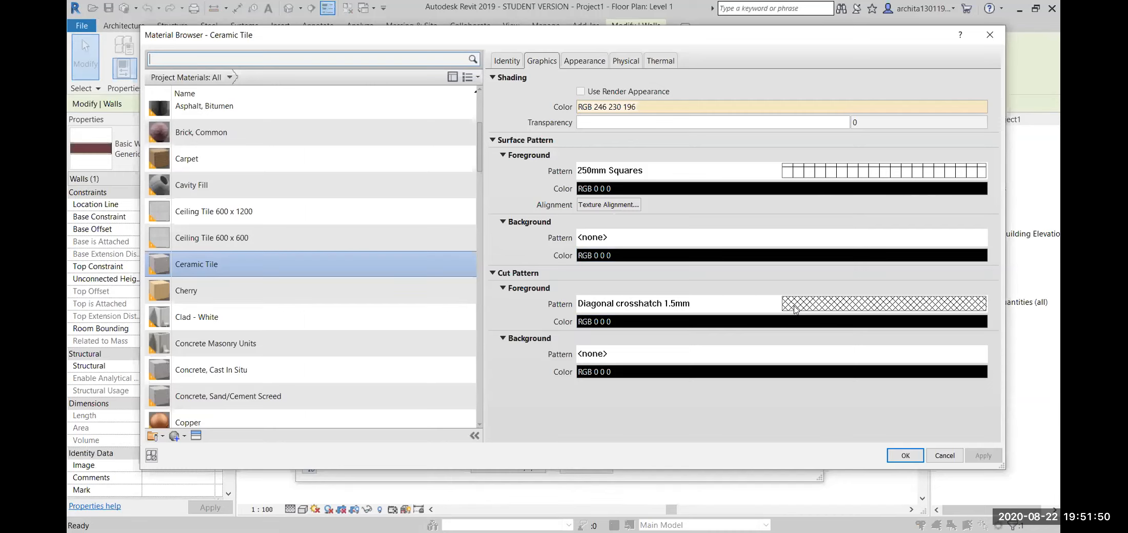
{"action": "left_click", "coordinate": [989, 33]}
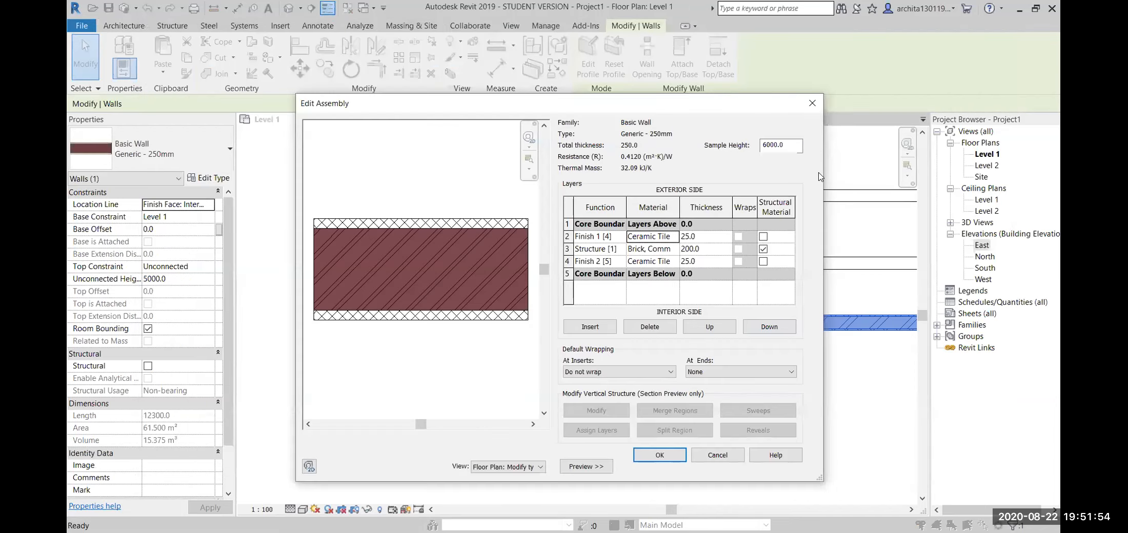
{"action": "left_click", "coordinate": [812, 103]}
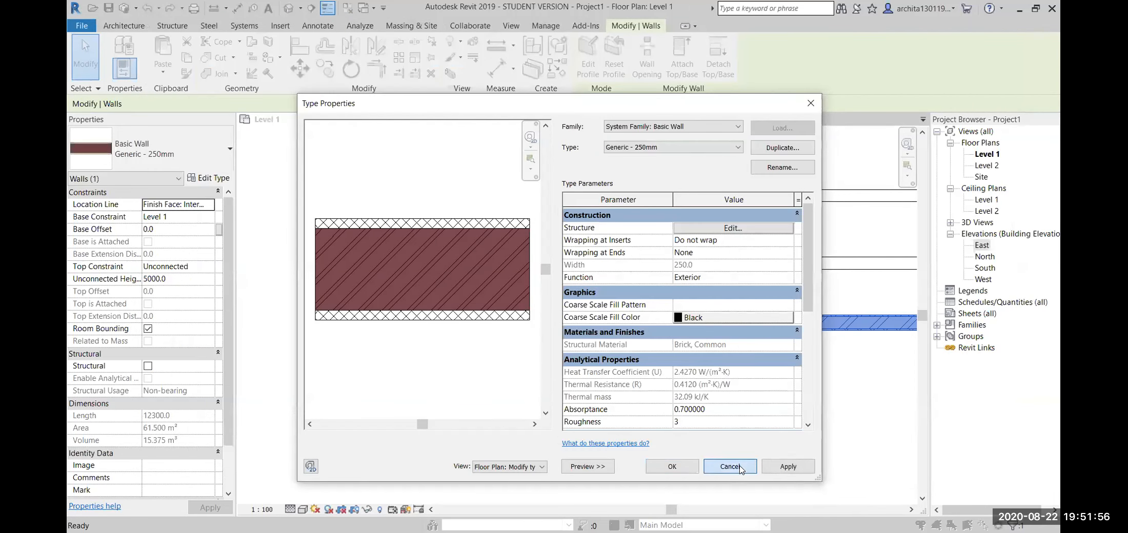
{"action": "left_click", "coordinate": [730, 467]}
{"action": "left_click", "coordinate": [415, 354]}
{"action": "scroll", "coordinate": [339, 369], "scroll_direction": "up", "scroll_amount": 2}
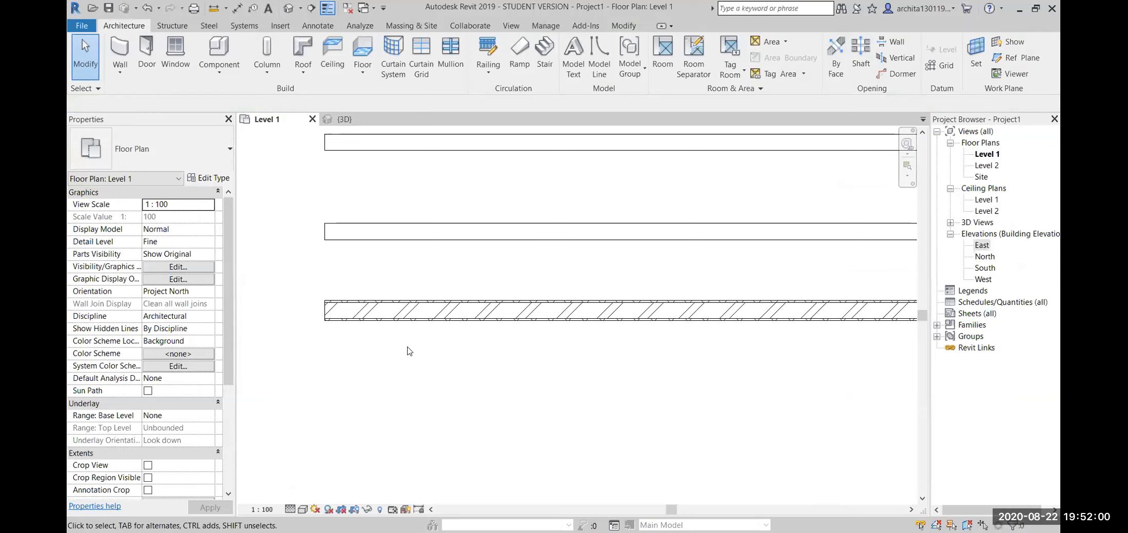
{"action": "scroll", "coordinate": [409, 352], "scroll_direction": "down", "scroll_amount": 1}
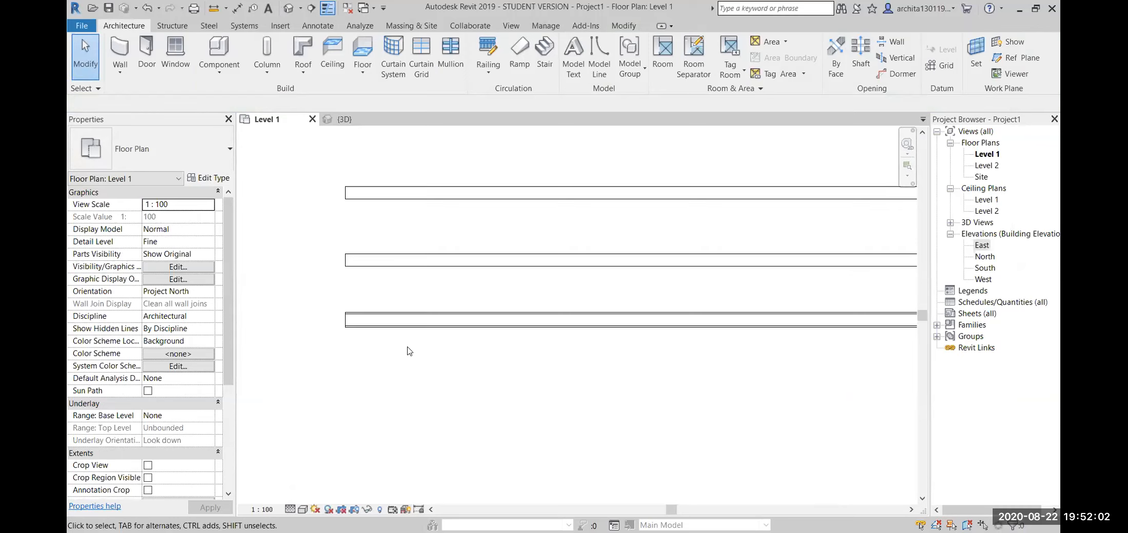
- Switch back to the 3D view and set the tiled wall's base offset to 5000
{"action": "left_click", "coordinate": [369, 120]}
{"action": "middle_click_drag", "start_coordinate": [433, 329], "coordinate": [437, 450], "text": "shift"}
{"action": "middle_click_drag", "start_coordinate": [629, 419], "coordinate": [523, 266], "text": "shift"}
{"action": "left_click", "coordinate": [518, 255]}
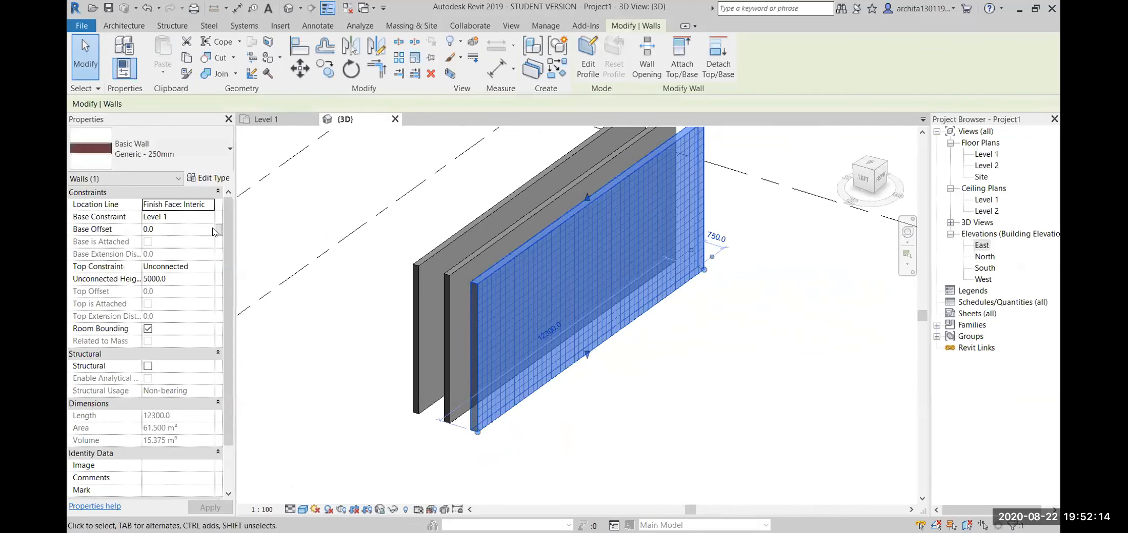
{"action": "left_click", "coordinate": [158, 228]}
{"action": "left_click_drag", "start_coordinate": [165, 228], "coordinate": [132, 234]}
{"action": "type", "text": "5000"}
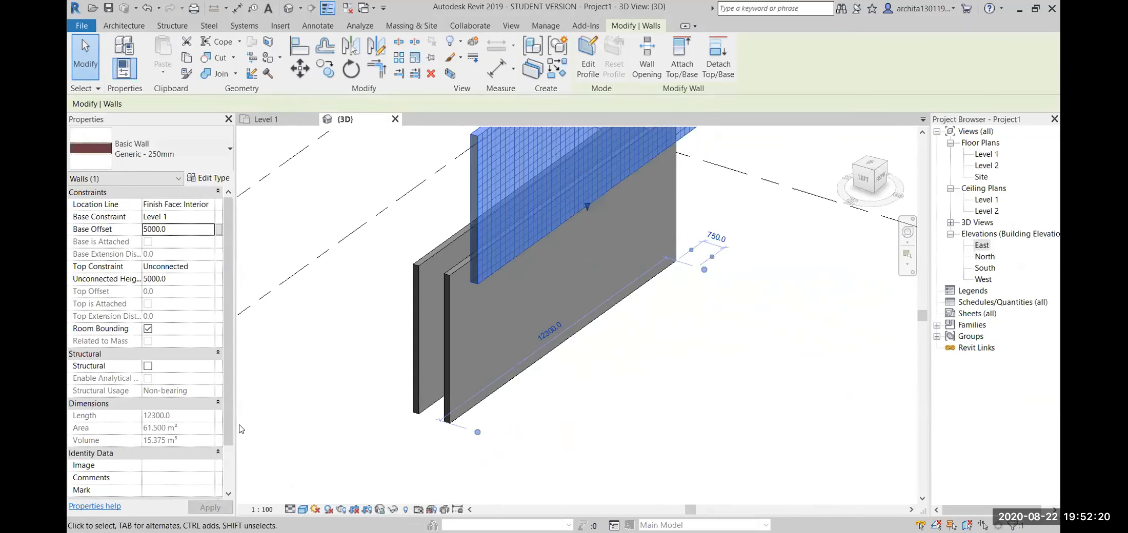
- Set the tiled wall's base offset to 500 and compare its lower edge with the neighbouring walls
{"action": "left_click", "coordinate": [163, 227]}
{"action": "left_click_drag", "start_coordinate": [165, 228], "coordinate": [157, 229]}
{"action": "key", "text": "BackSpace"}
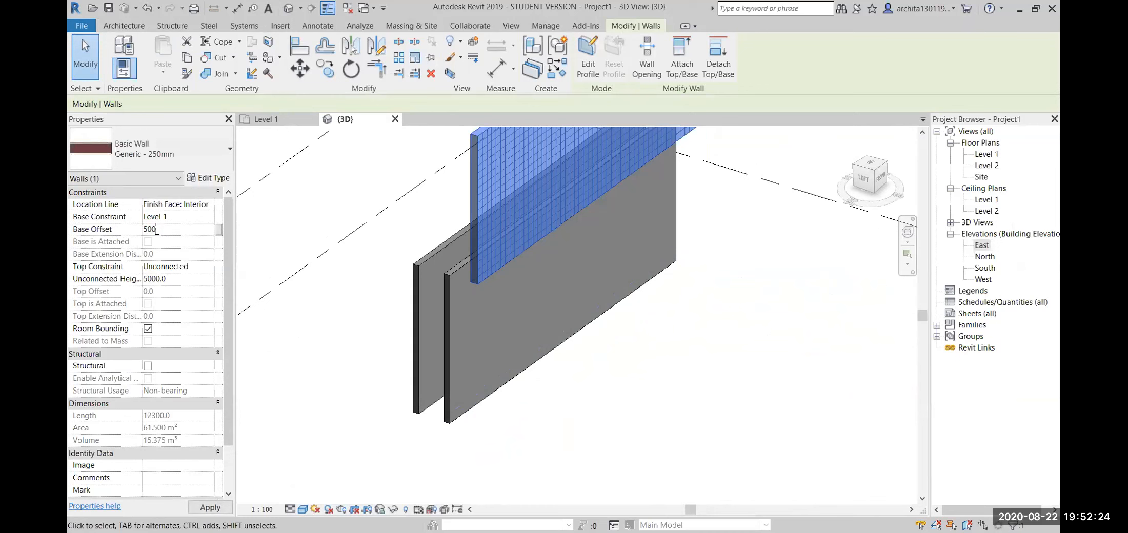
{"action": "left_click", "coordinate": [522, 434]}
{"action": "scroll", "coordinate": [516, 433], "scroll_direction": "up", "scroll_amount": 3}
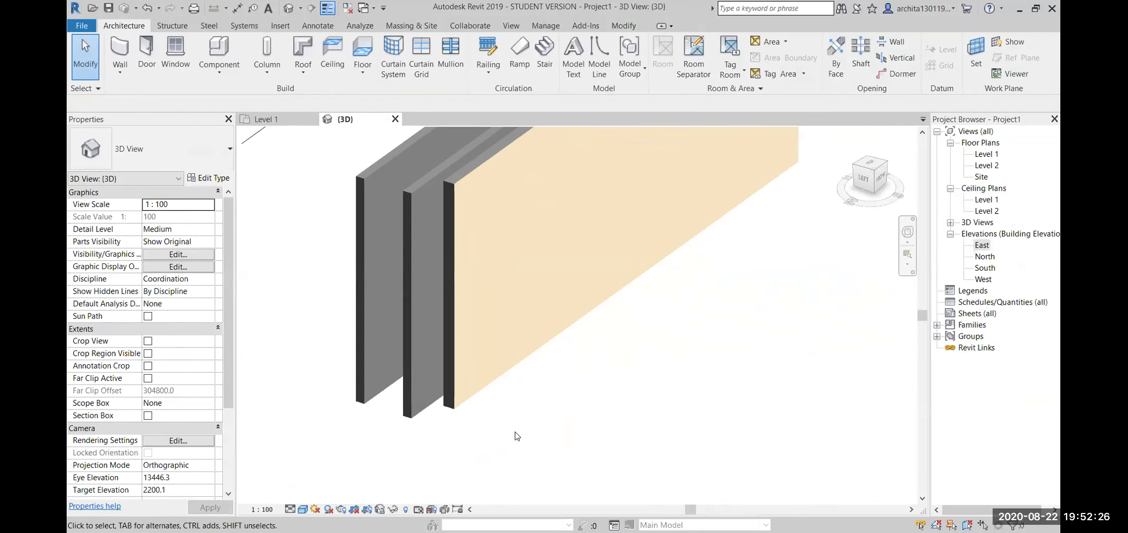
{"action": "middle_click_drag", "start_coordinate": [516, 434], "coordinate": [397, 336], "text": "shift"}
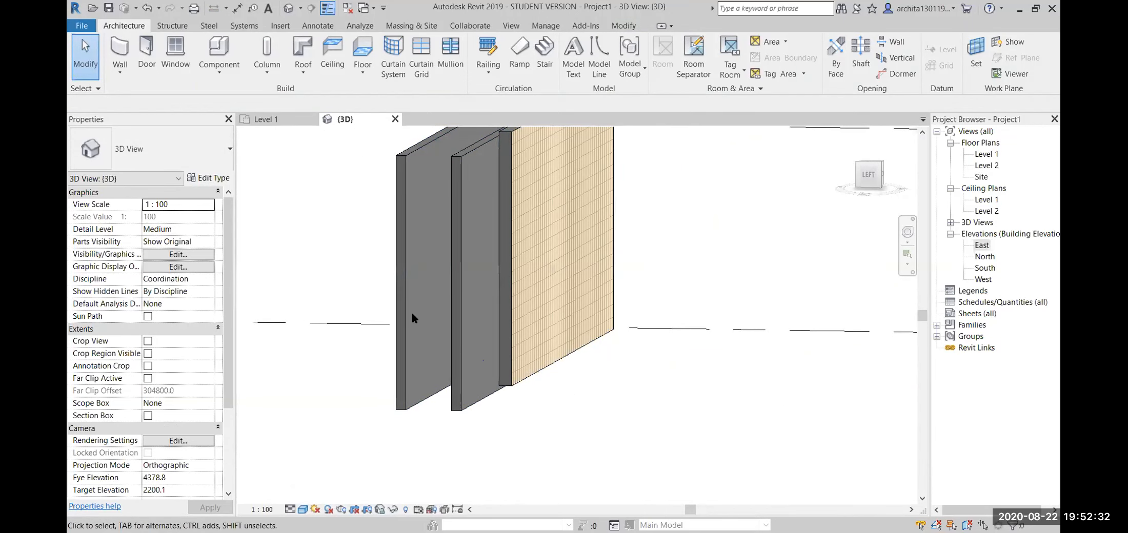
{"action": "middle_click_drag", "start_coordinate": [532, 383], "coordinate": [461, 380], "text": "shift"}
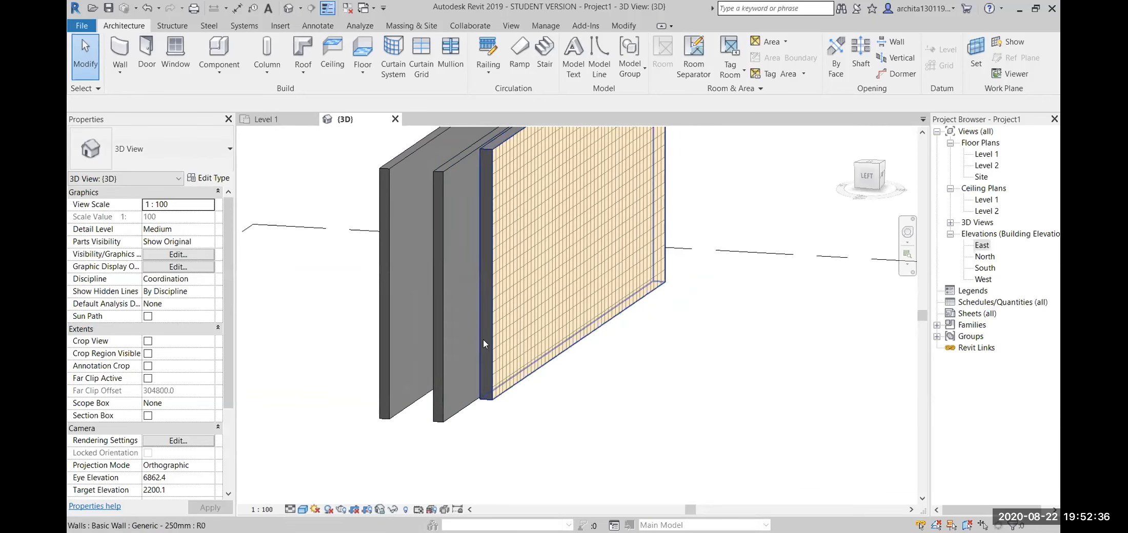
{"action": "middle_click_drag", "start_coordinate": [508, 320], "coordinate": [527, 348], "text": "shift"}
{"action": "scroll", "coordinate": [443, 387], "scroll_direction": "up", "scroll_amount": 3}
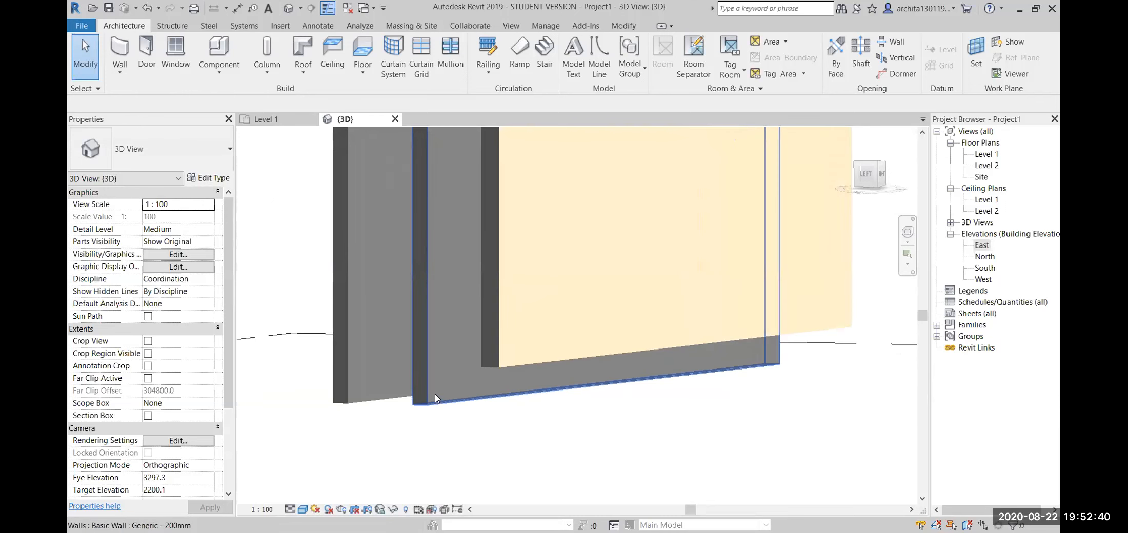
- Set the middle wall's base offset to 500 and compare its lower edge with the walls on either side
{"action": "left_click", "coordinate": [419, 377]}
{"action": "left_click", "coordinate": [170, 229]}
{"action": "type", "text": "500.0"}
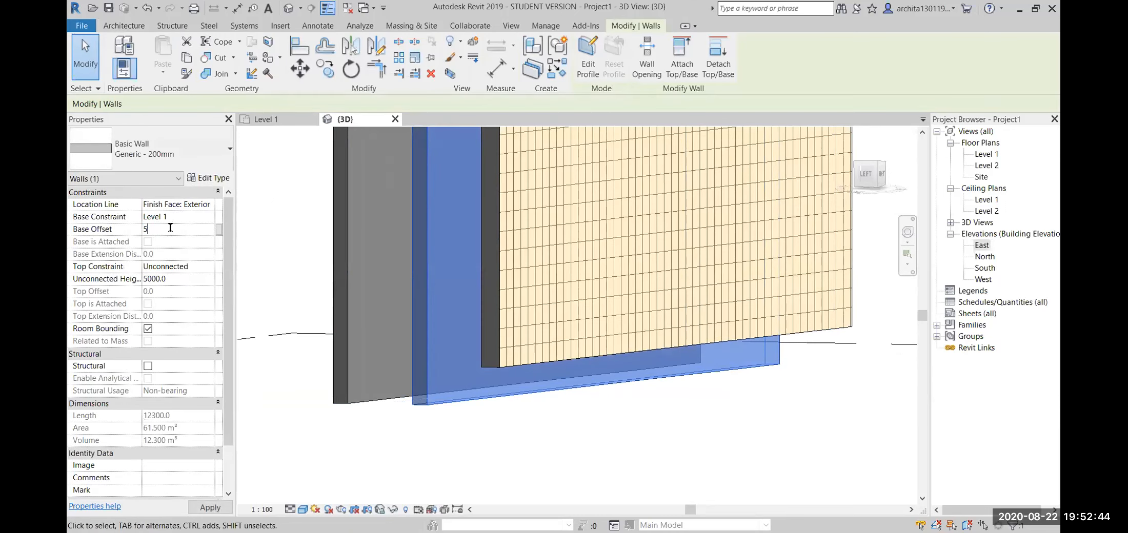
{"action": "left_click", "coordinate": [428, 453]}
{"action": "left_click", "coordinate": [343, 373]}
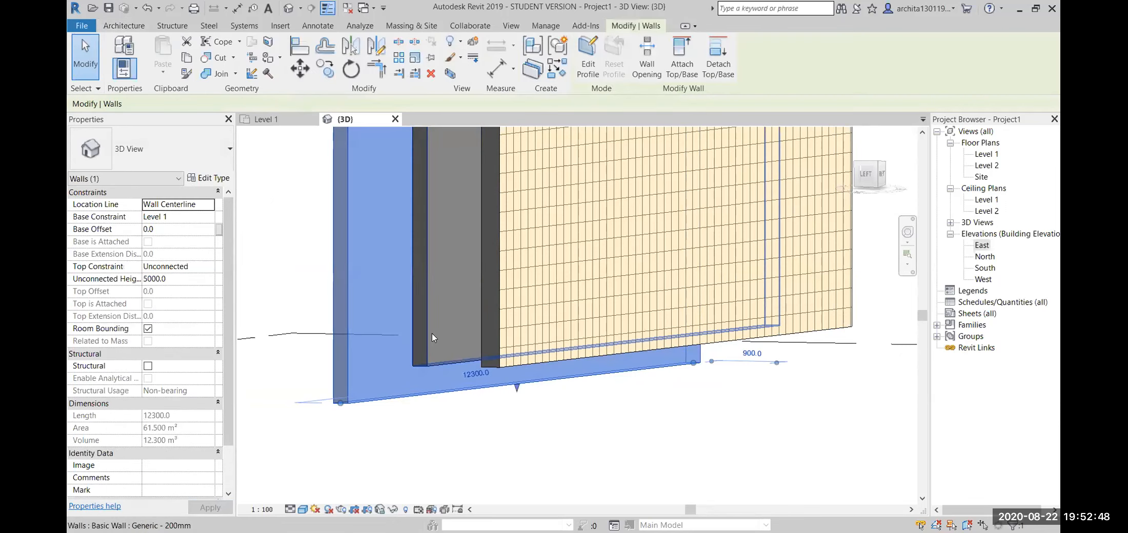
{"action": "left_click", "coordinate": [420, 354]}
{"action": "left_click", "coordinate": [414, 428]}
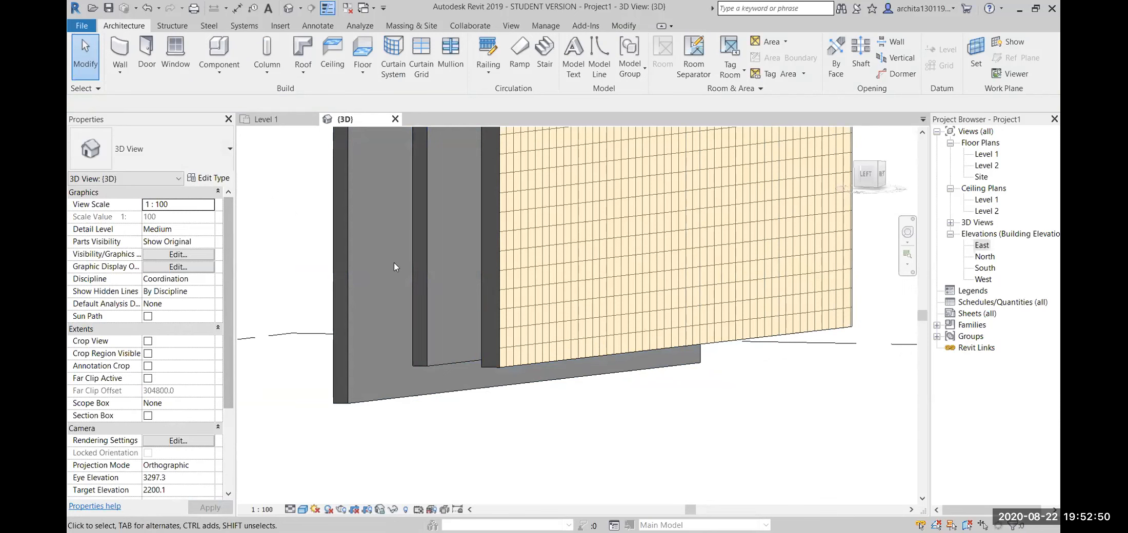
{"action": "left_click", "coordinate": [421, 266]}
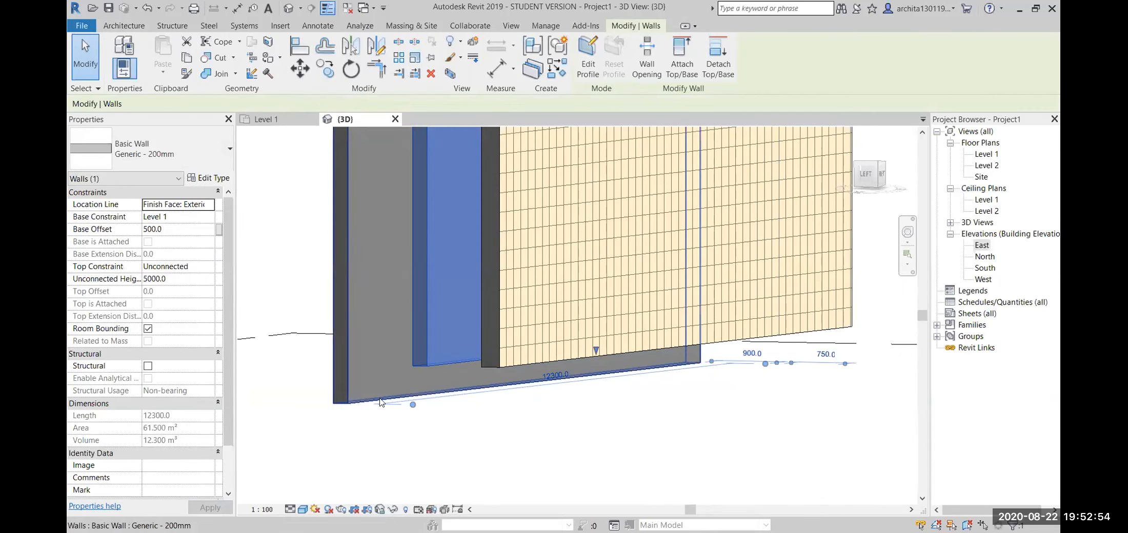
{"action": "left_click", "coordinate": [428, 410]}
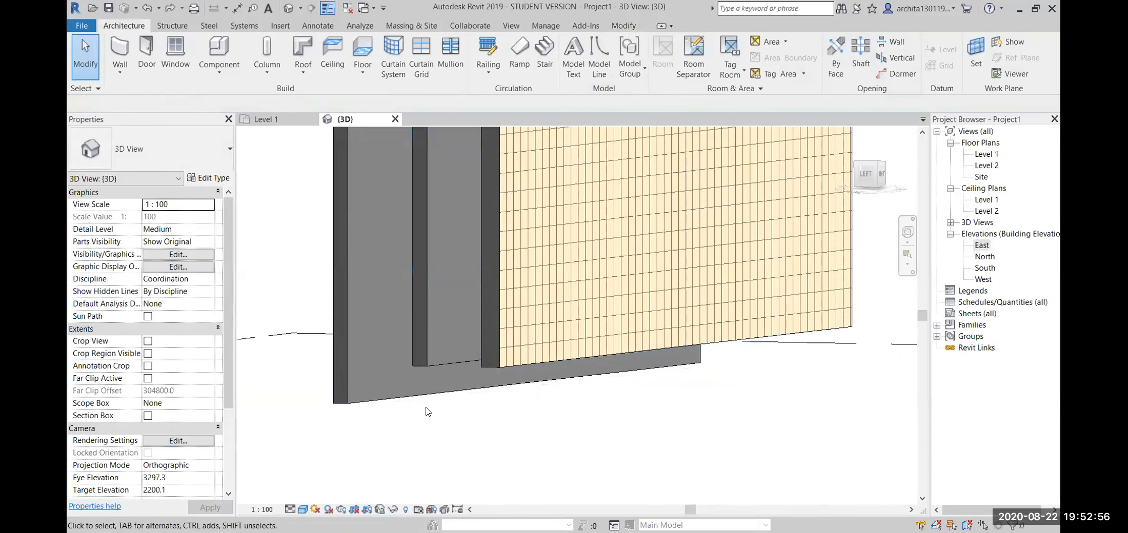
- Undo the base offset changes on the middle wall and the tiled wall
{"action": "key", "text": "ctrl+z"}
{"action": "key", "text": "ctrl+z"}
{"action": "scroll", "coordinate": [525, 369], "scroll_direction": "down", "scroll_amount": 5}
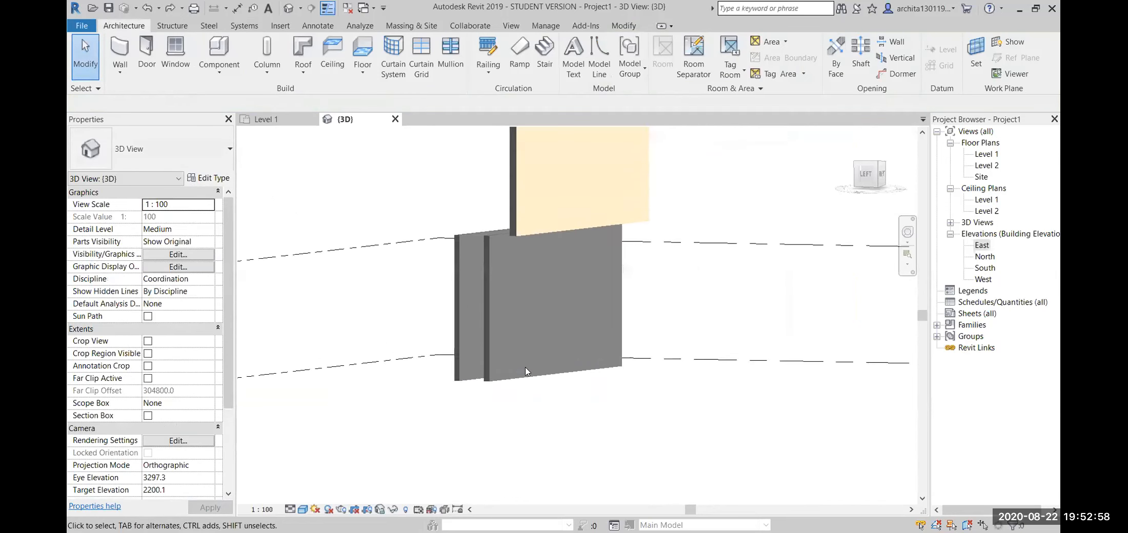
{"action": "key", "text": "ctrl+z"}
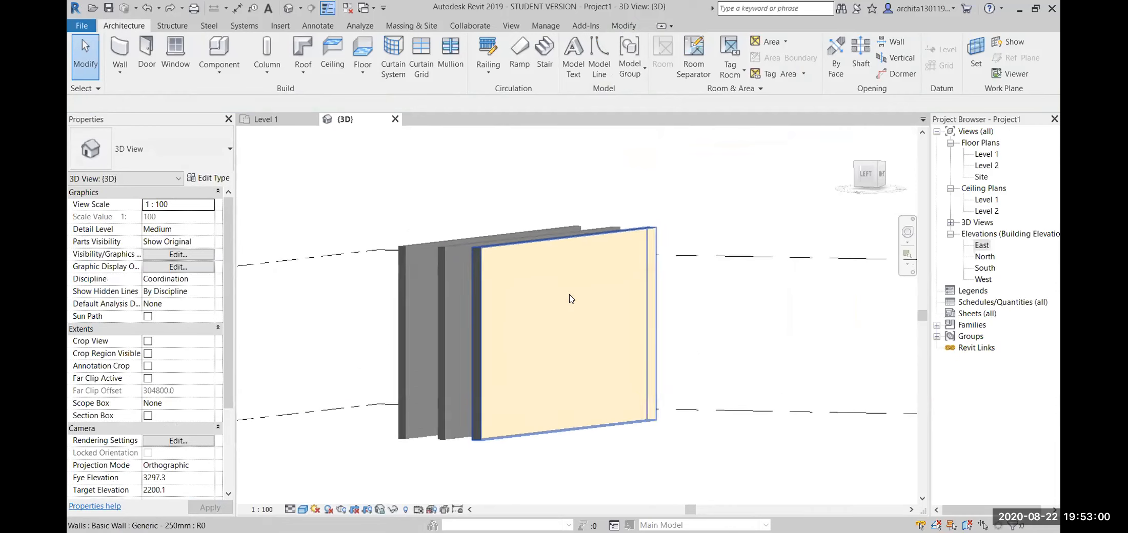
- Open the type properties of the tiled Generic - 250mm wall and switch the preview to the section view
{"action": "middle_click_drag", "start_coordinate": [544, 312], "coordinate": [583, 341], "text": "shift"}
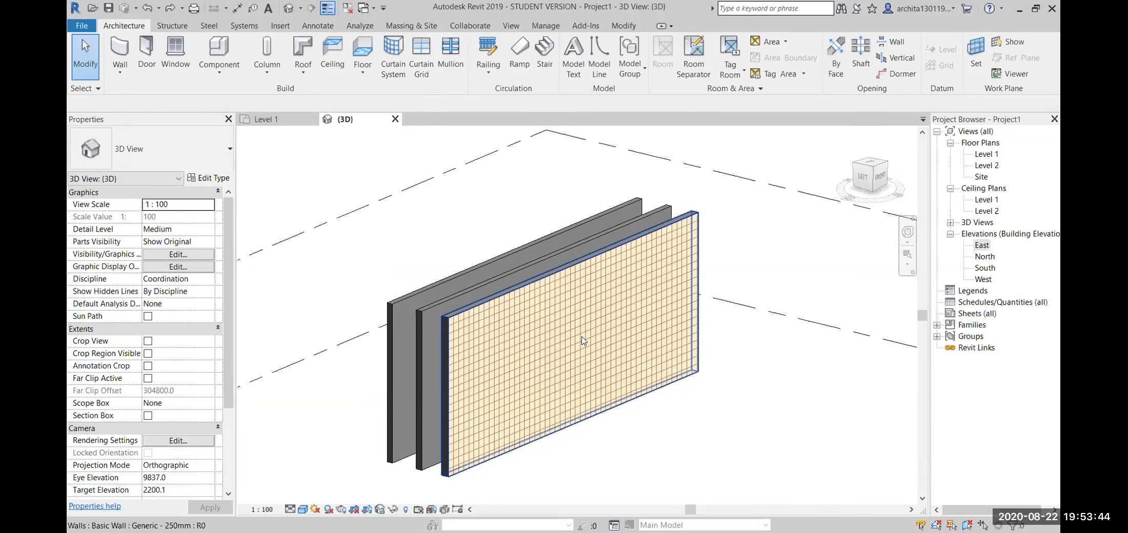
{"action": "scroll", "coordinate": [622, 342], "scroll_direction": "down", "scroll_amount": 2}
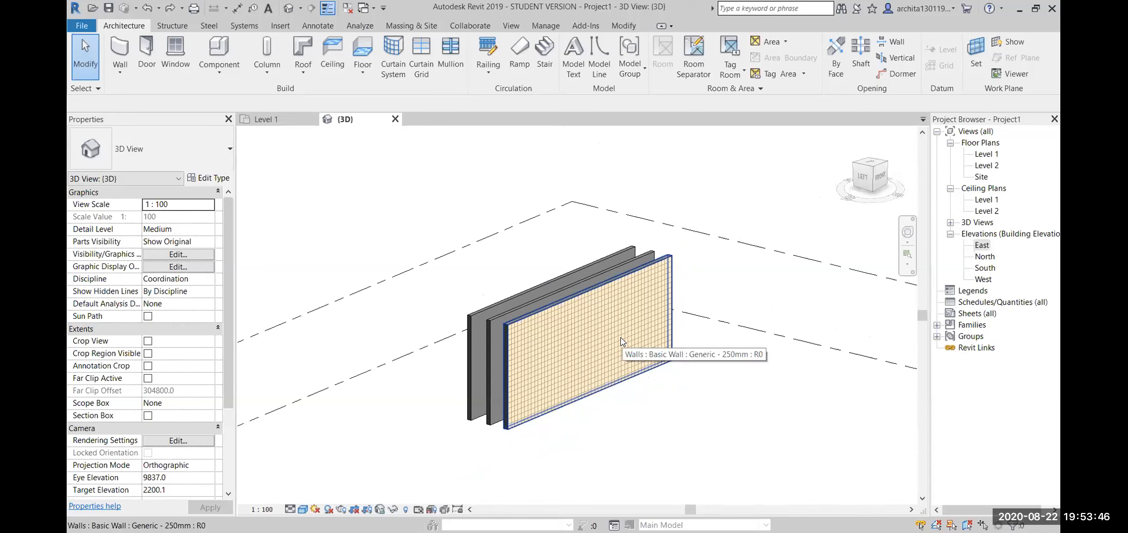
{"action": "scroll", "coordinate": [622, 342], "scroll_direction": "down", "scroll_amount": 2}
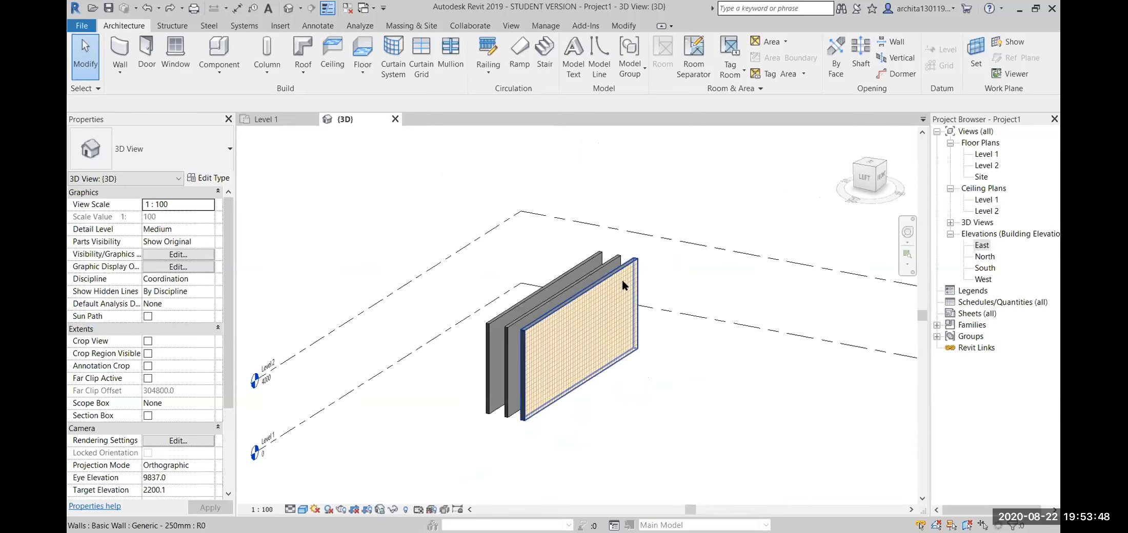
{"action": "scroll", "coordinate": [622, 285], "scroll_direction": "up", "scroll_amount": 3}
{"action": "left_click", "coordinate": [626, 216]}
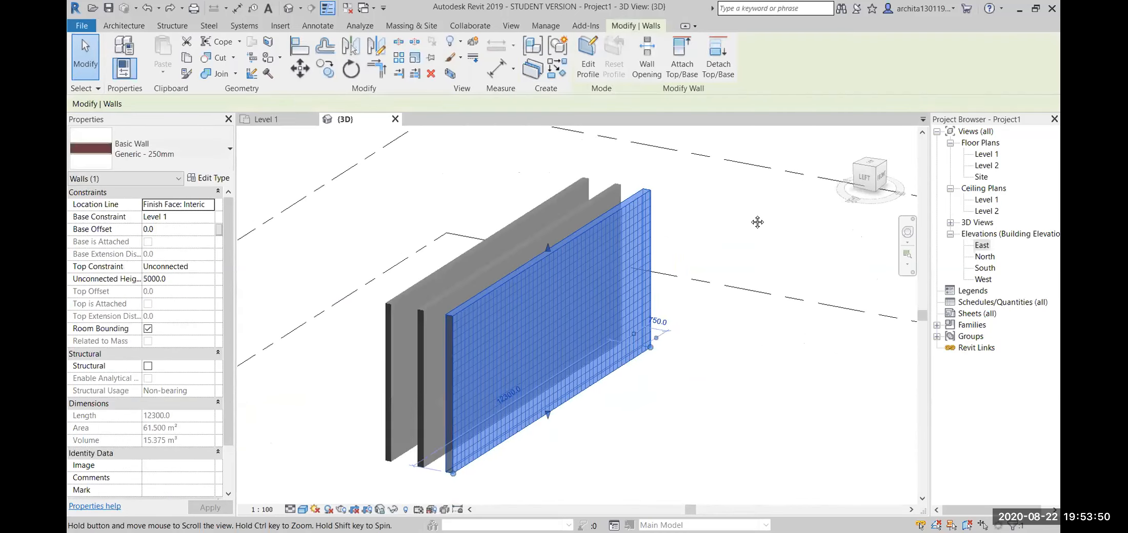
{"action": "middle_click_drag", "start_coordinate": [757, 221], "coordinate": [750, 205]}
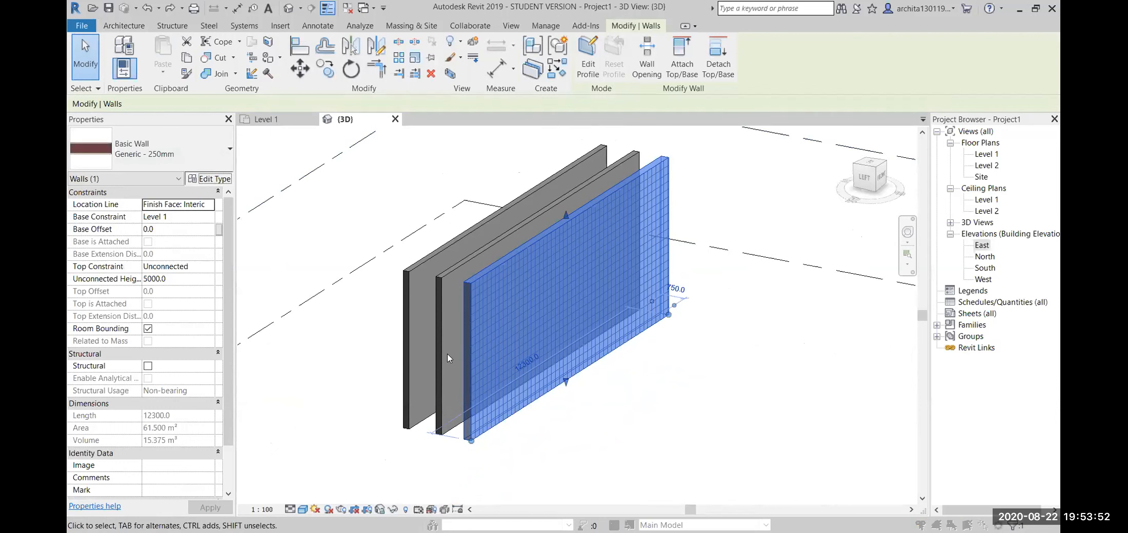
{"action": "left_click", "coordinate": [210, 179]}
{"action": "left_click_drag", "start_coordinate": [518, 108], "coordinate": [545, 72]}
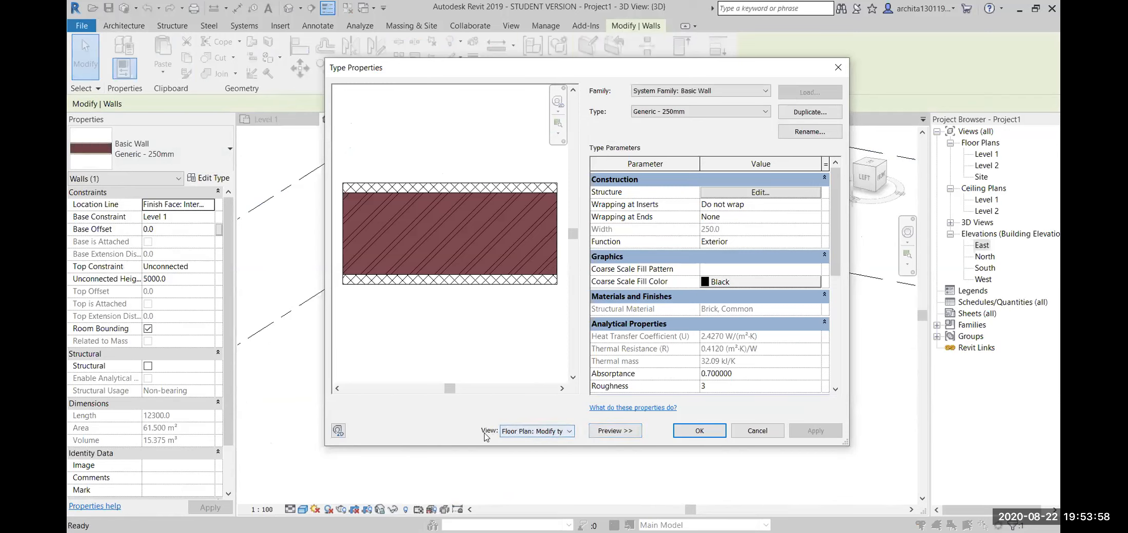
{"action": "left_click", "coordinate": [569, 430]}
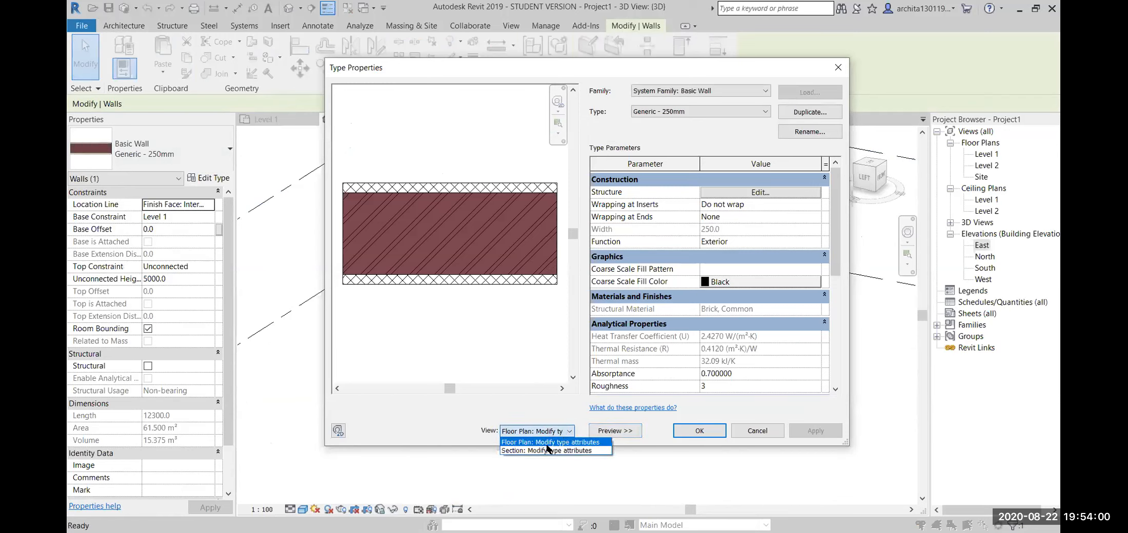
{"action": "left_click", "coordinate": [508, 450]}
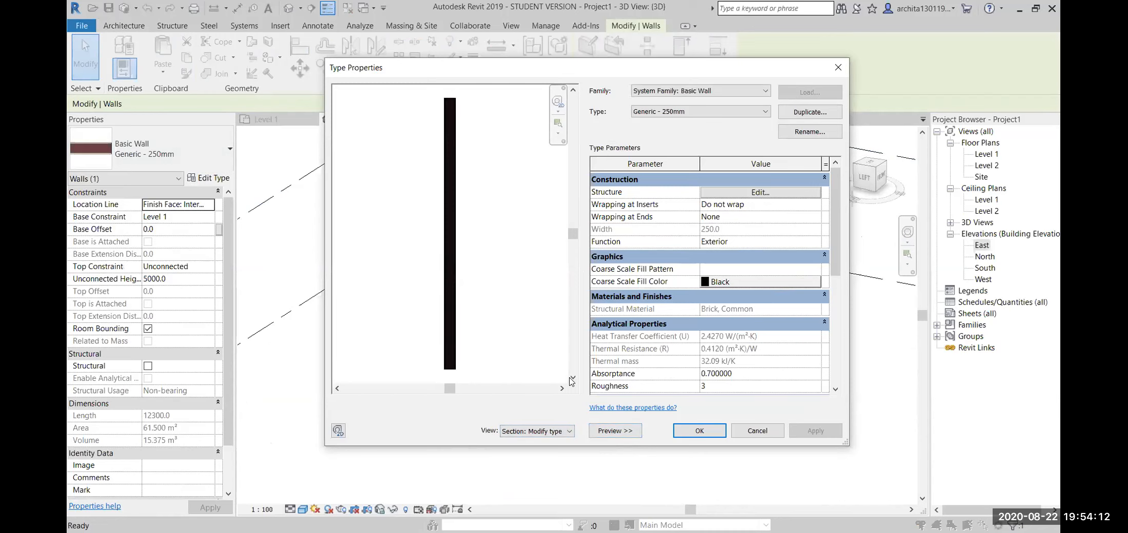
- Edit the wall type's structure, set the sample height to 3000, and inspect the layers in the section preview
{"action": "left_click", "coordinate": [736, 191]}
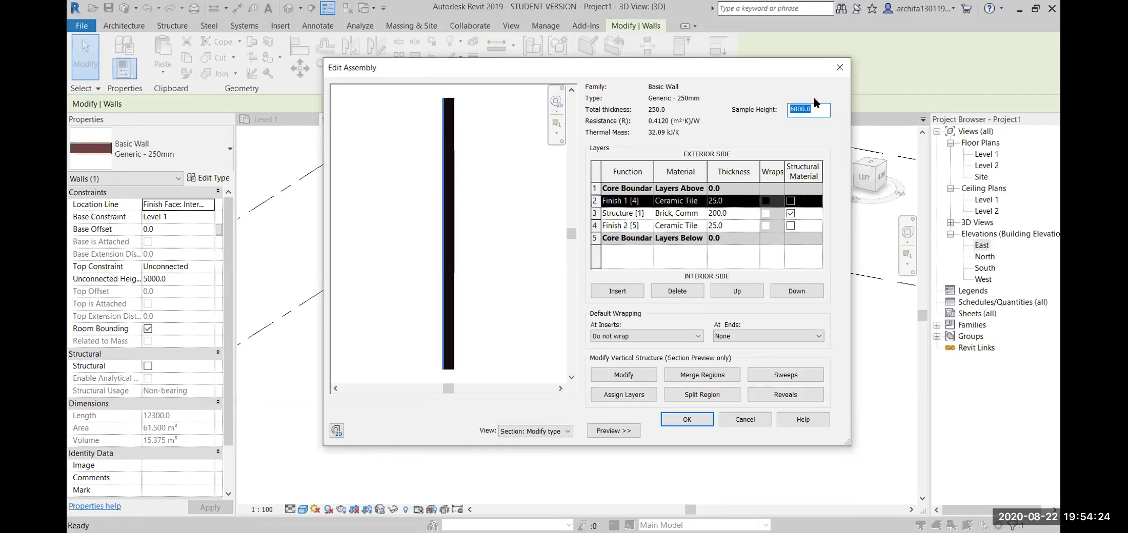
{"action": "type", "text": "3"}
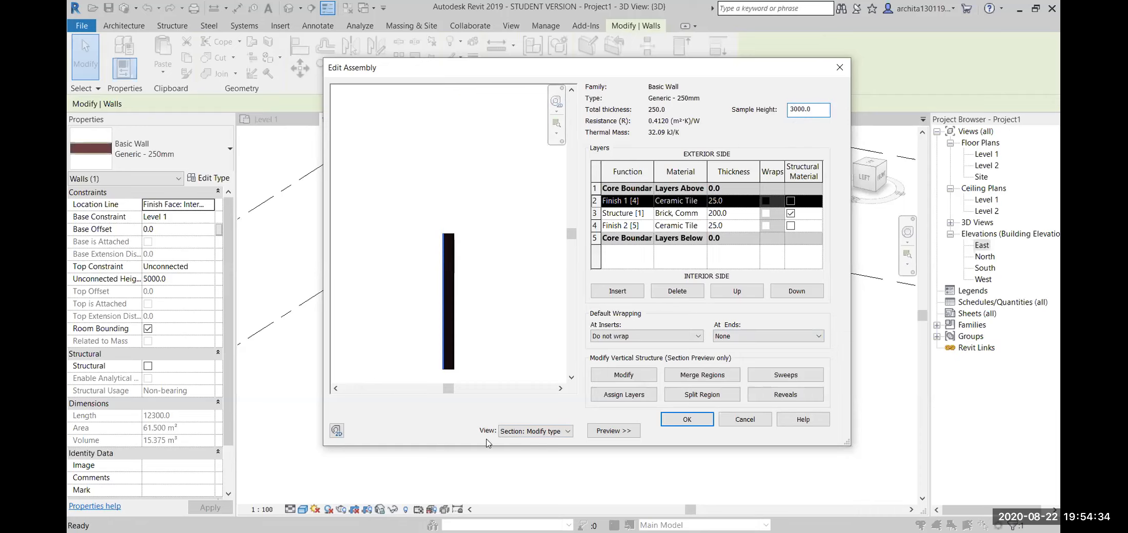
{"action": "left_click", "coordinate": [543, 433]}
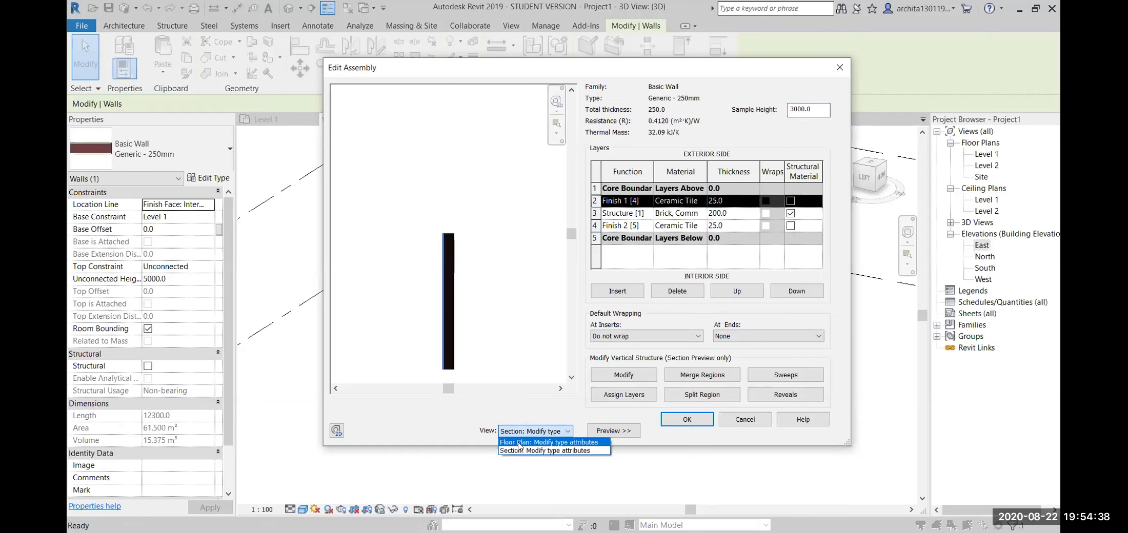
{"action": "left_click", "coordinate": [528, 450]}
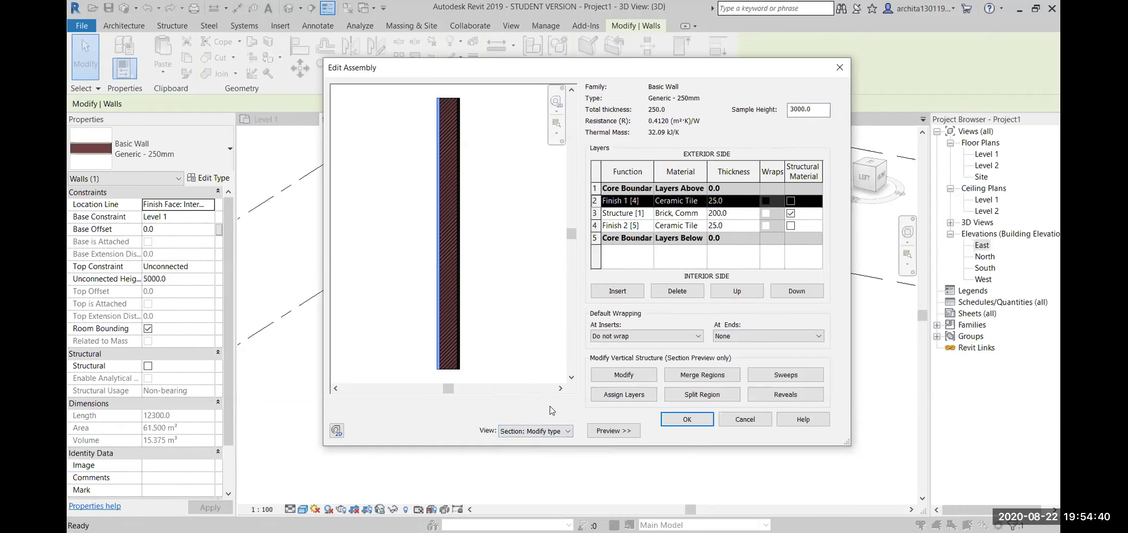
{"action": "scroll", "coordinate": [458, 355], "scroll_direction": "up", "scroll_amount": 2}
{"action": "scroll", "coordinate": [446, 369], "scroll_direction": "up", "scroll_amount": 4}
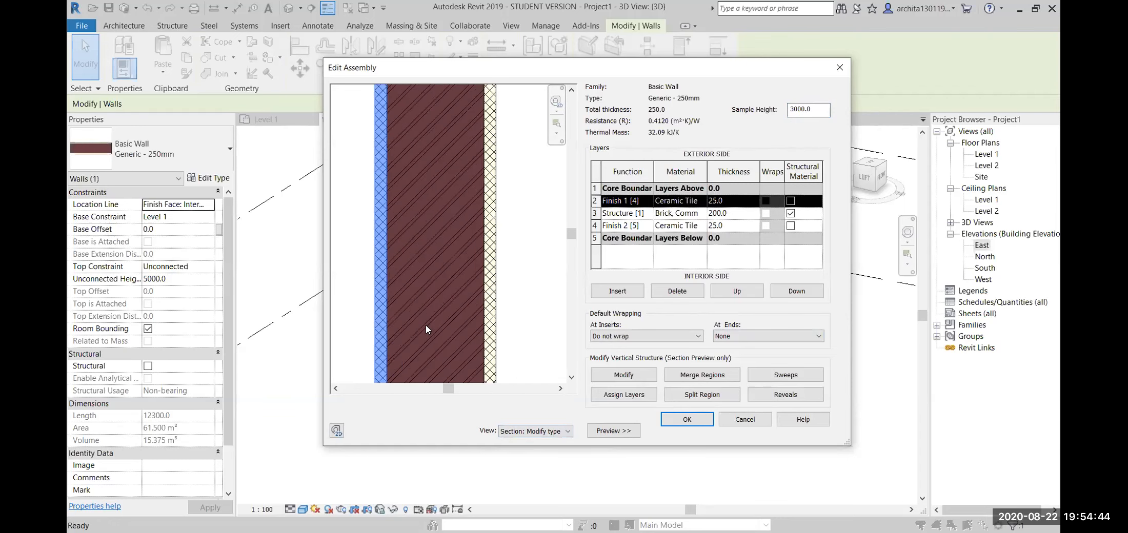
{"action": "scroll", "coordinate": [388, 265], "scroll_direction": "down", "scroll_amount": 4}
{"action": "scroll", "coordinate": [374, 246], "scroll_direction": "up", "scroll_amount": 1}
{"action": "scroll", "coordinate": [434, 218], "scroll_direction": "down", "scroll_amount": 4}
{"action": "scroll", "coordinate": [498, 136], "scroll_direction": "up", "scroll_amount": 1}
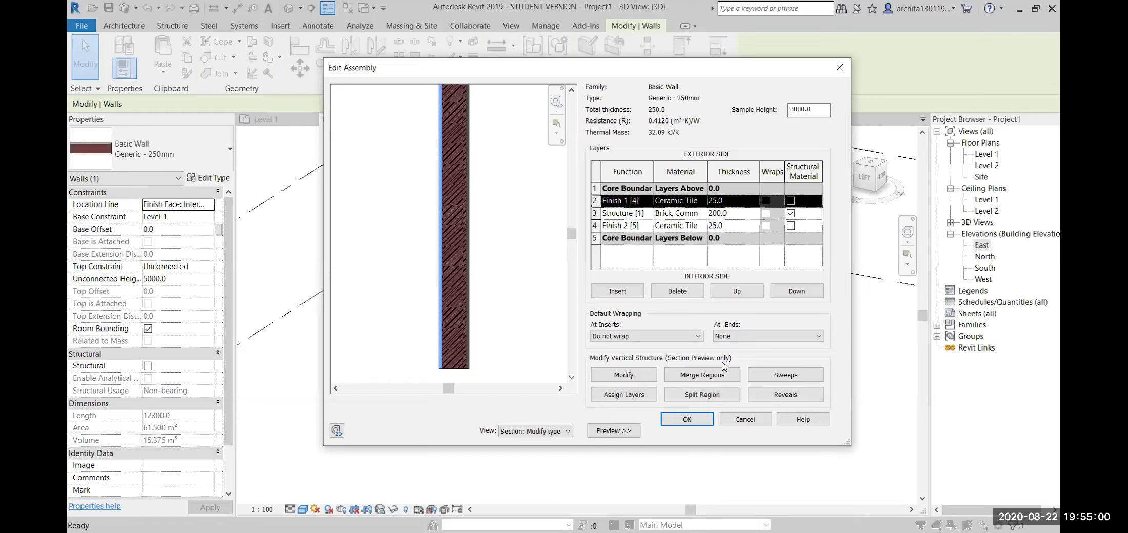
- Add a Default-profile wall sweep at the base of the exterior side and apply it to the wall type
{"action": "left_click", "coordinate": [777, 376]}
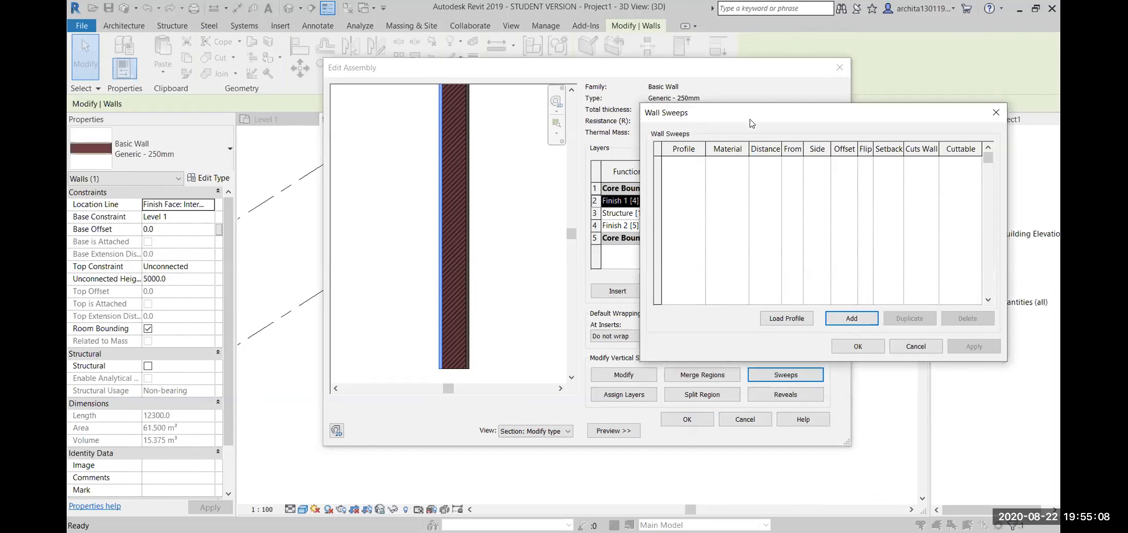
{"action": "left_click_drag", "start_coordinate": [751, 123], "coordinate": [690, 141]}
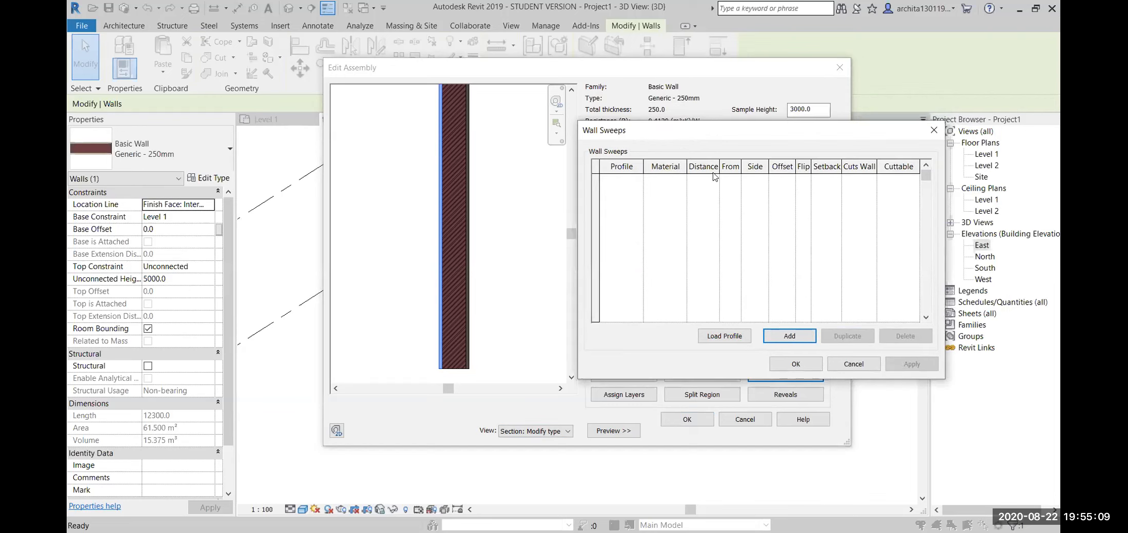
{"action": "left_click", "coordinate": [798, 336]}
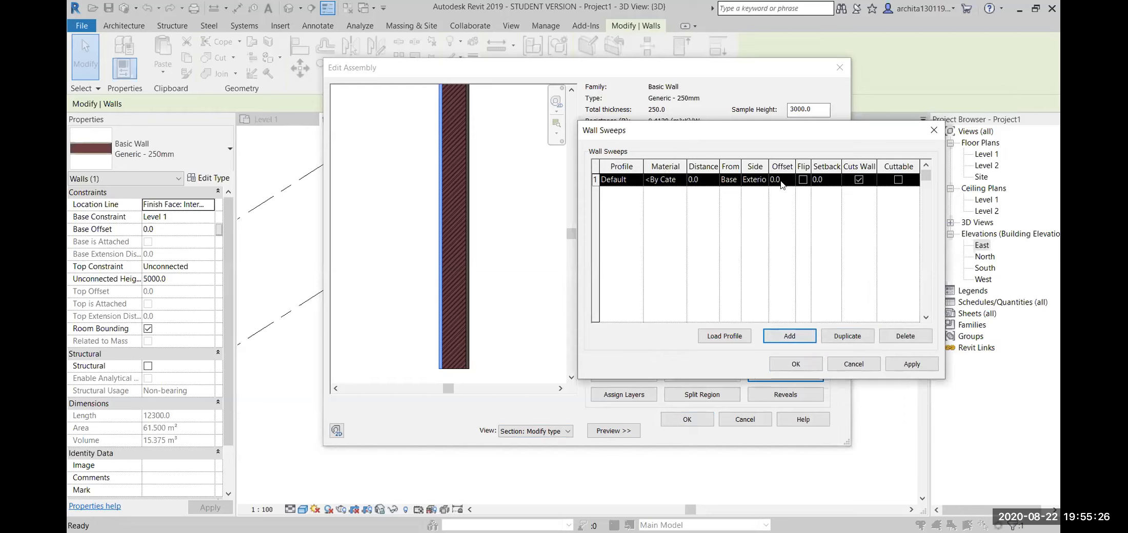
{"action": "left_click", "coordinate": [912, 364]}
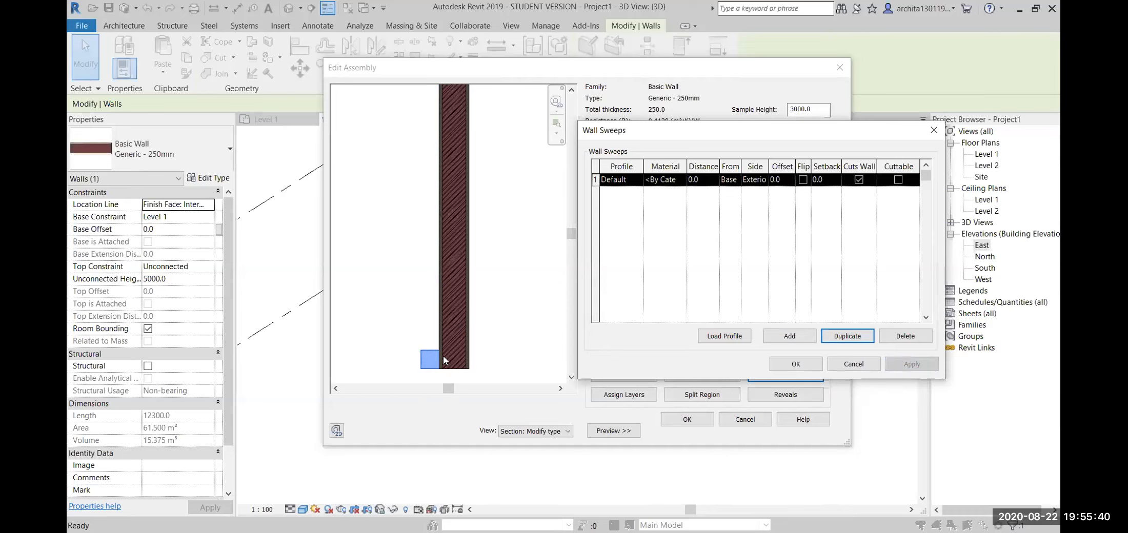
{"action": "left_click", "coordinate": [809, 369]}
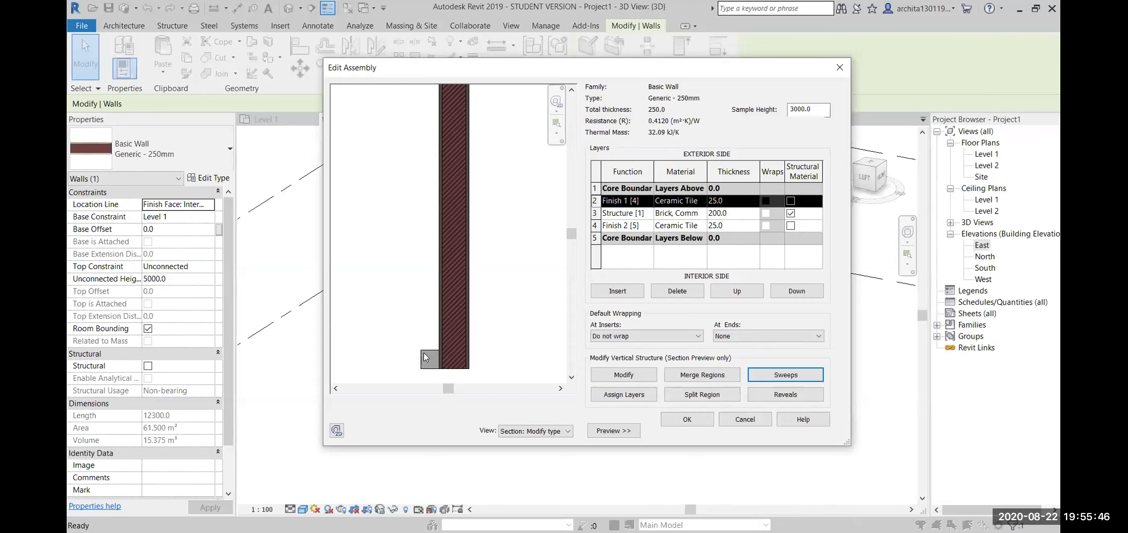
{"action": "left_click", "coordinate": [686, 418]}
{"action": "left_click", "coordinate": [815, 432]}
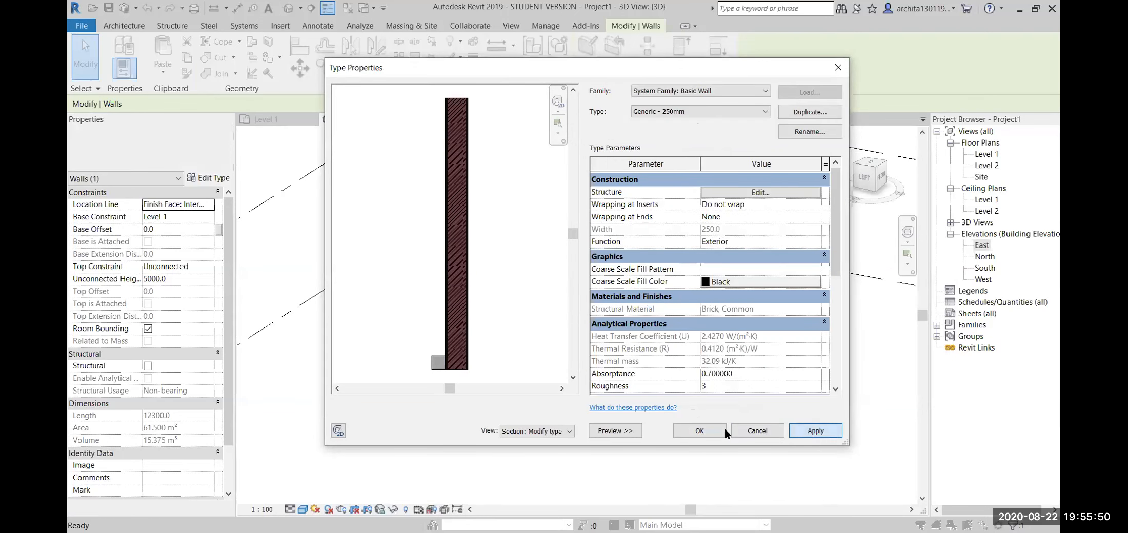
{"action": "left_click", "coordinate": [705, 431]}
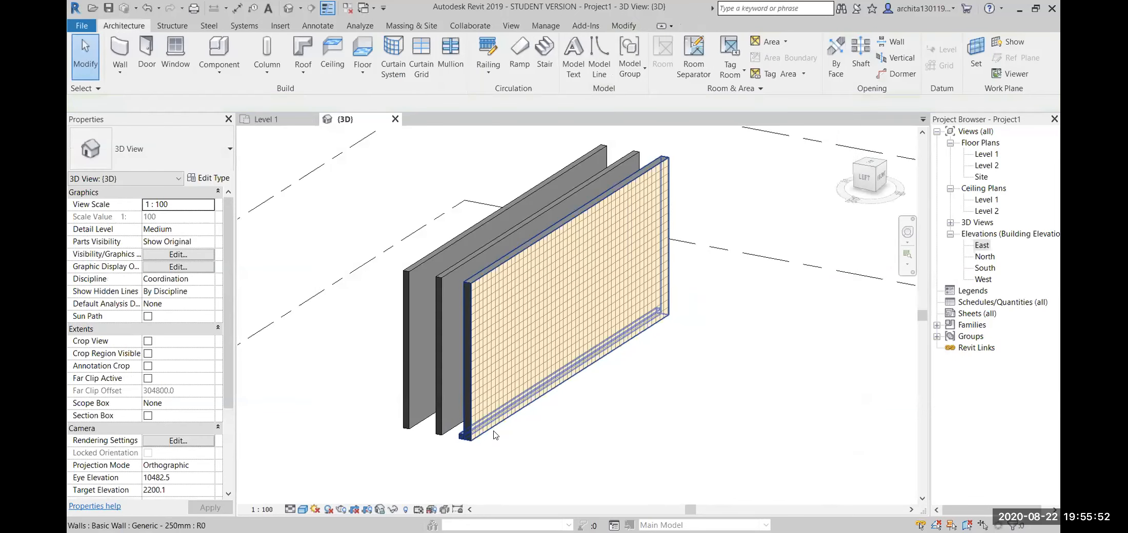
- Delete the two plain Generic - 200mm walls behind the tiled wall and view the sweep along its base
{"action": "scroll", "coordinate": [441, 436], "scroll_direction": "up", "scroll_amount": 2}
{"action": "left_click_drag", "start_coordinate": [444, 449], "coordinate": [337, 307]}
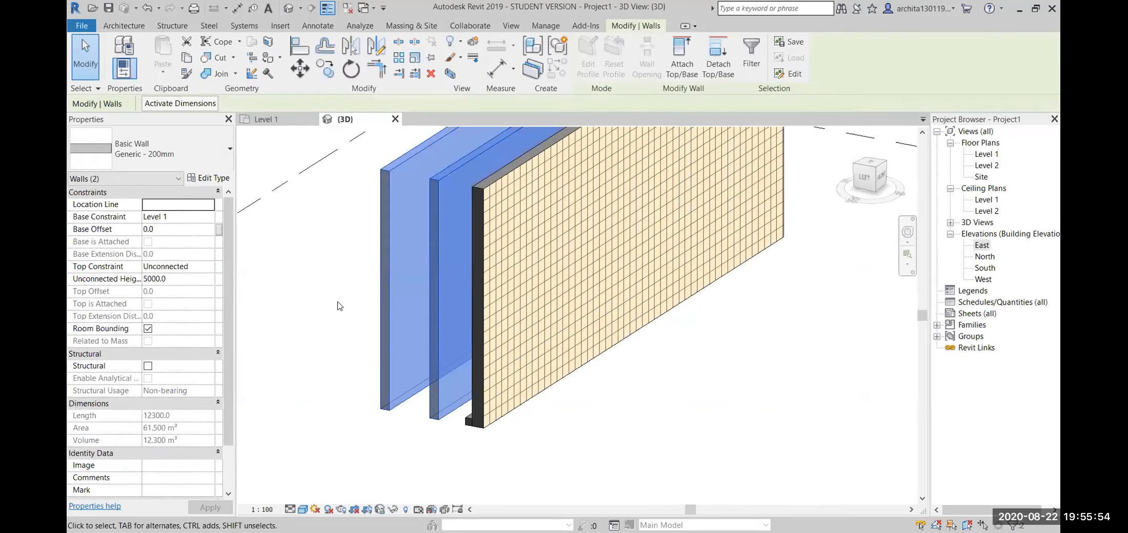
{"action": "key", "text": "Delete"}
{"action": "middle_click_drag", "start_coordinate": [386, 322], "coordinate": [614, 386], "text": "shift"}
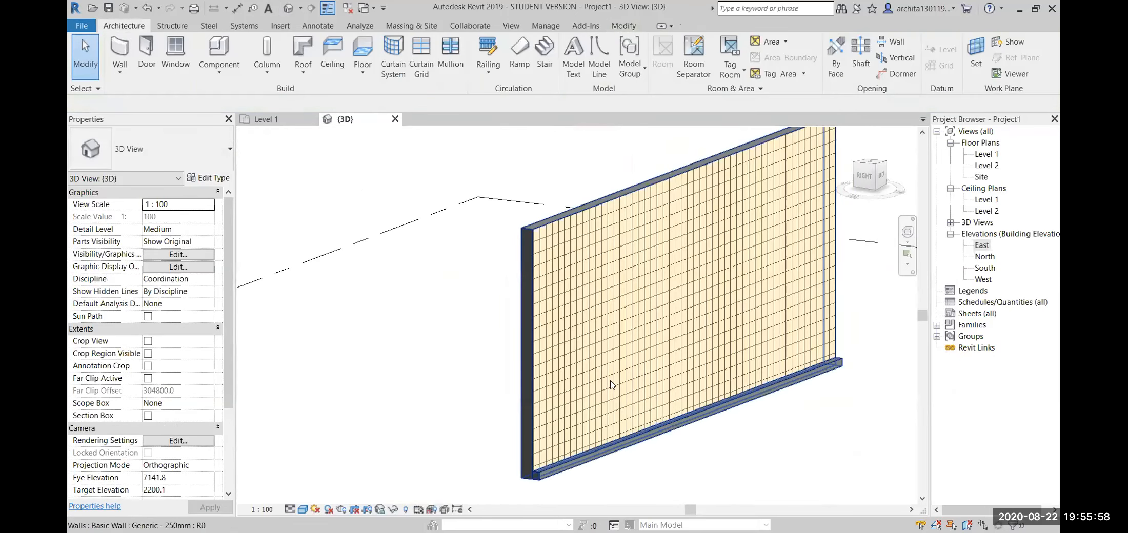
- Reopen the wall sweep settings in the tiled wall's structure, and add and remove a second Default sweep
{"action": "left_click", "coordinate": [546, 374]}
{"action": "left_click", "coordinate": [207, 178]}
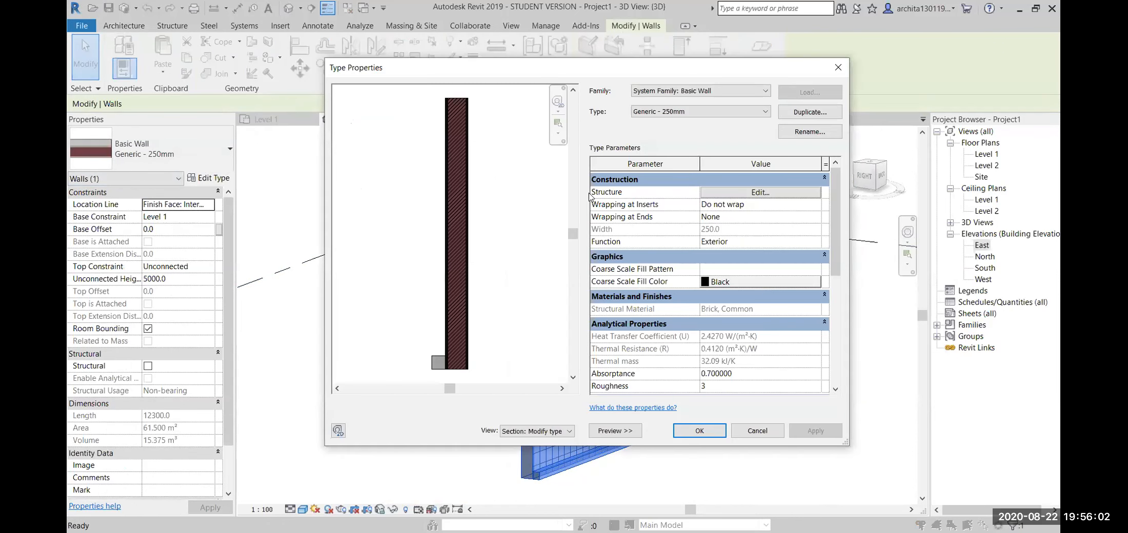
{"action": "left_click", "coordinate": [549, 434]}
{"action": "left_click", "coordinate": [561, 444]}
{"action": "left_click", "coordinate": [743, 193]}
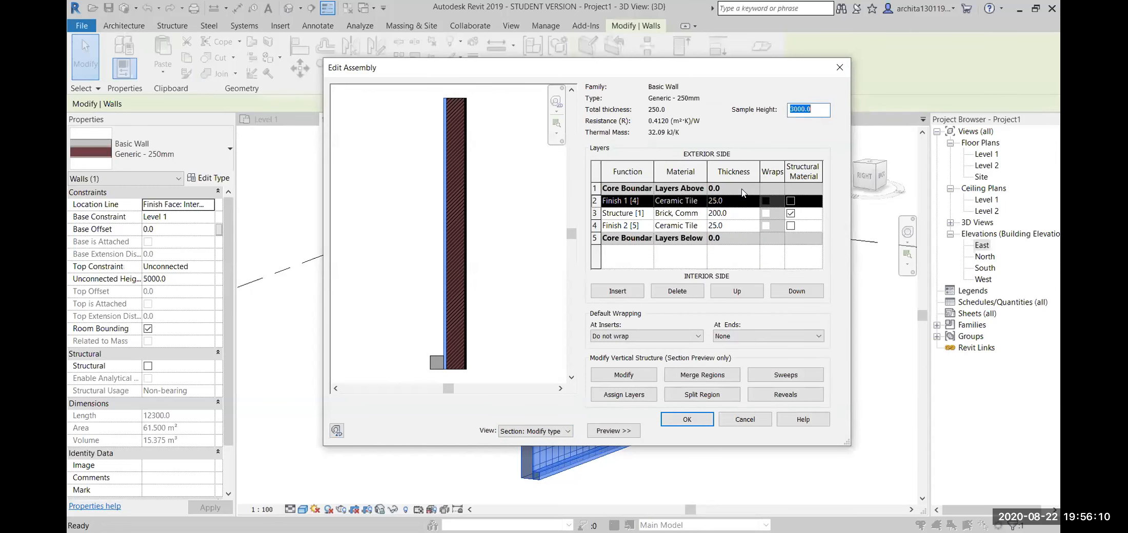
{"action": "left_click", "coordinate": [803, 382]}
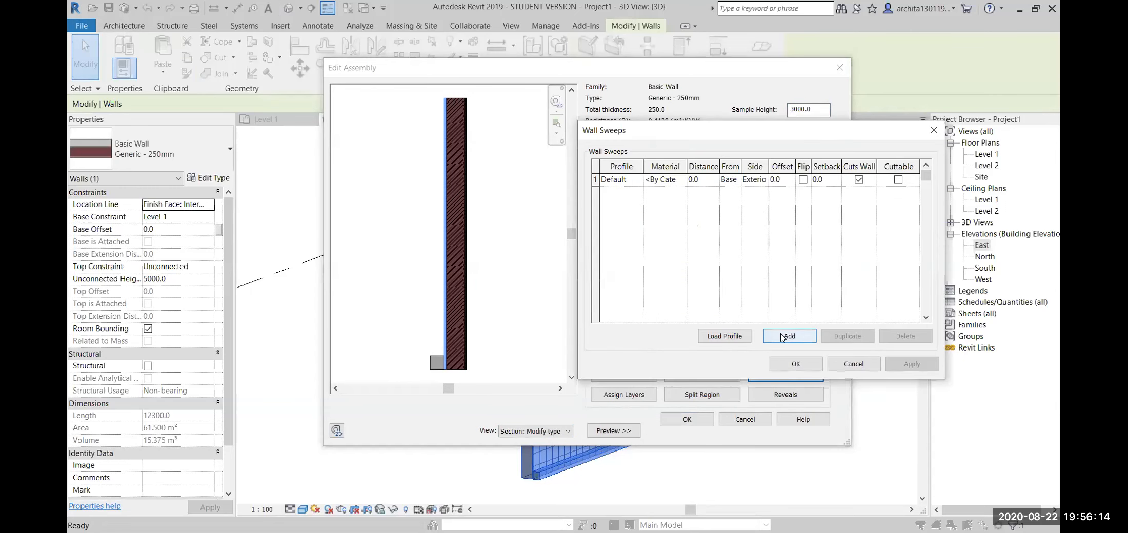
{"action": "left_click", "coordinate": [784, 336]}
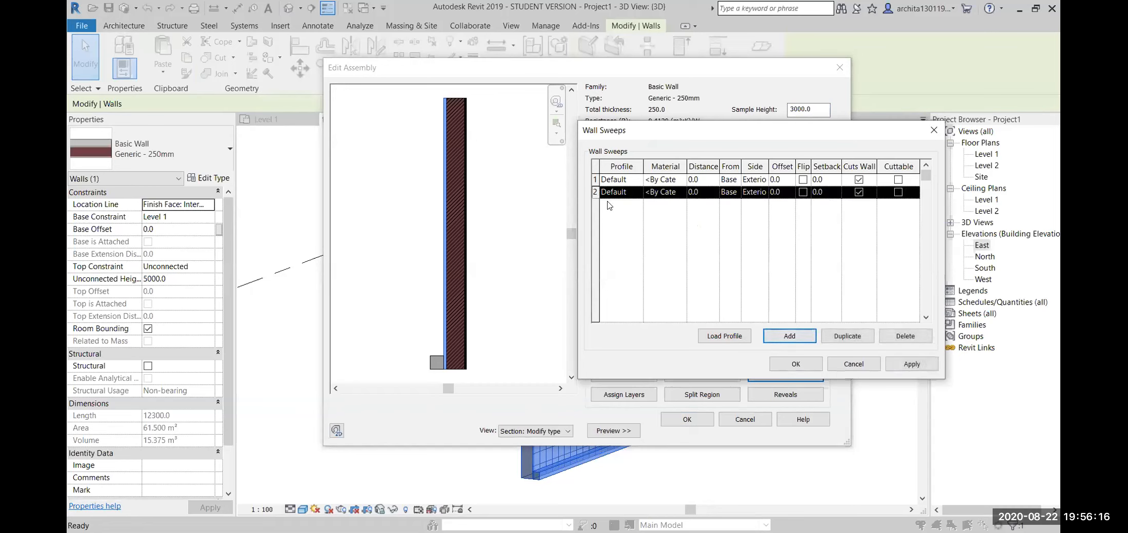
{"action": "left_click", "coordinate": [905, 336]}
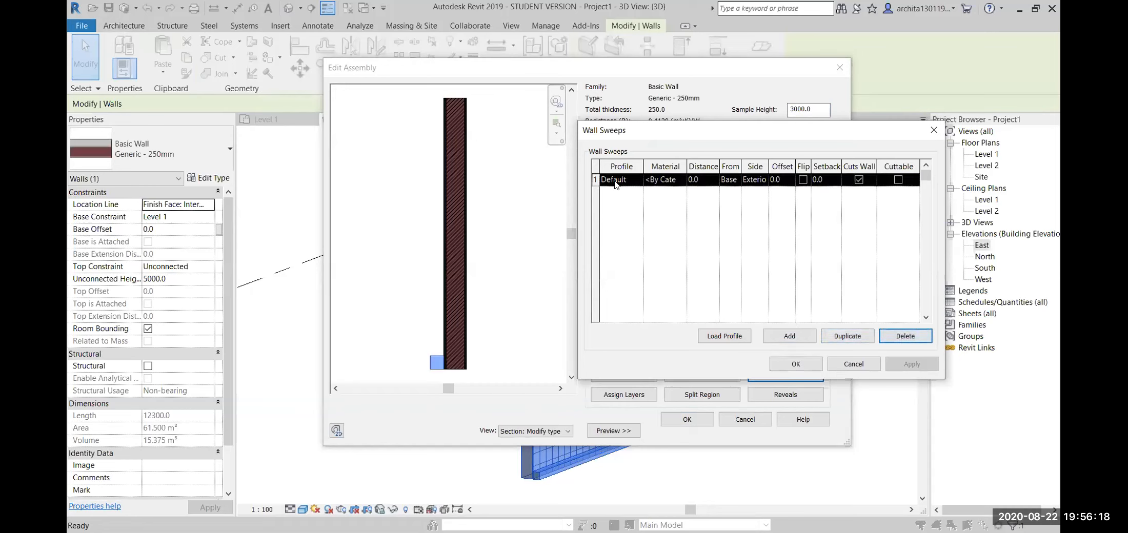
- Check which profiles are available for the exterior base sweep, keeping the Default profile
{"action": "left_click", "coordinate": [635, 180]}
{"action": "left_click", "coordinate": [637, 179]}
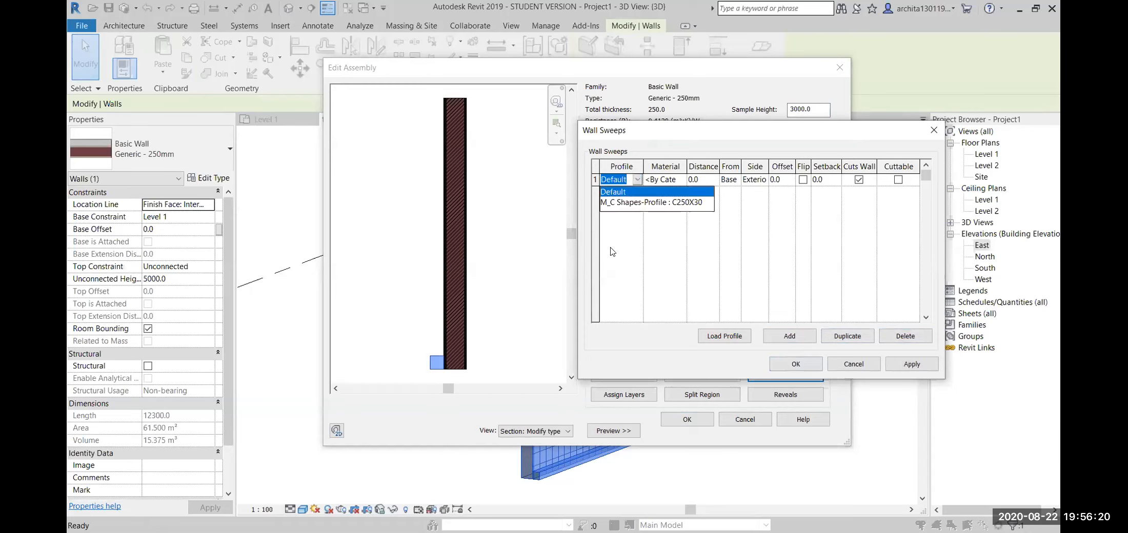
{"action": "left_click", "coordinate": [611, 251]}
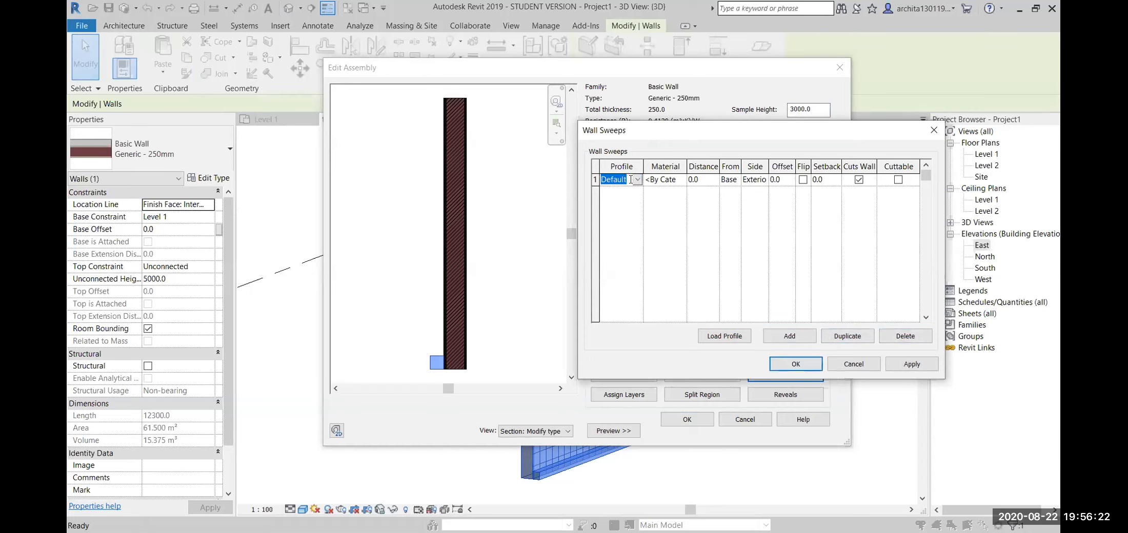
{"action": "left_click", "coordinate": [637, 180]}
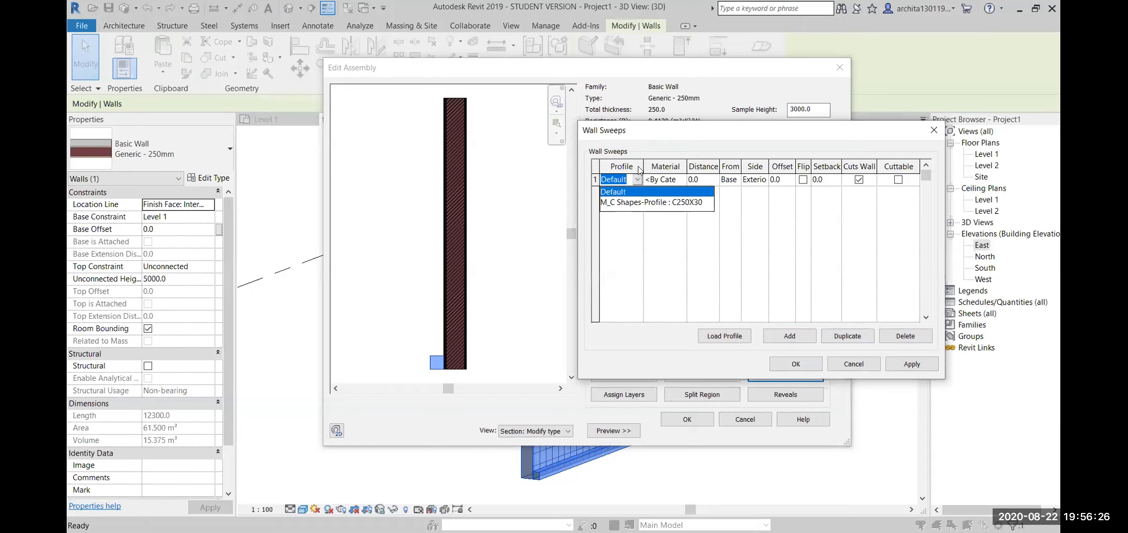
{"action": "left_click", "coordinate": [638, 168]}
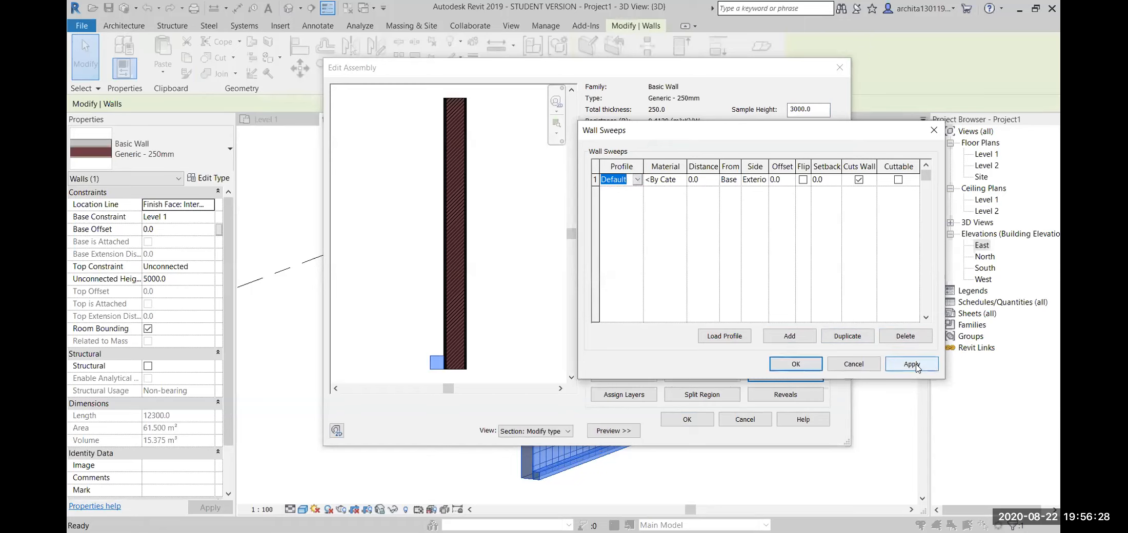
{"action": "left_click", "coordinate": [916, 366]}
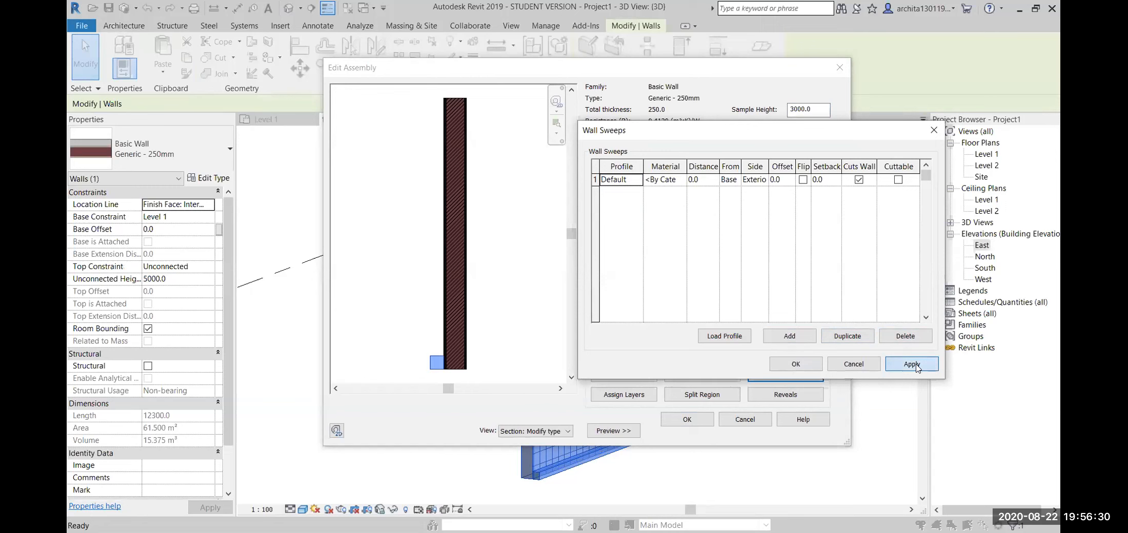
{"action": "left_click", "coordinate": [796, 365]}
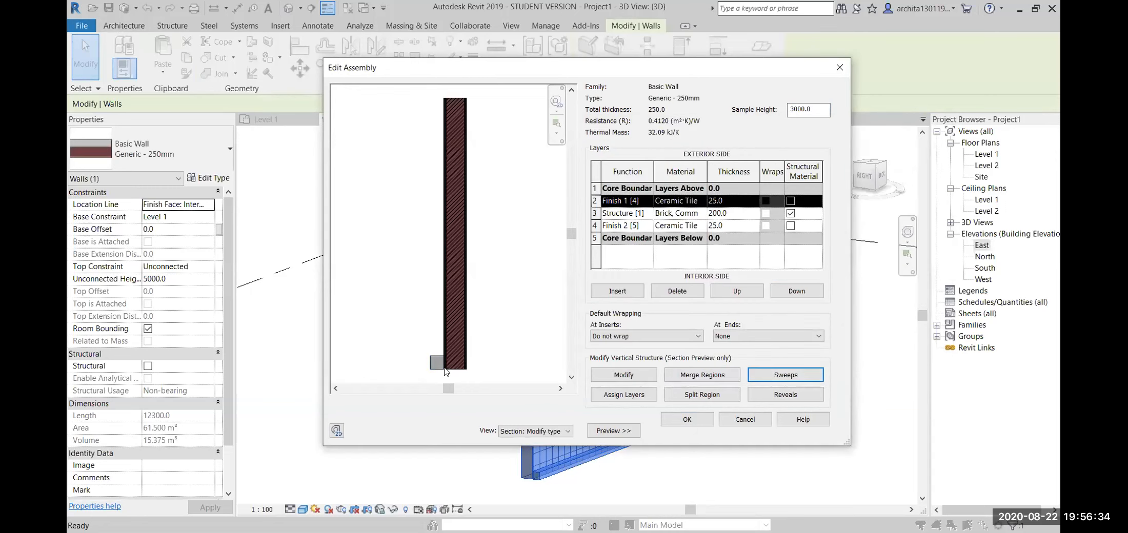
{"action": "left_click", "coordinate": [795, 375]}
{"action": "left_click", "coordinate": [636, 181]}
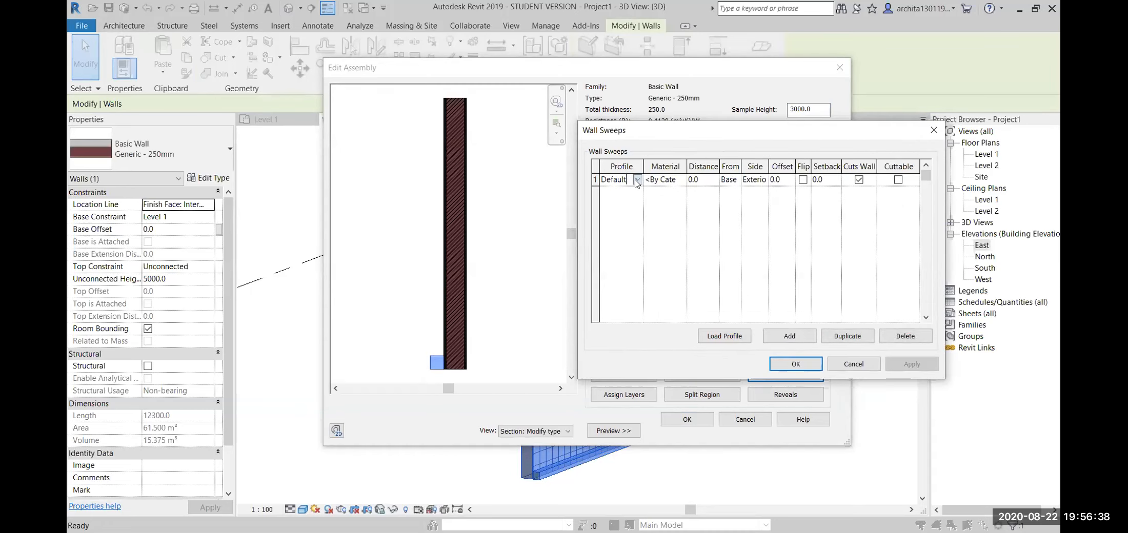
{"action": "left_click", "coordinate": [779, 307]}
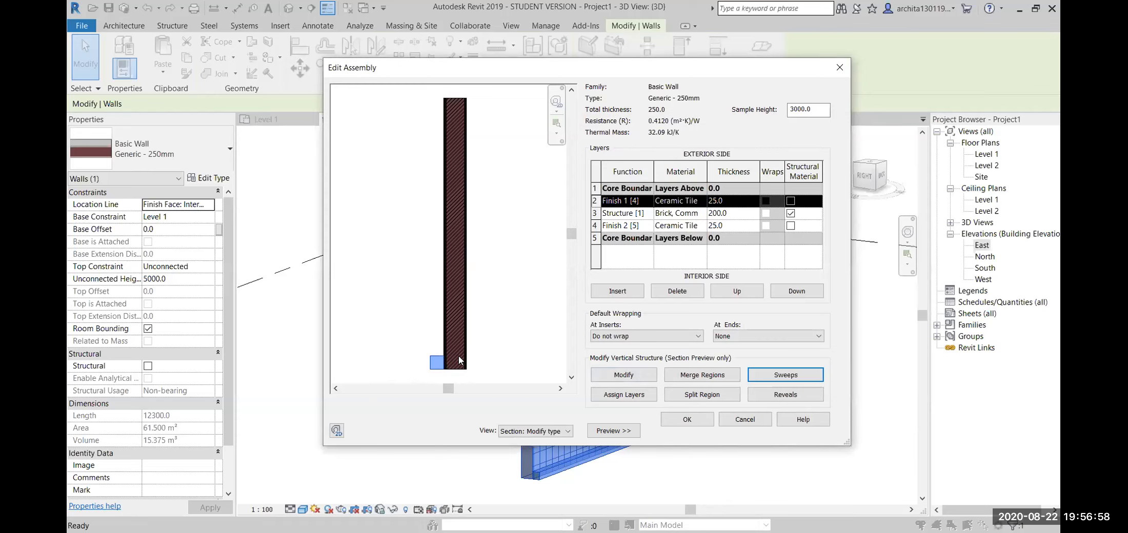
- Accept the wall structure and type settings, and examine the sweep along the tiled wall's base in 3D
{"action": "left_click", "coordinate": [685, 419]}
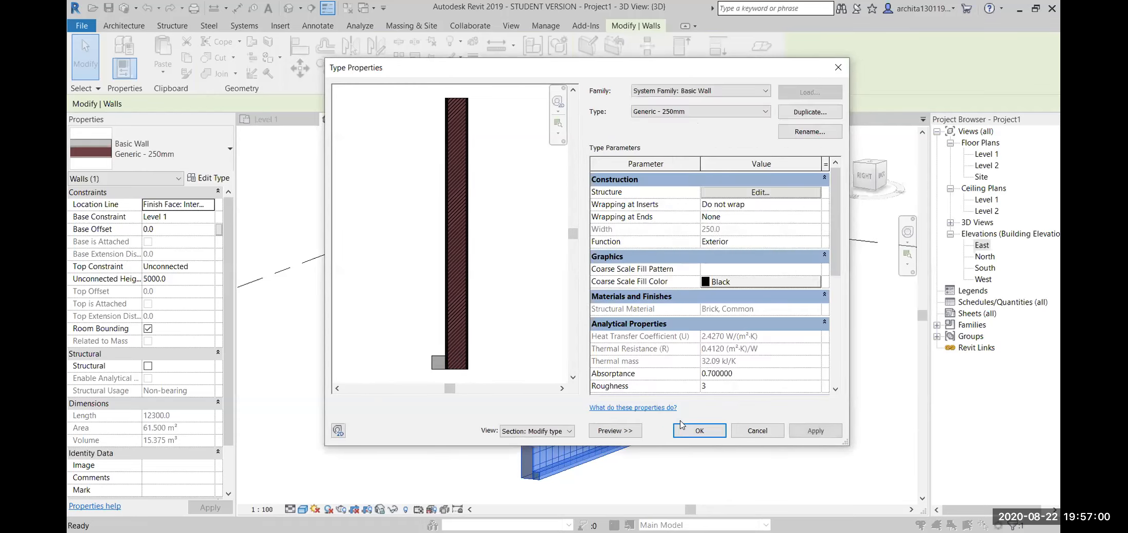
{"action": "left_click", "coordinate": [773, 472]}
{"action": "scroll", "coordinate": [558, 474], "scroll_direction": "up", "scroll_amount": 6}
{"action": "middle_click_drag", "start_coordinate": [548, 482], "coordinate": [484, 485]}
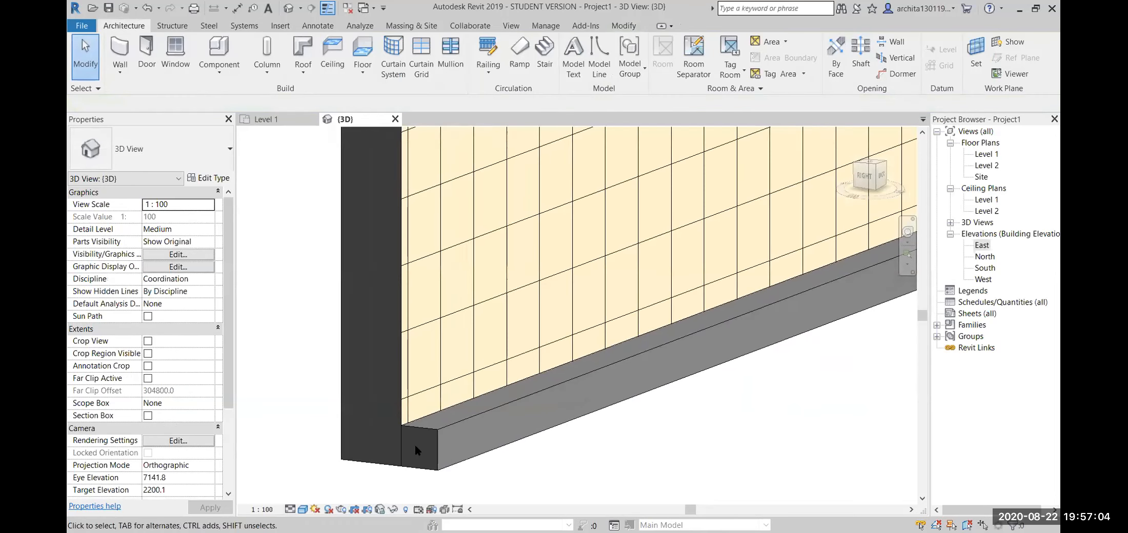
{"action": "scroll", "coordinate": [372, 445], "scroll_direction": "down", "scroll_amount": 6}
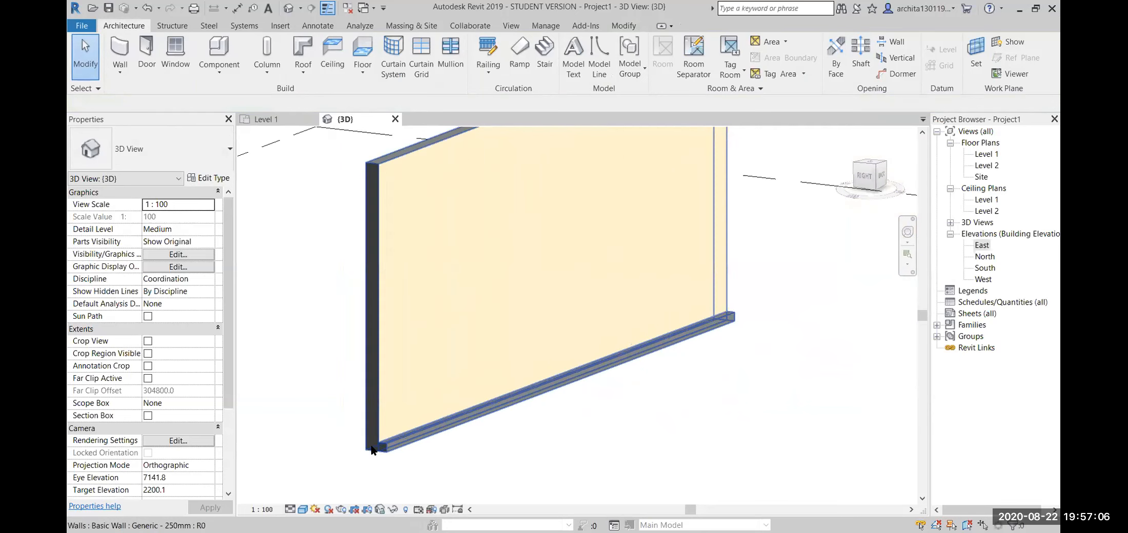
{"action": "scroll", "coordinate": [572, 378], "scroll_direction": "down", "scroll_amount": 2}
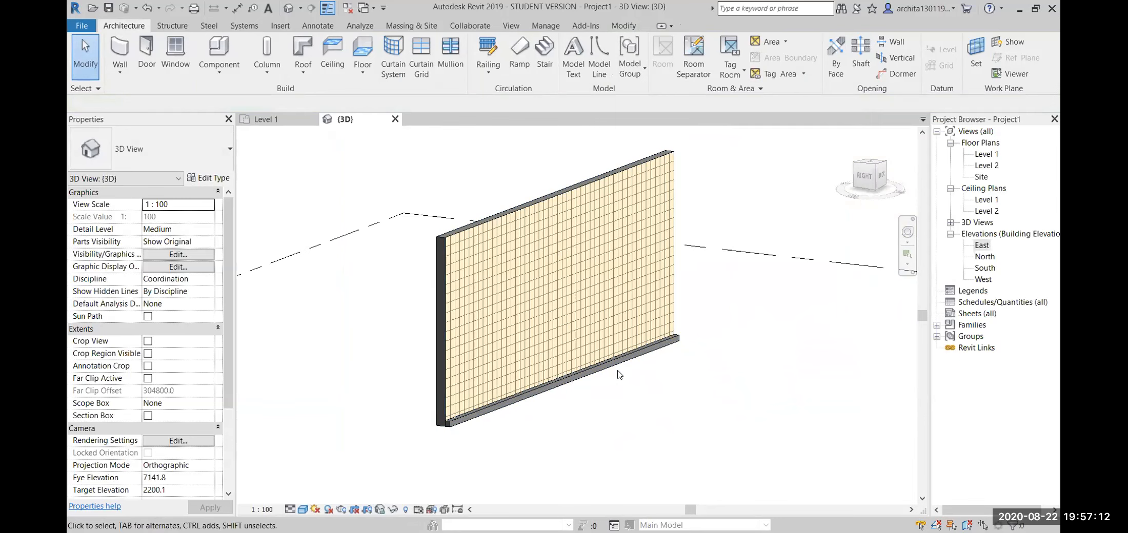
{"action": "scroll", "coordinate": [504, 398], "scroll_direction": "up", "scroll_amount": 4}
{"action": "scroll", "coordinate": [503, 399], "scroll_direction": "down", "scroll_amount": 2}
{"action": "middle_click_drag", "start_coordinate": [626, 410], "coordinate": [626, 448]}
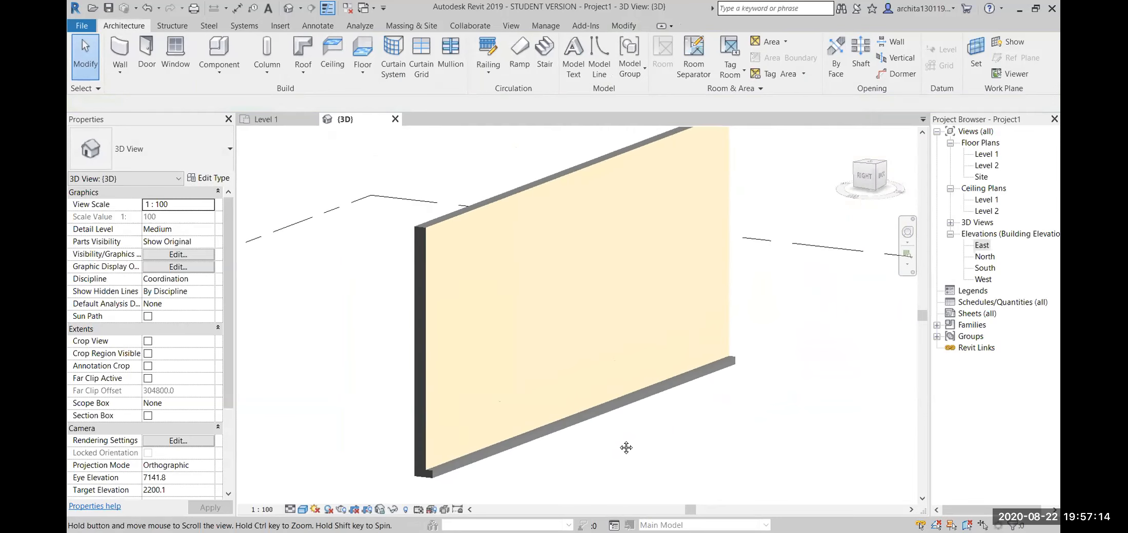
{"action": "scroll", "coordinate": [622, 446], "scroll_direction": "up", "scroll_amount": 2}
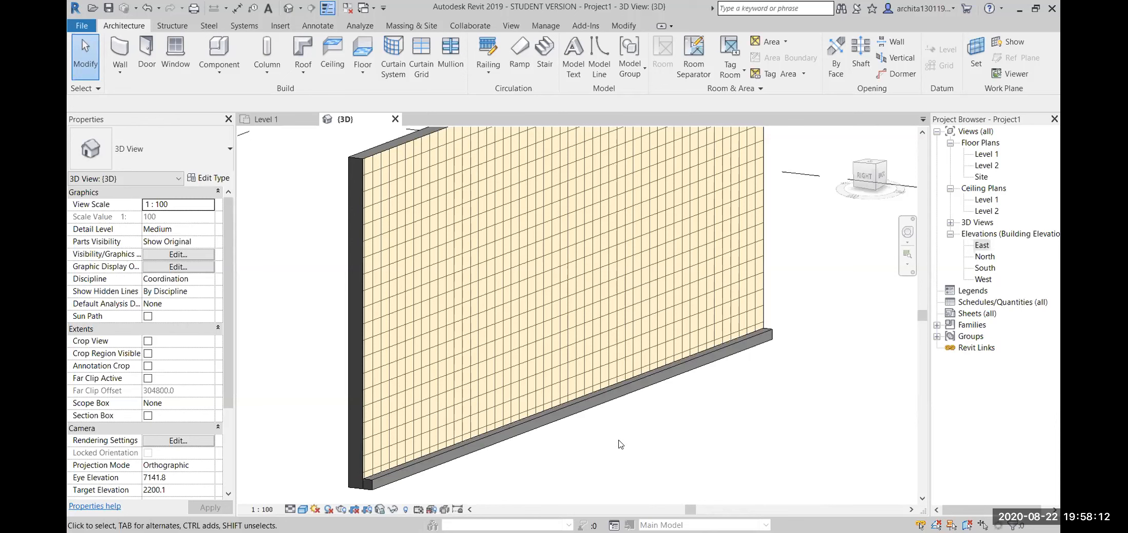
- Reopen the tiled wall's sweep settings and apply the M_C Shapes-Profile : C250X30 profile to the base sweep
{"action": "left_click", "coordinate": [369, 267]}
{"action": "left_click", "coordinate": [209, 178]}
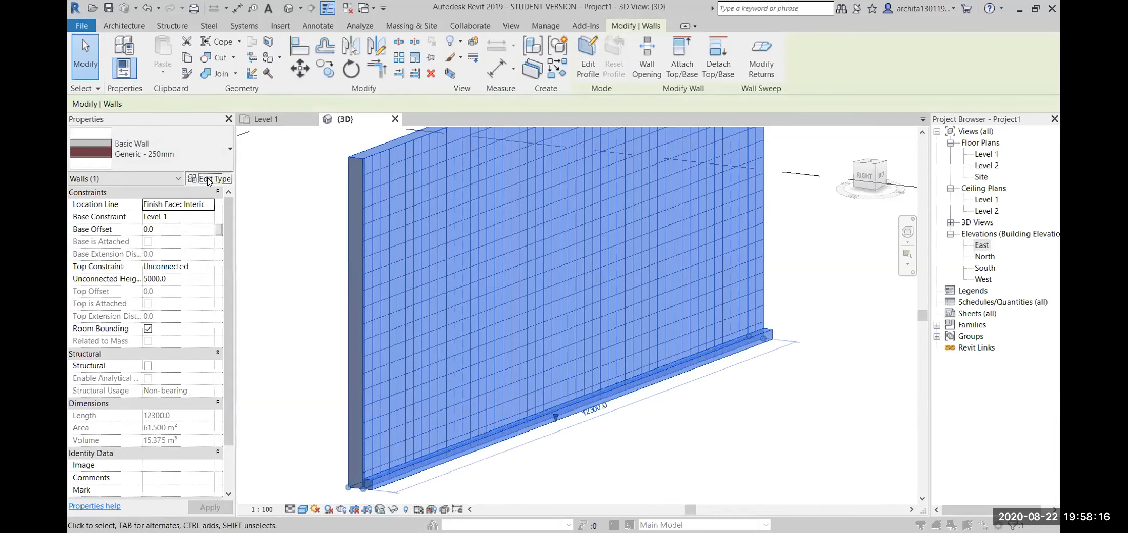
{"action": "left_click", "coordinate": [731, 193]}
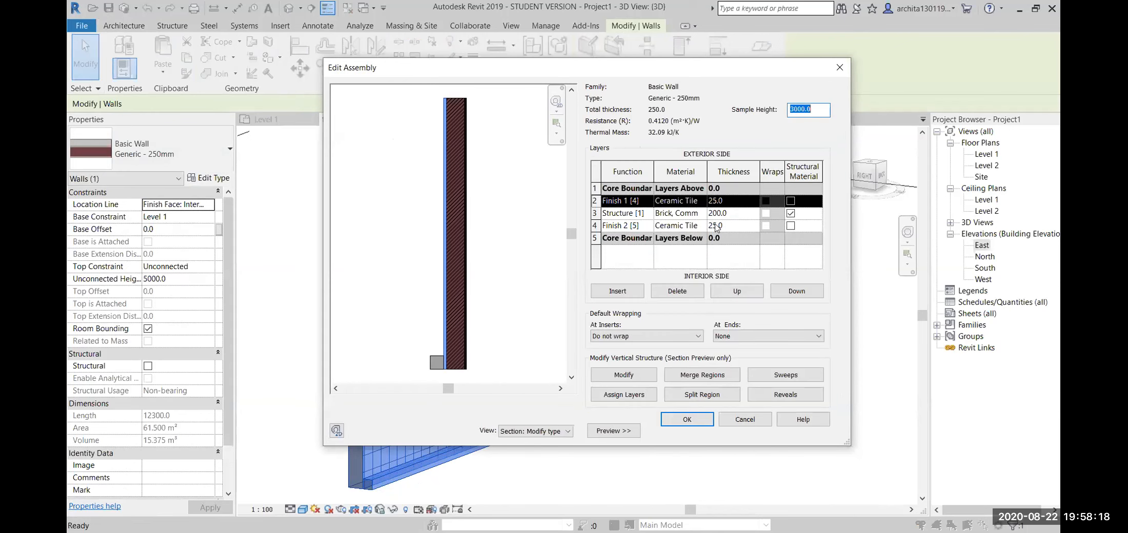
{"action": "left_click", "coordinate": [783, 381]}
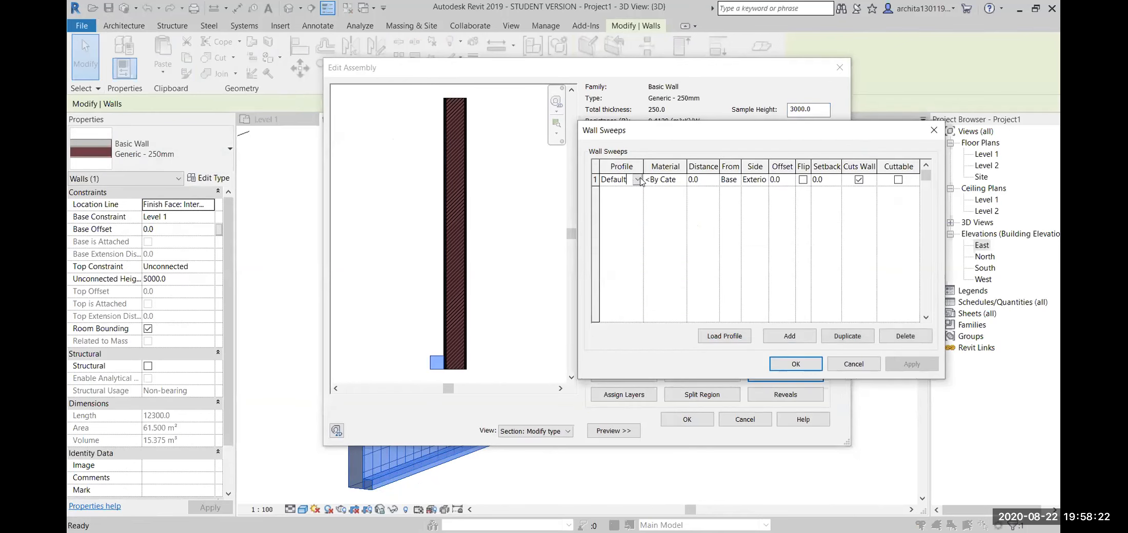
{"action": "left_click", "coordinate": [638, 179]}
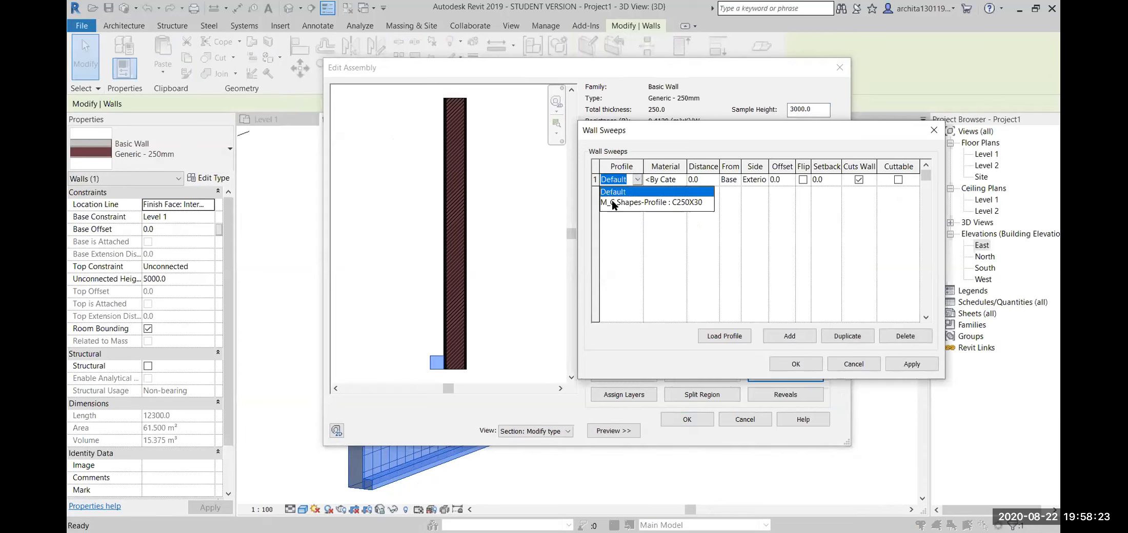
{"action": "left_click", "coordinate": [698, 203]}
{"action": "left_click", "coordinate": [912, 364]}
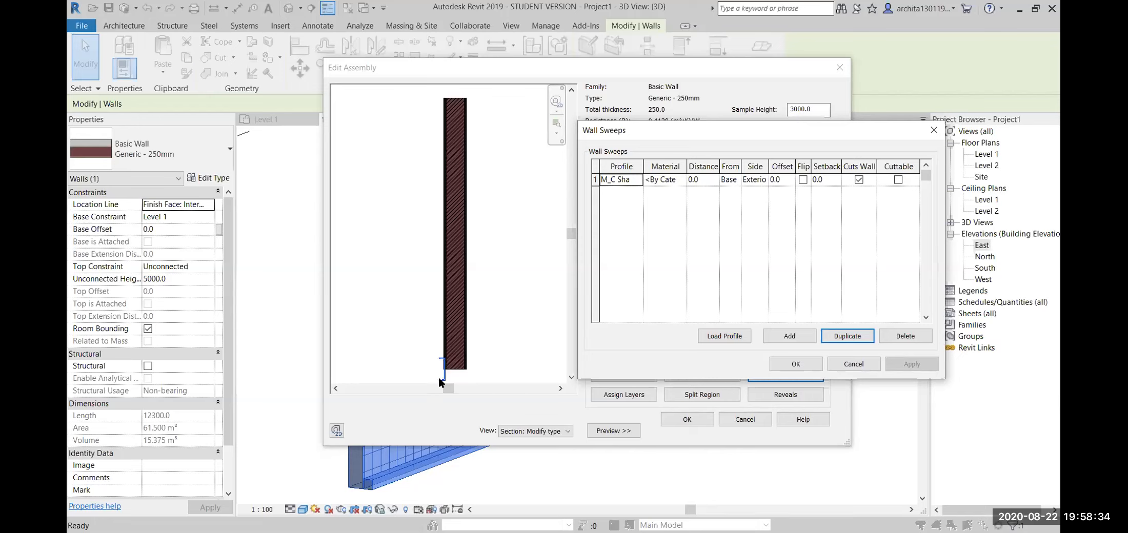
- Assign the Cherry material to the C-shaped wall sweep
{"action": "left_click", "coordinate": [684, 182]}
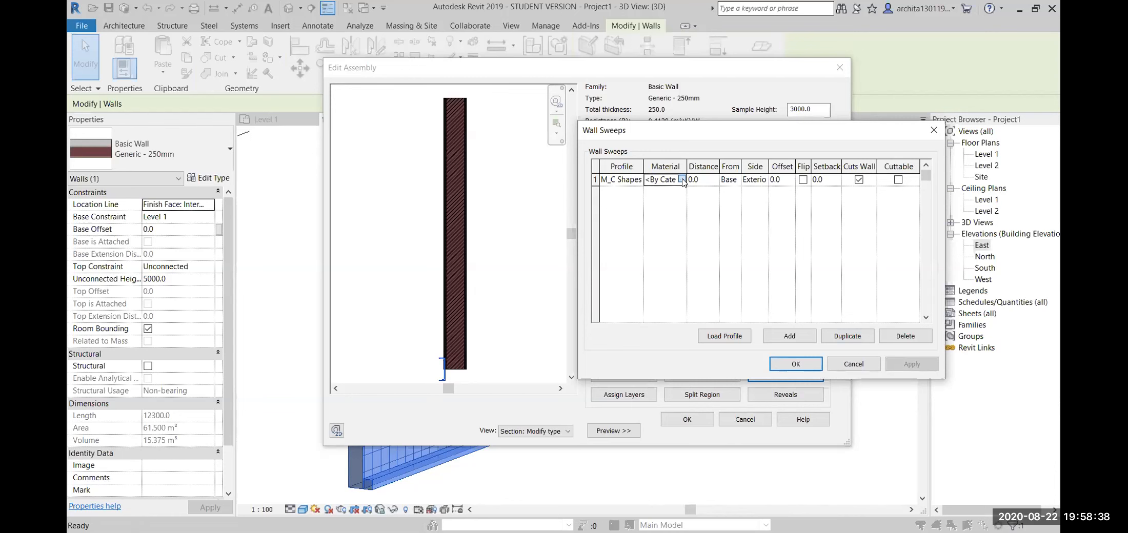
{"action": "left_click", "coordinate": [682, 179]}
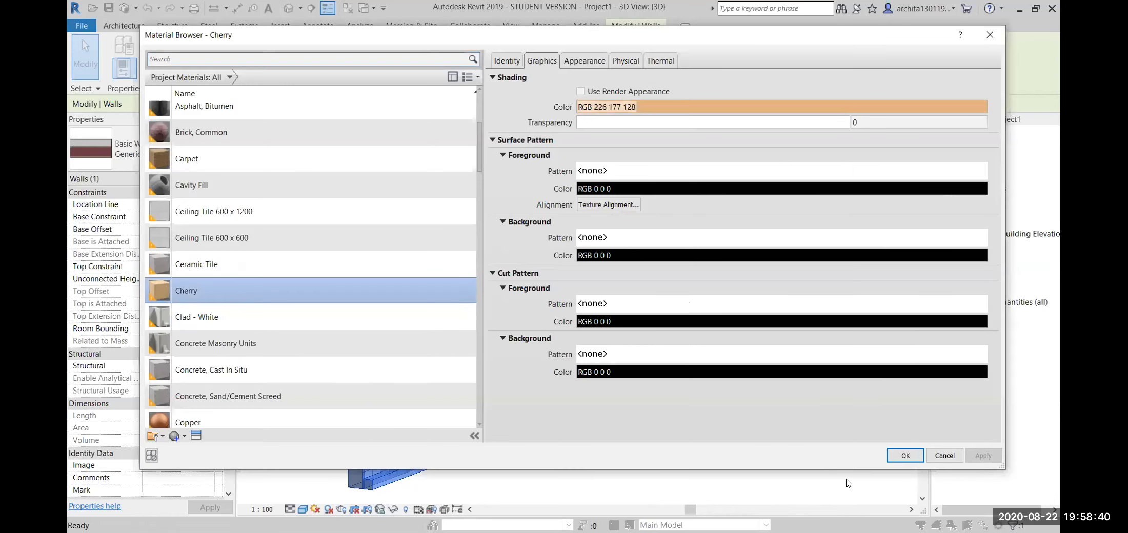
{"action": "left_click", "coordinate": [905, 456]}
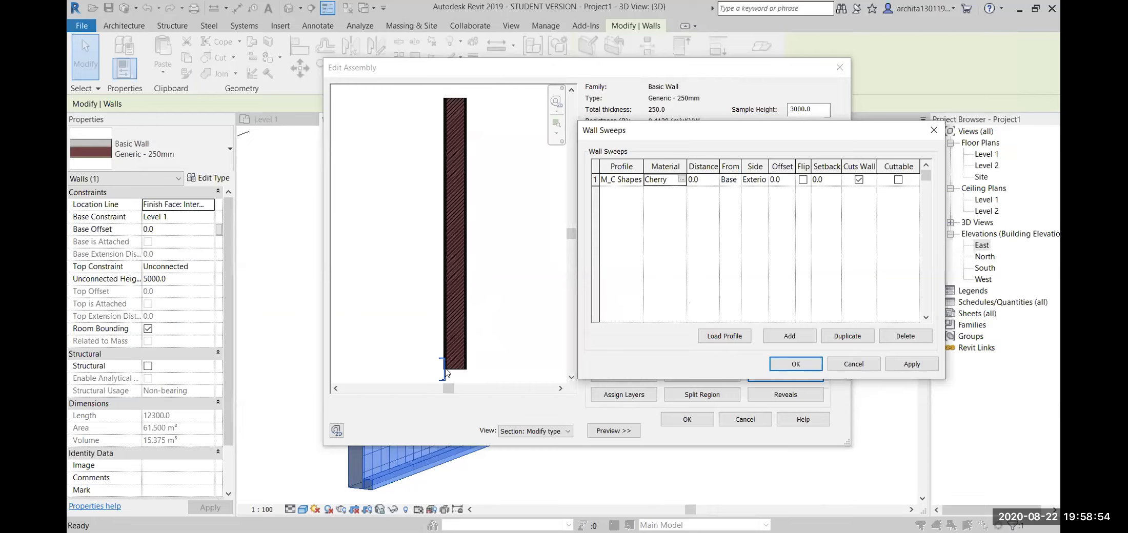
- Try distances of 115, 120 and 150 from the wall base for the C-shaped sweep, applying each one
{"action": "left_click", "coordinate": [712, 181]}
{"action": "type", "text": "115"}
{"action": "left_click", "coordinate": [911, 367]}
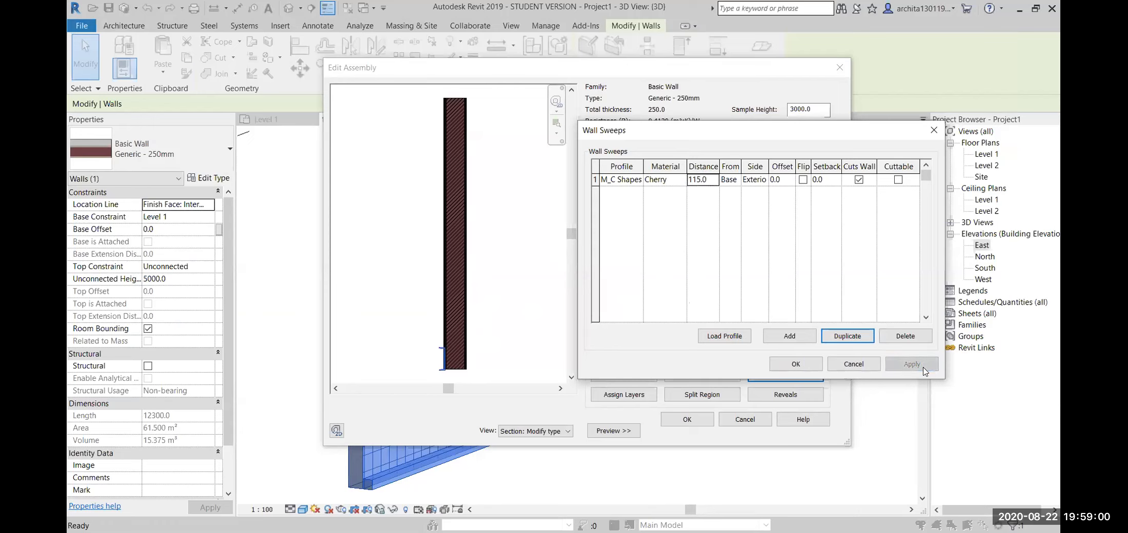
{"action": "left_click", "coordinate": [709, 179]}
{"action": "type", "text": "120"}
{"action": "left_click", "coordinate": [912, 365]}
{"action": "left_click", "coordinate": [703, 180]}
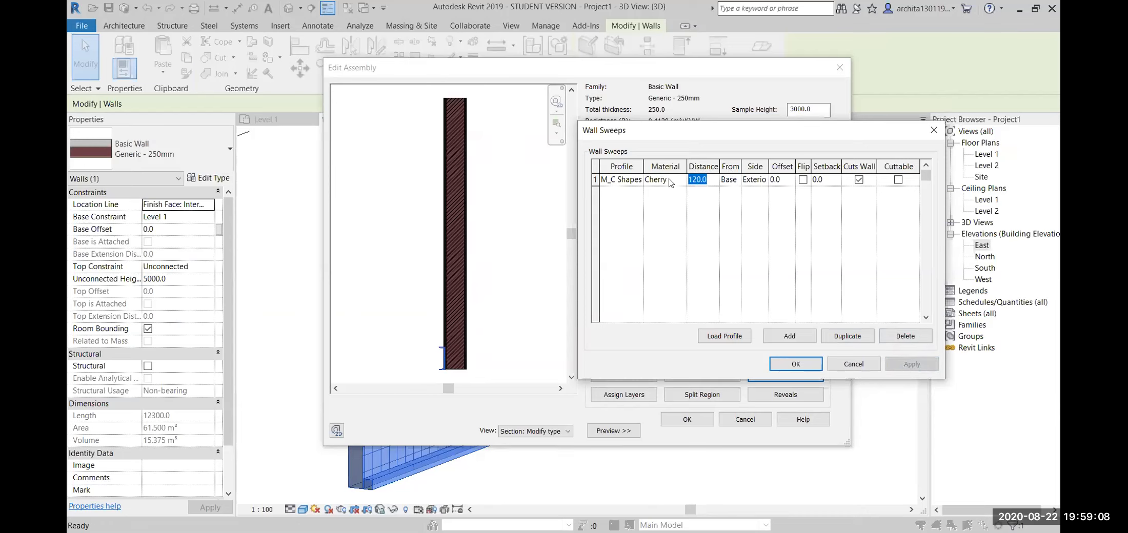
{"action": "type", "text": "150"}
{"action": "left_click", "coordinate": [893, 368]}
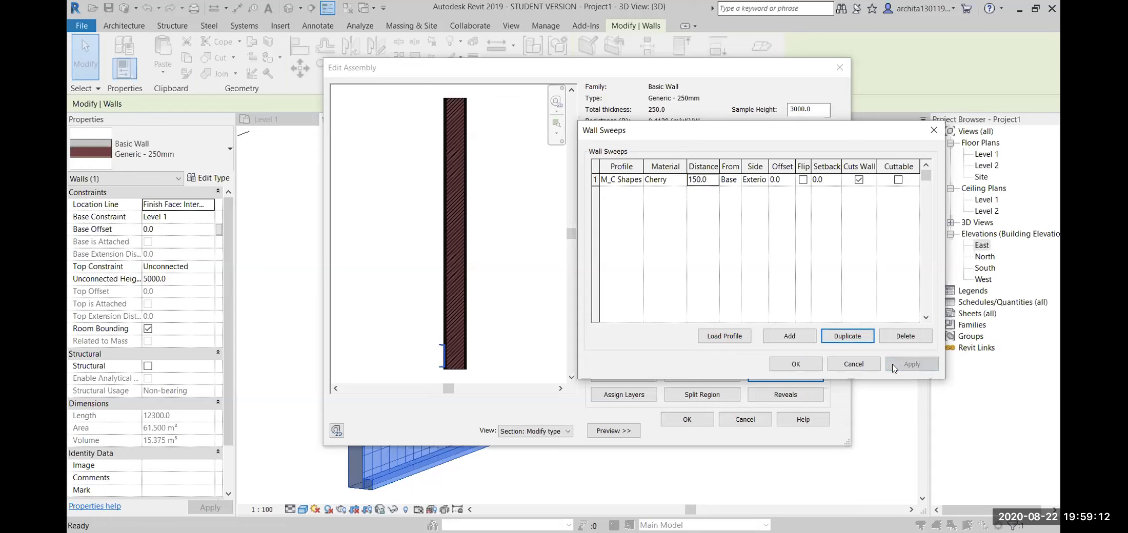
- Set the C-shaped sweep's distance from the wall base to 200 and apply it
{"action": "left_click", "coordinate": [712, 179]}
{"action": "left_click_drag", "start_coordinate": [712, 178], "coordinate": [669, 175]}
{"action": "type", "text": "200"}
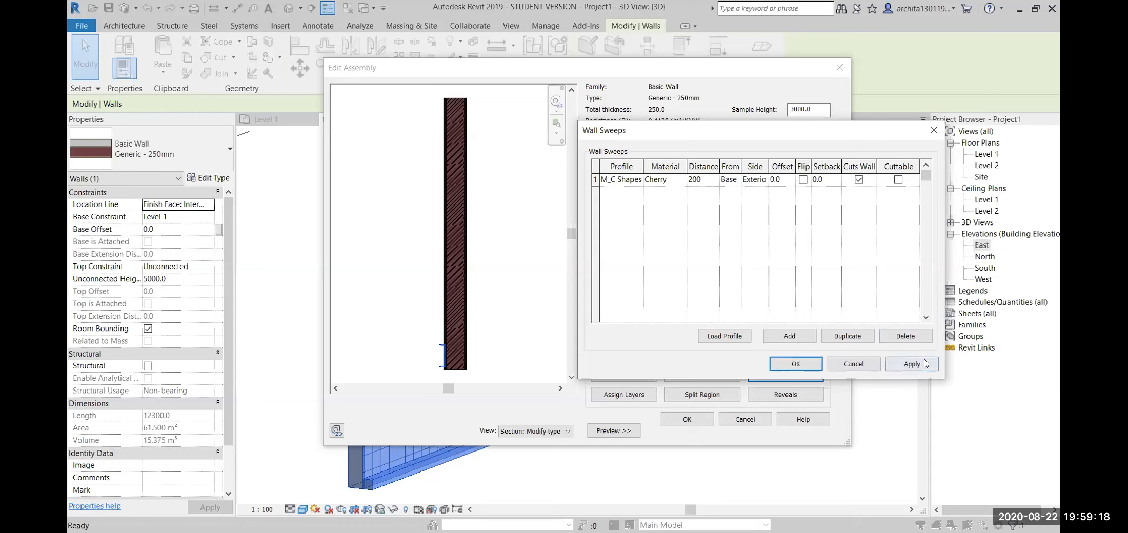
{"action": "left_click", "coordinate": [925, 363]}
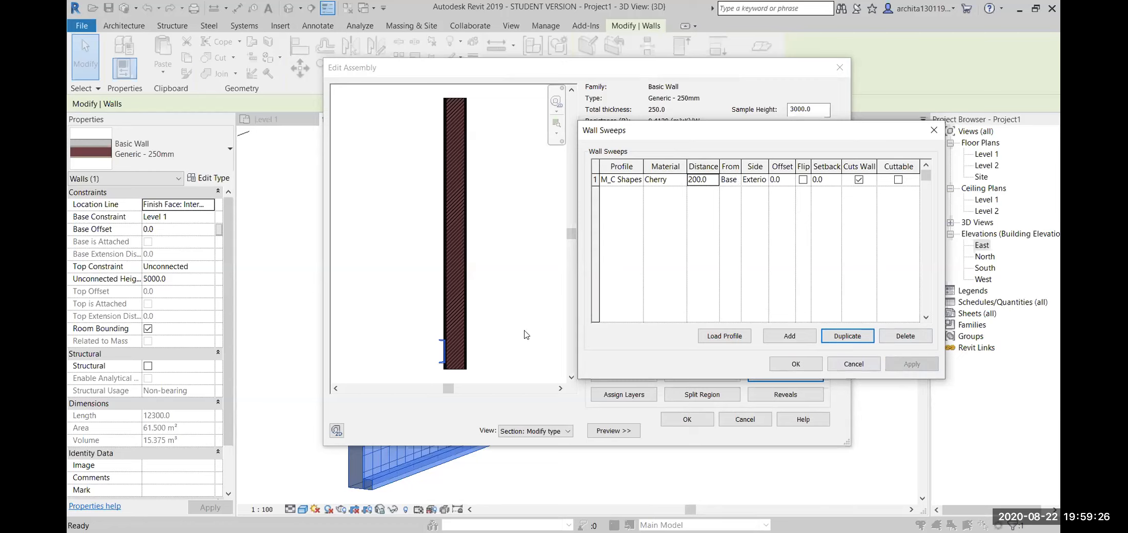
- Try the C-shaped sweep on the wall's Interior side and return it to the Exterior side
{"action": "left_click", "coordinate": [762, 180]}
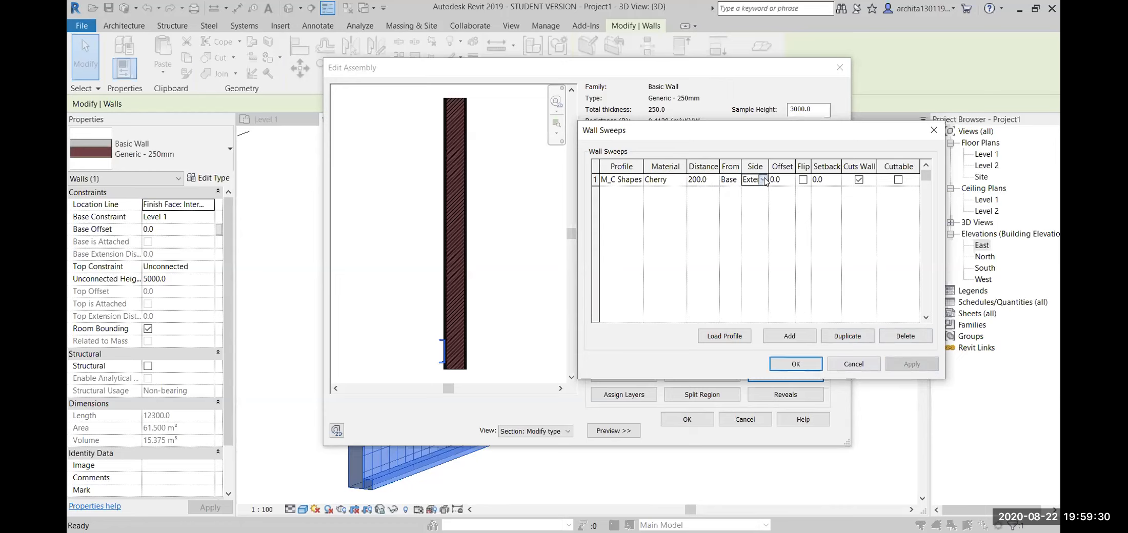
{"action": "left_click", "coordinate": [759, 180]}
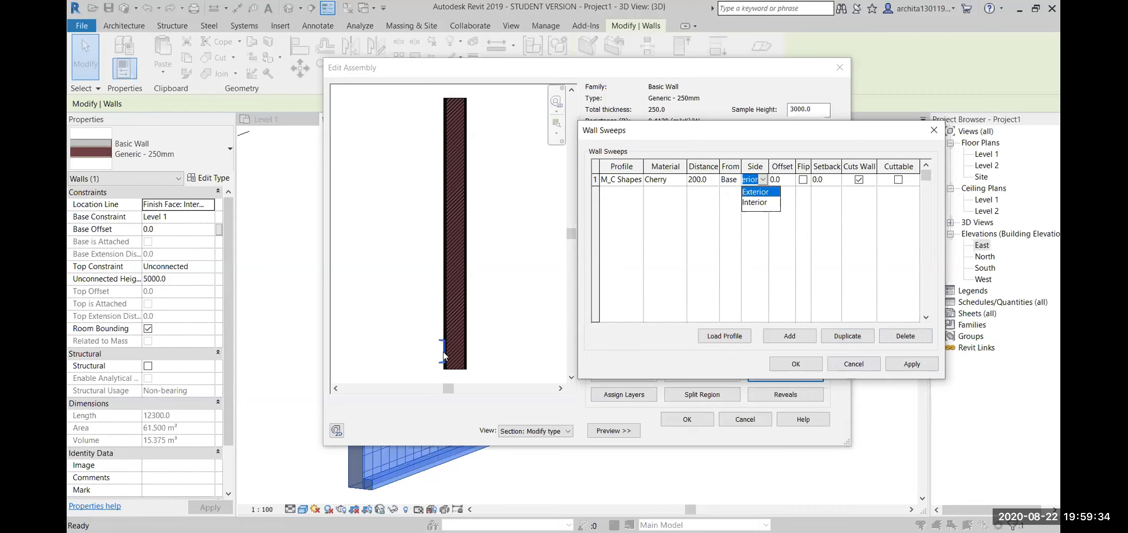
{"action": "left_click", "coordinate": [761, 203]}
{"action": "left_click", "coordinate": [912, 365]}
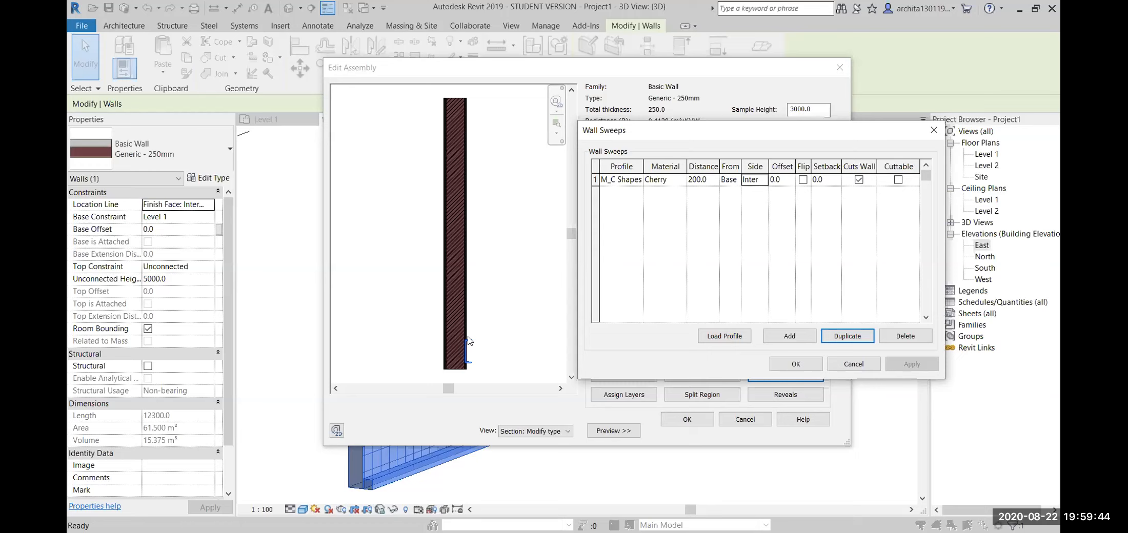
{"action": "left_click", "coordinate": [764, 183]}
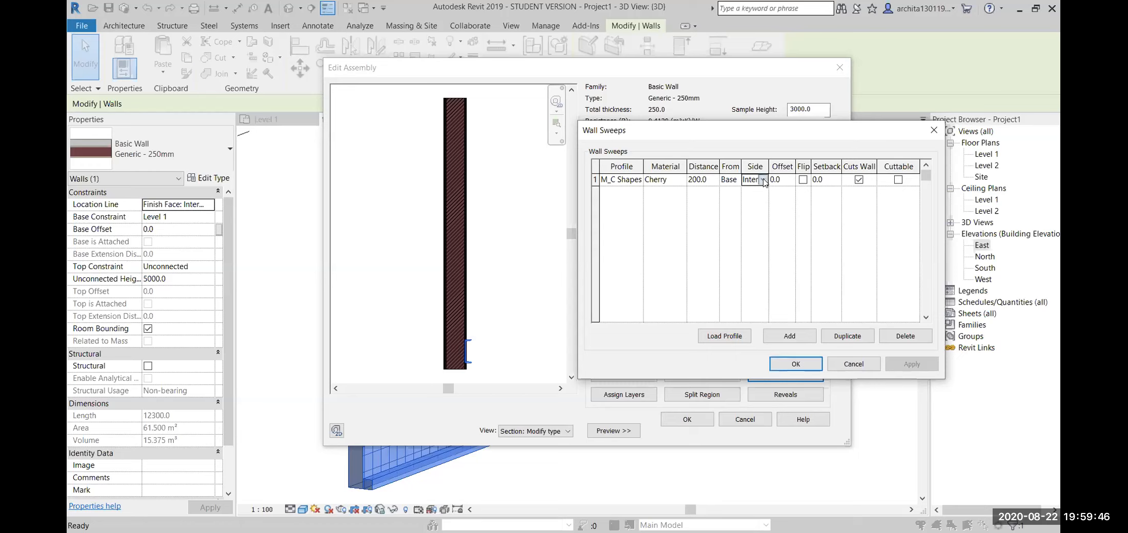
{"action": "left_click", "coordinate": [763, 181]}
{"action": "left_click", "coordinate": [763, 193]}
{"action": "left_click", "coordinate": [911, 364]}
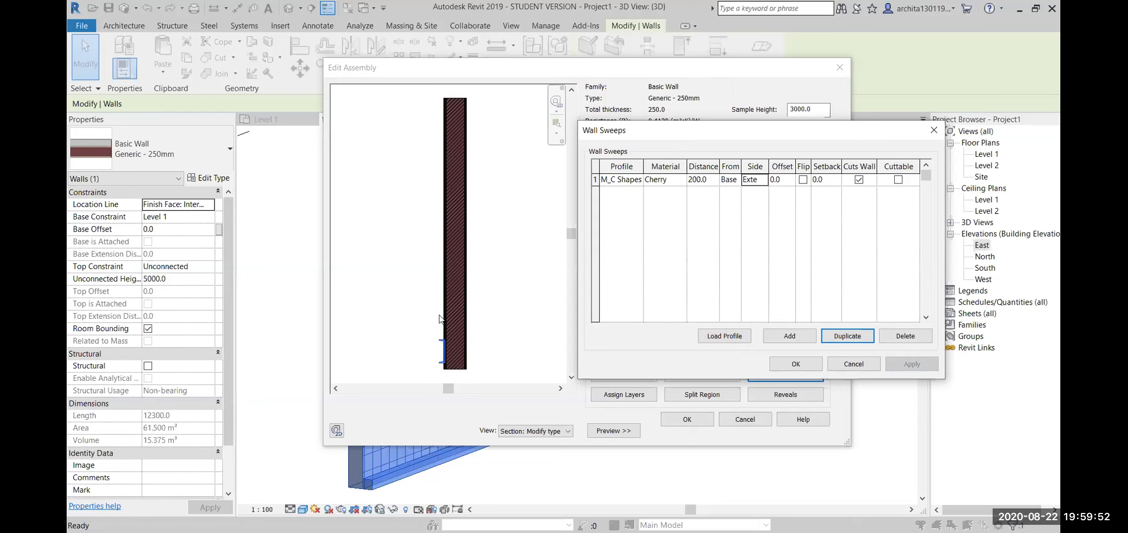
- Set the C-shaped sweep's offset to 100 and apply it
{"action": "left_click", "coordinate": [789, 180]}
{"action": "type", "text": "100"}
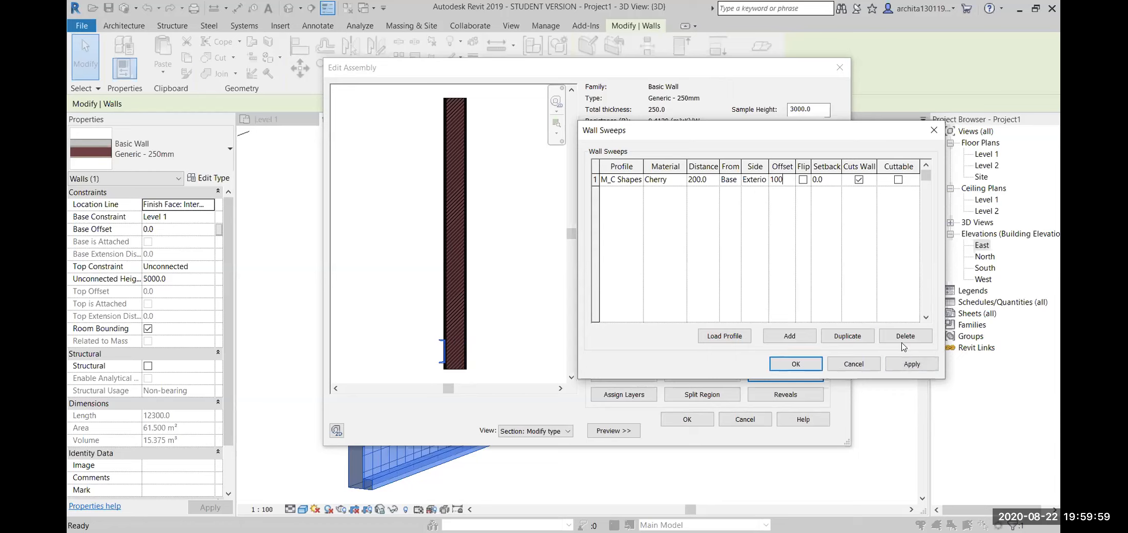
{"action": "left_click", "coordinate": [901, 364]}
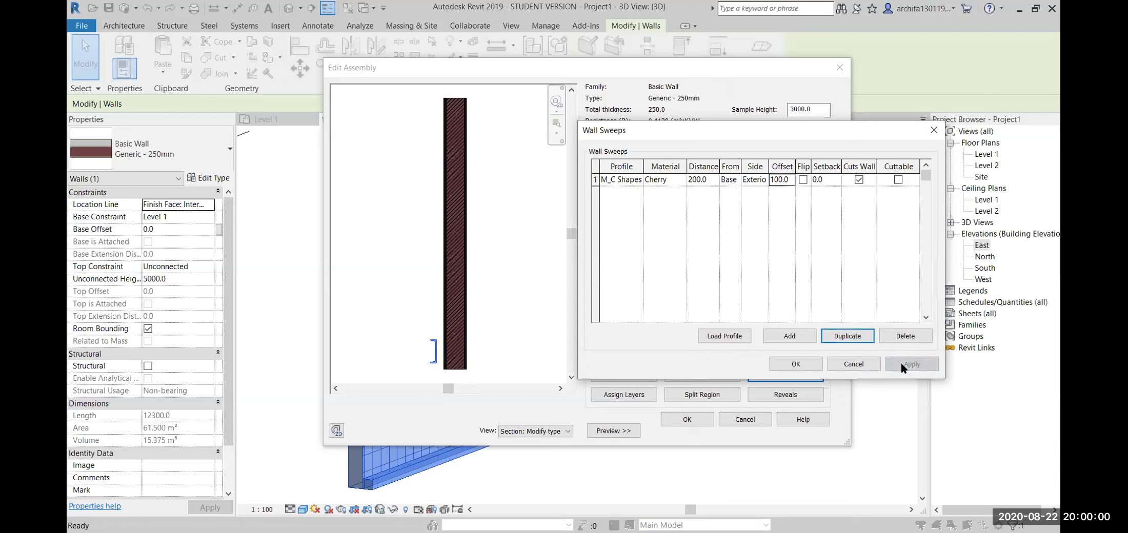
- Set the C-shaped sweep's offset to 0, apply it and accept the wall type changes
{"action": "double_click", "coordinate": [789, 180]}
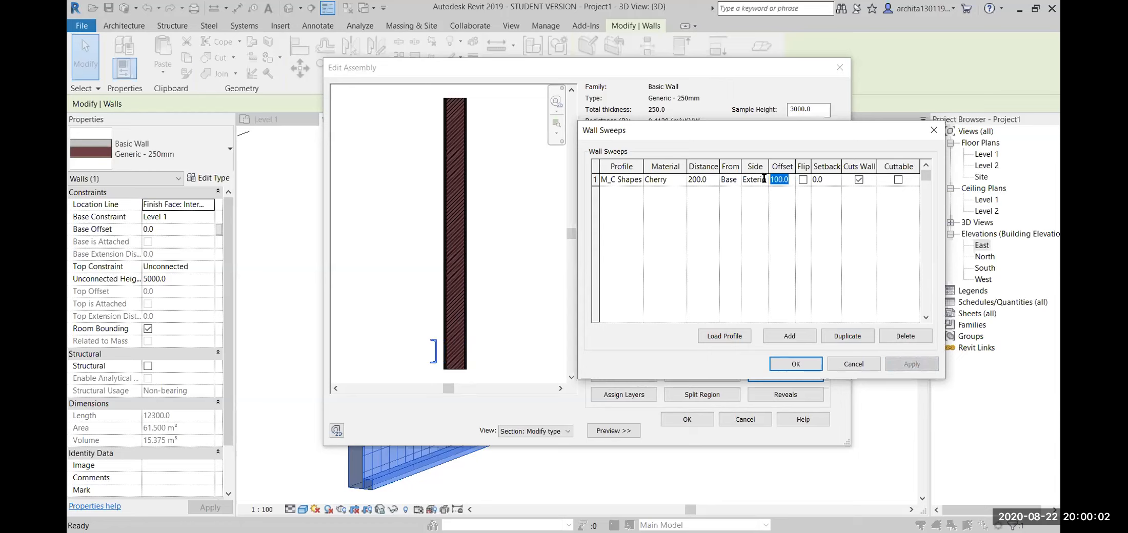
{"action": "type", "text": "0"}
{"action": "left_click", "coordinate": [931, 366]}
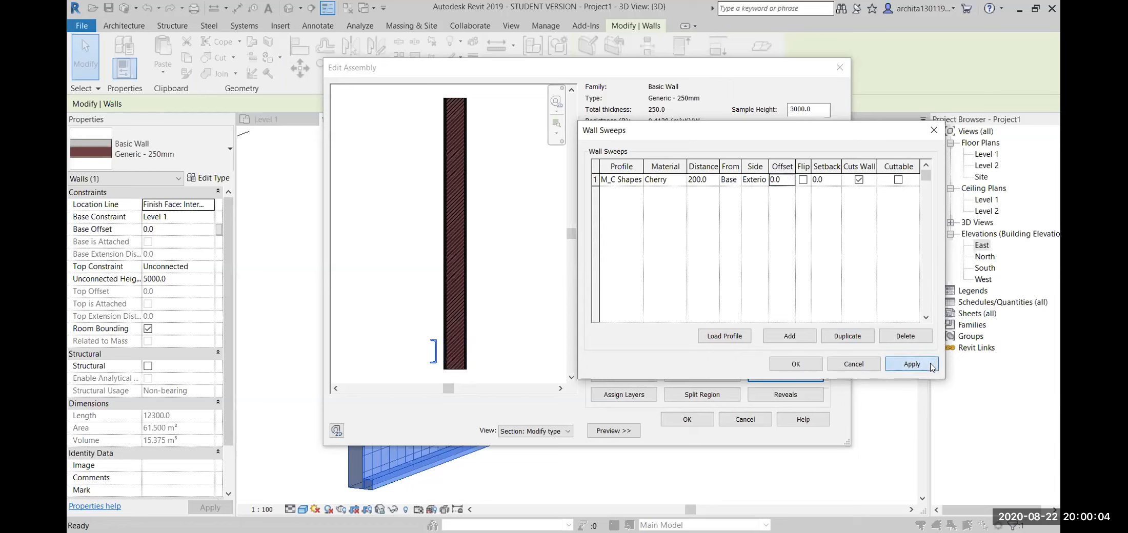
{"action": "left_click", "coordinate": [798, 364]}
{"action": "left_click", "coordinate": [688, 420]}
{"action": "left_click", "coordinate": [816, 431]}
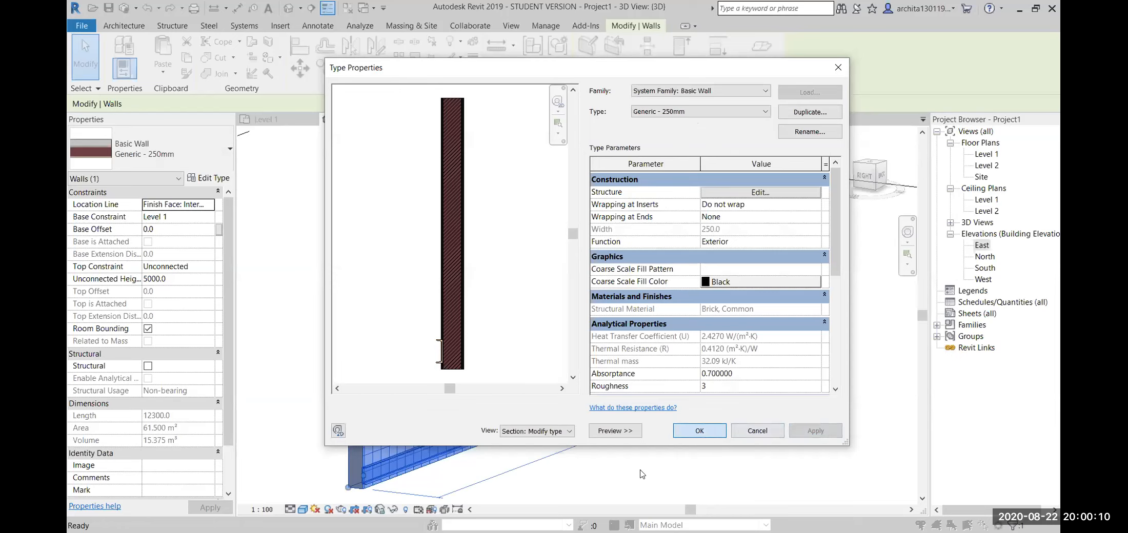
{"action": "key", "text": "Return"}
- Try the Hidden Line visual style on the 3D view and switch back to Consistent Colors
{"action": "scroll", "coordinate": [665, 443], "scroll_direction": "up", "scroll_amount": 5}
{"action": "scroll", "coordinate": [434, 436], "scroll_direction": "down", "scroll_amount": 5}
{"action": "scroll", "coordinate": [611, 461], "scroll_direction": "down", "scroll_amount": 2}
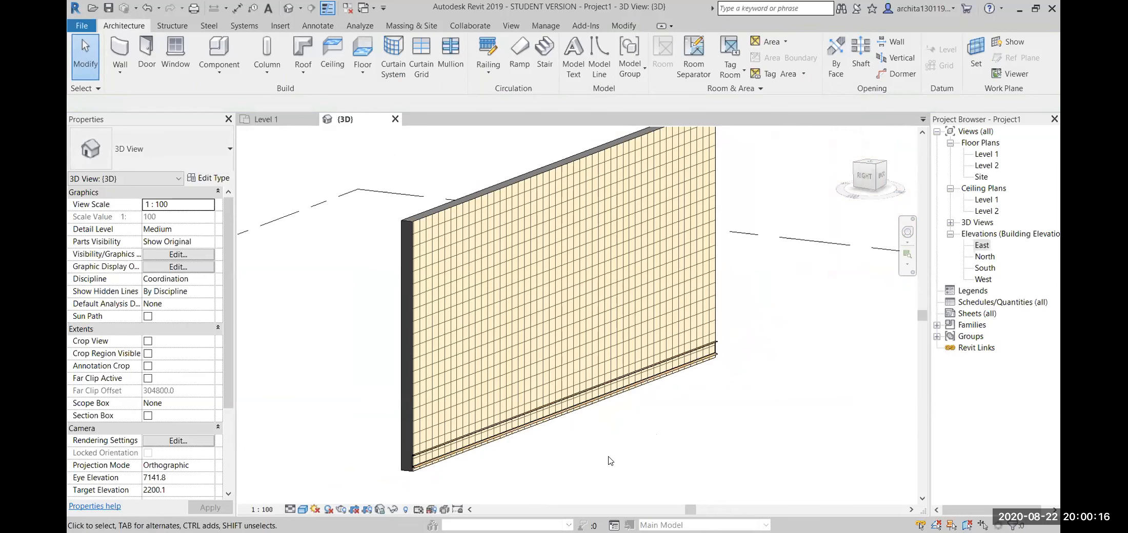
{"action": "scroll", "coordinate": [610, 460], "scroll_direction": "up", "scroll_amount": 2}
{"action": "left_click", "coordinate": [302, 509]}
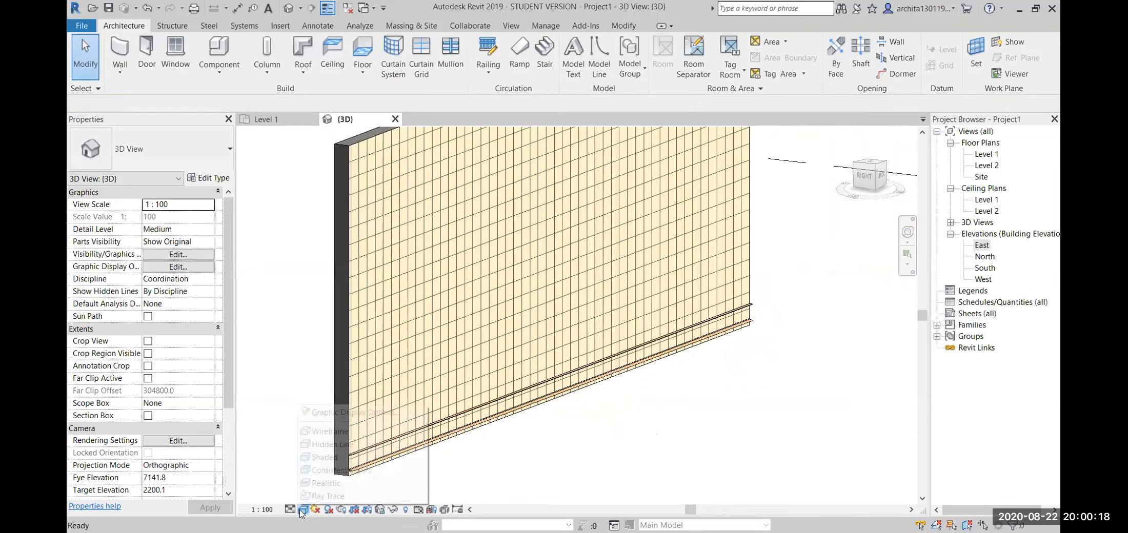
{"action": "left_click", "coordinate": [332, 445]}
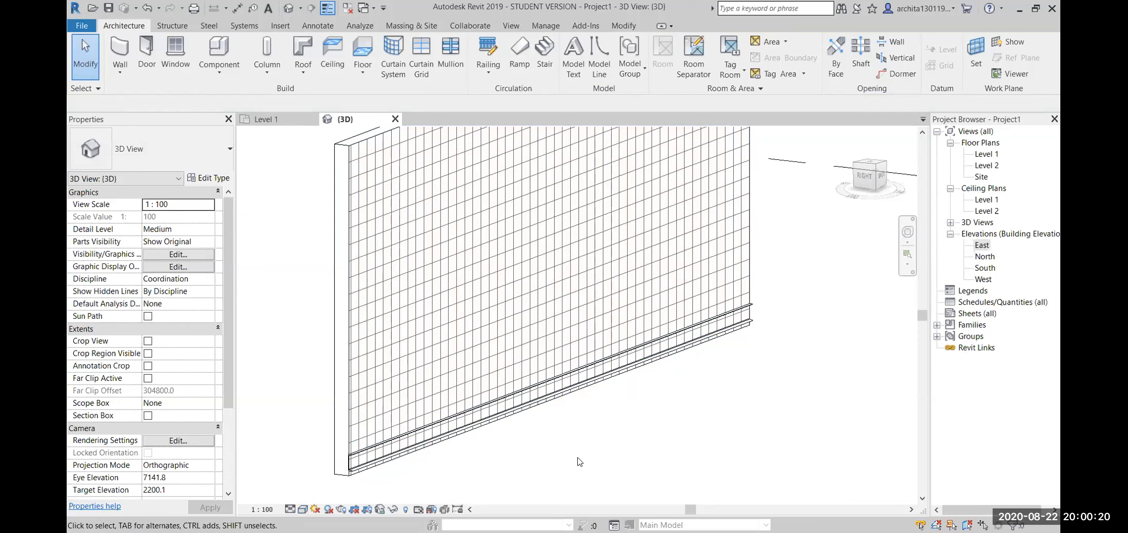
{"action": "left_click", "coordinate": [303, 509]}
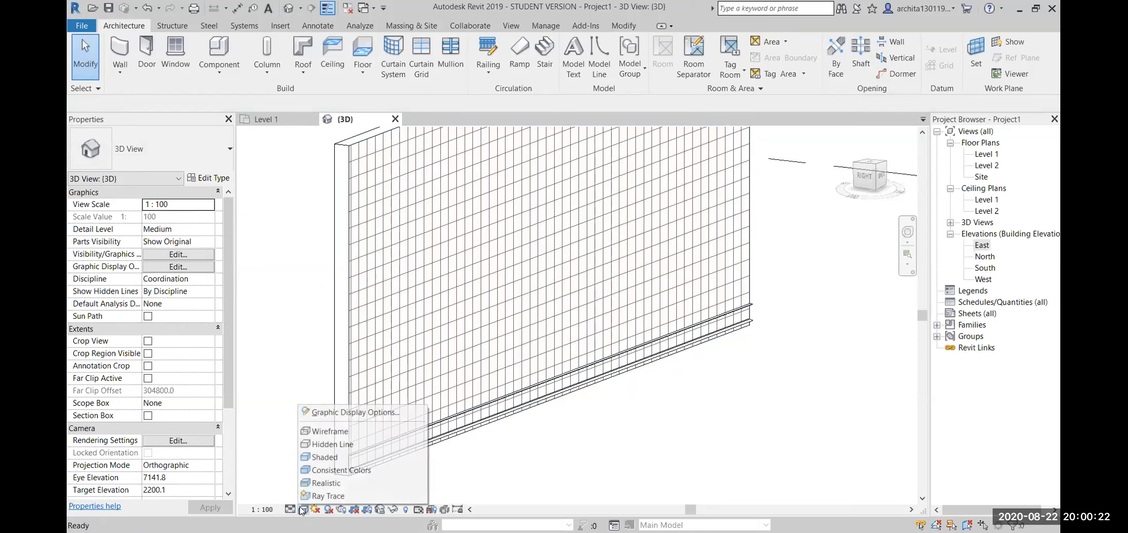
{"action": "left_click", "coordinate": [310, 469]}
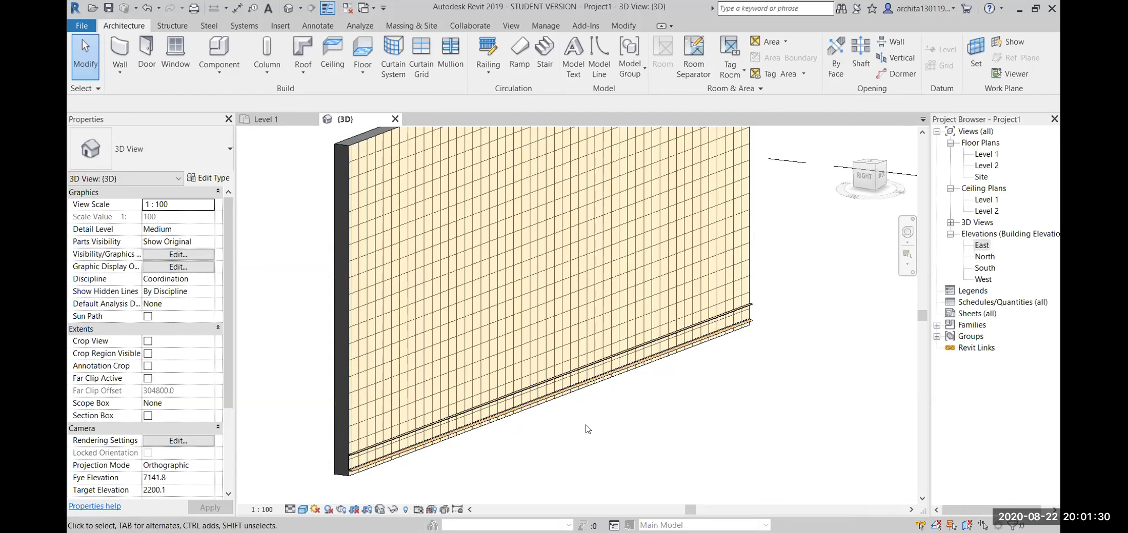
- Add a reveal with the Default profile to the structure of the Generic - 250mm wall
{"action": "middle_click_drag", "start_coordinate": [773, 285], "coordinate": [710, 354], "text": "shift"}
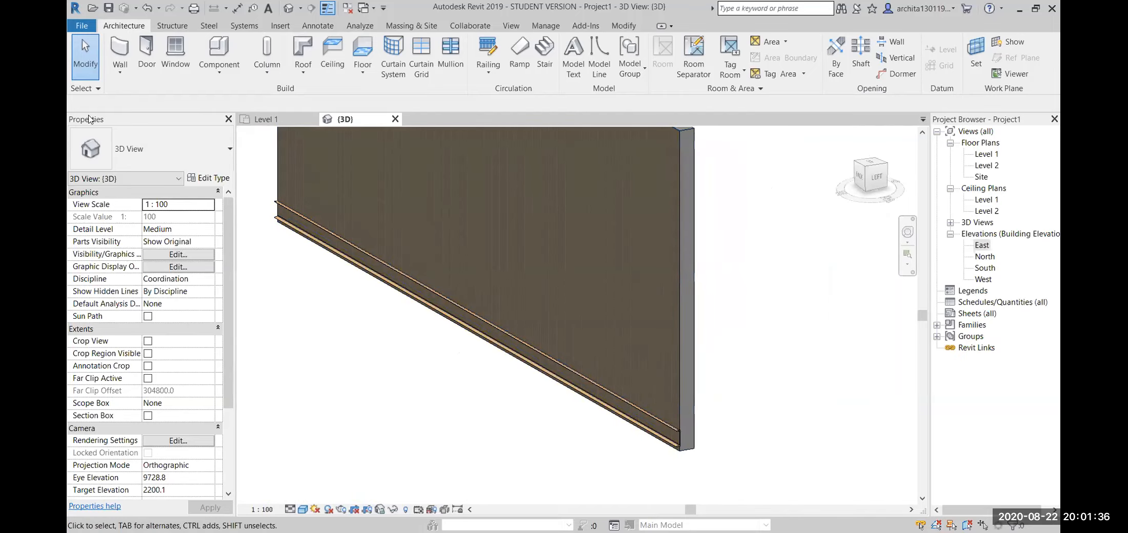
{"action": "left_click", "coordinate": [684, 280]}
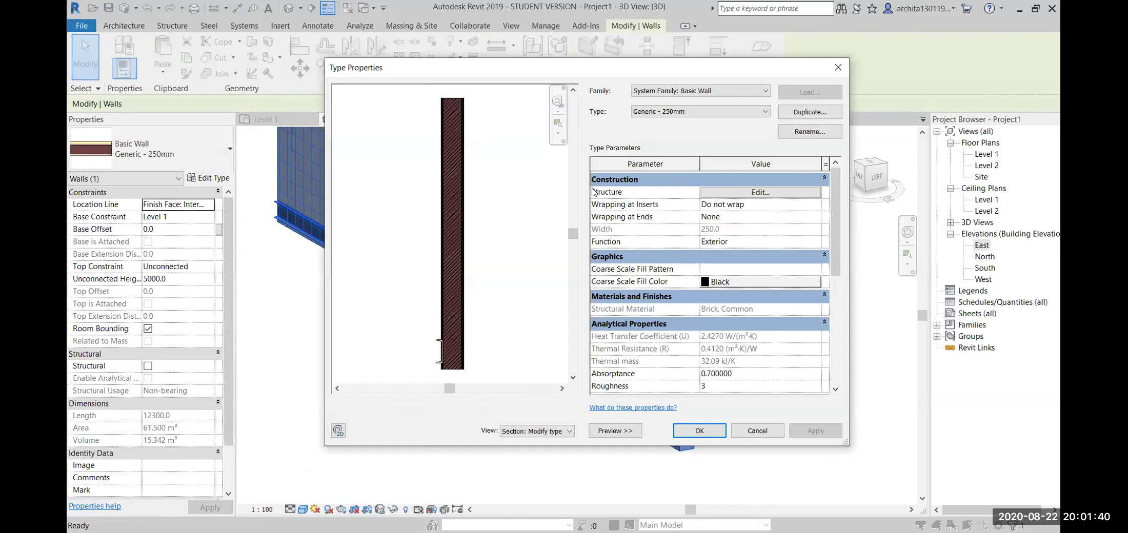
{"action": "left_click", "coordinate": [761, 192]}
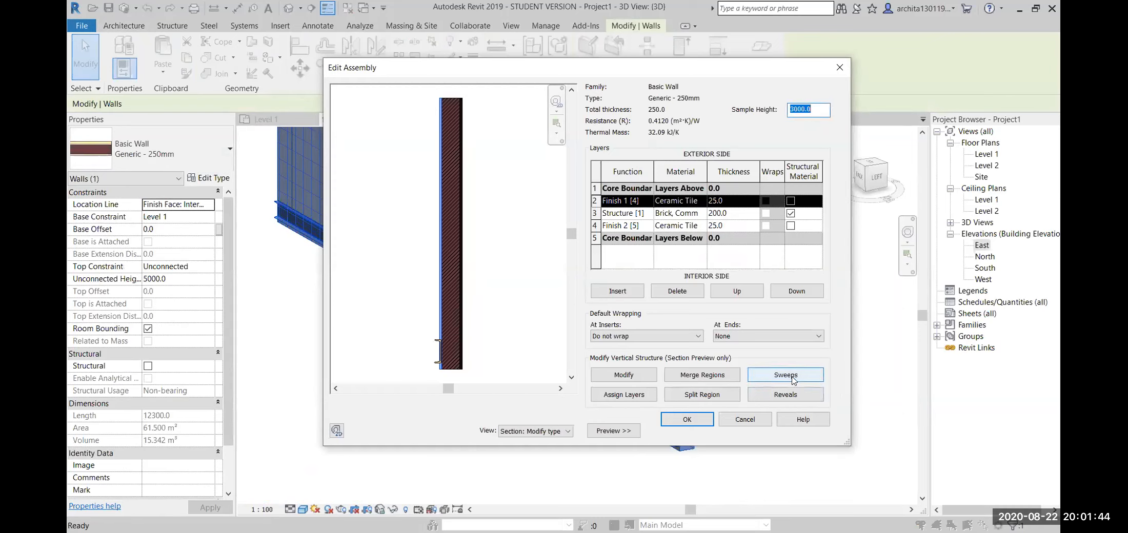
{"action": "left_click", "coordinate": [794, 399]}
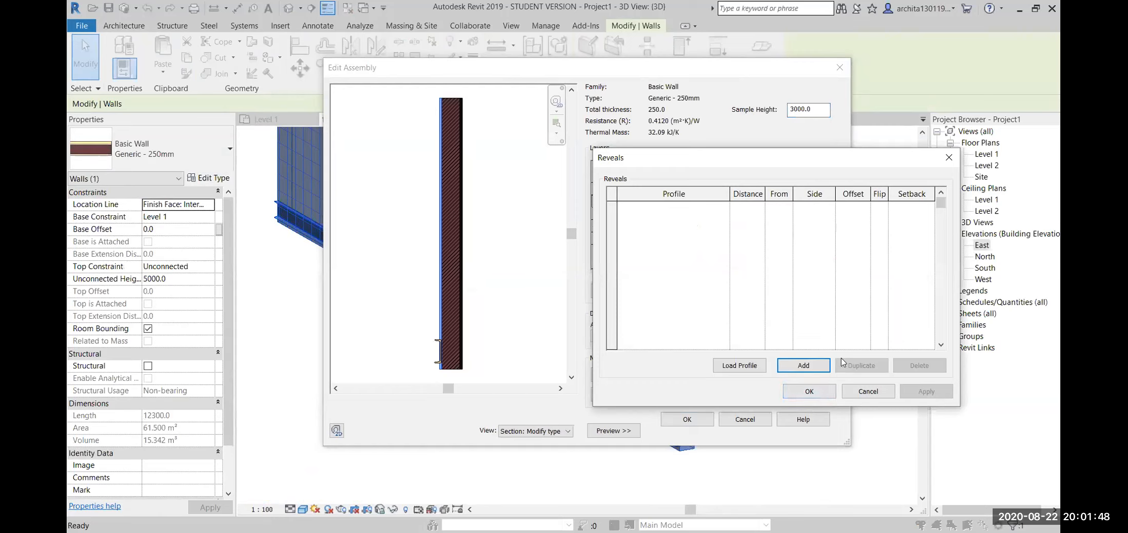
{"action": "left_click", "coordinate": [806, 366]}
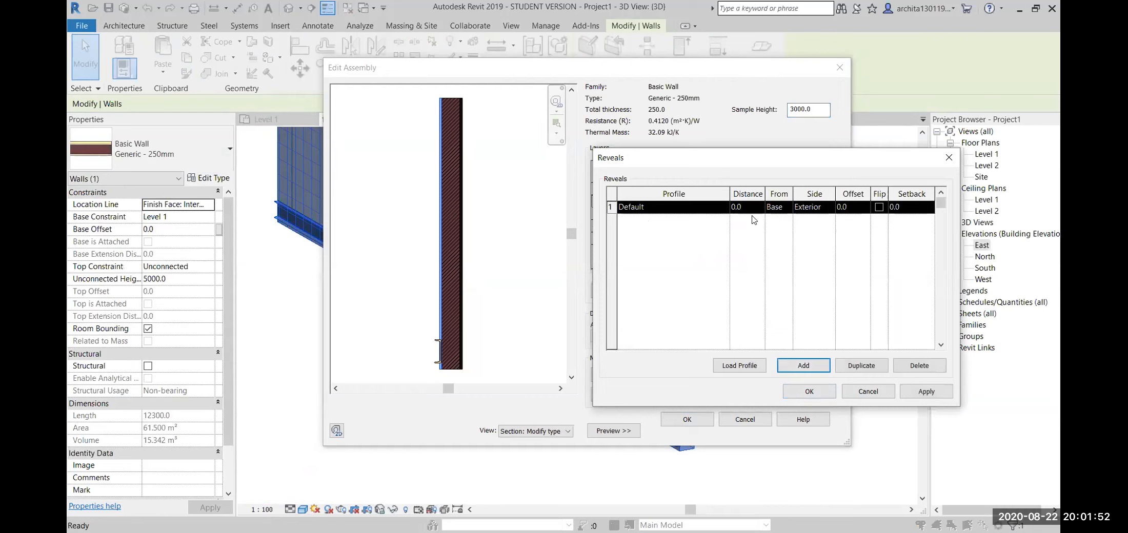
{"action": "left_click", "coordinate": [718, 212]}
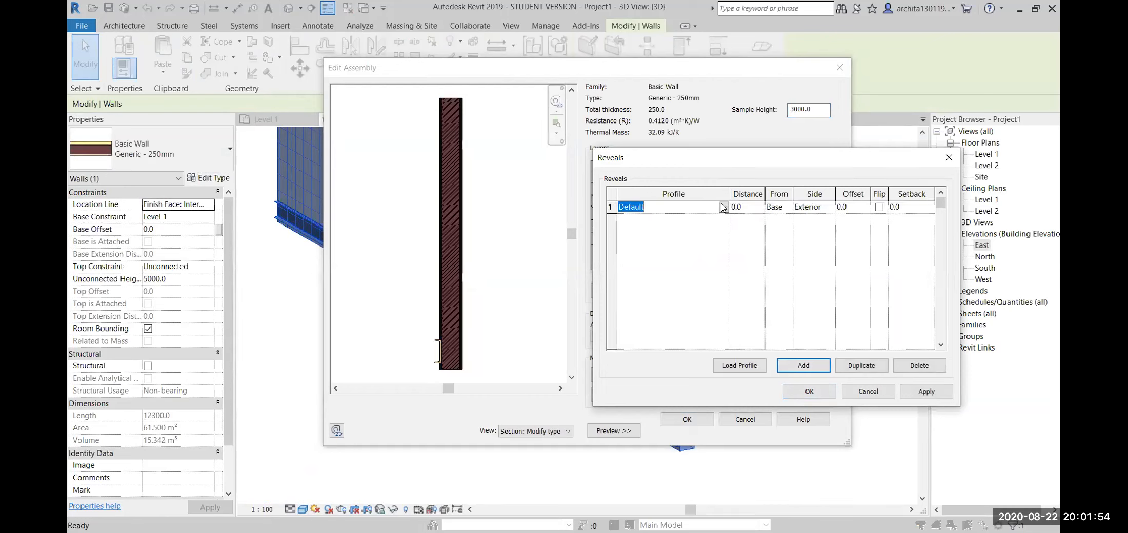
{"action": "left_click", "coordinate": [724, 207]}
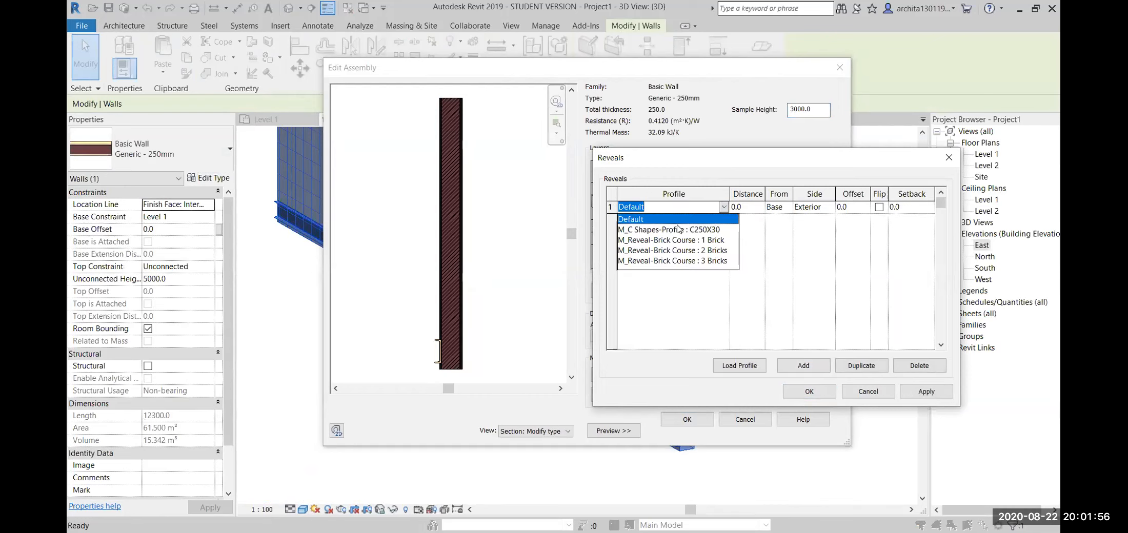
{"action": "left_click", "coordinate": [675, 220]}
- Set the reveal's distance from the wall base to 1000, apply it and accept the wall type changes
{"action": "left_click", "coordinate": [754, 207]}
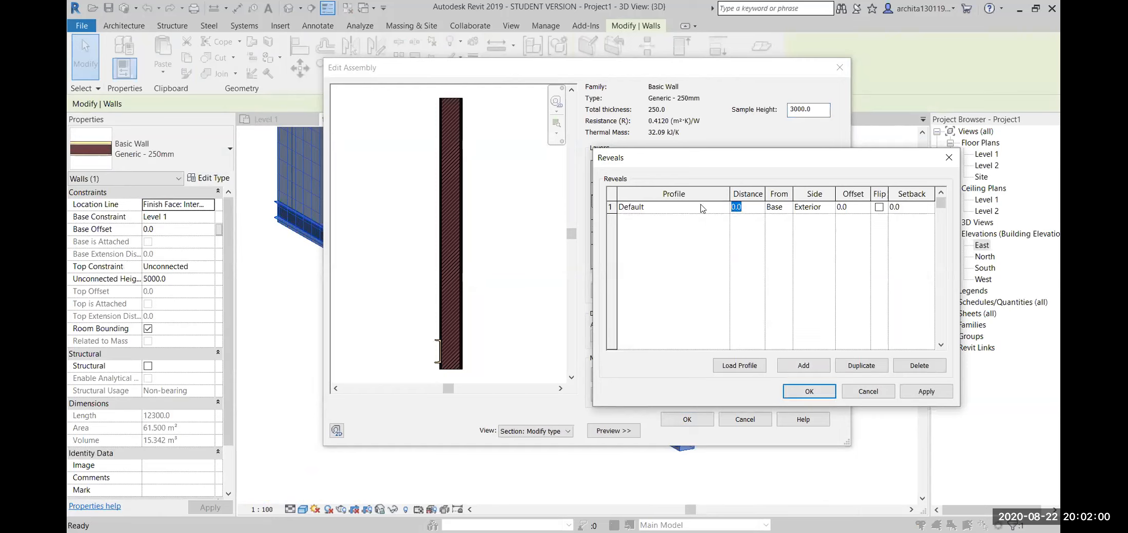
{"action": "type", "text": "1000"}
{"action": "left_click", "coordinate": [913, 392]}
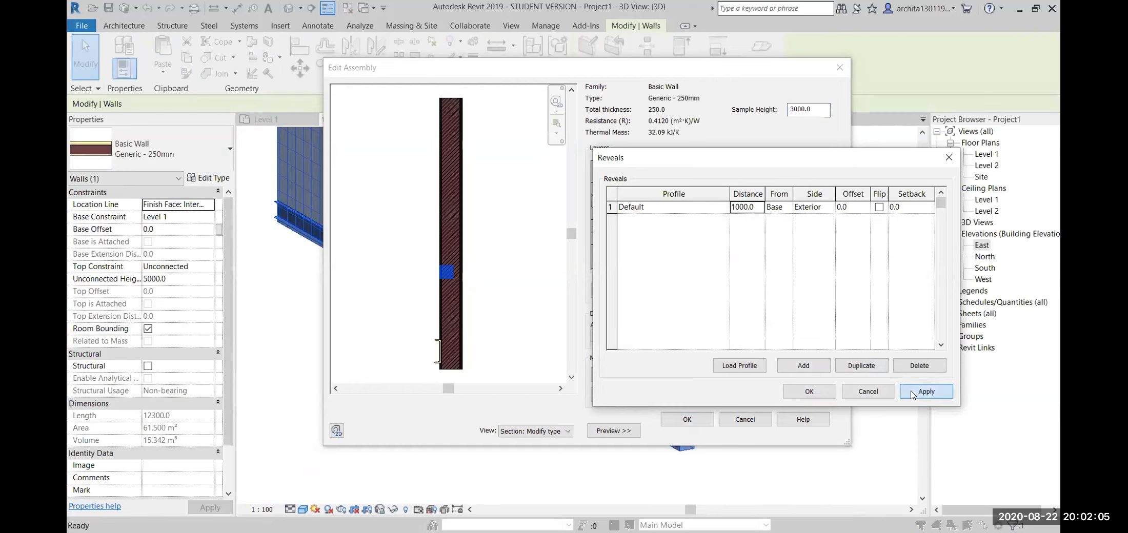
{"action": "left_click", "coordinate": [798, 391]}
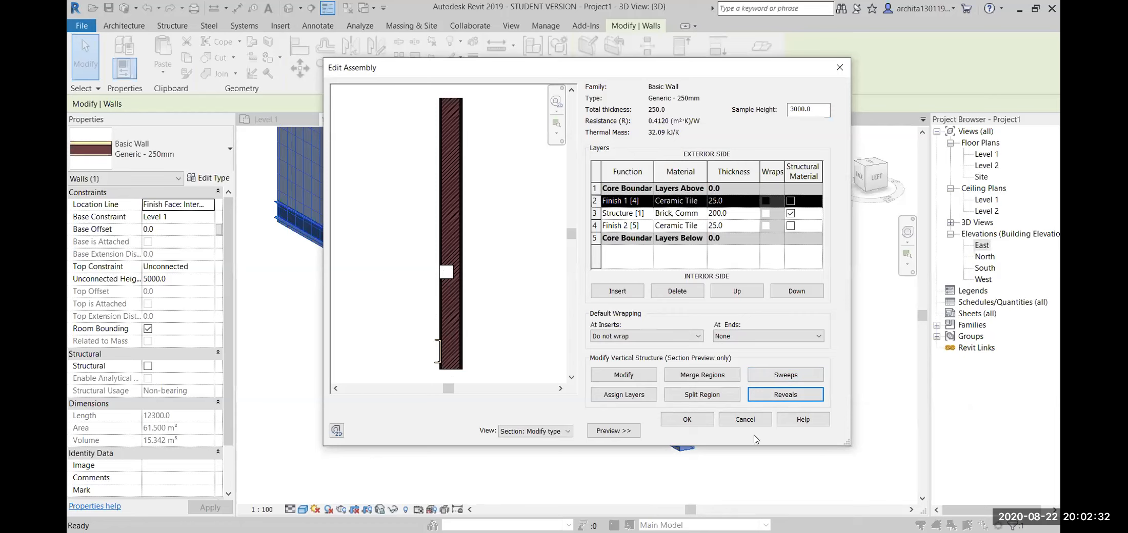
{"action": "left_click", "coordinate": [693, 420]}
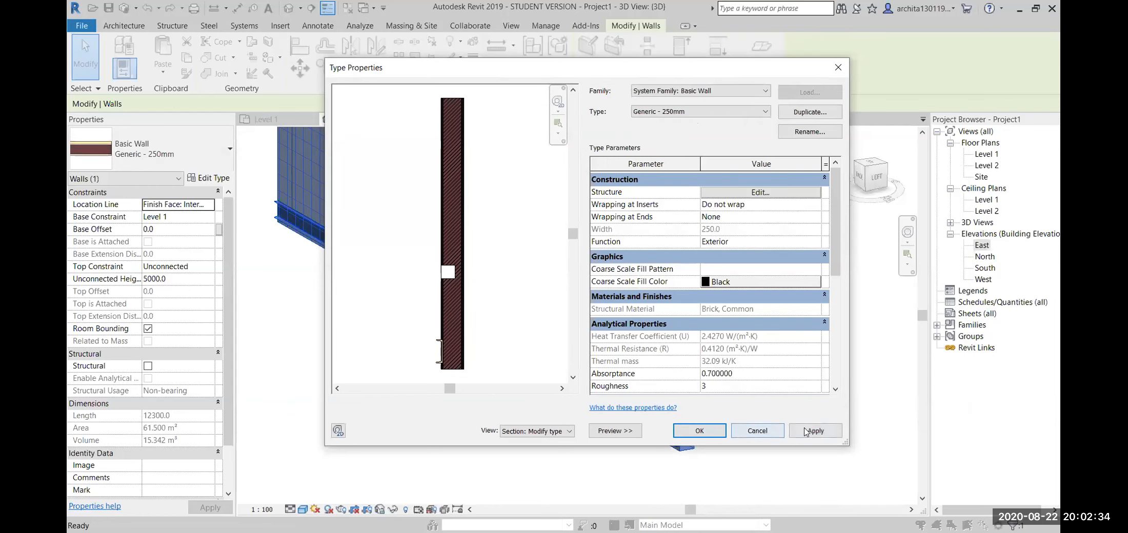
{"action": "left_click", "coordinate": [699, 432]}
{"action": "left_click", "coordinate": [814, 457]}
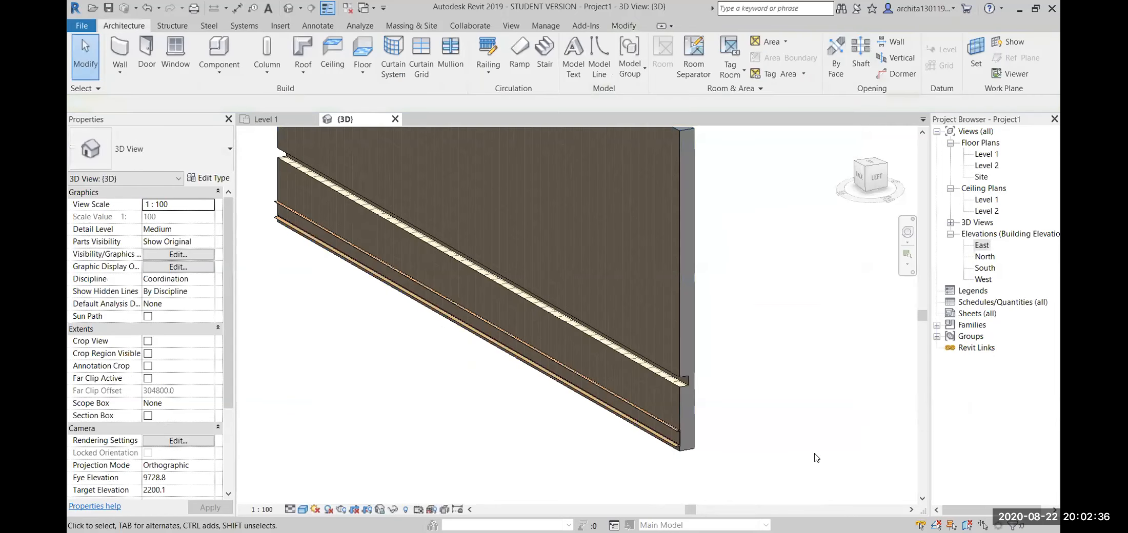
- Examine the reveal groove and the base sweep at the end of the wall in the 3D view
{"action": "scroll", "coordinate": [625, 376], "scroll_direction": "up", "scroll_amount": 3}
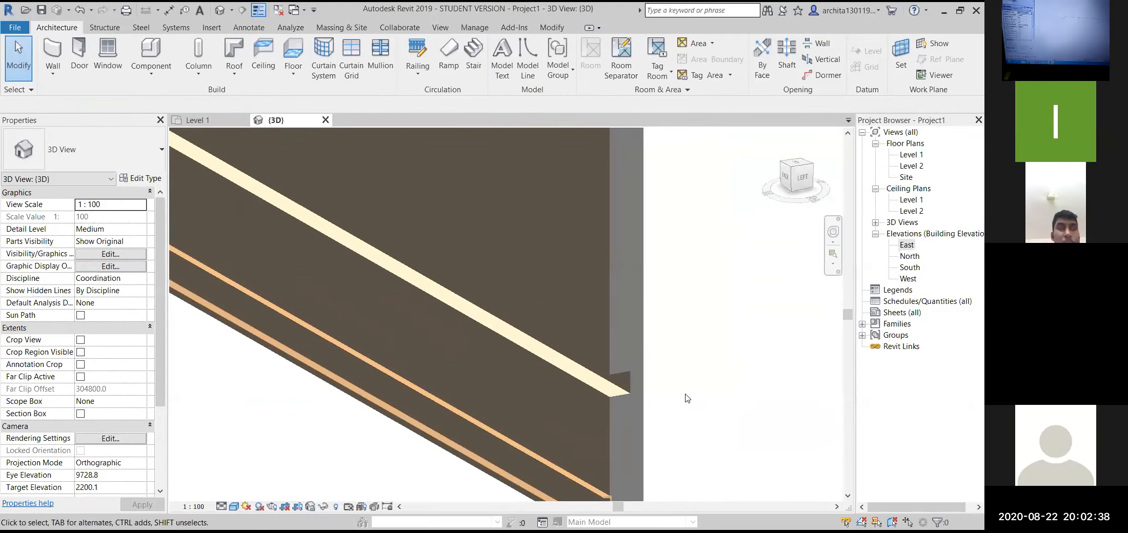
{"action": "scroll", "coordinate": [760, 400], "scroll_direction": "up", "scroll_amount": 1}
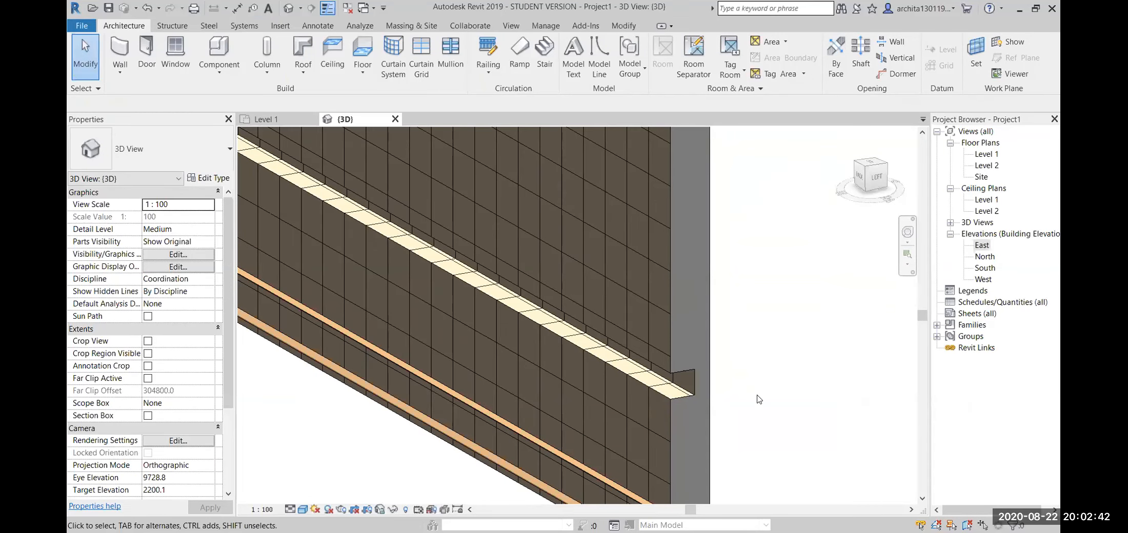
{"action": "scroll", "coordinate": [759, 399], "scroll_direction": "down", "scroll_amount": 2}
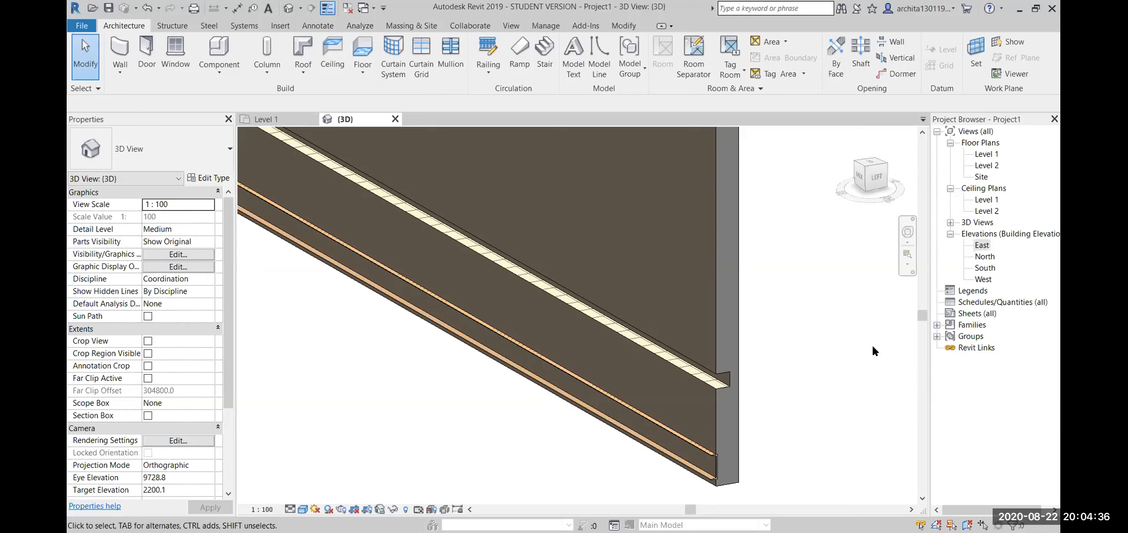
{"action": "scroll", "coordinate": [697, 317], "scroll_direction": "down", "scroll_amount": 3}
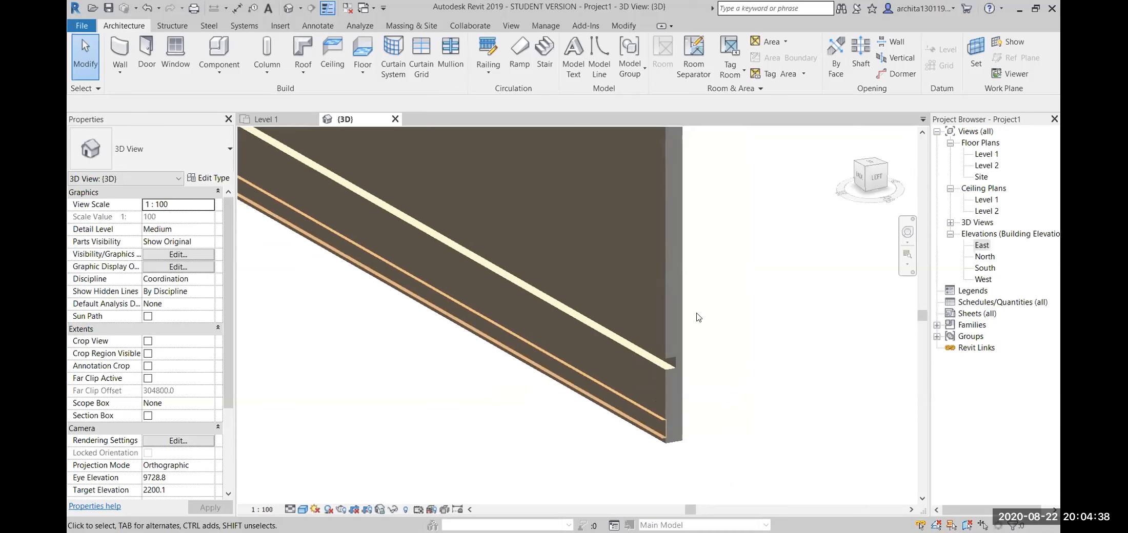
{"action": "scroll", "coordinate": [650, 325], "scroll_direction": "up", "scroll_amount": 2}
{"action": "scroll", "coordinate": [649, 325], "scroll_direction": "up", "scroll_amount": 1}
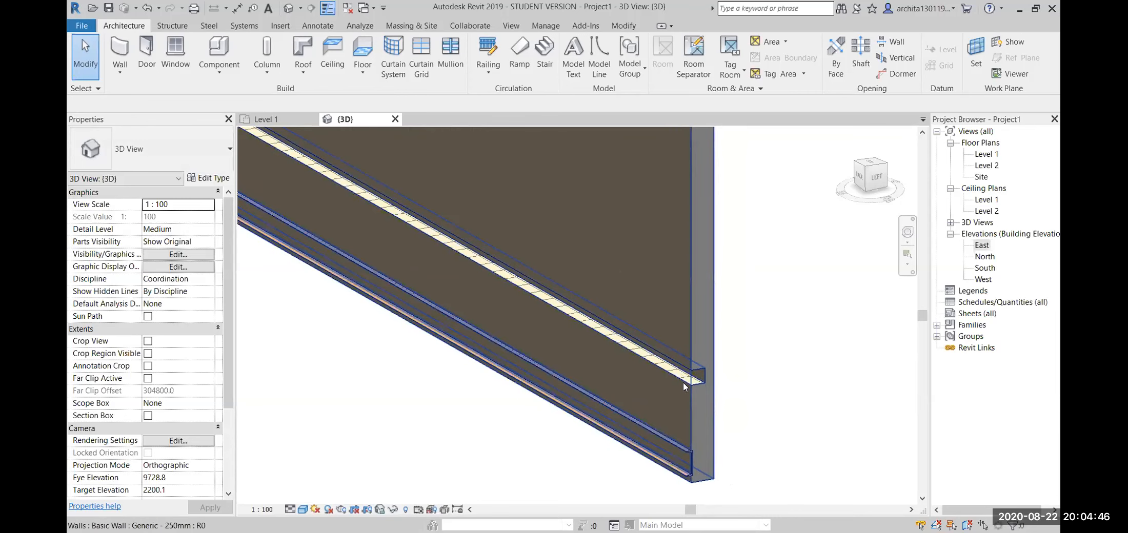
{"action": "scroll", "coordinate": [796, 354], "scroll_direction": "down", "scroll_amount": 1}
{"action": "middle_click_drag", "start_coordinate": [796, 353], "coordinate": [730, 329]}
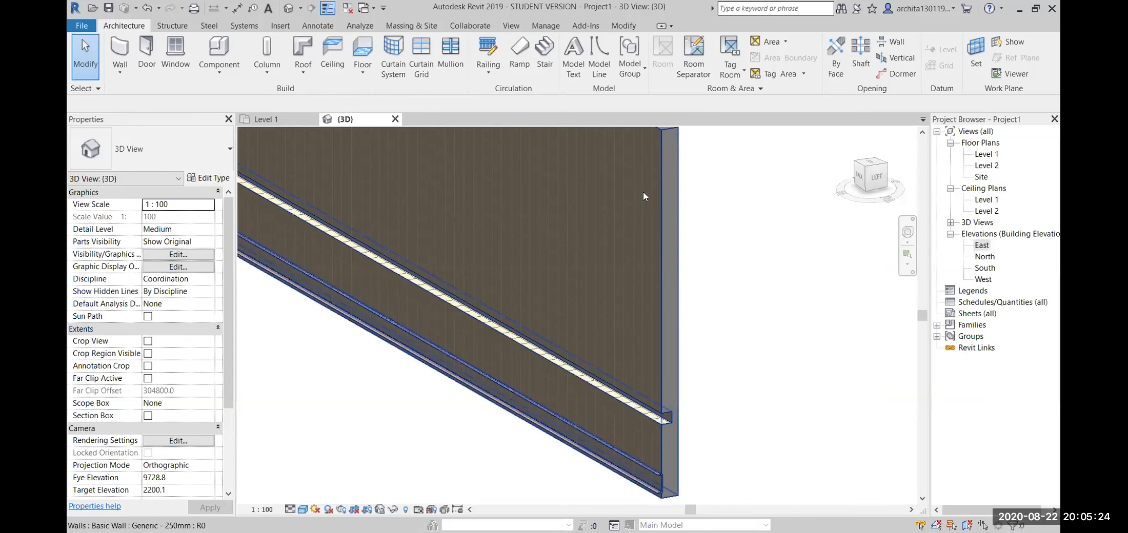
- Browse the project materials available for the wall's Structure [1] layer and leave the wall type without changes
{"action": "left_click", "coordinate": [658, 180]}
{"action": "left_click", "coordinate": [208, 178]}
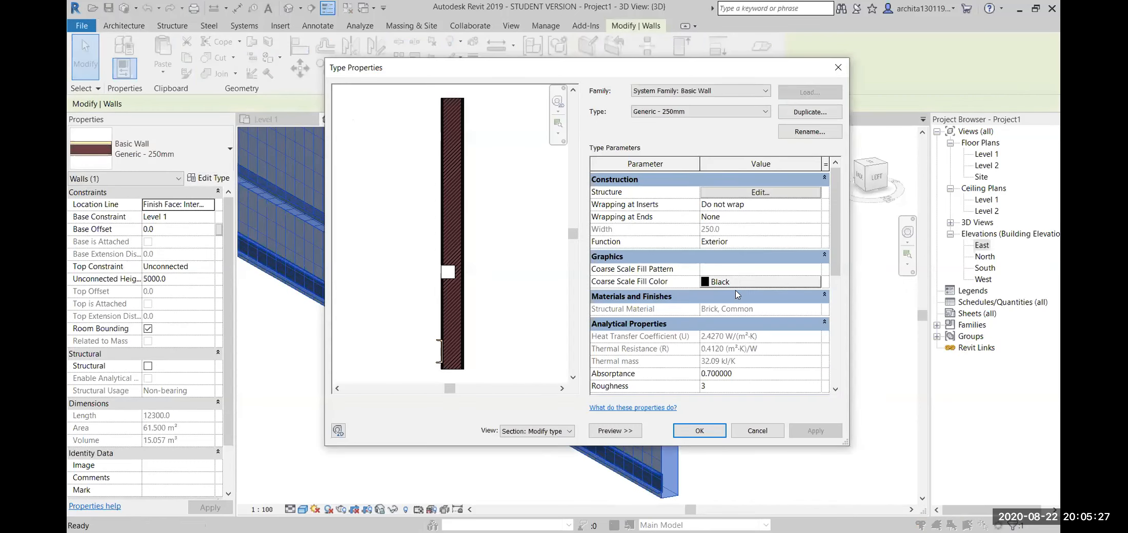
{"action": "left_click", "coordinate": [760, 192]}
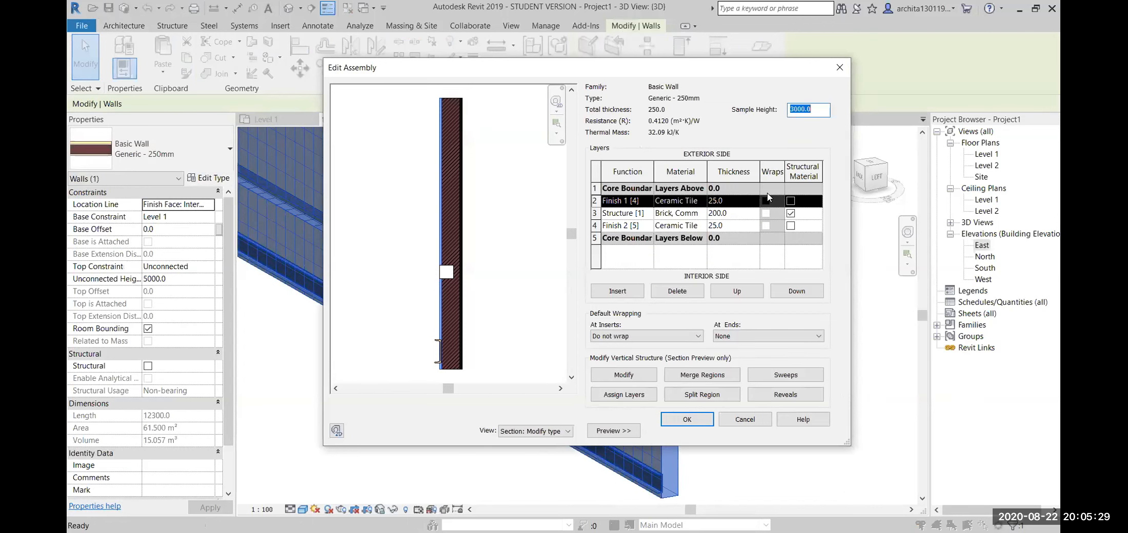
{"action": "left_click", "coordinate": [687, 212]}
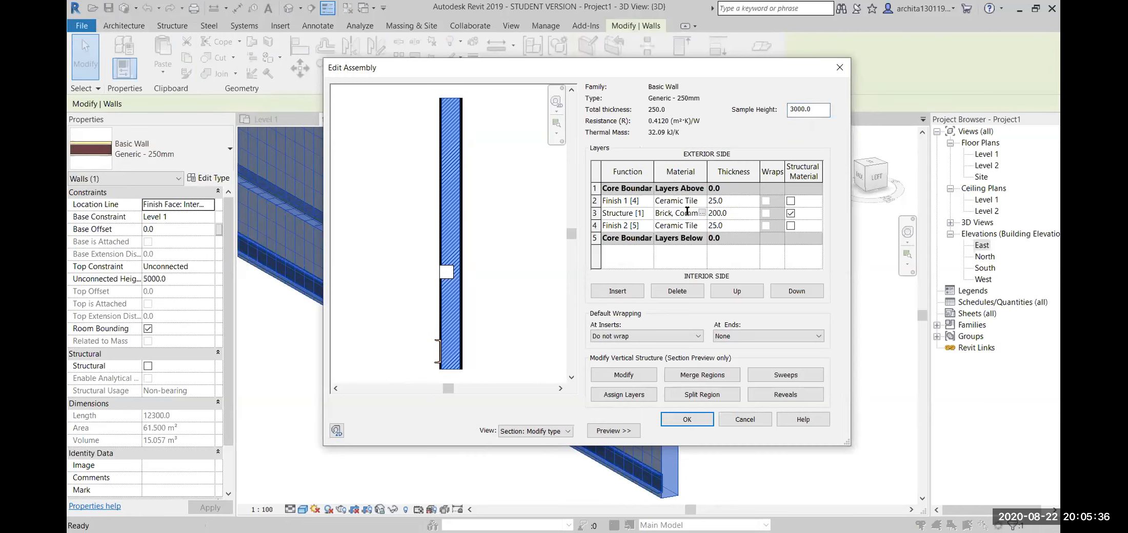
{"action": "left_click", "coordinate": [703, 213]}
{"action": "scroll", "coordinate": [287, 256], "scroll_direction": "up", "scroll_amount": 2}
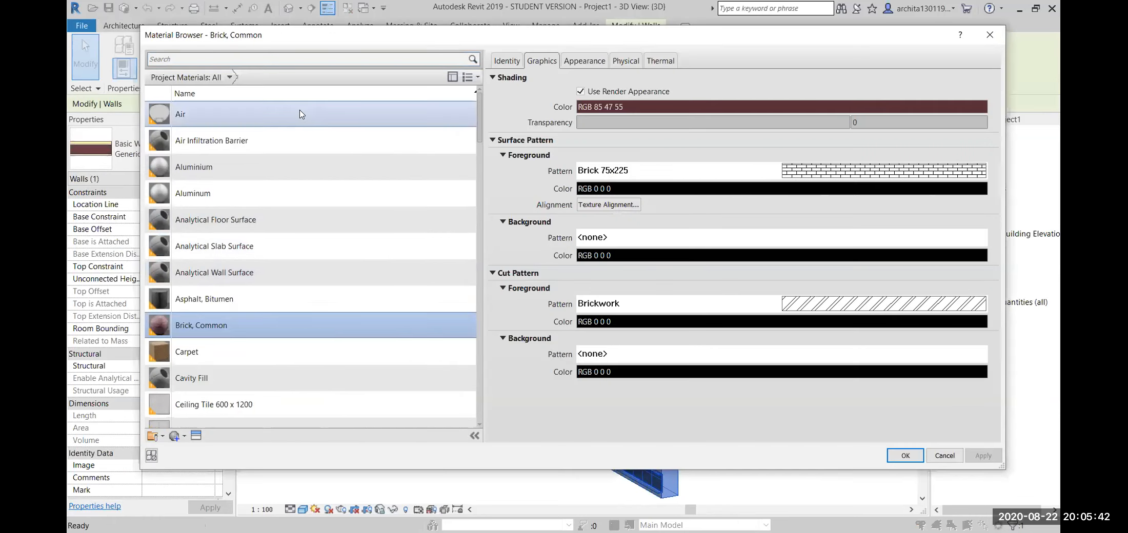
{"action": "scroll", "coordinate": [295, 184], "scroll_direction": "down", "scroll_amount": 10}
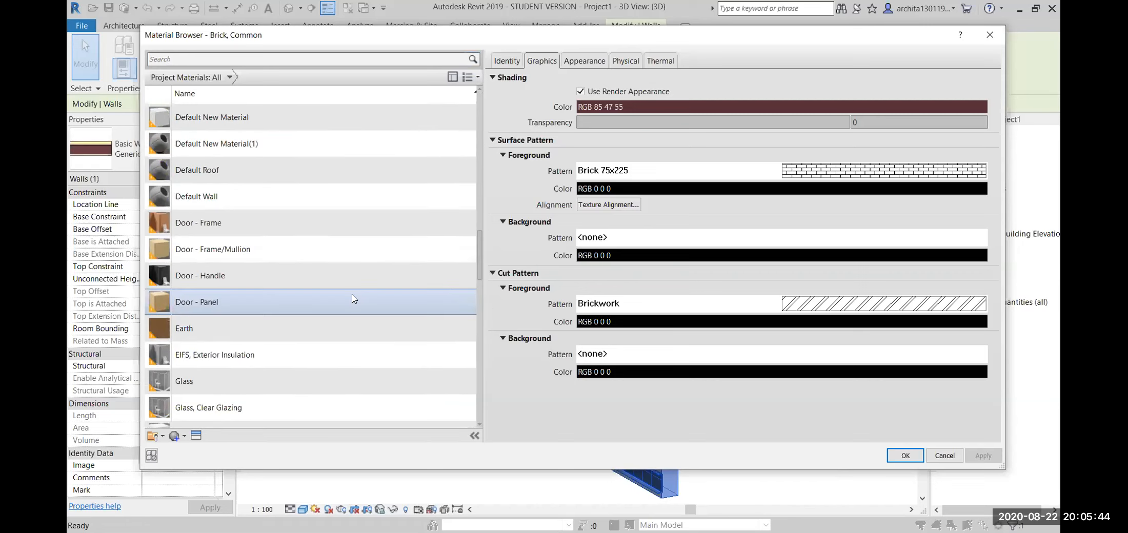
{"action": "scroll", "coordinate": [327, 383], "scroll_direction": "down", "scroll_amount": 10}
{"action": "scroll", "coordinate": [331, 233], "scroll_direction": "up", "scroll_amount": 10}
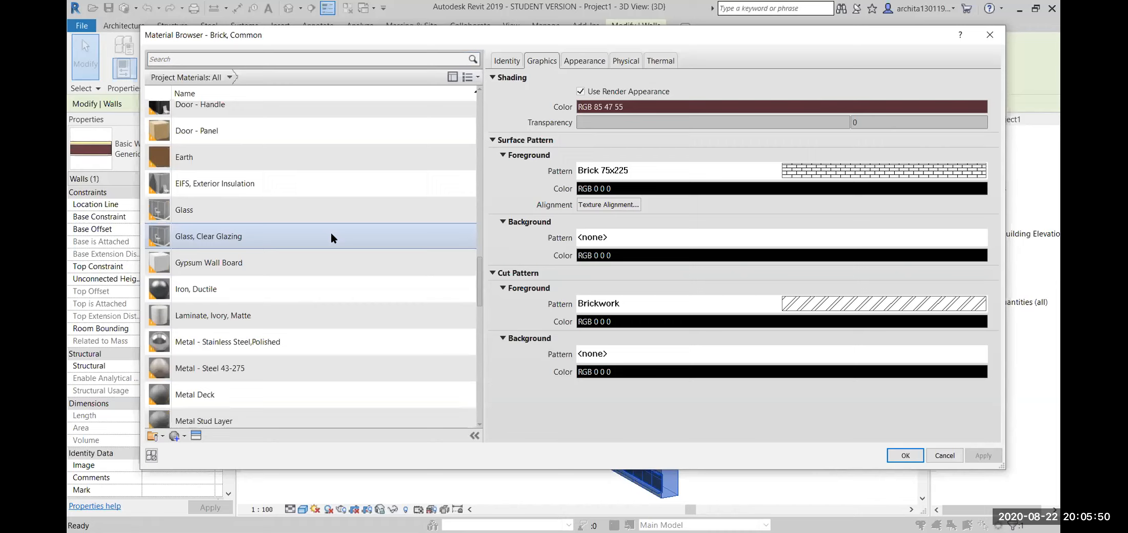
{"action": "scroll", "coordinate": [331, 232], "scroll_direction": "up", "scroll_amount": 10}
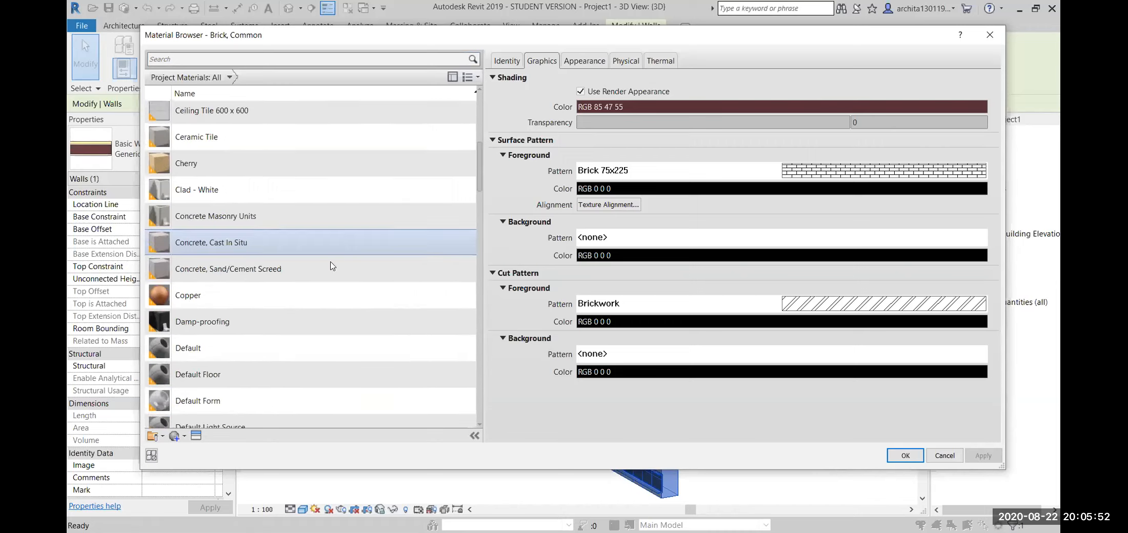
{"action": "scroll", "coordinate": [284, 123], "scroll_direction": "down", "scroll_amount": 12}
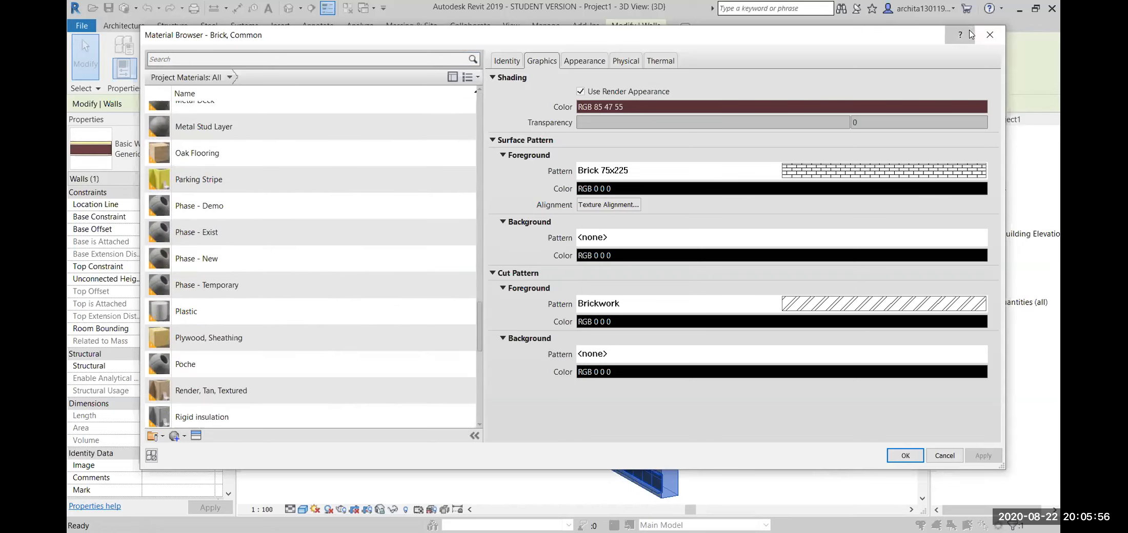
{"action": "left_click", "coordinate": [987, 35]}
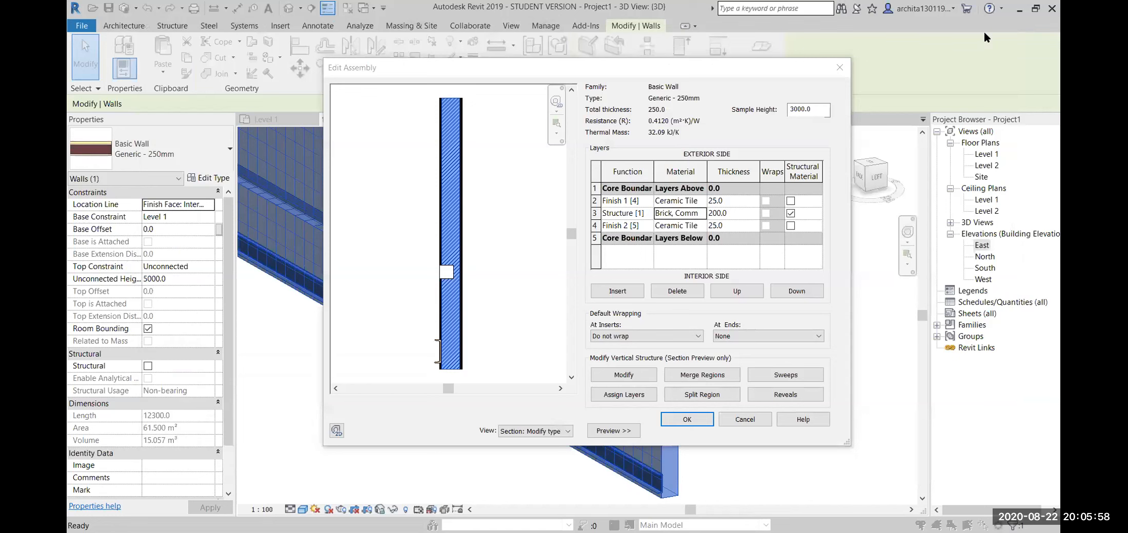
{"action": "left_click", "coordinate": [839, 67]}
{"action": "left_click", "coordinate": [838, 67]}
{"action": "left_click", "coordinate": [846, 352]}
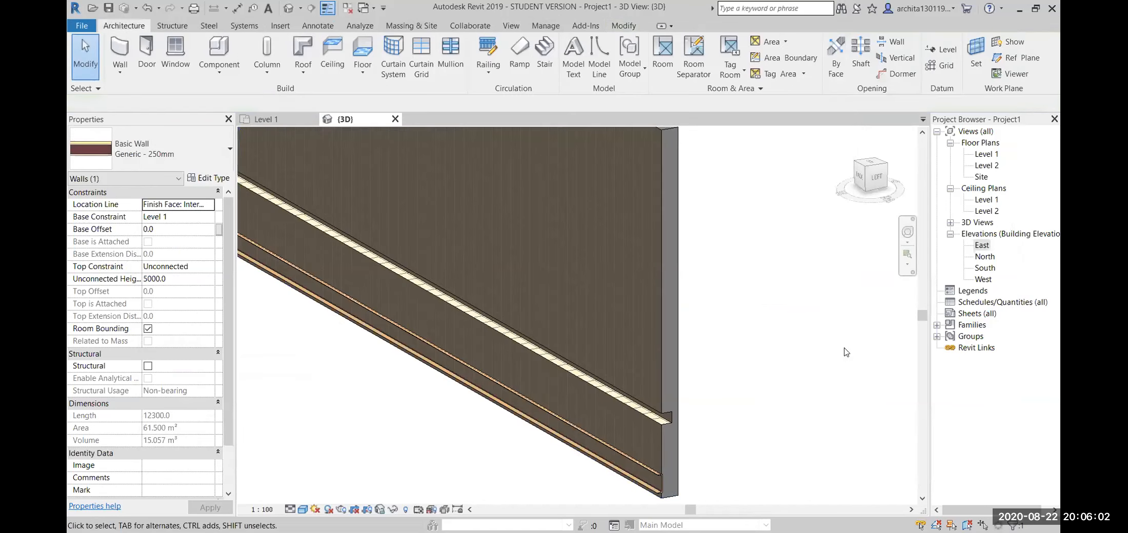
- Bring up the project management tools
{"action": "left_click", "coordinate": [549, 28]}
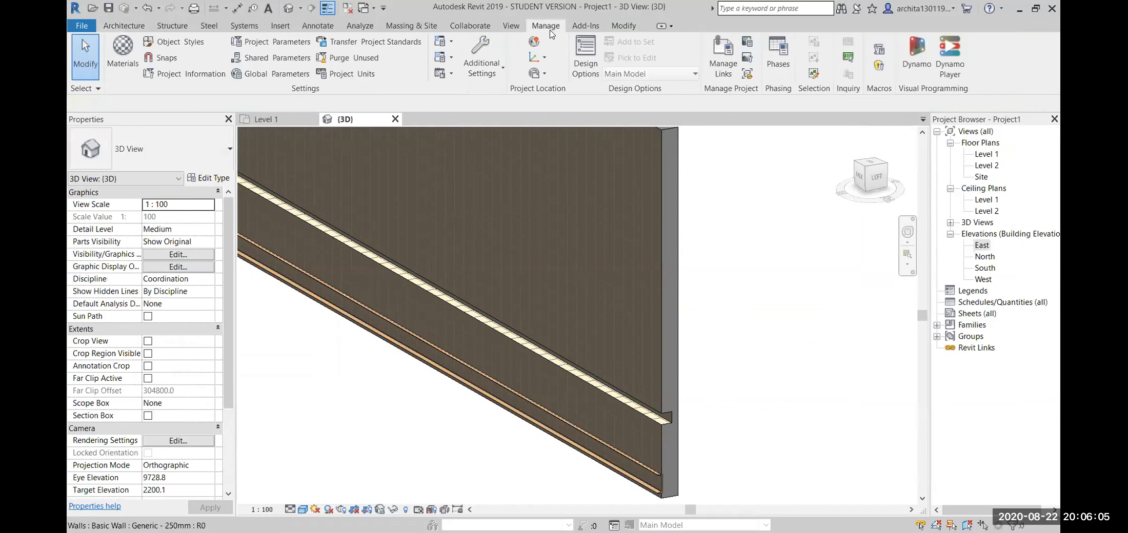
- Browse the project materials in the Material Browser and close it without changing any material
{"action": "left_click", "coordinate": [122, 58]}
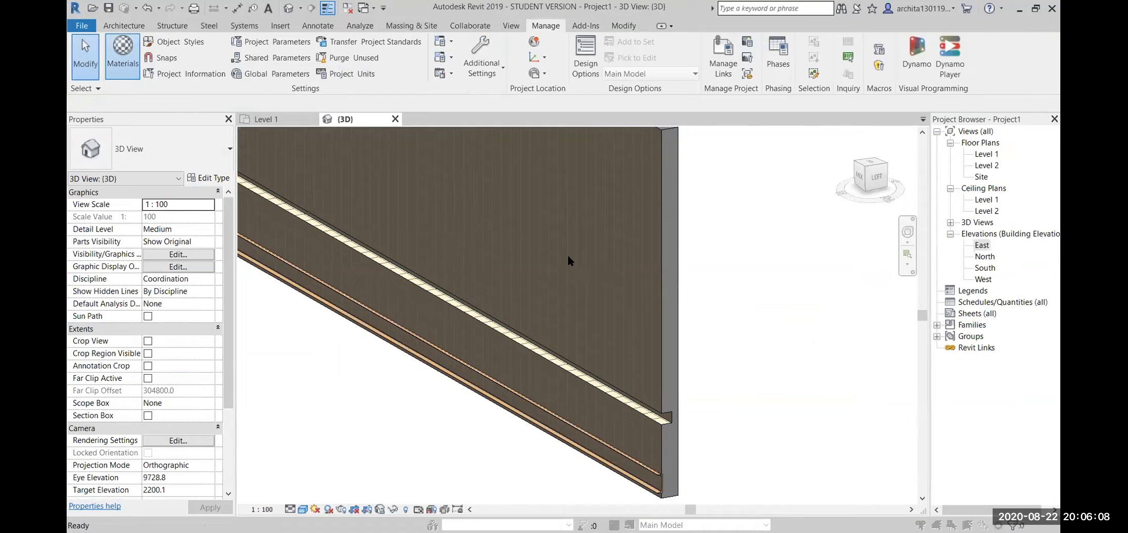
{"action": "scroll", "coordinate": [356, 205], "scroll_direction": "down", "scroll_amount": 7}
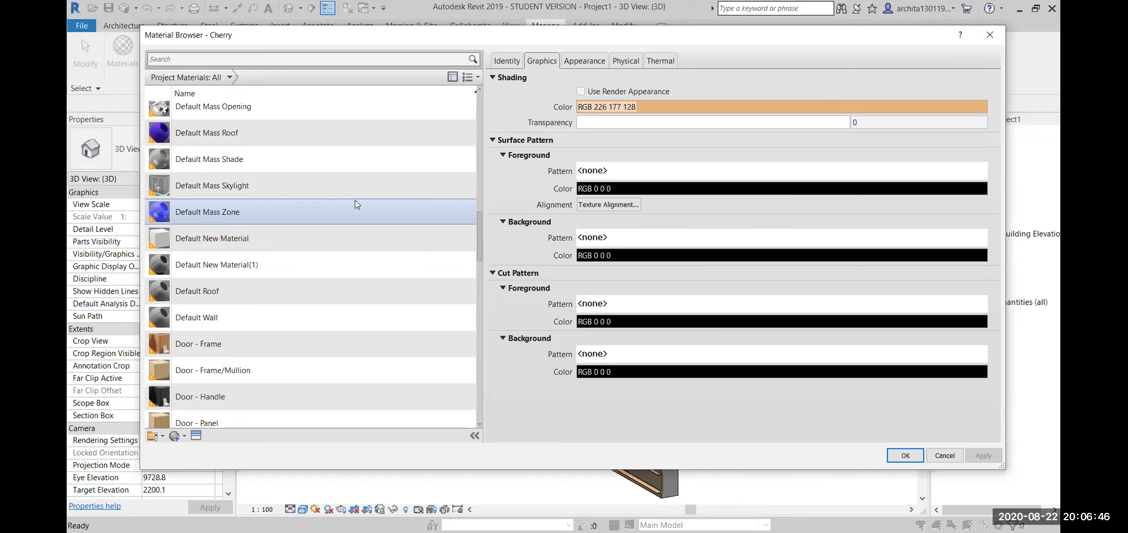
{"action": "left_click", "coordinate": [986, 37]}
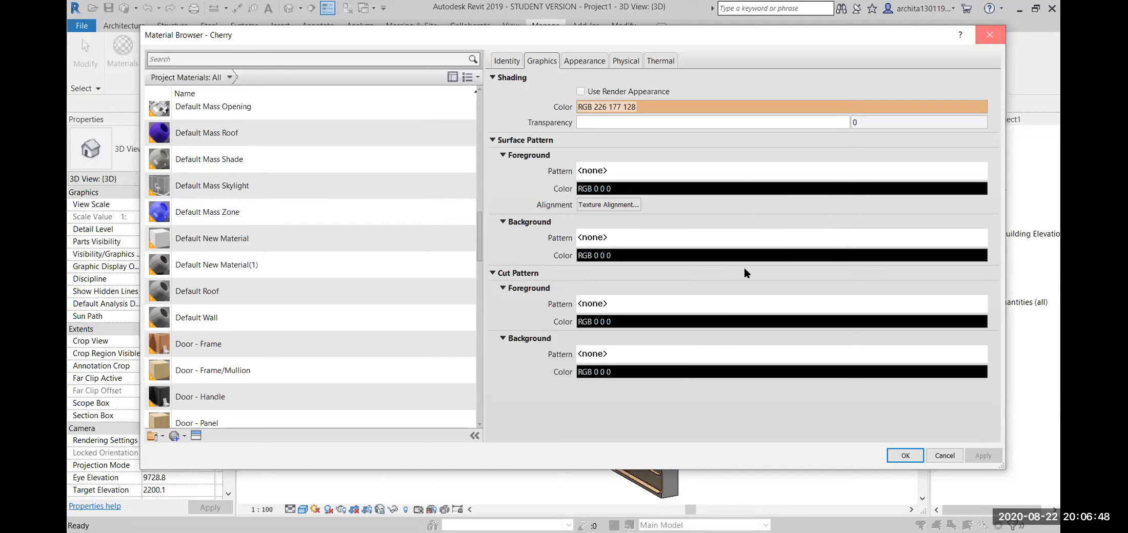
- Create a new family from the Metric Profile.rft template
{"action": "middle_click_drag", "start_coordinate": [594, 387], "coordinate": [537, 421]}
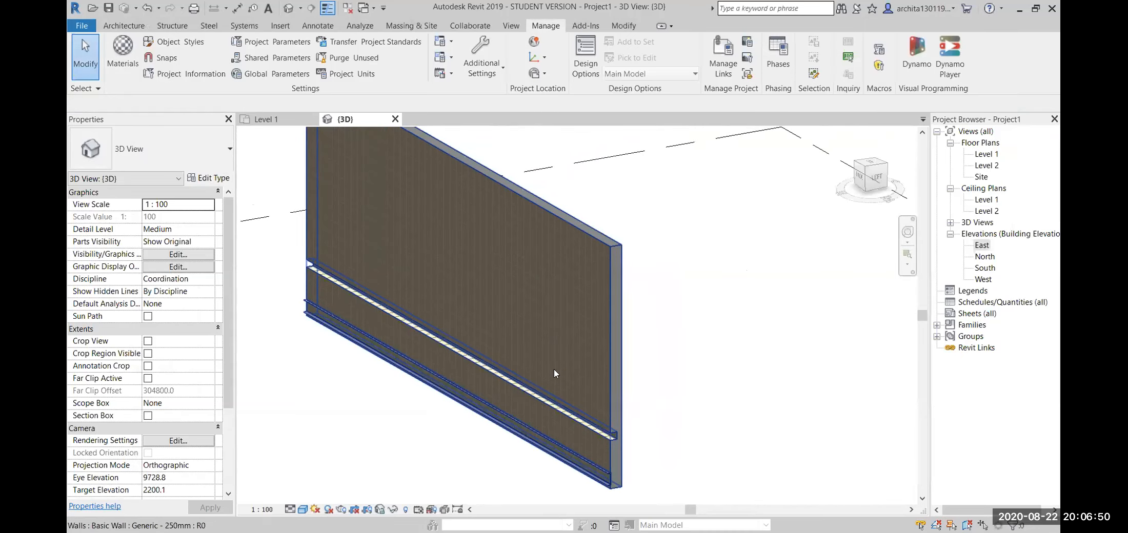
{"action": "scroll", "coordinate": [554, 368], "scroll_direction": "up", "scroll_amount": 2}
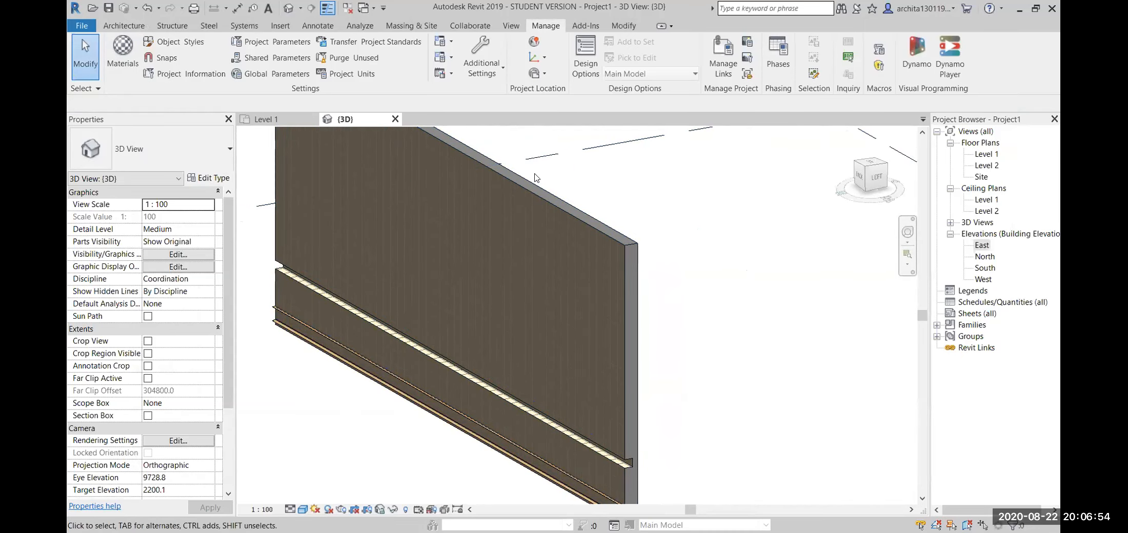
{"action": "left_click", "coordinate": [119, 26]}
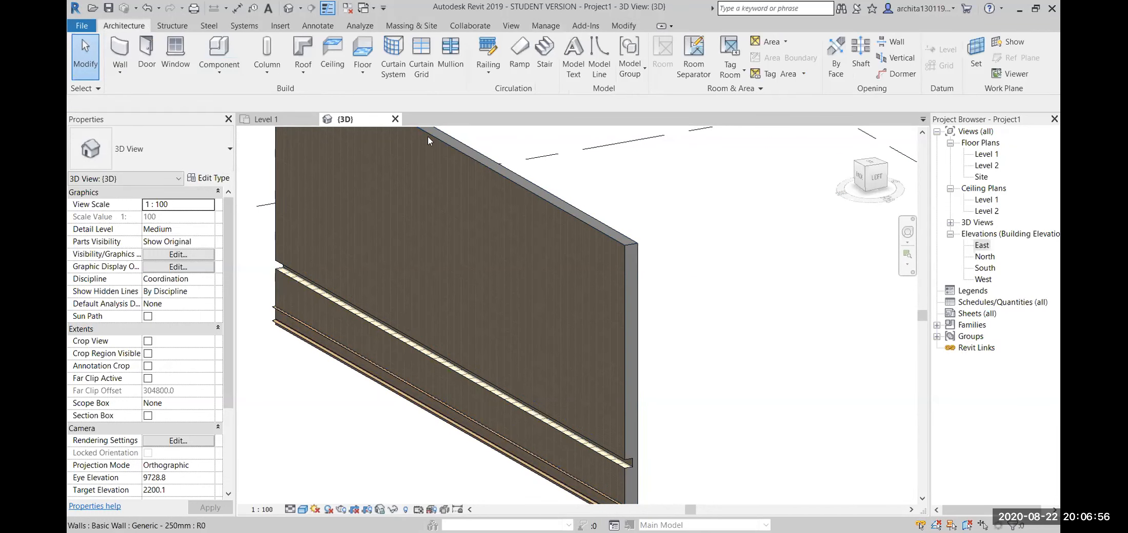
{"action": "left_click", "coordinate": [80, 27]}
{"action": "mouse_move", "coordinate": [110, 77]}
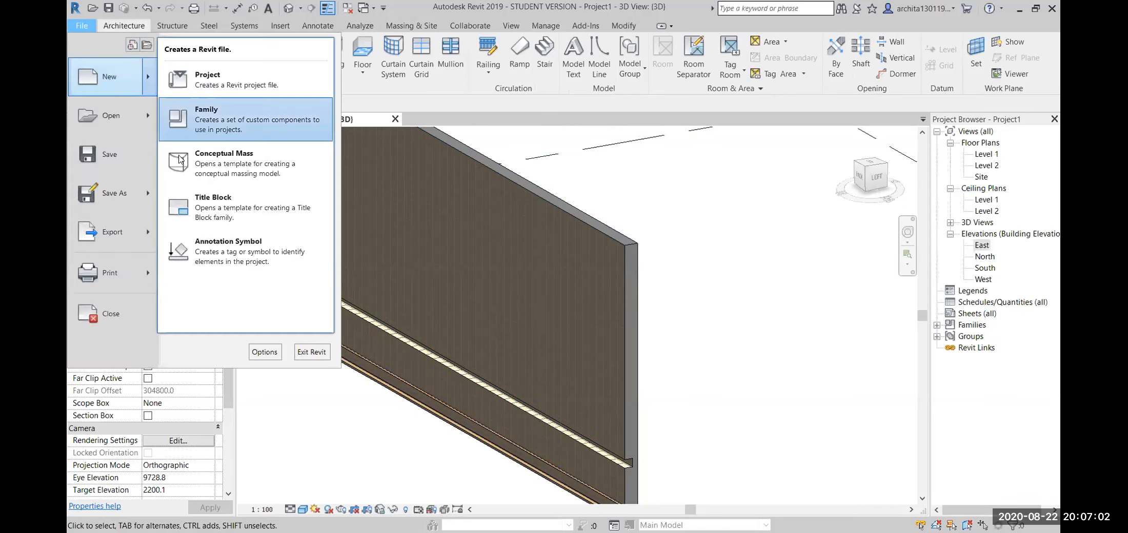
{"action": "left_click", "coordinate": [237, 132]}
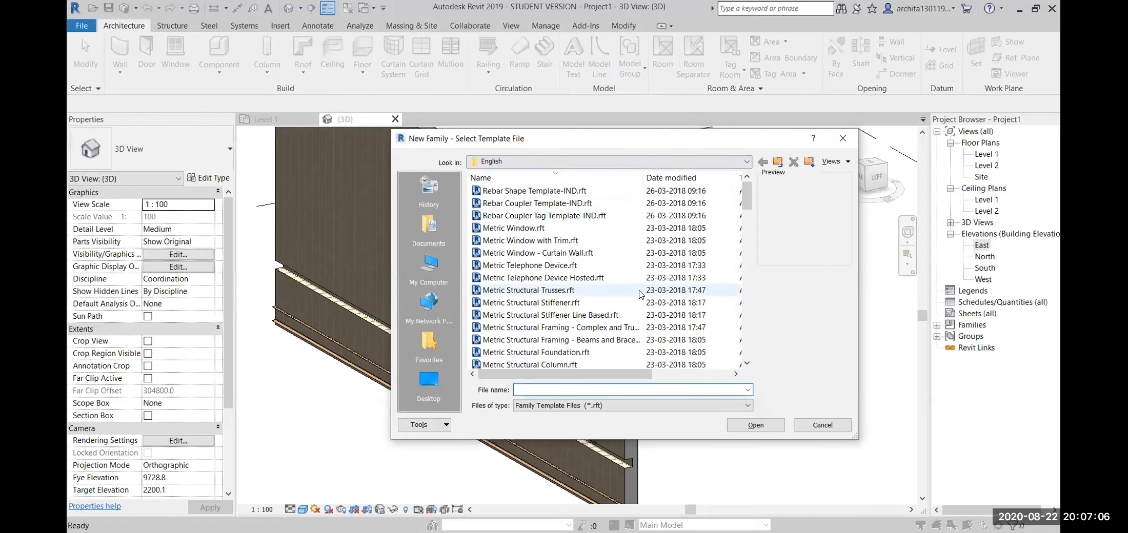
{"action": "scroll", "coordinate": [640, 295], "scroll_direction": "down", "scroll_amount": 8}
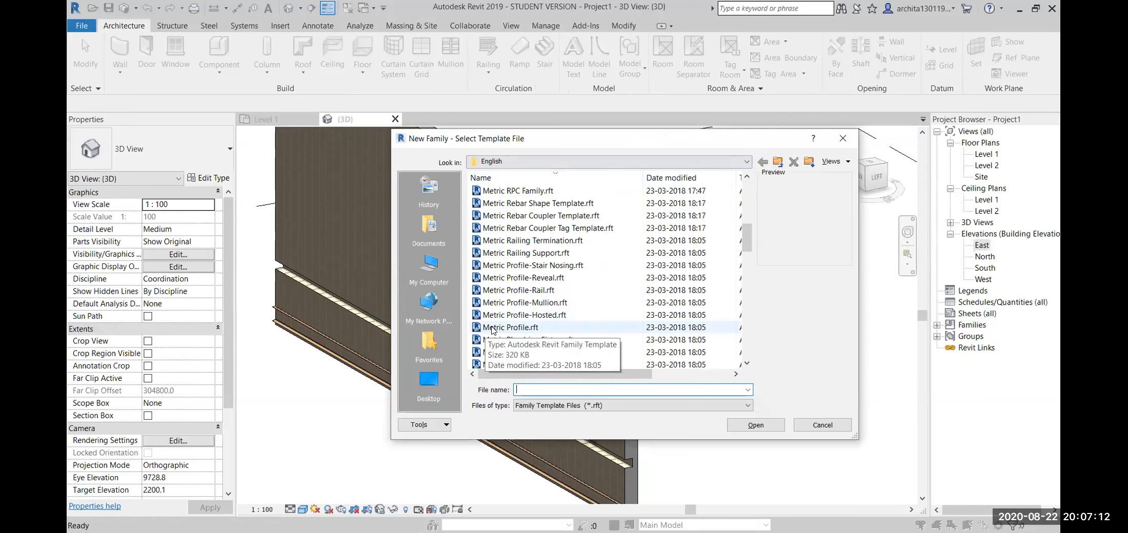
{"action": "left_click", "coordinate": [511, 328]}
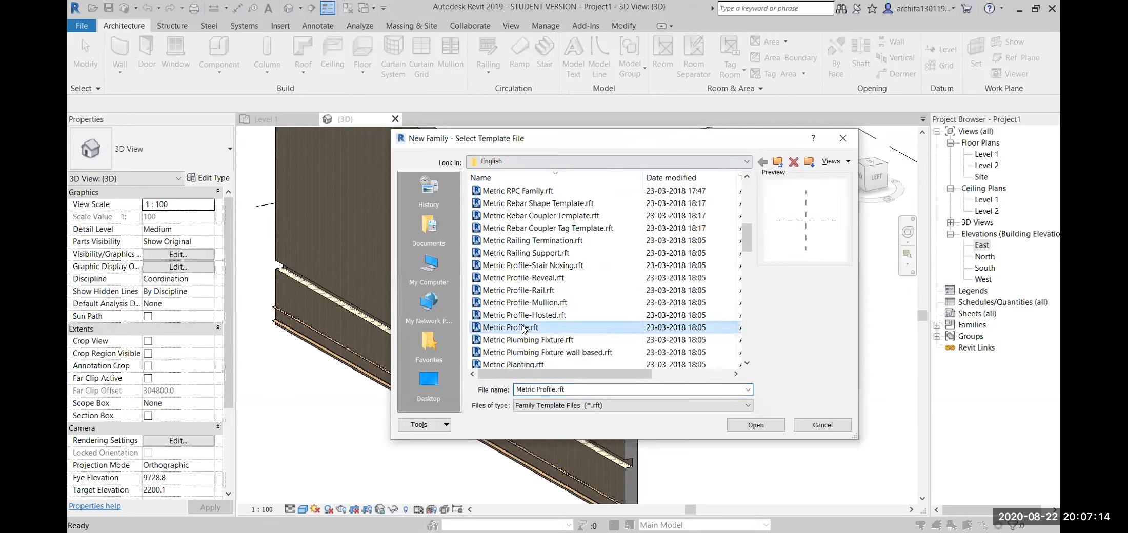
{"action": "left_click", "coordinate": [760, 429]}
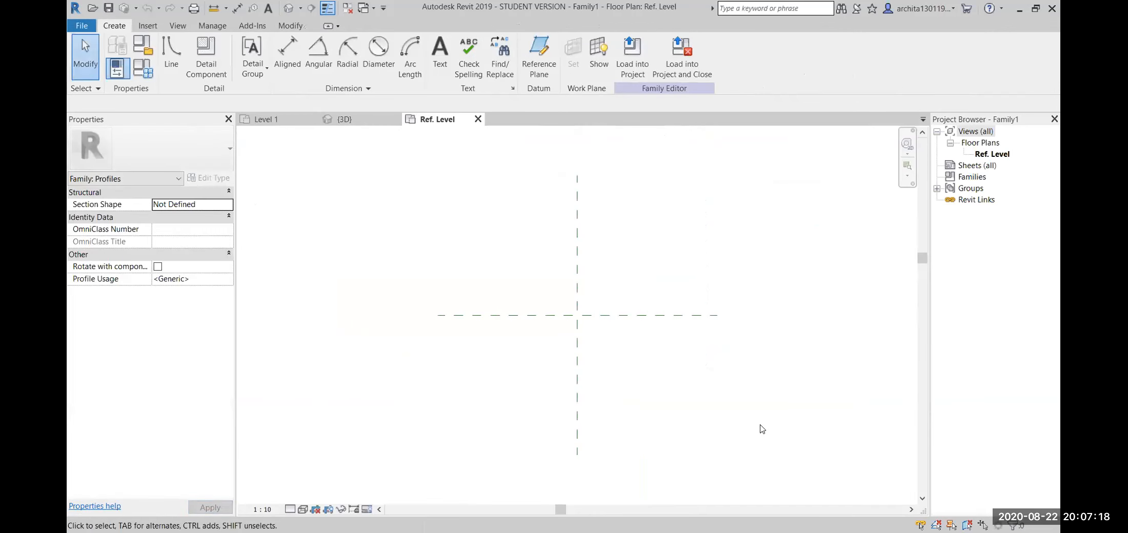
{"action": "scroll", "coordinate": [610, 167], "scroll_direction": "up", "scroll_amount": 2}
{"action": "scroll", "coordinate": [609, 168], "scroll_direction": "down", "scroll_amount": 3}
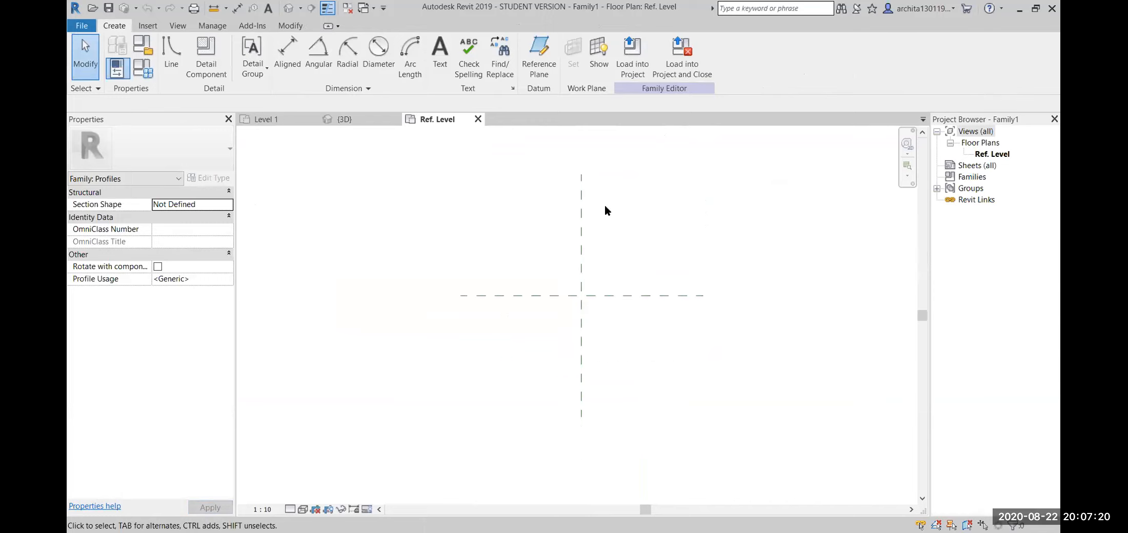
{"action": "scroll", "coordinate": [646, 208], "scroll_direction": "up", "scroll_amount": 4}
{"action": "left_click", "coordinate": [171, 51]}
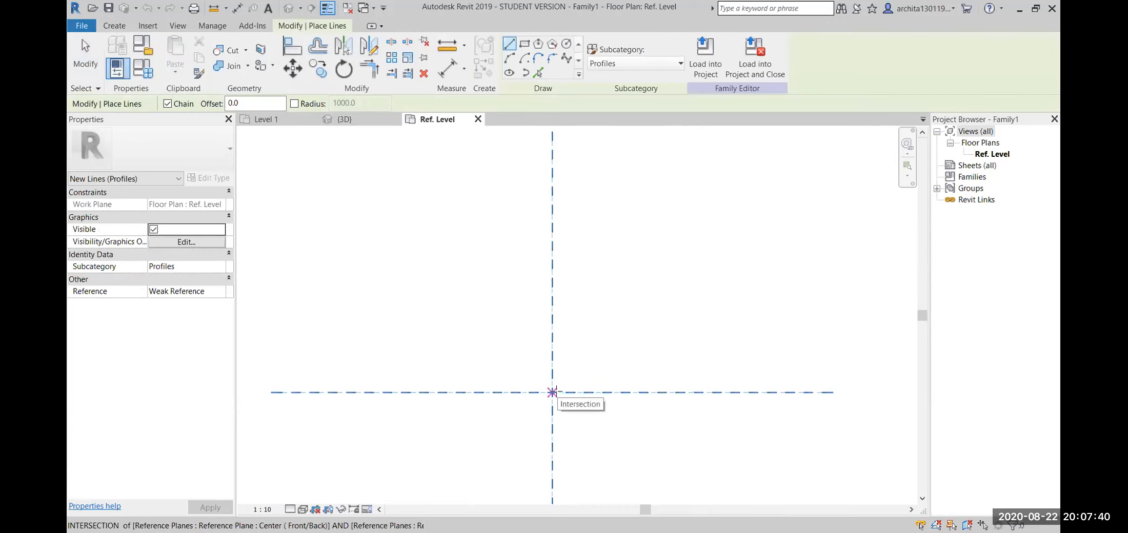
{"action": "scroll", "coordinate": [635, 293], "scroll_direction": "up", "scroll_amount": 2}
{"action": "scroll", "coordinate": [635, 293], "scroll_direction": "up", "scroll_amount": 2}
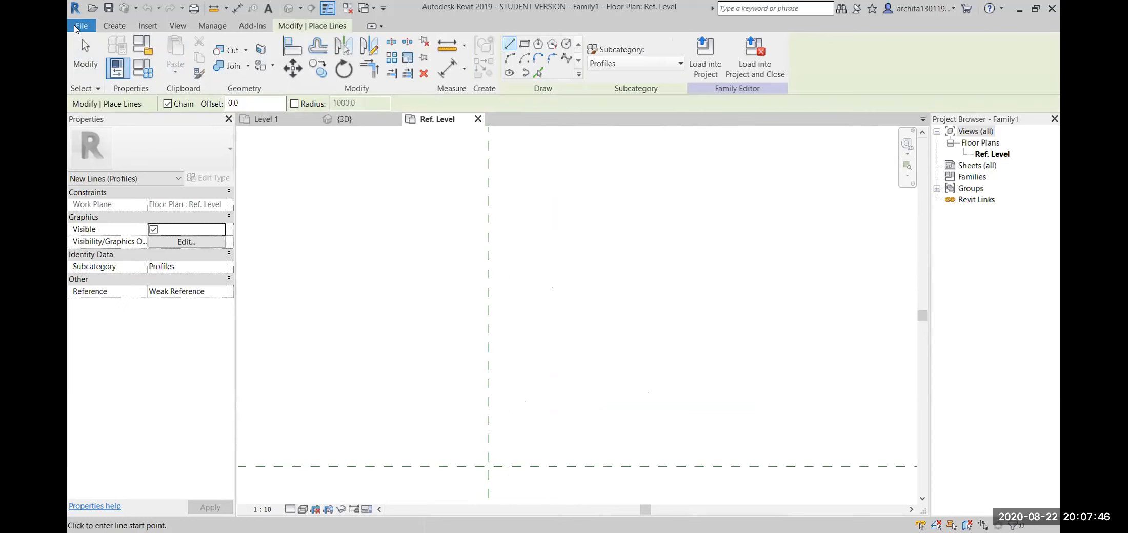
- Look through the available family template files and close the list without choosing one
{"action": "left_click", "coordinate": [76, 27]}
{"action": "mouse_move", "coordinate": [153, 89]}
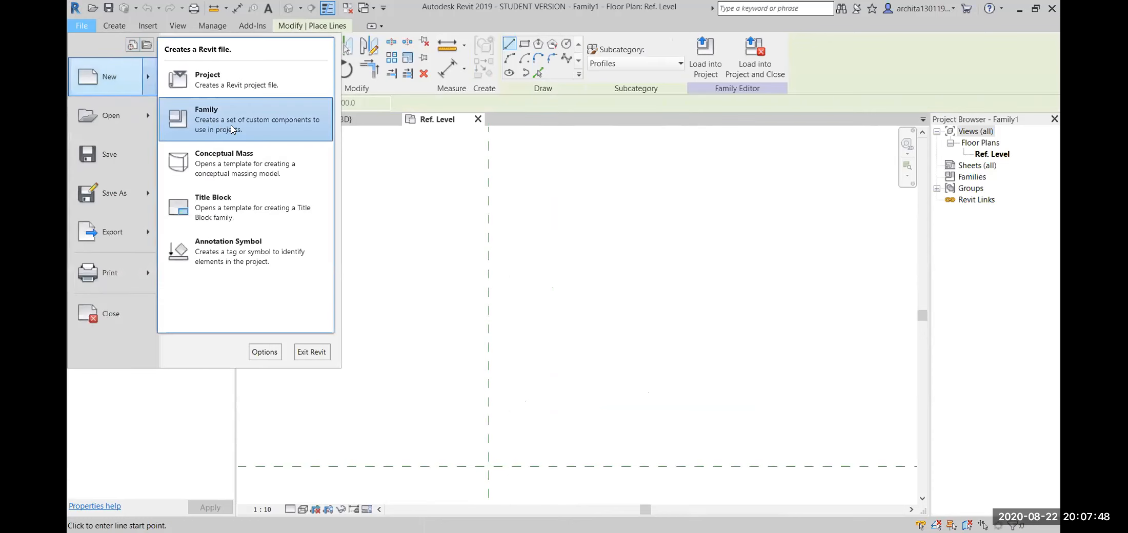
{"action": "scroll", "coordinate": [608, 262], "scroll_direction": "down", "scroll_amount": 15}
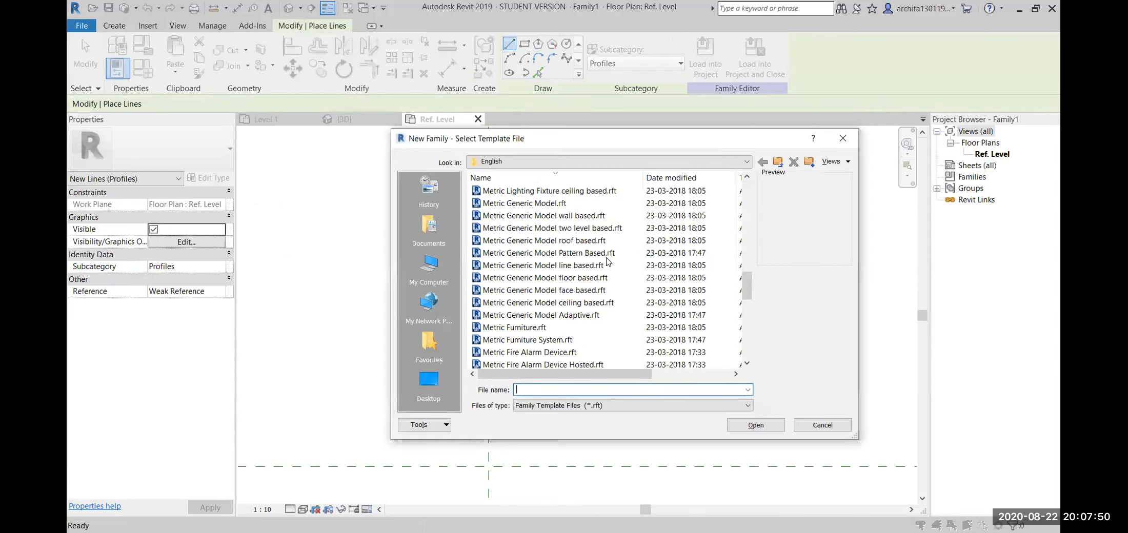
{"action": "scroll", "coordinate": [608, 262], "scroll_direction": "up", "scroll_amount": 14}
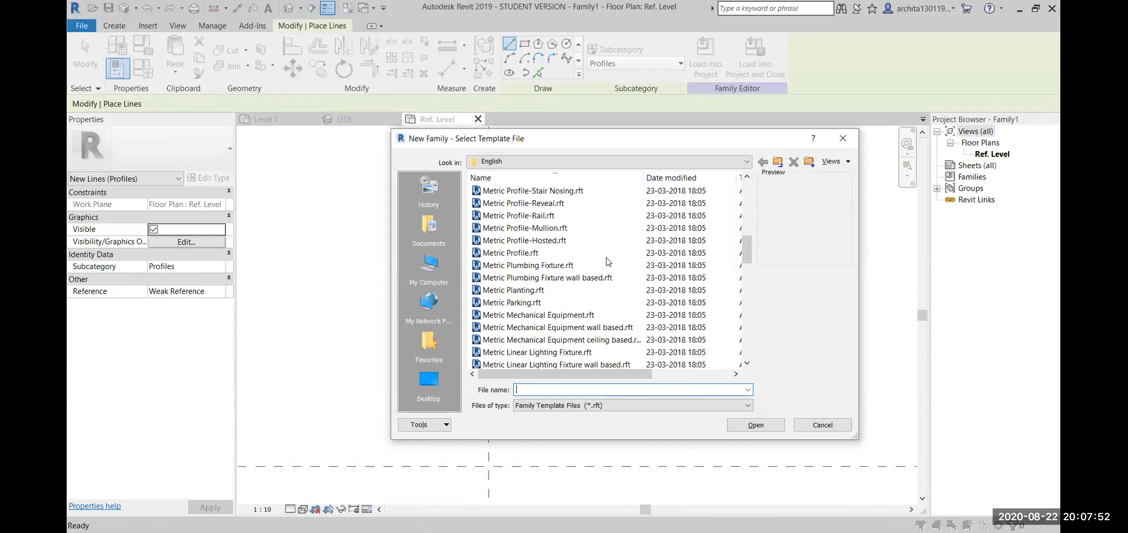
{"action": "scroll", "coordinate": [608, 262], "scroll_direction": "down", "scroll_amount": 12}
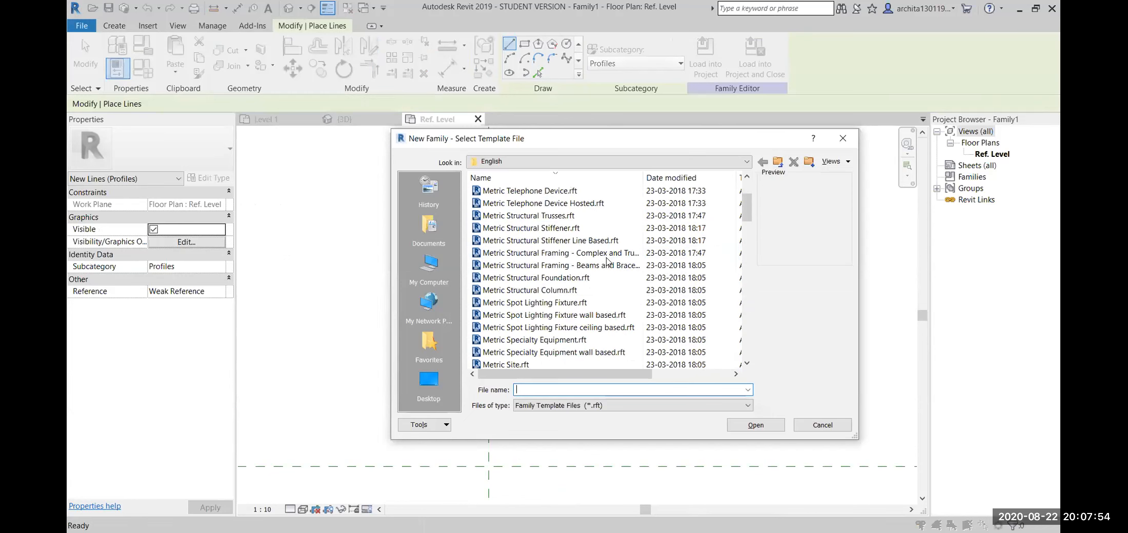
{"action": "scroll", "coordinate": [608, 262], "scroll_direction": "down", "scroll_amount": 8}
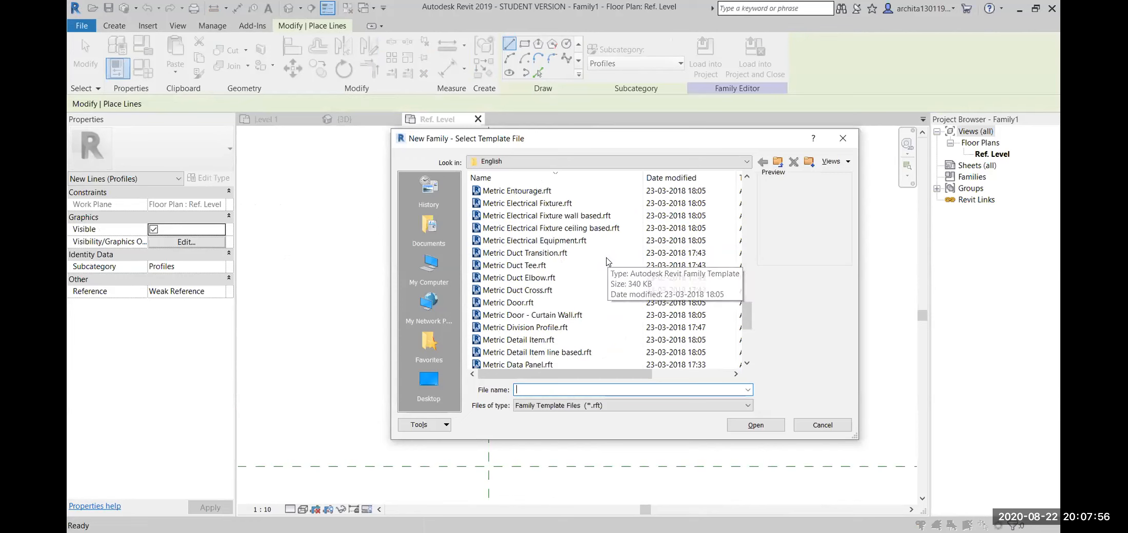
{"action": "left_click", "coordinate": [842, 138]}
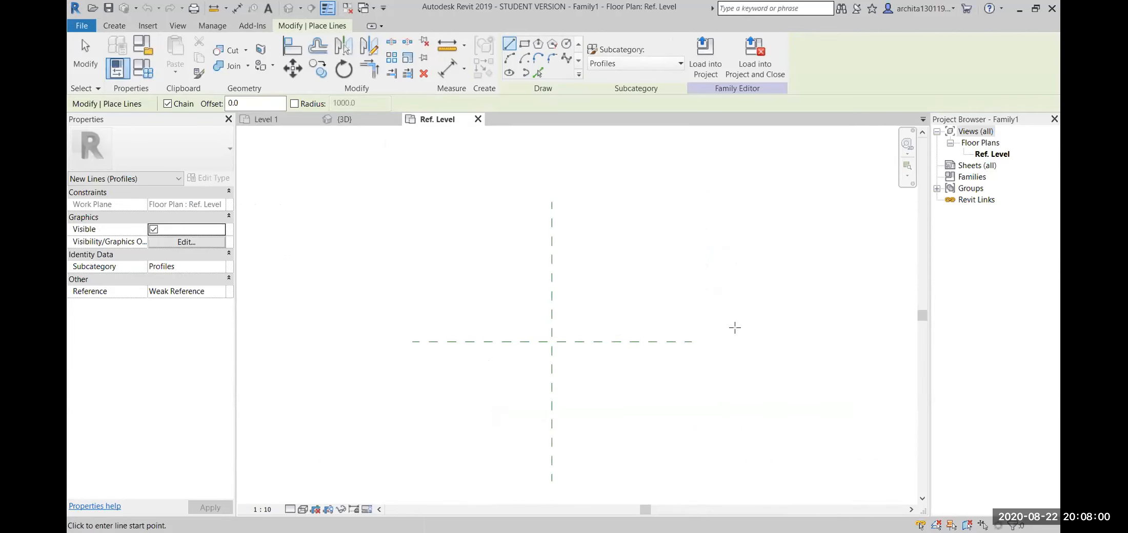
- Sketch a closed L-shaped line profile with legs about 20 mm thick, its outer corner at the intersection of the reference planes
{"action": "scroll", "coordinate": [600, 422], "scroll_direction": "up", "scroll_amount": 2}
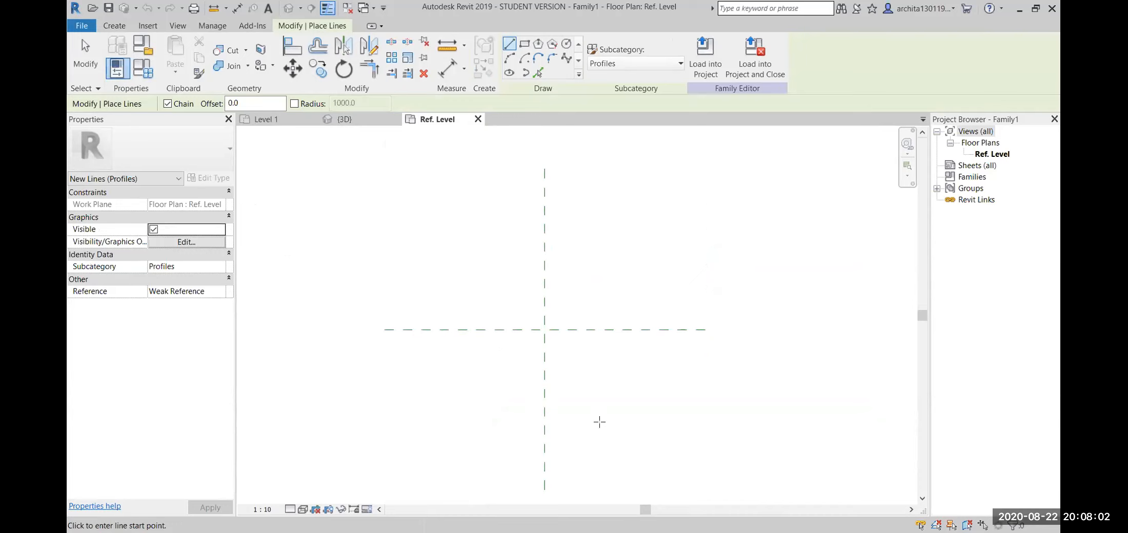
{"action": "scroll", "coordinate": [575, 274], "scroll_direction": "up", "scroll_amount": 3}
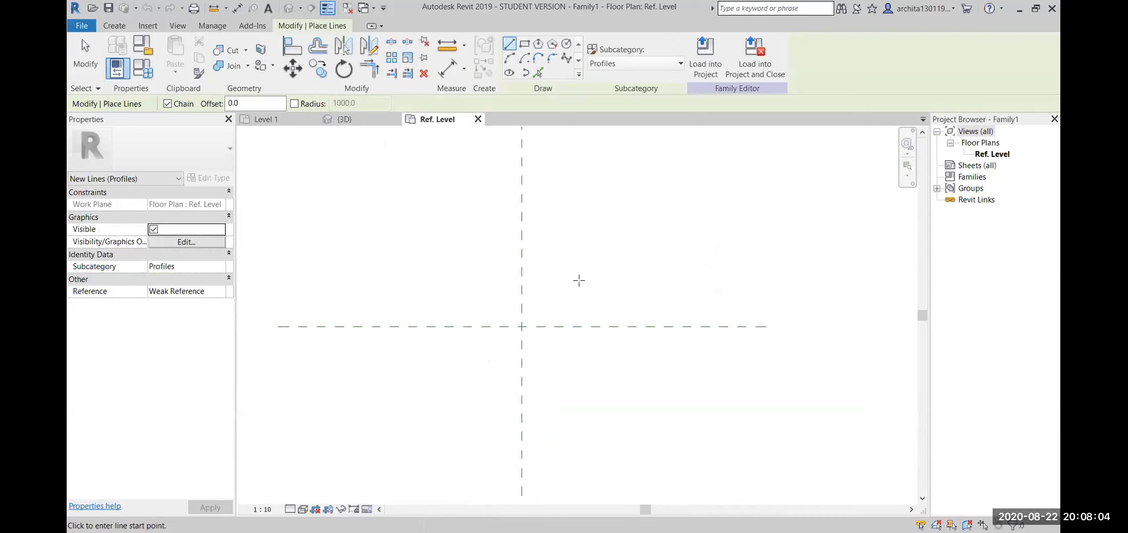
{"action": "scroll", "coordinate": [496, 158], "scroll_direction": "up", "scroll_amount": 2}
{"action": "scroll", "coordinate": [469, 256], "scroll_direction": "down", "scroll_amount": 2}
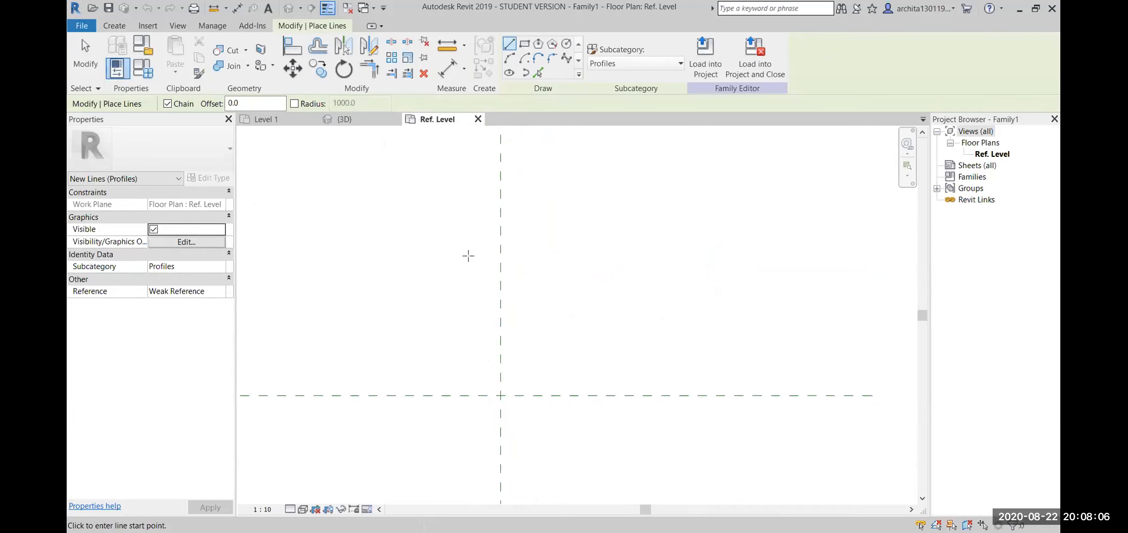
{"action": "left_click", "coordinate": [114, 25]}
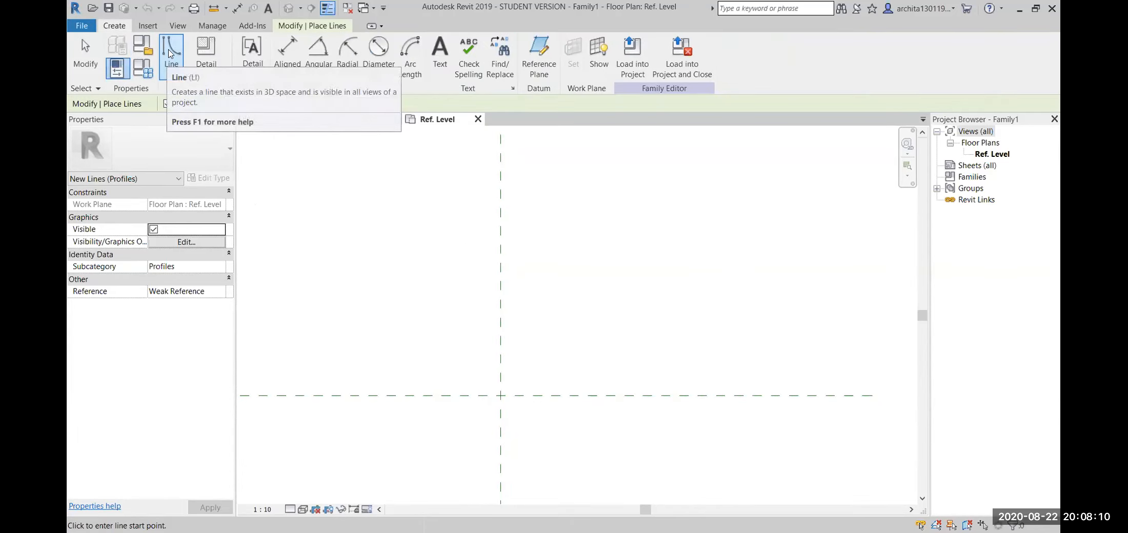
{"action": "left_click", "coordinate": [172, 49]}
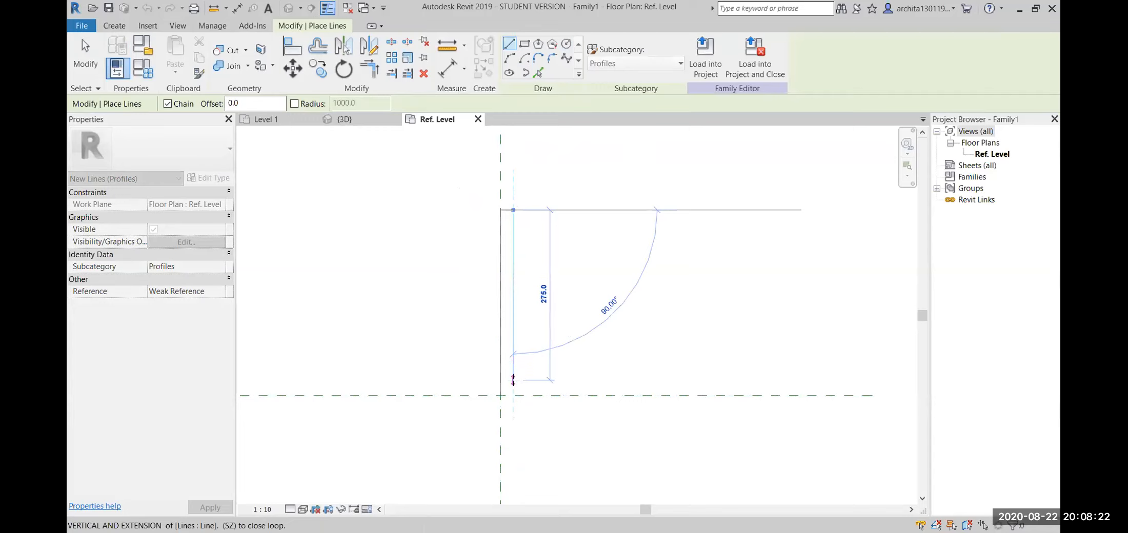
{"action": "left_click", "coordinate": [513, 383]}
{"action": "left_click", "coordinate": [553, 383]}
{"action": "left_click", "coordinate": [554, 395]}
{"action": "left_click", "coordinate": [505, 395]}
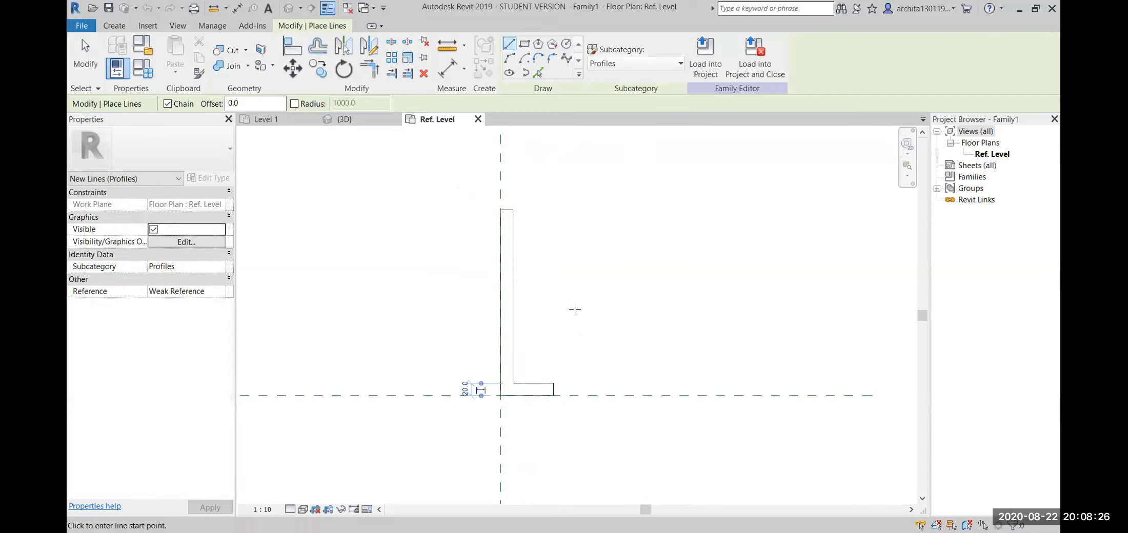
{"action": "key", "text": "Escape"}
{"action": "key", "text": "Escape"}
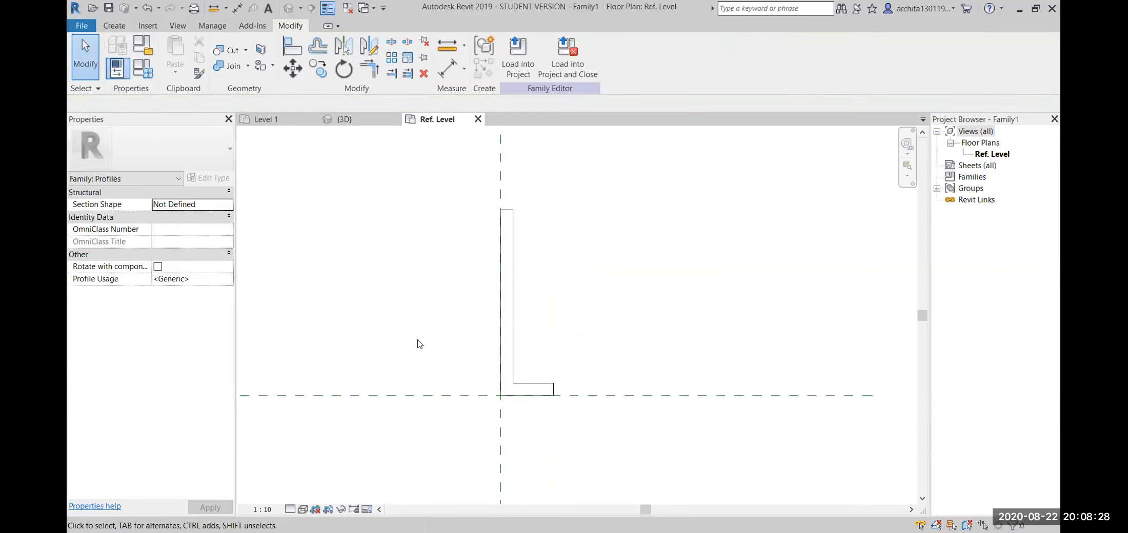
- Load the L-shaped profile family into the project and switch to the {3D} view
{"action": "left_click", "coordinate": [518, 56]}
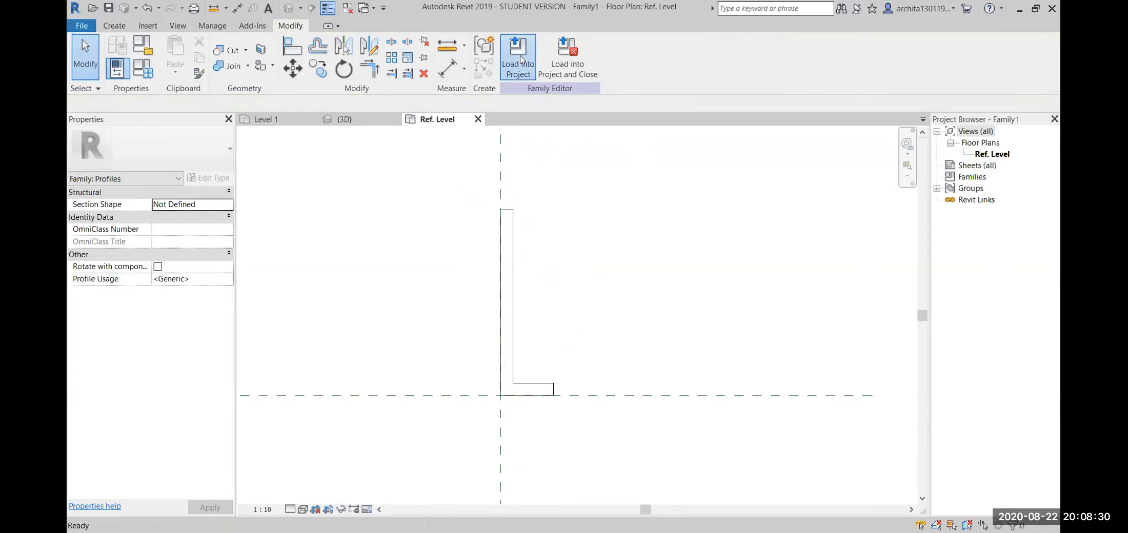
{"action": "scroll", "coordinate": [662, 271], "scroll_direction": "down", "scroll_amount": 2}
{"action": "middle_click_drag", "start_coordinate": [662, 271], "coordinate": [546, 288]}
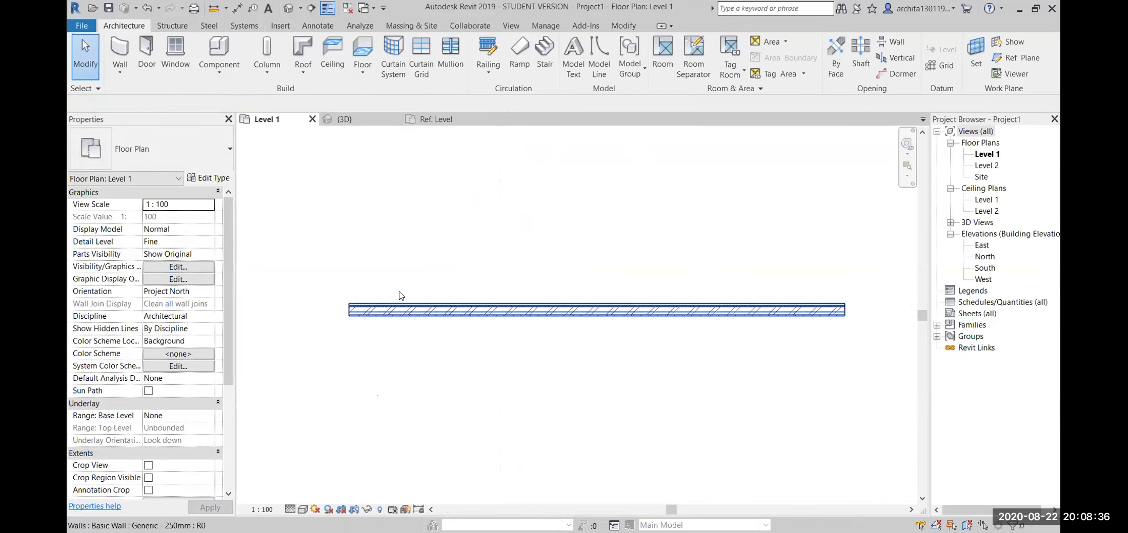
{"action": "left_click", "coordinate": [349, 126]}
- Open the wall sweeps in the structure of the wall's Generic - 250mm type
{"action": "middle_click_drag", "start_coordinate": [352, 130], "coordinate": [598, 353], "text": "shift"}
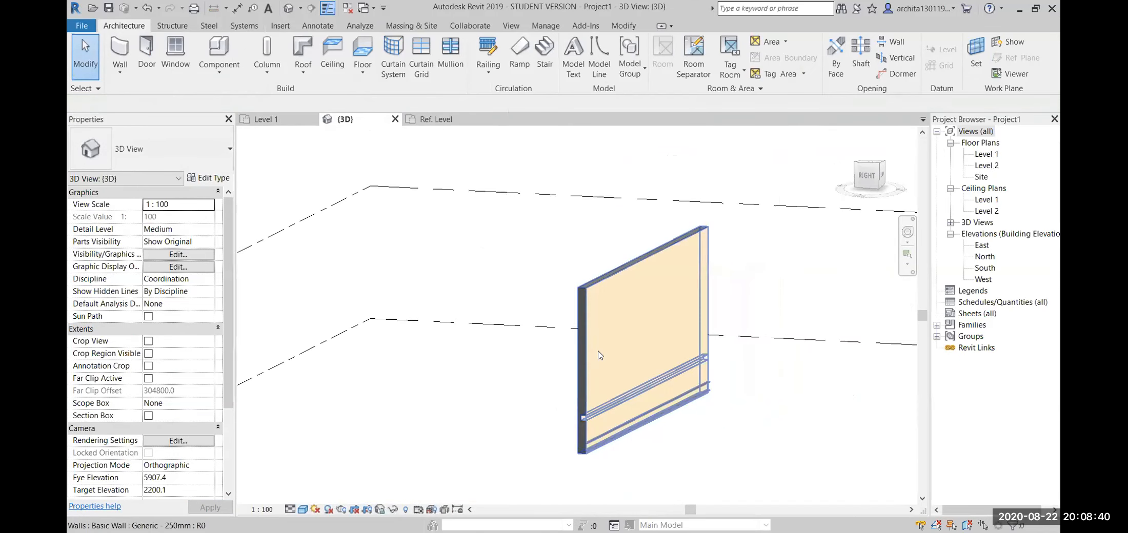
{"action": "left_click", "coordinate": [577, 347]}
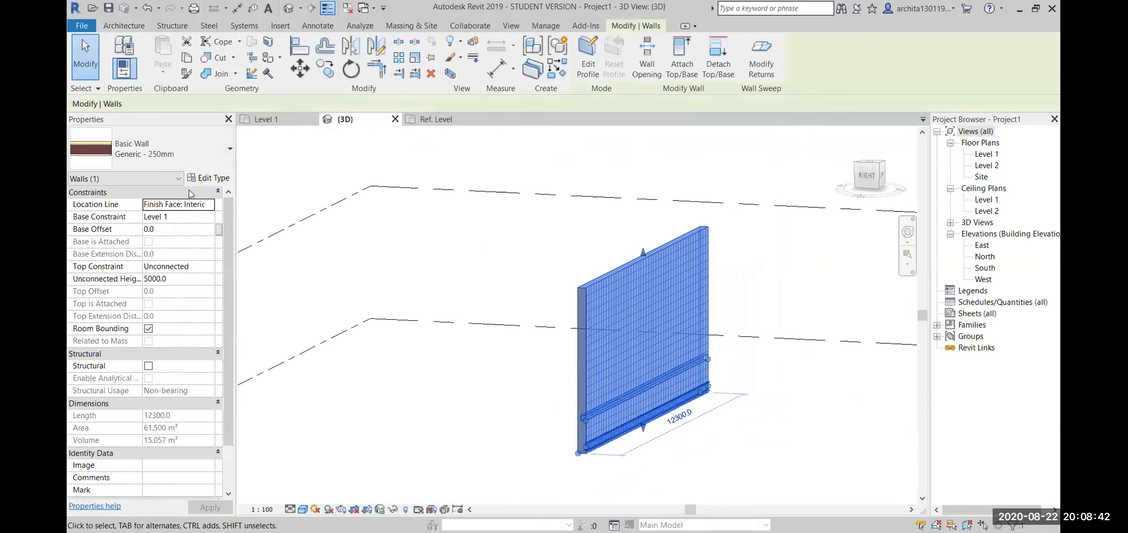
{"action": "left_click", "coordinate": [209, 179]}
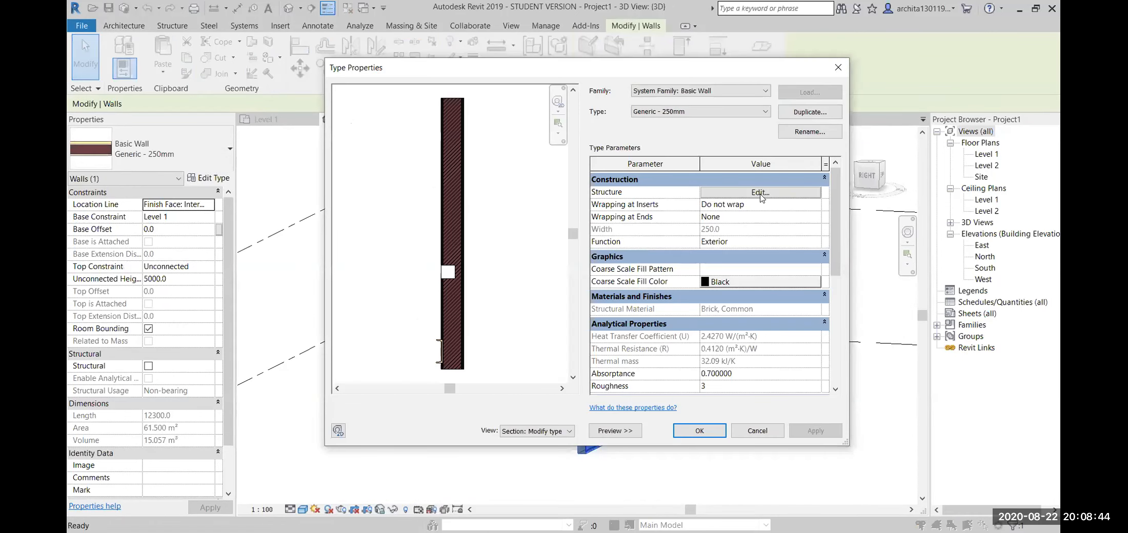
{"action": "left_click", "coordinate": [758, 189]}
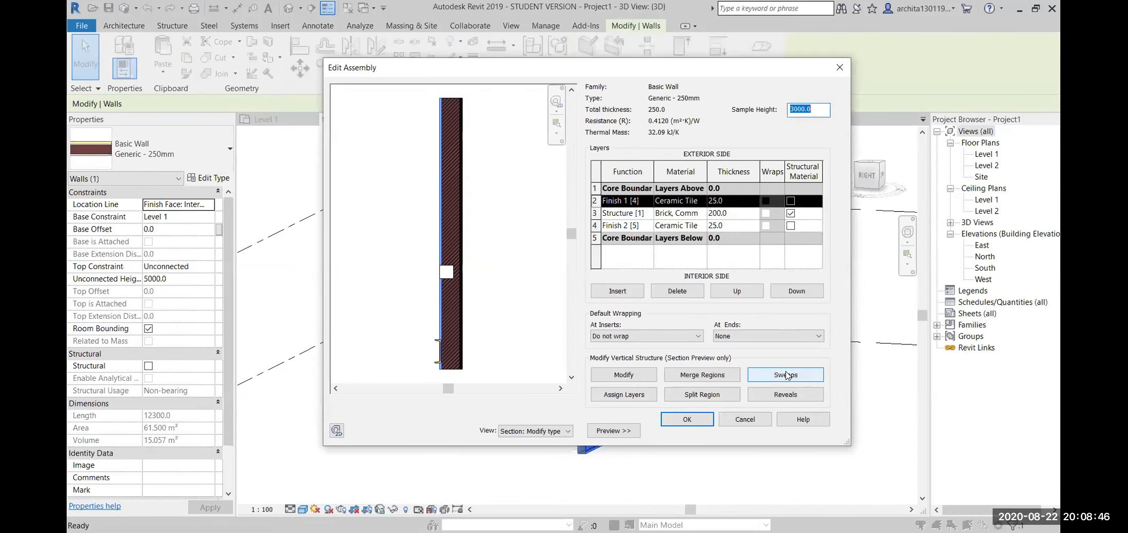
{"action": "left_click", "coordinate": [790, 378]}
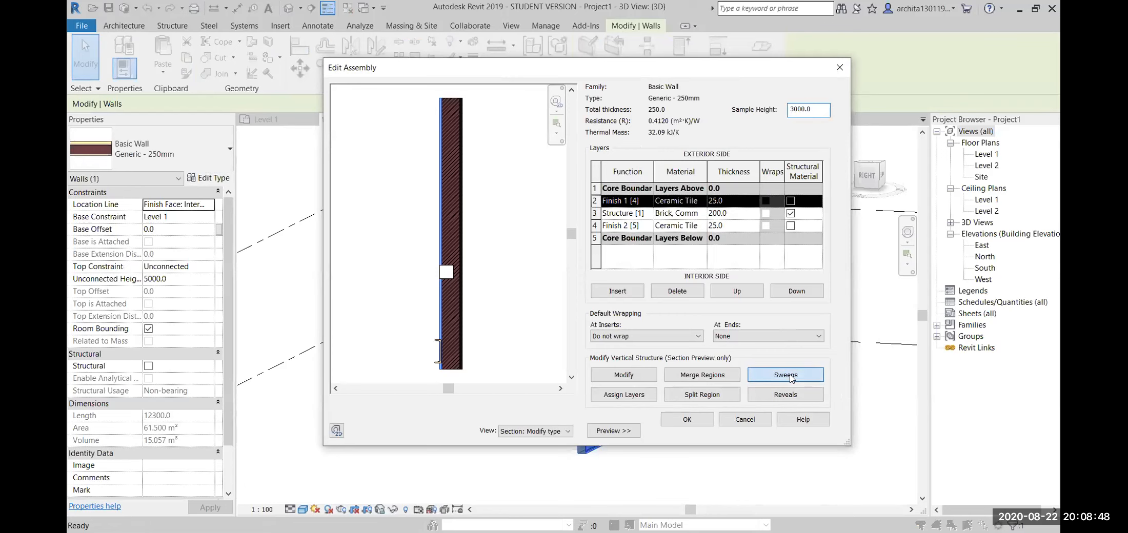
- Change the wall sweep's profile to Family1 : Family1 and confirm the wall sweeps
{"action": "left_click", "coordinate": [634, 180]}
{"action": "left_click", "coordinate": [639, 181]}
{"action": "left_click", "coordinate": [637, 178]}
{"action": "left_click", "coordinate": [637, 179]}
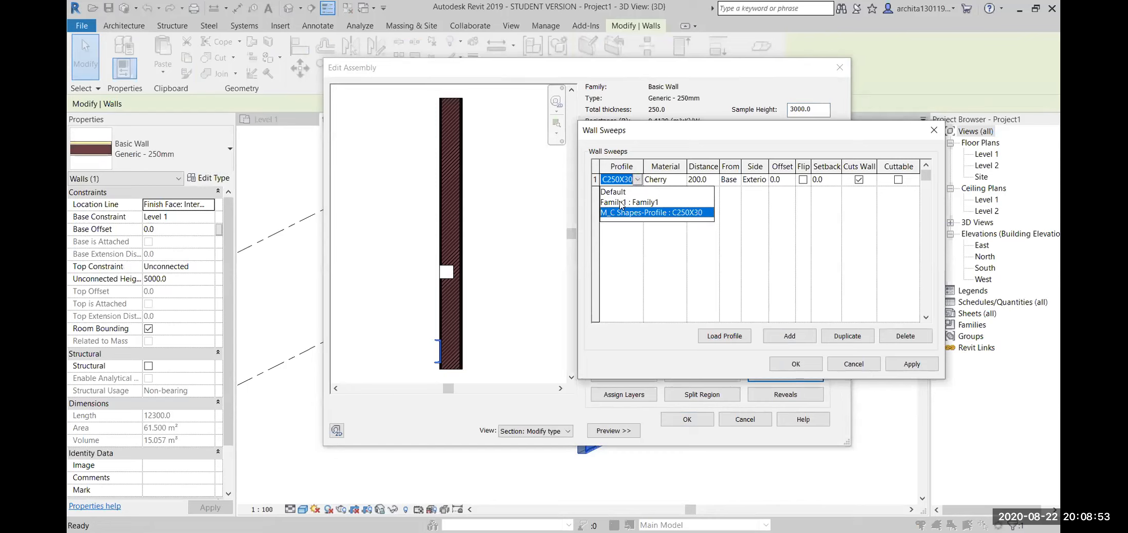
{"action": "left_click", "coordinate": [638, 180]}
{"action": "left_click", "coordinate": [638, 180]}
{"action": "left_click", "coordinate": [610, 202]}
{"action": "left_click", "coordinate": [913, 364]}
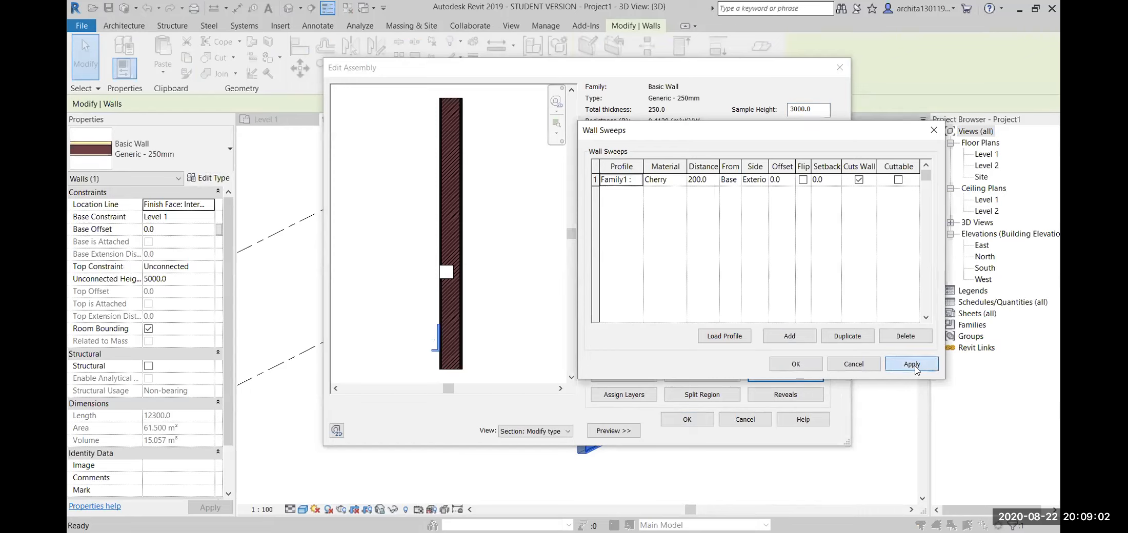
{"action": "left_click", "coordinate": [798, 363]}
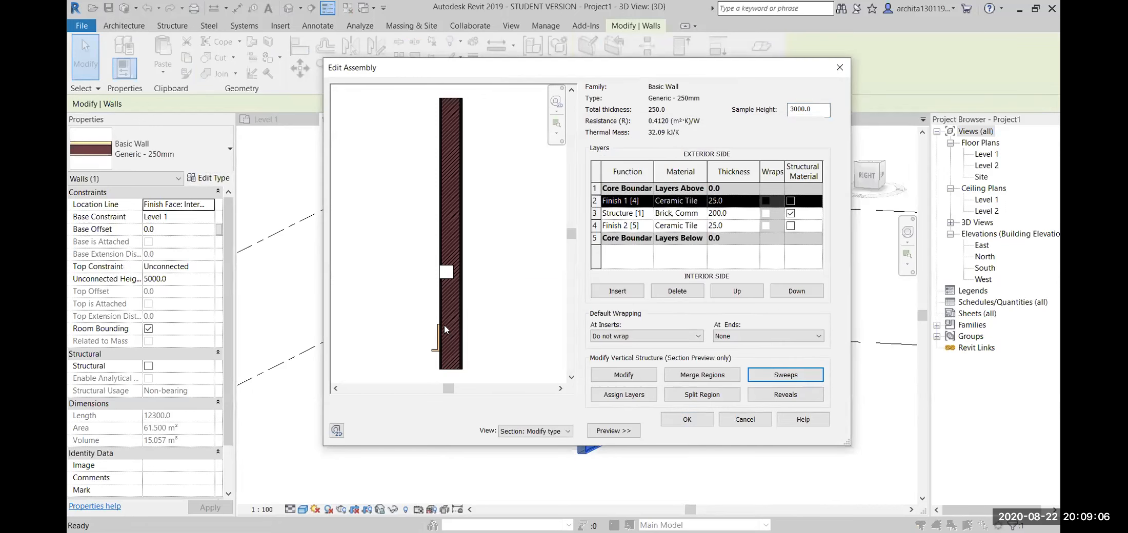
- Set the wall sweep's distance from the base to 0 and confirm the changes to the wall type
{"action": "left_click", "coordinate": [816, 379]}
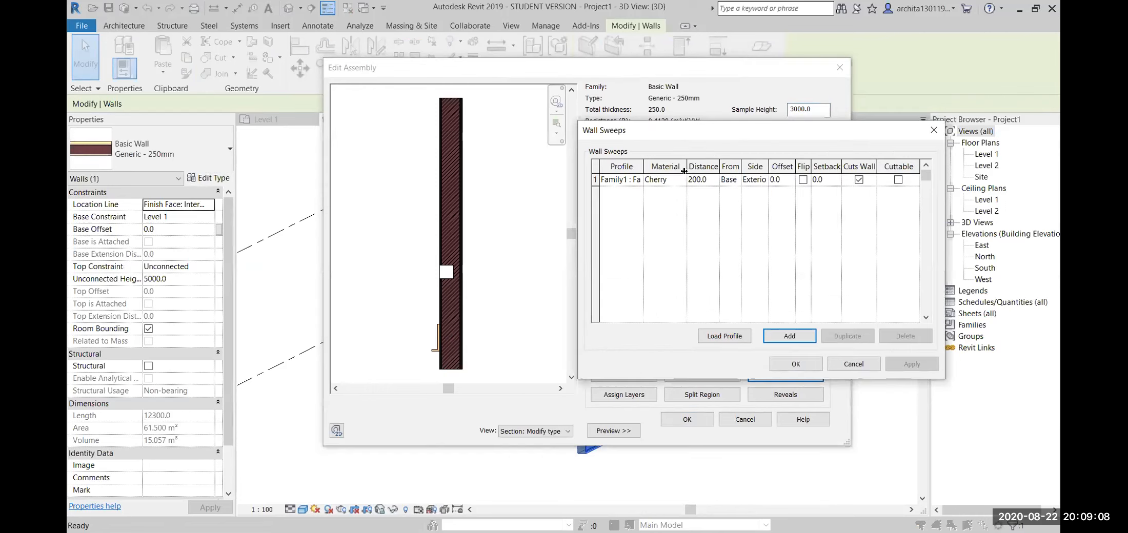
{"action": "left_click", "coordinate": [702, 180]}
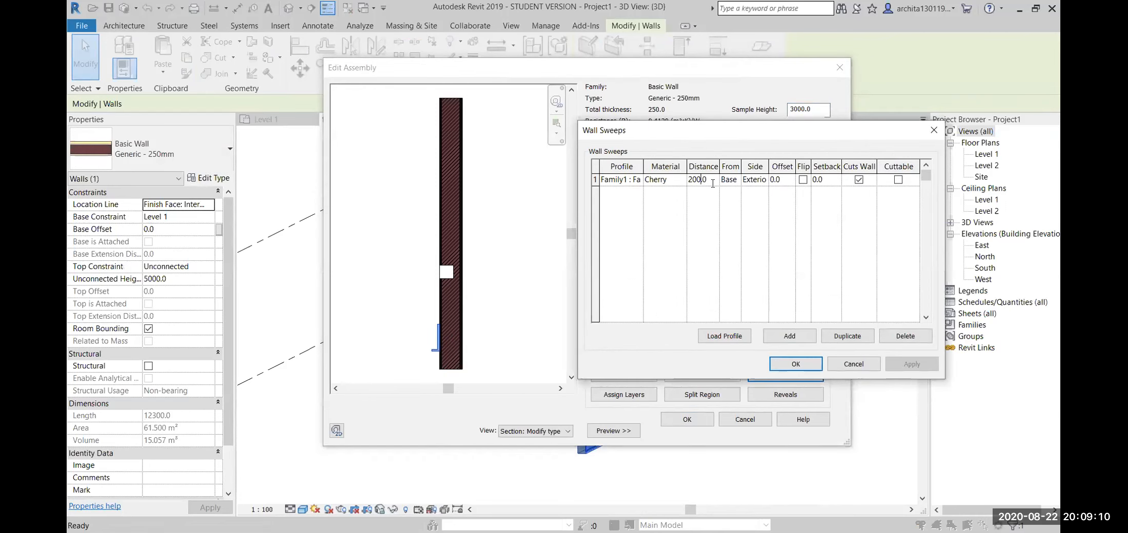
{"action": "left_click", "coordinate": [716, 182]}
{"action": "type", "text": "0"}
{"action": "left_click", "coordinate": [912, 364]}
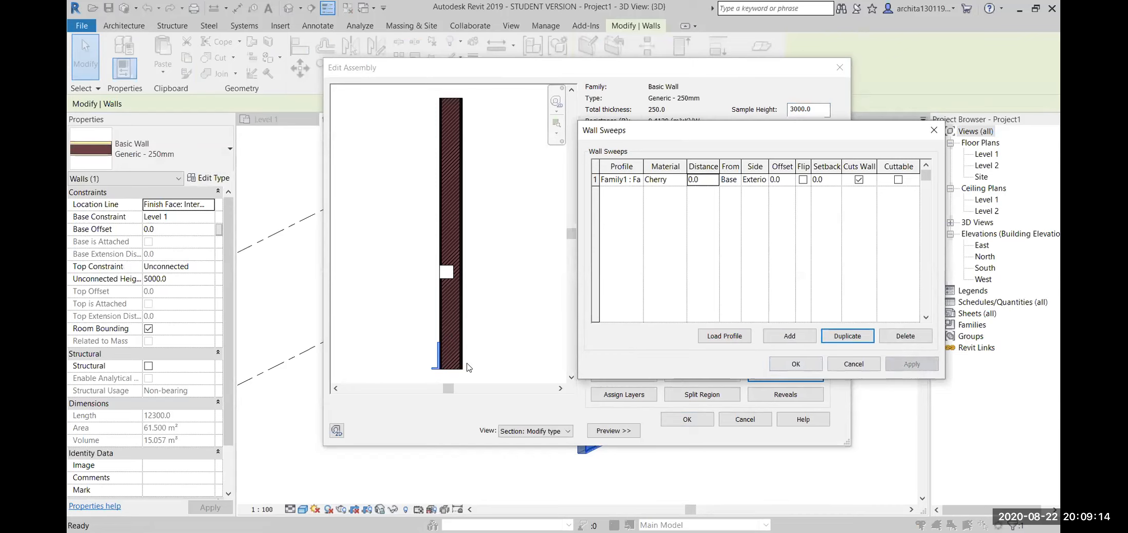
{"action": "left_click", "coordinate": [800, 365]}
{"action": "left_click", "coordinate": [687, 420]}
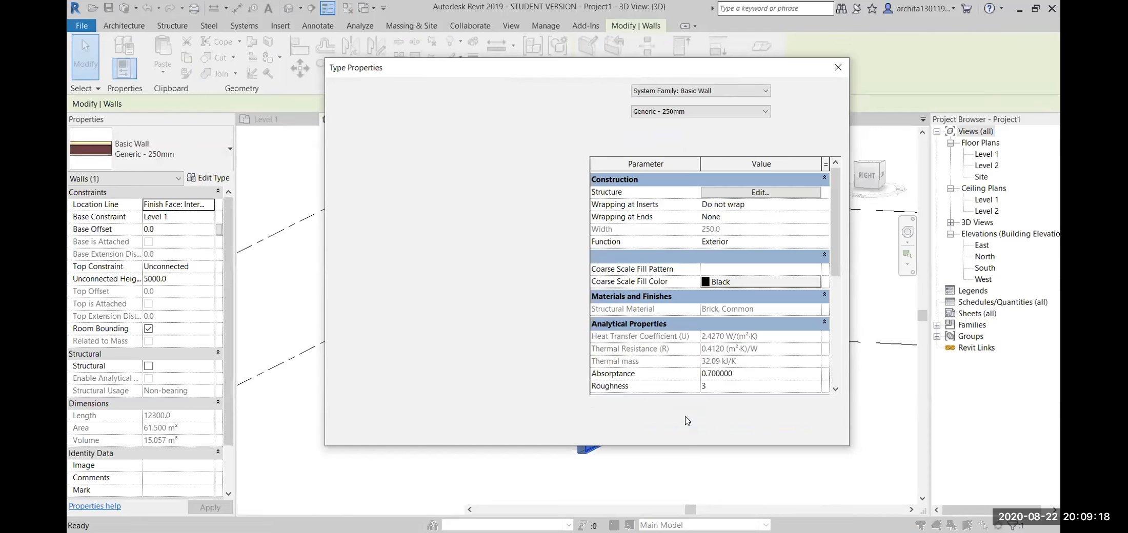
{"action": "left_click", "coordinate": [796, 435]}
{"action": "left_click", "coordinate": [700, 432]}
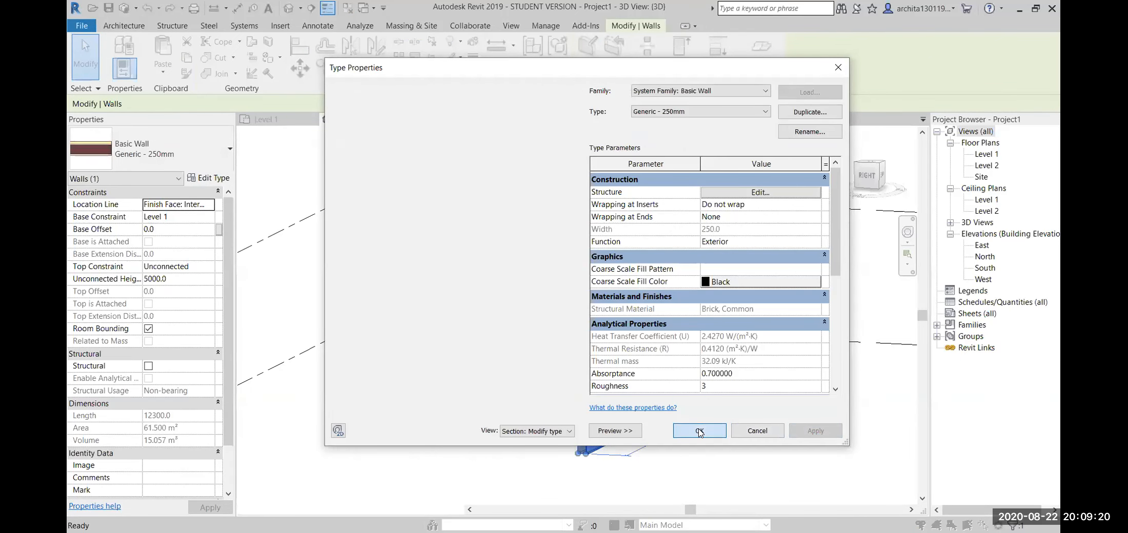
- Examine the L-shaped sweep along the wall's base in the 3D view and in the wall type's section preview
{"action": "left_click", "coordinate": [788, 460]}
{"action": "scroll", "coordinate": [585, 491], "scroll_direction": "up", "scroll_amount": 2}
{"action": "scroll", "coordinate": [566, 439], "scroll_direction": "up", "scroll_amount": 1}
{"action": "scroll", "coordinate": [644, 427], "scroll_direction": "up", "scroll_amount": 1}
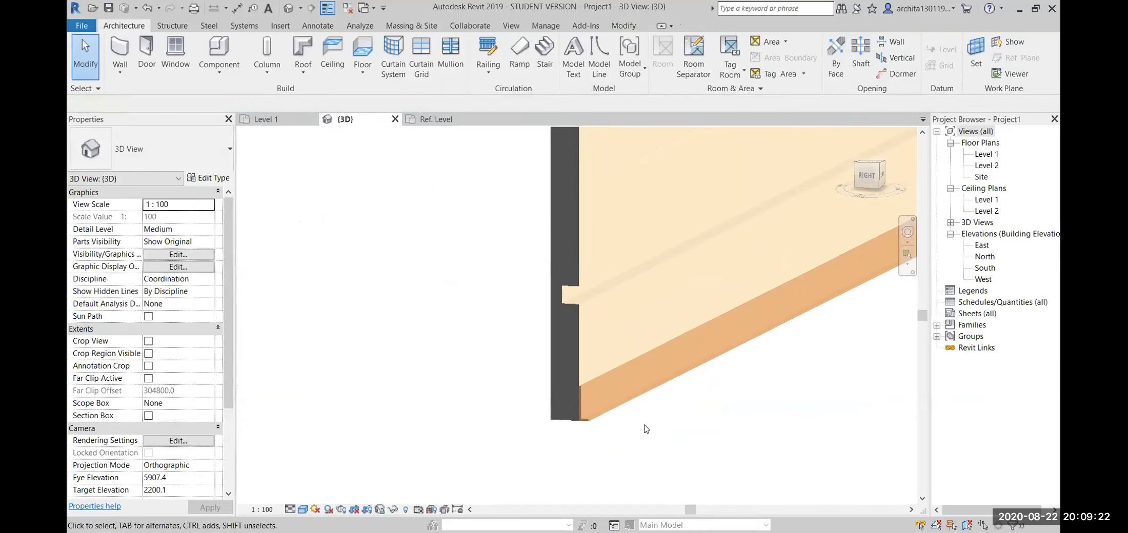
{"action": "scroll", "coordinate": [564, 441], "scroll_direction": "down", "scroll_amount": 4}
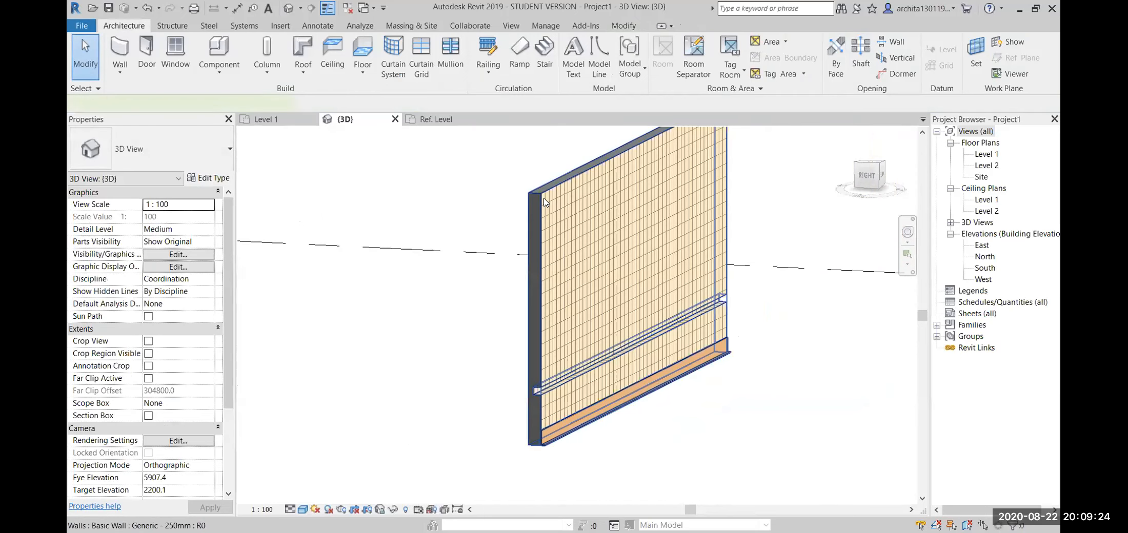
{"action": "left_click", "coordinate": [544, 202]}
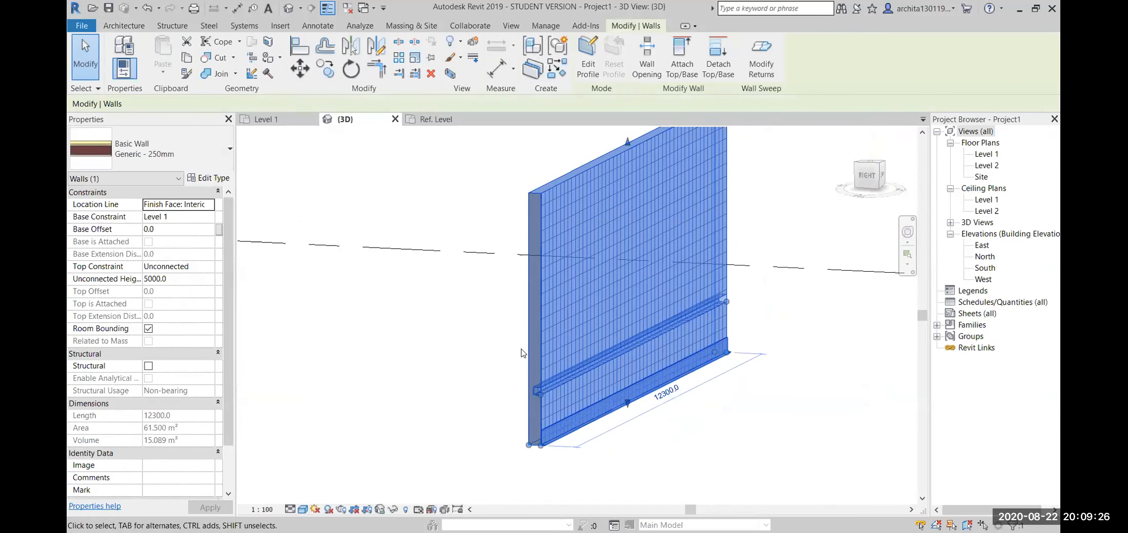
{"action": "left_click", "coordinate": [795, 429]}
{"action": "left_click", "coordinate": [541, 389]}
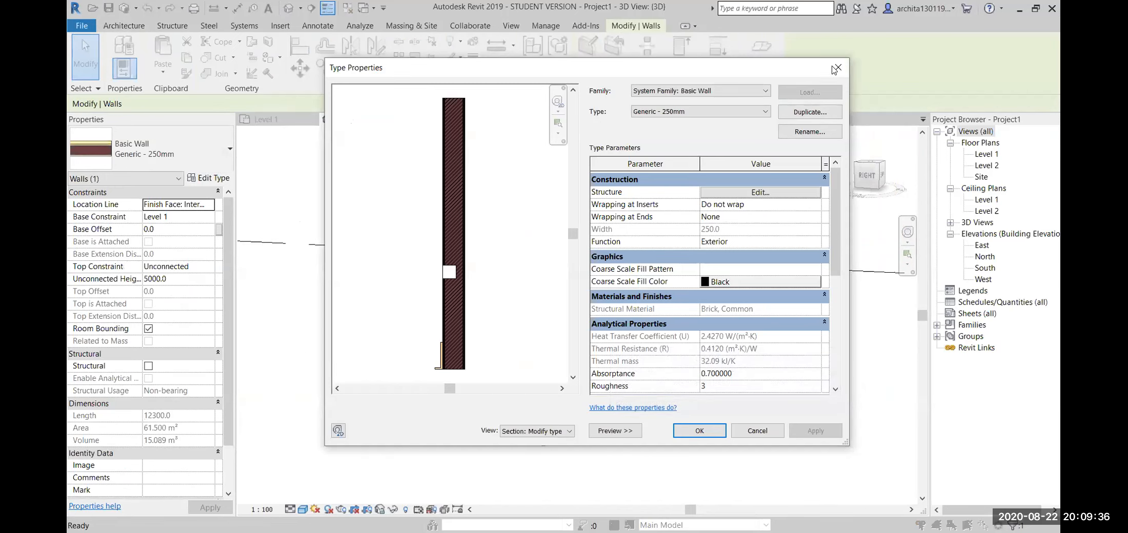
{"action": "left_click", "coordinate": [835, 69]}
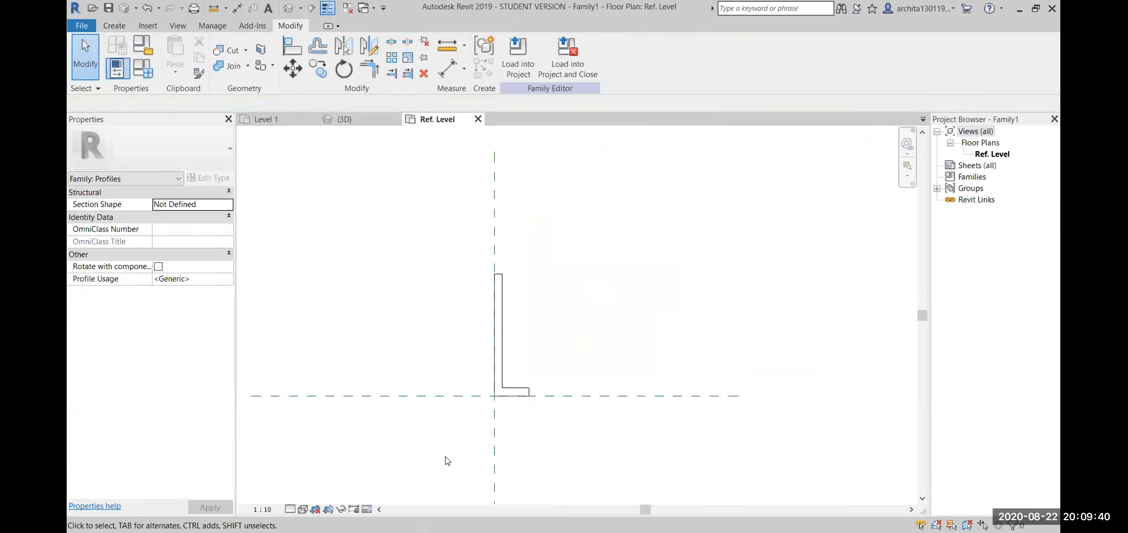
- Sketch a second closed L-shaped profile beside the first in the profile family, with a base leg about 205 mm long
{"action": "left_click", "coordinate": [106, 26]}
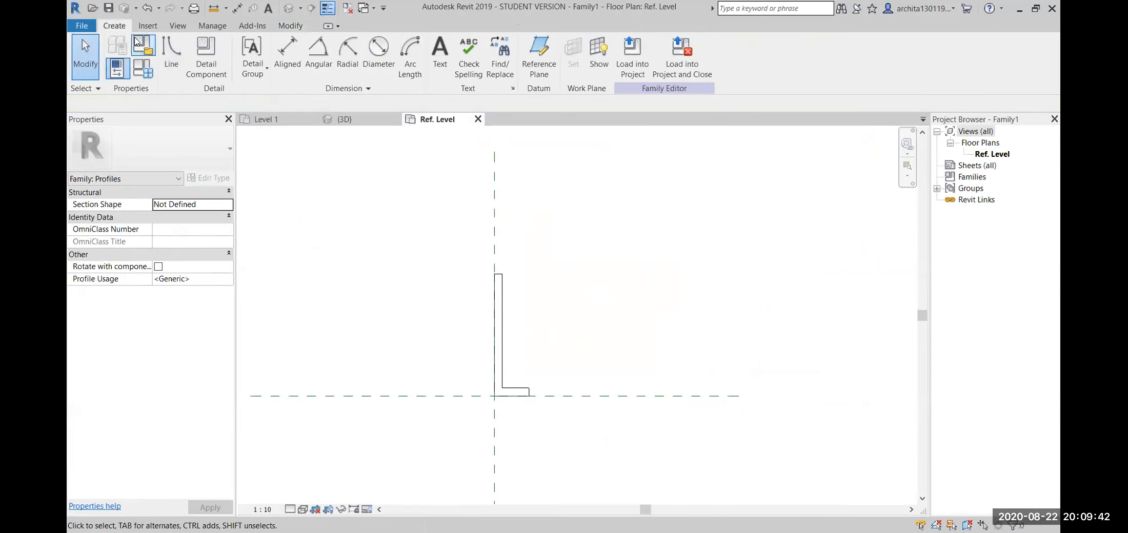
{"action": "left_click", "coordinate": [168, 57]}
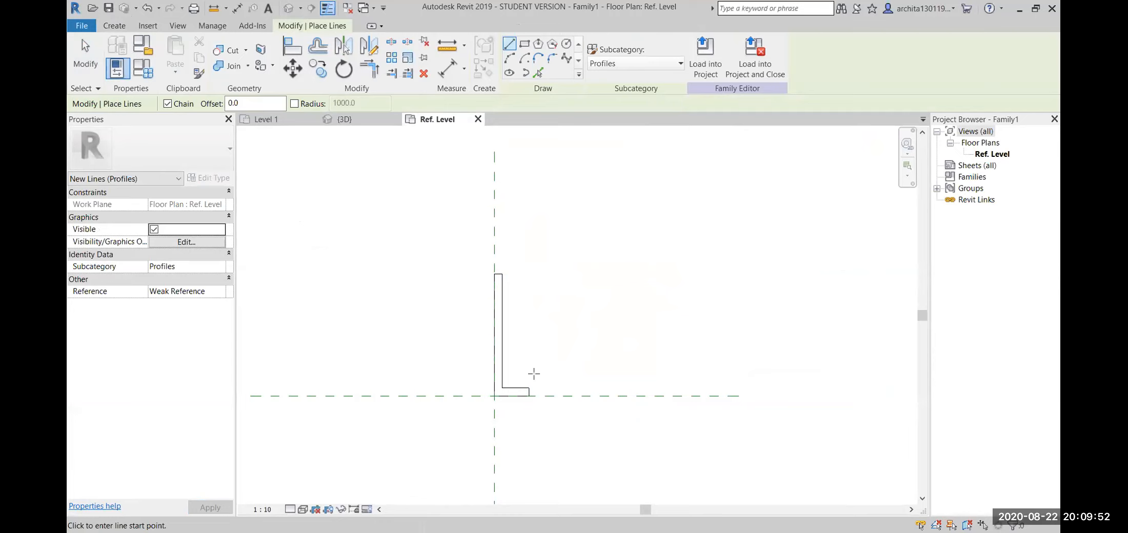
{"action": "scroll", "coordinate": [512, 388], "scroll_direction": "up", "scroll_amount": 2}
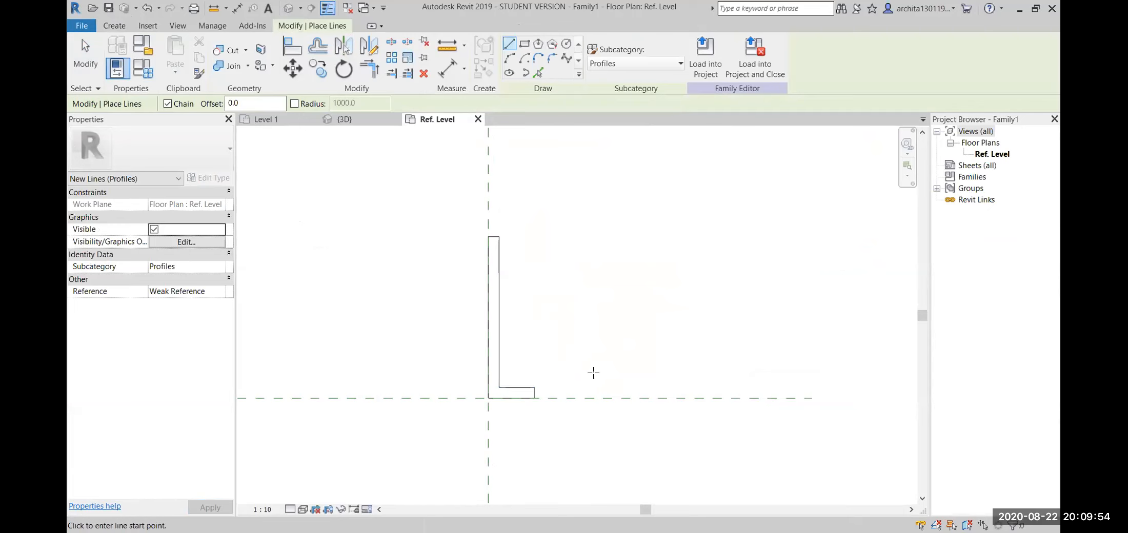
{"action": "left_click", "coordinate": [587, 398]}
{"action": "left_click", "coordinate": [588, 237]}
{"action": "left_click", "coordinate": [599, 236]}
{"action": "left_click", "coordinate": [599, 387]}
{"action": "left_click", "coordinate": [697, 388]}
{"action": "left_click", "coordinate": [699, 398]}
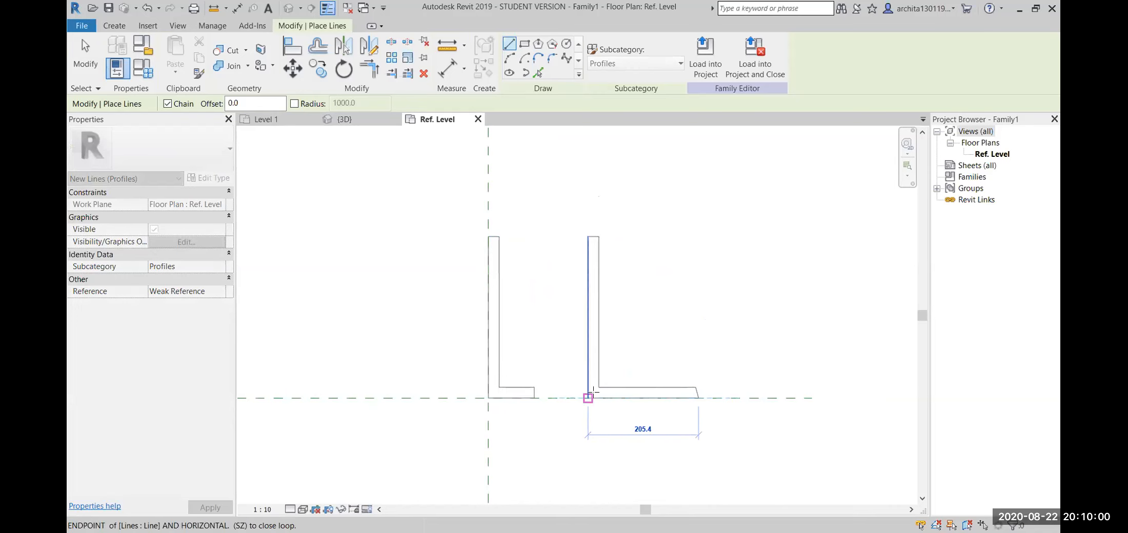
{"action": "left_click", "coordinate": [588, 398]}
- Finish the line command and undo the second L-shaped profile, keeping only the original at the reference planes
{"action": "key", "text": "Escape"}
{"action": "key", "text": "Escape"}
{"action": "key", "text": "ctrl+z"}
{"action": "key", "text": "ctrl+z"}
{"action": "key", "text": "ctrl+z"}
{"action": "key", "text": "ctrl+z"}
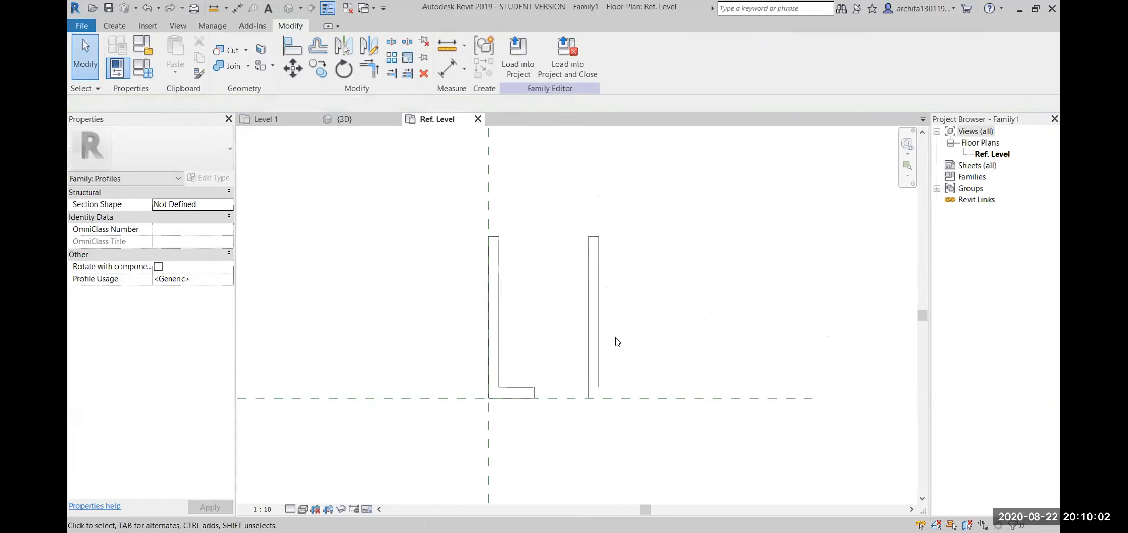
{"action": "scroll", "coordinate": [523, 320], "scroll_direction": "up", "scroll_amount": 2}
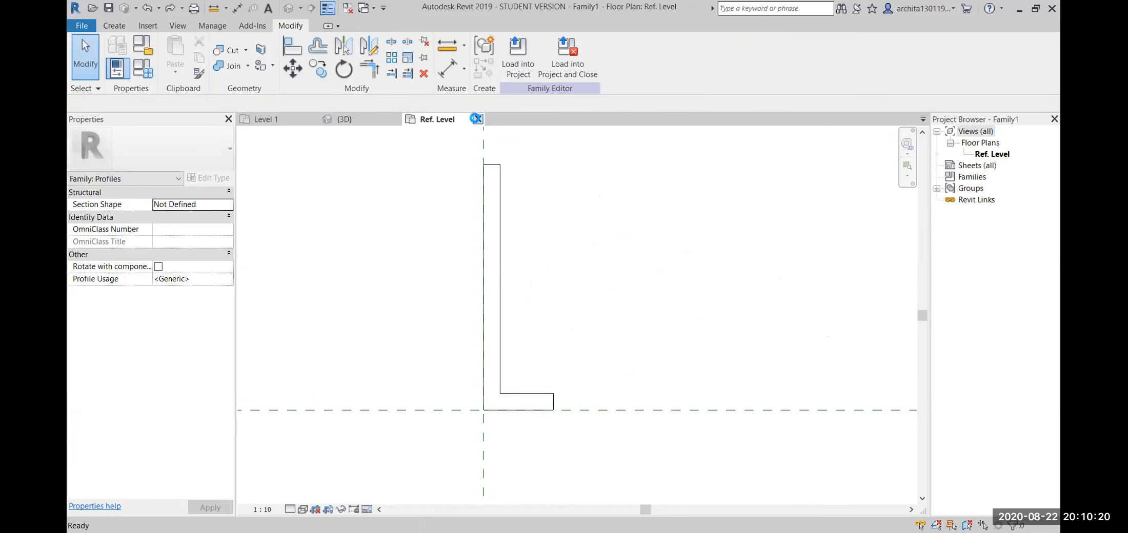
- Close the profile family and open the wall sweeps in the structure of the wall's Generic - 250mm type
{"action": "left_click", "coordinate": [476, 118]}
{"action": "left_click", "coordinate": [593, 275]}
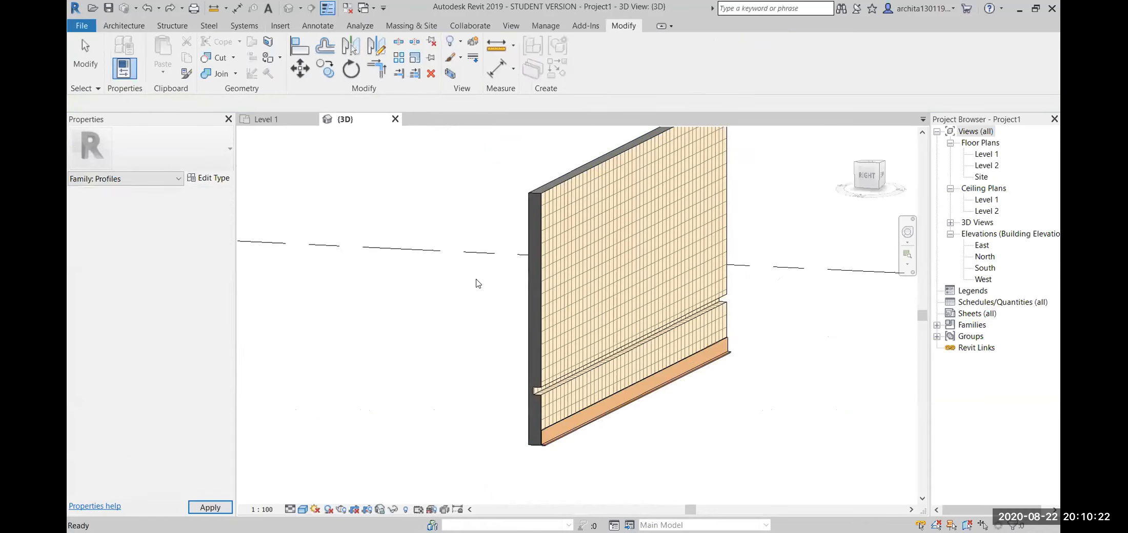
{"action": "left_click", "coordinate": [573, 185]}
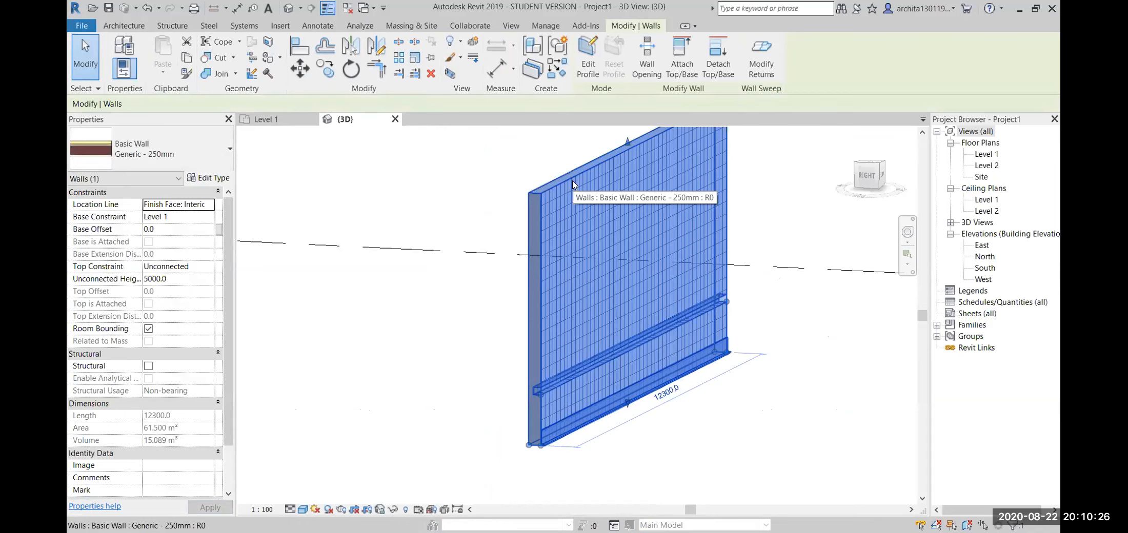
{"action": "left_click", "coordinate": [209, 178]}
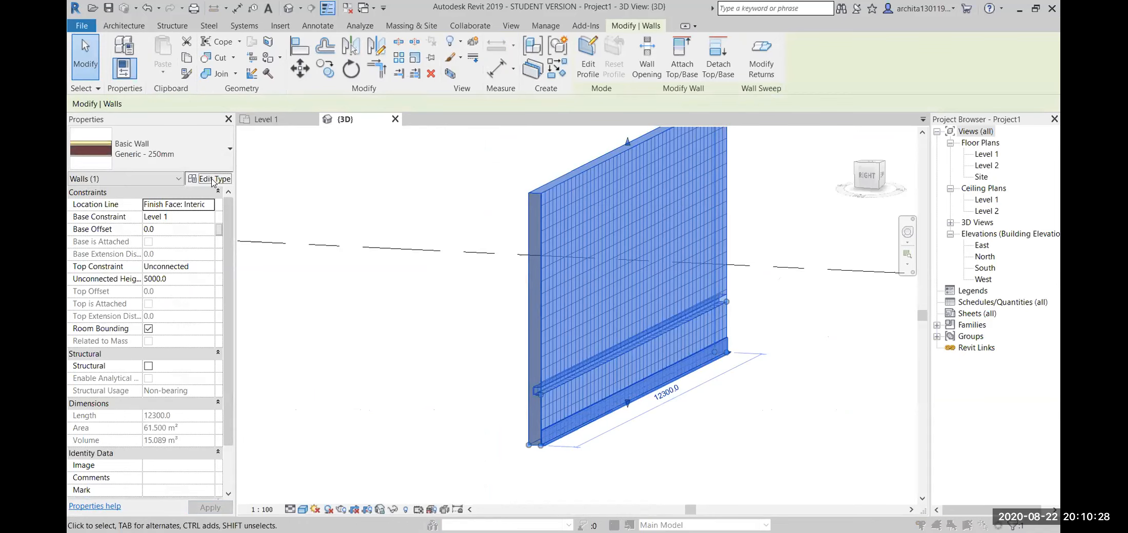
{"action": "left_click", "coordinate": [739, 194]}
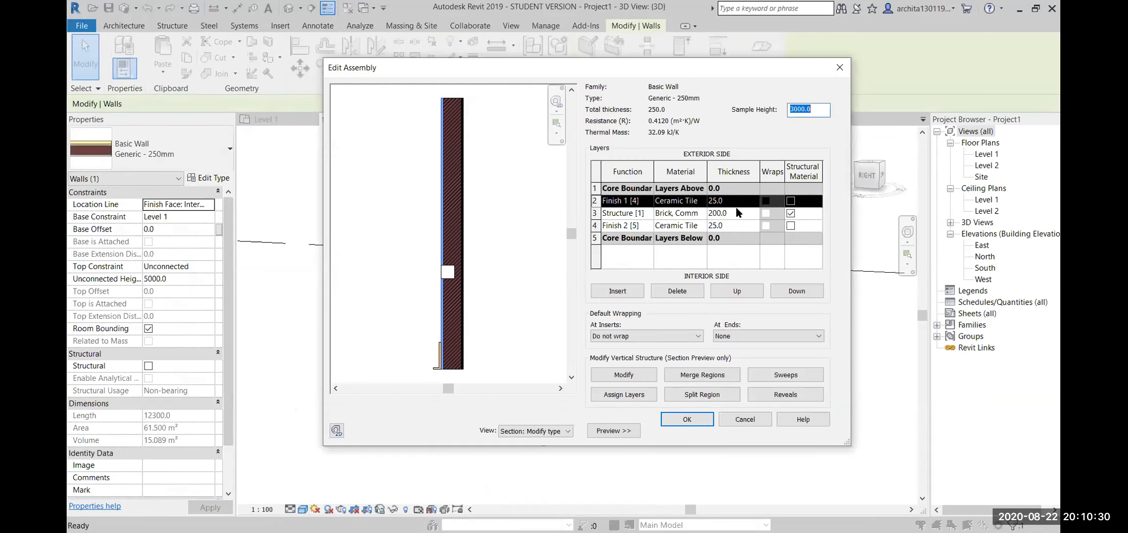
{"action": "left_click", "coordinate": [788, 375]}
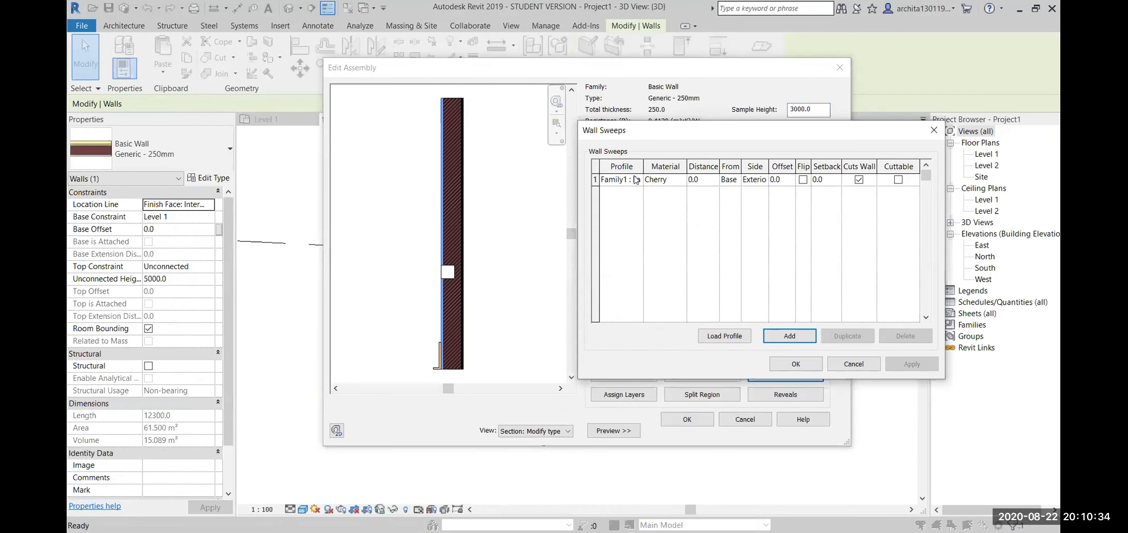
- Select Family1 : Family1 again as the wall sweep's profile and confirm the wall sweeps
{"action": "left_click", "coordinate": [631, 180]}
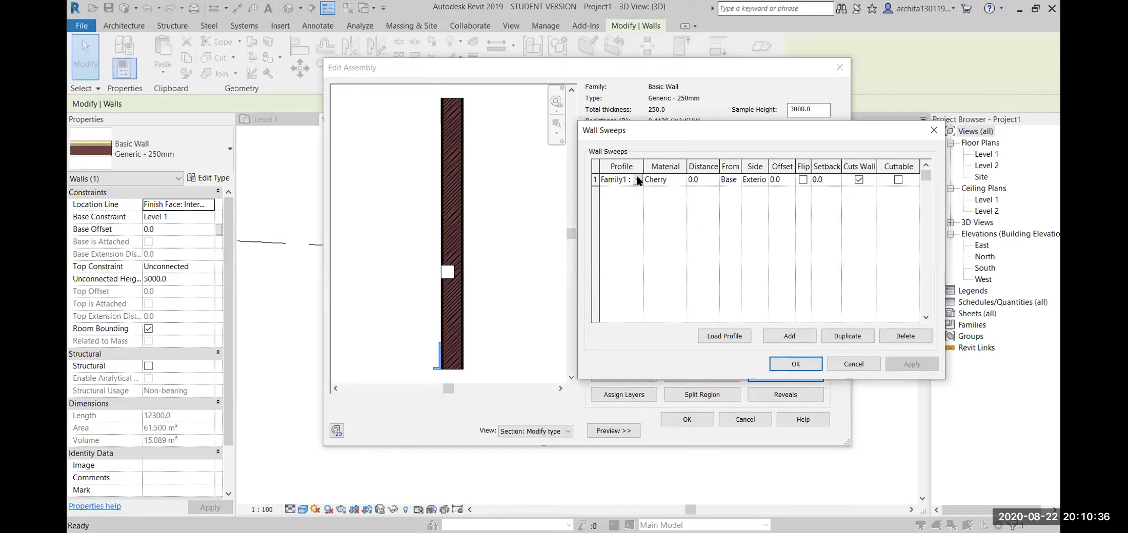
{"action": "left_click", "coordinate": [637, 180]}
{"action": "left_click", "coordinate": [636, 180]}
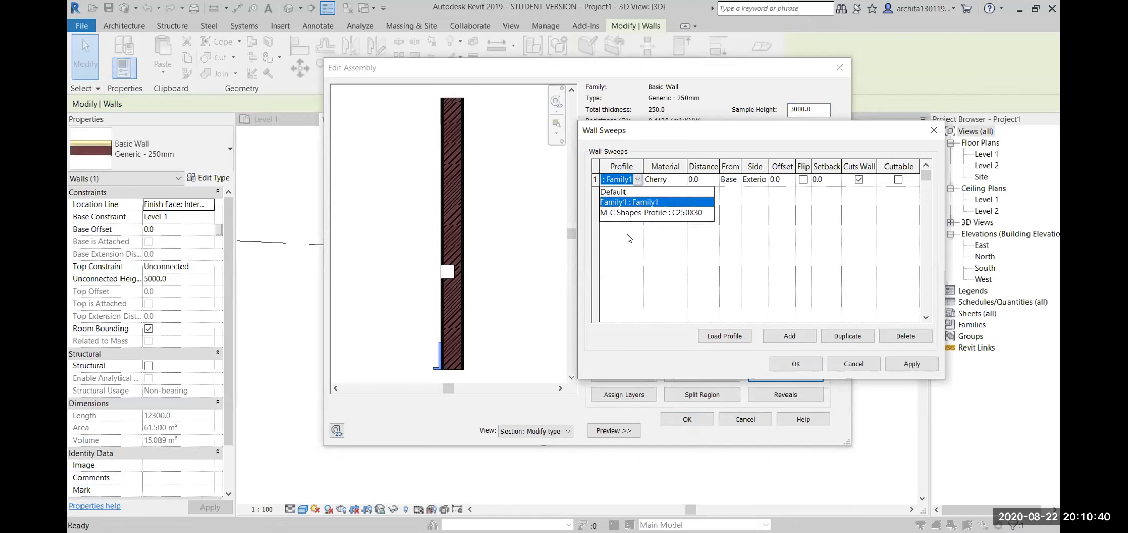
{"action": "left_click", "coordinate": [636, 203]}
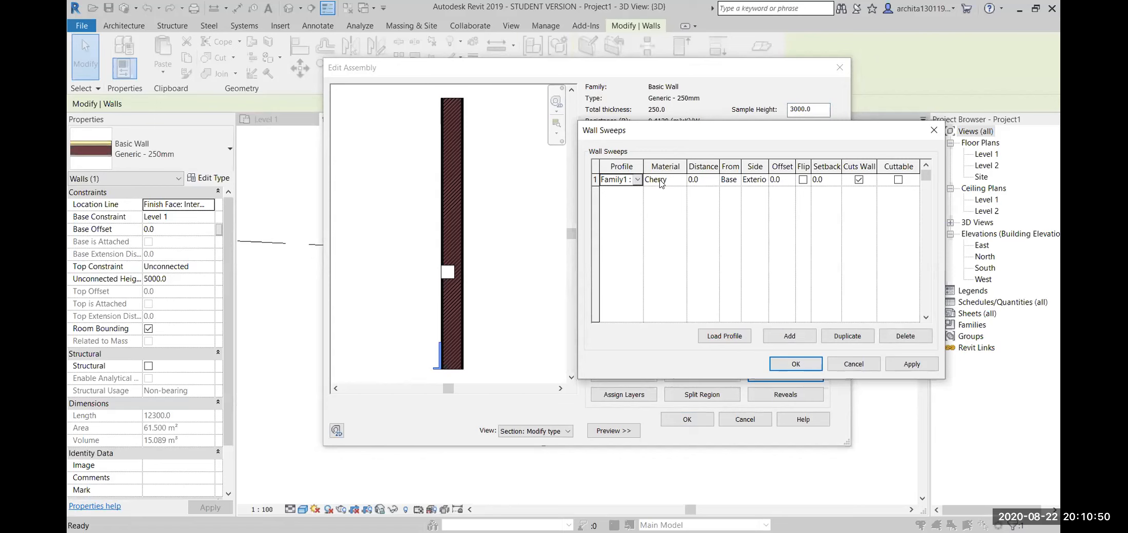
{"action": "left_click", "coordinate": [796, 364]}
- Try Family1 : Family1 as the profile of the wall's reveal and return it to Default
{"action": "left_click", "coordinate": [785, 395]}
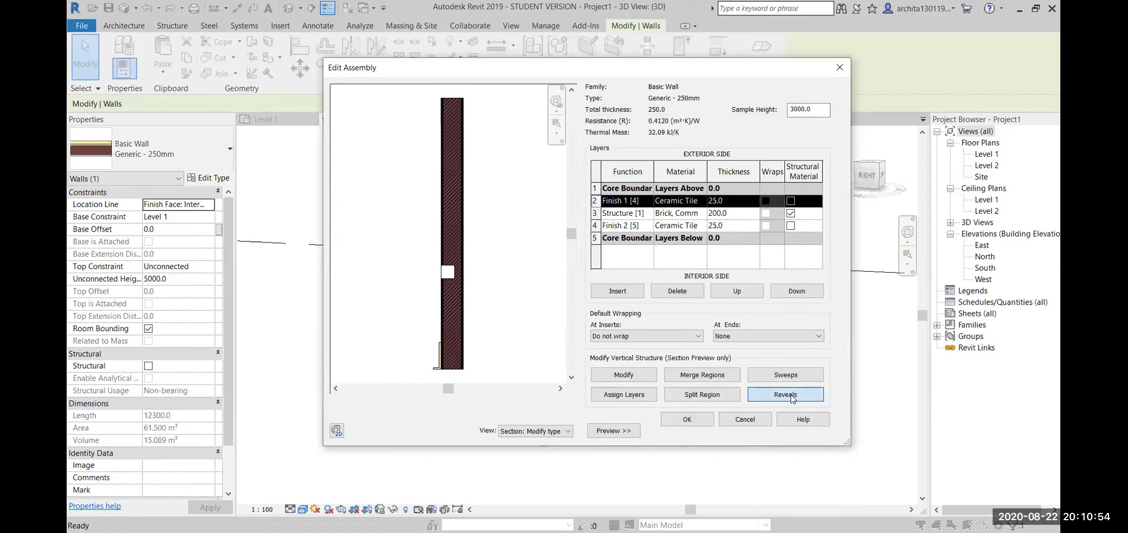
{"action": "left_click", "coordinate": [725, 208]}
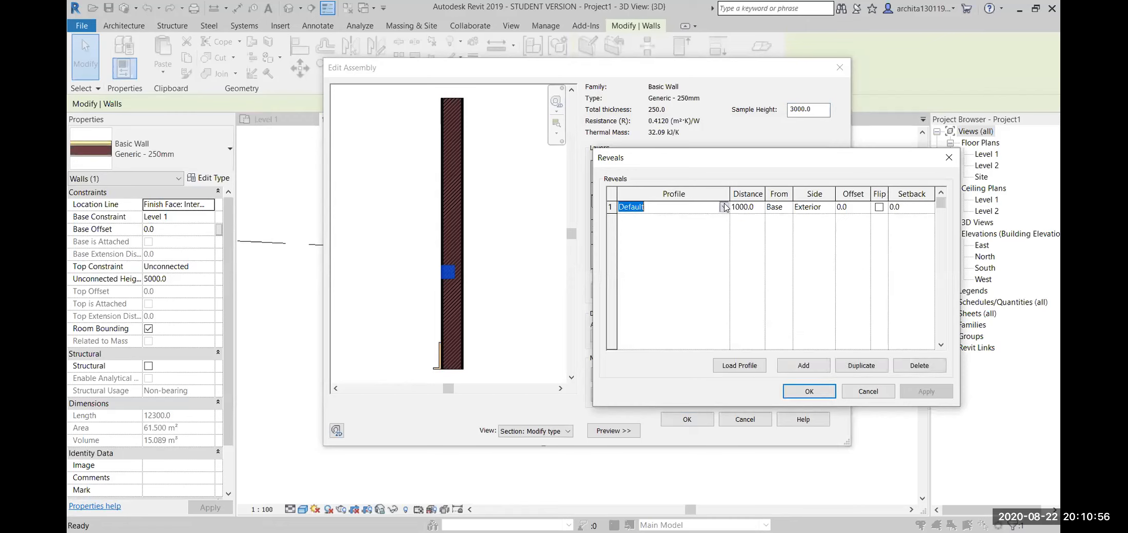
{"action": "left_click", "coordinate": [724, 207]}
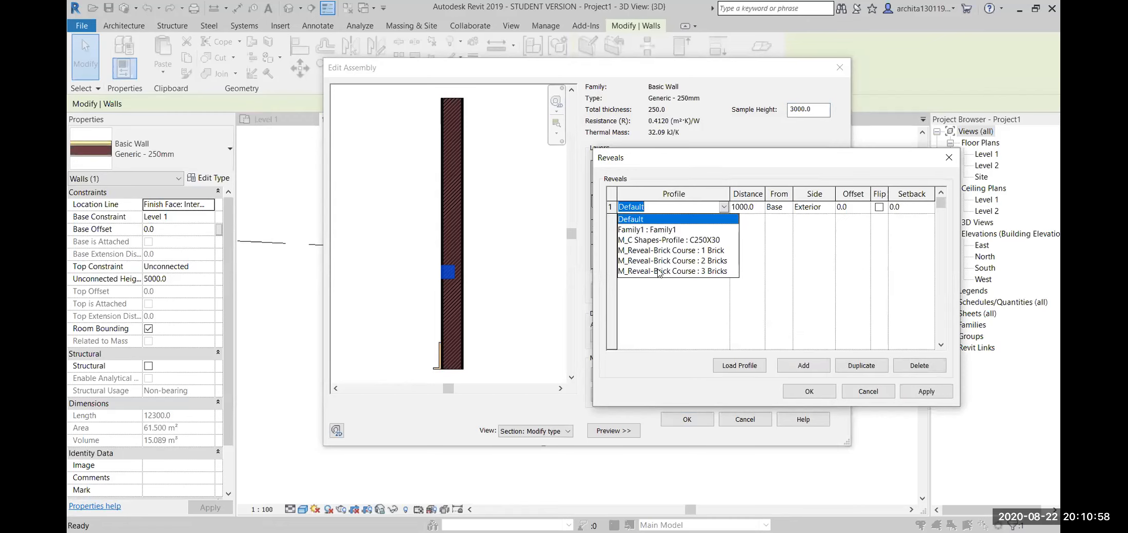
{"action": "left_click", "coordinate": [650, 229]}
{"action": "left_click", "coordinate": [725, 206]}
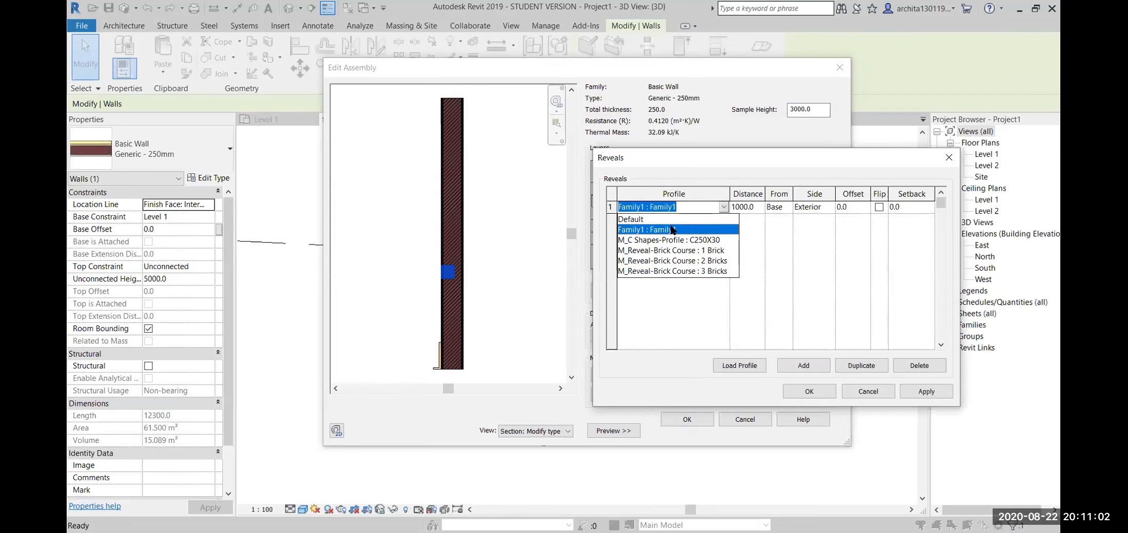
{"action": "left_click", "coordinate": [673, 221]}
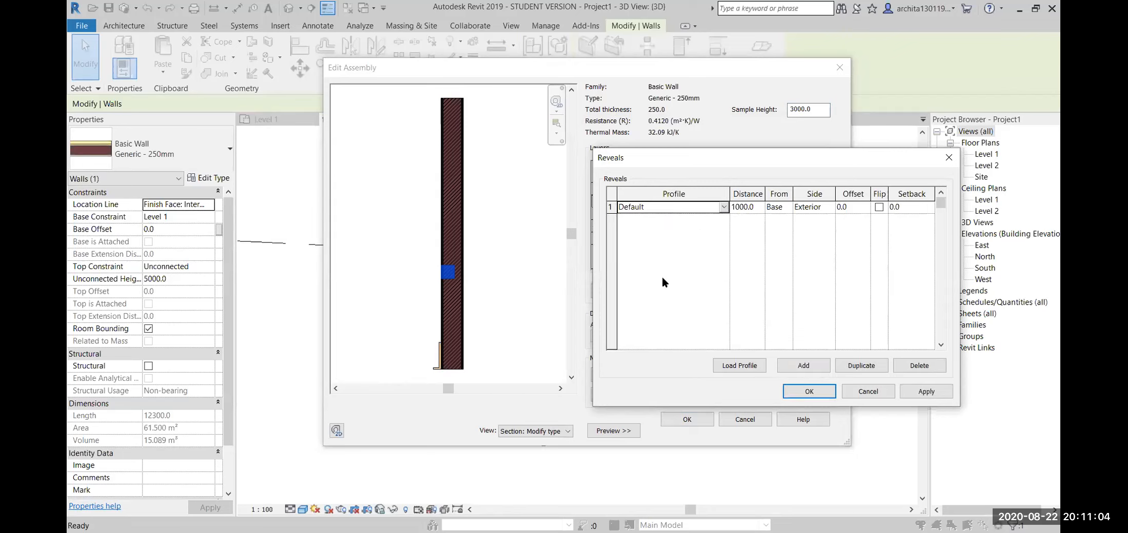
- Add another reveal, delete it again and cancel the reveal changes
{"action": "left_click", "coordinate": [804, 364]}
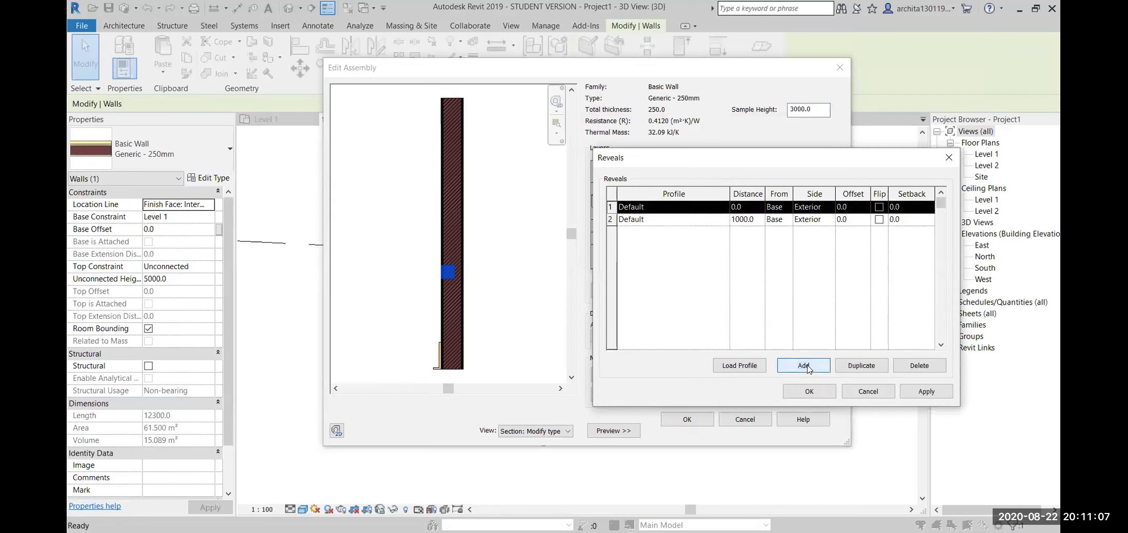
{"action": "left_click", "coordinate": [913, 368]}
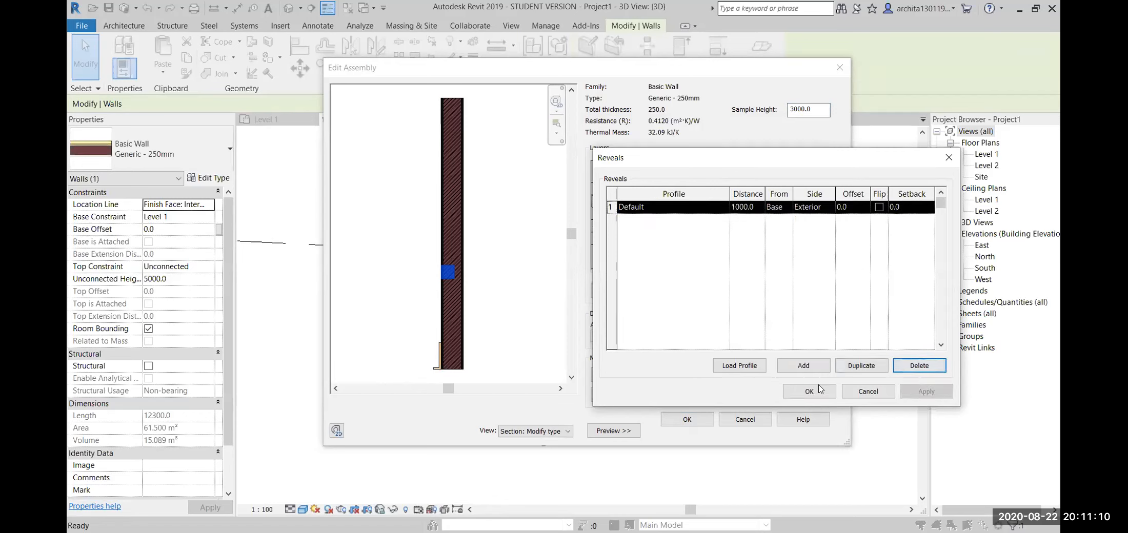
{"action": "left_click", "coordinate": [868, 391]}
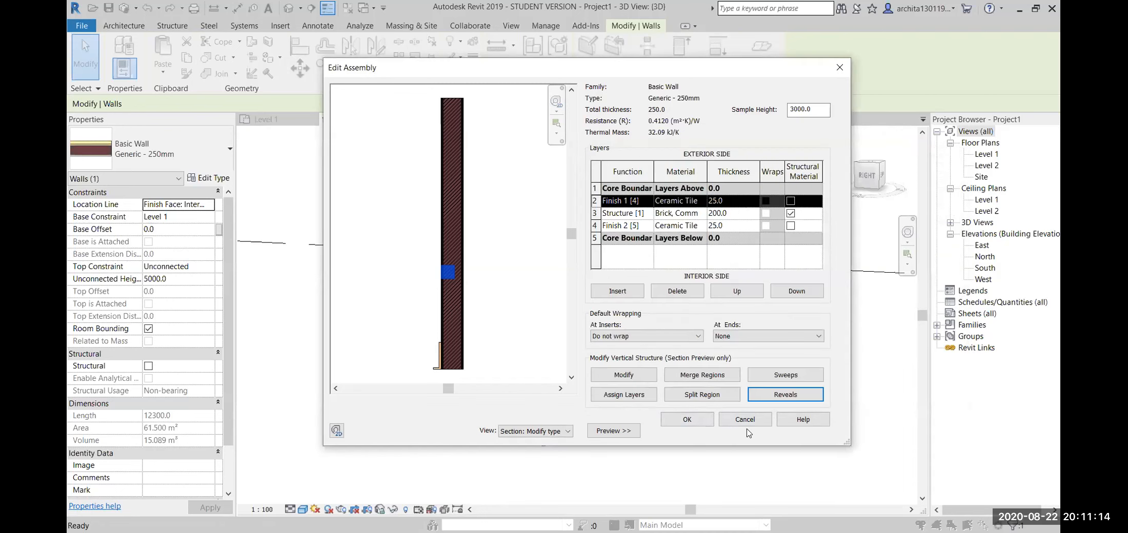
- Confirm the wall's assembly and type properties, and examine the base sweep and the reveal on the wall in 3D
{"action": "left_click", "coordinate": [694, 421]}
{"action": "left_click", "coordinate": [815, 431]}
{"action": "left_click", "coordinate": [699, 431]}
{"action": "left_click", "coordinate": [678, 464]}
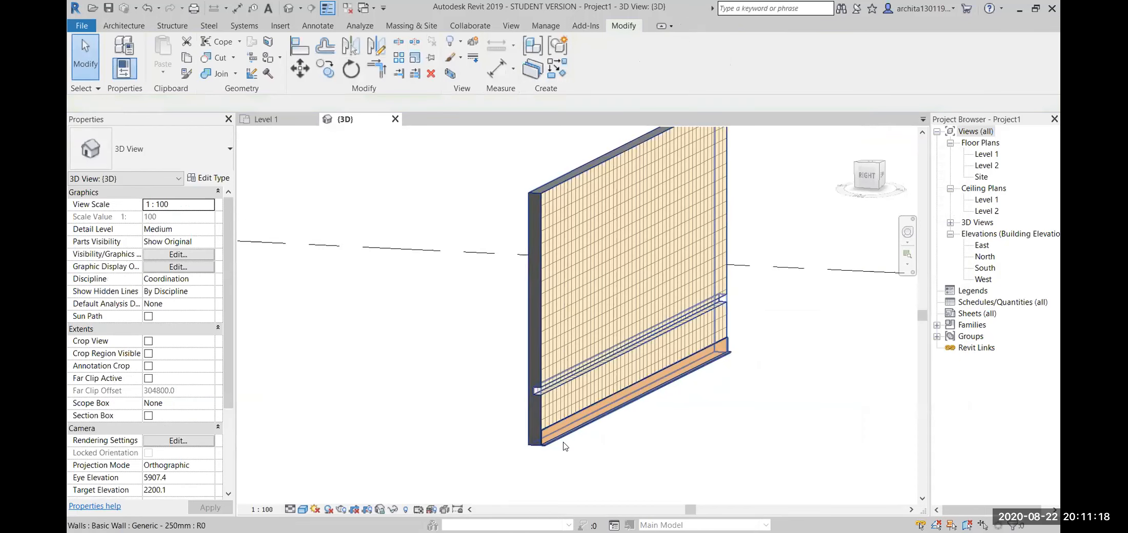
{"action": "scroll", "coordinate": [564, 446], "scroll_direction": "up", "scroll_amount": 2}
{"action": "scroll", "coordinate": [777, 434], "scroll_direction": "up", "scroll_amount": 3}
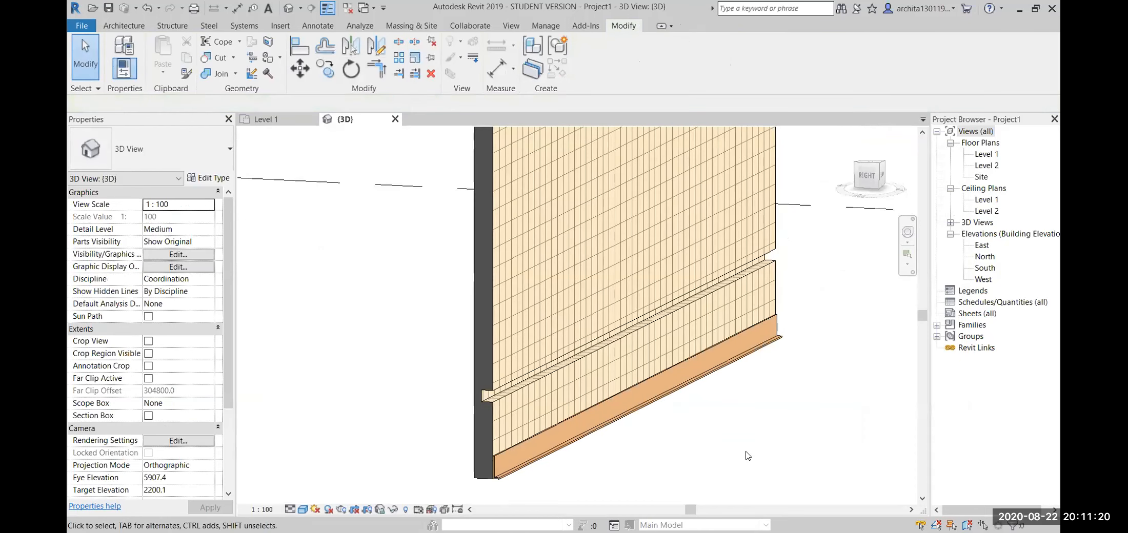
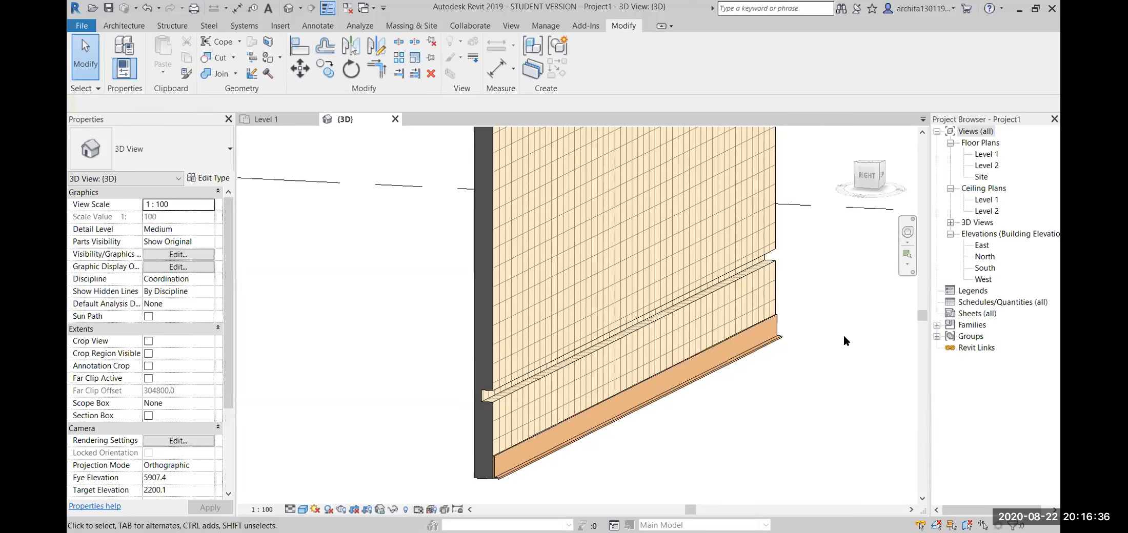
- Open the wall sweeps in the structure of the Generic - 250mm wall type and try adding five Default sweeps
{"action": "left_click", "coordinate": [485, 395]}
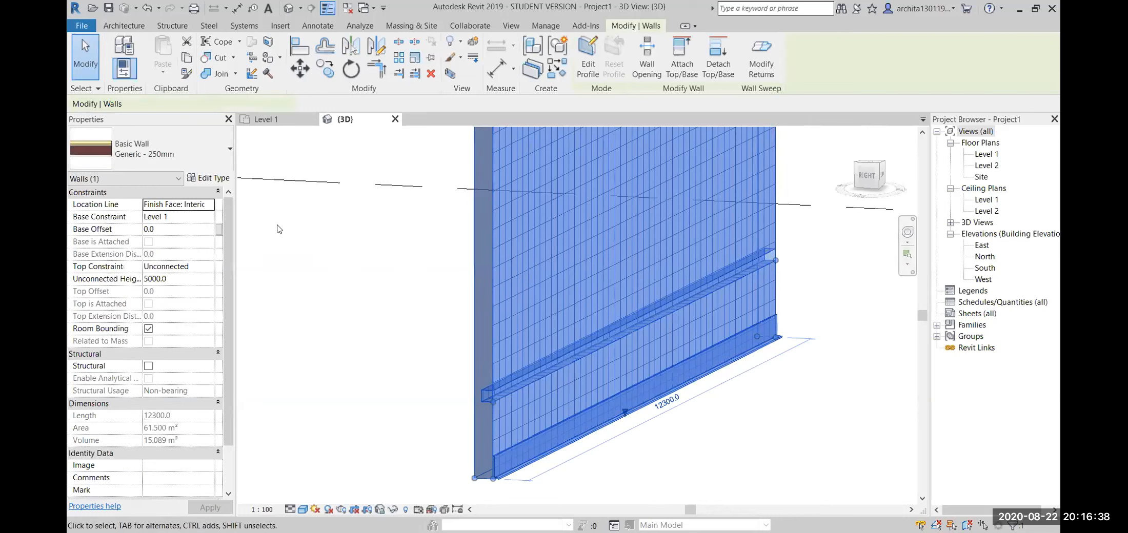
{"action": "left_click", "coordinate": [209, 178]}
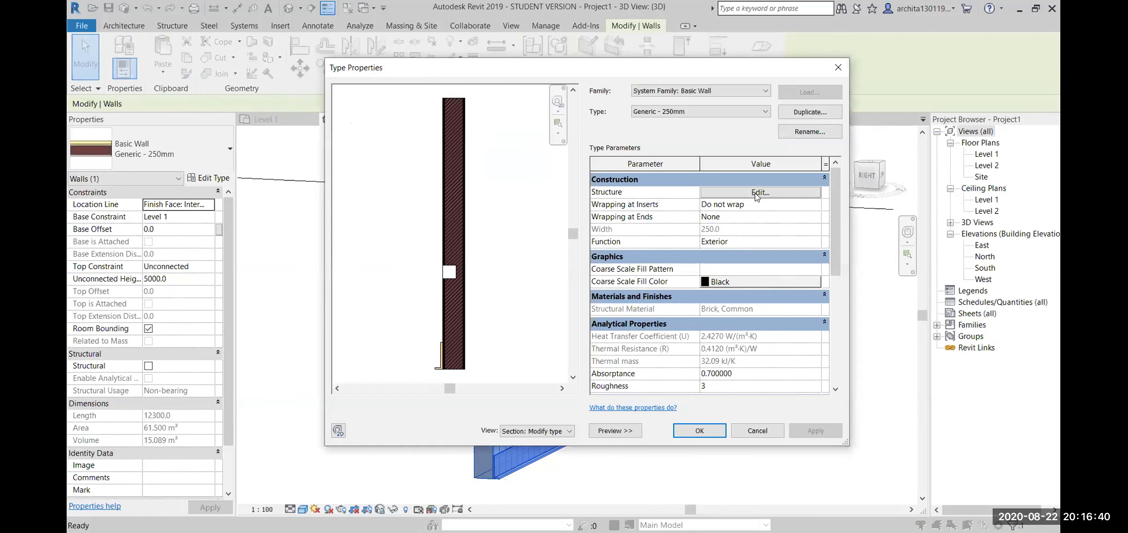
{"action": "left_click", "coordinate": [756, 193]}
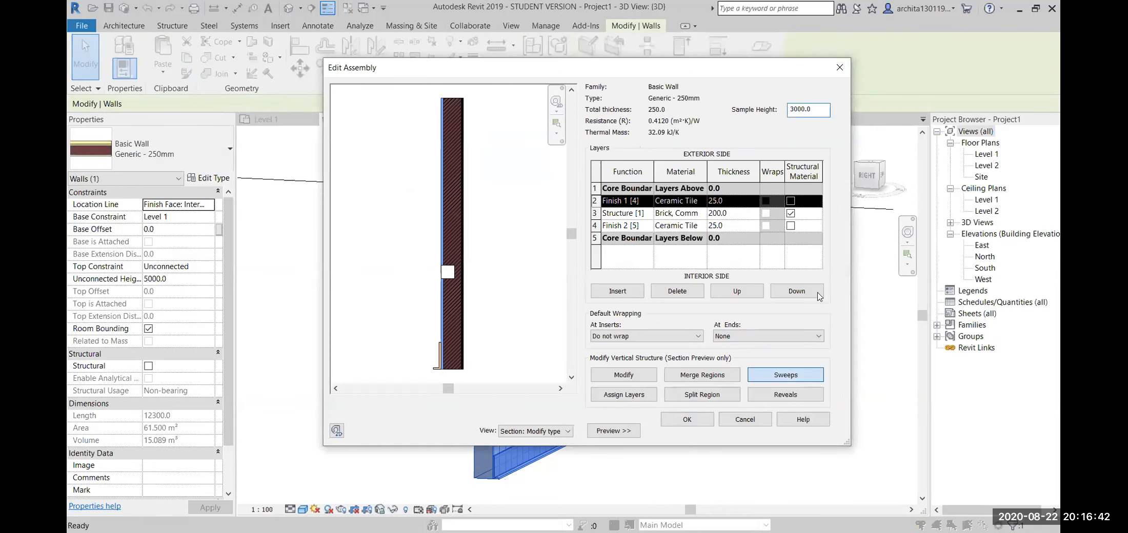
{"action": "left_click", "coordinate": [790, 335]}
{"action": "left_click", "coordinate": [790, 336]}
{"action": "left_click", "coordinate": [790, 336]}
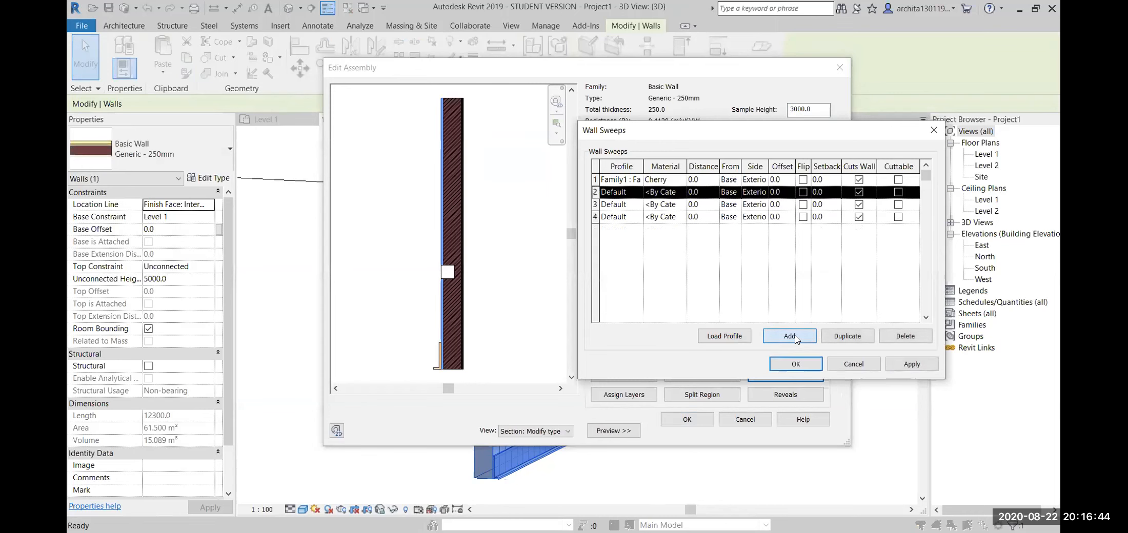
{"action": "left_click", "coordinate": [790, 336]}
{"action": "left_click", "coordinate": [789, 335]}
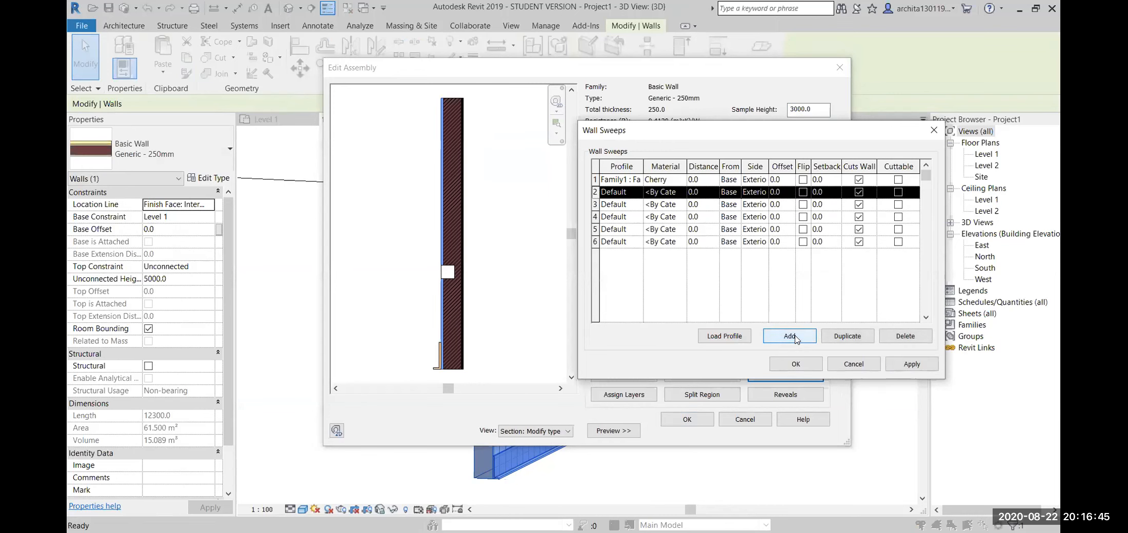
- Look through the profile choices for the second wall sweep, cancel the sweep changes and close the wall's type properties
{"action": "left_click", "coordinate": [636, 193]}
{"action": "left_click", "coordinate": [637, 192]}
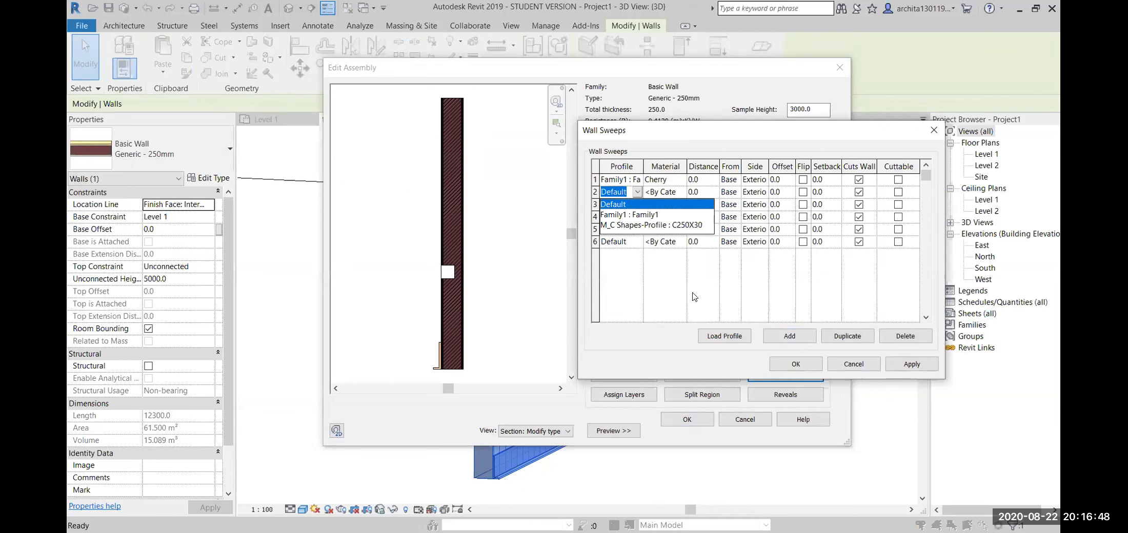
{"action": "left_click", "coordinate": [718, 293]}
{"action": "left_click", "coordinate": [853, 365]}
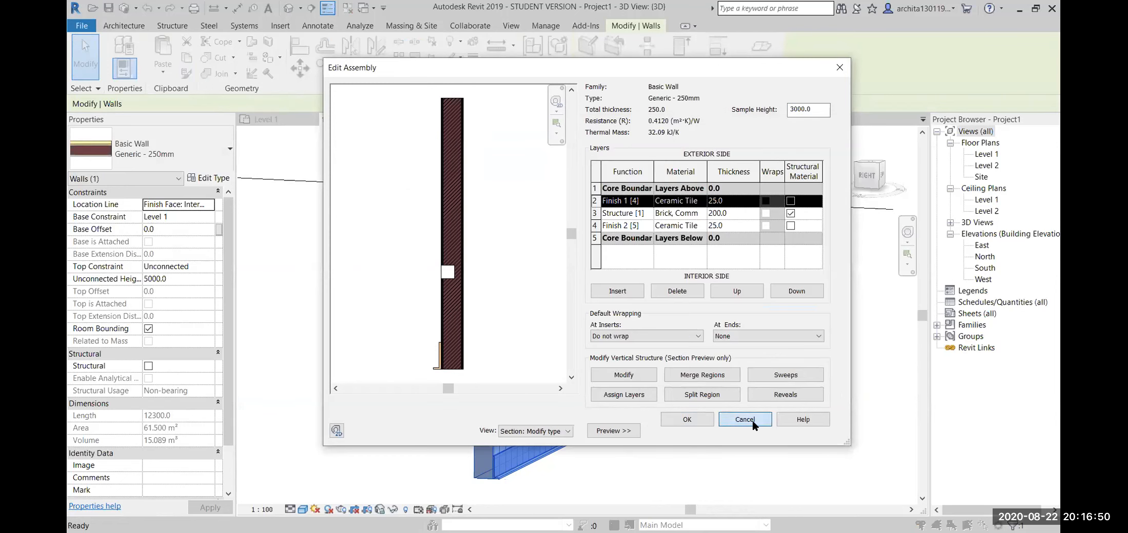
{"action": "left_click", "coordinate": [745, 420]}
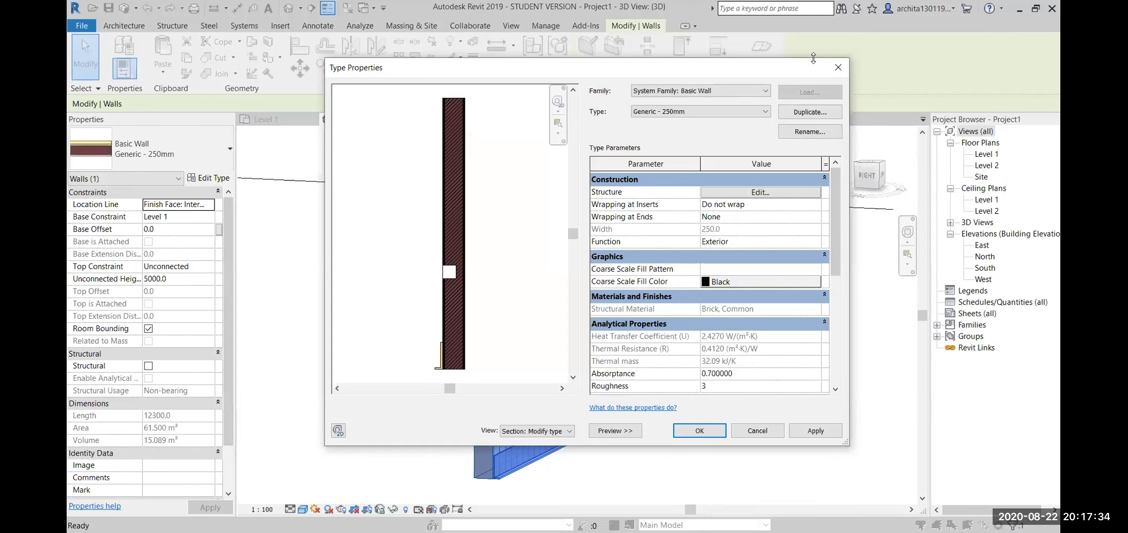
{"action": "left_click", "coordinate": [838, 72]}
{"action": "key", "text": "Escape"}
- Delete the Generic - 250mm wall from the 3D view
{"action": "scroll", "coordinate": [588, 336], "scroll_direction": "down", "scroll_amount": 2}
{"action": "middle_click_drag", "start_coordinate": [591, 343], "coordinate": [471, 195], "text": "shift"}
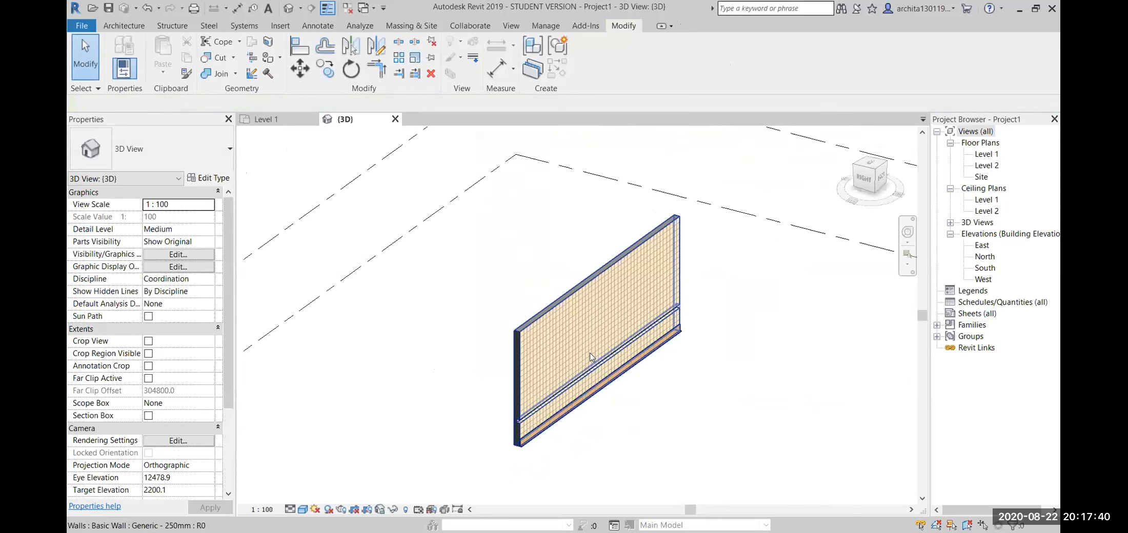
{"action": "left_click", "coordinate": [663, 289]}
{"action": "key", "text": "Delete"}
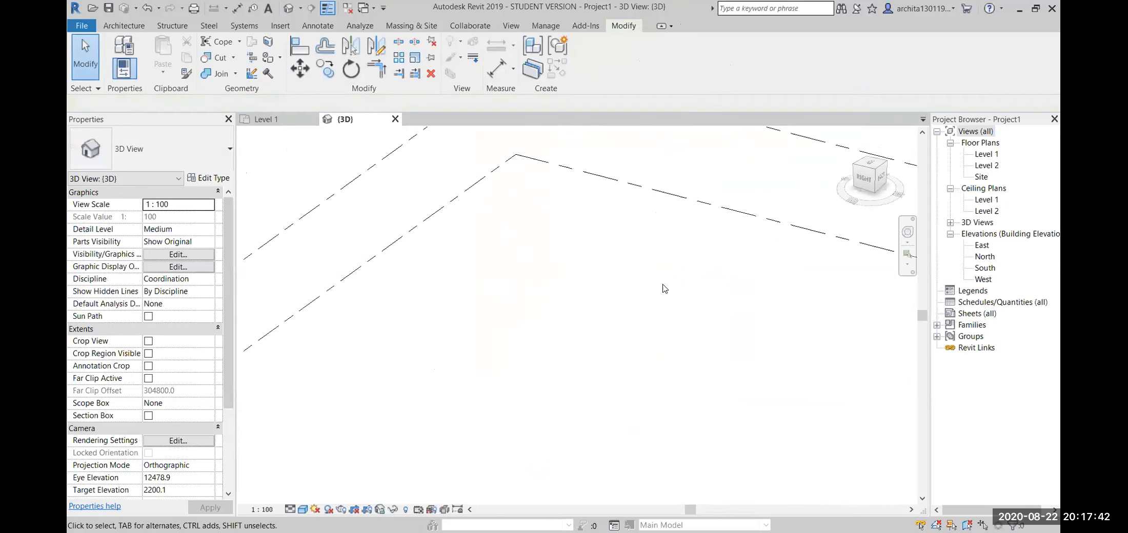
{"action": "middle_click_drag", "start_coordinate": [665, 288], "coordinate": [380, 356], "text": "shift"}
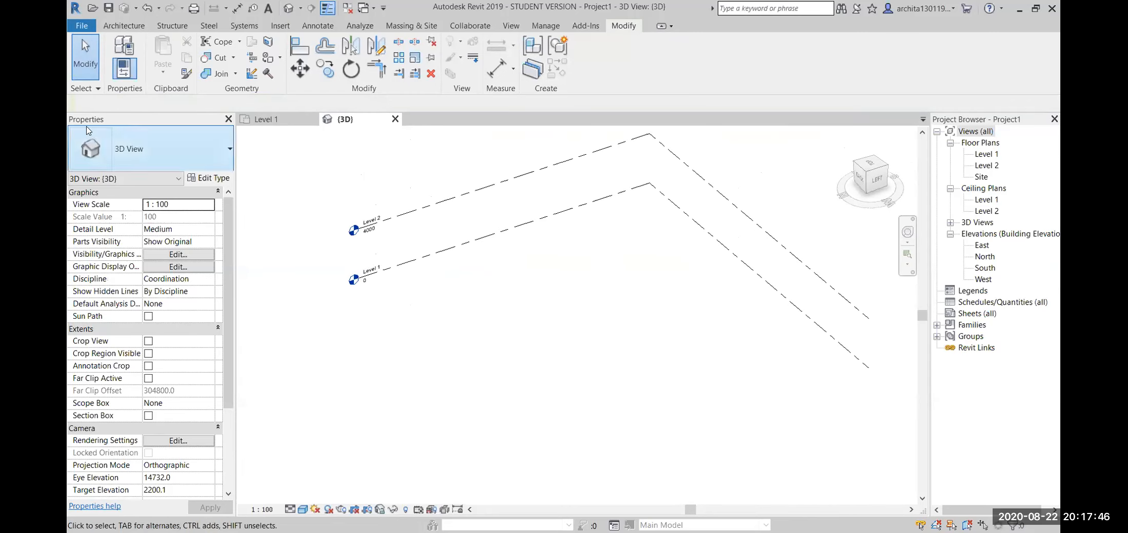
- Dismiss the save reminder and draw a straight Generic - 200mm wall about 24000 mm long and 5000 mm high on Level 1
{"action": "left_click", "coordinate": [117, 29]}
{"action": "left_click", "coordinate": [117, 43]}
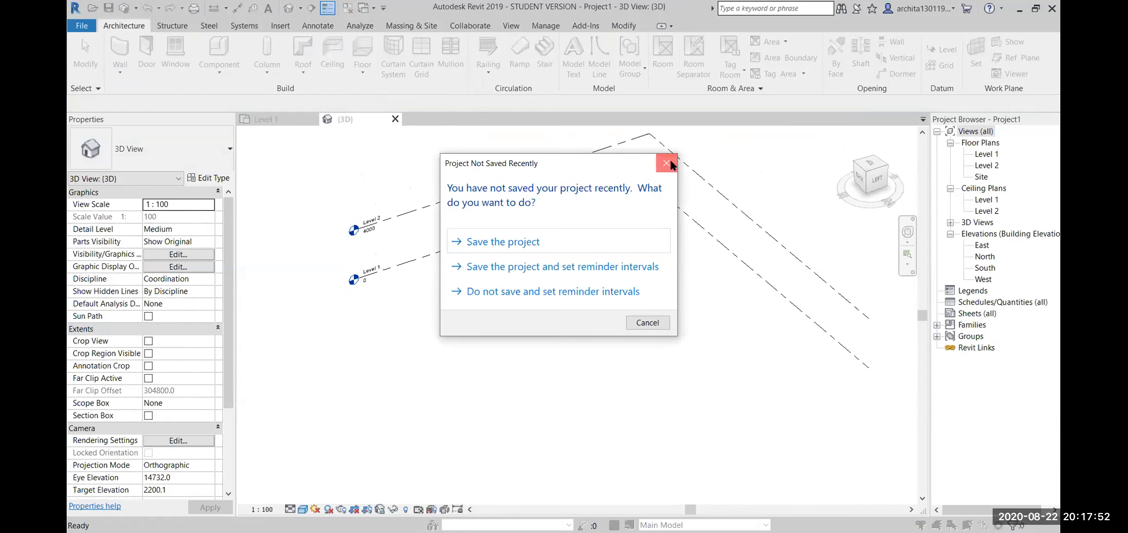
{"action": "left_click", "coordinate": [669, 164]}
{"action": "middle_click_drag", "start_coordinate": [609, 275], "coordinate": [614, 320], "text": "shift"}
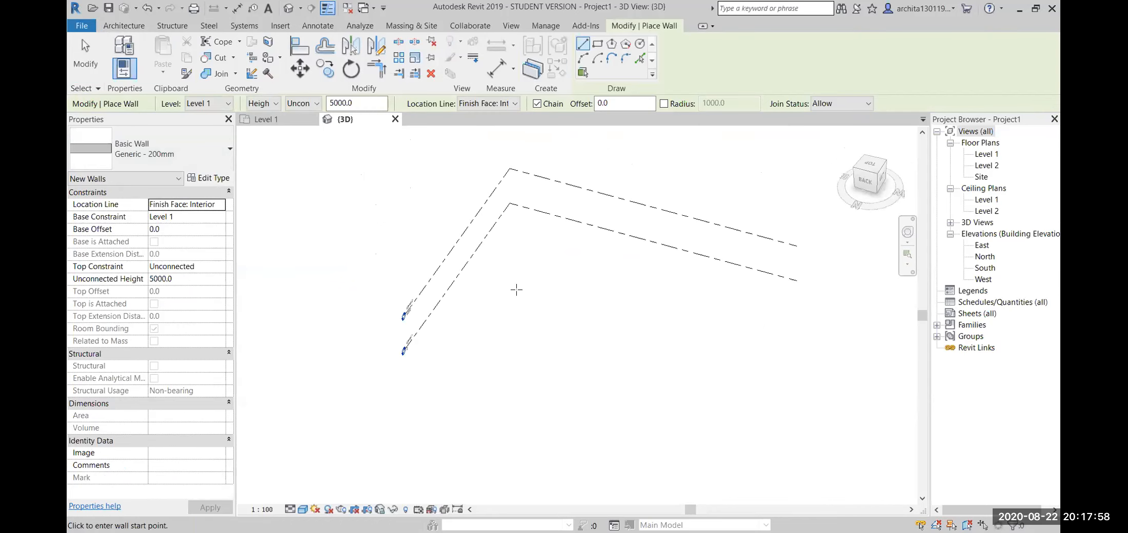
{"action": "left_click", "coordinate": [544, 301]}
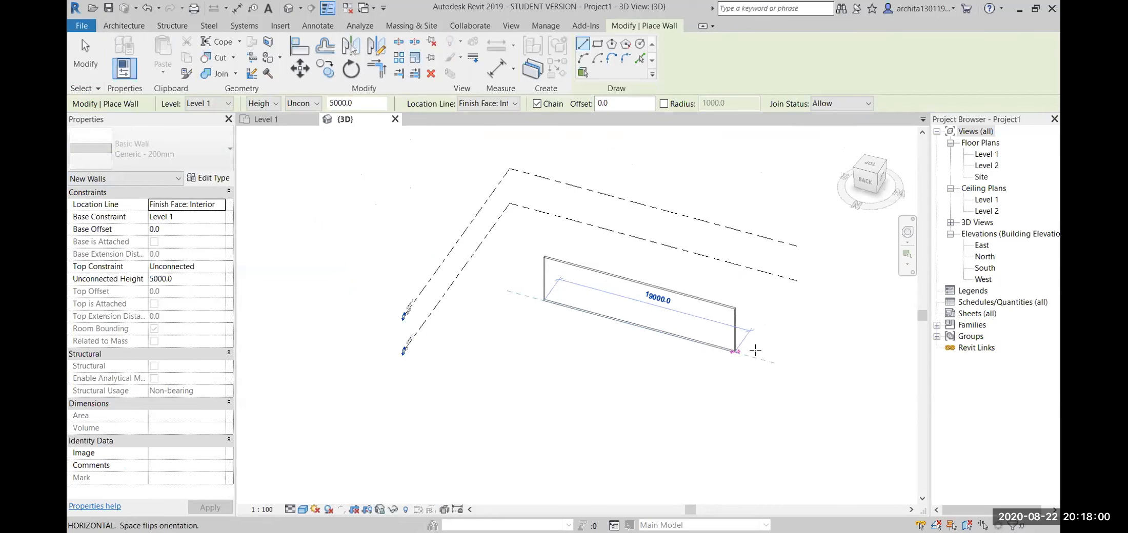
{"action": "left_click", "coordinate": [790, 361]}
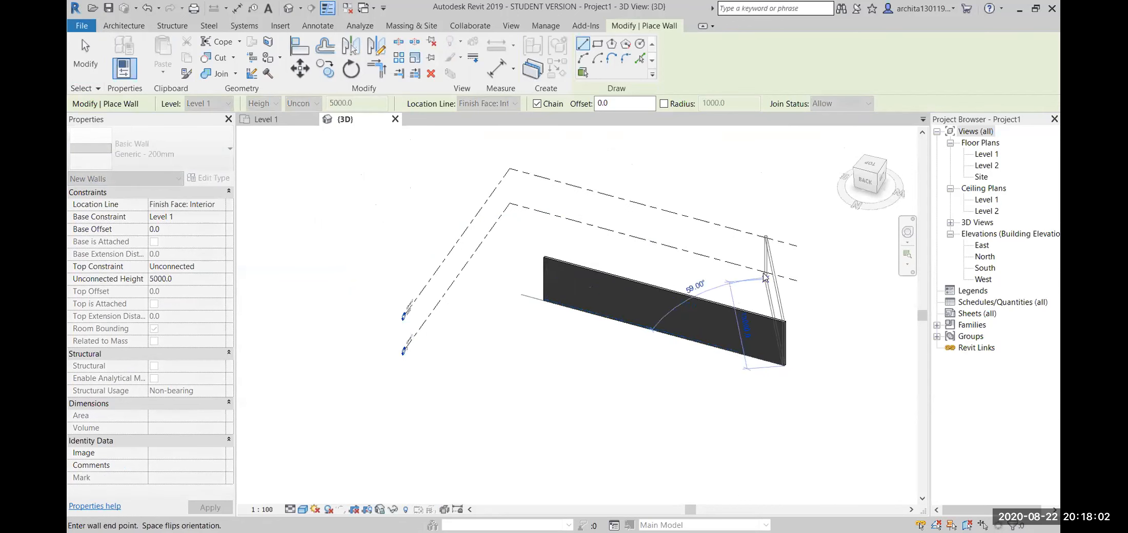
{"action": "key", "text": "Escape"}
{"action": "key", "text": "Escape"}
{"action": "middle_click_drag", "start_coordinate": [753, 357], "coordinate": [502, 331], "text": "shift"}
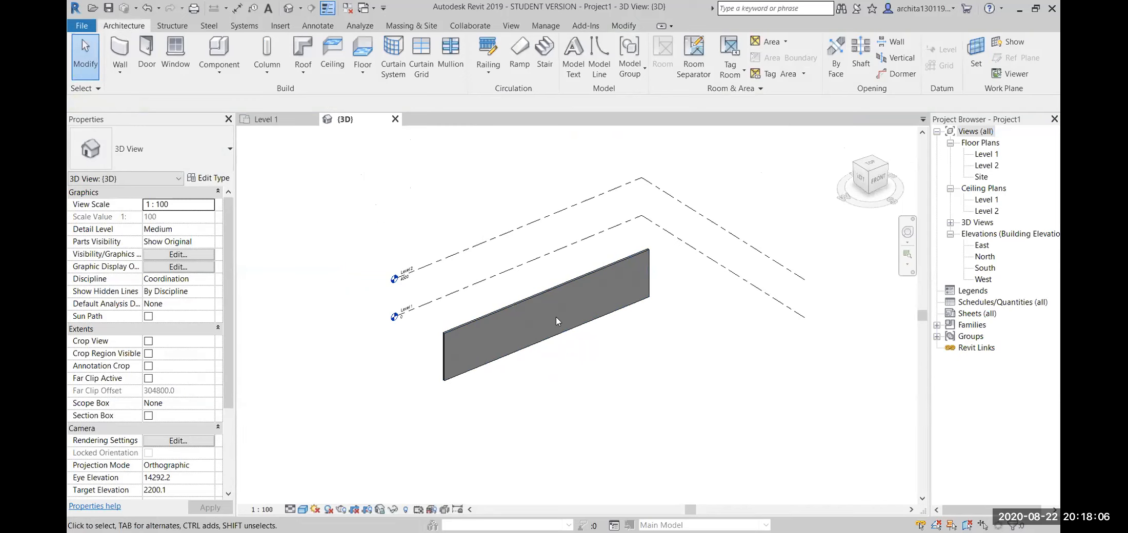
- Open the structure of the new wall's Generic - 200mm type and set the sample height to 3000
{"action": "scroll", "coordinate": [556, 316], "scroll_direction": "up", "scroll_amount": 2}
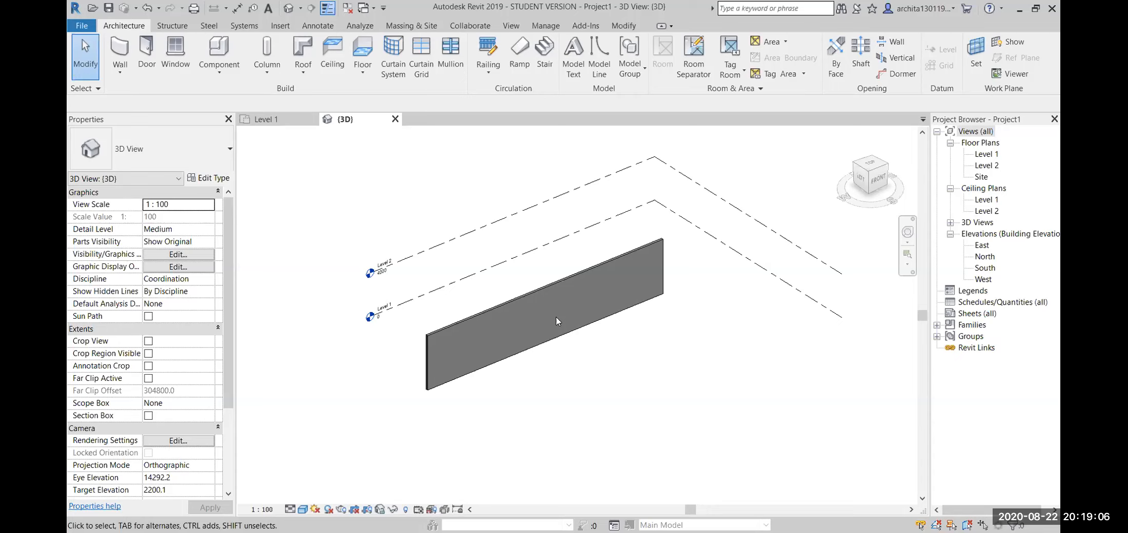
{"action": "middle_click_drag", "start_coordinate": [557, 317], "coordinate": [719, 406], "text": "shift"}
{"action": "left_click", "coordinate": [570, 259]}
{"action": "left_click", "coordinate": [719, 406]}
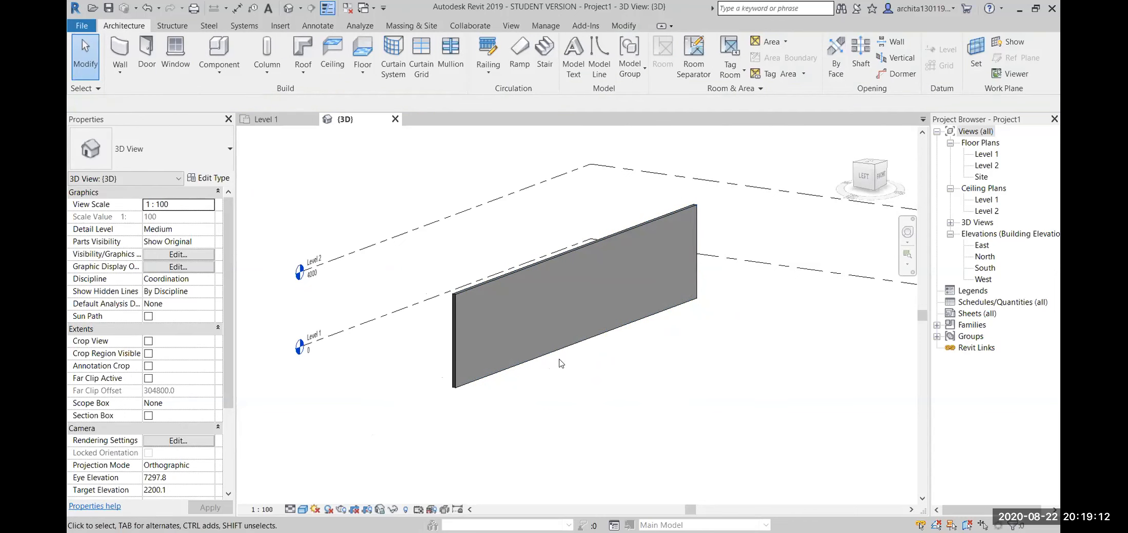
{"action": "left_click", "coordinate": [536, 274]}
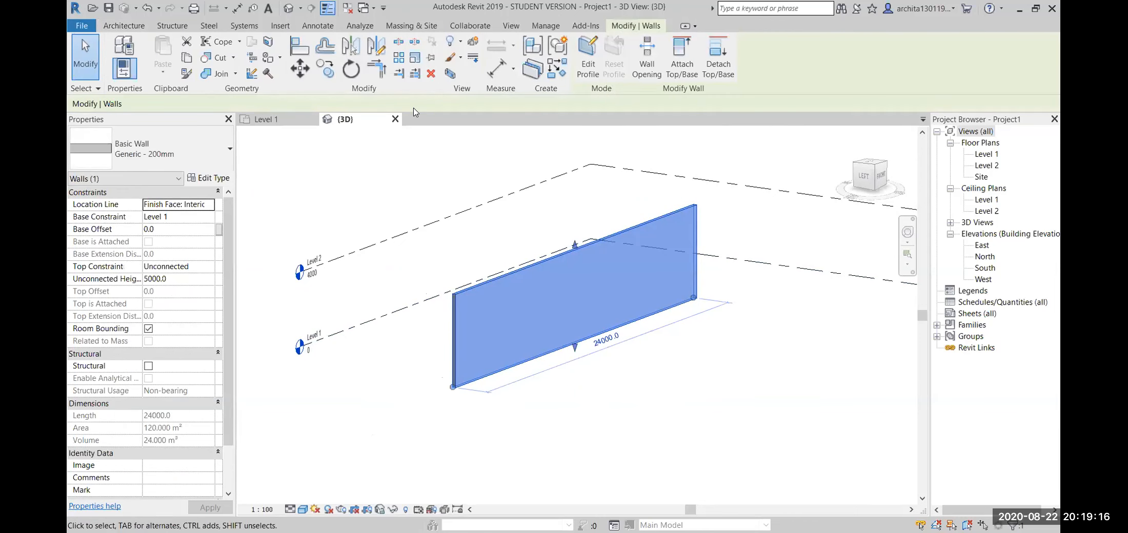
{"action": "left_click", "coordinate": [208, 178]}
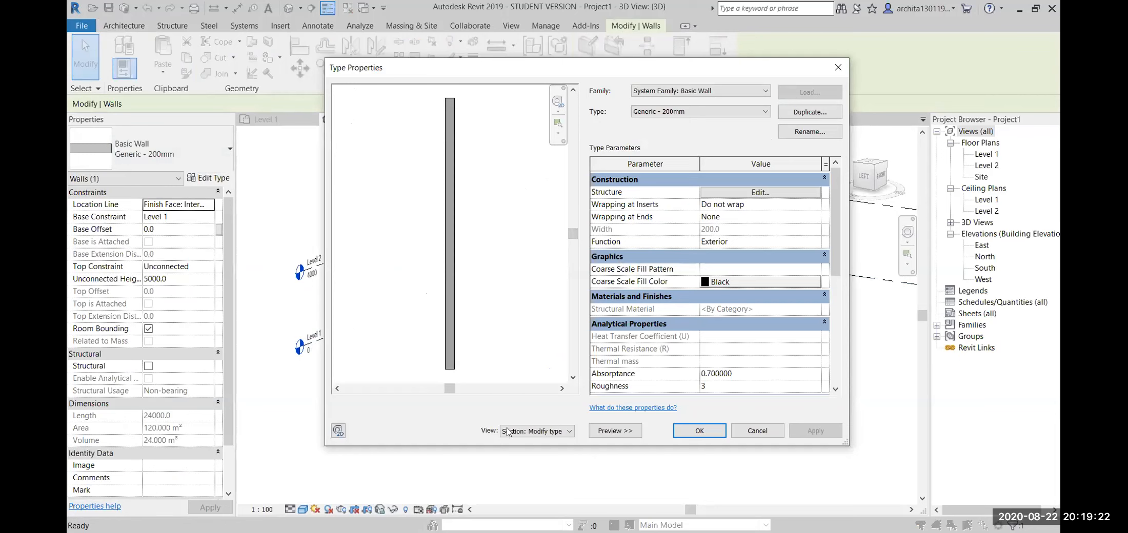
{"action": "left_click", "coordinate": [741, 193]}
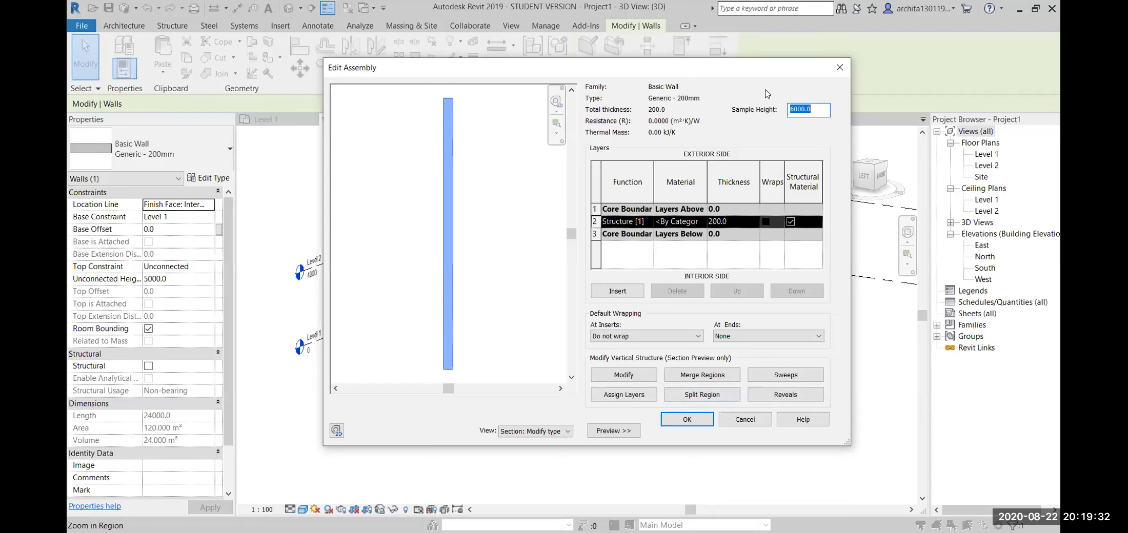
{"action": "type", "text": "30"}
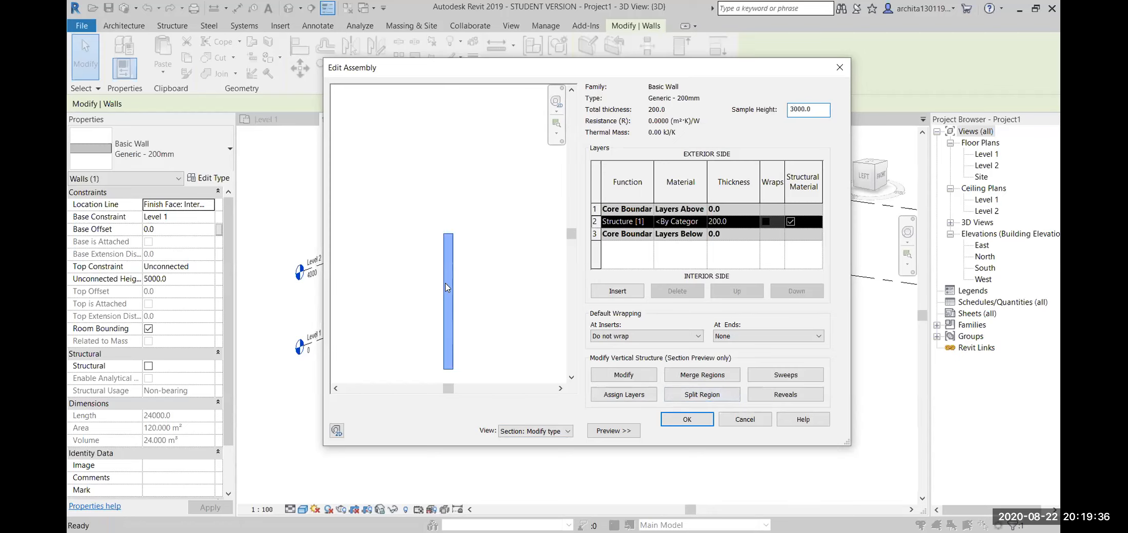
- Examine the wall's section preview over its full sample height
{"action": "scroll", "coordinate": [500, 300], "scroll_direction": "down", "scroll_amount": 3}
{"action": "scroll", "coordinate": [476, 320], "scroll_direction": "up", "scroll_amount": 4}
{"action": "scroll", "coordinate": [473, 318], "scroll_direction": "up", "scroll_amount": 2}
{"action": "scroll", "coordinate": [469, 328], "scroll_direction": "down", "scroll_amount": 2}
{"action": "scroll", "coordinate": [464, 346], "scroll_direction": "up", "scroll_amount": 3}
{"action": "scroll", "coordinate": [463, 346], "scroll_direction": "up", "scroll_amount": 4}
{"action": "scroll", "coordinate": [486, 148], "scroll_direction": "down", "scroll_amount": 4}
{"action": "scroll", "coordinate": [473, 207], "scroll_direction": "up", "scroll_amount": 2}
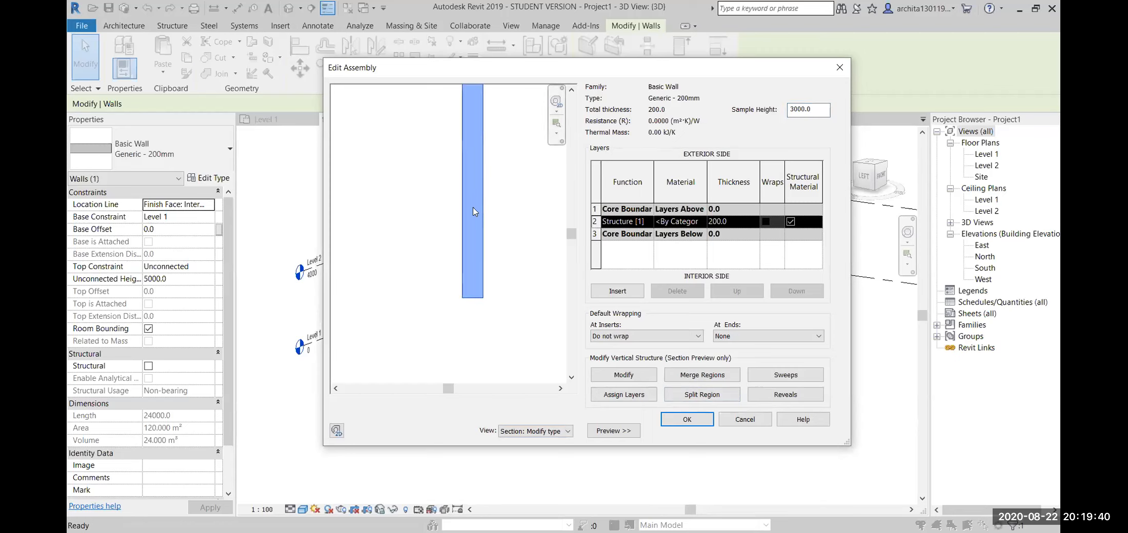
{"action": "scroll", "coordinate": [502, 106], "scroll_direction": "down", "scroll_amount": 2}
{"action": "scroll", "coordinate": [484, 283], "scroll_direction": "down", "scroll_amount": 2}
{"action": "scroll", "coordinate": [488, 150], "scroll_direction": "up", "scroll_amount": 3}
{"action": "scroll", "coordinate": [530, 286], "scroll_direction": "down", "scroll_amount": 2}
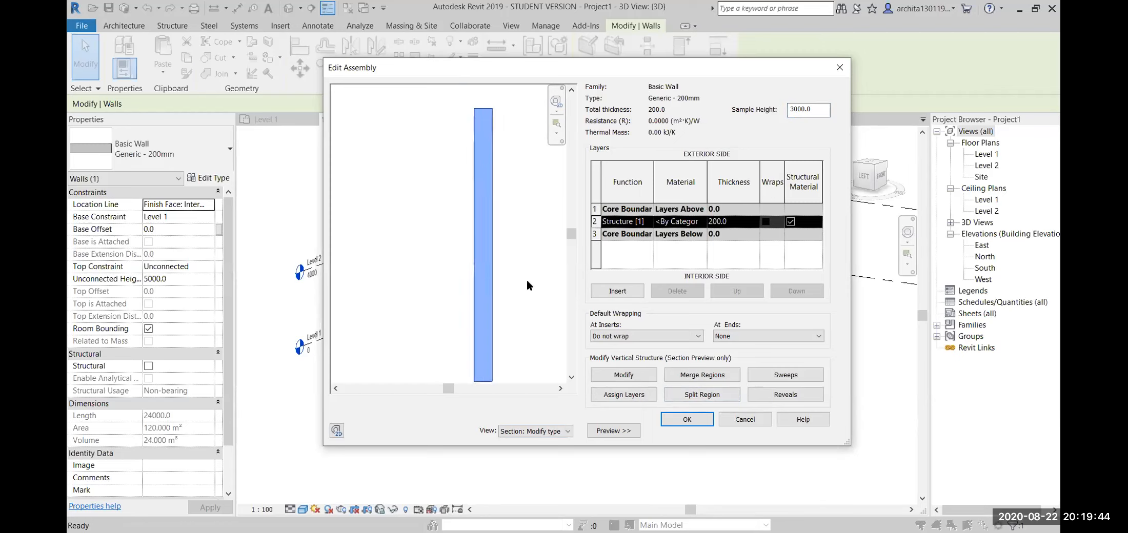
{"action": "scroll", "coordinate": [450, 213], "scroll_direction": "down", "scroll_amount": 2}
{"action": "scroll", "coordinate": [449, 213], "scroll_direction": "up", "scroll_amount": 2}
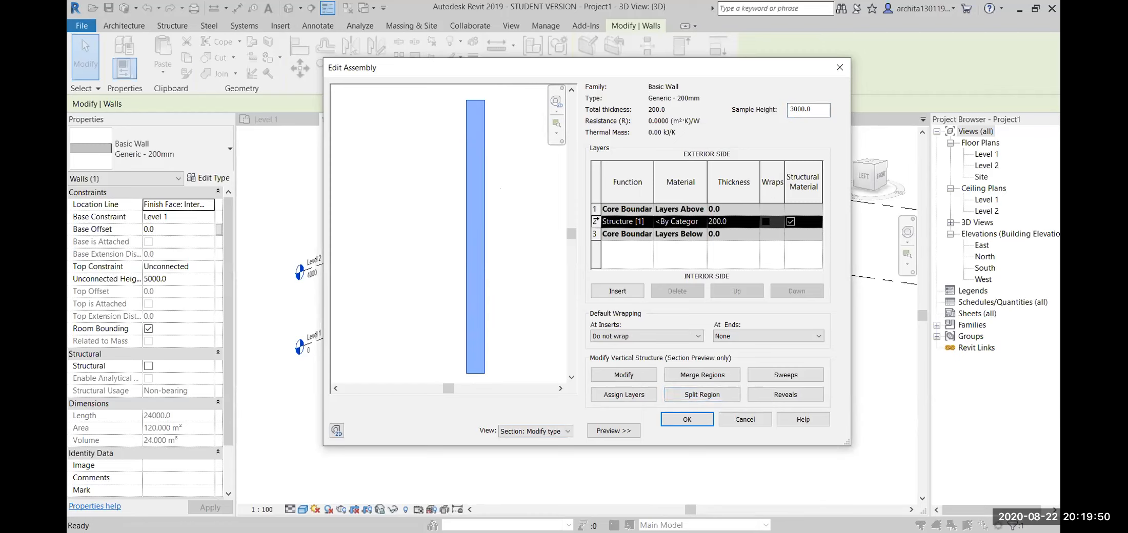
- Insert a Structure [1] layer outside the 200 mm structure layer and assign it the Cherry material
{"action": "left_click", "coordinate": [618, 291]}
{"action": "left_click", "coordinate": [631, 222]}
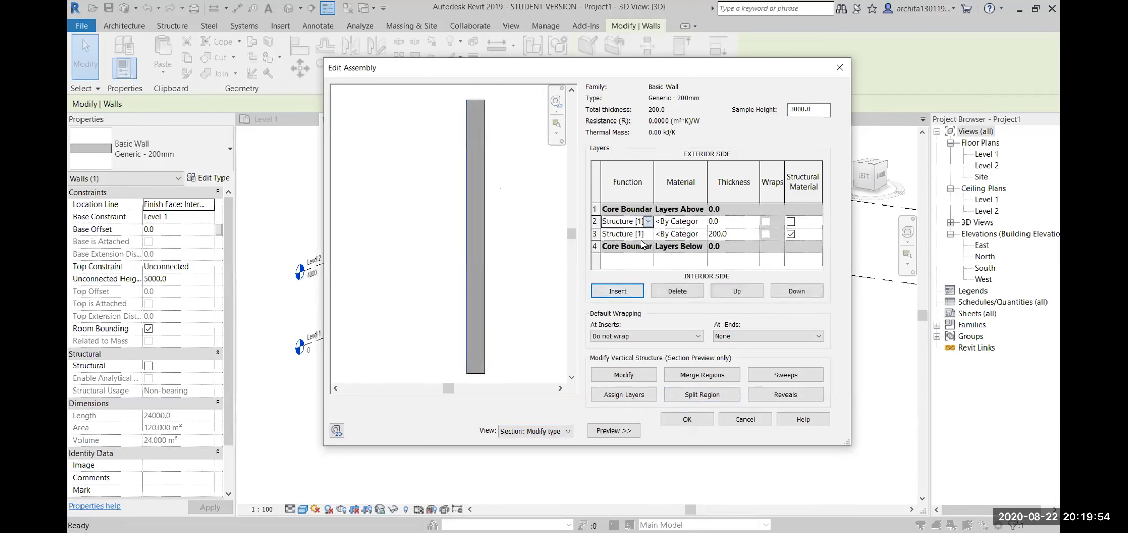
{"action": "left_click", "coordinate": [648, 221]}
{"action": "left_click", "coordinate": [685, 221]}
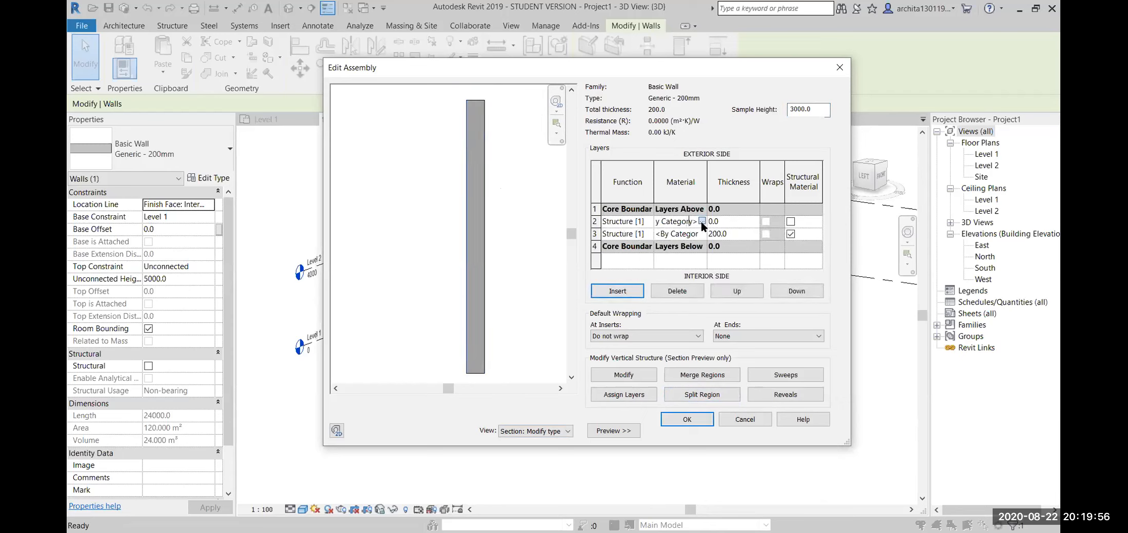
{"action": "left_click", "coordinate": [702, 221]}
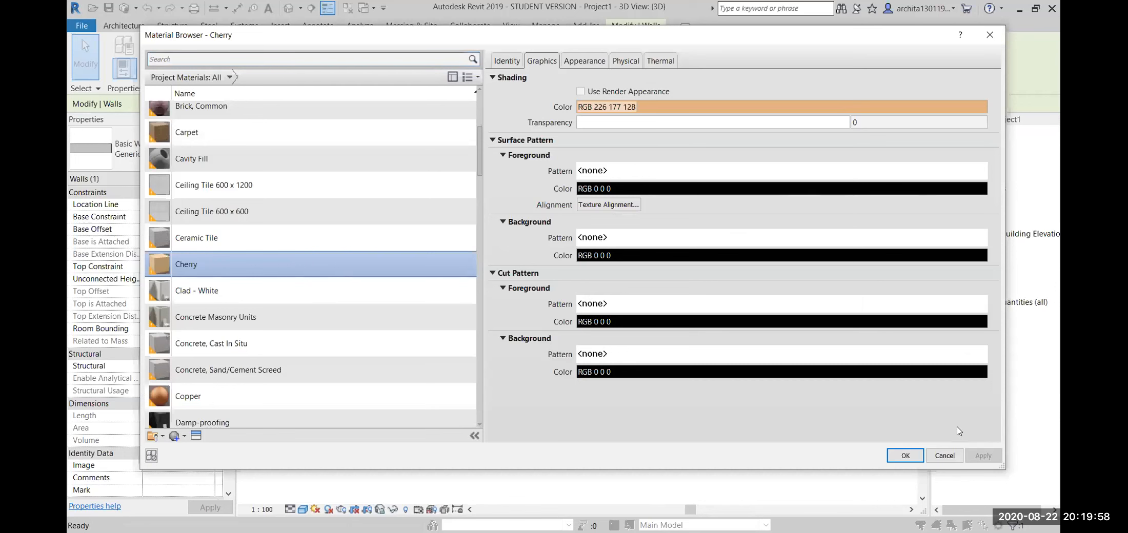
{"action": "left_click", "coordinate": [907, 455]}
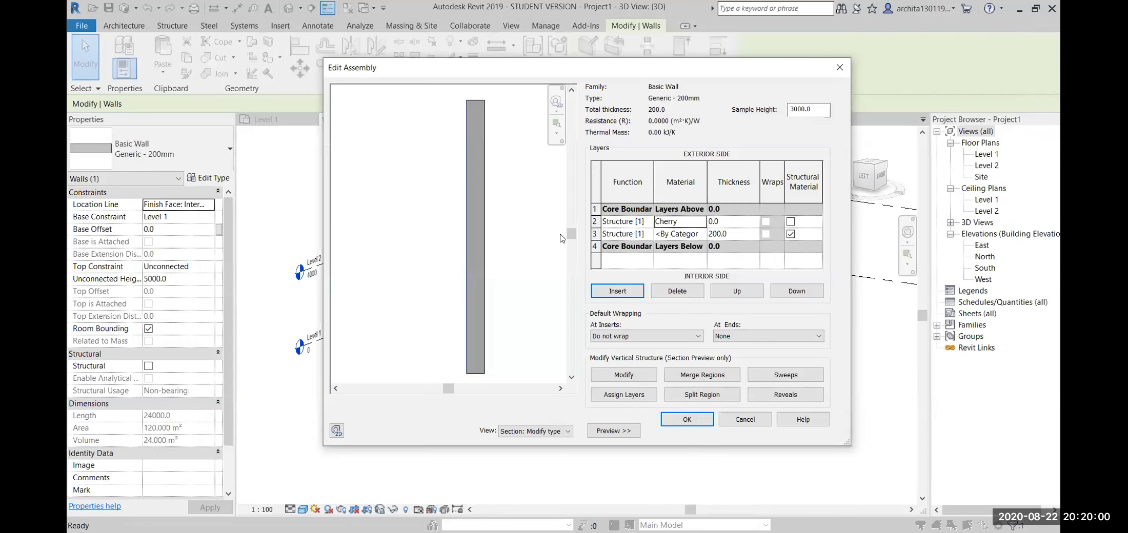
- Split the 200 mm structure layer horizontally at 1000 mm above the wall's base in the section preview
{"action": "left_click", "coordinate": [594, 222]}
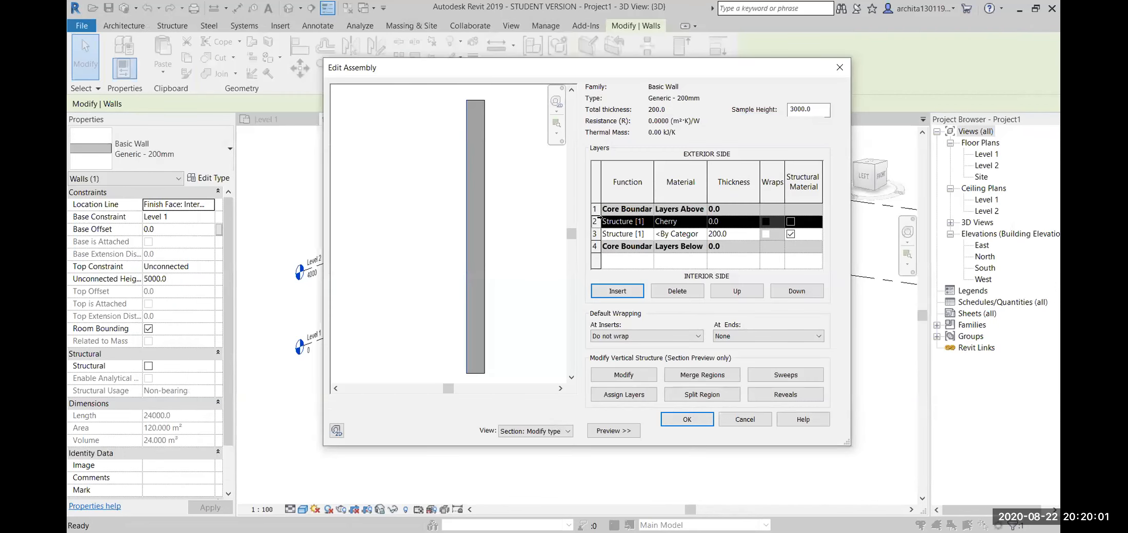
{"action": "left_click", "coordinate": [695, 397]}
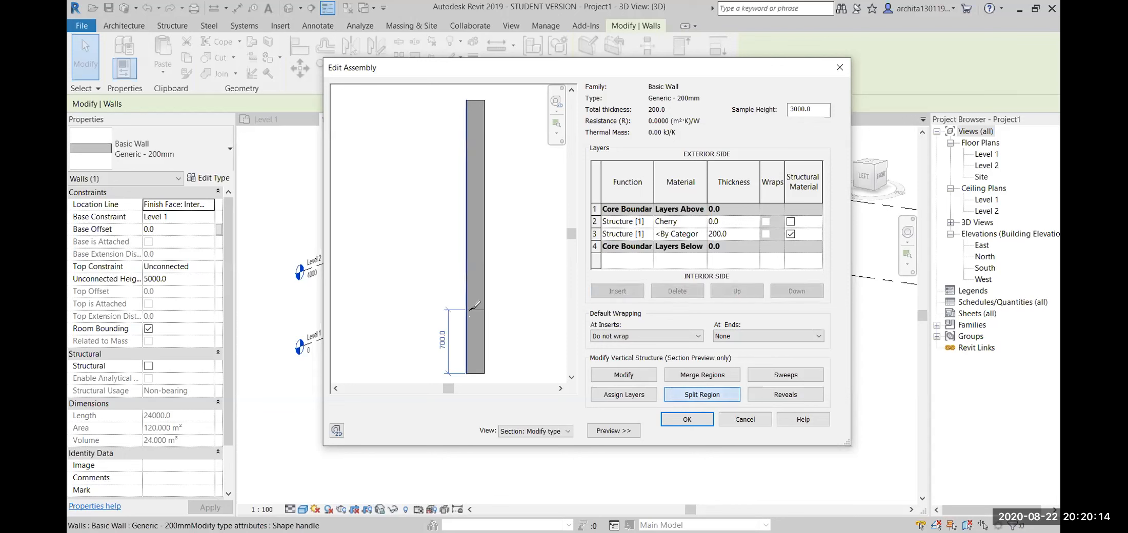
{"action": "left_click", "coordinate": [469, 281]}
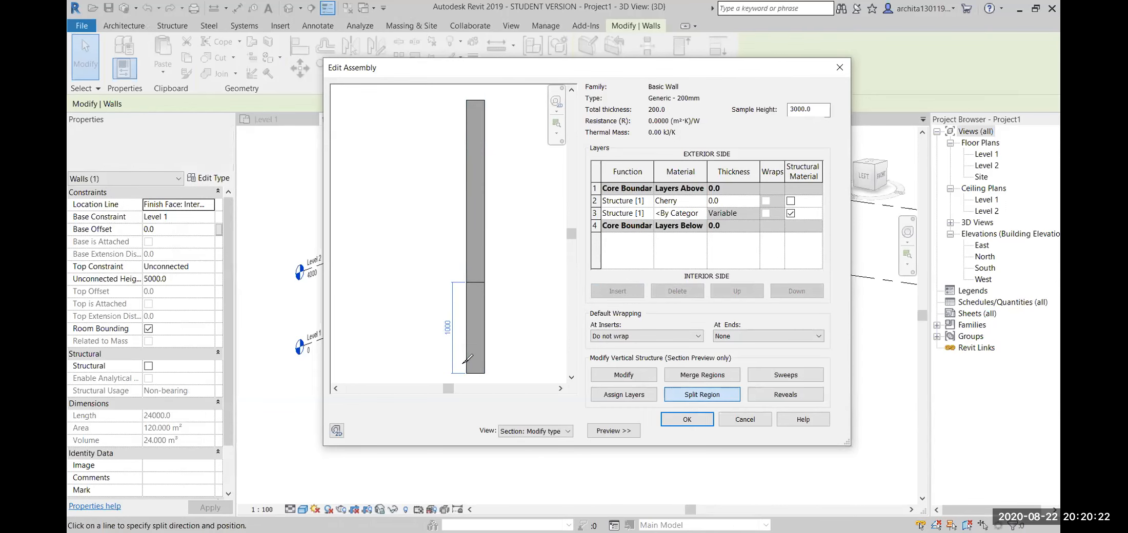
{"action": "left_click", "coordinate": [466, 337]}
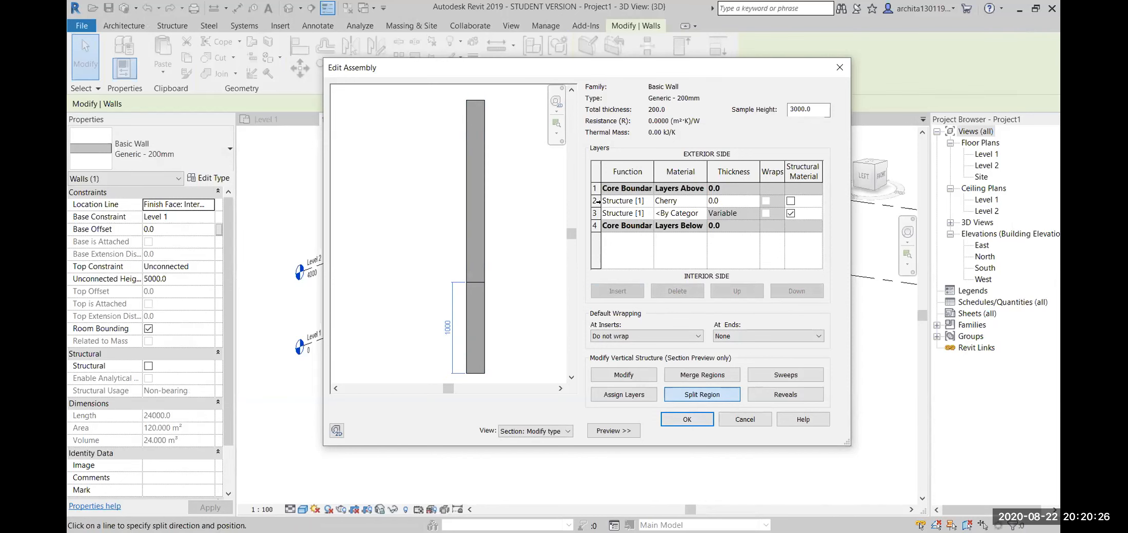
{"action": "left_click", "coordinate": [595, 200]}
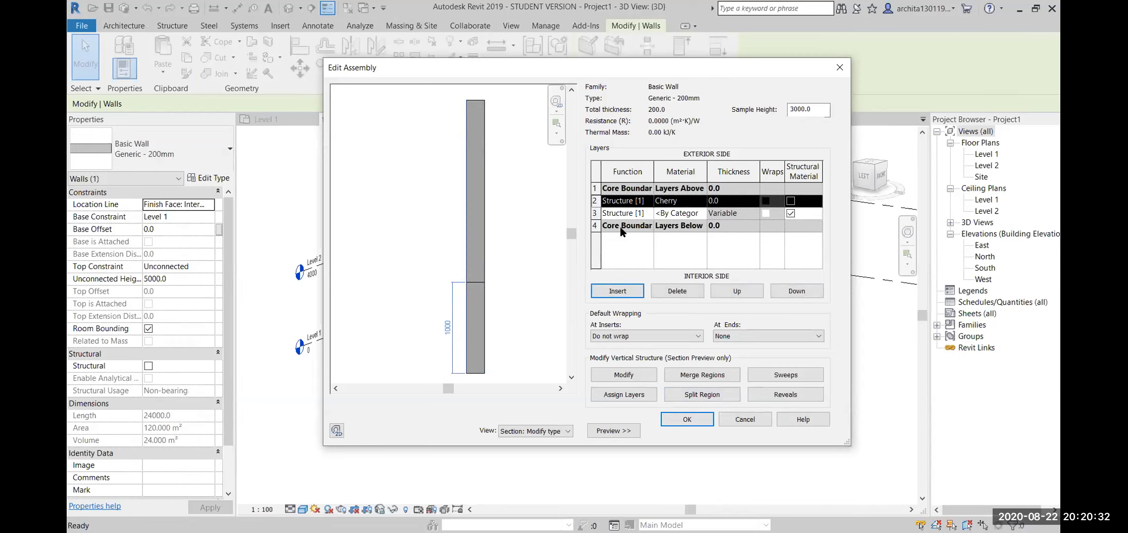
{"action": "left_click", "coordinate": [642, 395]}
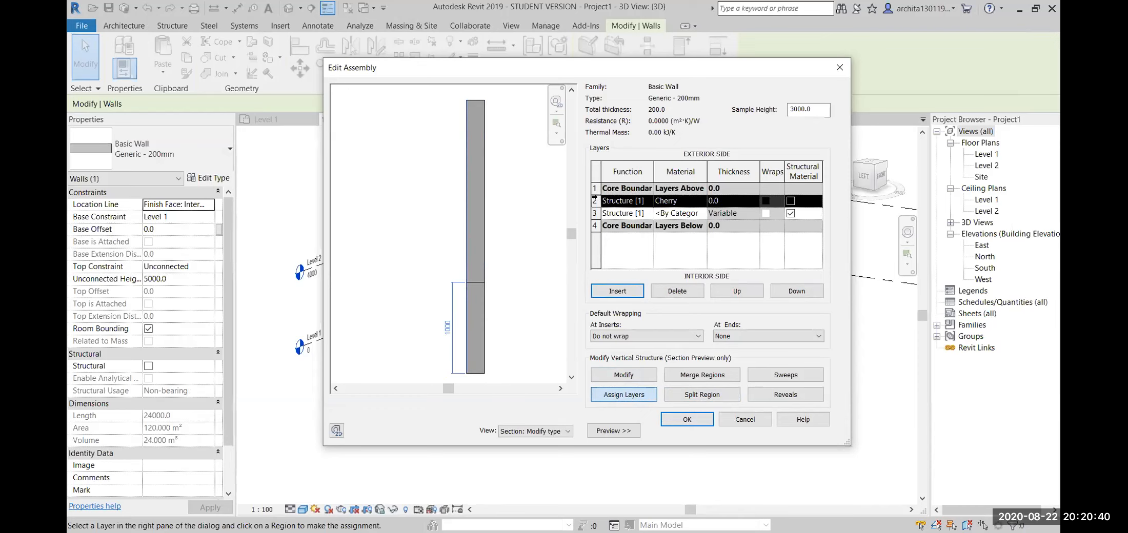
{"action": "left_click", "coordinate": [635, 397]}
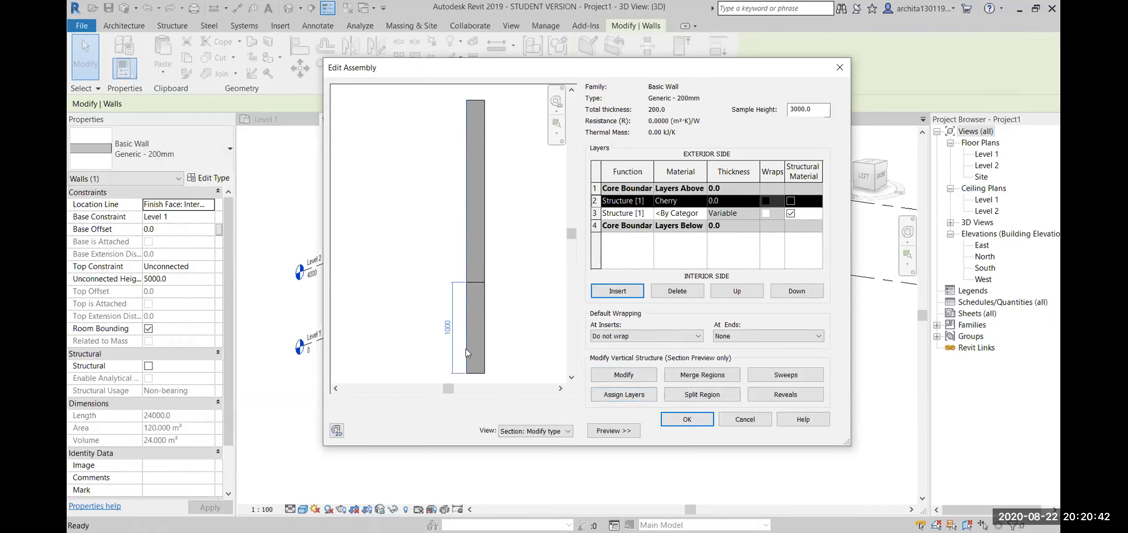
{"action": "key", "text": "Escape"}
{"action": "key", "text": "Escape"}
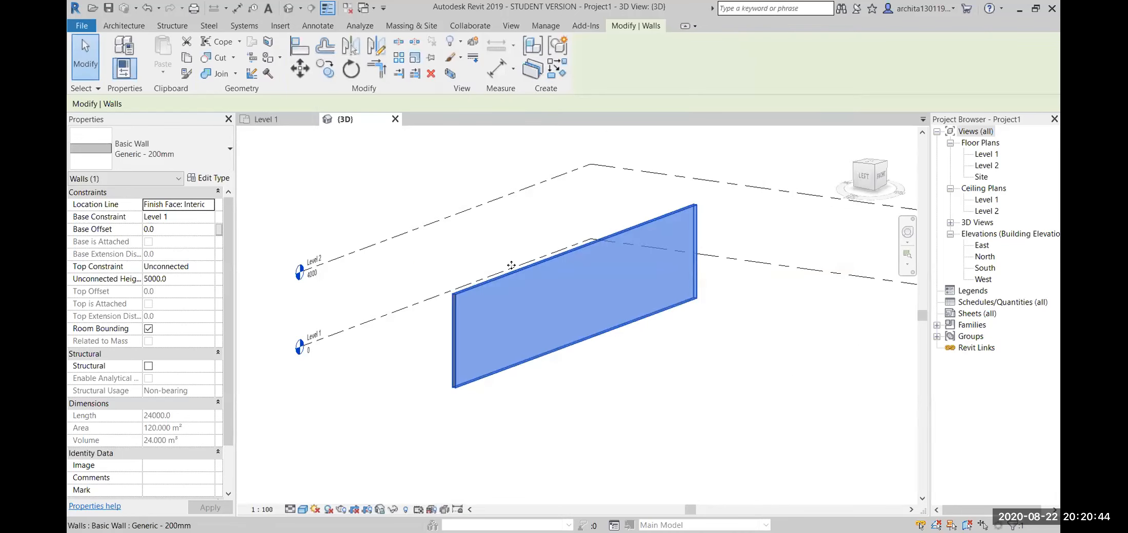
- Reopen the structure of the wall's Generic - 200mm type and set the sample height to 3000
{"action": "left_click", "coordinate": [213, 179]}
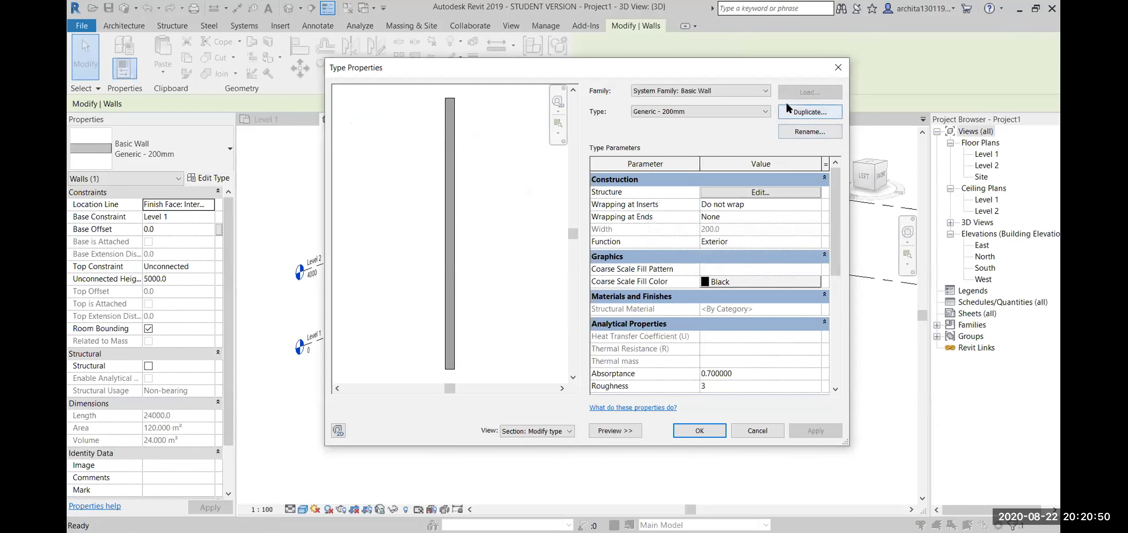
{"action": "scroll", "coordinate": [475, 307], "scroll_direction": "up", "scroll_amount": 1}
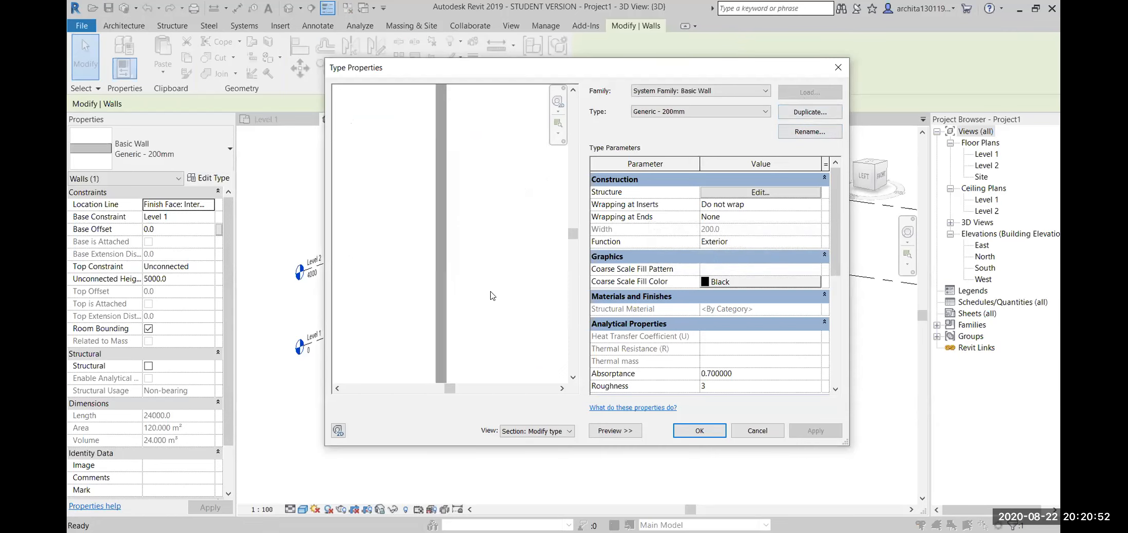
{"action": "left_click", "coordinate": [750, 191]}
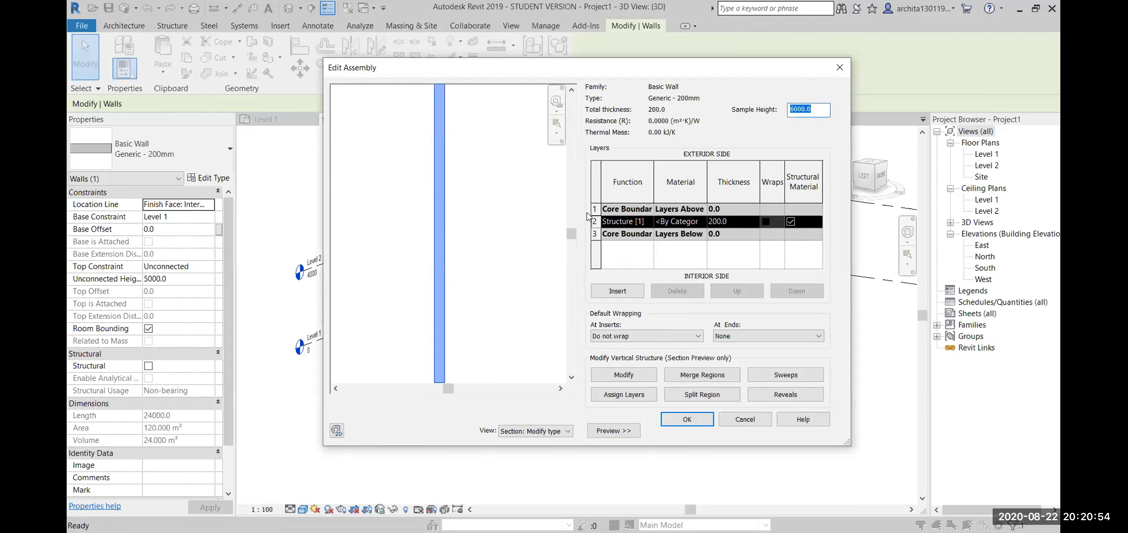
{"action": "type", "text": "300"}
- Split the 200 mm structure layer horizontally at about 1160 mm above the wall's base in the section preview
{"action": "scroll", "coordinate": [482, 233], "scroll_direction": "down", "scroll_amount": 2}
{"action": "scroll", "coordinate": [490, 282], "scroll_direction": "up", "scroll_amount": 2}
{"action": "scroll", "coordinate": [436, 303], "scroll_direction": "up", "scroll_amount": 2}
{"action": "scroll", "coordinate": [410, 300], "scroll_direction": "down", "scroll_amount": 2}
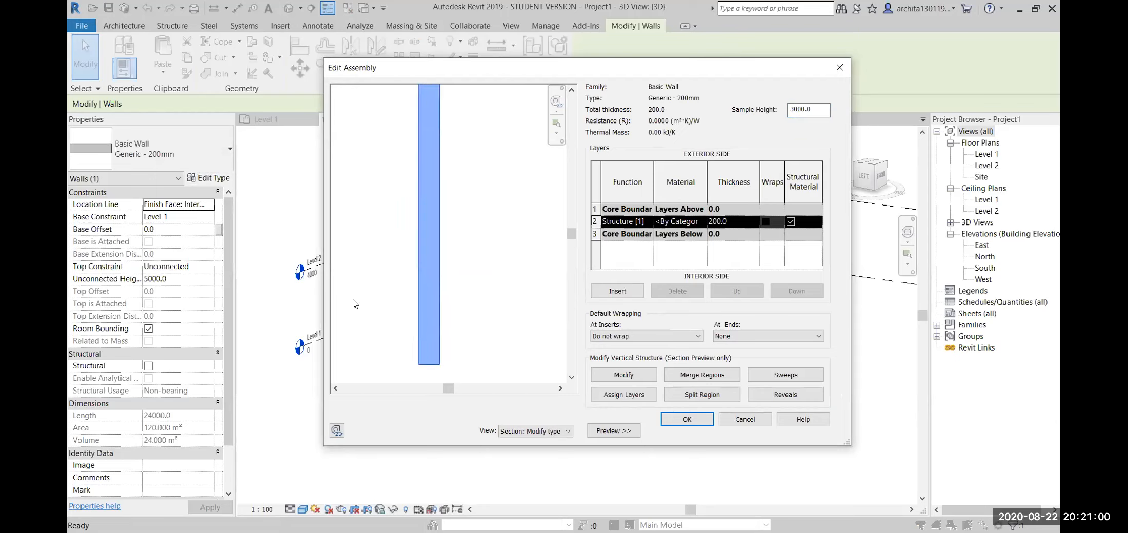
{"action": "scroll", "coordinate": [350, 300], "scroll_direction": "up", "scroll_amount": 2}
{"action": "scroll", "coordinate": [415, 283], "scroll_direction": "down", "scroll_amount": 1}
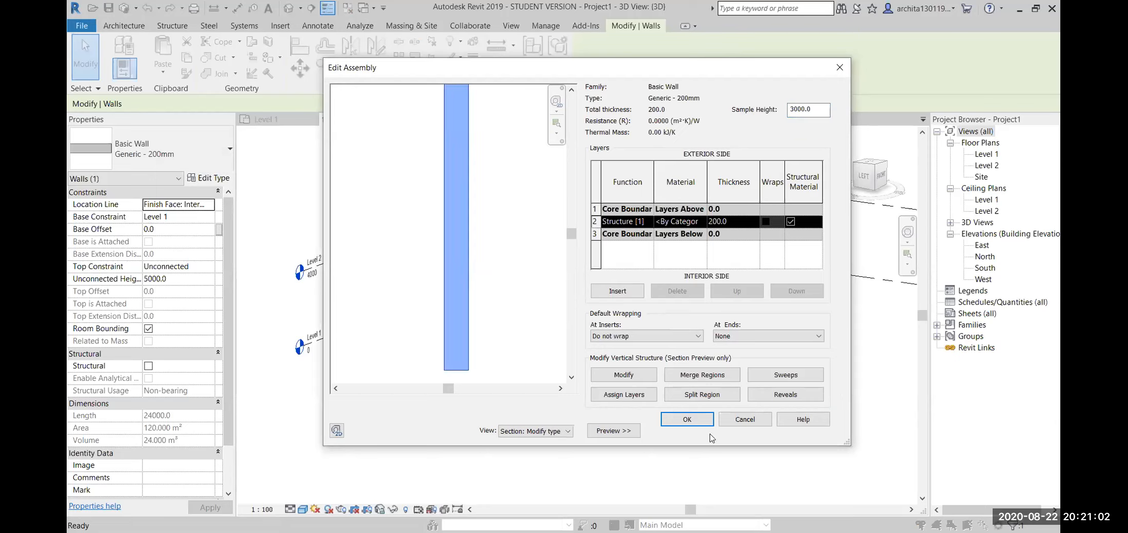
{"action": "left_click", "coordinate": [702, 395]}
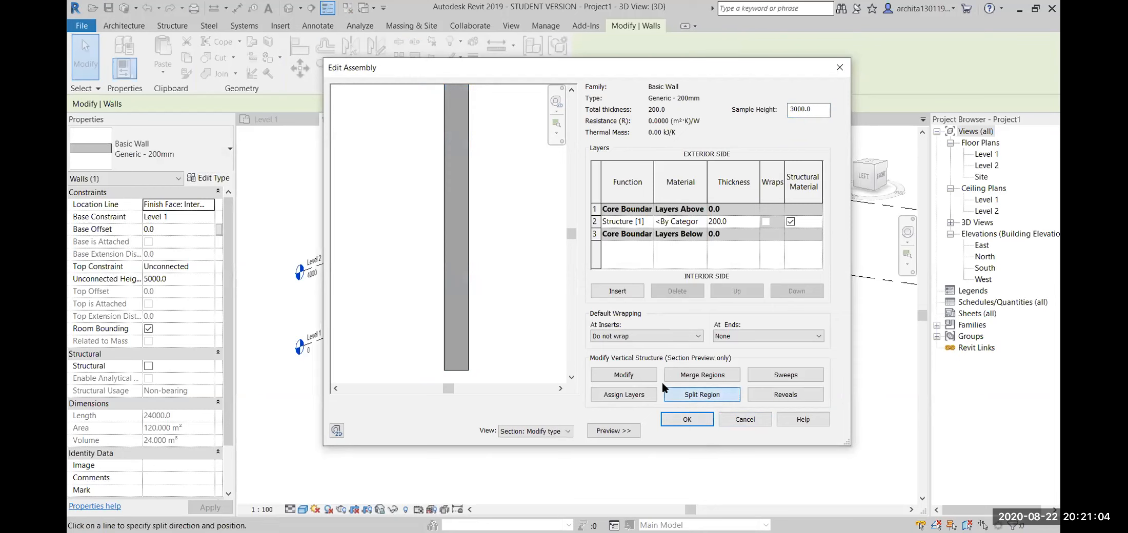
{"action": "left_click", "coordinate": [448, 229]}
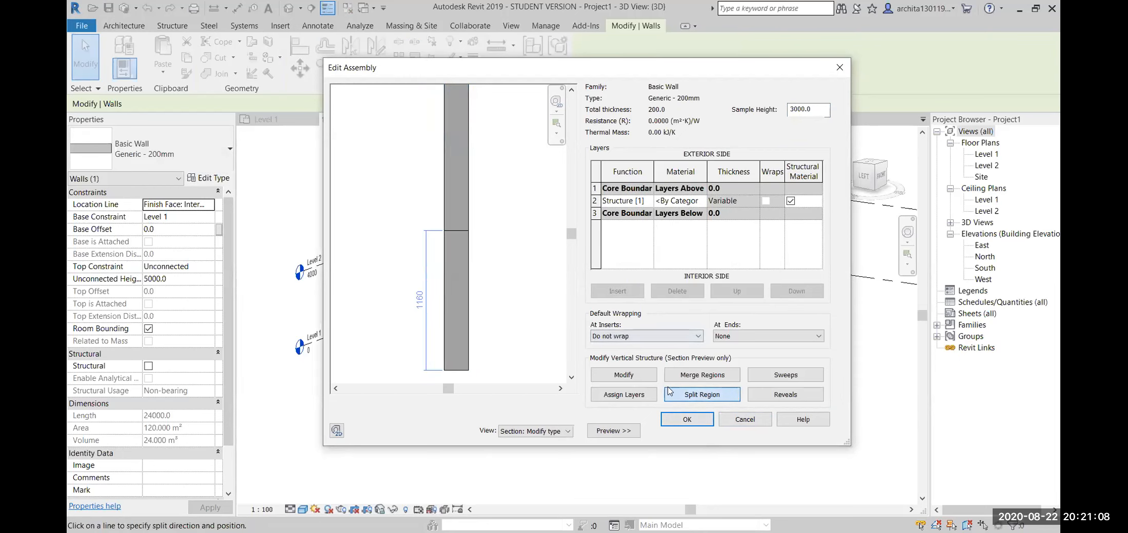
- Insert a Structure [1] layer outside the split structure layer and assign it the Cherry material
{"action": "left_click", "coordinate": [595, 201]}
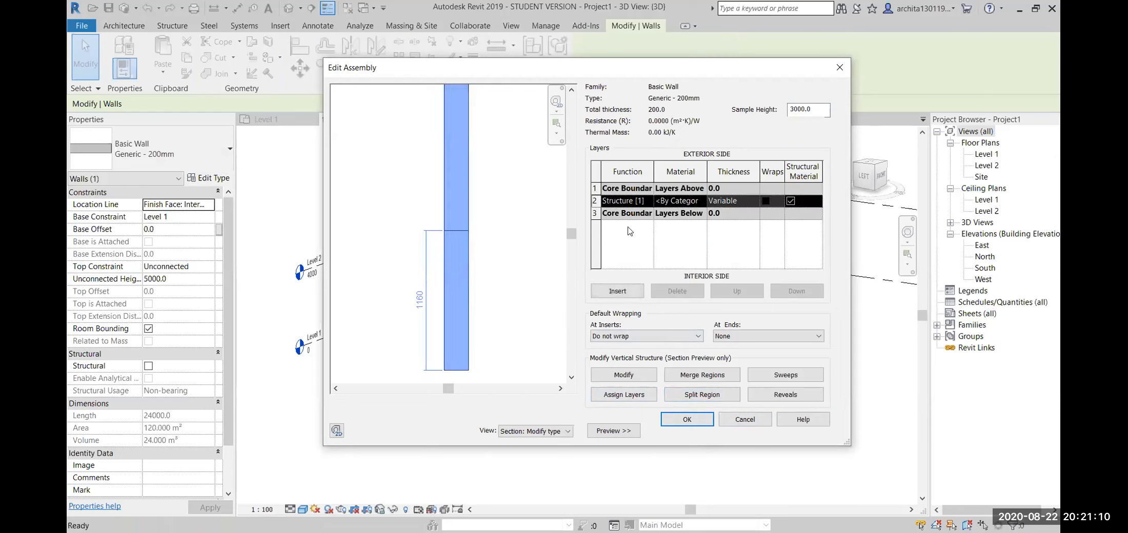
{"action": "left_click", "coordinate": [632, 291]}
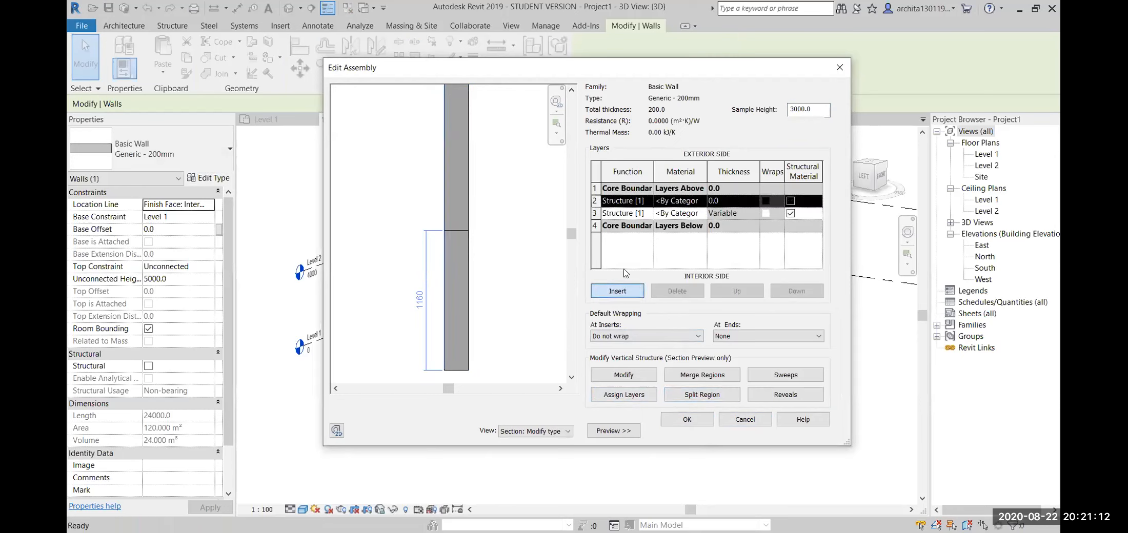
{"action": "left_click", "coordinate": [690, 203]}
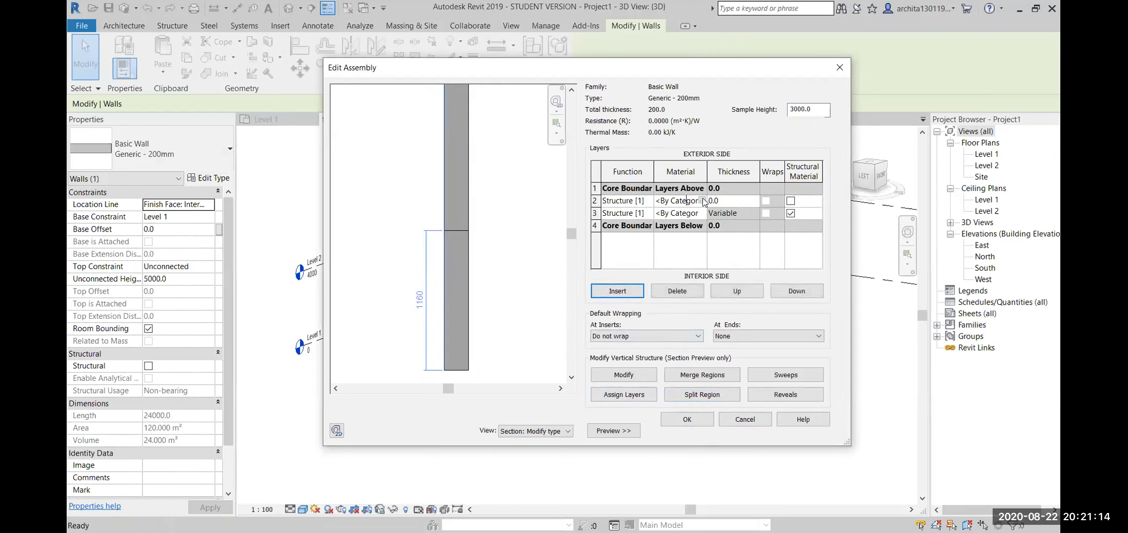
{"action": "left_click", "coordinate": [702, 200]}
{"action": "left_click", "coordinate": [323, 264]}
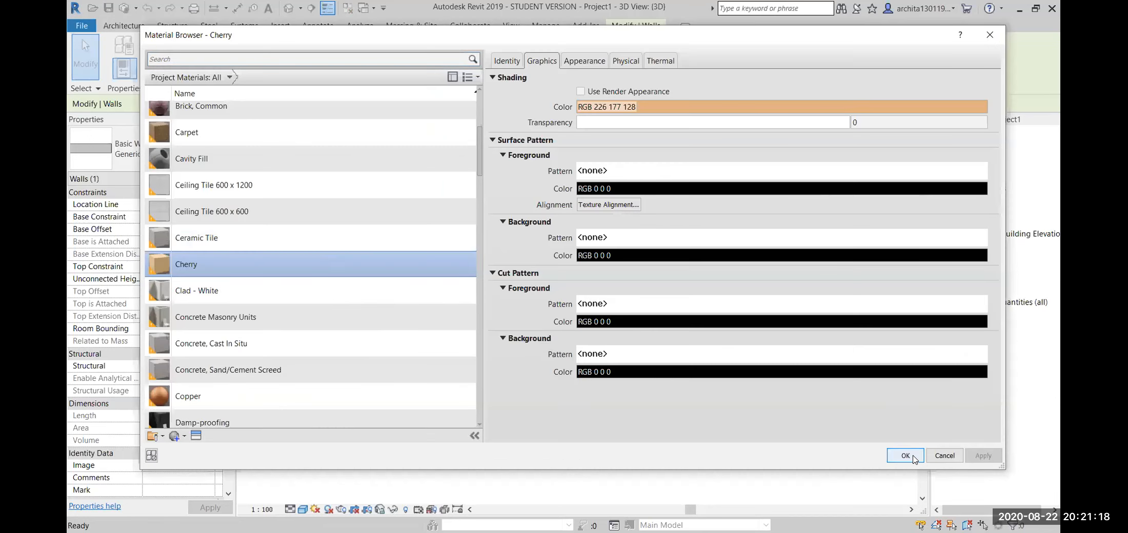
{"action": "left_click", "coordinate": [906, 456]}
- Assign the Cherry layer to the lower region of the split wall section and accept the wall type changes
{"action": "left_click", "coordinate": [595, 201]}
{"action": "left_click", "coordinate": [624, 395]}
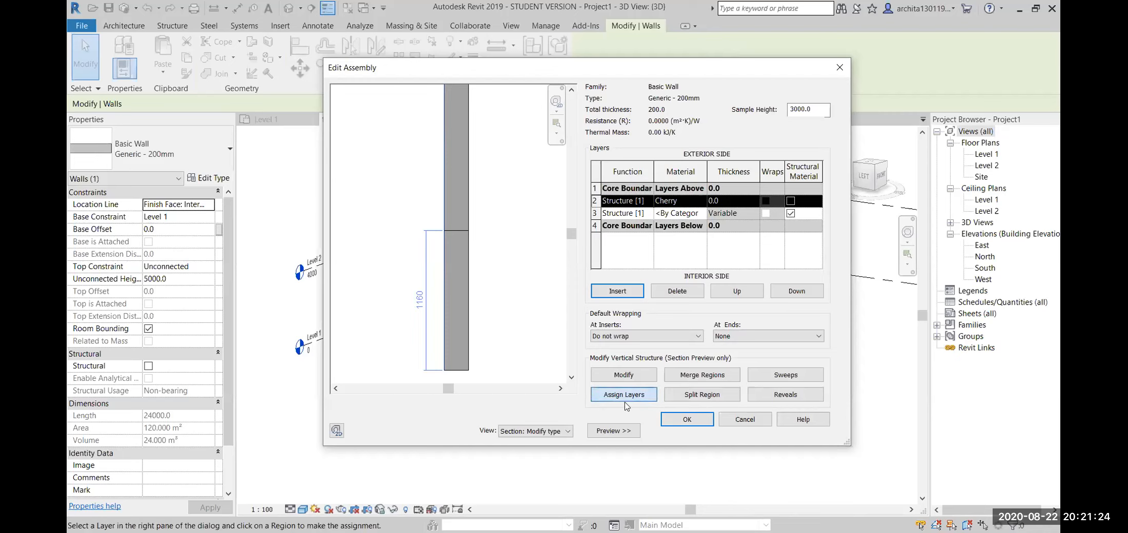
{"action": "left_click", "coordinate": [468, 313]}
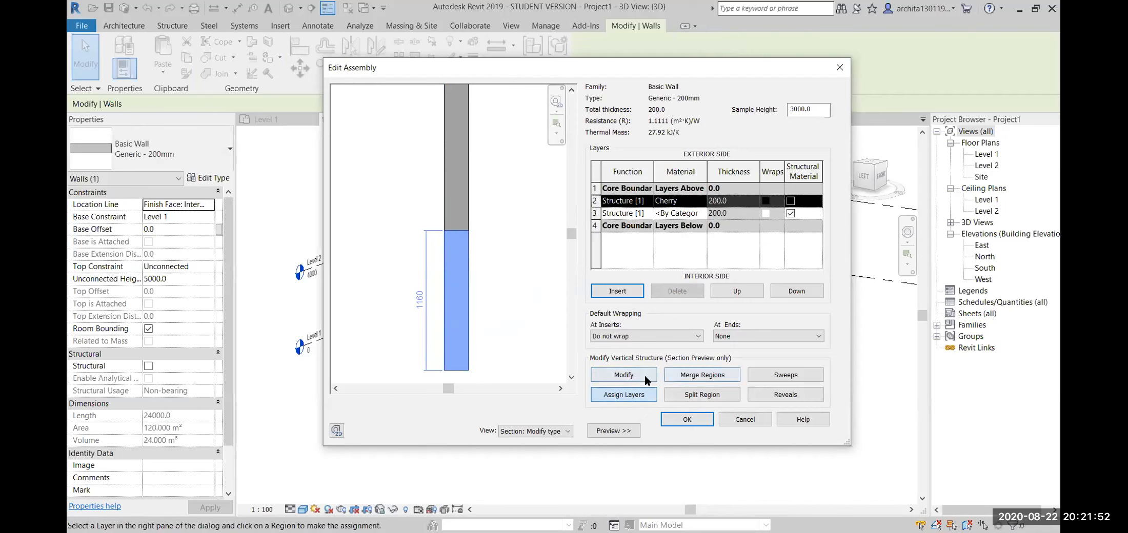
{"action": "left_click", "coordinate": [625, 375]}
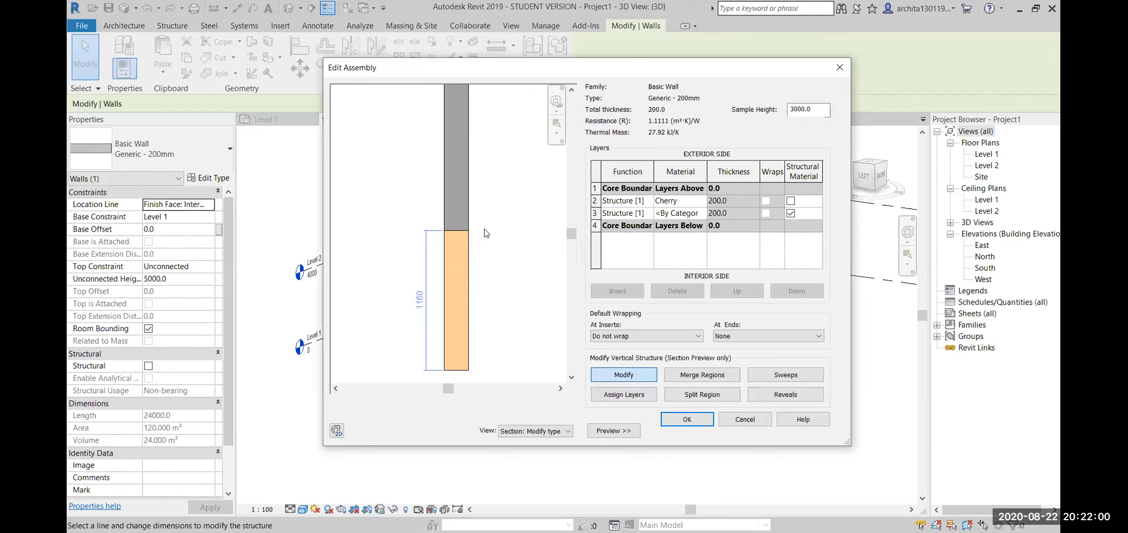
{"action": "left_click", "coordinate": [688, 420]}
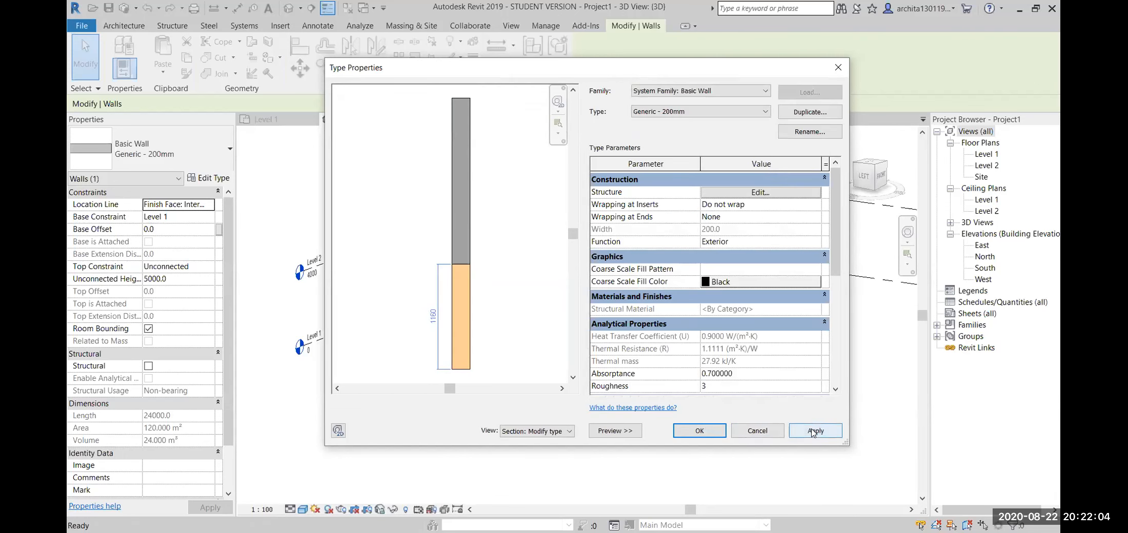
{"action": "left_click", "coordinate": [693, 432]}
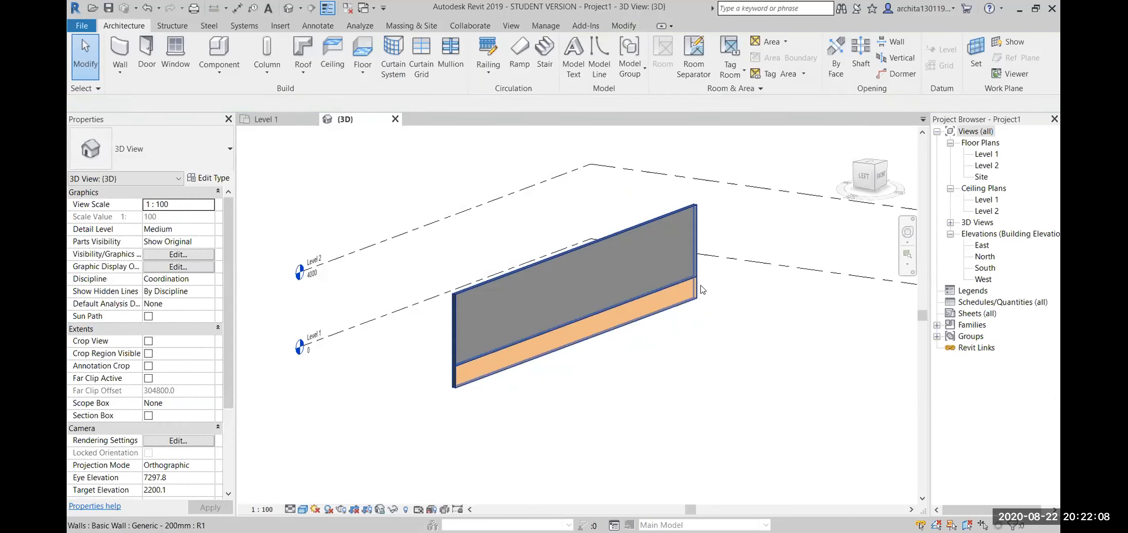
{"action": "left_click", "coordinate": [664, 301]}
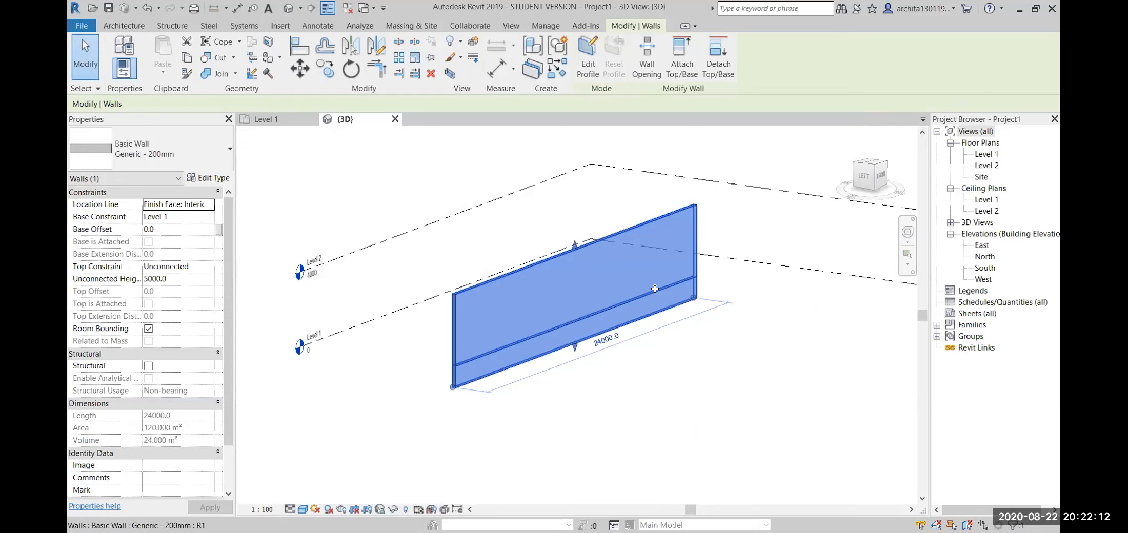
{"action": "left_click", "coordinate": [690, 308]}
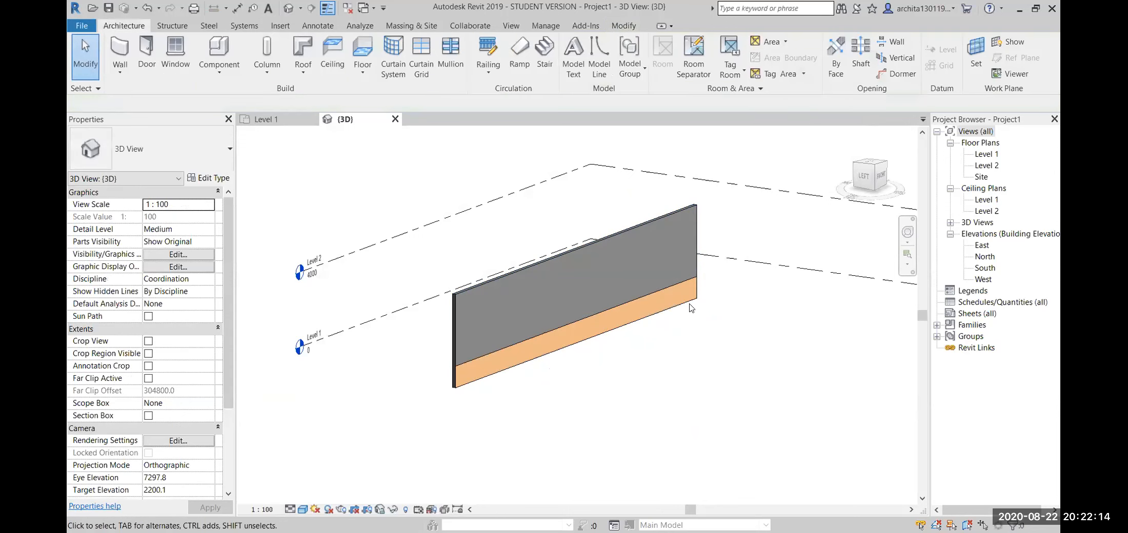
{"action": "left_click", "coordinate": [677, 292]}
{"action": "left_click", "coordinate": [535, 422]}
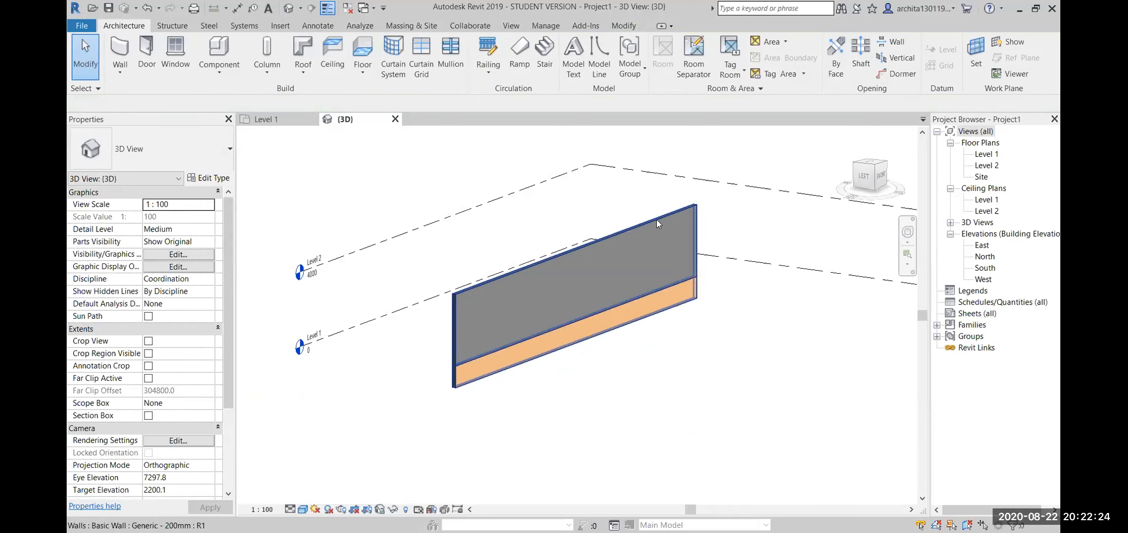
- Reopen the wall type's structure and review the Split Region tool on the section preview
{"action": "left_click", "coordinate": [673, 212]}
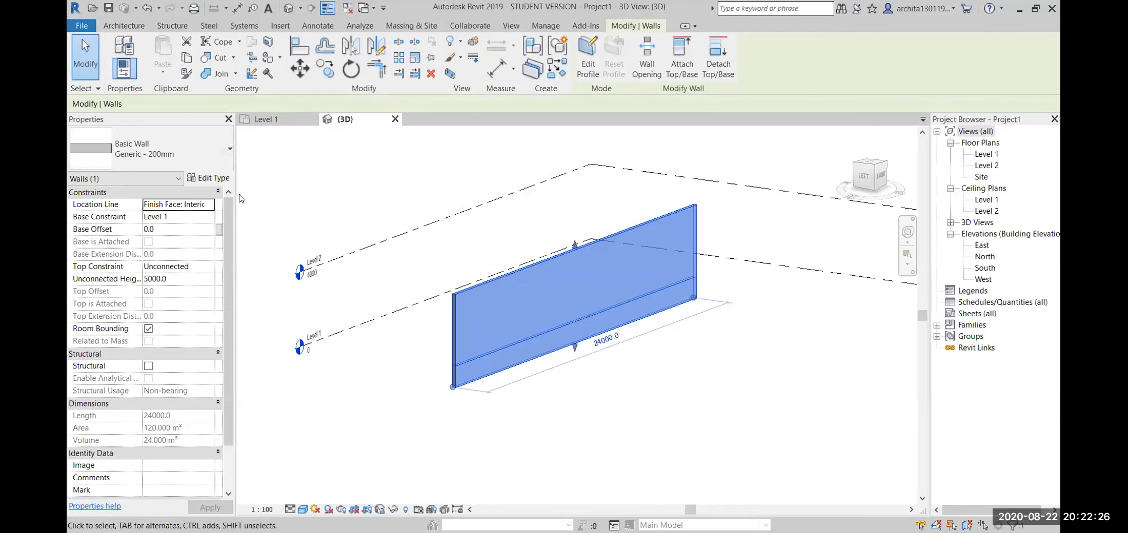
{"action": "left_click", "coordinate": [216, 180]}
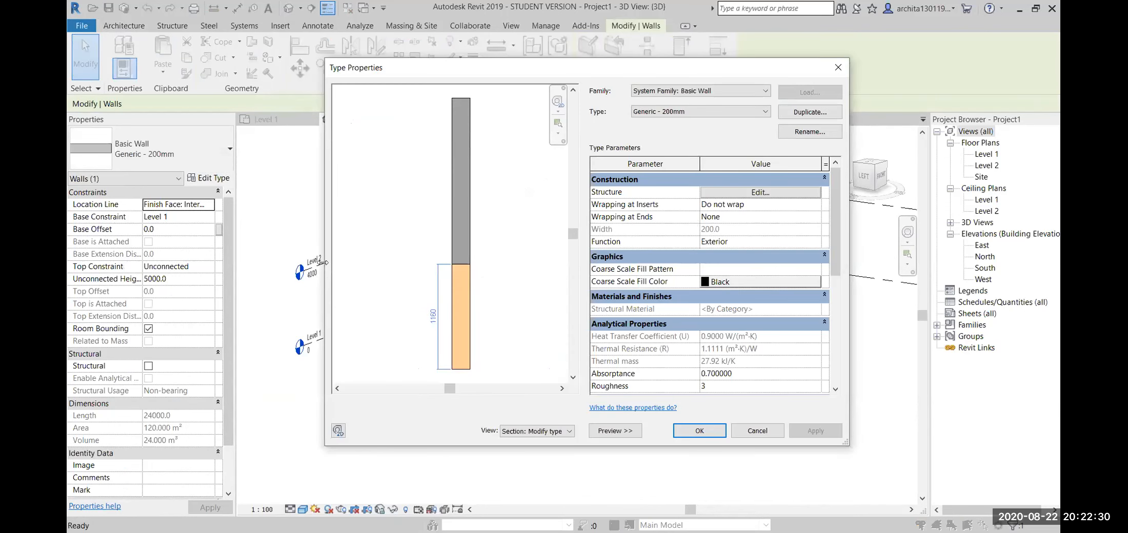
{"action": "left_click", "coordinate": [762, 192]}
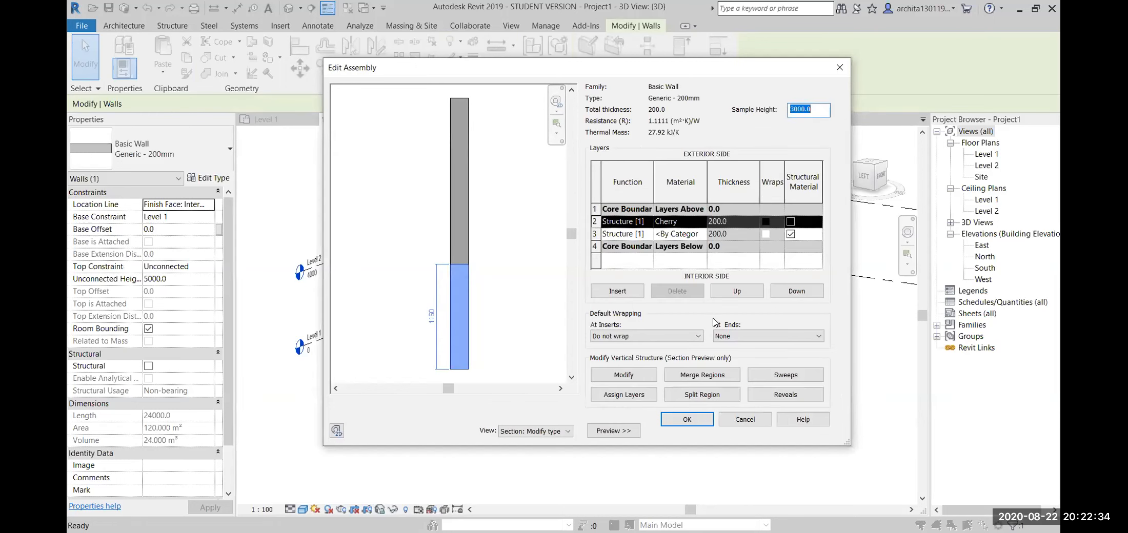
{"action": "left_click", "coordinate": [709, 396]}
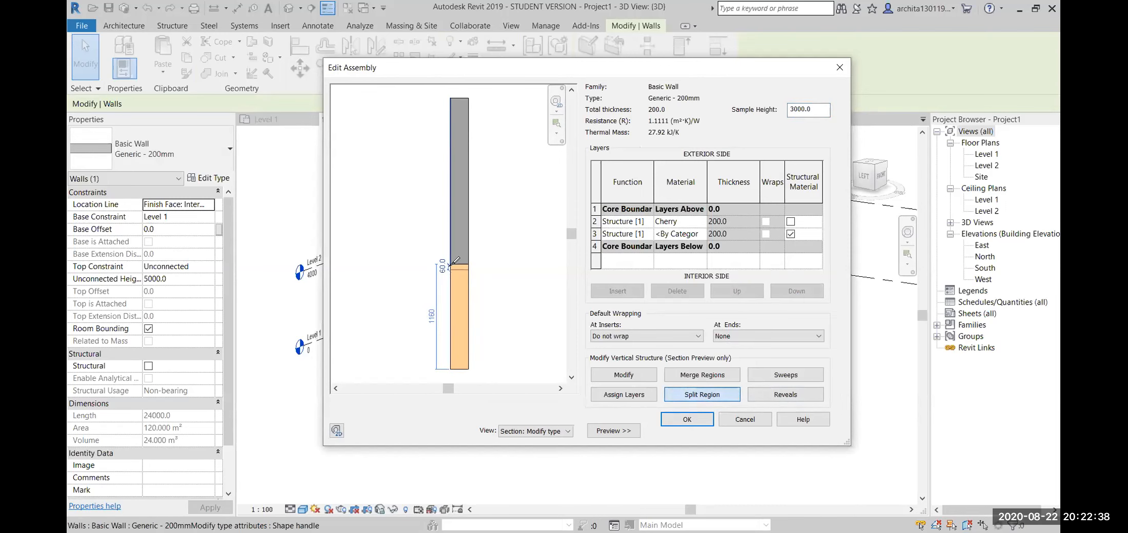
{"action": "left_click", "coordinate": [468, 314]}
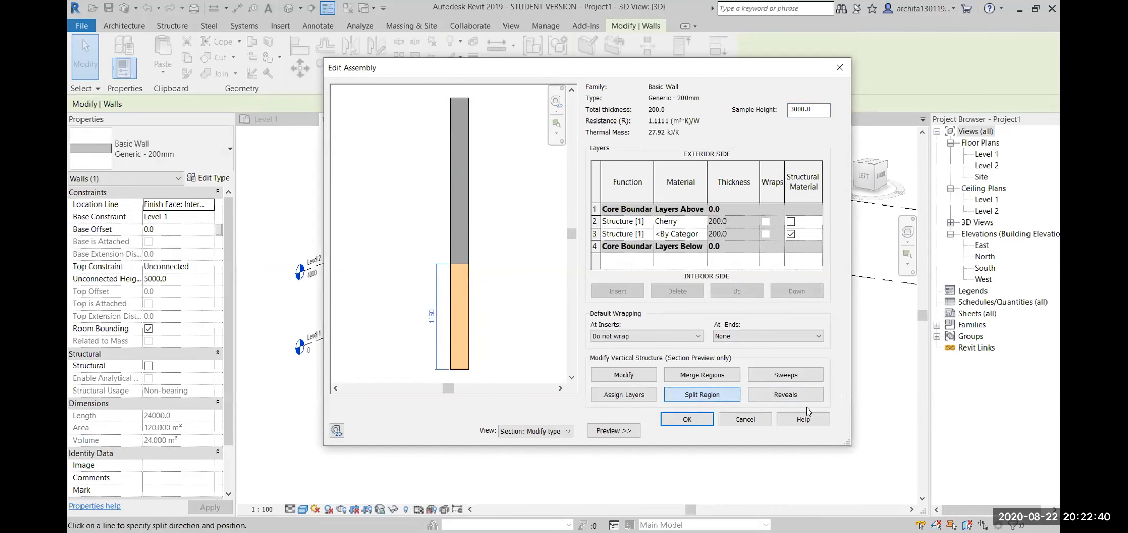
- Review the Cherry layer's assignment to the lower wall region and close the wall type's settings
{"action": "left_click", "coordinate": [605, 221]}
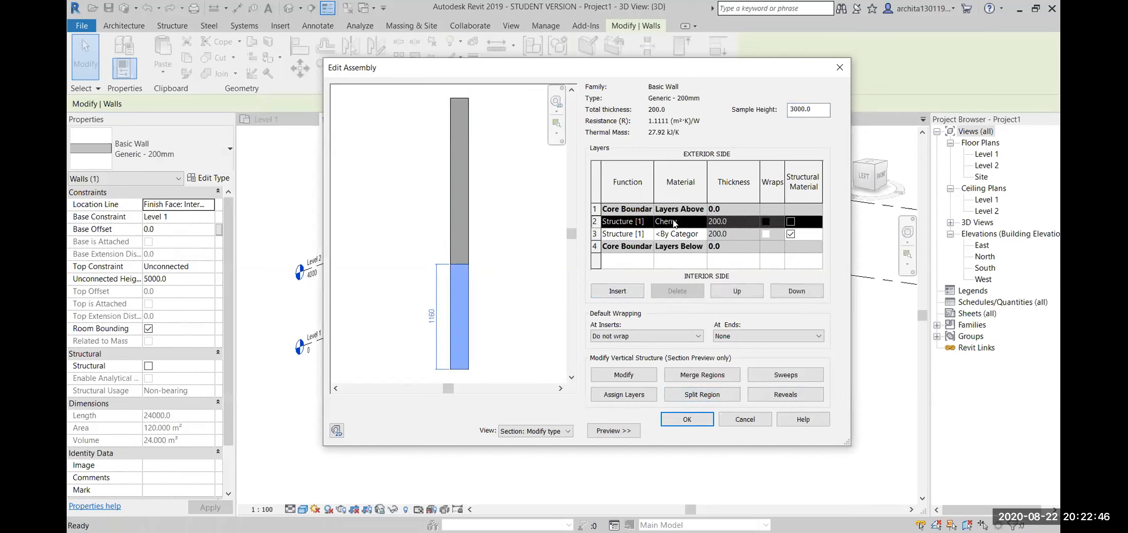
{"action": "left_click", "coordinate": [629, 395]}
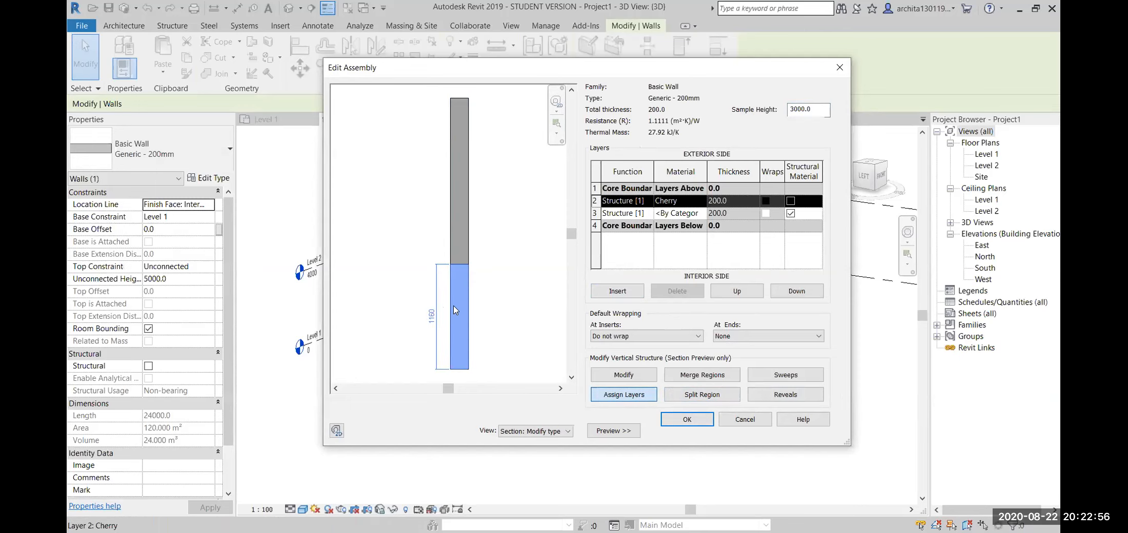
{"action": "left_click", "coordinate": [624, 374]}
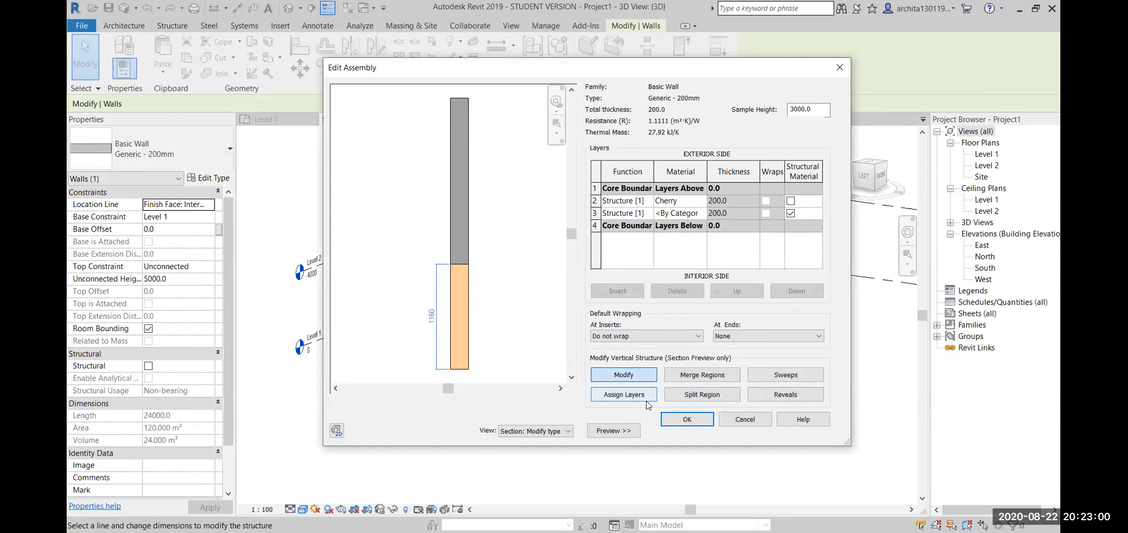
{"action": "left_click", "coordinate": [690, 414]}
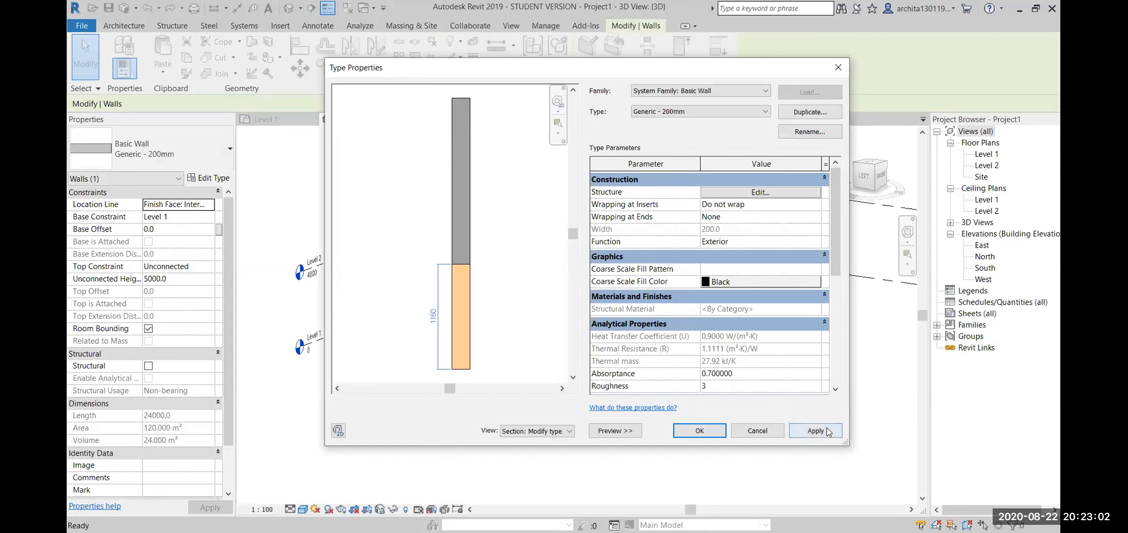
{"action": "left_click", "coordinate": [700, 431]}
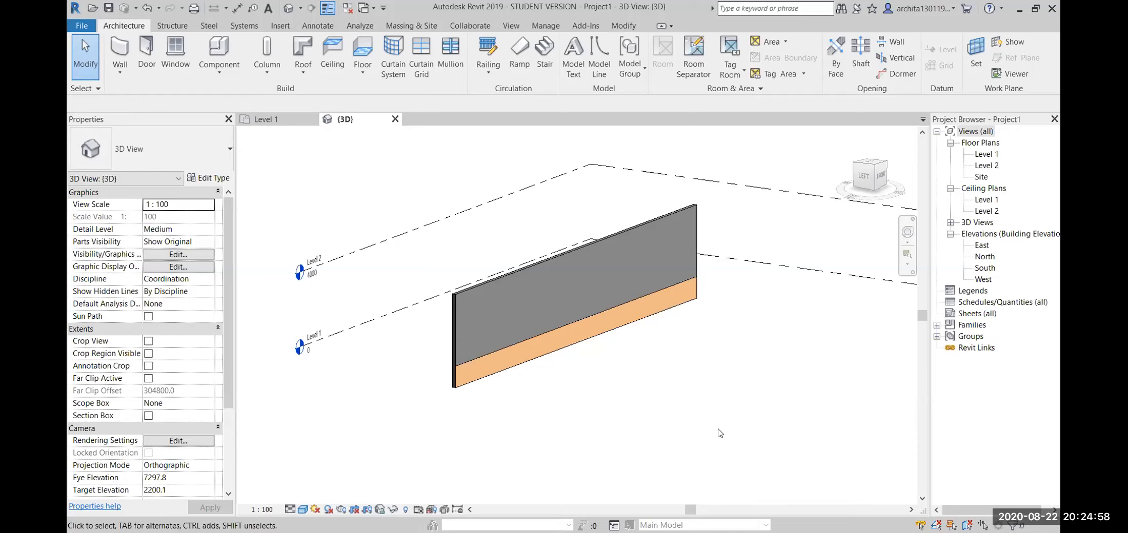
- Open the Generic - 200mm wall type's structure and examine how Split Region picks up the section's edges
{"action": "left_click", "coordinate": [501, 282]}
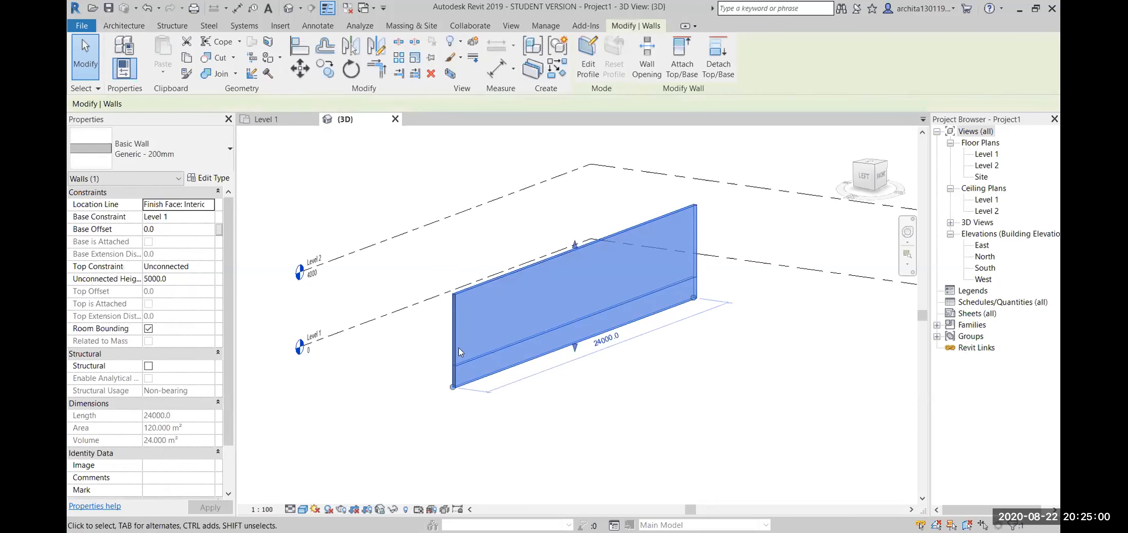
{"action": "left_click", "coordinate": [208, 178]}
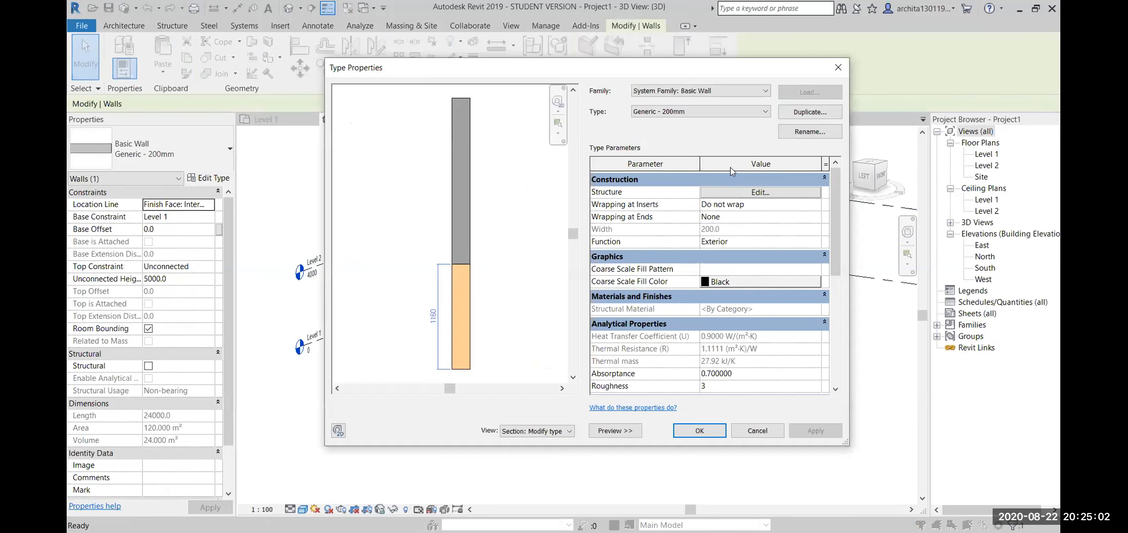
{"action": "left_click", "coordinate": [740, 192]}
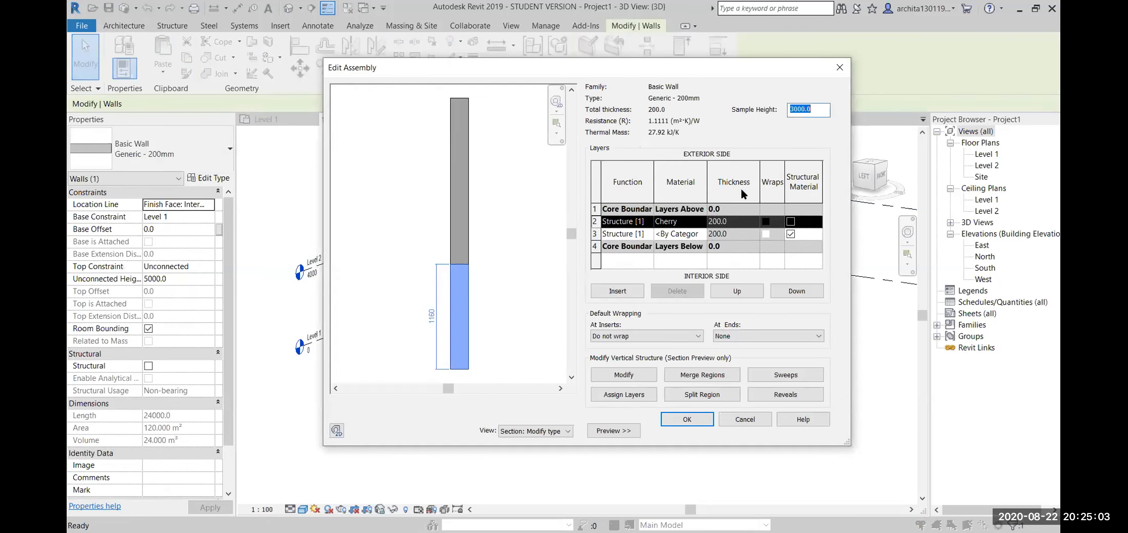
{"action": "left_click", "coordinate": [705, 396]}
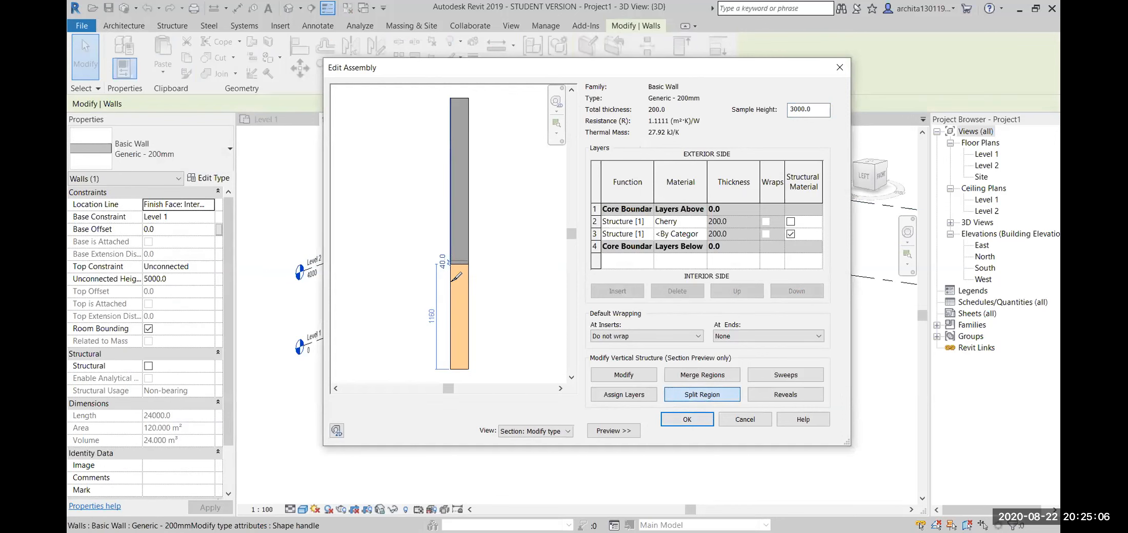
{"action": "left_click", "coordinate": [469, 297]}
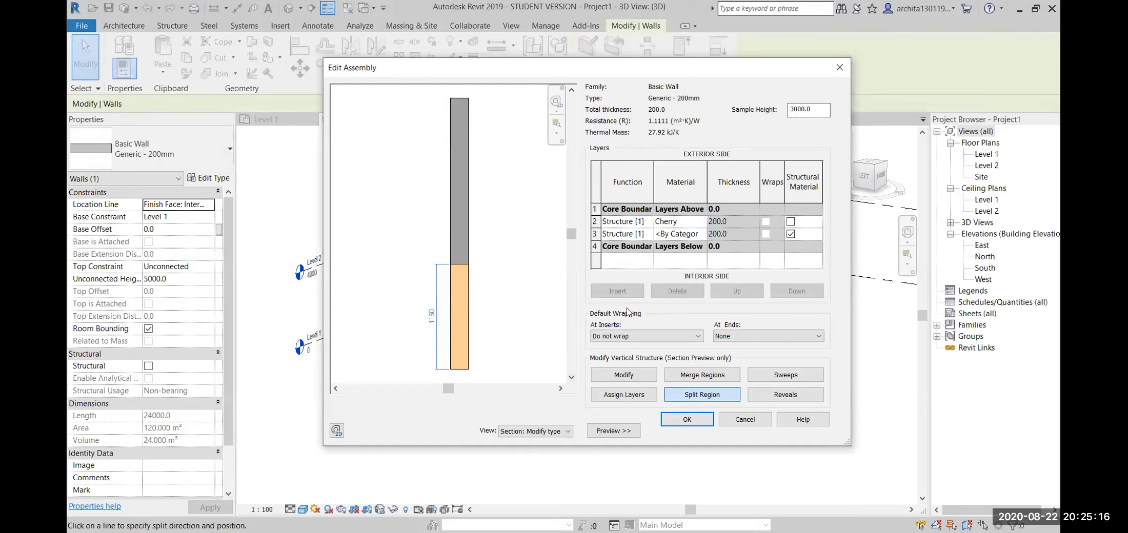
- Examine the Cherry layer's assignment to the lower wall region using Assign Layers and Modify
{"action": "left_click", "coordinate": [595, 222]}
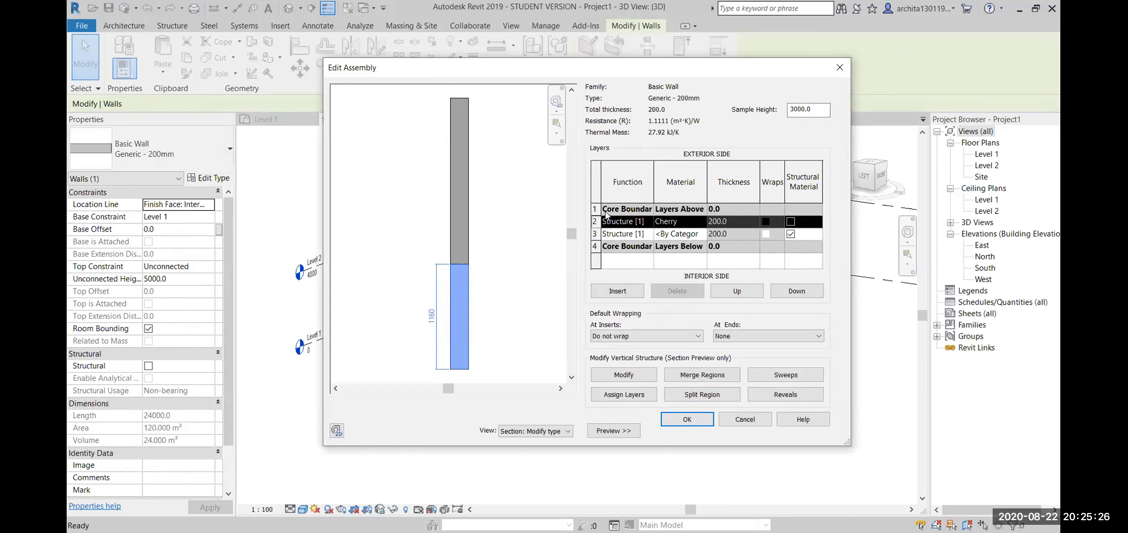
{"action": "left_click", "coordinate": [624, 394]}
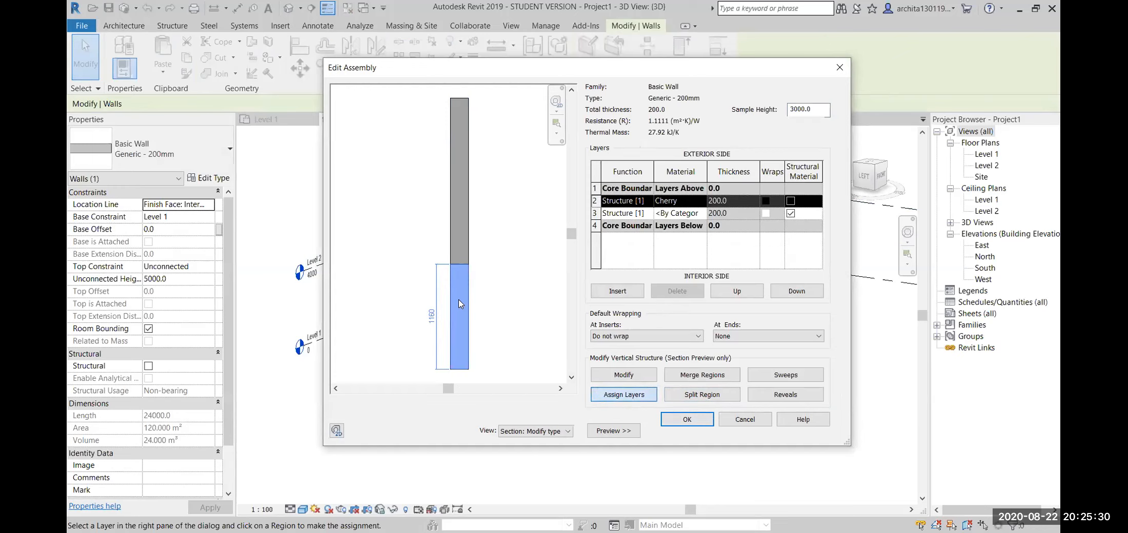
{"action": "left_click", "coordinate": [599, 377]}
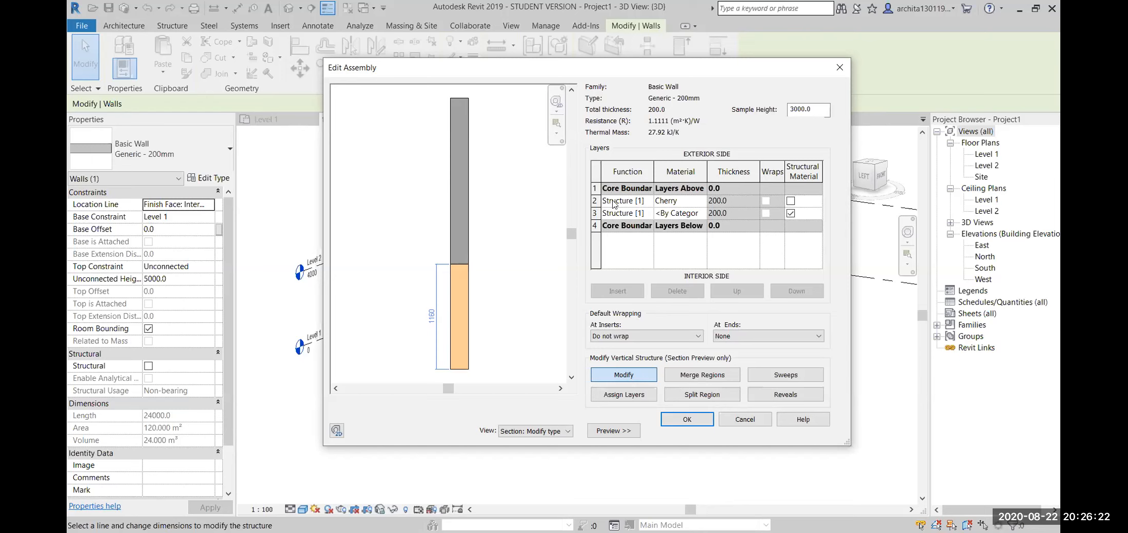
{"action": "left_click", "coordinate": [594, 201]}
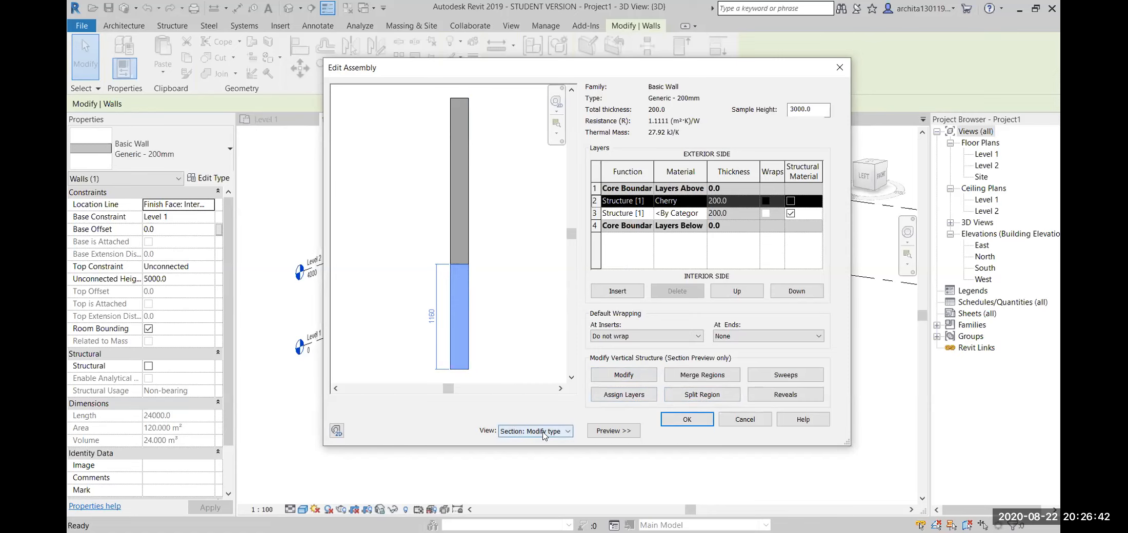
- Check which preview views the wall assembly offers, close the type settings and deselect the wall
{"action": "left_click", "coordinate": [567, 432]}
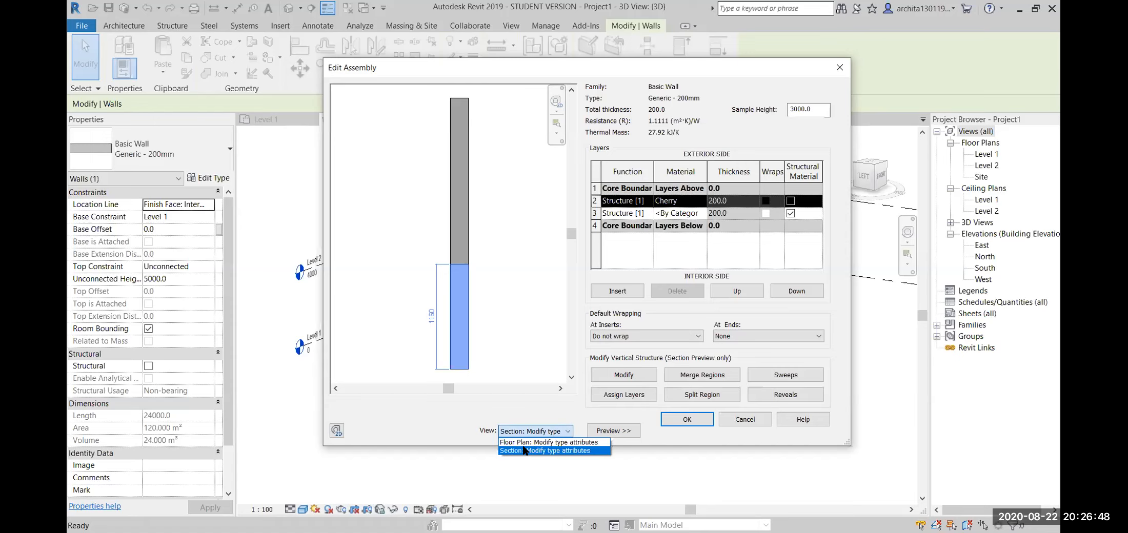
{"action": "left_click", "coordinate": [511, 328]}
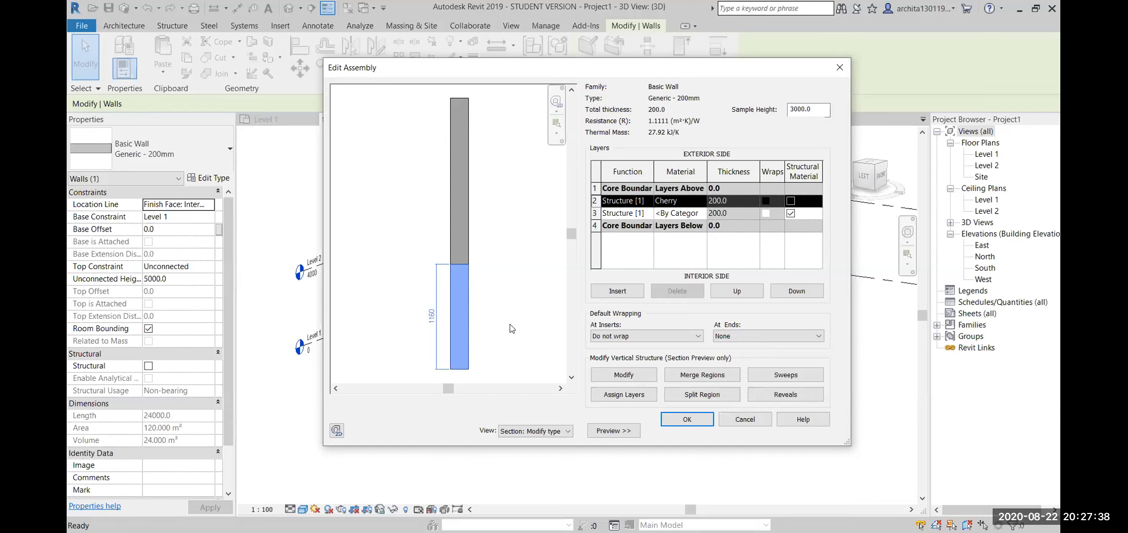
{"action": "left_click", "coordinate": [840, 75]}
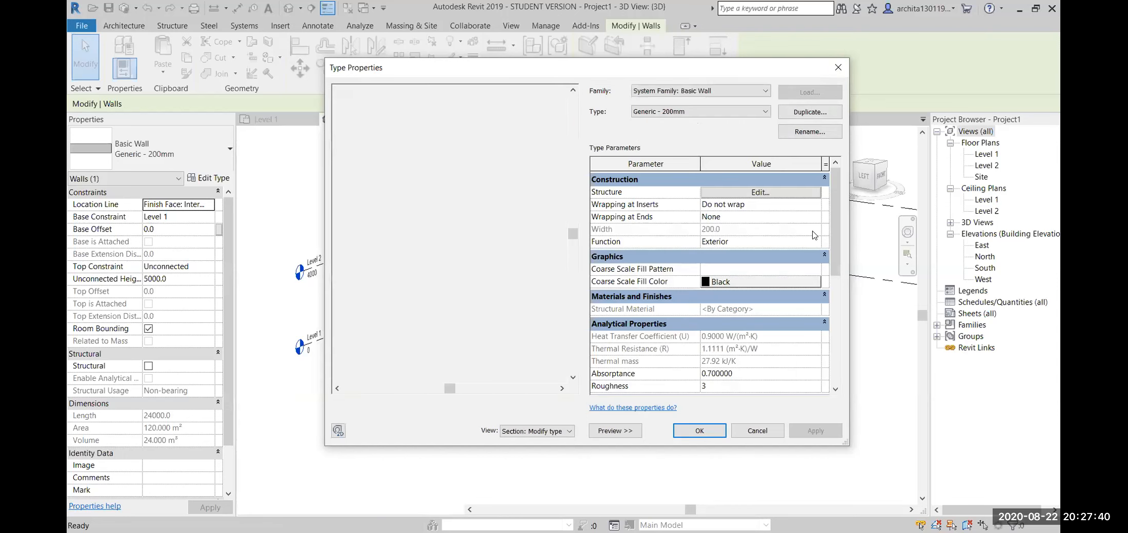
{"action": "left_click", "coordinate": [838, 67]}
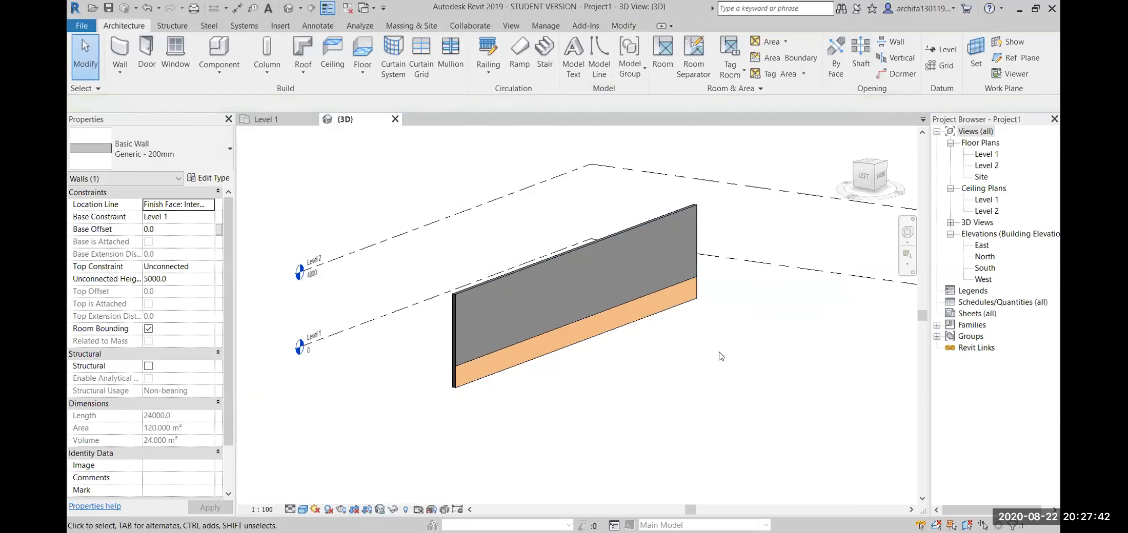
{"action": "key", "text": "Escape"}
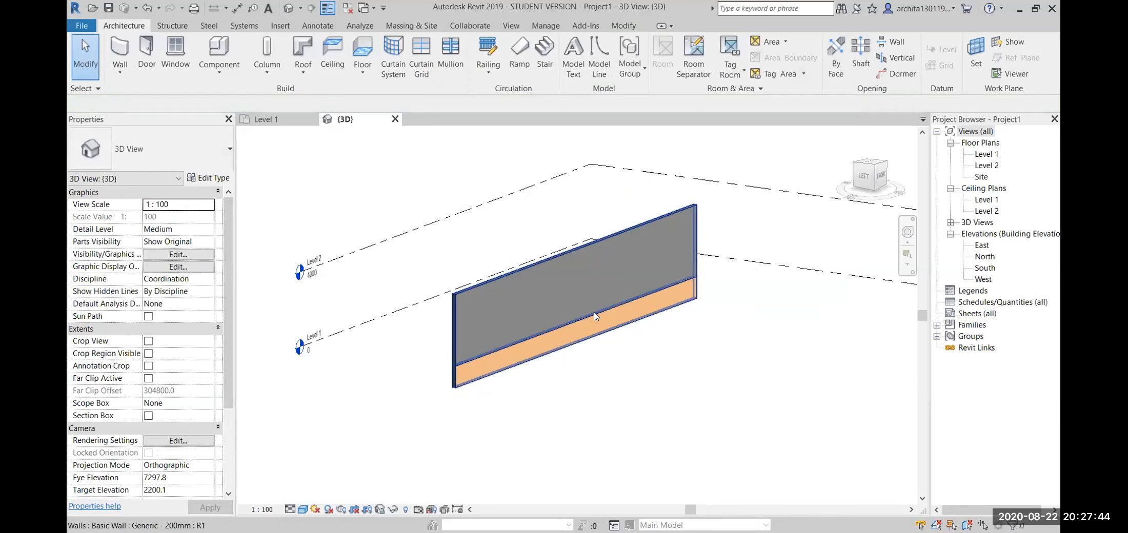
- Reopen the wall type's structure and keep its preview on Section: Modify type attributes
{"action": "left_click", "coordinate": [576, 250]}
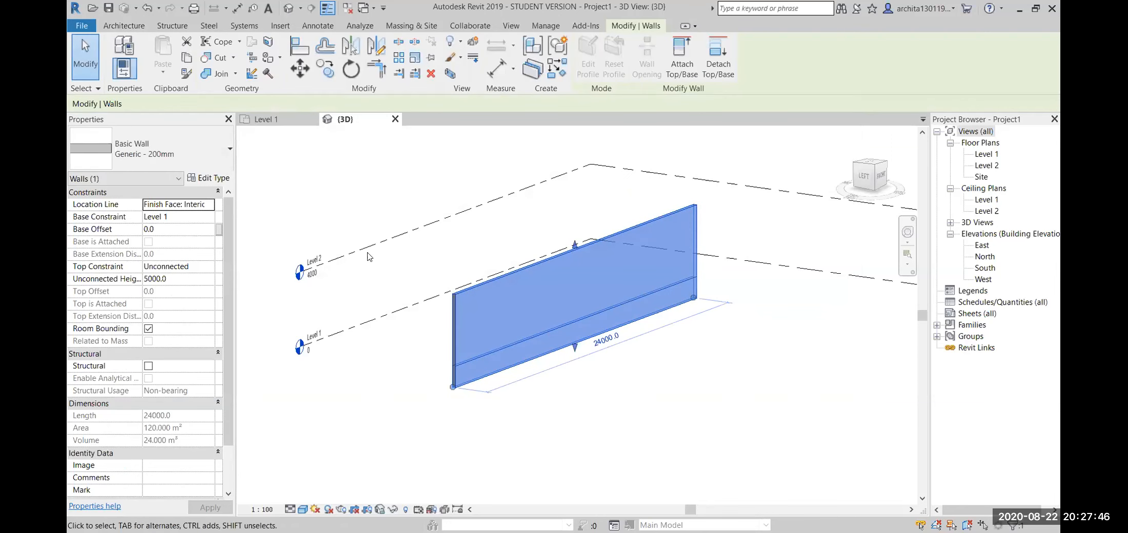
{"action": "left_click", "coordinate": [210, 179]}
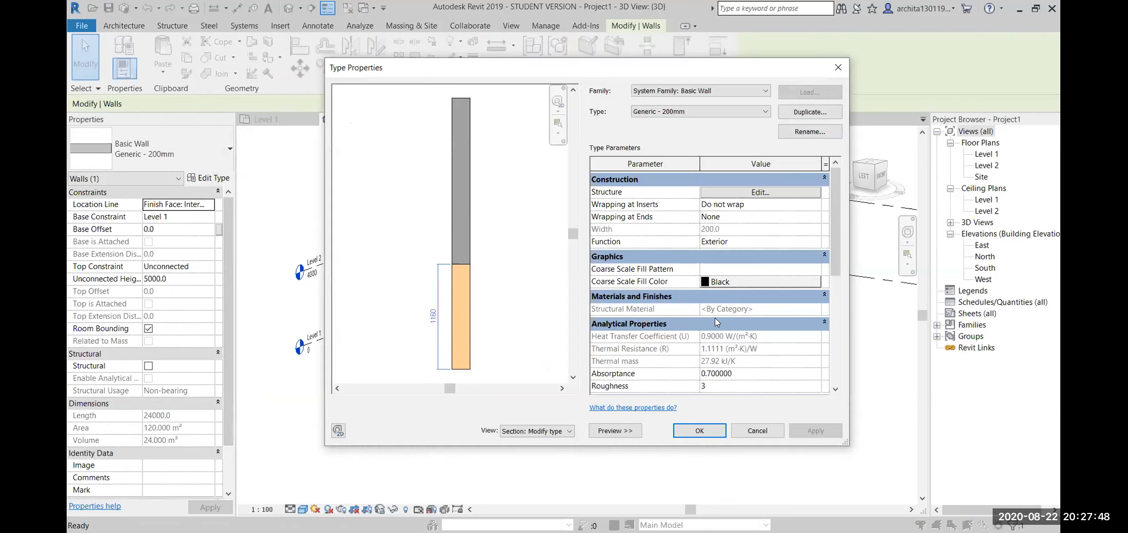
{"action": "left_click", "coordinate": [730, 194]}
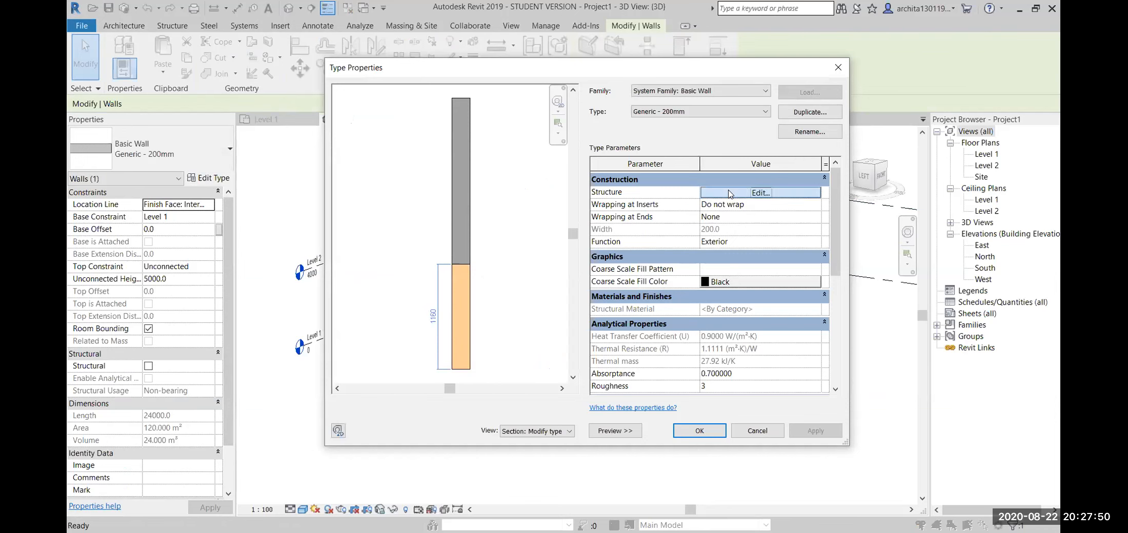
{"action": "left_click", "coordinate": [556, 433]}
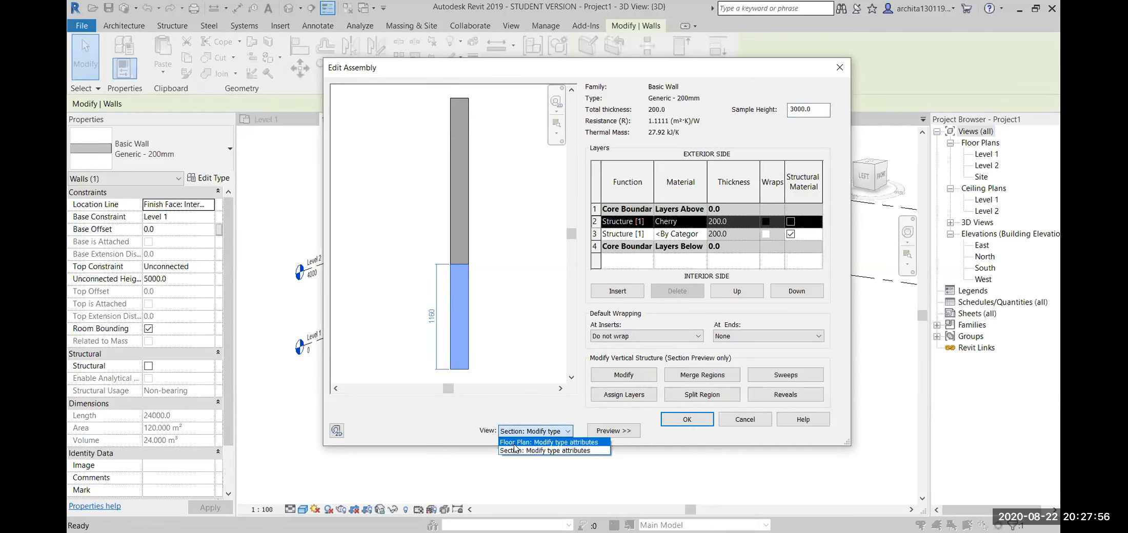
{"action": "left_click", "coordinate": [523, 451]}
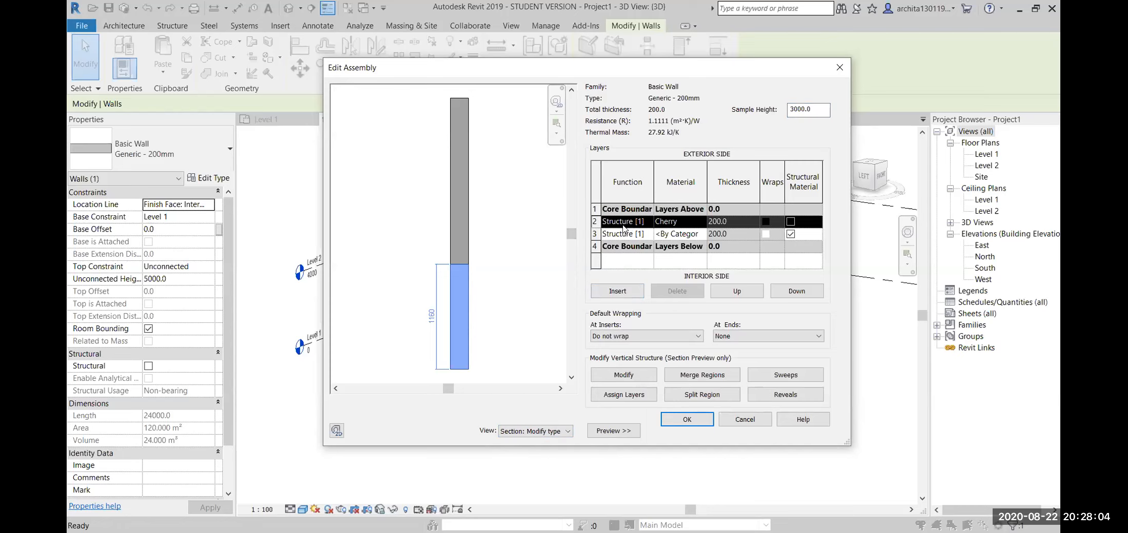
- Review Split Region, Assign Layers and Modify for the Cherry layer and accept the wall type settings
{"action": "left_click", "coordinate": [695, 395]}
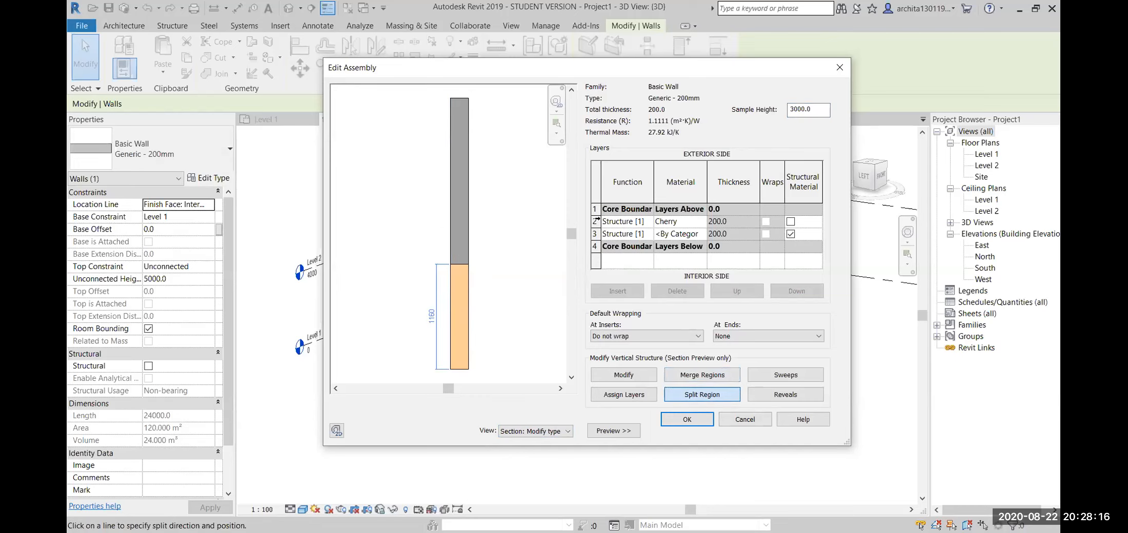
{"action": "left_click", "coordinate": [595, 221]}
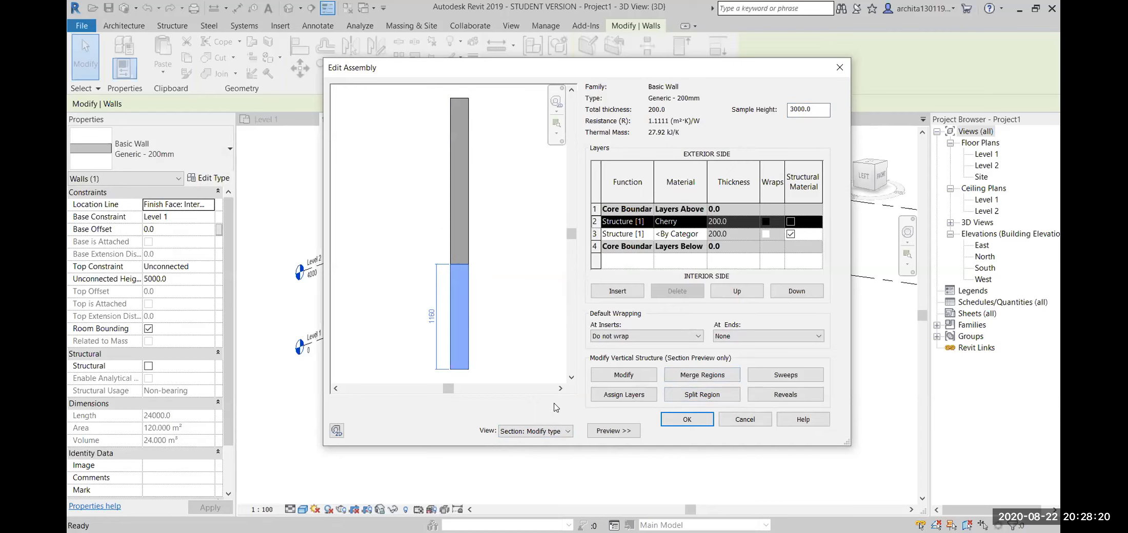
{"action": "left_click", "coordinate": [629, 396]}
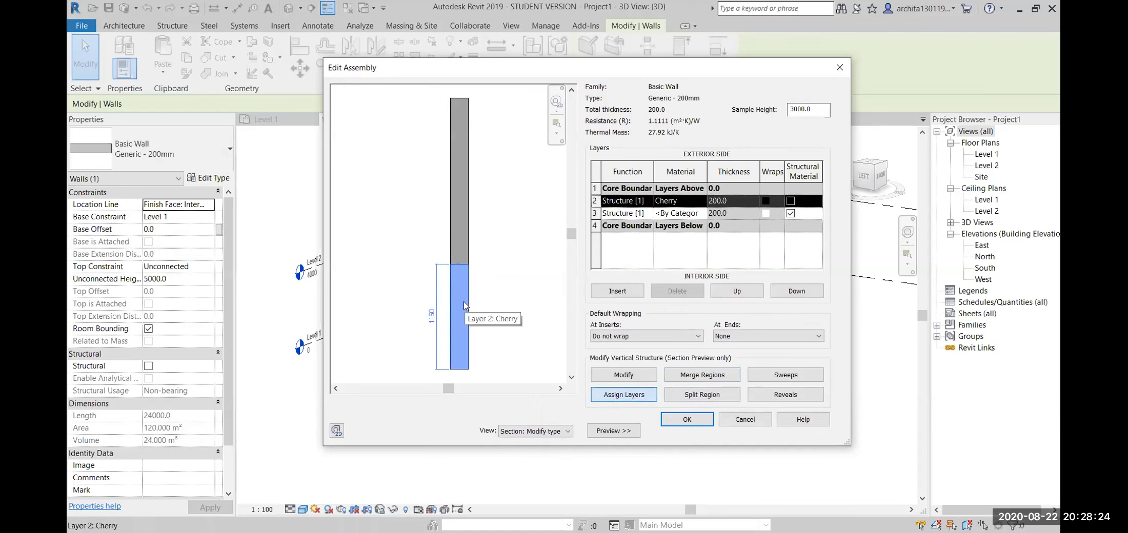
{"action": "left_click", "coordinate": [624, 377]}
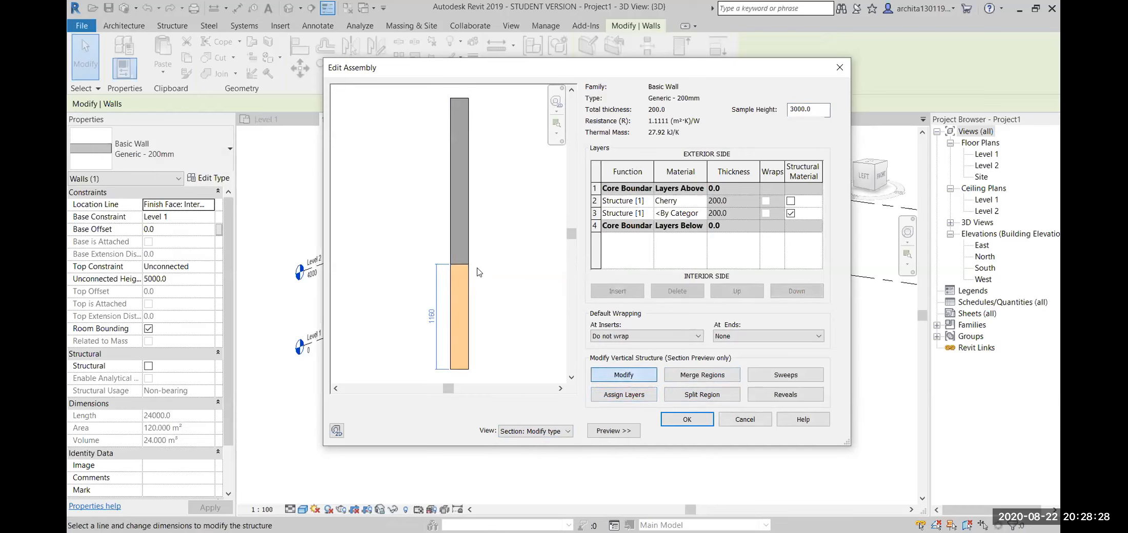
{"action": "left_click", "coordinate": [665, 418]}
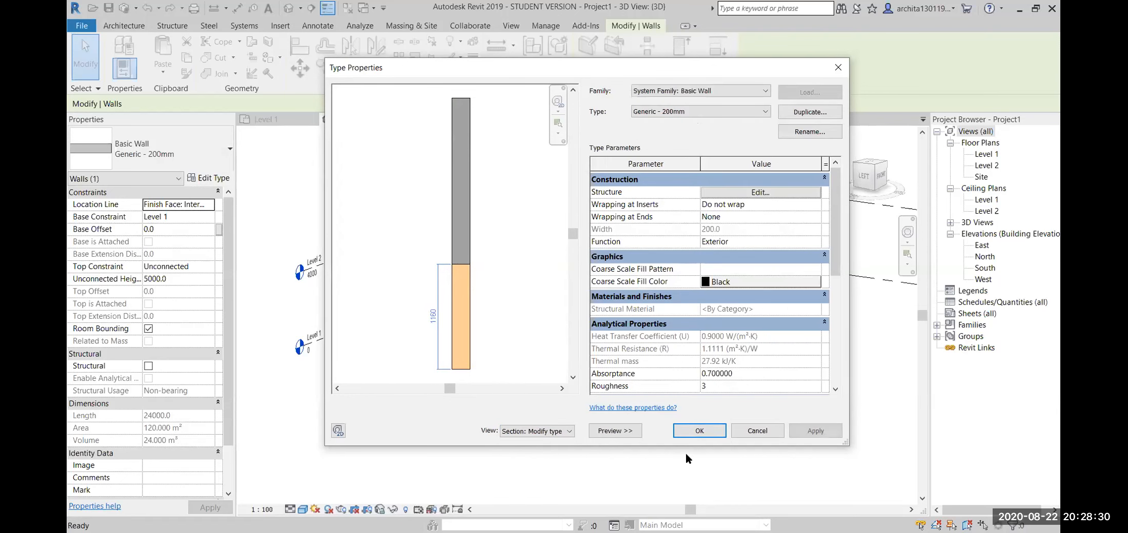
{"action": "left_click", "coordinate": [820, 431]}
{"action": "left_click", "coordinate": [723, 433]}
{"action": "left_click", "coordinate": [723, 434]}
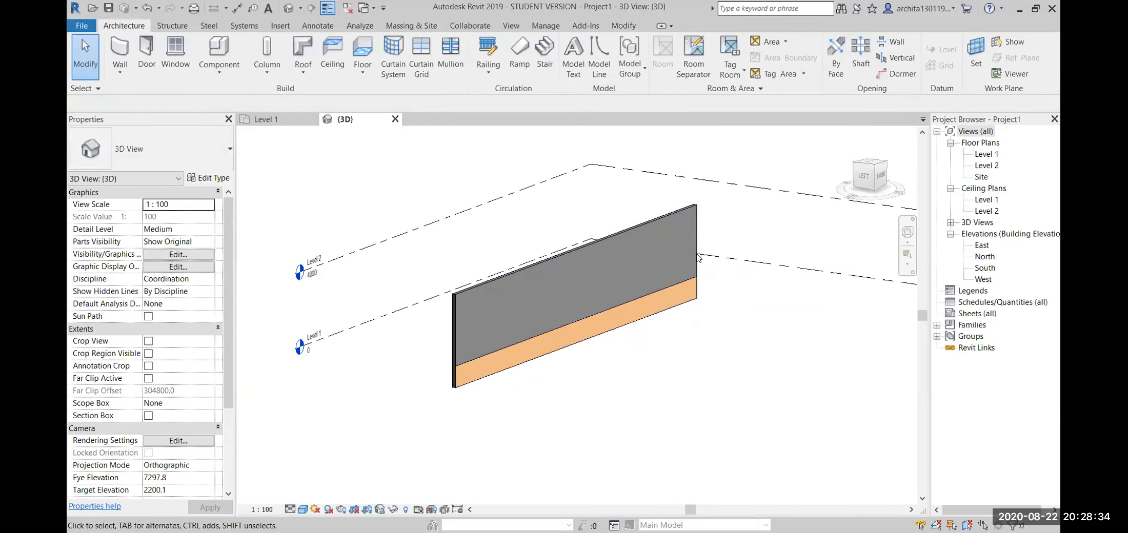
- Delete the two-region Generic - 200mm wall from the 3D view
{"action": "left_click", "coordinate": [696, 268]}
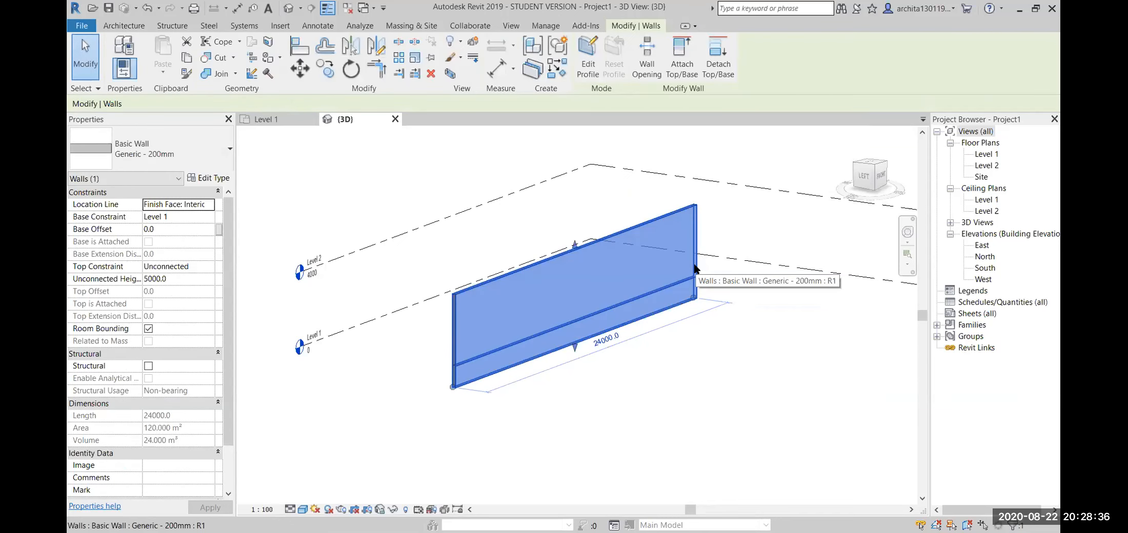
{"action": "key", "text": "Delete"}
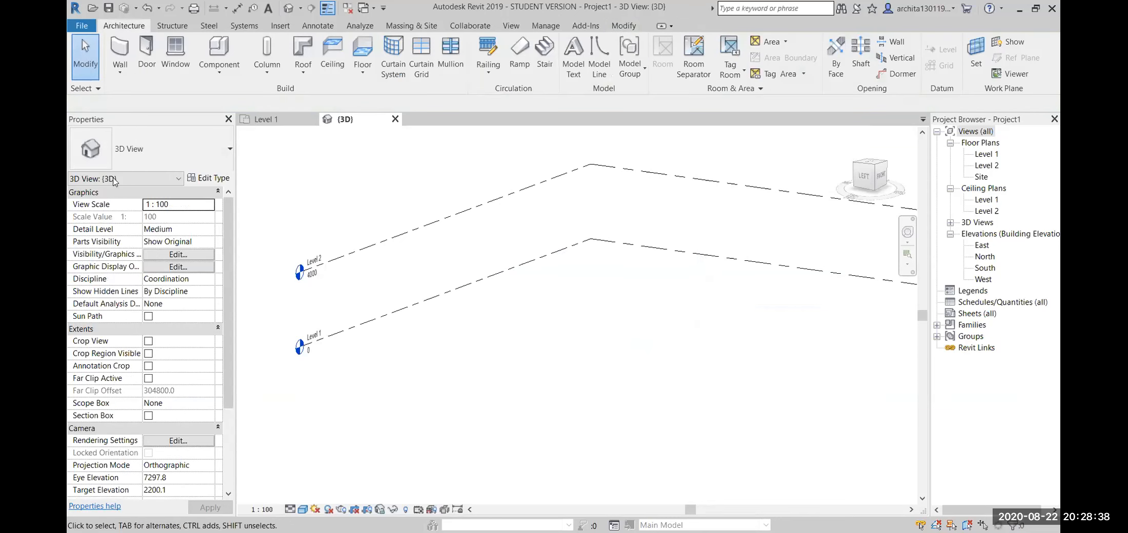
{"action": "scroll", "coordinate": [511, 258], "scroll_direction": "down", "scroll_amount": 1}
{"action": "middle_click_drag", "start_coordinate": [716, 274], "coordinate": [751, 300], "text": "shift"}
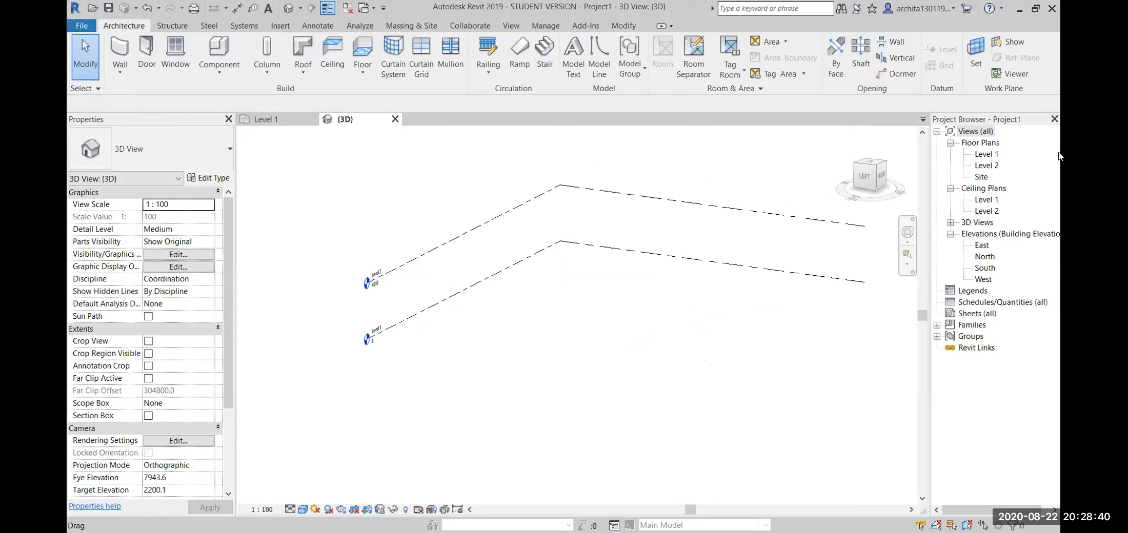
- Open the Level 1 floor plan and fit its whole extent in the view
{"action": "double_click", "coordinate": [988, 154]}
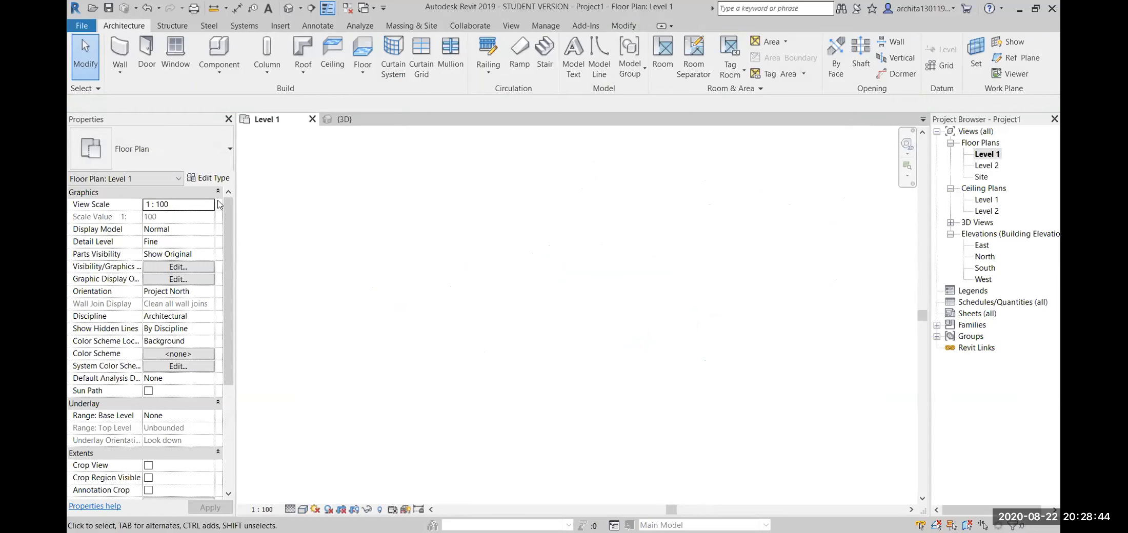
{"action": "right_click", "coordinate": [556, 271]}
{"action": "left_click", "coordinate": [614, 368]}
{"action": "right_click", "coordinate": [520, 244]}
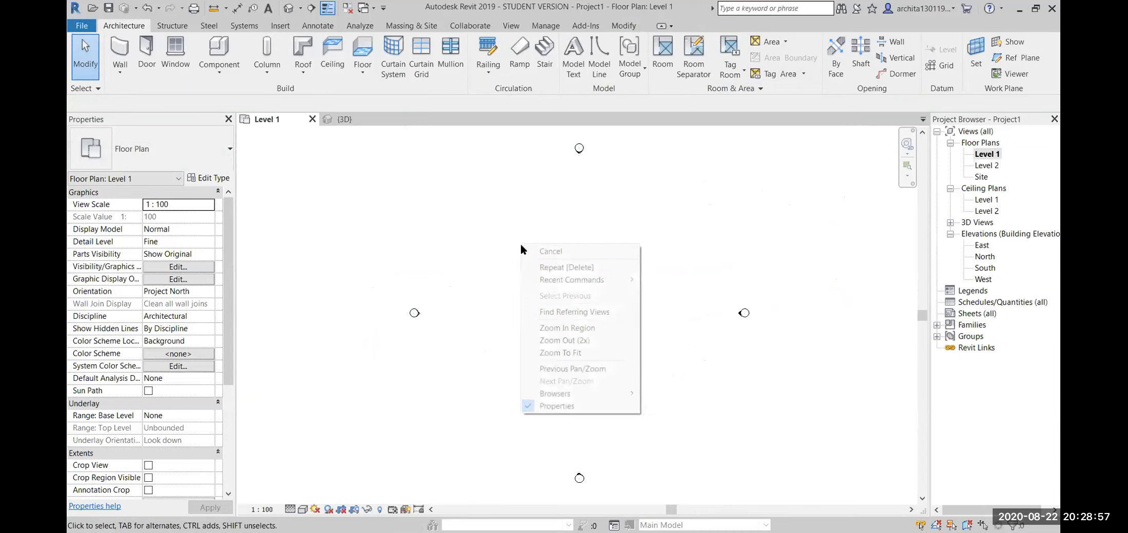
{"action": "left_click", "coordinate": [581, 354]}
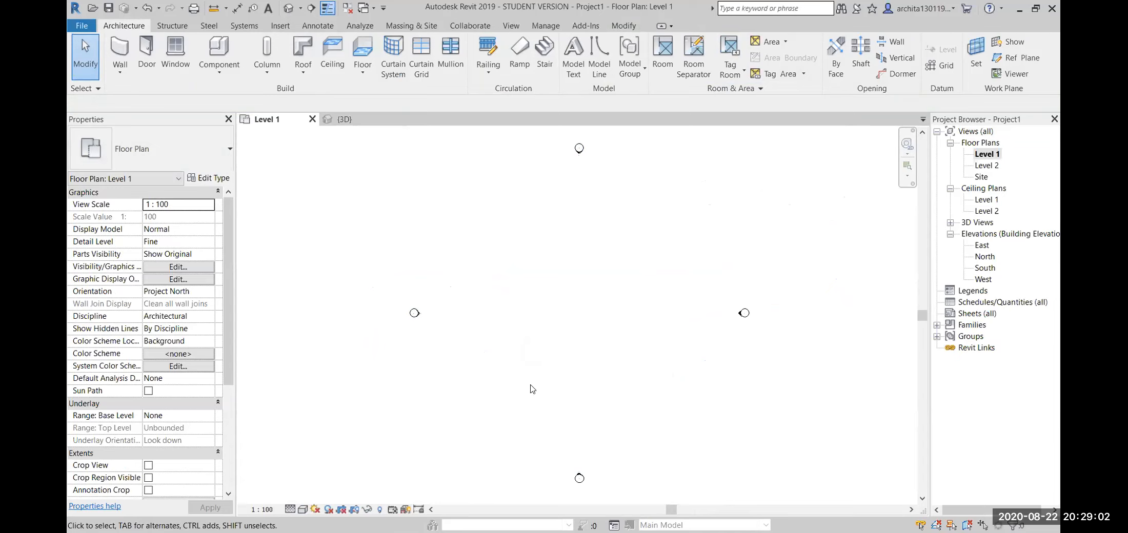
- Draw a horizontal Generic - 200mm wall about 28000 mm long between the elevation markers on Level 1, with an unconnected height of 5000
{"action": "left_click", "coordinate": [120, 51]}
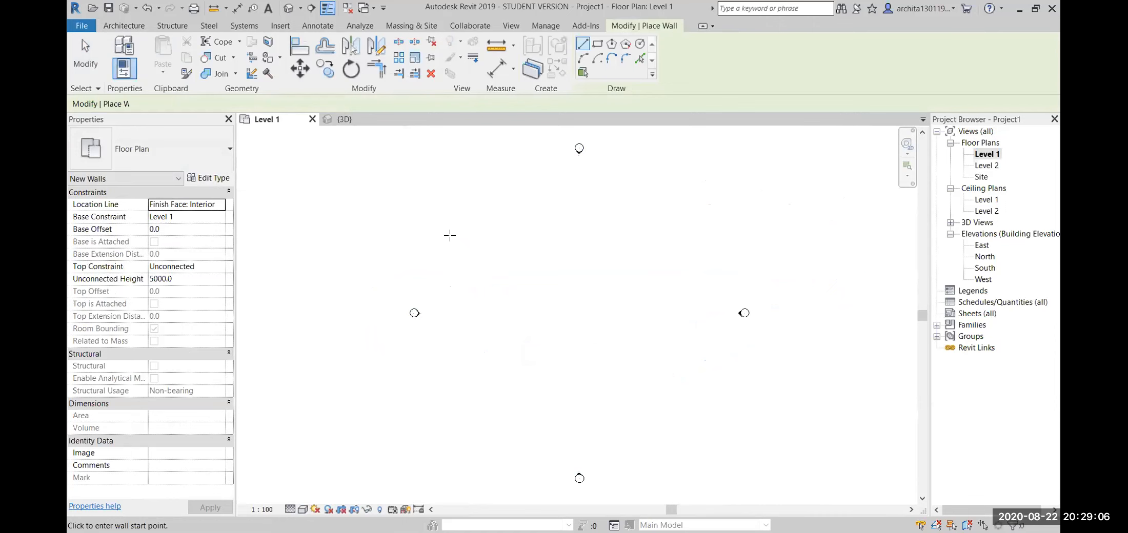
{"action": "left_click", "coordinate": [498, 295]}
{"action": "left_click", "coordinate": [683, 295]}
{"action": "key", "text": "Escape"}
{"action": "key", "text": "Escape"}
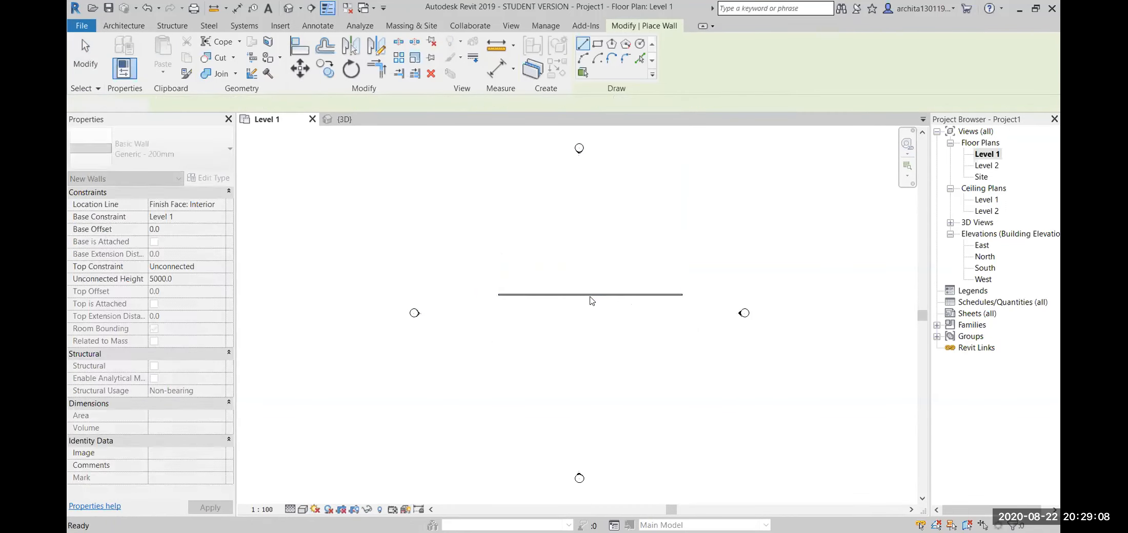
- Show the new wall in the default 3D view and select it to inspect its two regions
{"action": "left_click", "coordinate": [289, 8]}
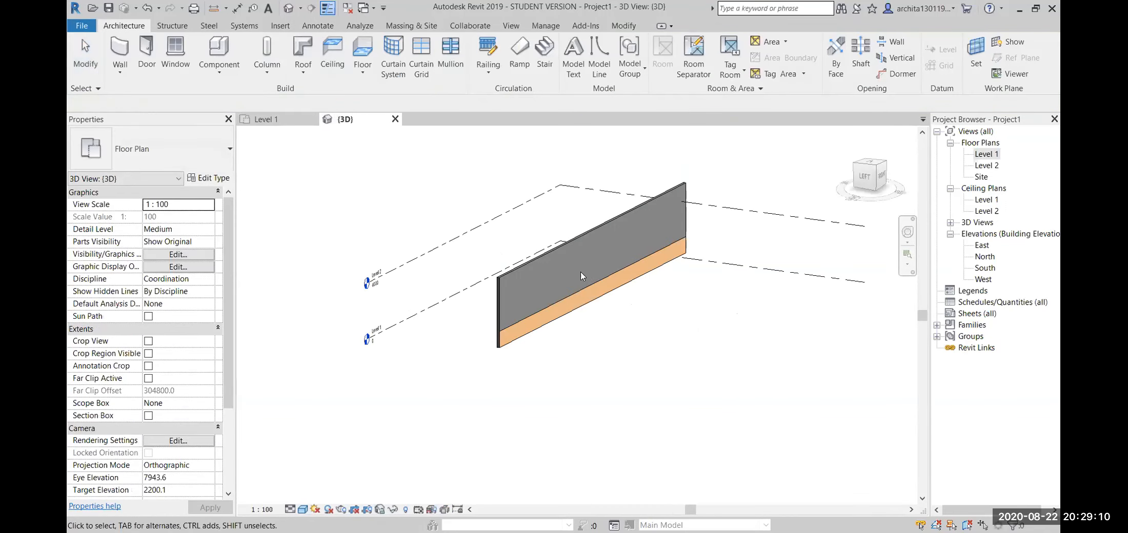
{"action": "middle_click_drag", "start_coordinate": [581, 276], "coordinate": [629, 255], "text": "shift"}
{"action": "left_click", "coordinate": [630, 256]}
{"action": "mouse_move", "coordinate": [299, 300]}
{"action": "middle_mouse_down", "text": "shift"}
{"action": "mouse_move", "coordinate": [346, 319]}
{"action": "mouse_move", "coordinate": [302, 314]}
{"action": "middle_mouse_up", "text": "shift"}
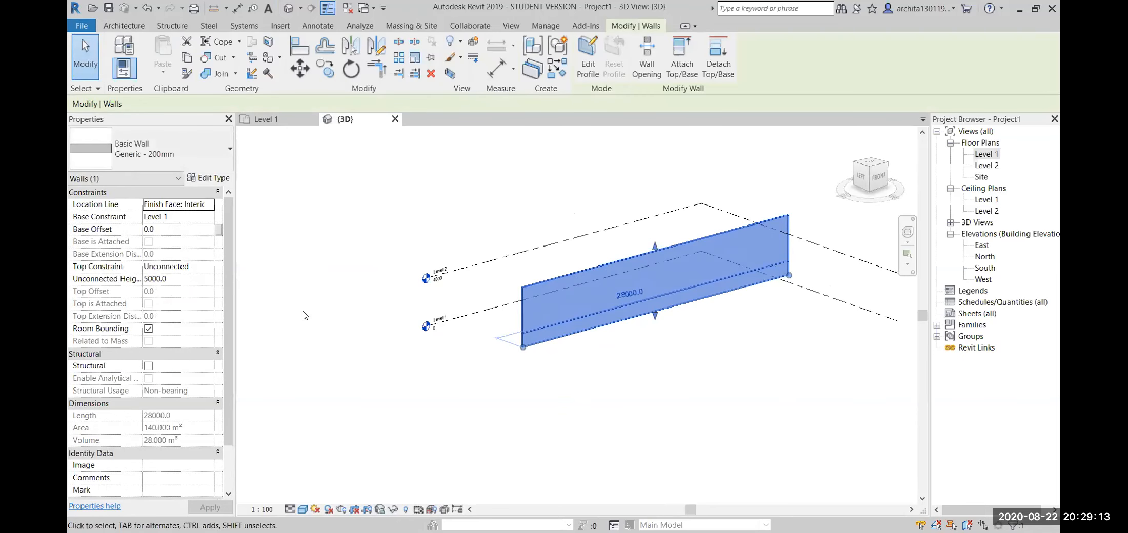
- Examine the new wall's upper and lower material regions from the front in the 3D view
{"action": "left_click", "coordinate": [719, 481]}
{"action": "left_click", "coordinate": [695, 250]}
{"action": "mouse_move", "coordinate": [695, 282]}
{"action": "middle_mouse_down", "text": "shift"}
{"action": "mouse_move", "coordinate": [443, 373]}
{"action": "mouse_move", "coordinate": [675, 312]}
{"action": "mouse_move", "coordinate": [674, 284]}
{"action": "middle_mouse_up", "text": "shift"}
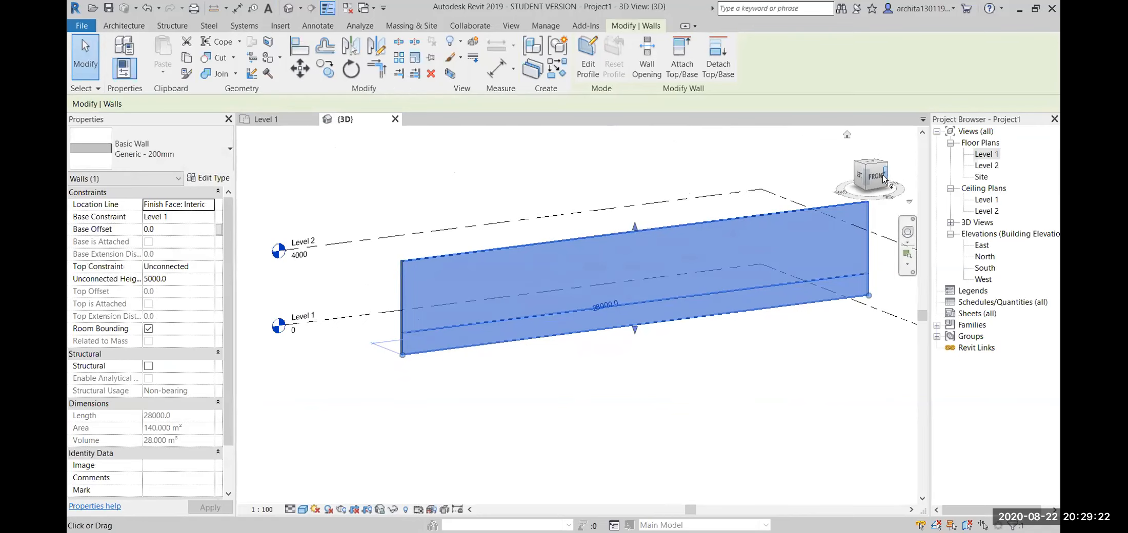
{"action": "left_click", "coordinate": [865, 176]}
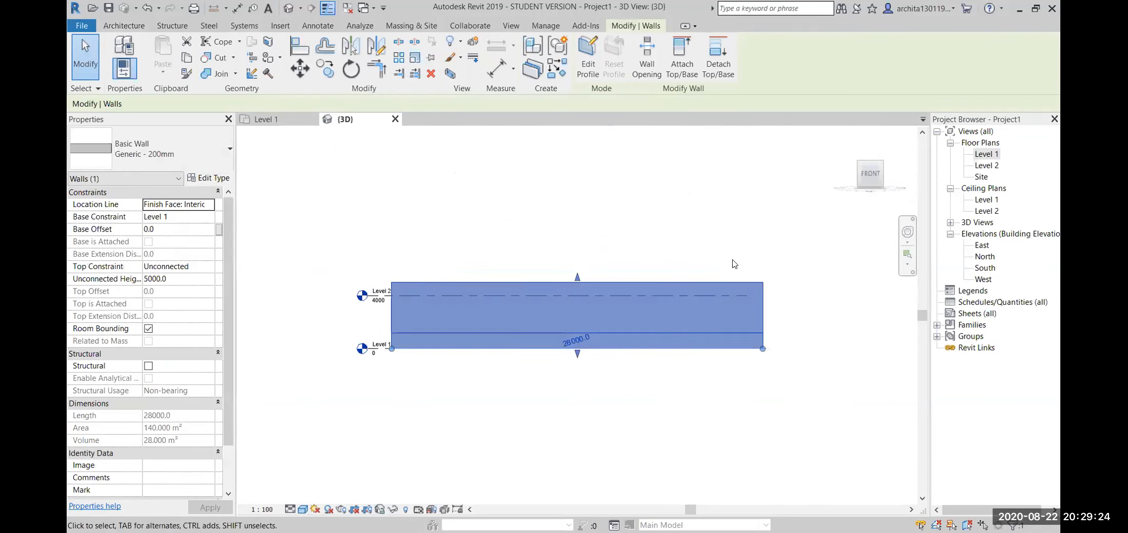
{"action": "key", "text": "Escape"}
{"action": "left_click", "coordinate": [453, 272]}
{"action": "left_click", "coordinate": [540, 210]}
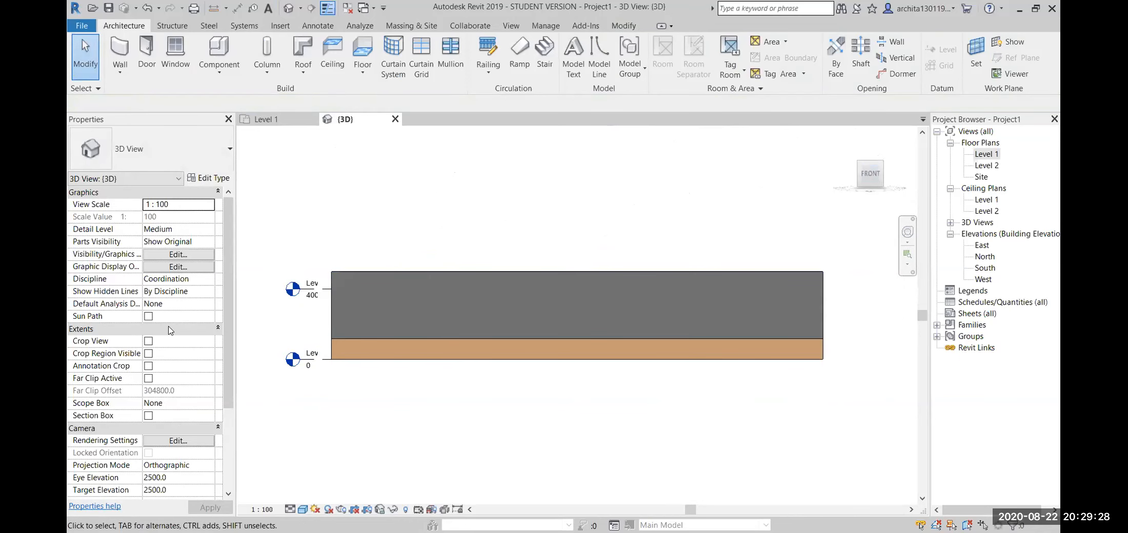
{"action": "middle_click_drag", "start_coordinate": [649, 281], "coordinate": [603, 289]}
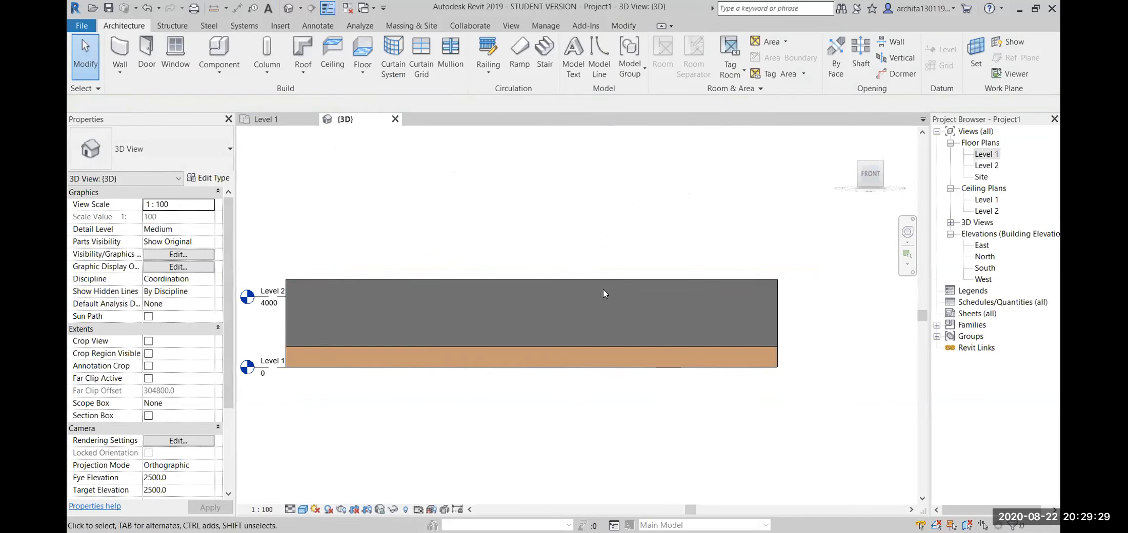
- Edit the wall's profile by replacing its top edge with an upward arc of about 20700 mm radius, and finish the sketch
{"action": "left_click", "coordinate": [644, 280]}
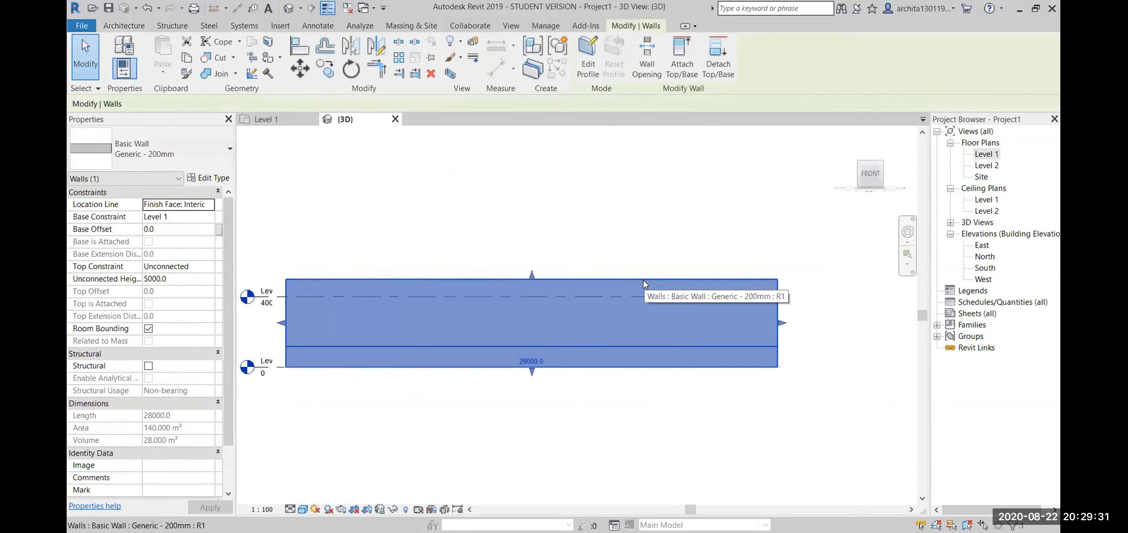
{"action": "left_click", "coordinate": [588, 50]}
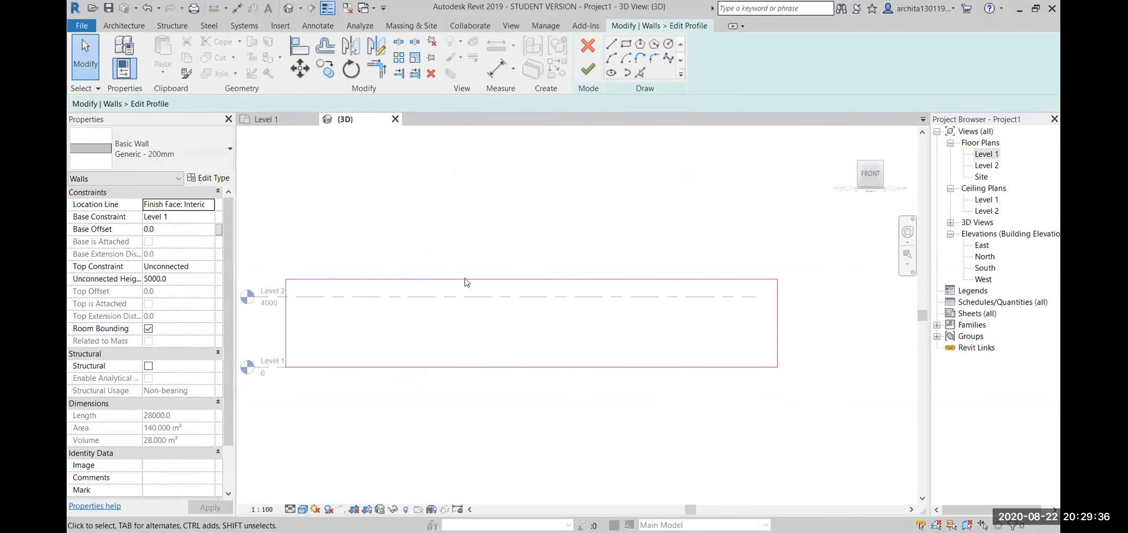
{"action": "left_click", "coordinate": [569, 280]}
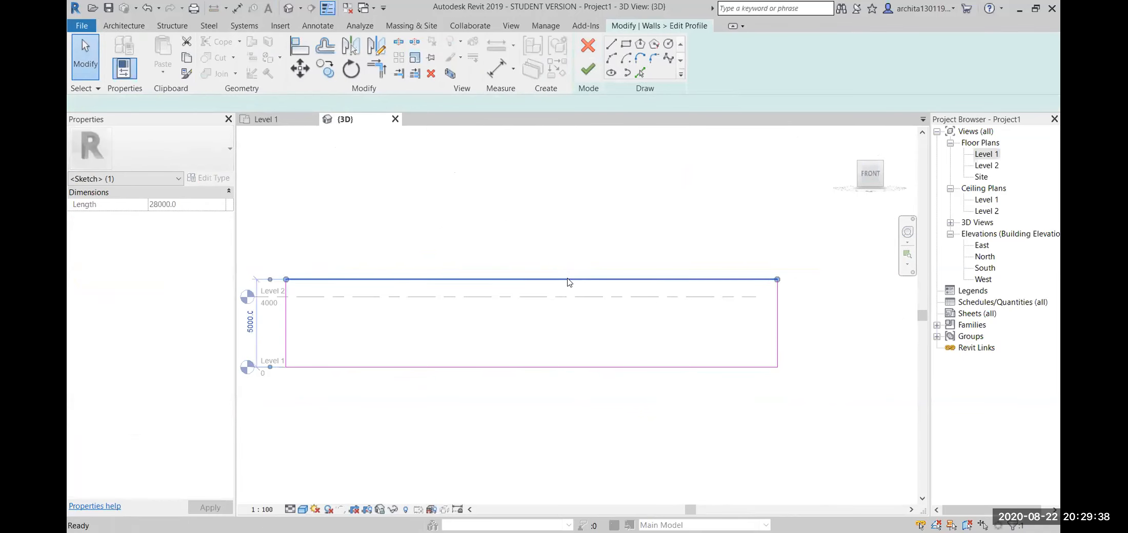
{"action": "key", "text": "Delete"}
{"action": "left_click", "coordinate": [612, 58]}
{"action": "left_click", "coordinate": [287, 279]}
{"action": "left_click", "coordinate": [777, 279]}
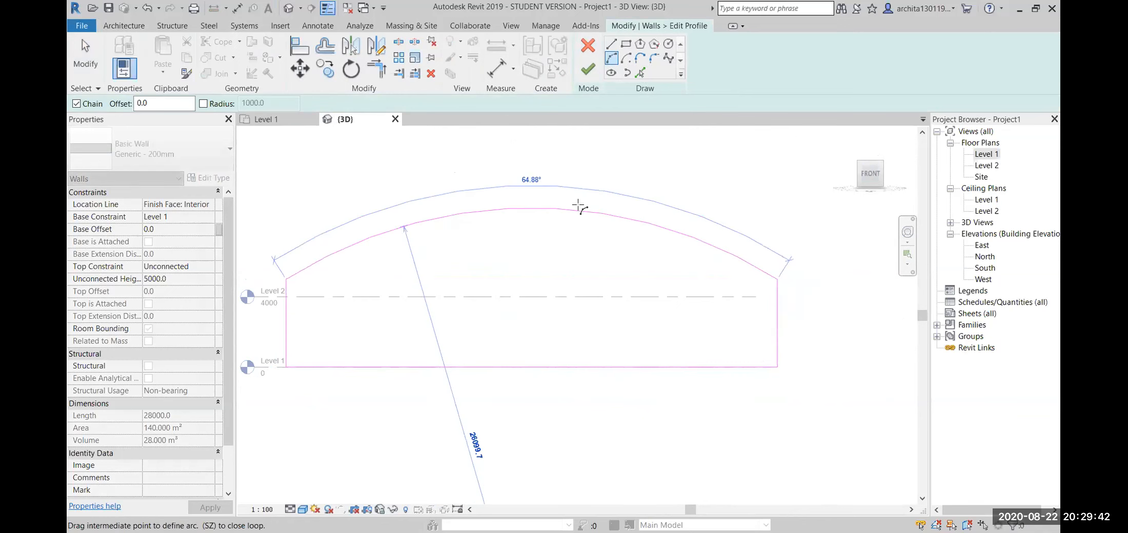
{"action": "left_click", "coordinate": [573, 187]}
{"action": "left_click", "coordinate": [588, 69]}
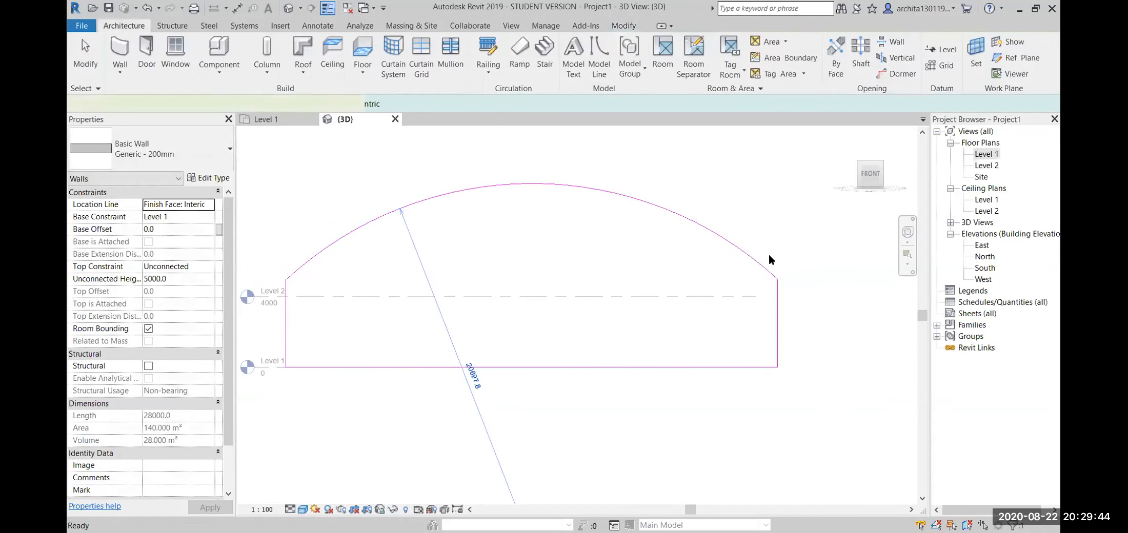
{"action": "left_click", "coordinate": [809, 292]}
- Reset the arched wall's profile to its original rectangular shape
{"action": "middle_click_drag", "start_coordinate": [830, 303], "coordinate": [566, 347], "text": "shift"}
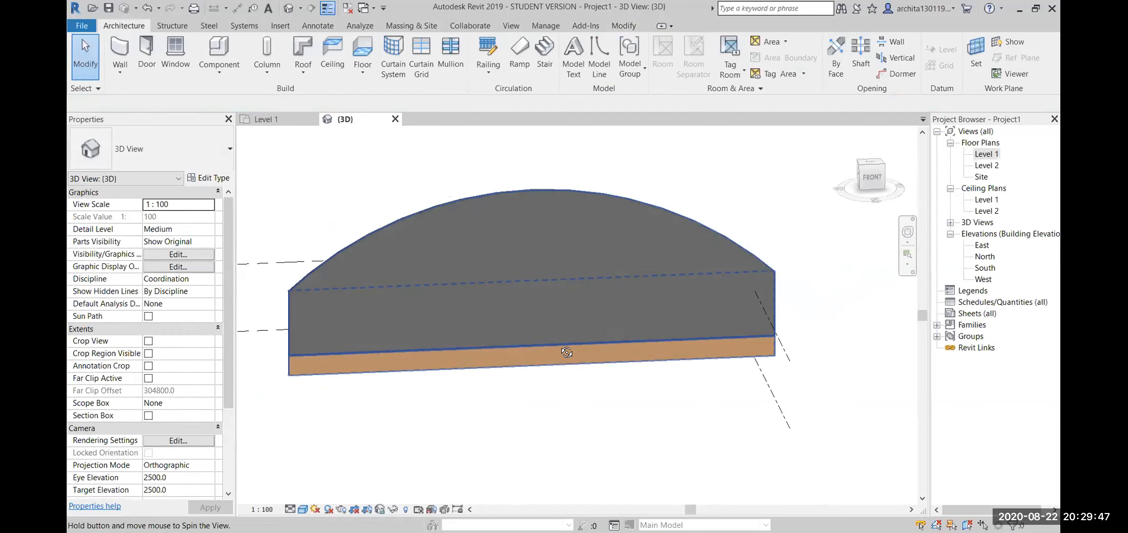
{"action": "left_click", "coordinate": [868, 178]}
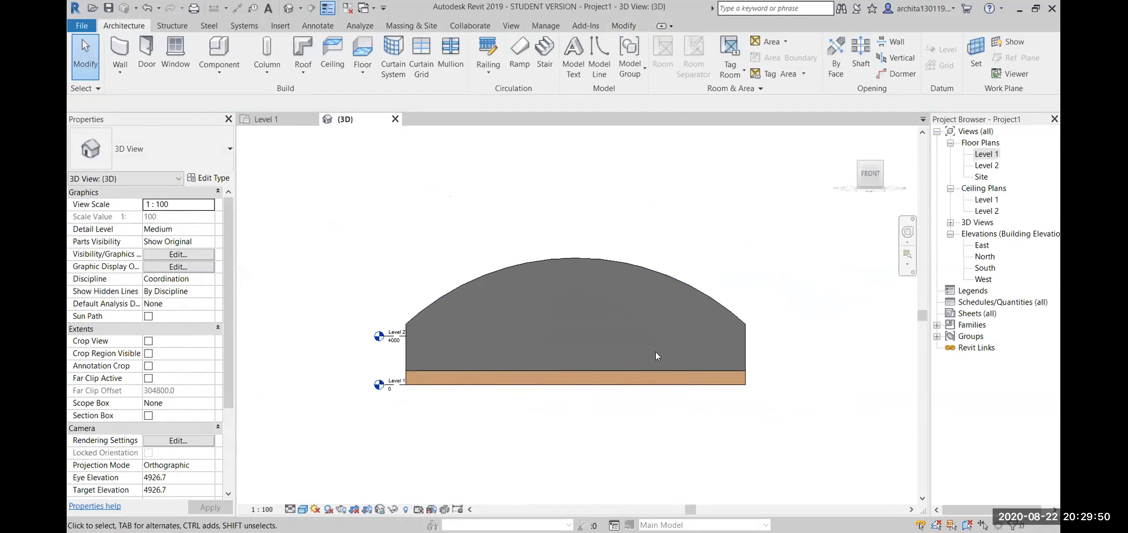
{"action": "scroll", "coordinate": [656, 352], "scroll_direction": "up", "scroll_amount": 2}
{"action": "middle_click_drag", "start_coordinate": [529, 453], "coordinate": [568, 448]}
{"action": "scroll", "coordinate": [567, 443], "scroll_direction": "up", "scroll_amount": 1}
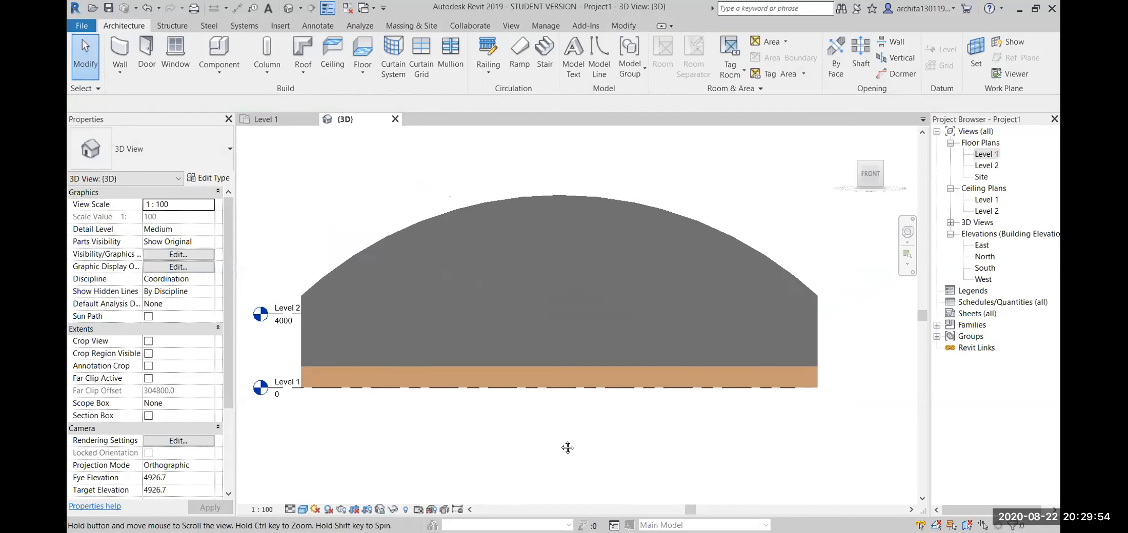
{"action": "left_click", "coordinate": [603, 205]}
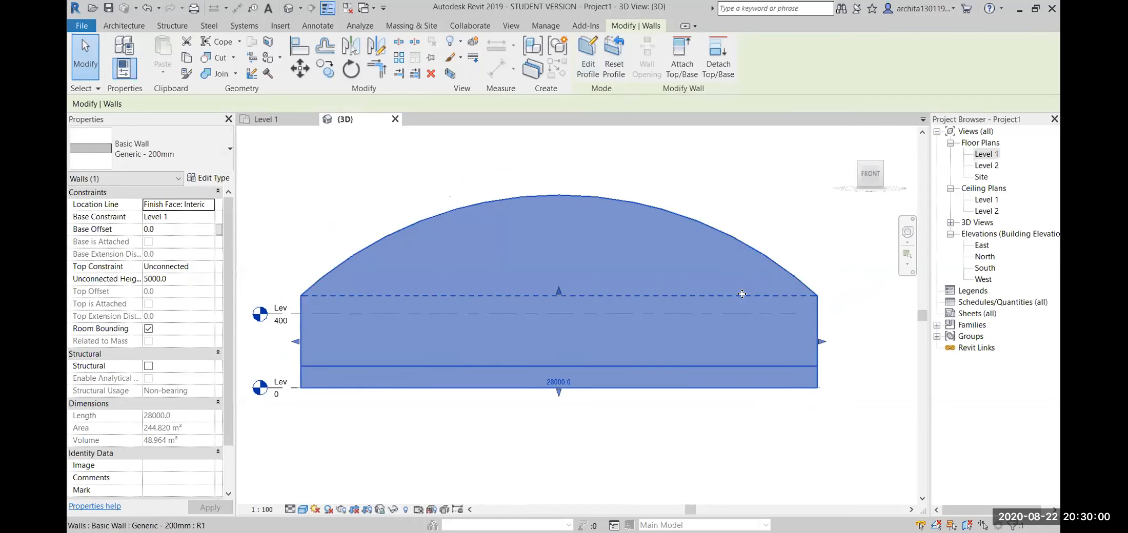
{"action": "left_click", "coordinate": [615, 59]}
{"action": "left_click", "coordinate": [762, 257]}
- Edit the wall's profile to cut a rectangular opening near its left end, just above the Cherry region, and finish the sketch
{"action": "left_click", "coordinate": [732, 296]}
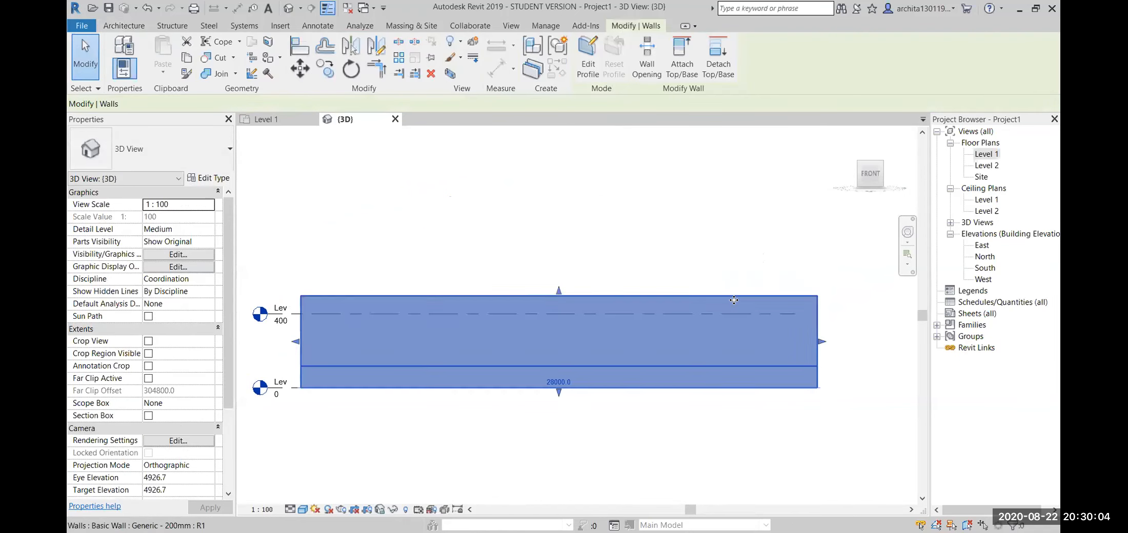
{"action": "left_click", "coordinate": [593, 52]}
{"action": "left_click", "coordinate": [453, 297]}
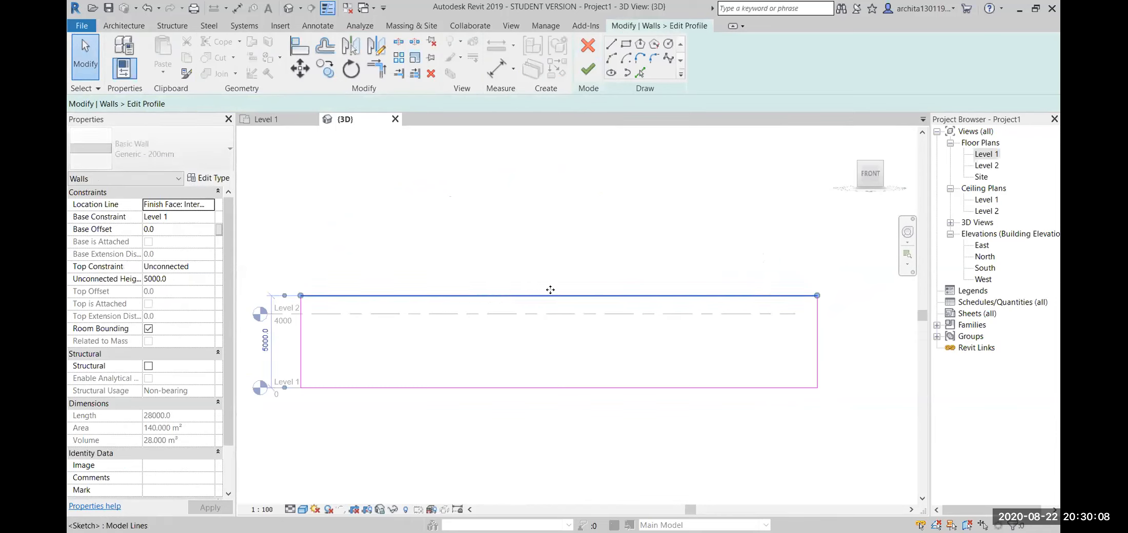
{"action": "left_click", "coordinate": [657, 337]}
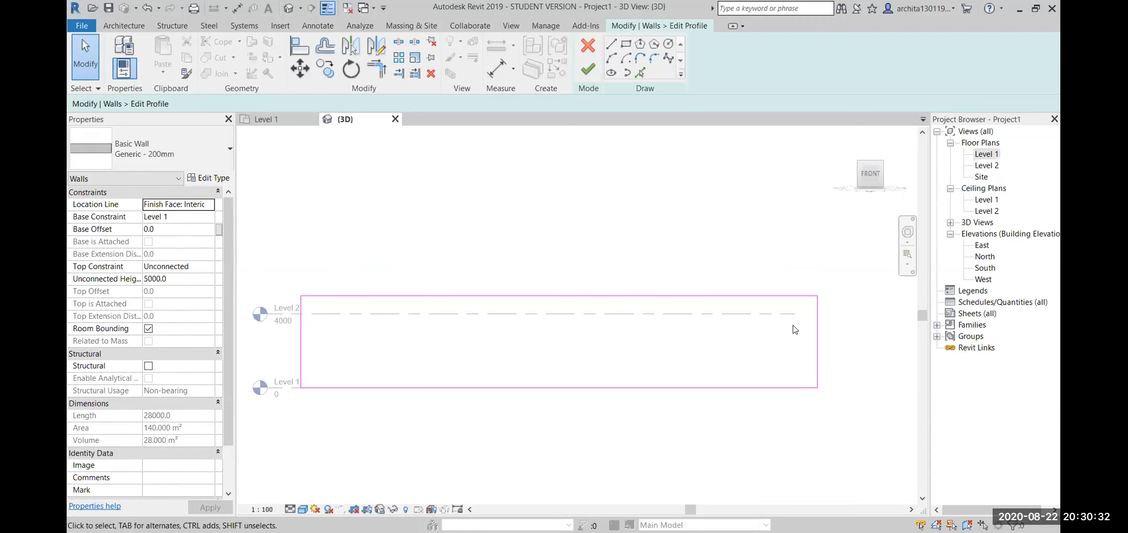
{"action": "scroll", "coordinate": [435, 310], "scroll_direction": "up", "scroll_amount": 1}
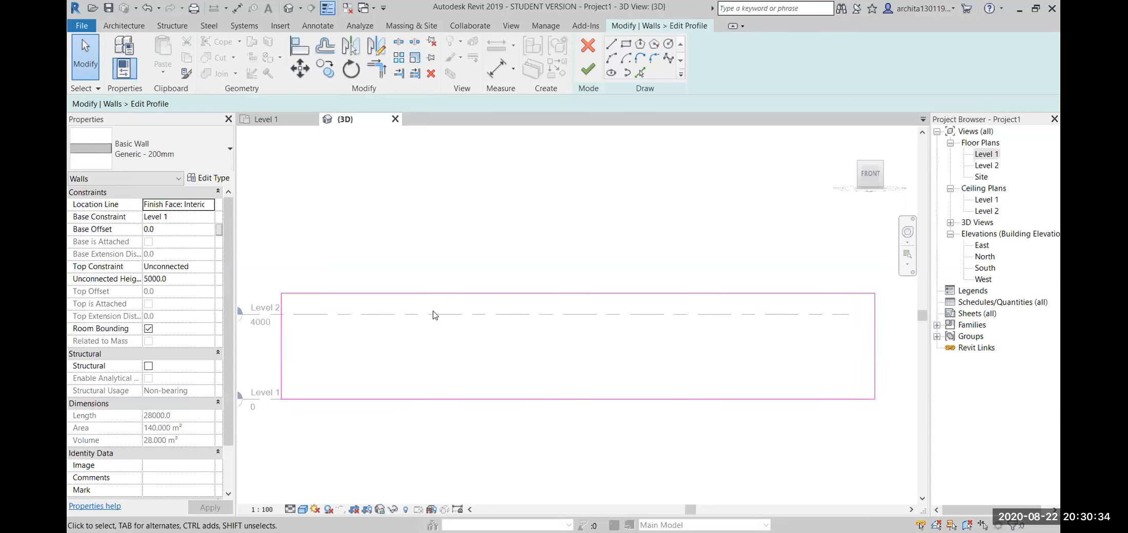
{"action": "scroll", "coordinate": [647, 354], "scroll_direction": "down", "scroll_amount": 2}
{"action": "middle_click_drag", "start_coordinate": [755, 366], "coordinate": [750, 300]}
{"action": "scroll", "coordinate": [705, 244], "scroll_direction": "up", "scroll_amount": 1}
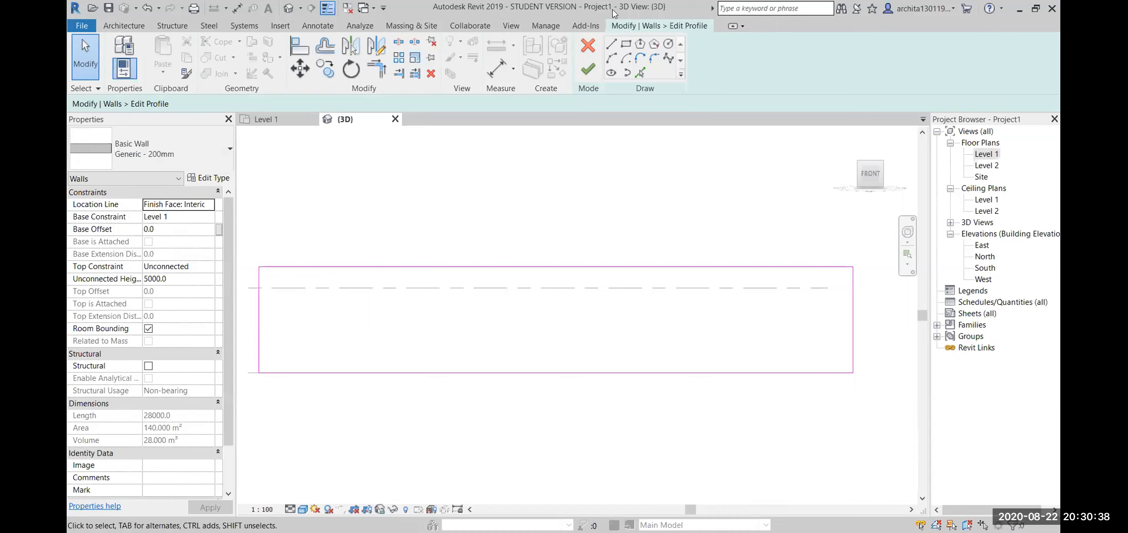
{"action": "left_click", "coordinate": [626, 44]}
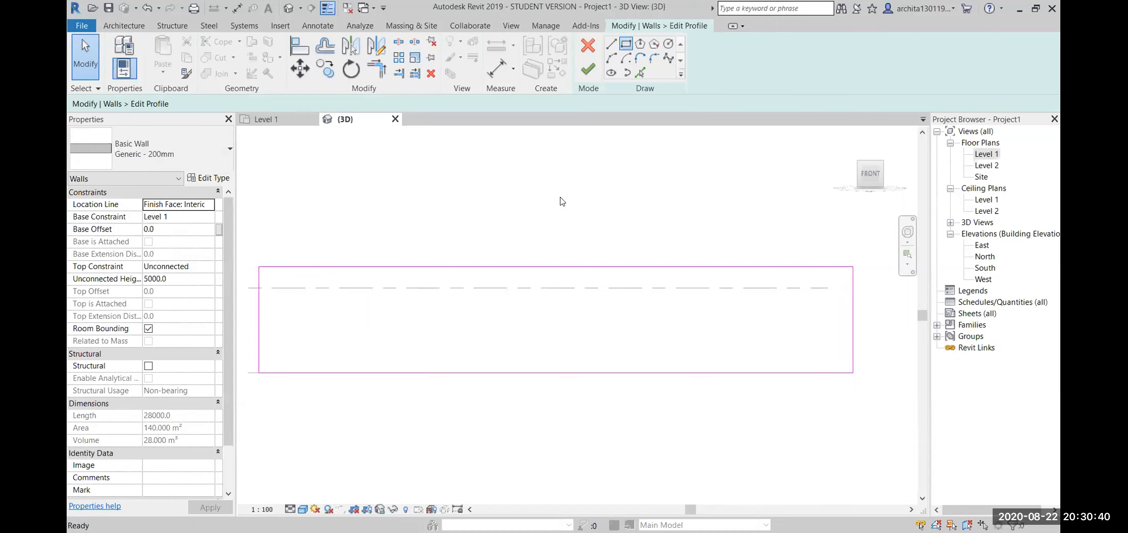
{"action": "left_click", "coordinate": [282, 298]}
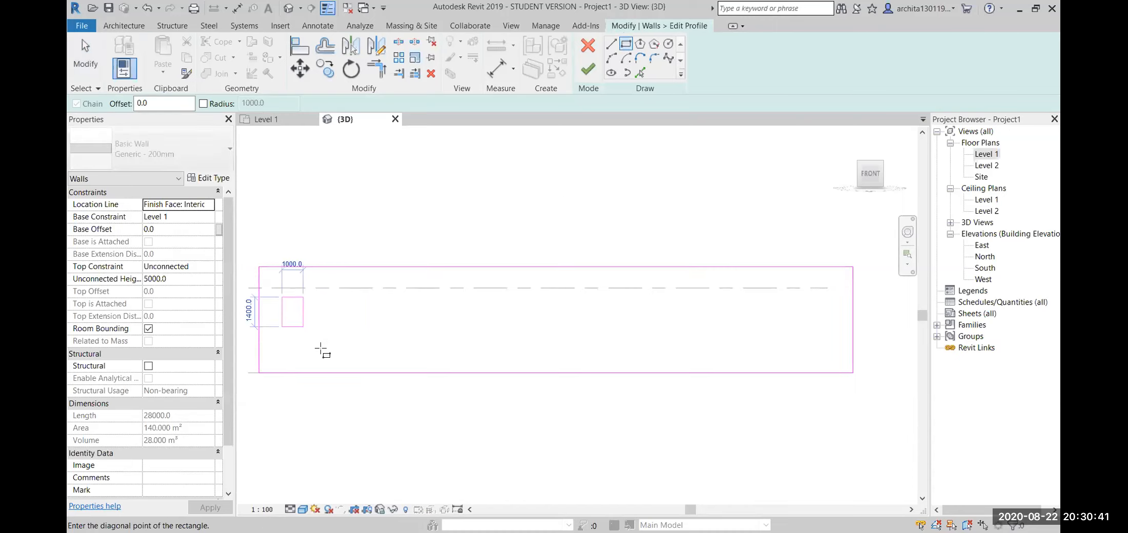
{"action": "left_click", "coordinate": [392, 345]}
{"action": "key", "text": "Escape"}
{"action": "key", "text": "Escape"}
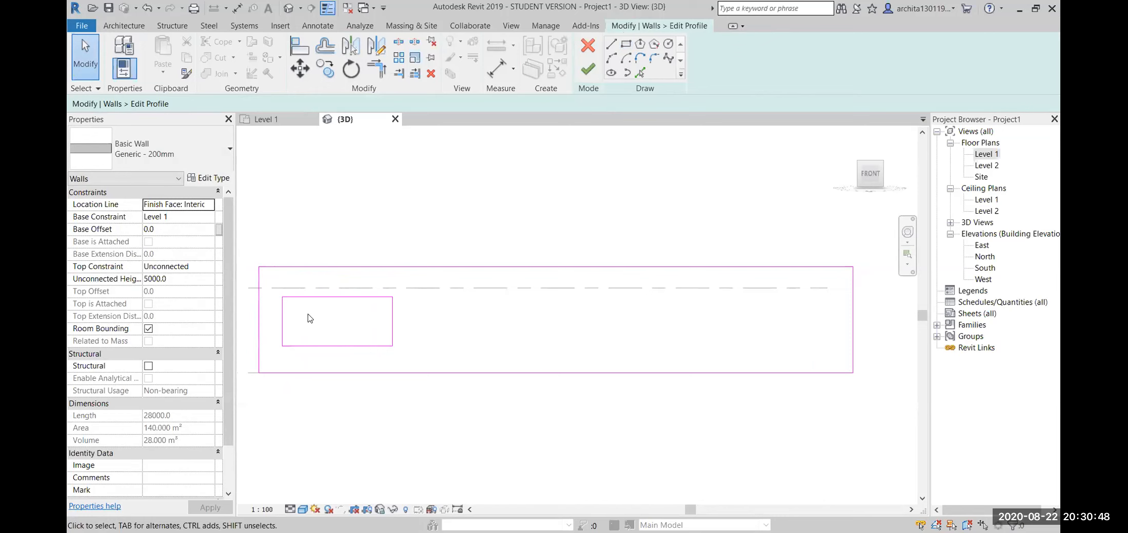
{"action": "left_click", "coordinate": [588, 70]}
{"action": "left_click", "coordinate": [559, 206]}
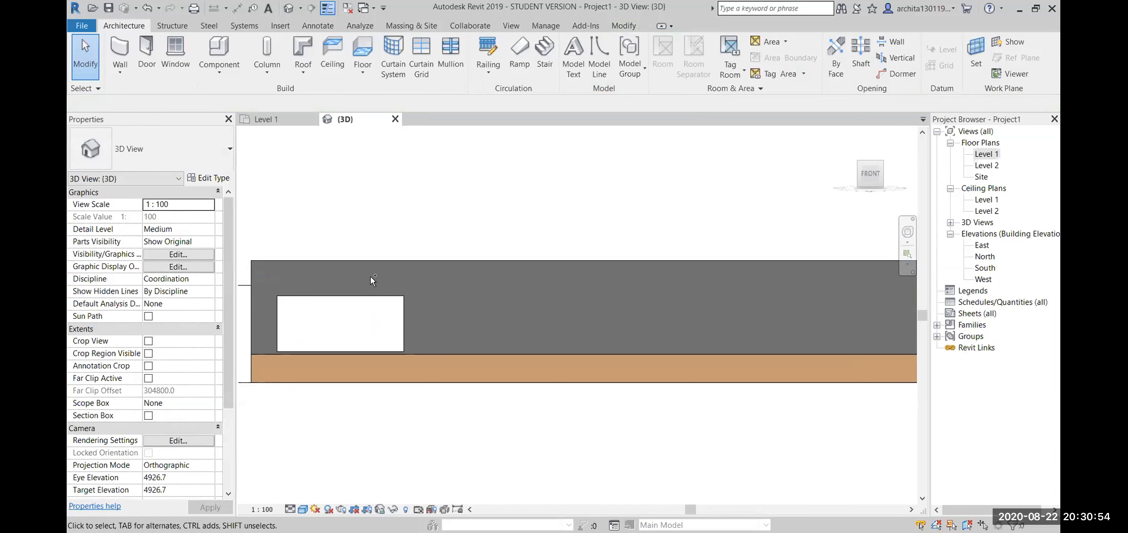
- Reopen the wall's profile and sketch a 200 by 500 mm upright rectangle about 280 mm below the top edge, near the right end
{"action": "double_click", "coordinate": [371, 276]}
{"action": "scroll", "coordinate": [673, 354], "scroll_direction": "down", "scroll_amount": 2}
{"action": "scroll", "coordinate": [829, 355], "scroll_direction": "up", "scroll_amount": 3}
{"action": "scroll", "coordinate": [861, 288], "scroll_direction": "up", "scroll_amount": 5}
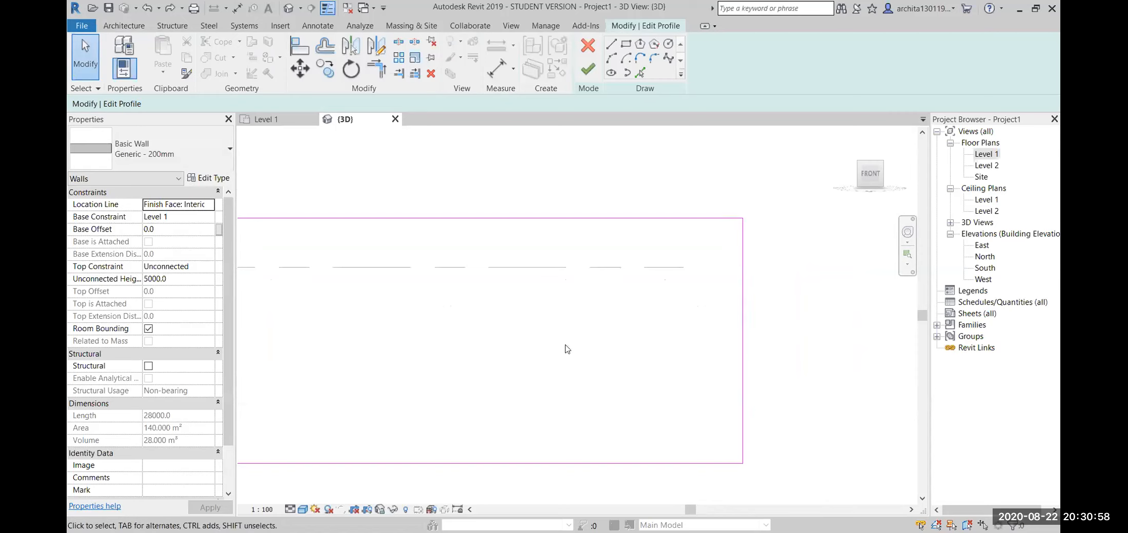
{"action": "left_click", "coordinate": [625, 45]}
{"action": "scroll", "coordinate": [649, 243], "scroll_direction": "up", "scroll_amount": 1}
{"action": "left_click", "coordinate": [626, 229]}
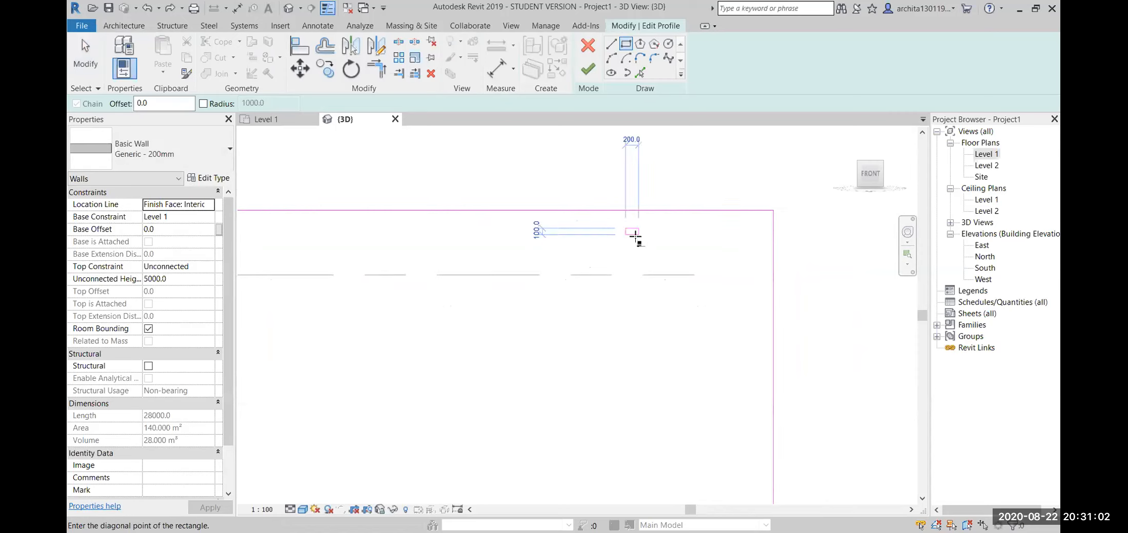
{"action": "left_click", "coordinate": [639, 261]}
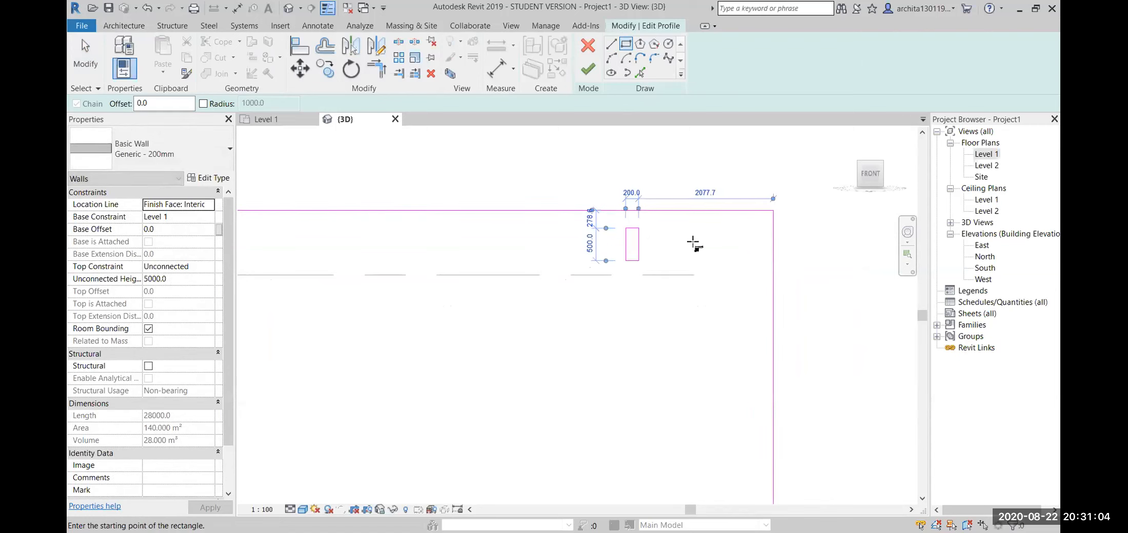
{"action": "key", "text": "Escape"}
{"action": "key", "text": "Escape"}
- Make six copies of the small rectangle toward the wall's right end with the Multiple option, spaced 300 mm apart
{"action": "left_click_drag", "start_coordinate": [612, 218], "coordinate": [665, 299]}
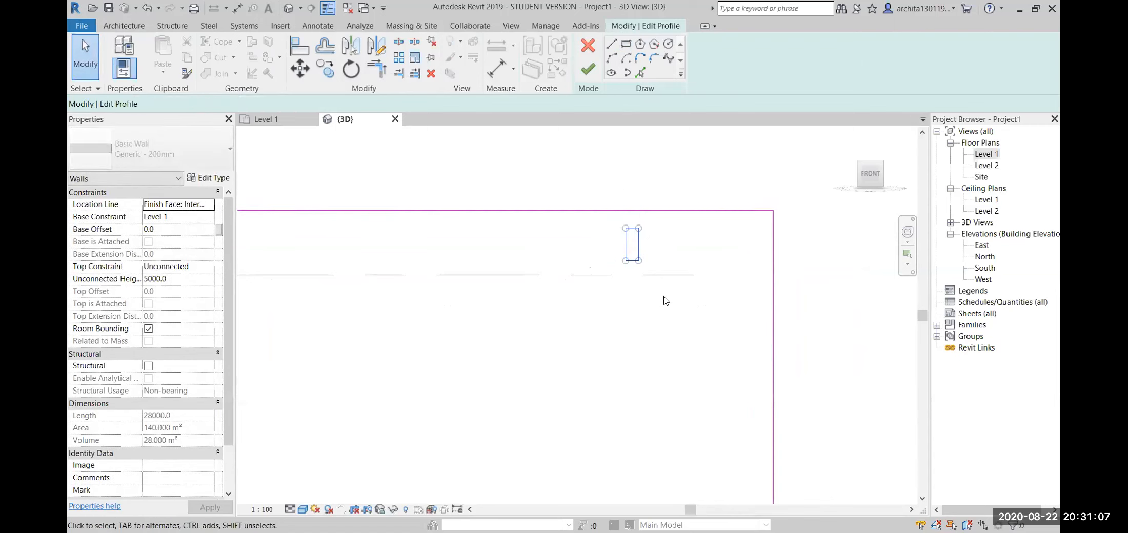
{"action": "left_click", "coordinate": [326, 69]}
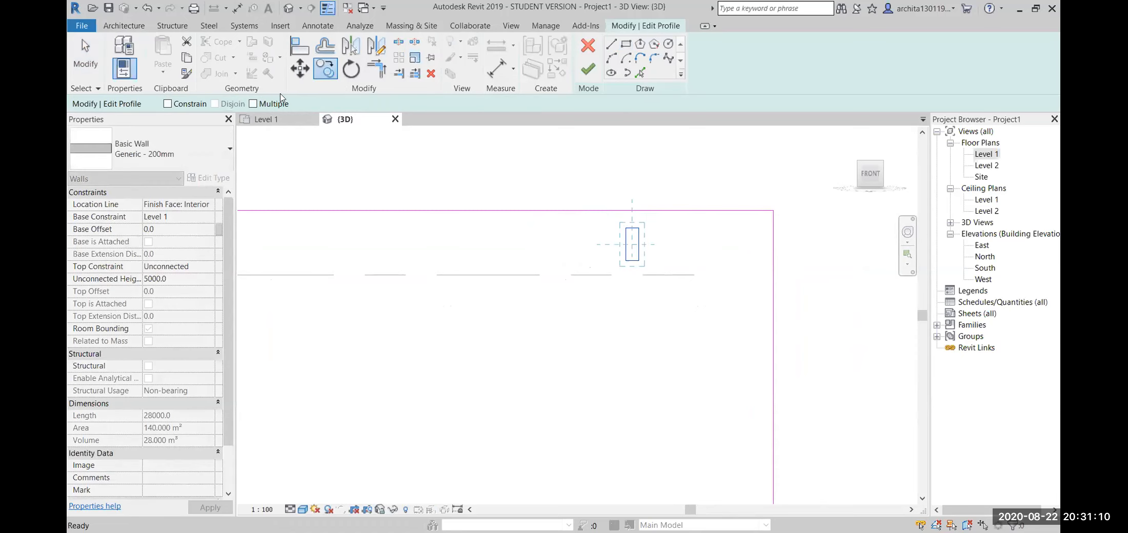
{"action": "scroll", "coordinate": [682, 253], "scroll_direction": "up", "scroll_amount": 2}
{"action": "left_click", "coordinate": [576, 268]}
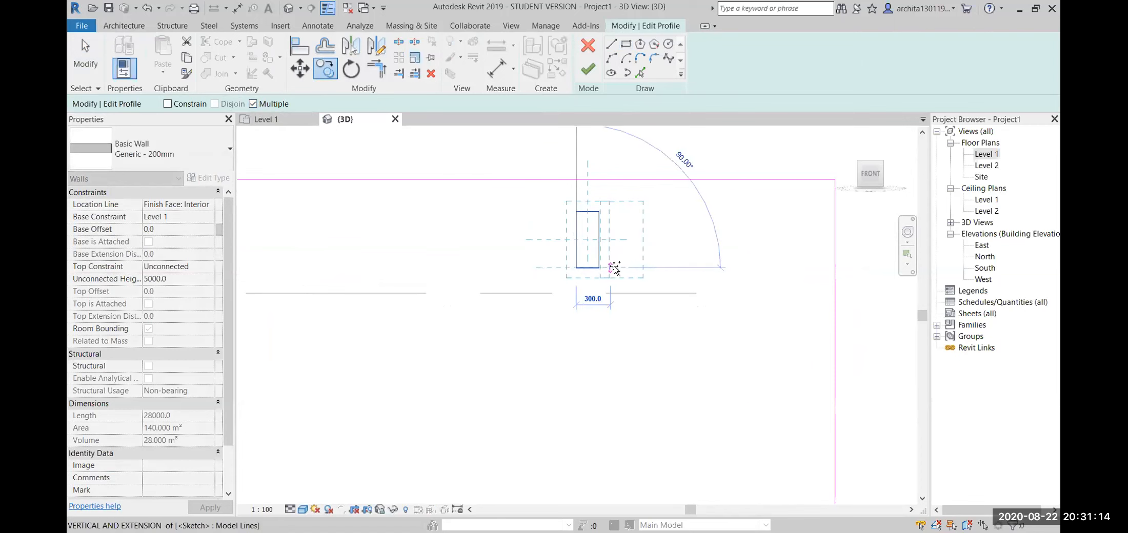
{"action": "left_click", "coordinate": [610, 268]}
{"action": "left_click", "coordinate": [645, 267]}
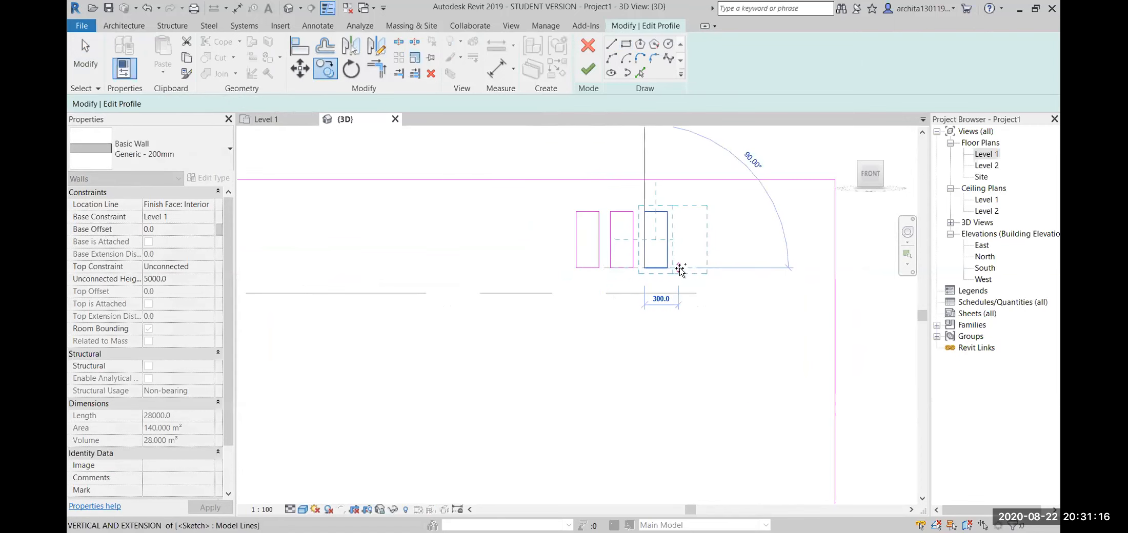
{"action": "left_click", "coordinate": [679, 268]}
{"action": "left_click", "coordinate": [713, 268]}
{"action": "left_click", "coordinate": [746, 267]}
{"action": "left_click", "coordinate": [769, 271]}
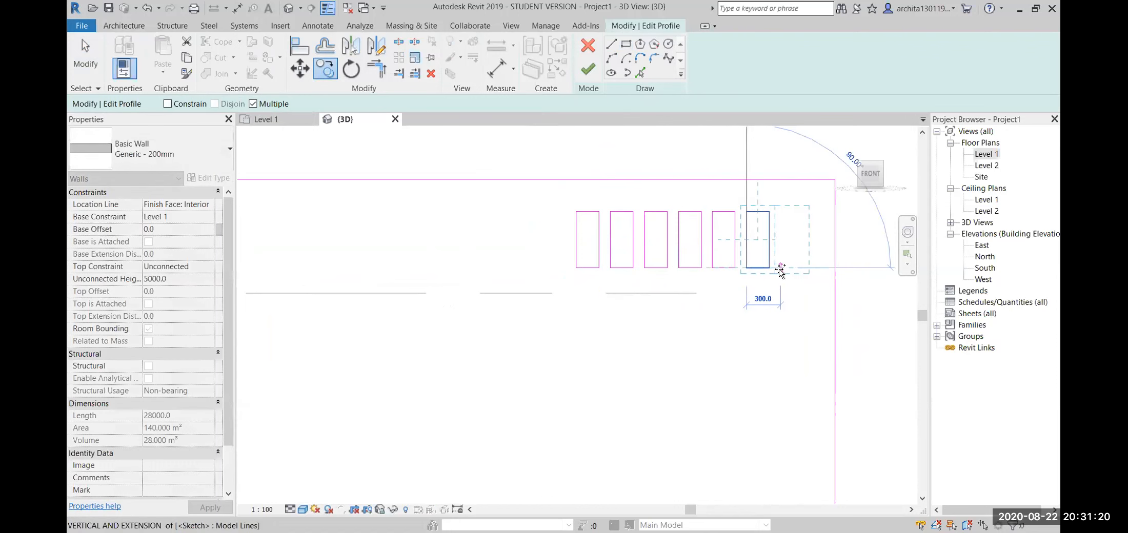
{"action": "left_click", "coordinate": [768, 320]}
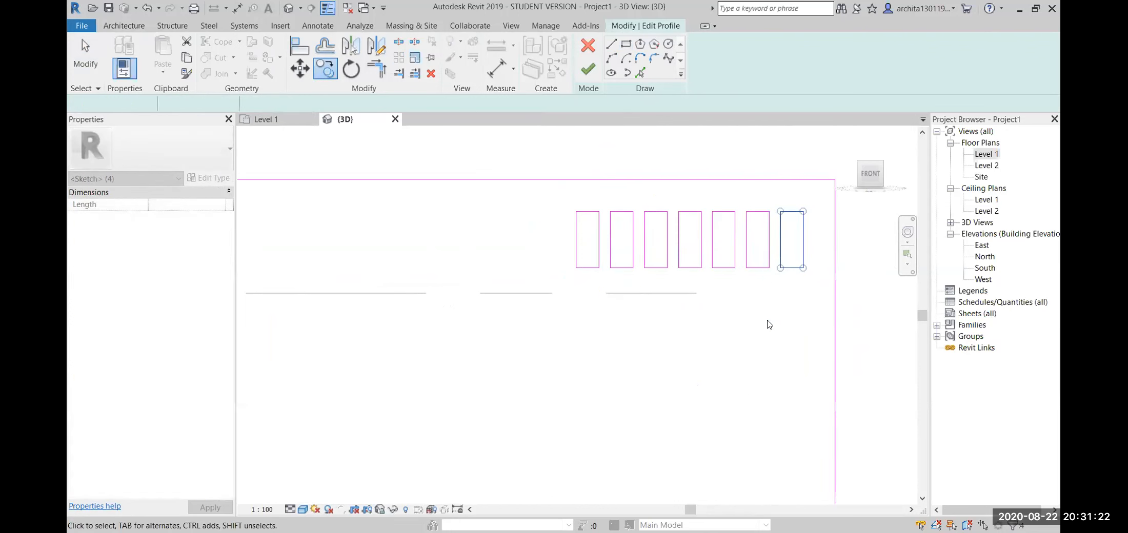
{"action": "key", "text": "Escape"}
- Copy the row of seven rectangles straight down to form a second row beneath it
{"action": "mouse_move", "coordinate": [555, 188]}
{"action": "left_mouse_down"}
{"action": "mouse_move", "coordinate": [662, 251]}
{"action": "mouse_move", "coordinate": [806, 292]}
{"action": "left_mouse_up"}
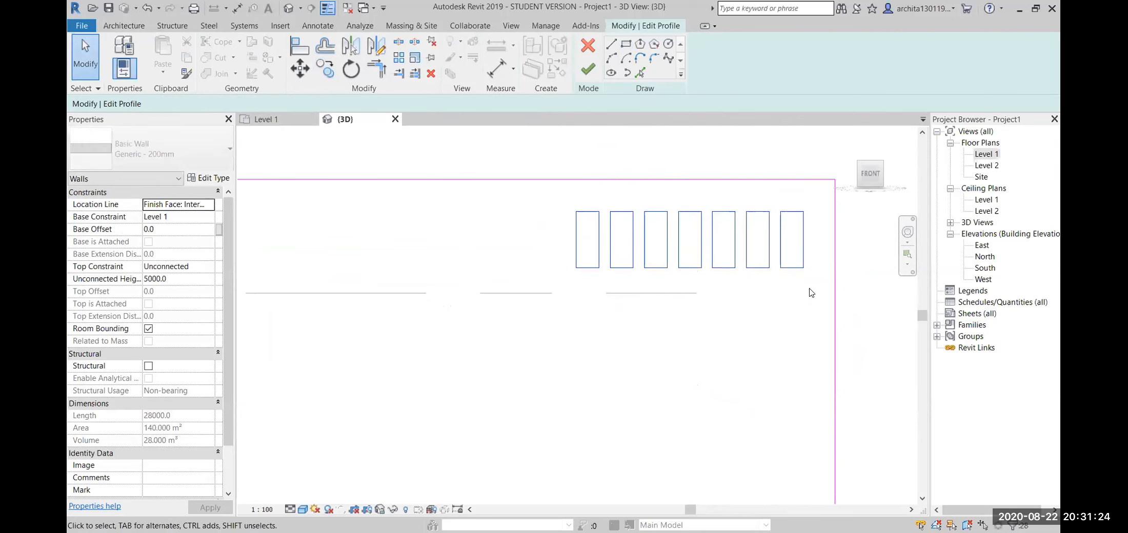
{"action": "left_click", "coordinate": [325, 68]}
{"action": "left_click", "coordinate": [590, 221]}
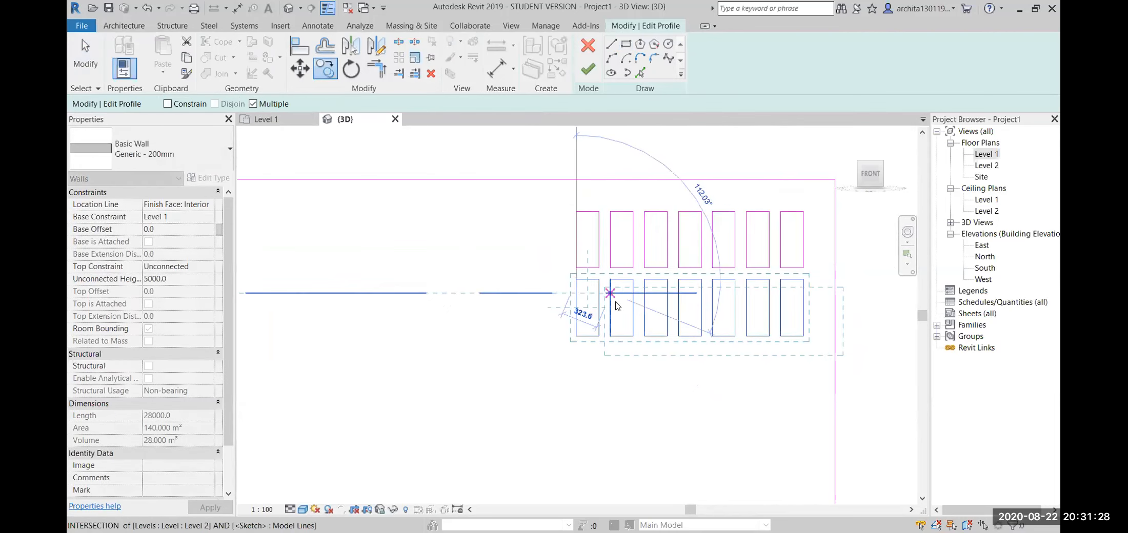
{"action": "left_click", "coordinate": [578, 279]}
{"action": "key", "text": "Escape"}
- Copy the second row of rectangles straight down six times, 600 mm apart, to fill the wall's height
{"action": "middle_click_drag", "start_coordinate": [697, 380], "coordinate": [664, 330]}
{"action": "left_click_drag", "start_coordinate": [511, 217], "coordinate": [794, 335]}
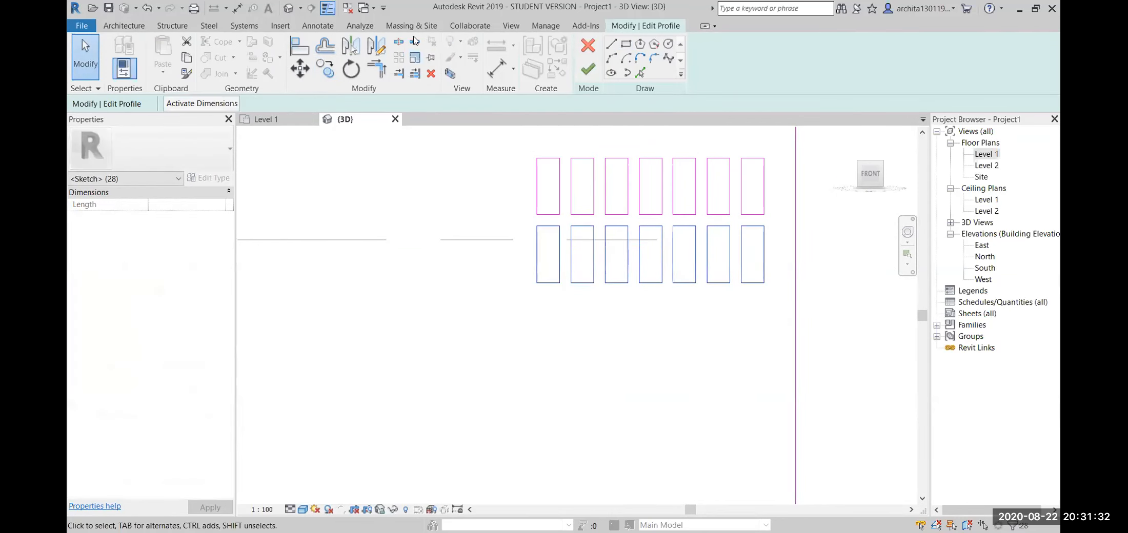
{"action": "left_click", "coordinate": [326, 68]}
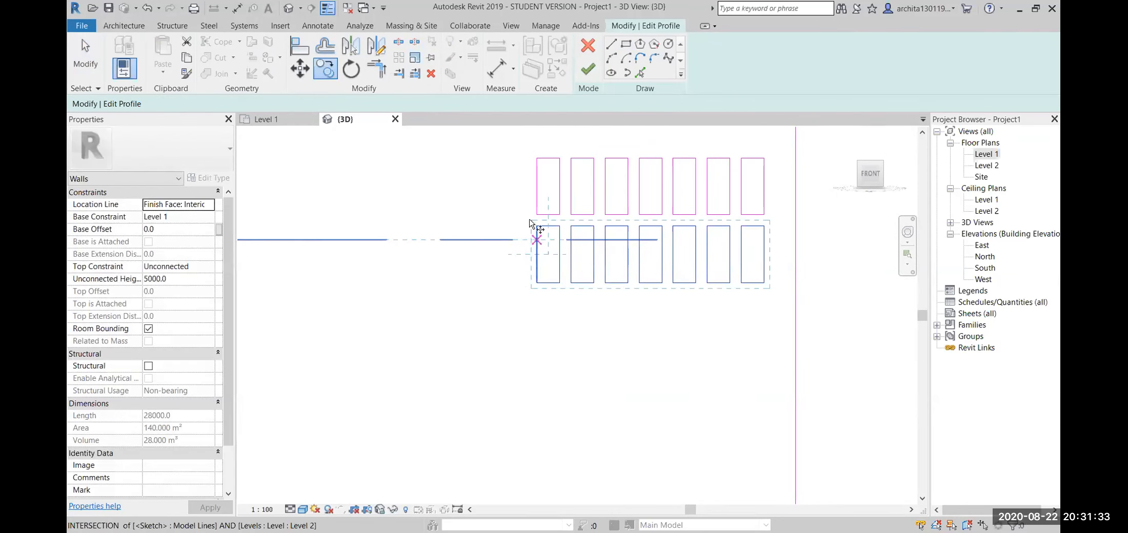
{"action": "left_click", "coordinate": [537, 283]}
{"action": "left_click", "coordinate": [538, 350]}
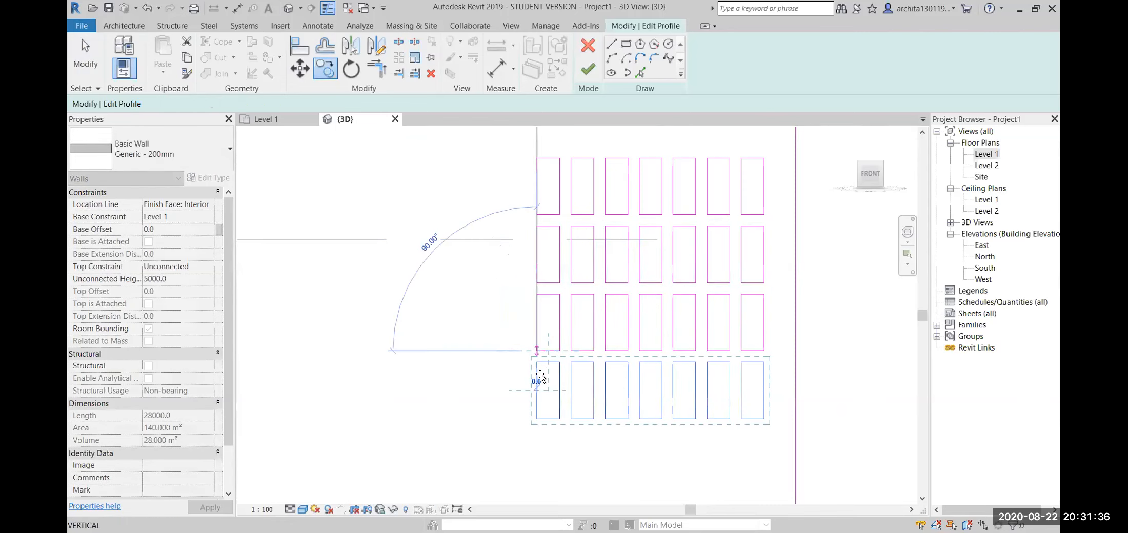
{"action": "left_click", "coordinate": [537, 419]}
{"action": "middle_click_drag", "start_coordinate": [591, 416], "coordinate": [564, 260]}
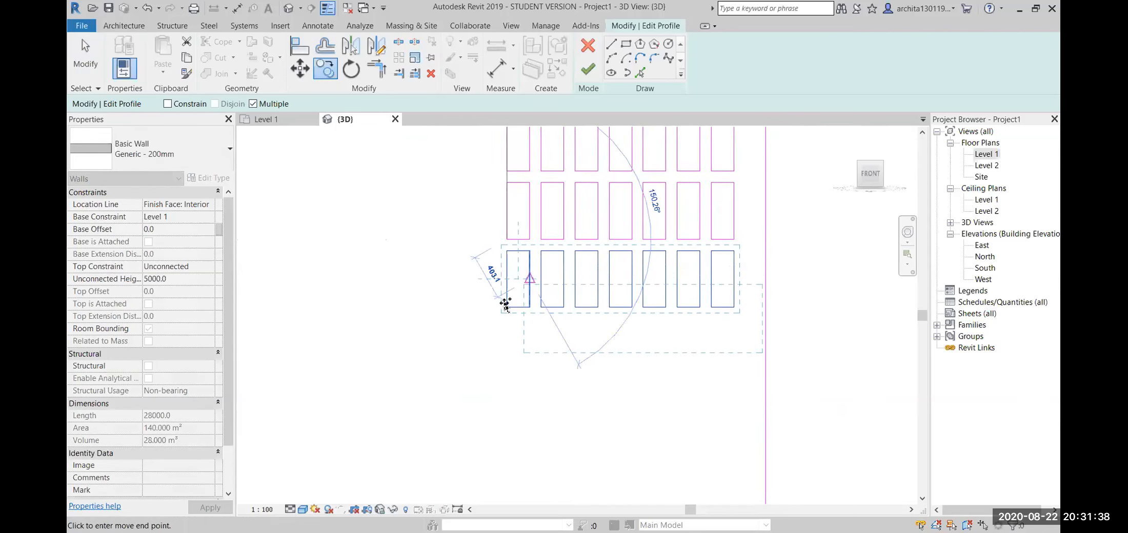
{"action": "left_click", "coordinate": [507, 308]}
{"action": "left_click", "coordinate": [508, 376]}
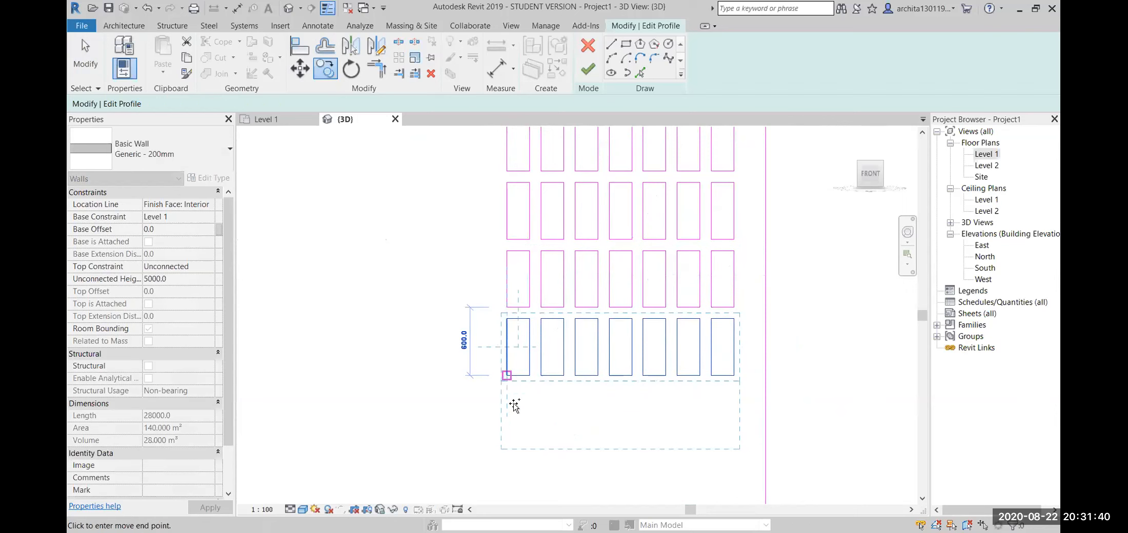
{"action": "left_click", "coordinate": [508, 443]}
{"action": "scroll", "coordinate": [556, 376], "scroll_direction": "down", "scroll_amount": 2}
{"action": "middle_click_drag", "start_coordinate": [557, 376], "coordinate": [556, 268]}
{"action": "key", "text": "Escape"}
{"action": "key", "text": "Escape"}
{"action": "scroll", "coordinate": [768, 335], "scroll_direction": "down", "scroll_amount": 2}
{"action": "middle_click_drag", "start_coordinate": [657, 394], "coordinate": [680, 433]}
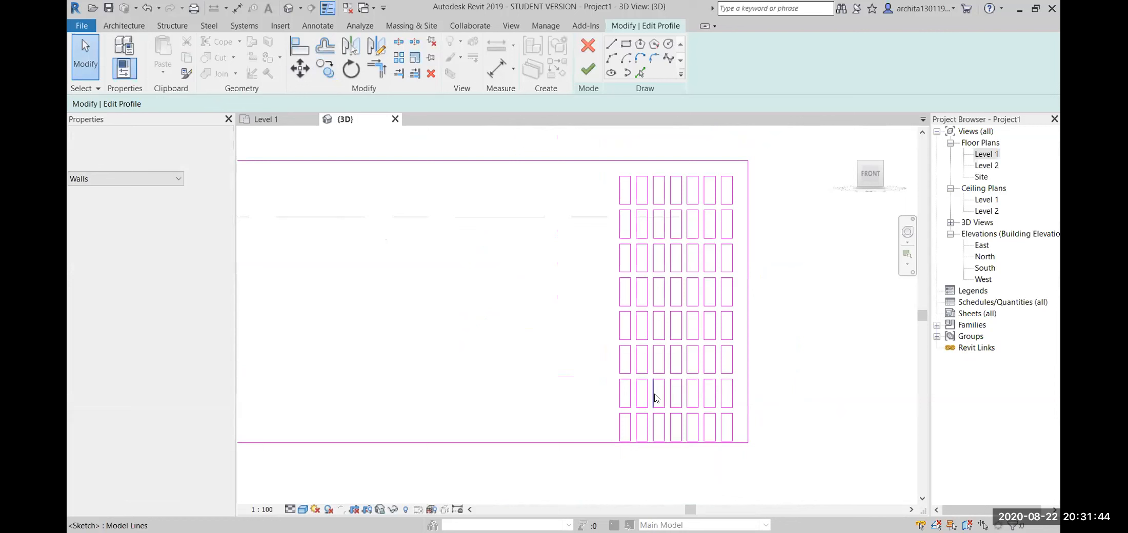
- Move the whole grid of rectangles up 100 mm, clear of the wall's bottom edge, and finish the profile sketch
{"action": "mouse_move", "coordinate": [598, 138]}
{"action": "left_mouse_down"}
{"action": "mouse_move", "coordinate": [693, 291]}
{"action": "mouse_move", "coordinate": [737, 462]}
{"action": "left_mouse_up"}
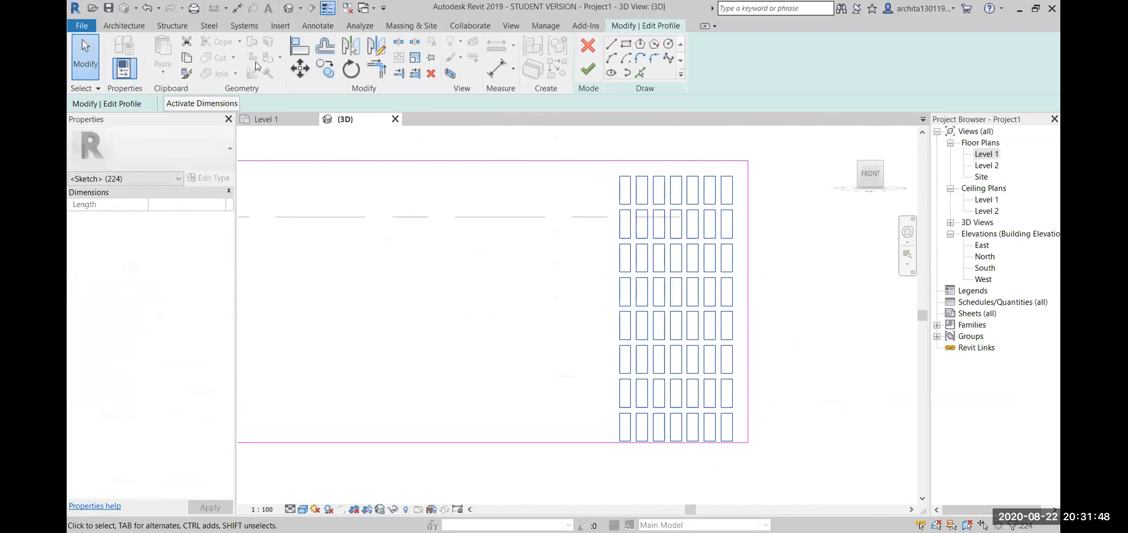
{"action": "left_click", "coordinate": [300, 68]}
{"action": "scroll", "coordinate": [624, 157], "scroll_direction": "up", "scroll_amount": 4}
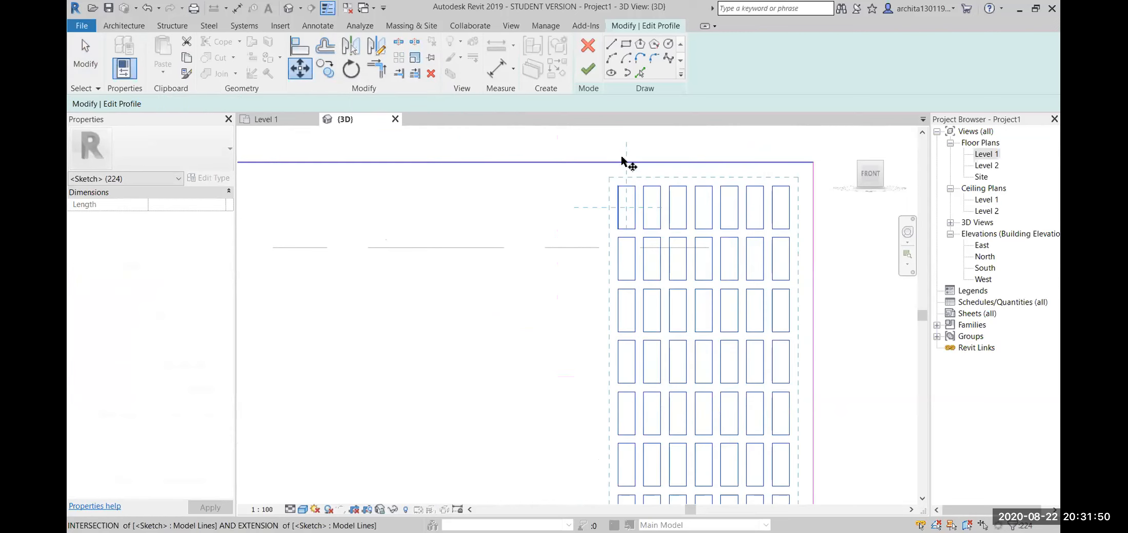
{"action": "left_click", "coordinate": [617, 190]}
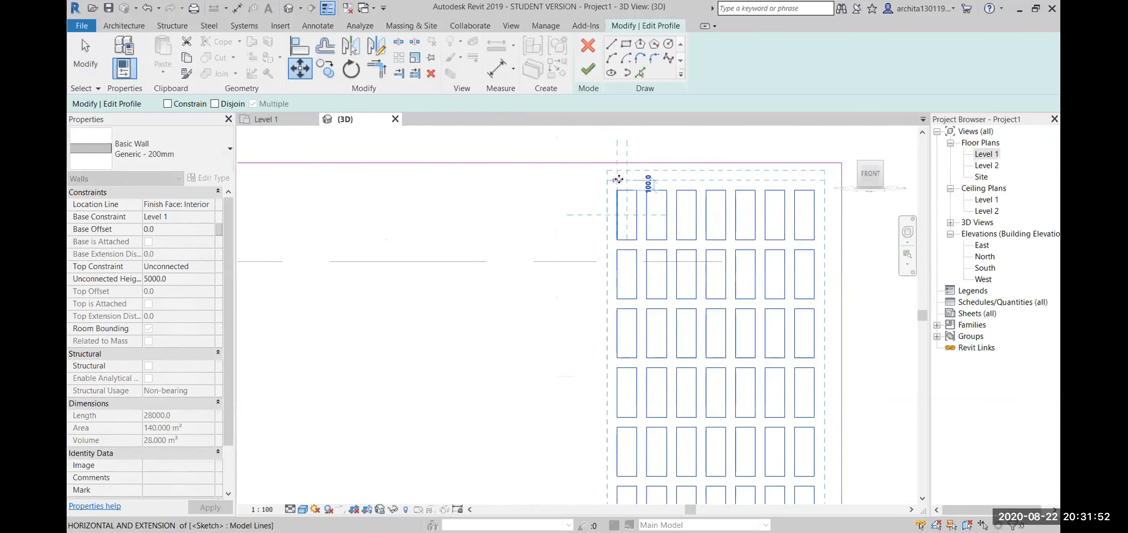
{"action": "left_click", "coordinate": [619, 181]}
{"action": "scroll", "coordinate": [564, 169], "scroll_direction": "down", "scroll_amount": 4}
{"action": "left_click", "coordinate": [766, 269]}
{"action": "mouse_move", "coordinate": [405, 249]}
{"action": "middle_mouse_down"}
{"action": "mouse_move", "coordinate": [473, 259]}
{"action": "mouse_move", "coordinate": [539, 294]}
{"action": "mouse_move", "coordinate": [455, 302]}
{"action": "middle_mouse_up"}
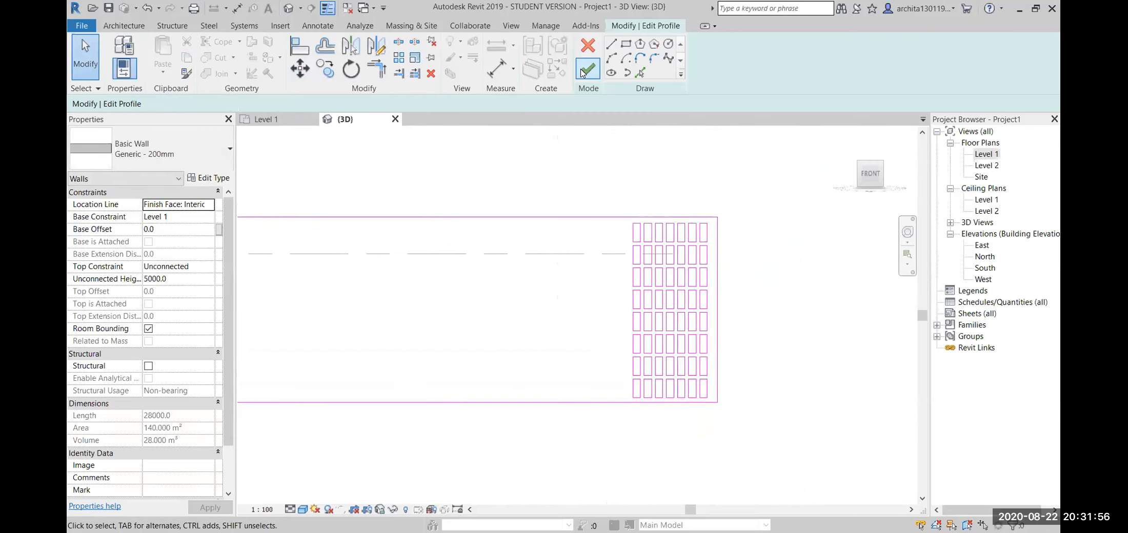
{"action": "left_click", "coordinate": [588, 68]}
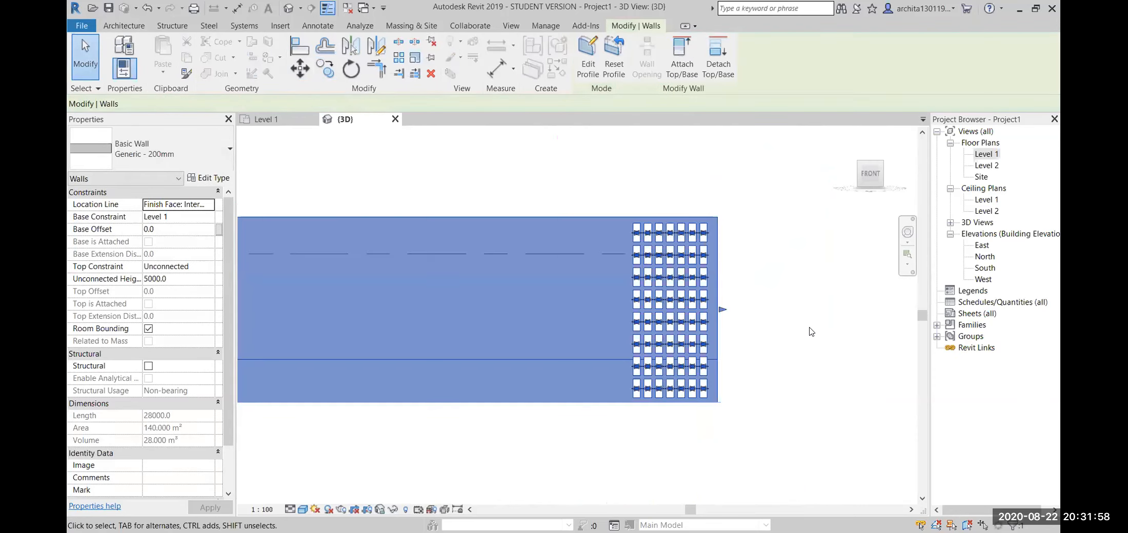
{"action": "left_click", "coordinate": [812, 330]}
- Examine the wall's grid of openings from an angled 3D view, and briefly reopen and close its profile sketch
{"action": "scroll", "coordinate": [735, 279], "scroll_direction": "down", "scroll_amount": 1}
{"action": "middle_click_drag", "start_coordinate": [733, 281], "coordinate": [703, 382], "text": "shift"}
{"action": "scroll", "coordinate": [847, 148], "scroll_direction": "up", "scroll_amount": 2}
{"action": "scroll", "coordinate": [653, 256], "scroll_direction": "down", "scroll_amount": 1}
{"action": "middle_click_drag", "start_coordinate": [652, 257], "coordinate": [718, 270], "text": "shift"}
{"action": "middle_click_drag", "start_coordinate": [574, 262], "coordinate": [715, 383]}
{"action": "scroll", "coordinate": [594, 209], "scroll_direction": "down", "scroll_amount": 1}
{"action": "middle_click_drag", "start_coordinate": [584, 223], "coordinate": [547, 260]}
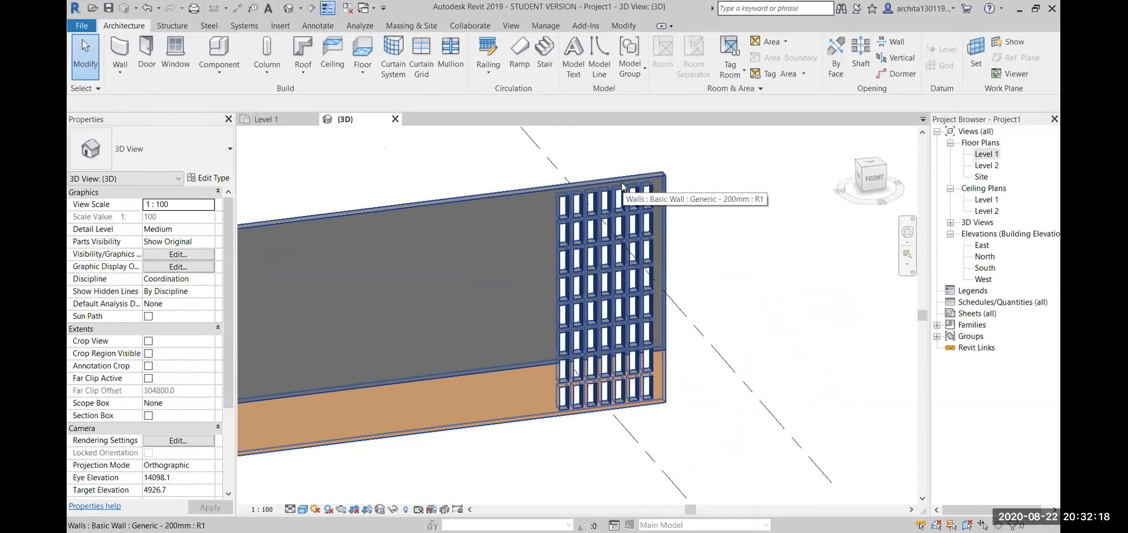
{"action": "double_click", "coordinate": [622, 184]}
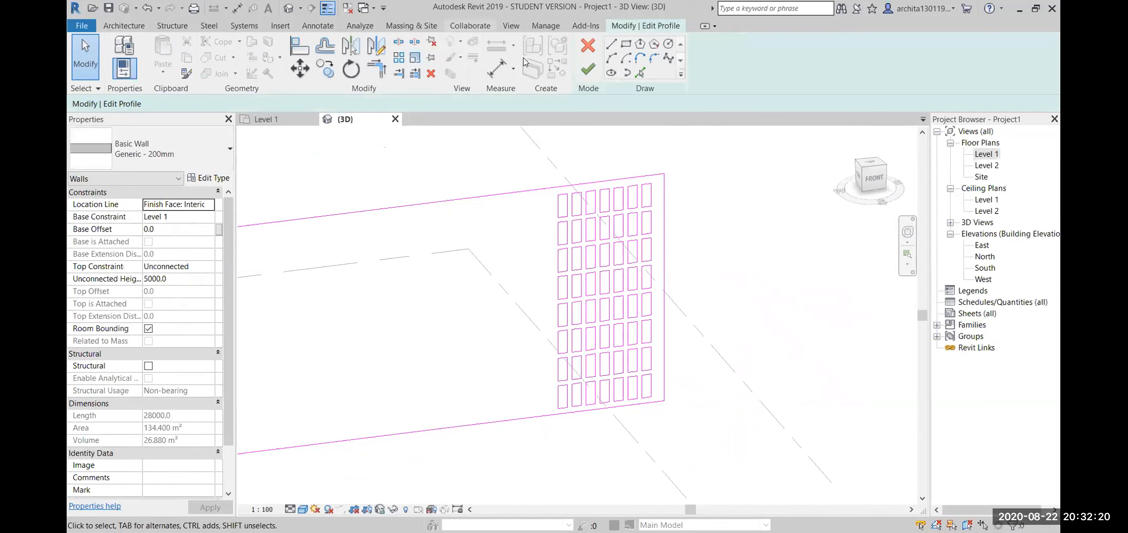
{"action": "left_click", "coordinate": [588, 69]}
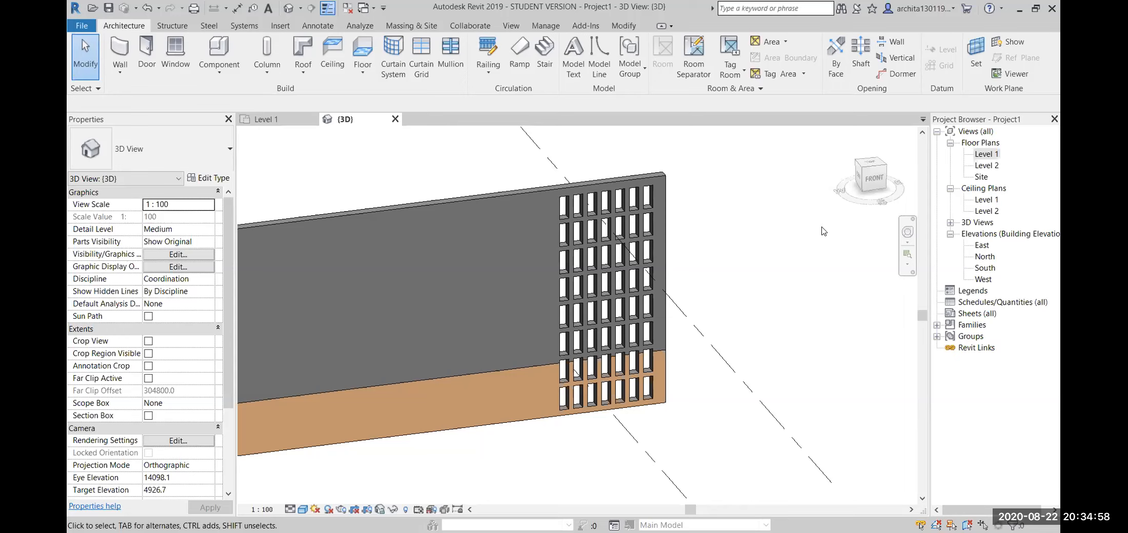
- Delete the Generic - 200mm wall with the patterned openings
{"action": "left_click", "coordinate": [649, 181]}
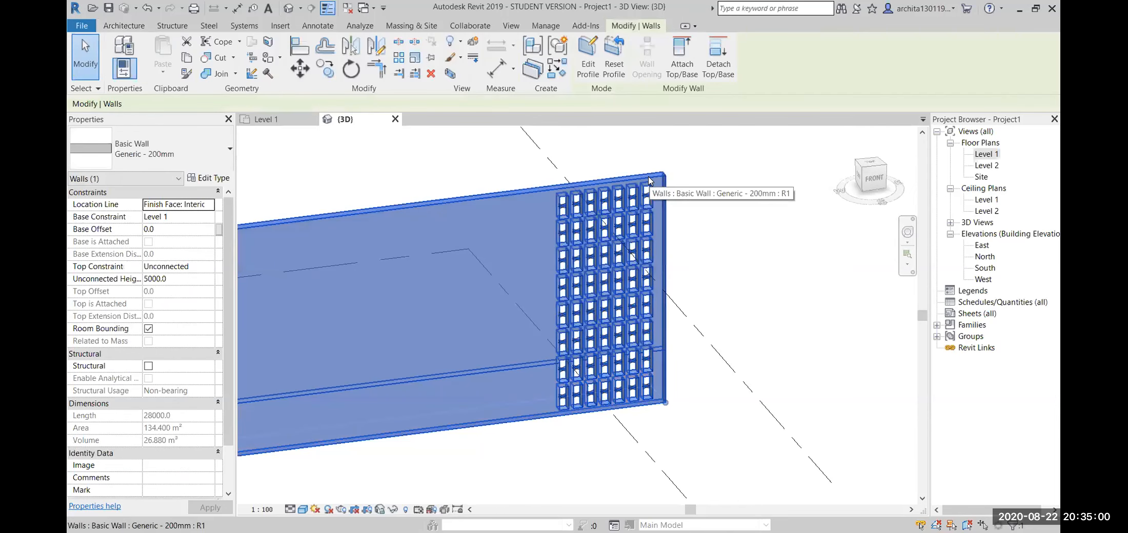
{"action": "key", "text": "Delete"}
{"action": "scroll", "coordinate": [777, 236], "scroll_direction": "down", "scroll_amount": 2}
{"action": "scroll", "coordinate": [680, 254], "scroll_direction": "down", "scroll_amount": 2}
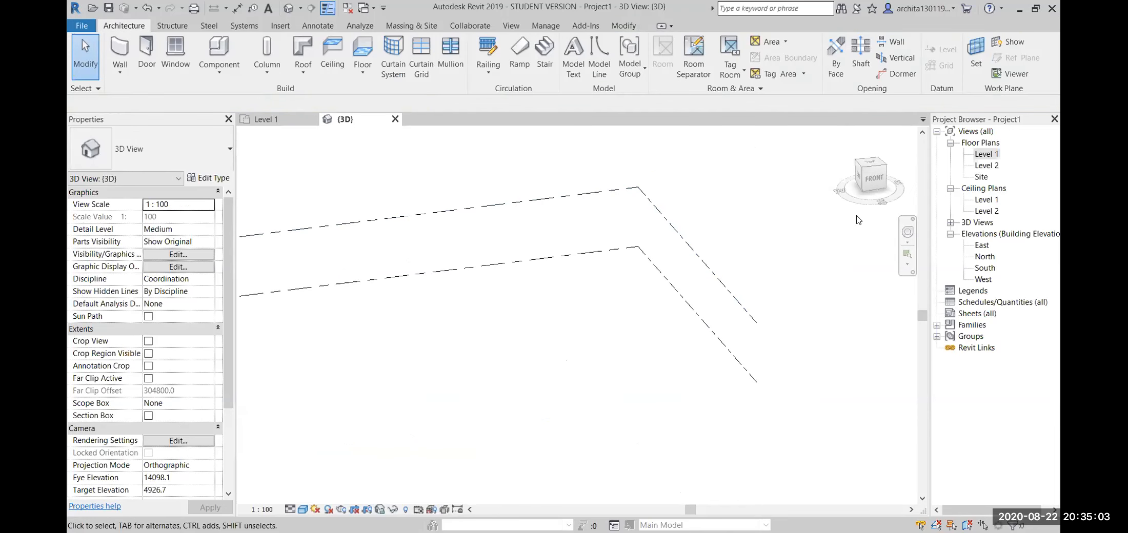
- Draw a long horizontal Curtain Wall, 5000 mm high, across the upper part of the Level 1 floor plan
{"action": "double_click", "coordinate": [984, 155]}
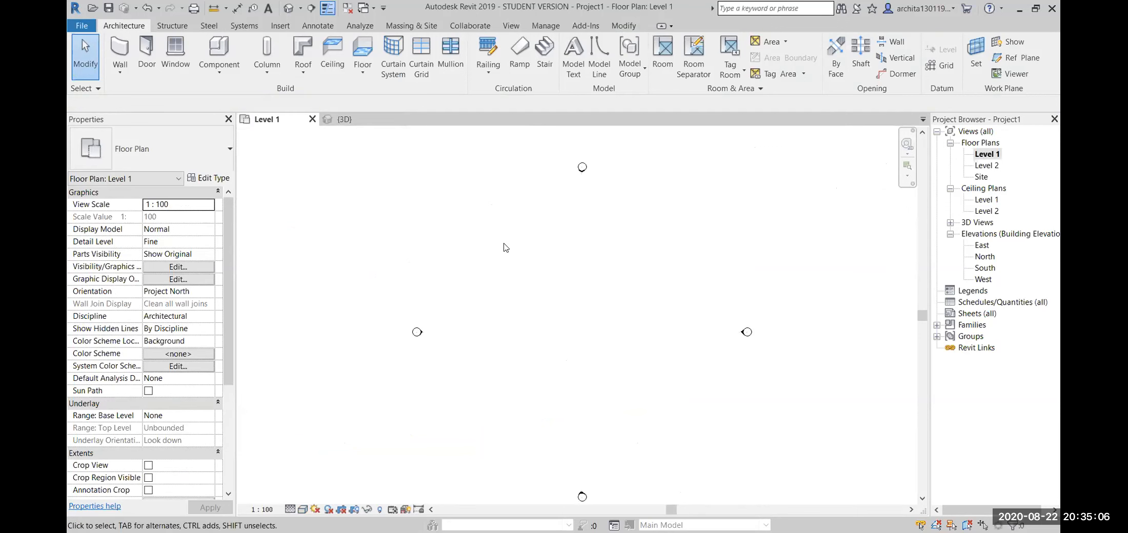
{"action": "left_click", "coordinate": [127, 50]}
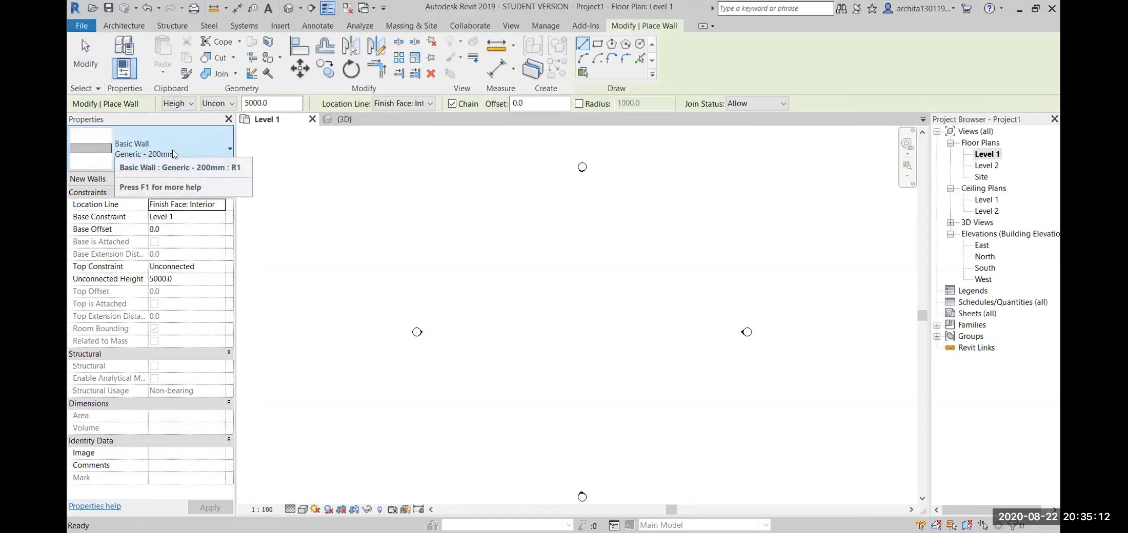
{"action": "left_click", "coordinate": [154, 149]}
{"action": "scroll", "coordinate": [130, 198], "scroll_direction": "down", "scroll_amount": 2}
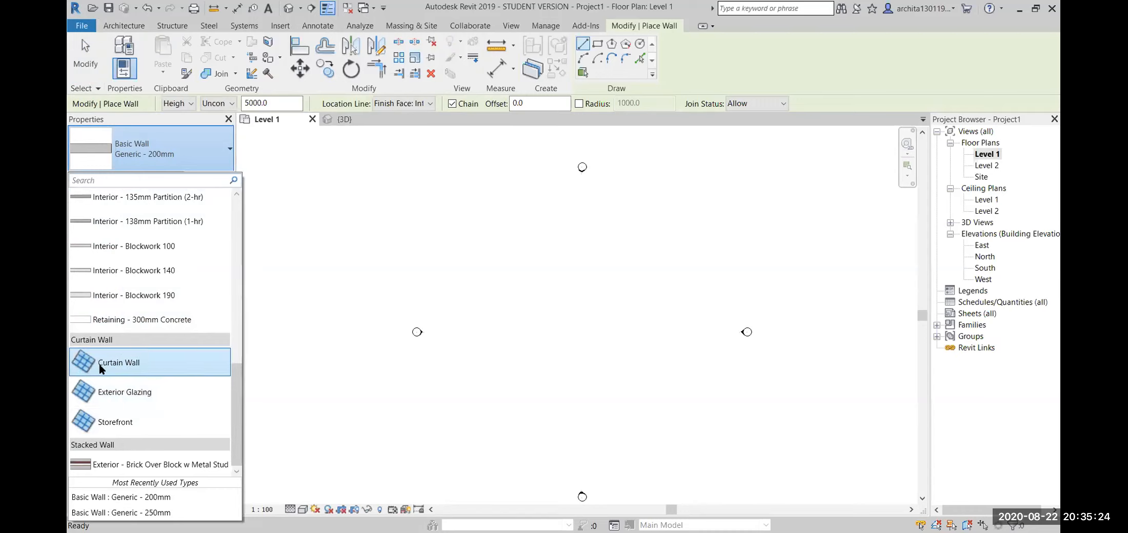
{"action": "left_click", "coordinate": [132, 373]}
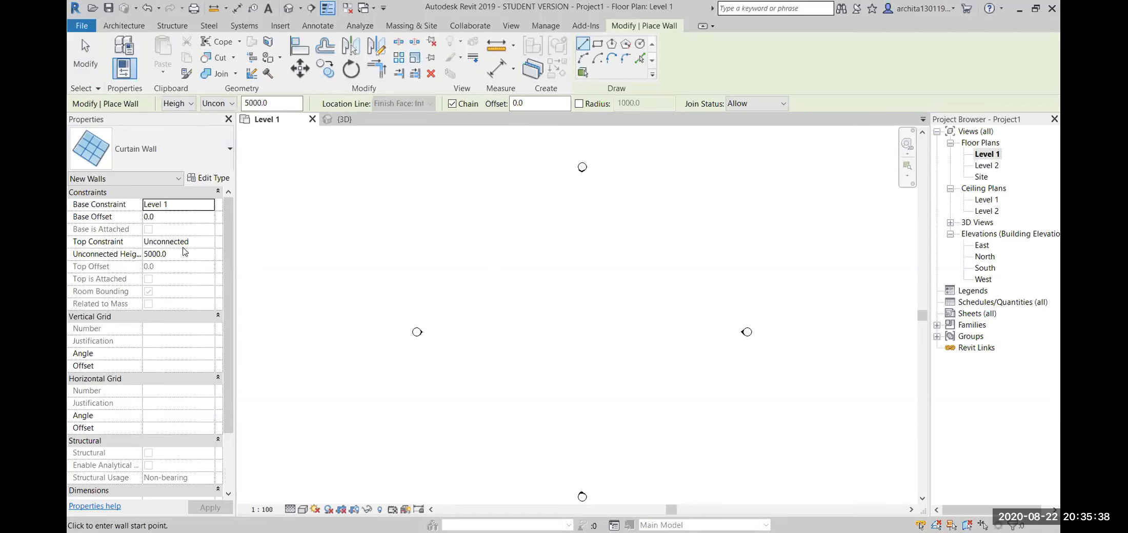
{"action": "left_click", "coordinate": [458, 240]}
{"action": "left_click", "coordinate": [688, 241]}
{"action": "key", "text": "Escape"}
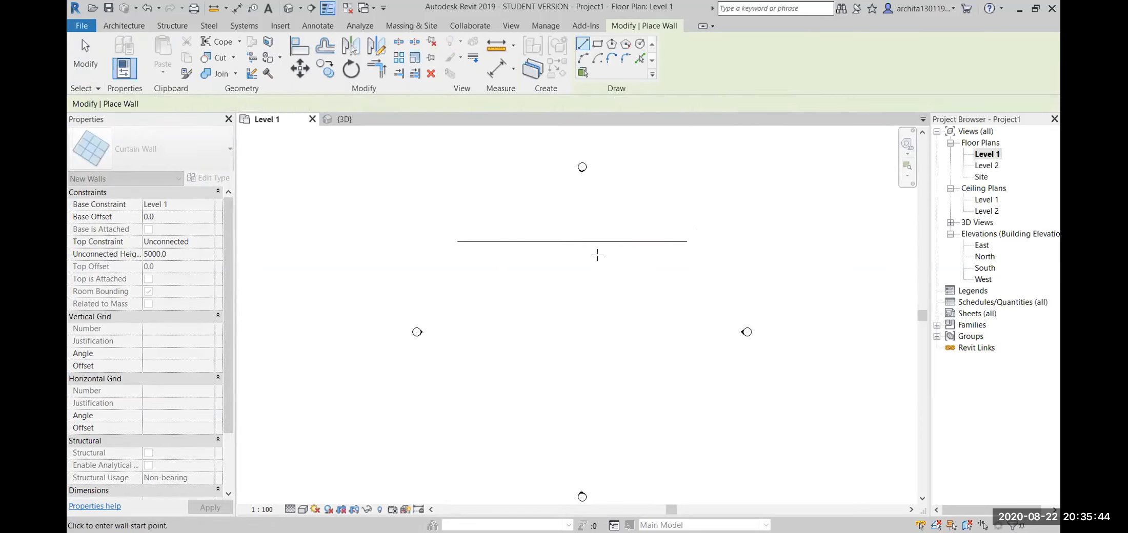
{"action": "key", "text": "Escape"}
{"action": "scroll", "coordinate": [473, 251], "scroll_direction": "up", "scroll_amount": 4}
{"action": "scroll", "coordinate": [471, 256], "scroll_direction": "down", "scroll_amount": 3}
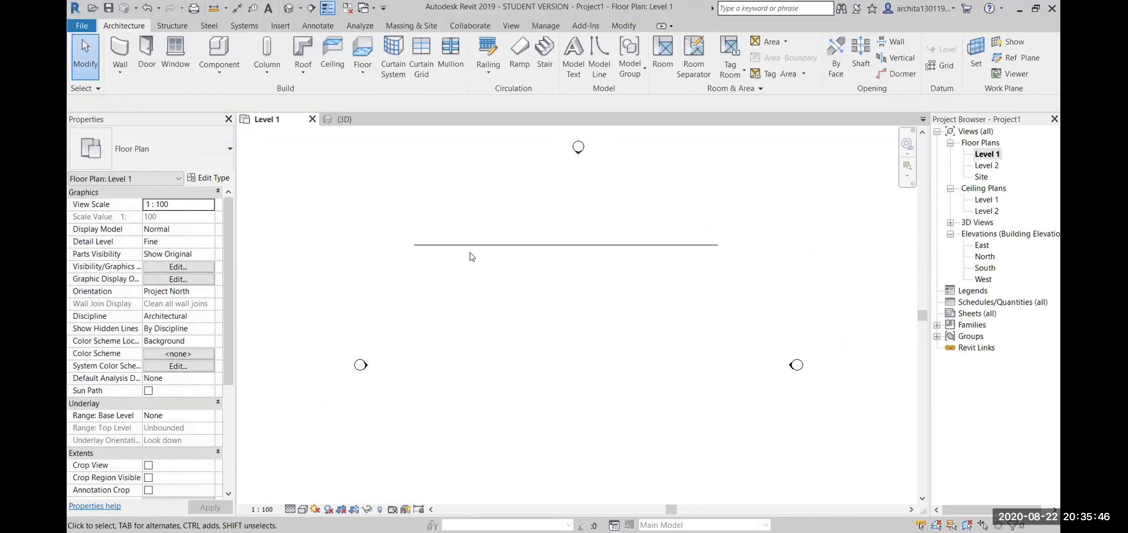
{"action": "left_click", "coordinate": [580, 247]}
{"action": "left_click", "coordinate": [573, 302]}
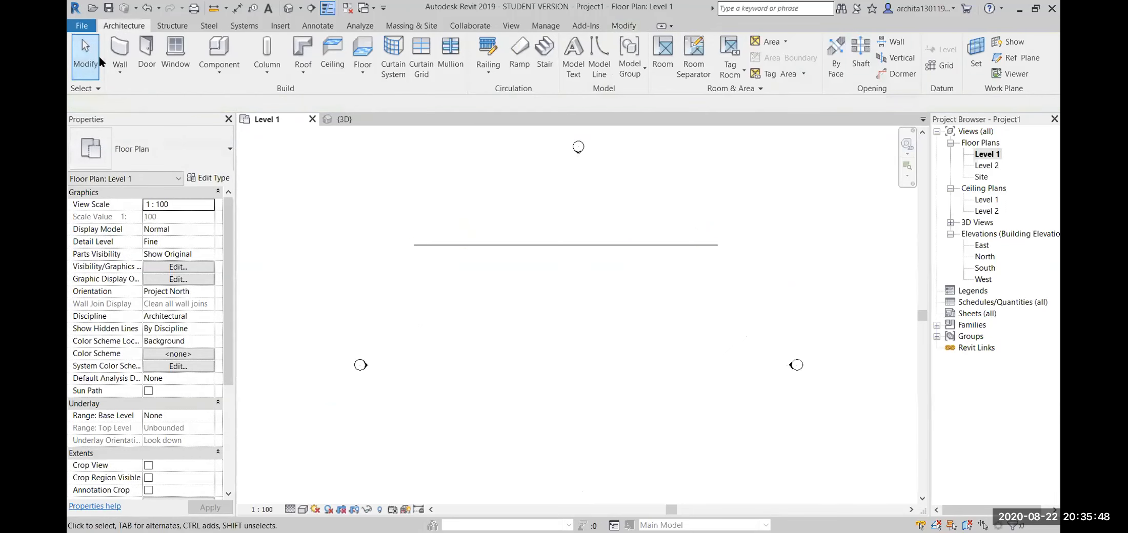
{"action": "left_click", "coordinate": [123, 50]}
{"action": "left_click", "coordinate": [156, 150]}
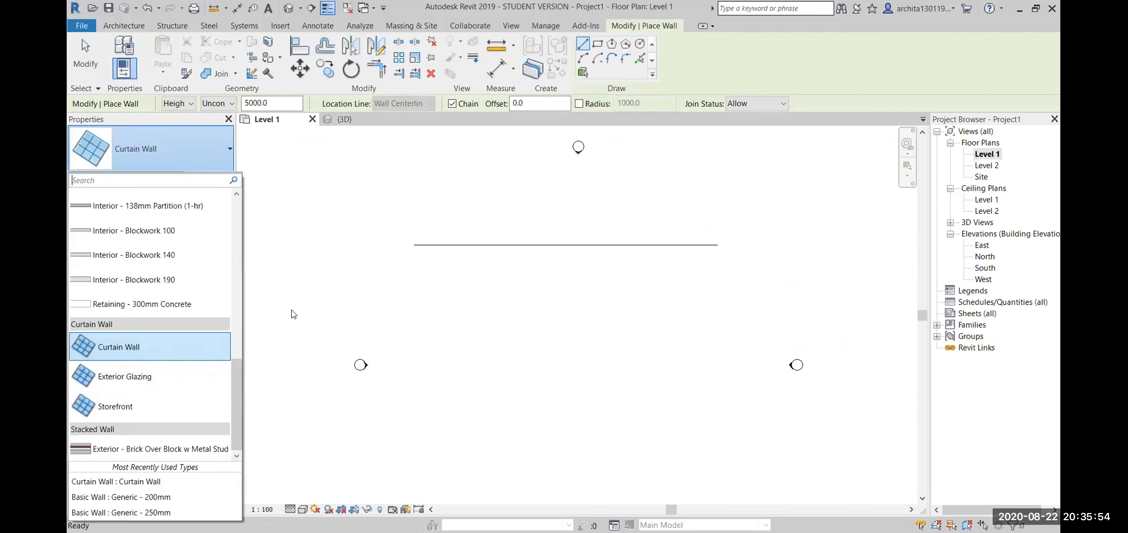
{"action": "left_click", "coordinate": [583, 252]}
{"action": "key", "text": "Escape"}
{"action": "key", "text": "Escape"}
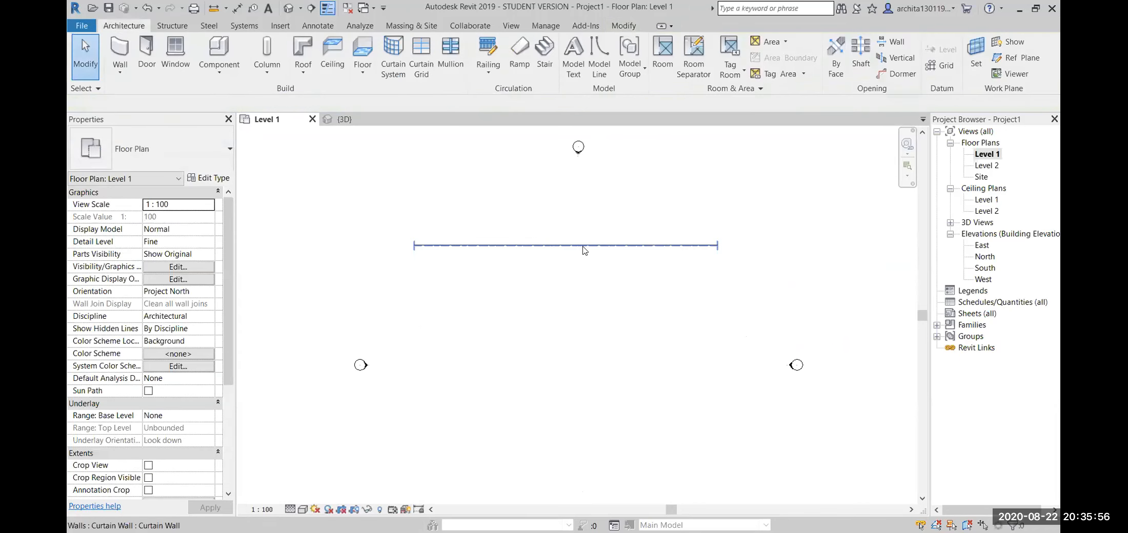
- Shorten the curtain wall from its east end to about a fifth of its length
{"action": "left_click", "coordinate": [578, 244]}
{"action": "left_click_drag", "start_coordinate": [578, 244], "coordinate": [475, 245]}
{"action": "left_click", "coordinate": [490, 297]}
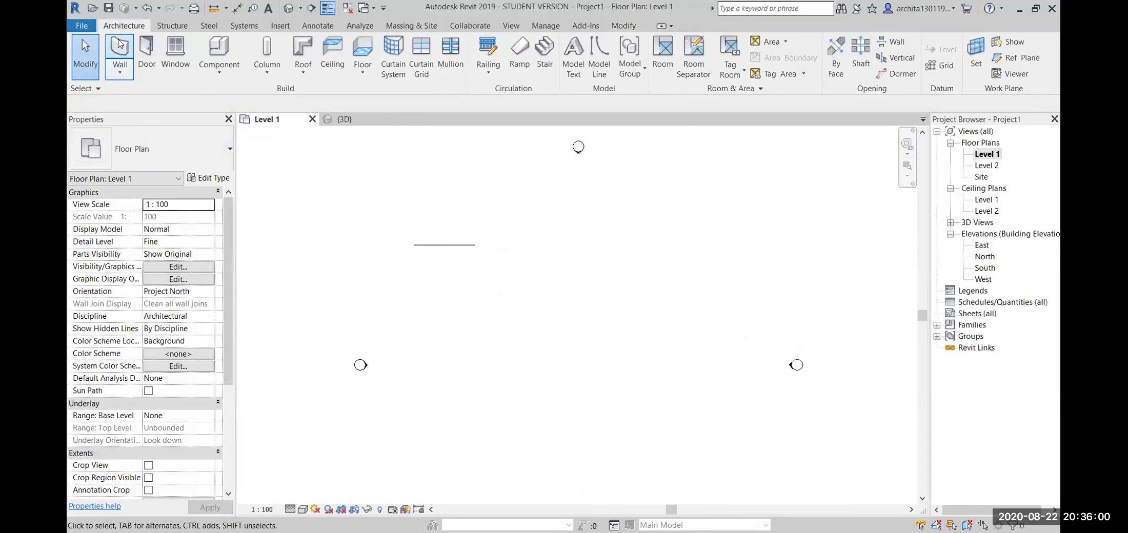
- Draw a 6000 mm long Exterior Glazing curtain wall in line with the first one, leaving a gap east of it
{"action": "left_click", "coordinate": [119, 51]}
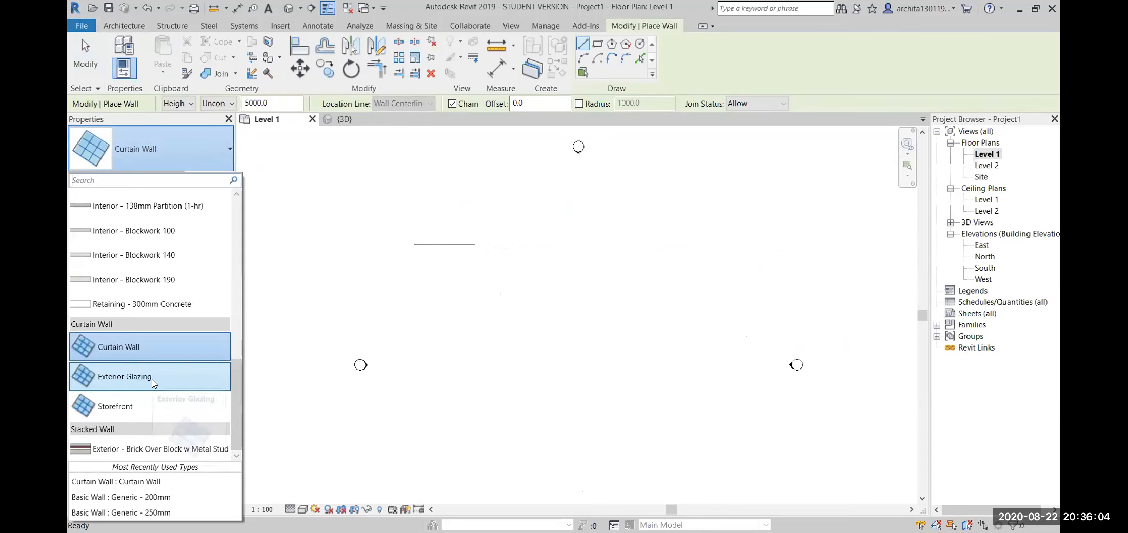
{"action": "left_click", "coordinate": [153, 382]}
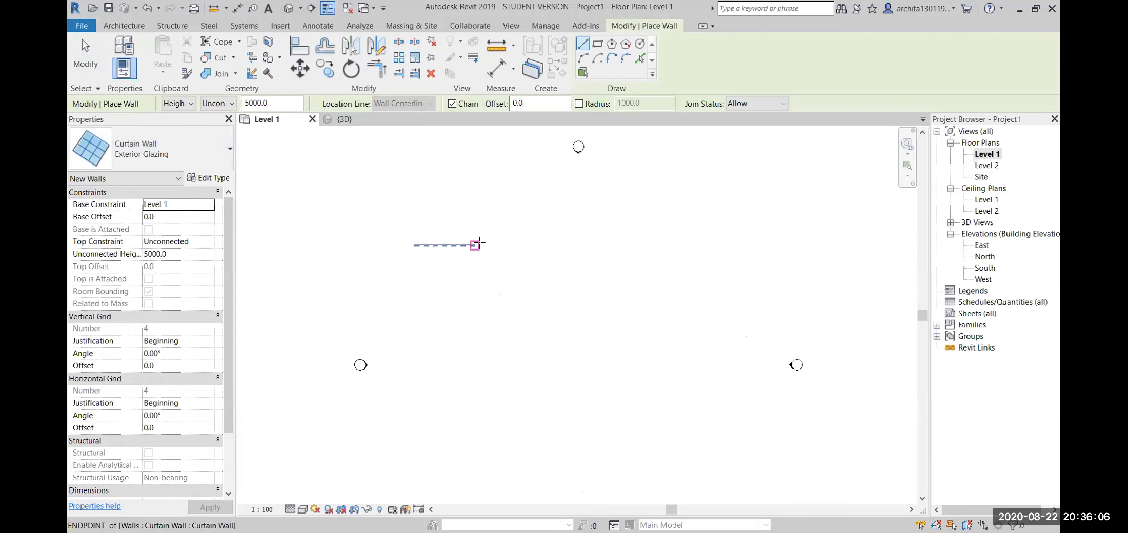
{"action": "left_click", "coordinate": [501, 245]}
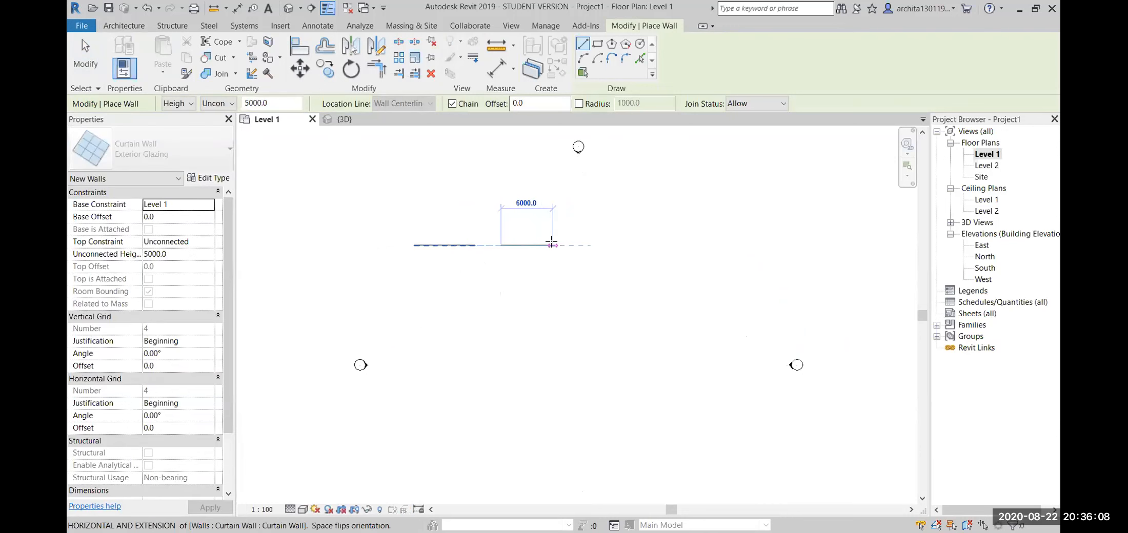
{"action": "left_click", "coordinate": [552, 245]}
{"action": "key", "text": "Escape"}
{"action": "key", "text": "Escape"}
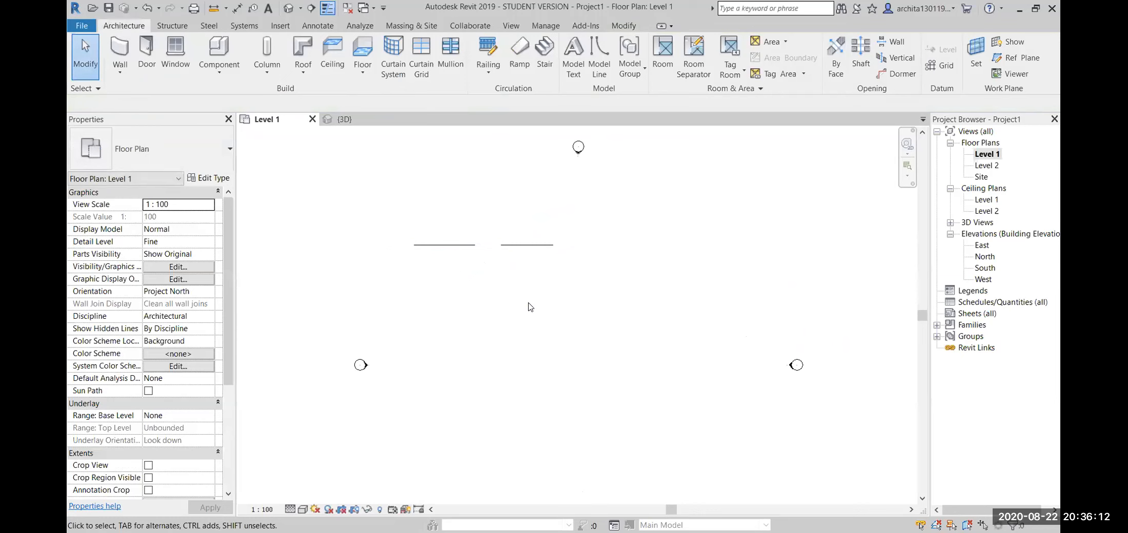
- Draw a short Storefront curtain wall in line with the other two, just east of the Exterior Glazing wall
{"action": "left_click", "coordinate": [120, 51]}
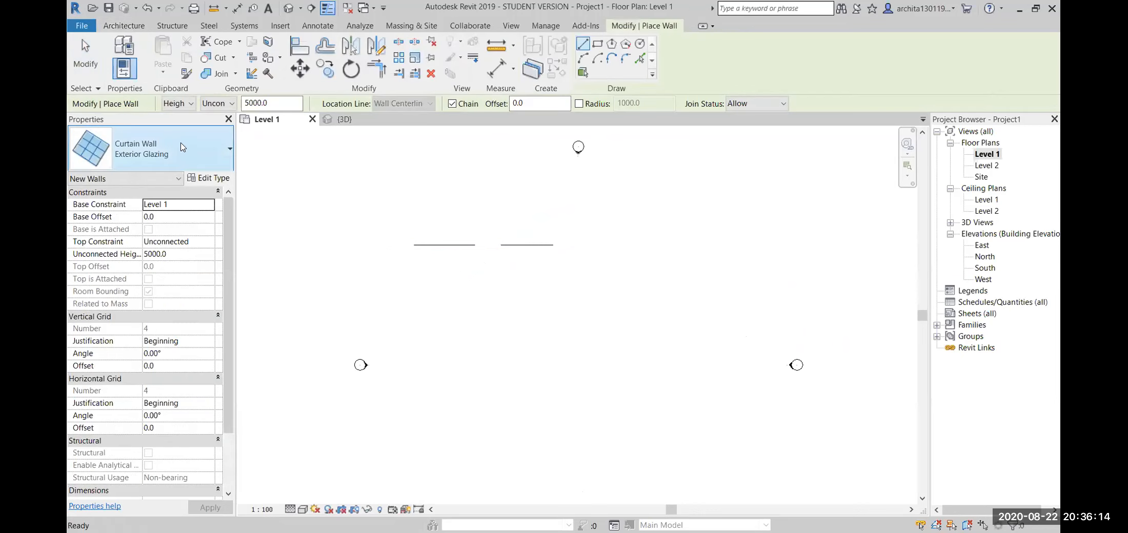
{"action": "left_click", "coordinate": [154, 149]}
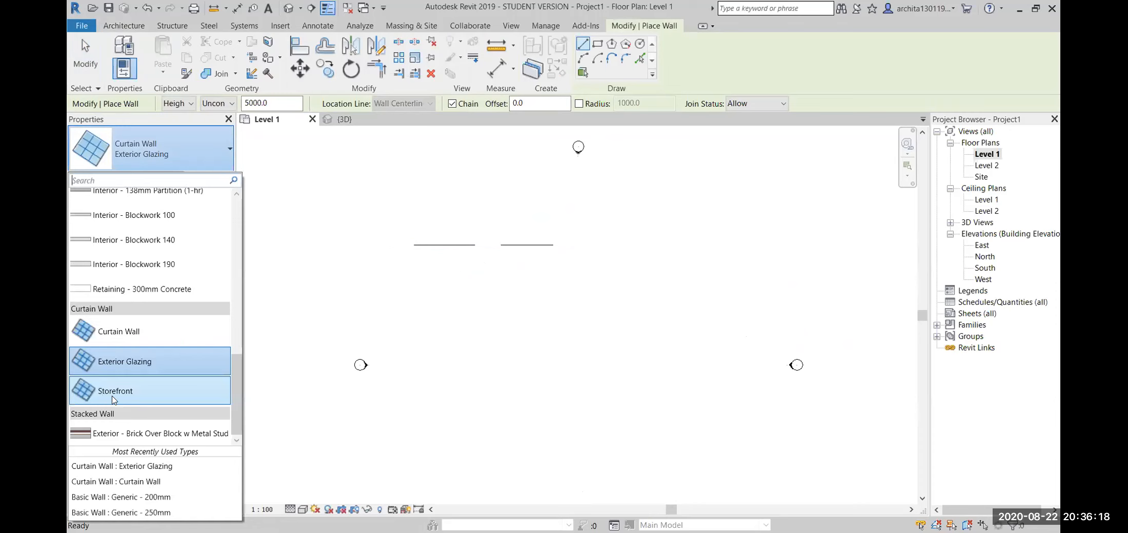
{"action": "left_click", "coordinate": [113, 390]}
{"action": "left_click", "coordinate": [562, 246]}
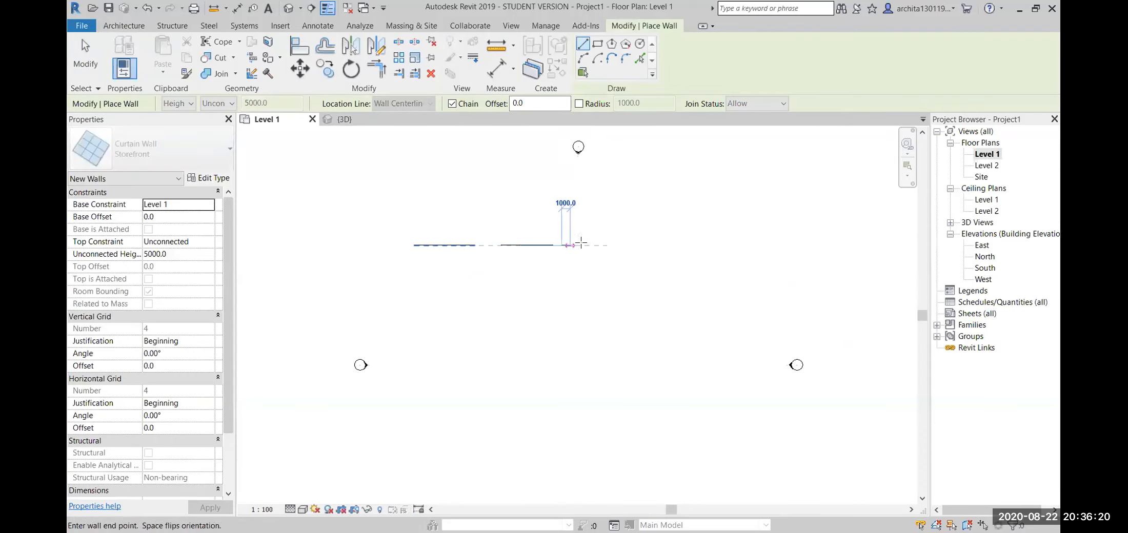
{"action": "left_click", "coordinate": [605, 245]}
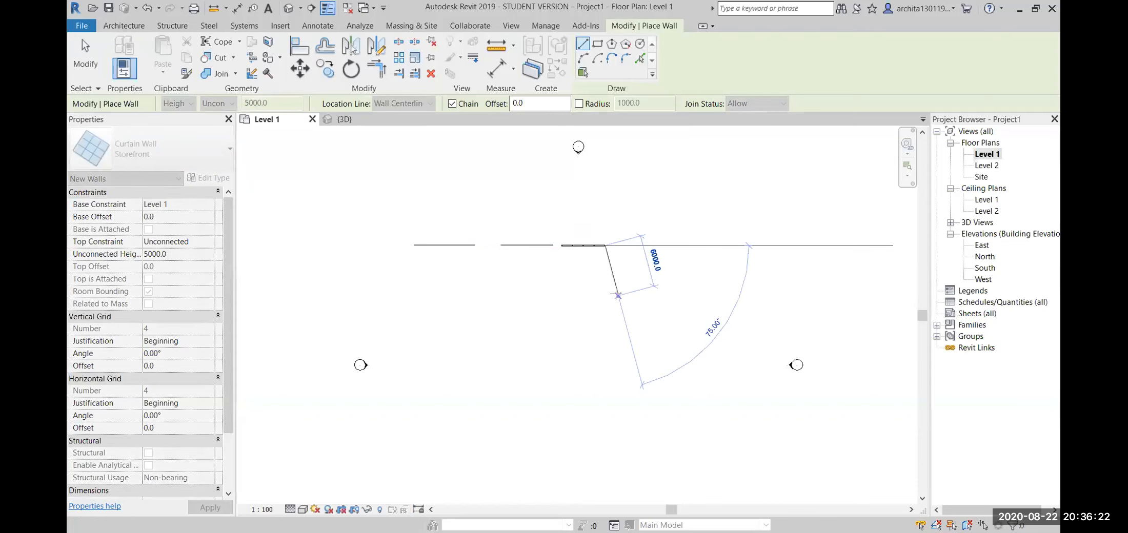
{"action": "key", "text": "Escape"}
{"action": "key", "text": "Escape"}
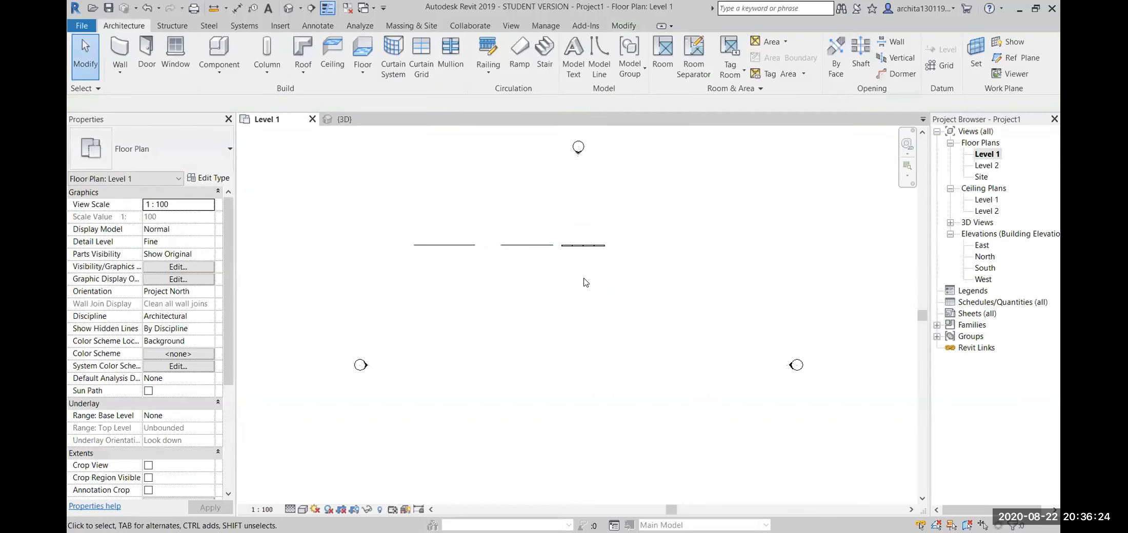
- Switch from the Level 1 plan to the 3D view and frame all three curtain walls
{"action": "scroll", "coordinate": [540, 221], "scroll_direction": "up", "scroll_amount": 3}
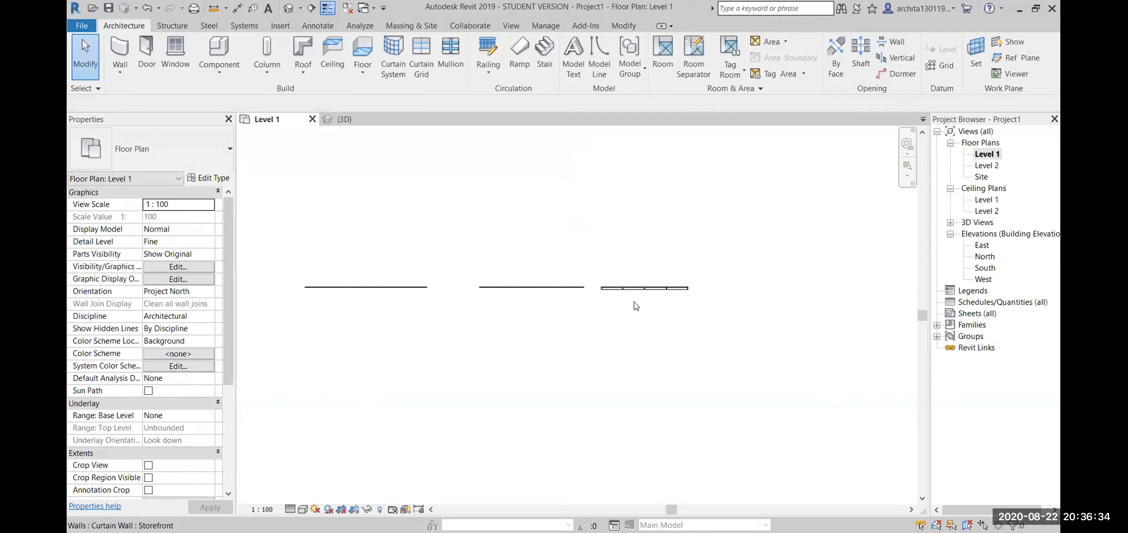
{"action": "left_click", "coordinate": [371, 121]}
{"action": "scroll", "coordinate": [596, 293], "scroll_direction": "down", "scroll_amount": 1}
{"action": "middle_click_drag", "start_coordinate": [401, 302], "coordinate": [598, 318]}
{"action": "scroll", "coordinate": [468, 289], "scroll_direction": "up", "scroll_amount": 1}
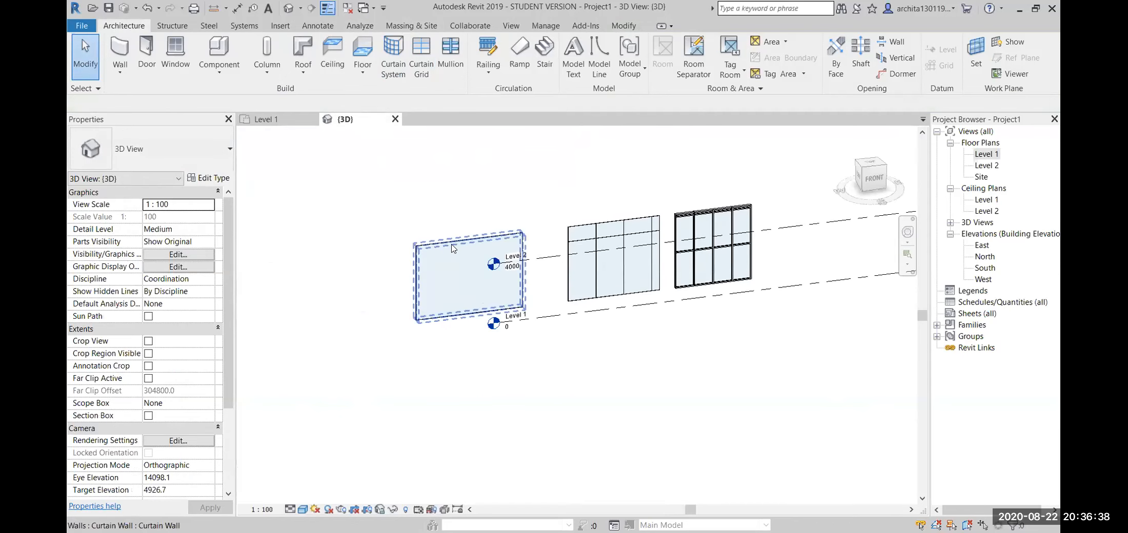
- Examine the Exterior Glazing, Storefront and plain Curtain Wall one by one to compare their types and properties
{"action": "left_click", "coordinate": [630, 224]}
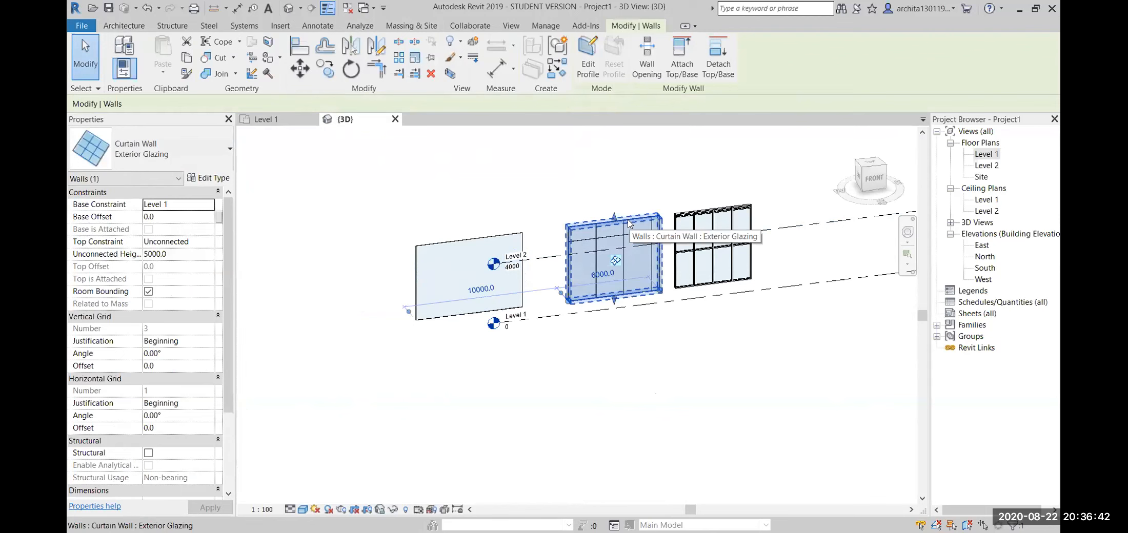
{"action": "left_click", "coordinate": [652, 347]}
{"action": "left_click", "coordinate": [707, 228]}
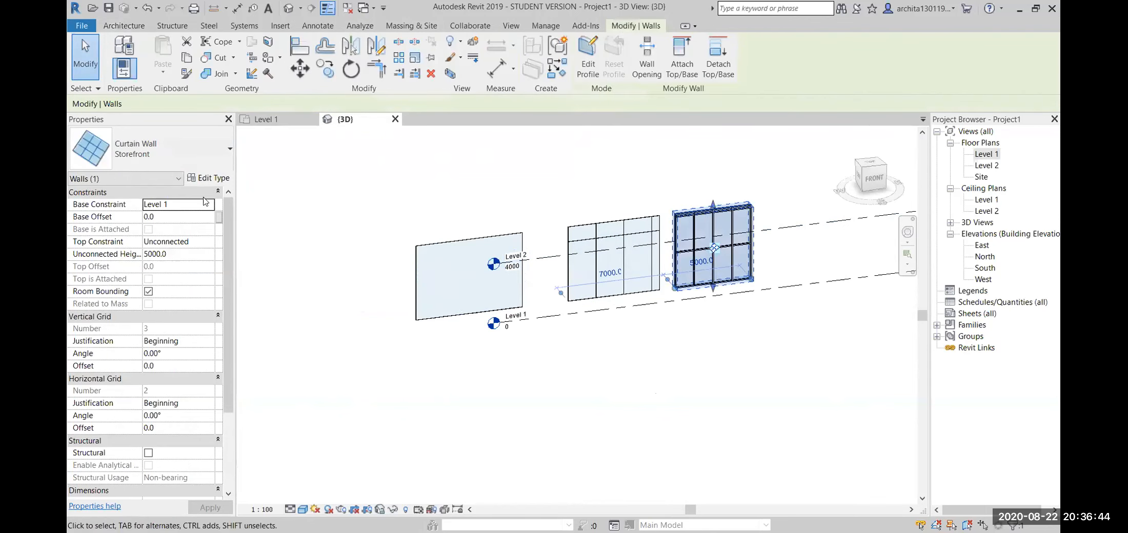
{"action": "left_click", "coordinate": [727, 361]}
{"action": "scroll", "coordinate": [616, 373], "scroll_direction": "up", "scroll_amount": 3}
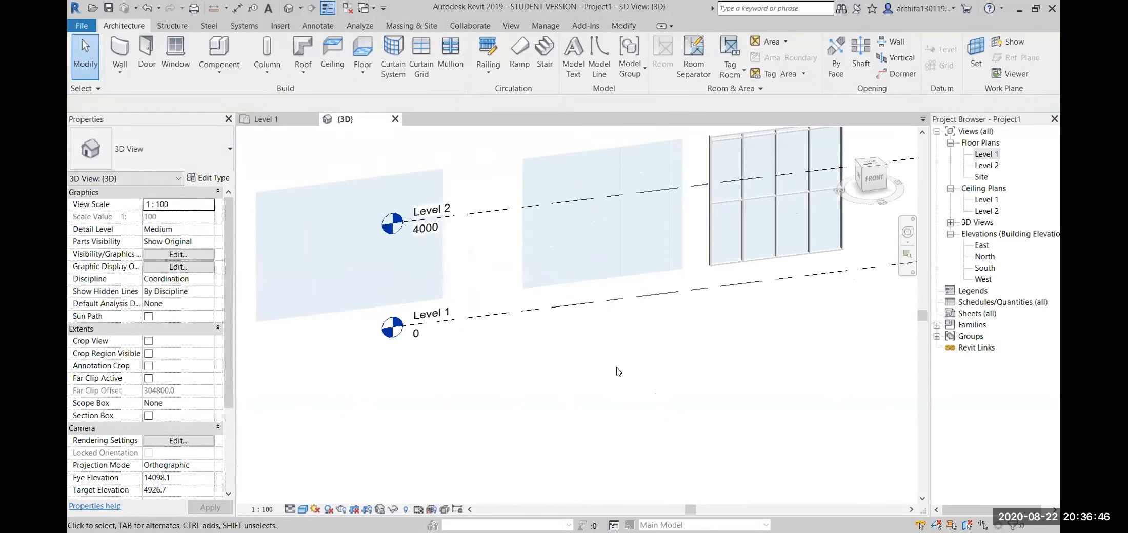
{"action": "scroll", "coordinate": [615, 373], "scroll_direction": "down", "scroll_amount": 3}
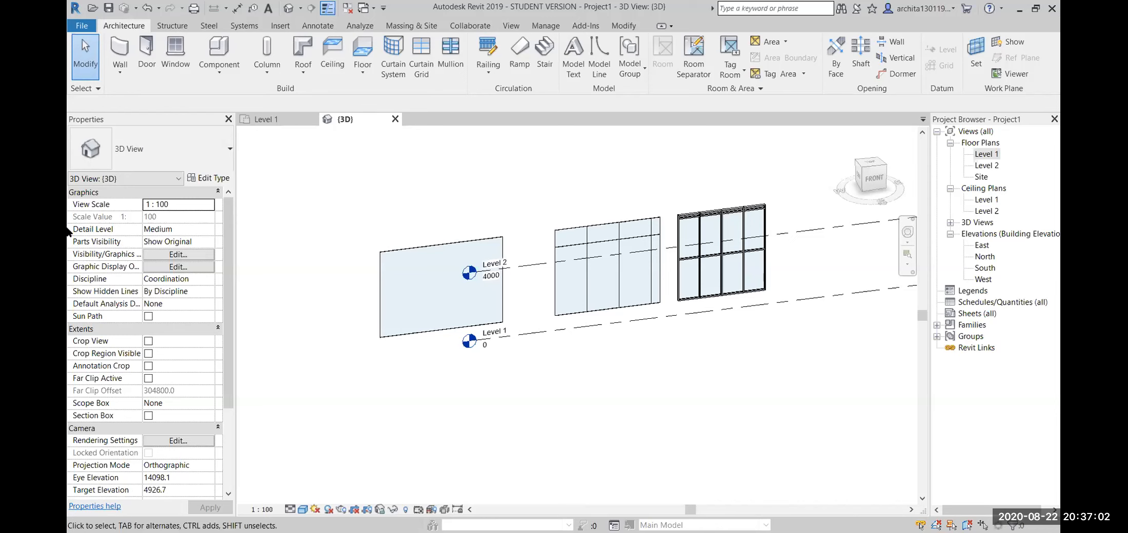
{"action": "left_click", "coordinate": [418, 253]}
{"action": "left_click", "coordinate": [565, 395]}
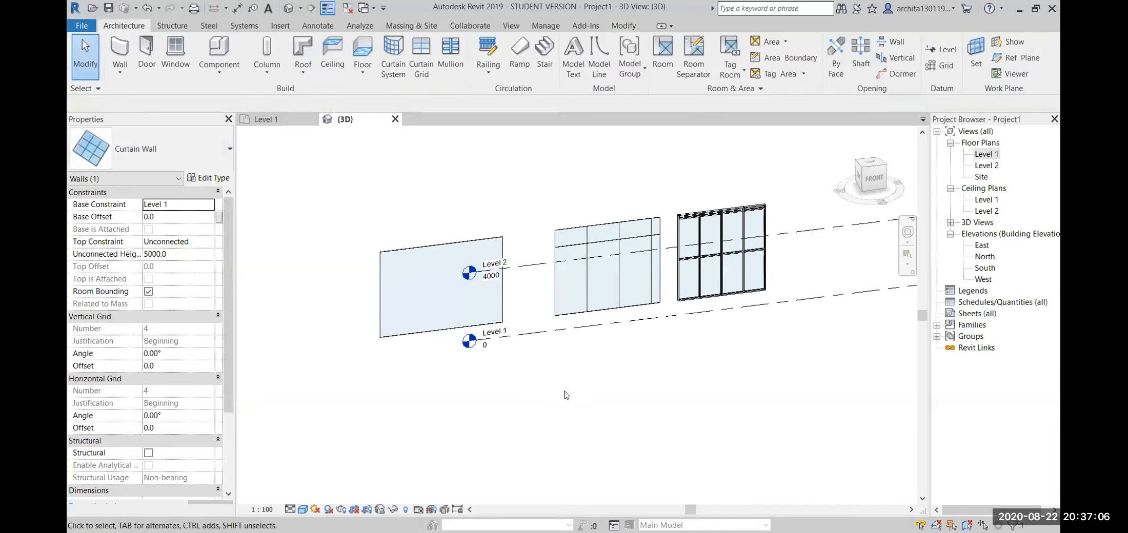
- Compare the glazing divisions of the three walls up close, from the Storefront wall across to the plain Curtain Wall
{"action": "scroll", "coordinate": [652, 354], "scroll_direction": "down", "scroll_amount": 1}
{"action": "scroll", "coordinate": [750, 218], "scroll_direction": "up", "scroll_amount": 3}
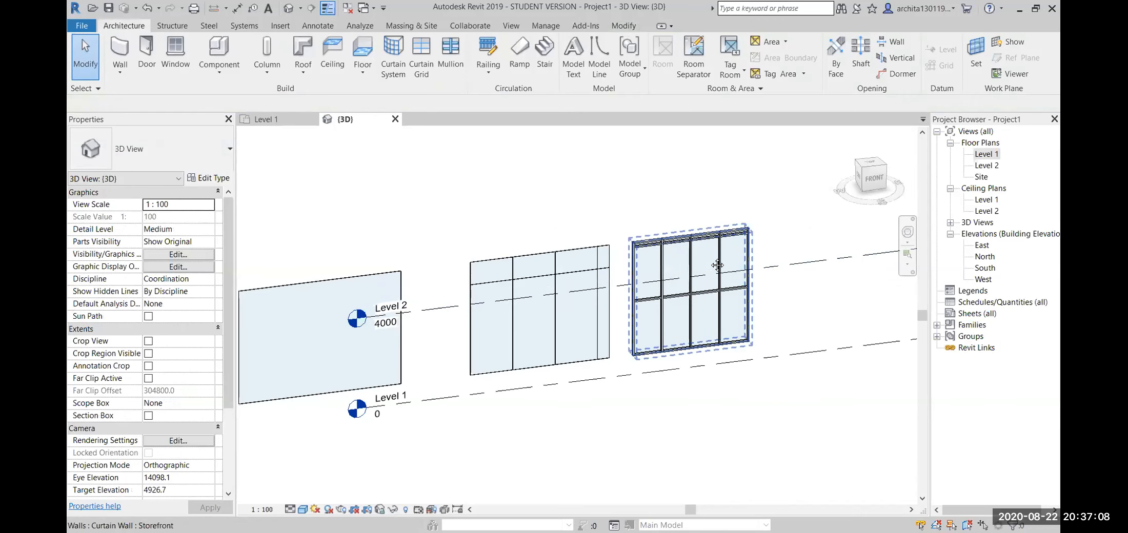
{"action": "middle_click_drag", "start_coordinate": [718, 265], "coordinate": [794, 220]}
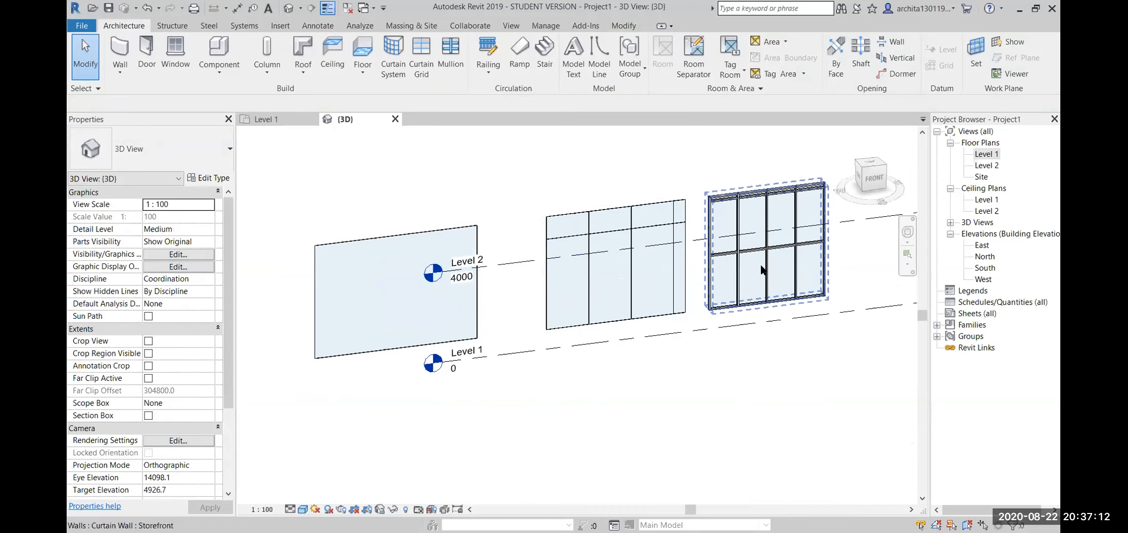
{"action": "scroll", "coordinate": [595, 310], "scroll_direction": "down", "scroll_amount": 1}
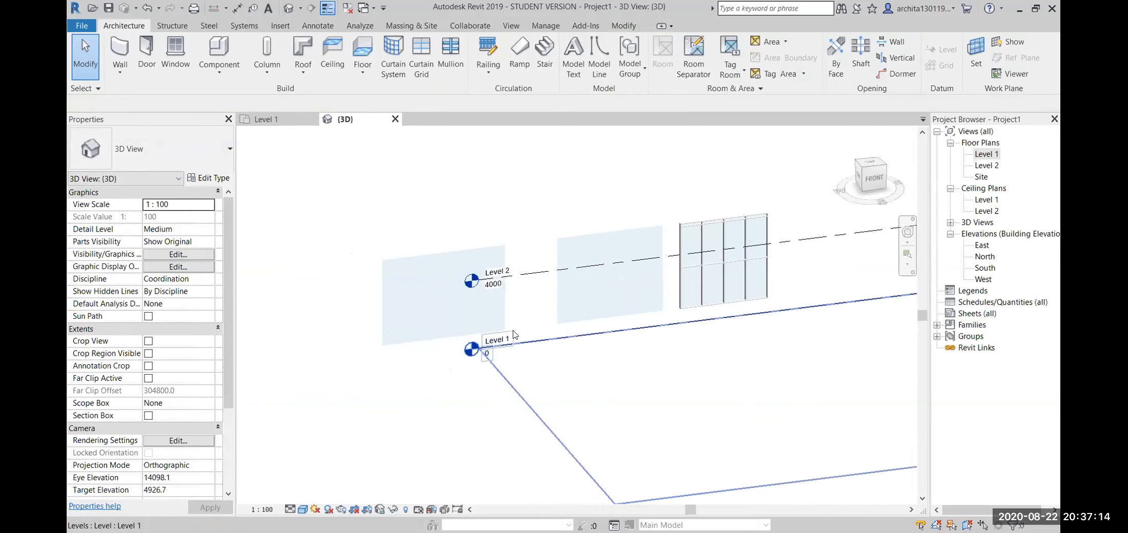
{"action": "middle_click_drag", "start_coordinate": [514, 332], "coordinate": [475, 374]}
{"action": "scroll", "coordinate": [539, 231], "scroll_direction": "down", "scroll_amount": 3}
{"action": "middle_click_drag", "start_coordinate": [461, 304], "coordinate": [561, 311]}
{"action": "scroll", "coordinate": [552, 305], "scroll_direction": "up", "scroll_amount": 2}
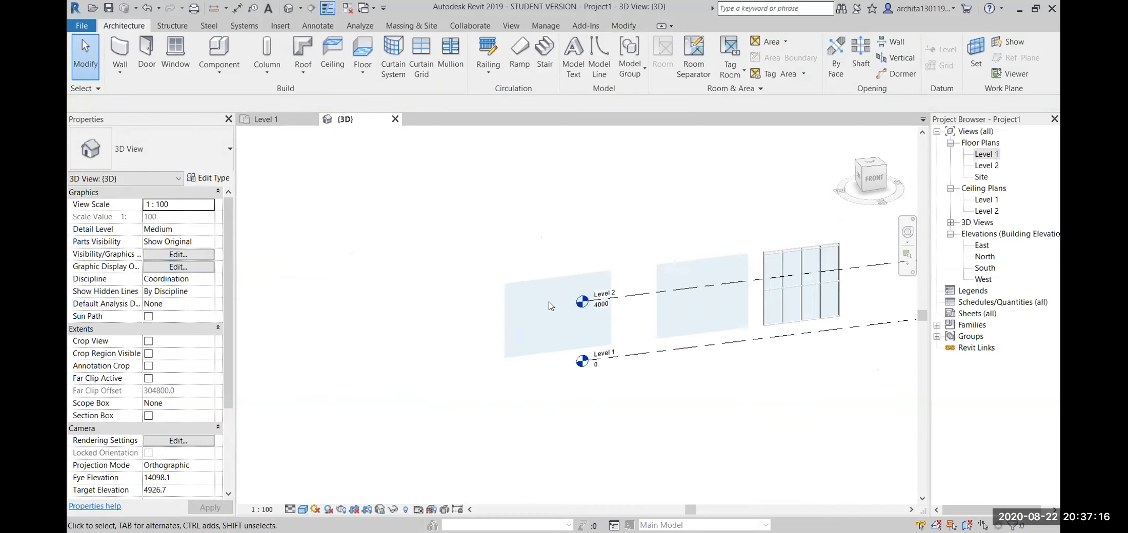
{"action": "scroll", "coordinate": [549, 306], "scroll_direction": "up", "scroll_amount": 1}
- Stretch the plain Curtain Wall from its free west end, in line with the other walls, to about 13000 mm long
{"action": "left_click", "coordinate": [537, 281]}
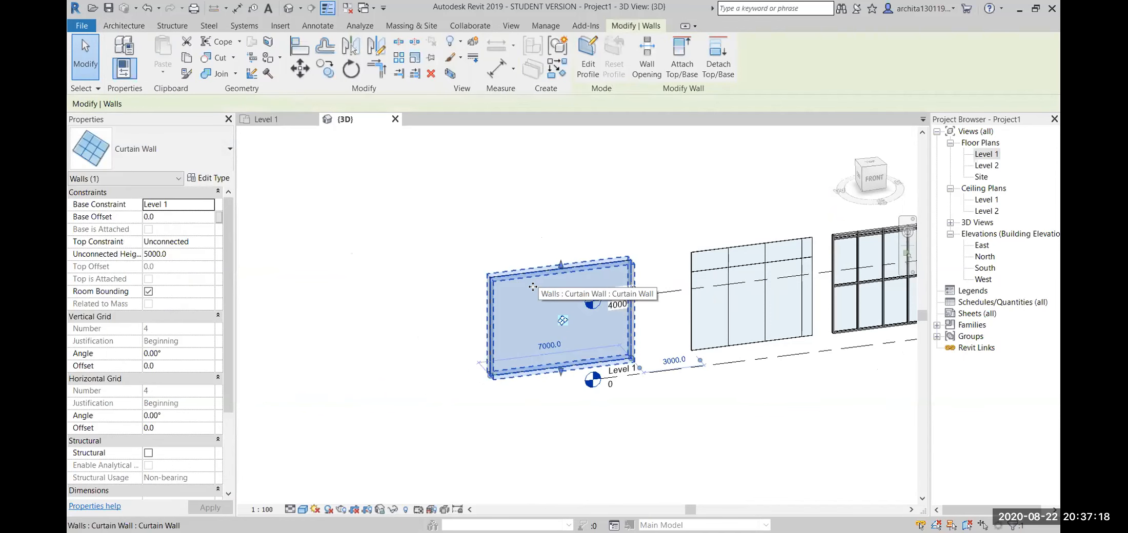
{"action": "middle_click_drag", "start_coordinate": [404, 380], "coordinate": [354, 375]}
{"action": "scroll", "coordinate": [512, 366], "scroll_direction": "up", "scroll_amount": 2}
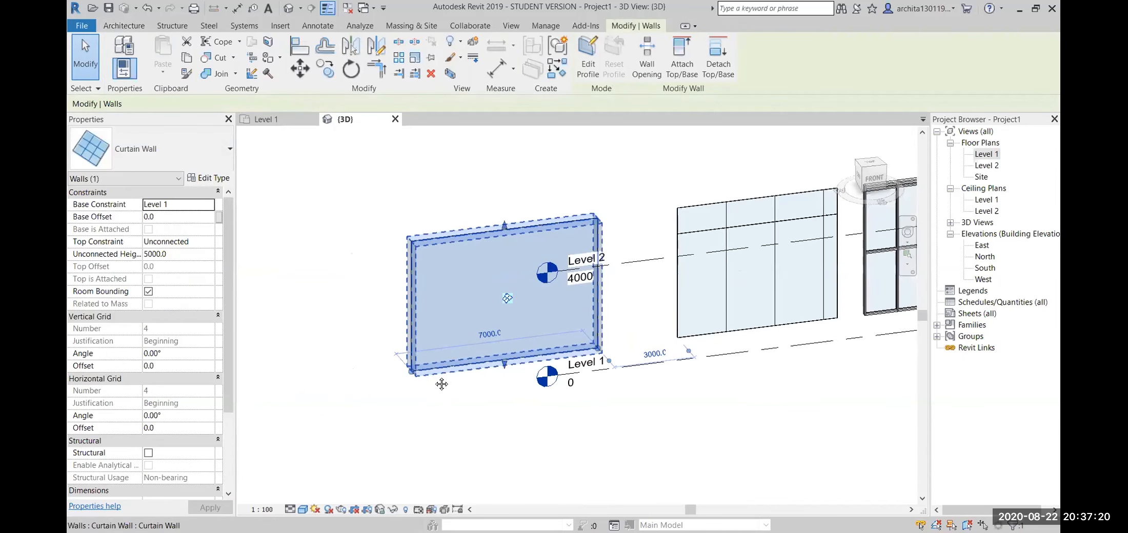
{"action": "scroll", "coordinate": [500, 357], "scroll_direction": "up", "scroll_amount": 3}
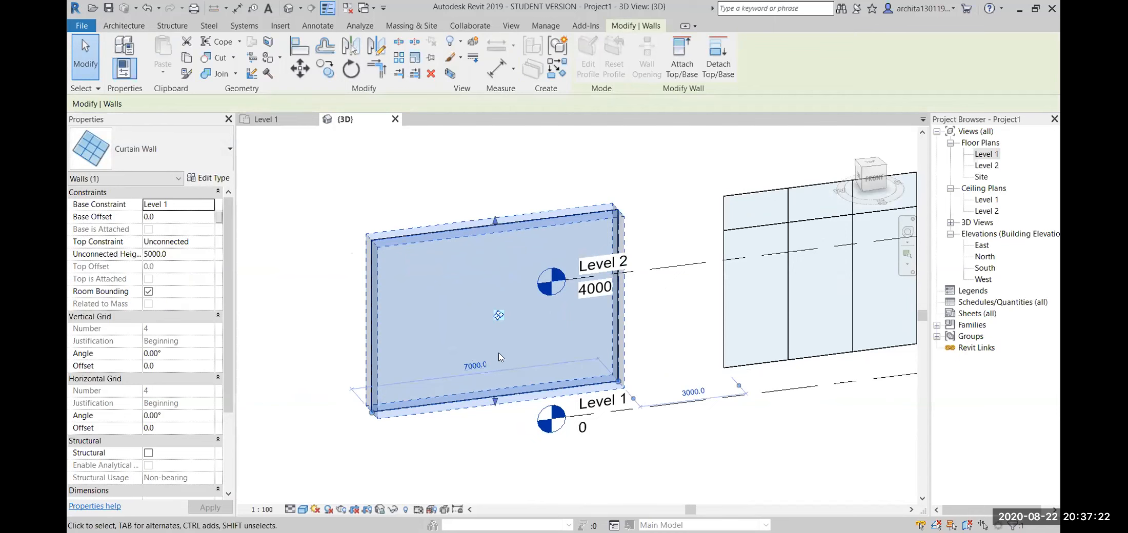
{"action": "scroll", "coordinate": [480, 382], "scroll_direction": "down", "scroll_amount": 3}
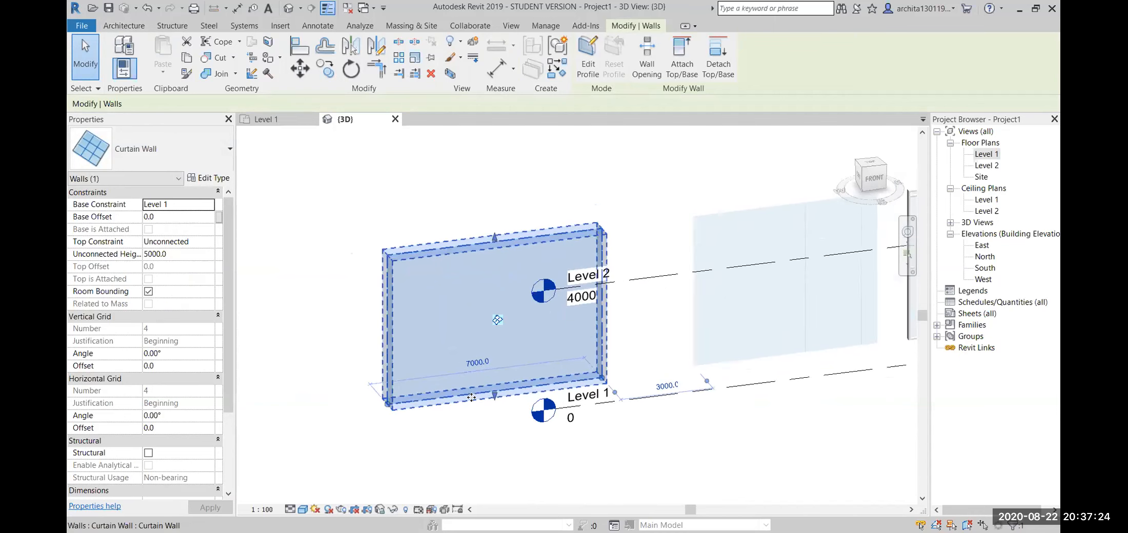
{"action": "left_click", "coordinate": [438, 443]}
{"action": "left_click", "coordinate": [419, 403]}
{"action": "left_click_drag", "start_coordinate": [419, 402], "coordinate": [285, 420]}
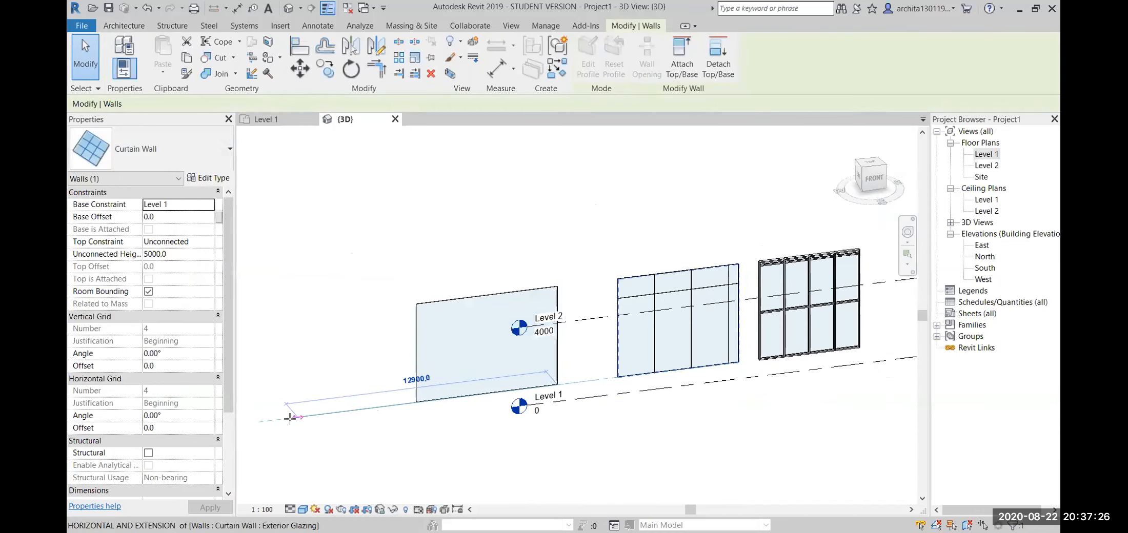
{"action": "scroll", "coordinate": [371, 466], "scroll_direction": "down", "scroll_amount": 2}
{"action": "left_click", "coordinate": [371, 465]}
- Try to stretch the plain Curtain Wall further at its west end, and undo that change
{"action": "scroll", "coordinate": [297, 423], "scroll_direction": "up", "scroll_amount": 6}
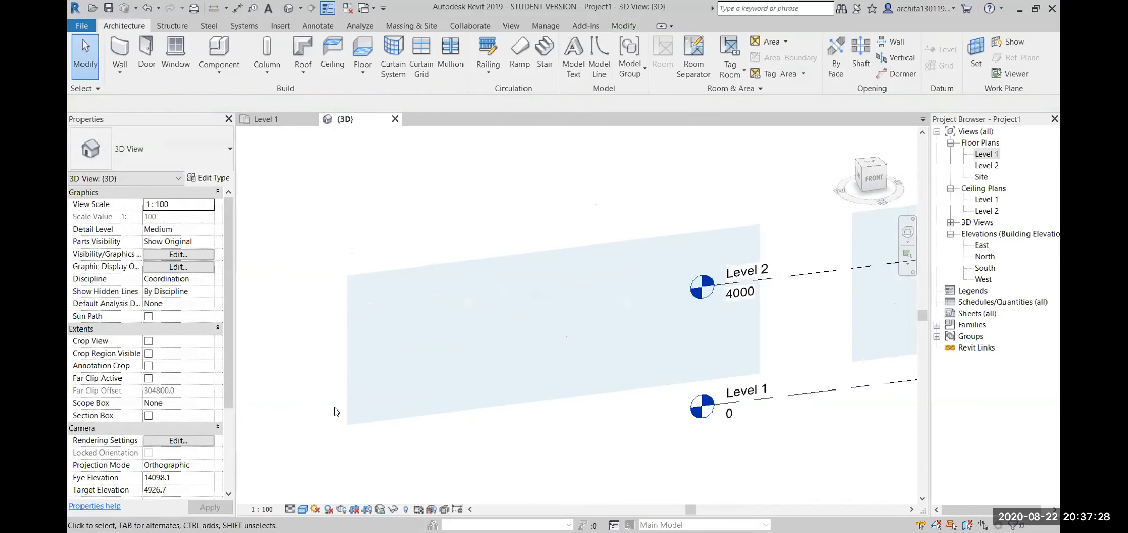
{"action": "left_click", "coordinate": [426, 365]}
{"action": "left_click_drag", "start_coordinate": [418, 400], "coordinate": [310, 415]}
{"action": "key", "text": "ctrl+z"}
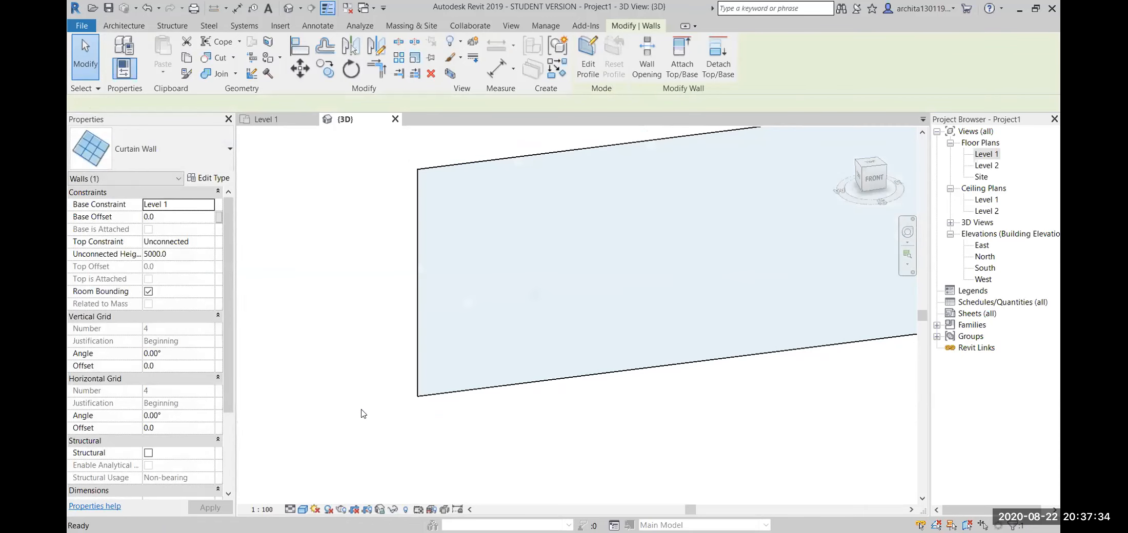
- Extend the plain Curtain Wall's west end outward to an overall length of about 16300 mm
{"action": "left_click", "coordinate": [419, 396]}
{"action": "left_click_drag", "start_coordinate": [418, 395], "coordinate": [284, 413]}
{"action": "left_click", "coordinate": [426, 444]}
{"action": "scroll", "coordinate": [426, 444], "scroll_direction": "down", "scroll_amount": 1}
{"action": "scroll", "coordinate": [426, 445], "scroll_direction": "up", "scroll_amount": 2}
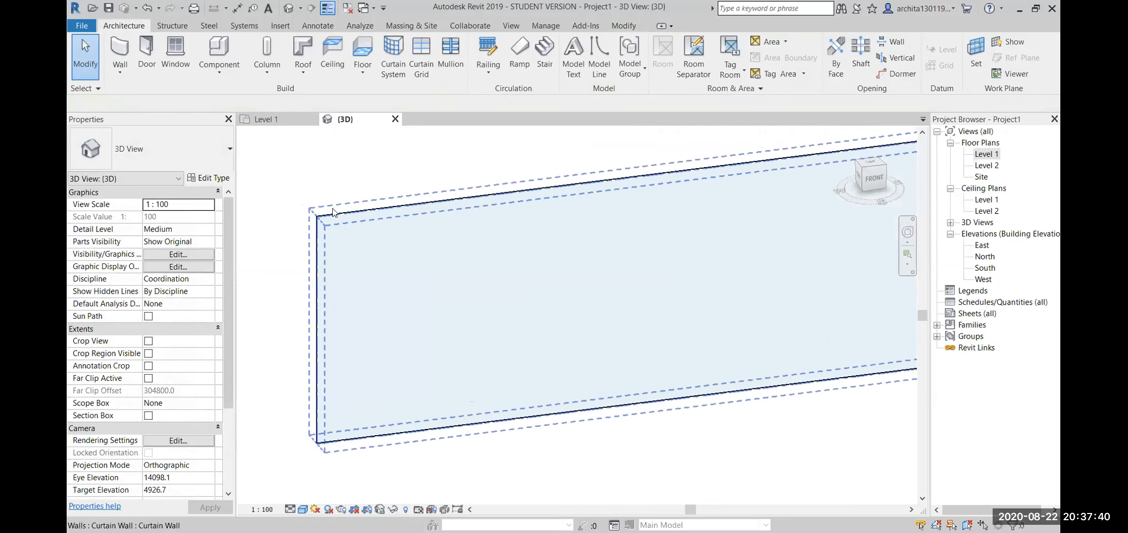
- Add five vertical curtain grid lines across all segments of the plain Curtain Wall, spaced 2000 mm apart from its west end
{"action": "left_click", "coordinate": [348, 218]}
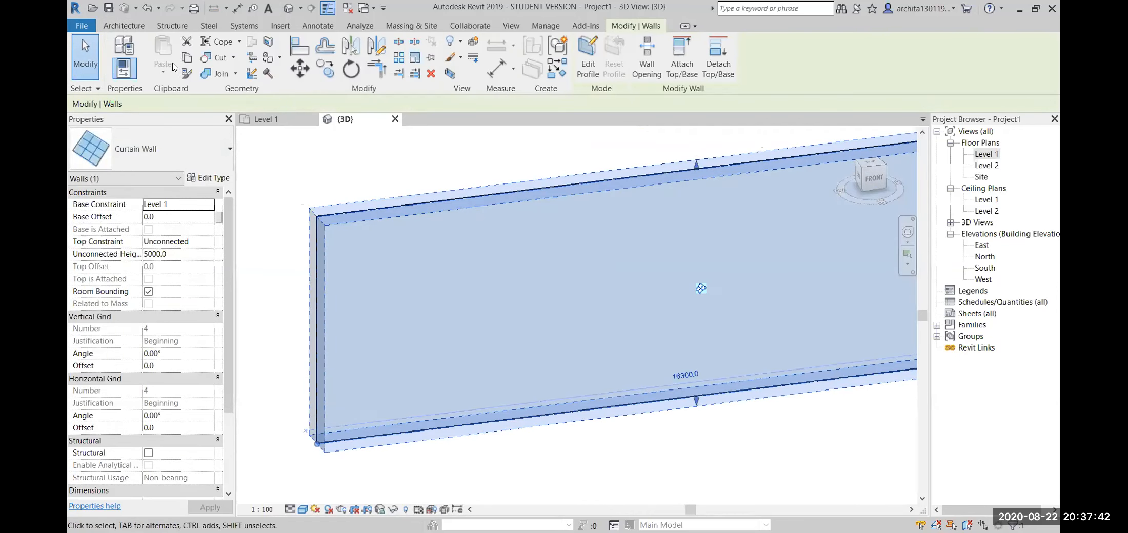
{"action": "left_click", "coordinate": [116, 25]}
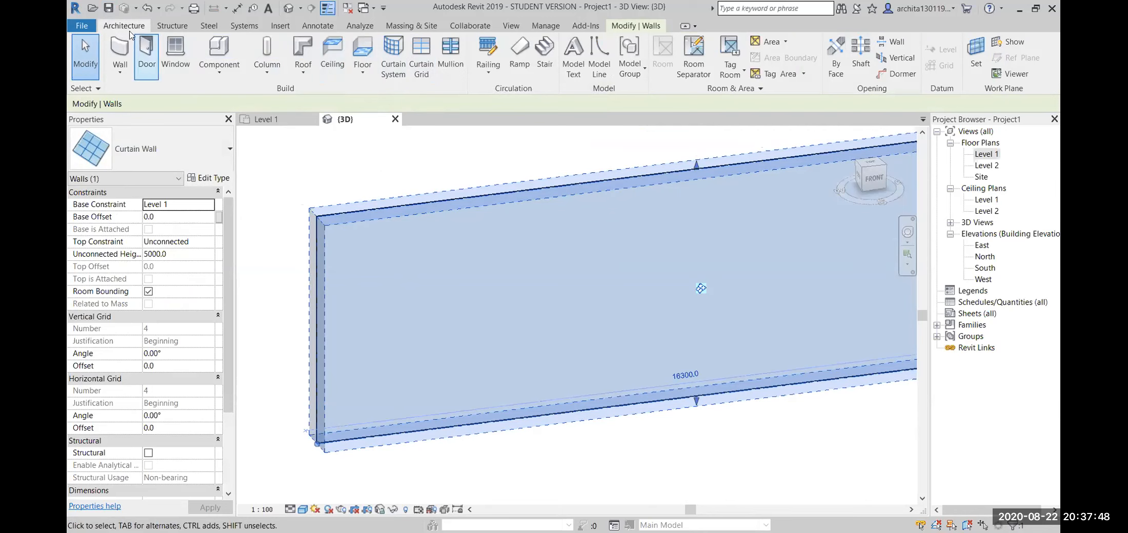
{"action": "left_click", "coordinate": [415, 47]}
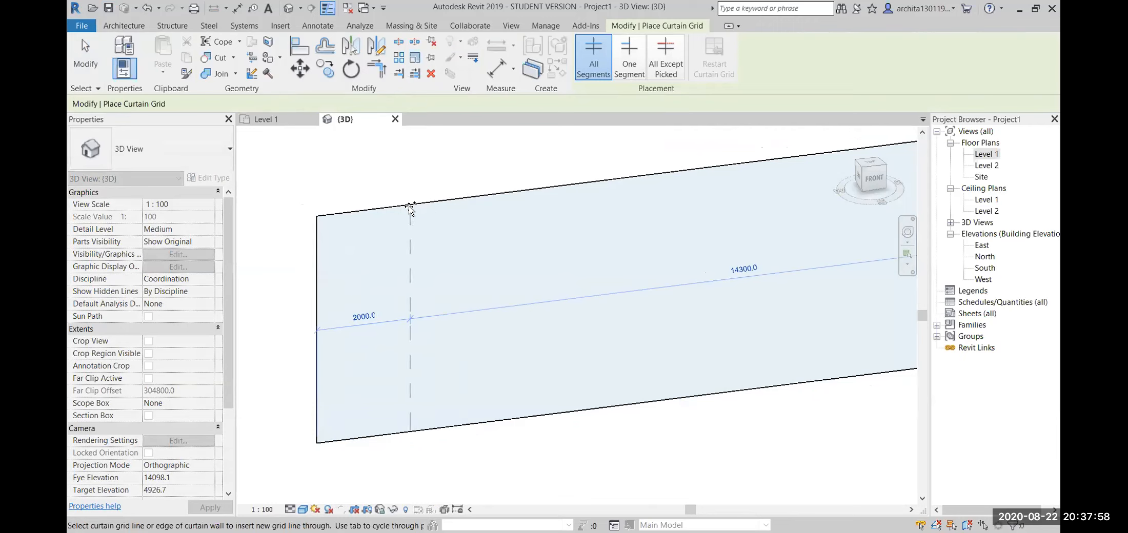
{"action": "left_click", "coordinate": [410, 210]}
{"action": "scroll", "coordinate": [488, 234], "scroll_direction": "down", "scroll_amount": 1}
{"action": "middle_click_drag", "start_coordinate": [489, 234], "coordinate": [370, 246]}
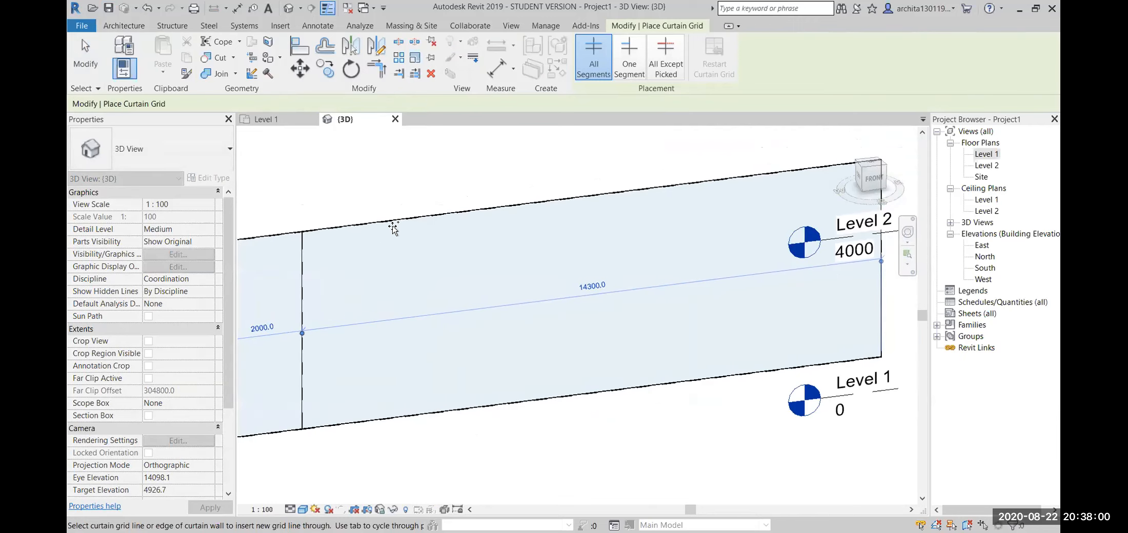
{"action": "left_click", "coordinate": [384, 222]}
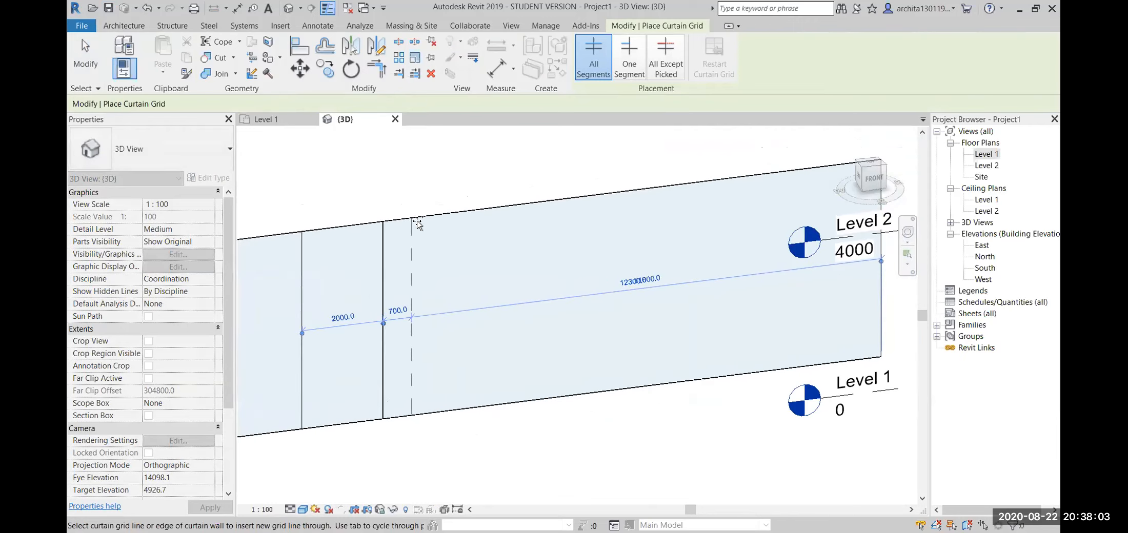
{"action": "left_click", "coordinate": [464, 212]}
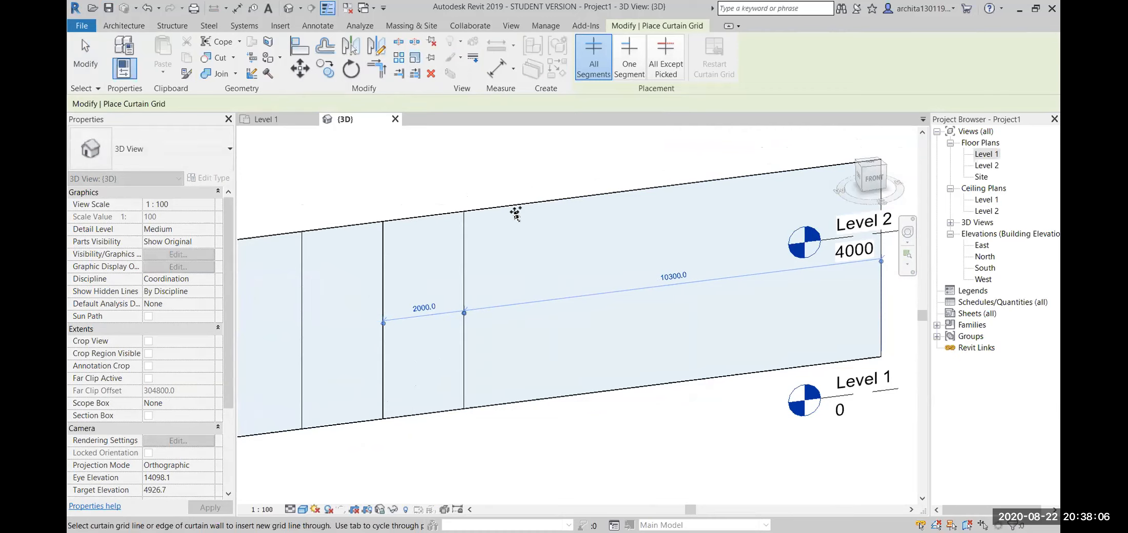
{"action": "left_click", "coordinate": [545, 202]}
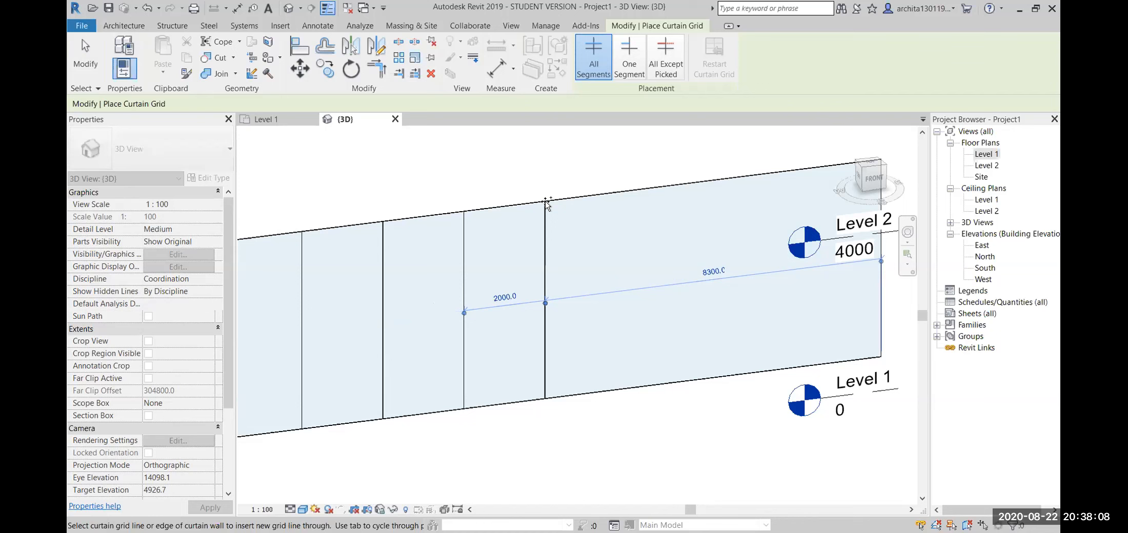
{"action": "left_click", "coordinate": [627, 191]}
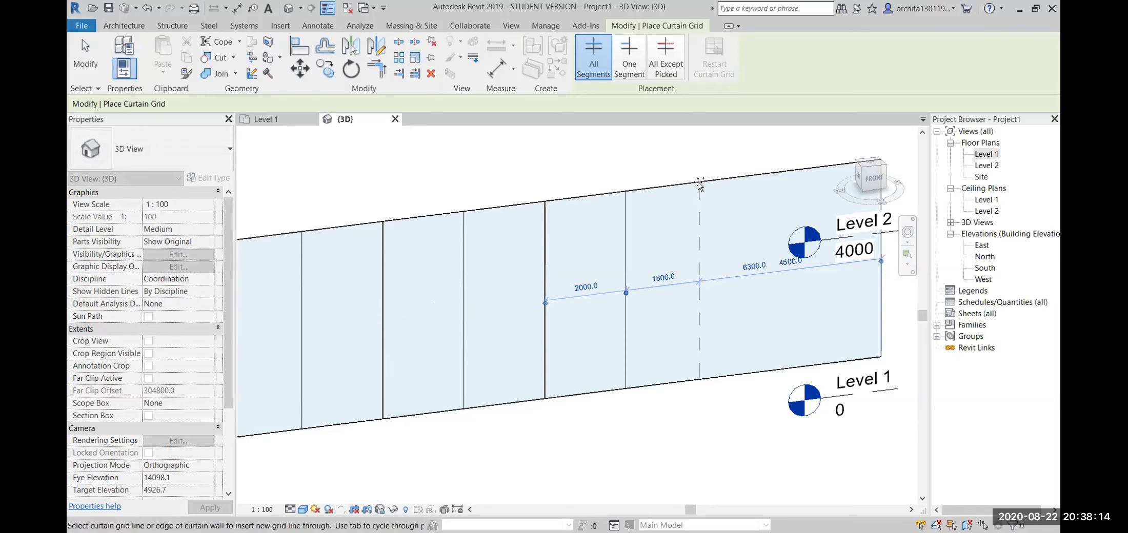
- Add two more vertical curtain grid lines at 2100 mm spacing in the remaining undivided panel towards the wall's east end
{"action": "scroll", "coordinate": [703, 183], "scroll_direction": "up", "scroll_amount": 3}
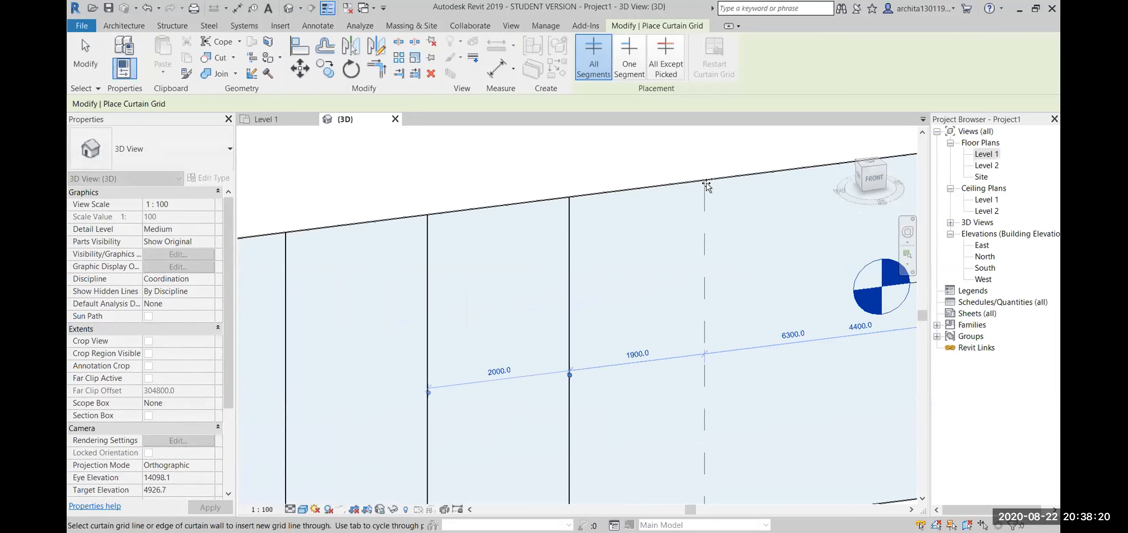
{"action": "scroll", "coordinate": [707, 186], "scroll_direction": "down", "scroll_amount": 2}
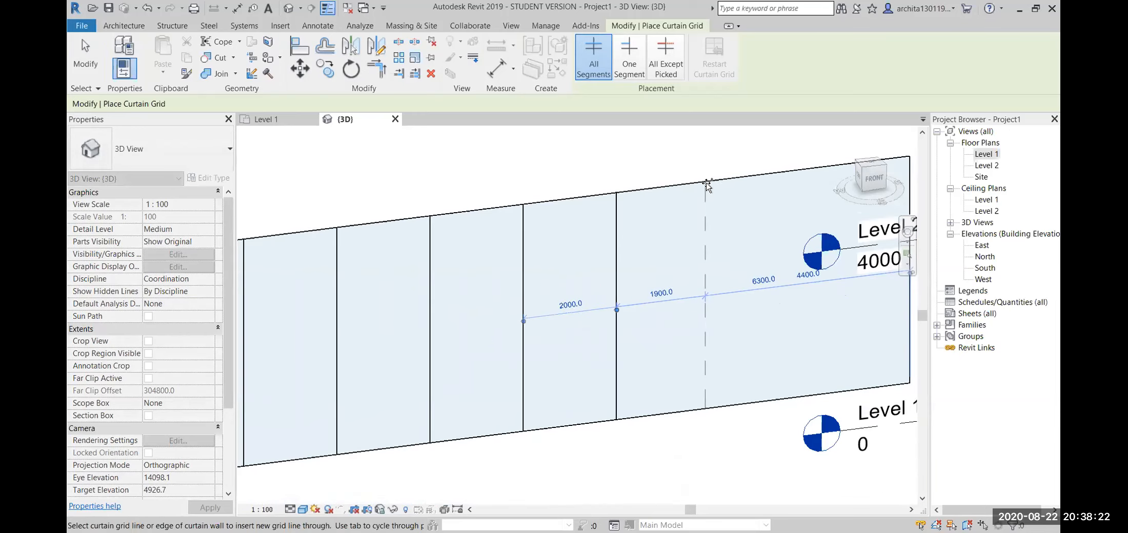
{"action": "scroll", "coordinate": [705, 188], "scroll_direction": "up", "scroll_amount": 1}
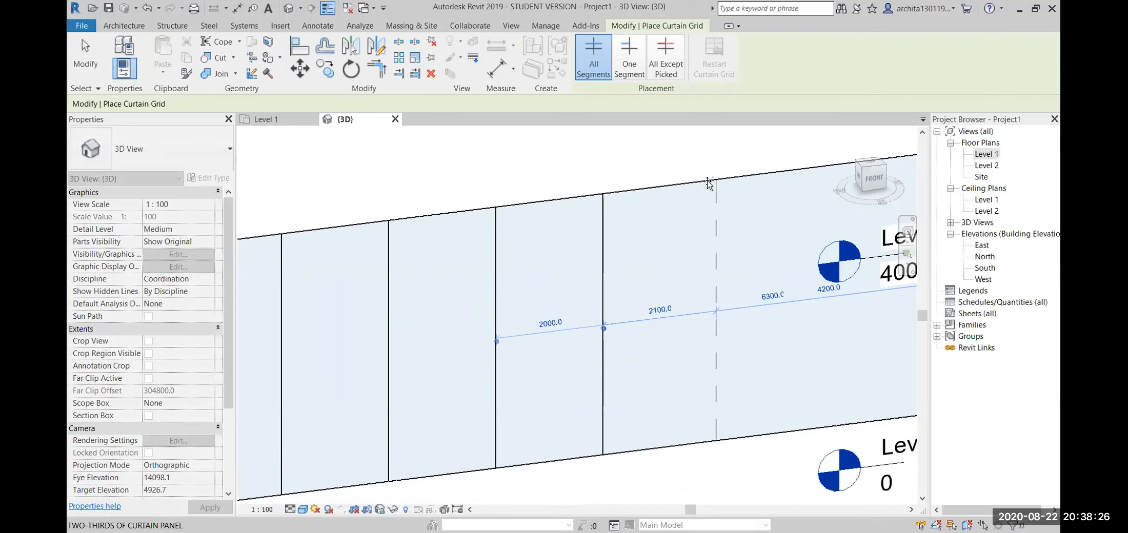
{"action": "scroll", "coordinate": [748, 219], "scroll_direction": "up", "scroll_amount": 2}
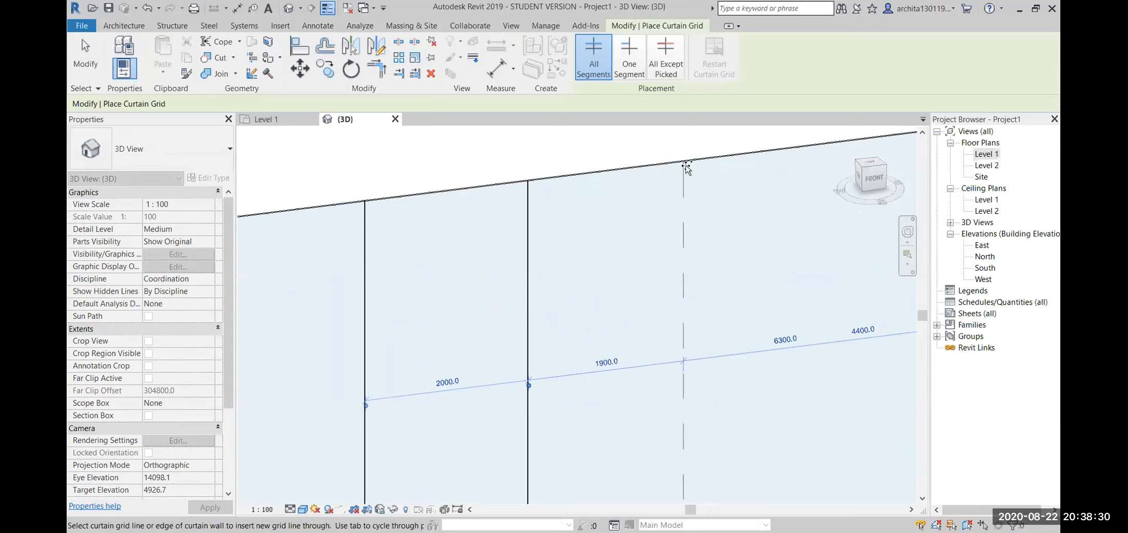
{"action": "scroll", "coordinate": [706, 164], "scroll_direction": "up", "scroll_amount": 1}
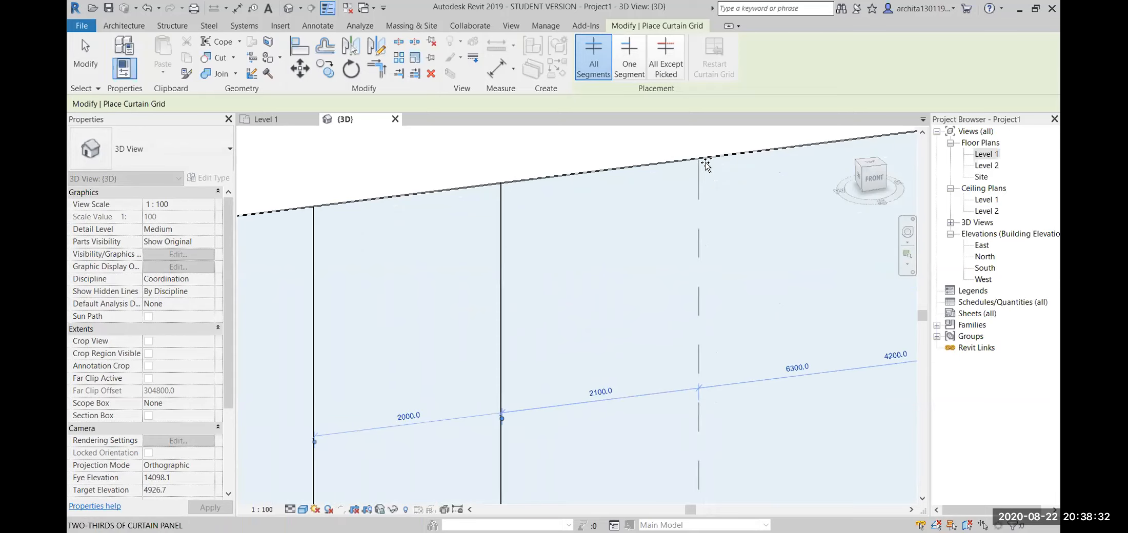
{"action": "scroll", "coordinate": [705, 164], "scroll_direction": "down", "scroll_amount": 2}
{"action": "left_click", "coordinate": [705, 164]}
{"action": "scroll", "coordinate": [661, 195], "scroll_direction": "down", "scroll_amount": 1}
{"action": "middle_click_drag", "start_coordinate": [651, 199], "coordinate": [514, 250]}
{"action": "left_click", "coordinate": [690, 194]}
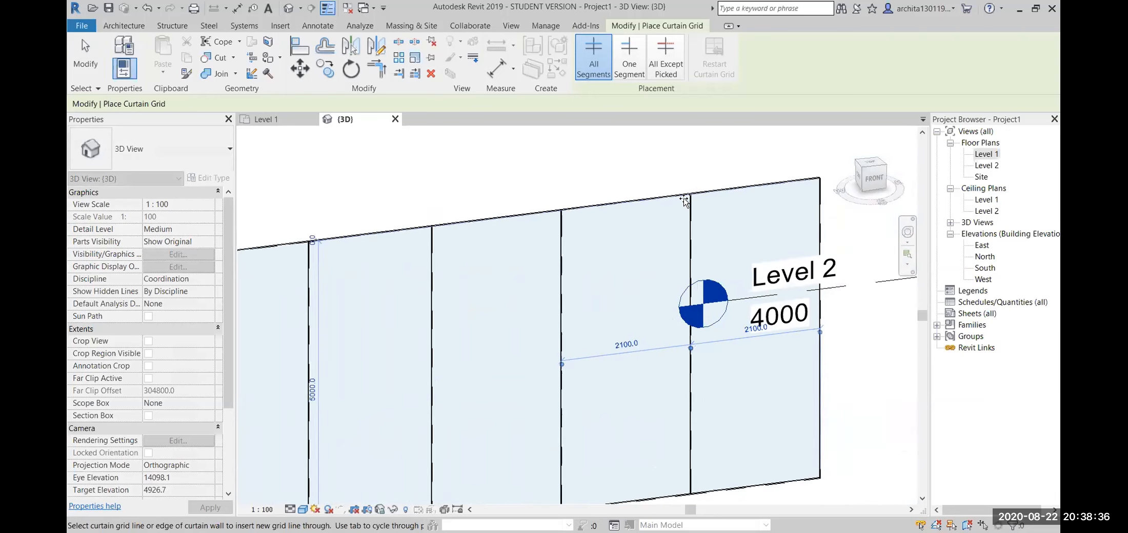
- Set the distance between the last two vertical grid lines to 2000 mm
{"action": "left_click", "coordinate": [631, 344]}
{"action": "type", "text": "2000"}
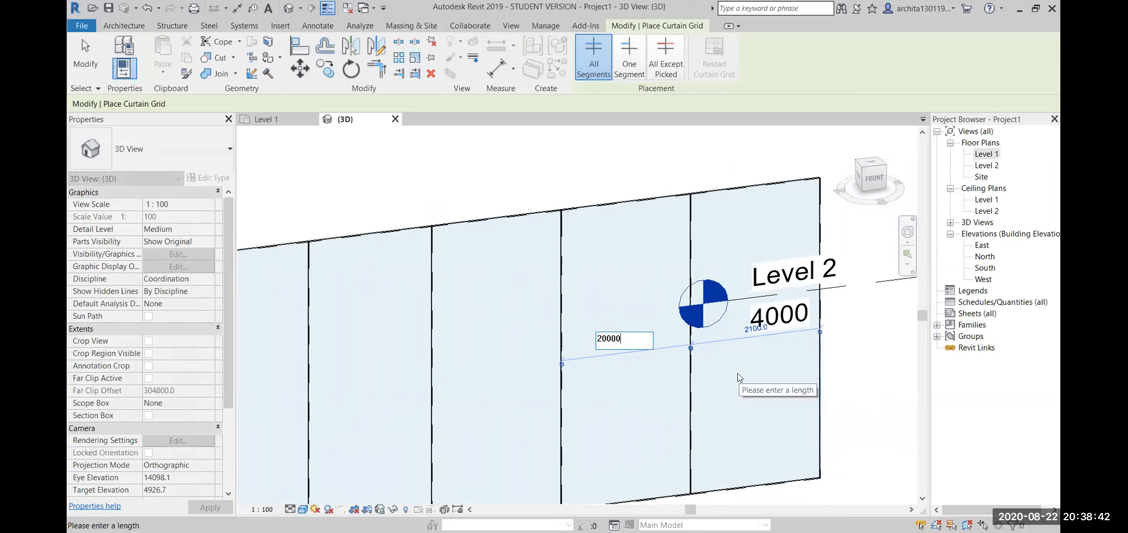
{"action": "key", "text": "Return"}
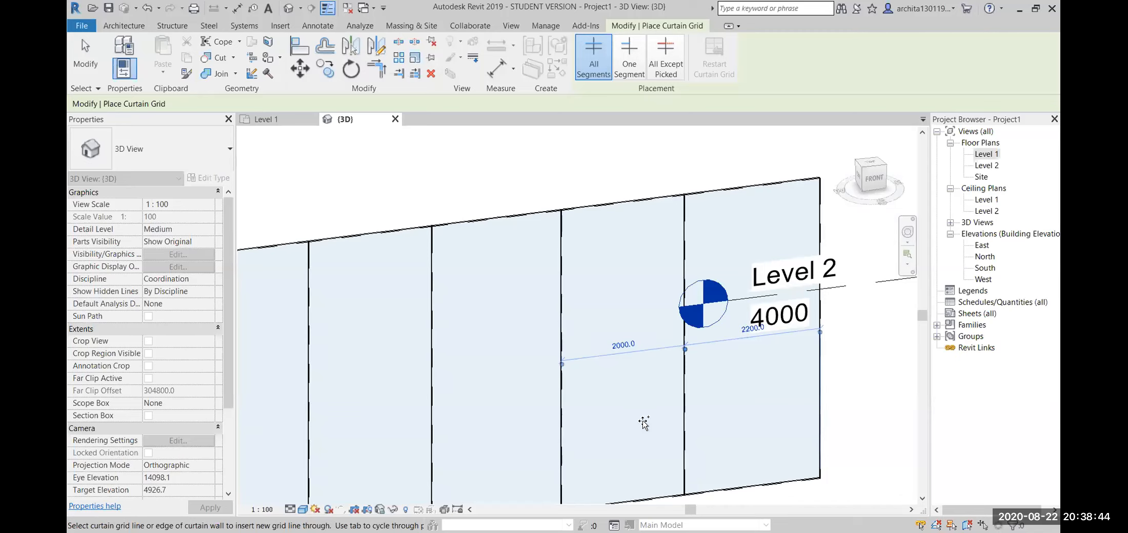
{"action": "left_click", "coordinate": [756, 328]}
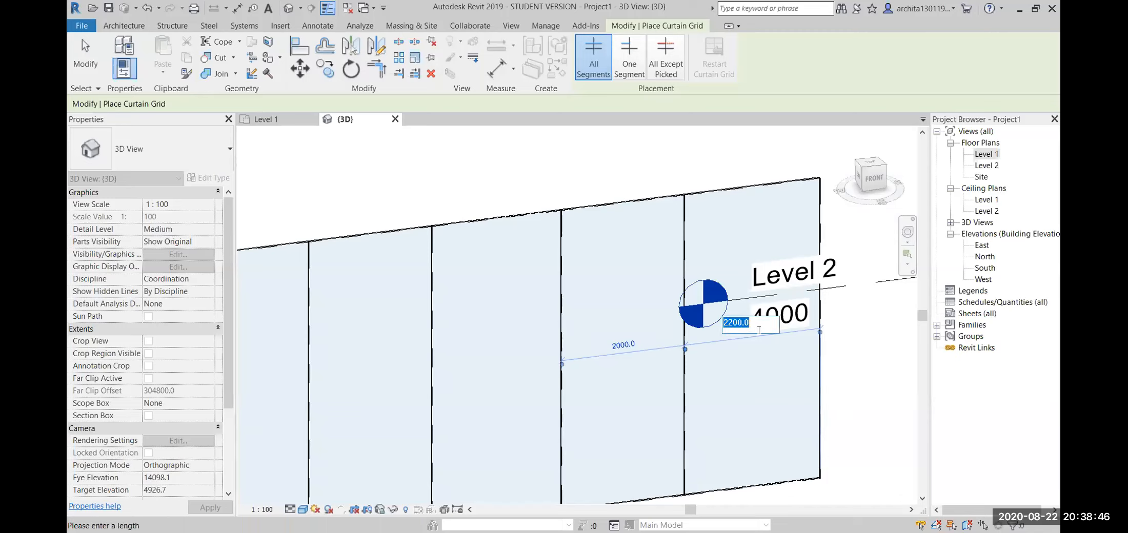
{"action": "key", "text": "Escape"}
{"action": "scroll", "coordinate": [618, 348], "scroll_direction": "down", "scroll_amount": 2}
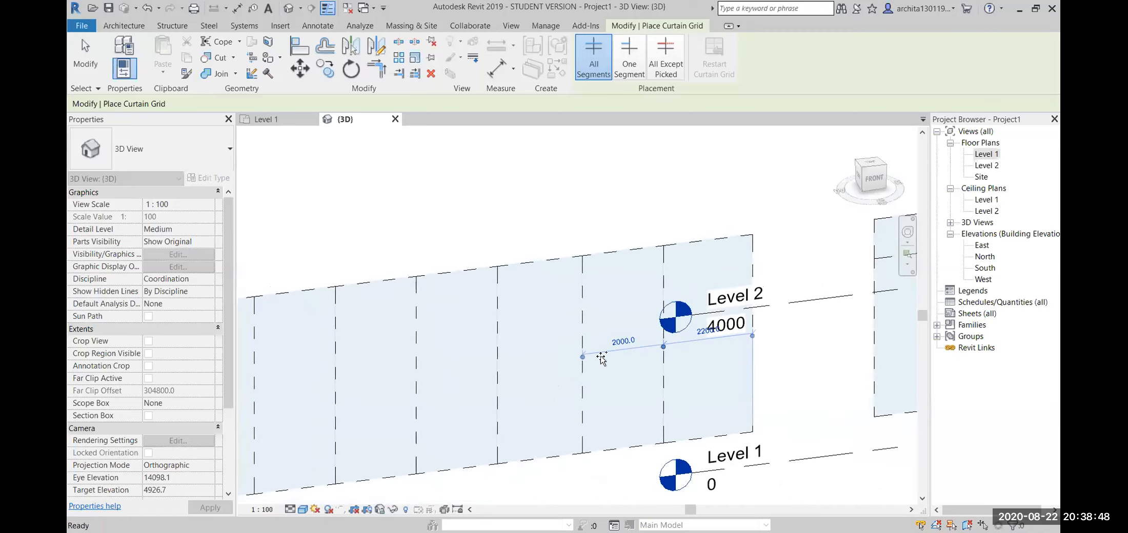
{"action": "key", "text": "Escape"}
- Set the distance from the second-to-last vertical grid line to its western neighbour to 2000 mm
{"action": "left_click", "coordinate": [584, 332]}
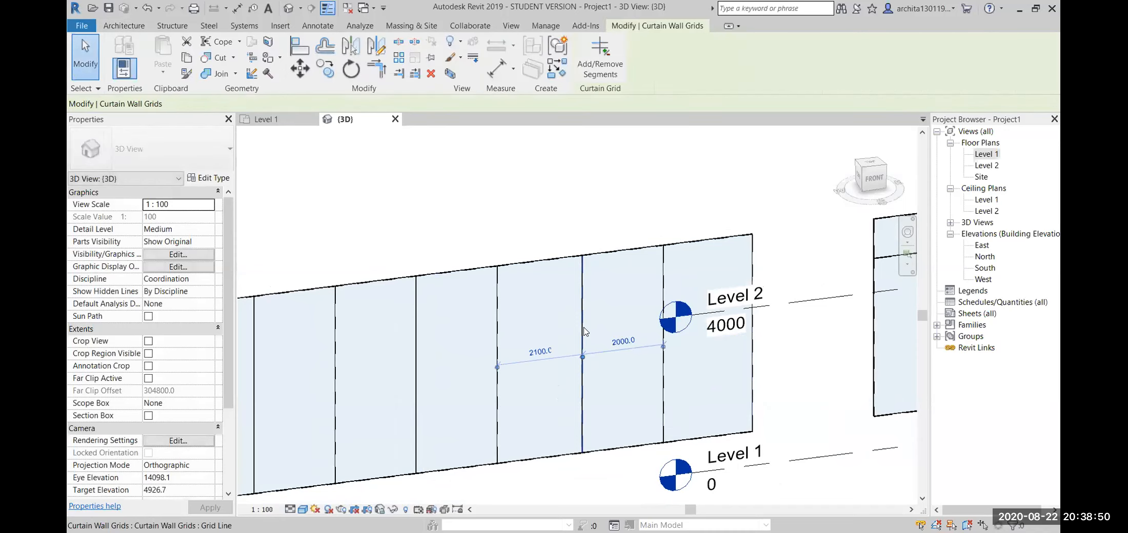
{"action": "left_click", "coordinate": [535, 348]}
{"action": "type", "text": "20"}
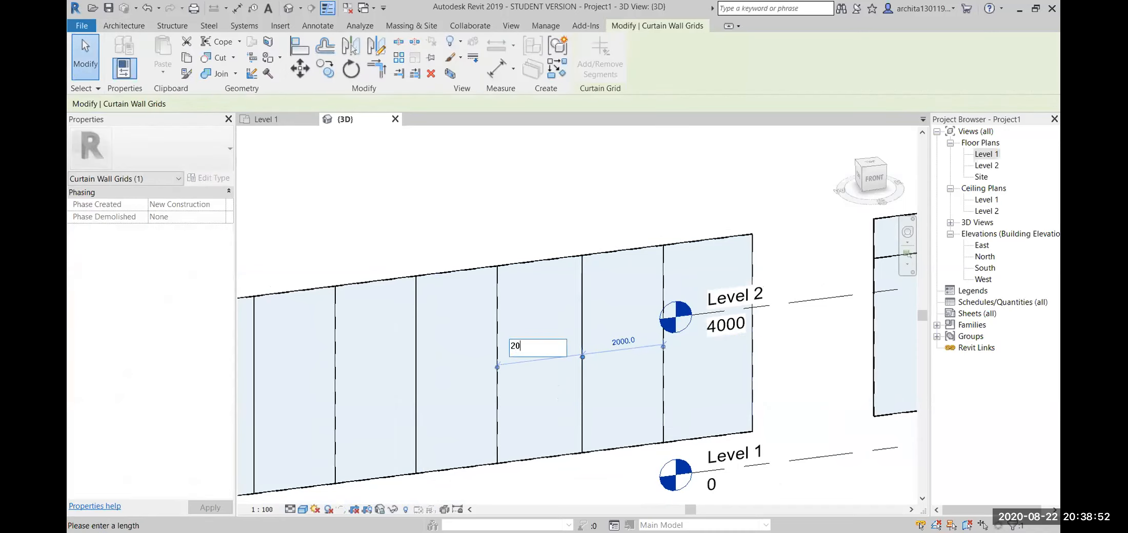
{"action": "key", "text": "Return"}
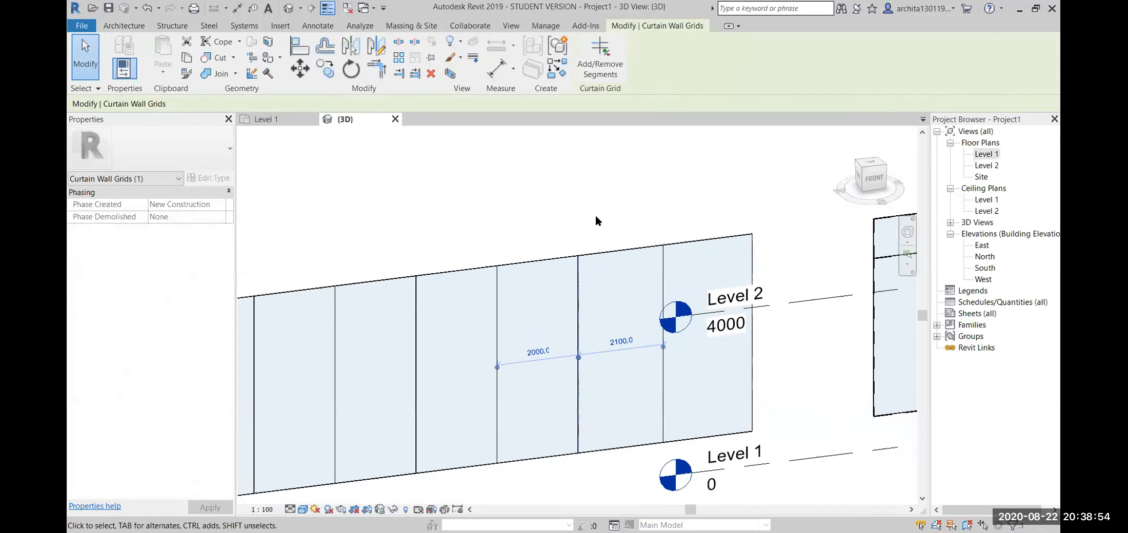
- Set the distance between the last two vertical grid lines near the east end back to 2000 mm
{"action": "scroll", "coordinate": [600, 355], "scroll_direction": "down", "scroll_amount": 2}
{"action": "scroll", "coordinate": [650, 350], "scroll_direction": "up", "scroll_amount": 2}
{"action": "left_click", "coordinate": [594, 343]}
{"action": "type", "text": "2"}
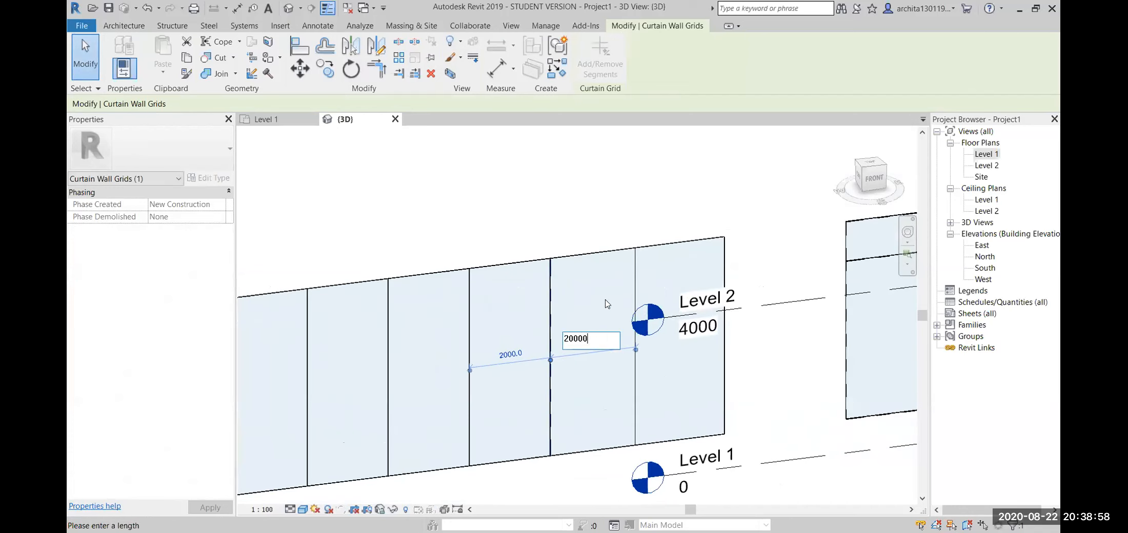
{"action": "type", "text": "000"}
{"action": "key", "text": "Return"}
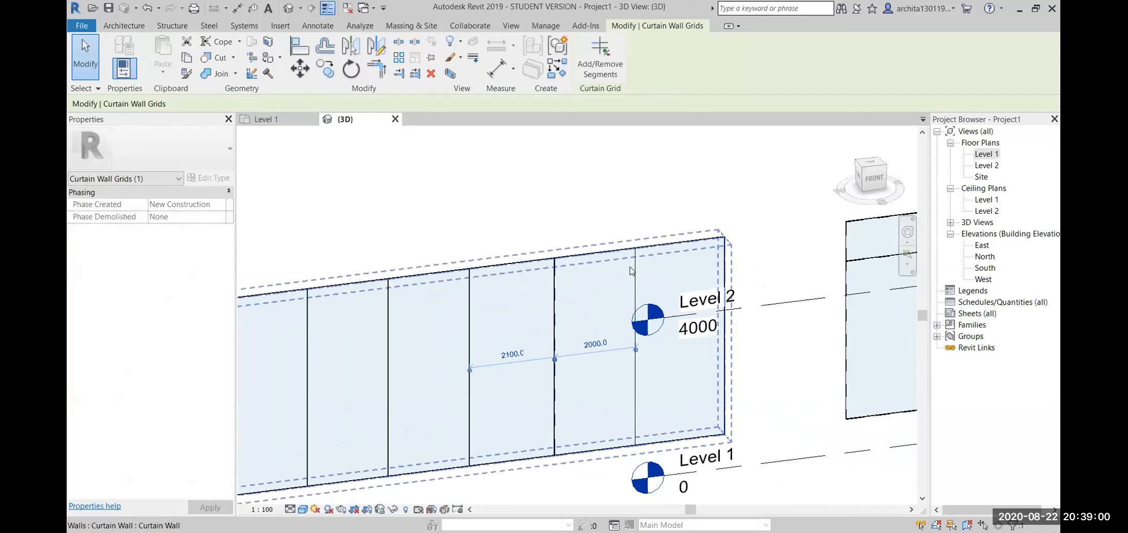
- Add a horizontal curtain grid line across all segments of the plain Curtain Wall at mid-height, 2500 mm from its base
{"action": "scroll", "coordinate": [574, 359], "scroll_direction": "down", "scroll_amount": 3}
{"action": "scroll", "coordinate": [533, 451], "scroll_direction": "up", "scroll_amount": 2}
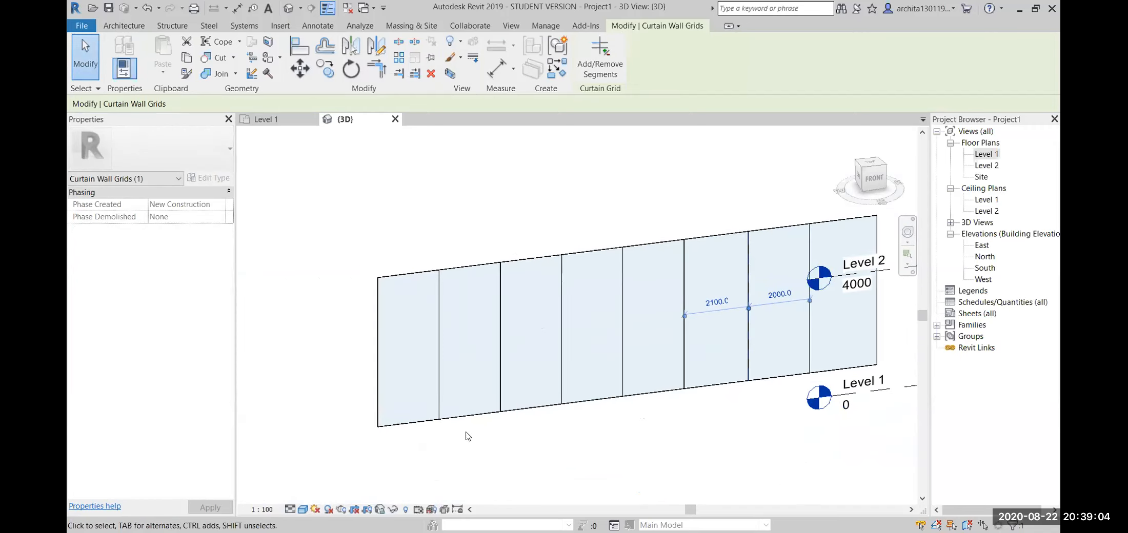
{"action": "left_click", "coordinate": [125, 27]}
{"action": "left_click", "coordinate": [428, 55]}
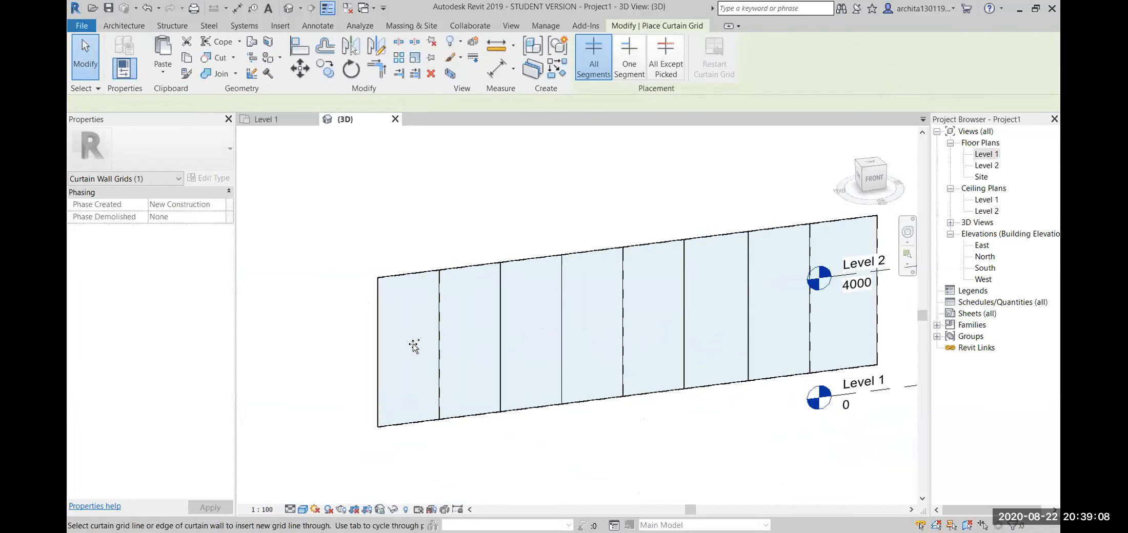
{"action": "left_click", "coordinate": [377, 355]}
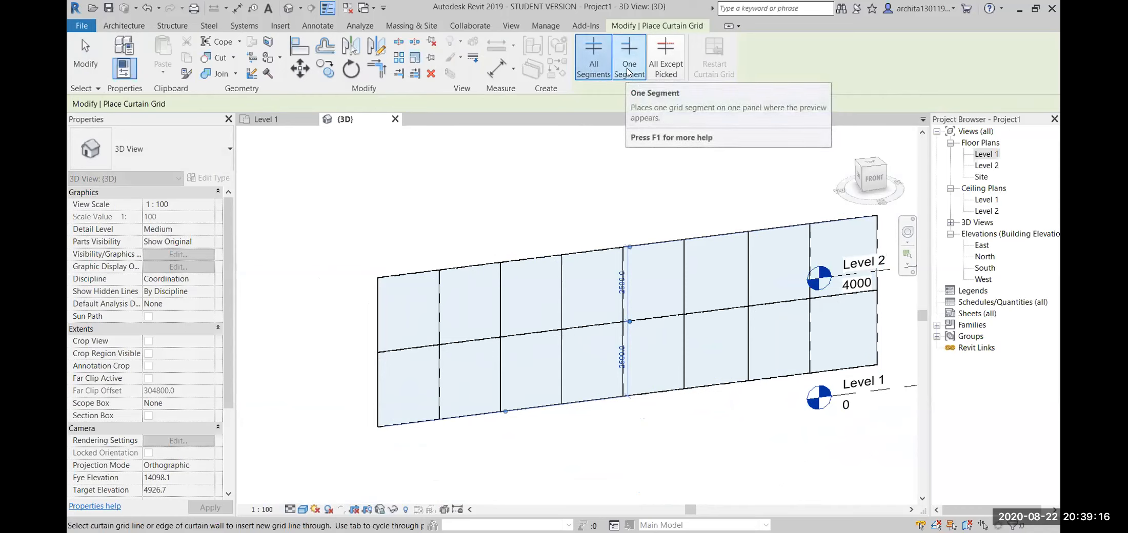
- Add one-segment horizontal grid lines through the middle of the upper and lower panels in the westernmost bay, splitting each at 1250 mm
{"action": "left_click", "coordinate": [629, 67]}
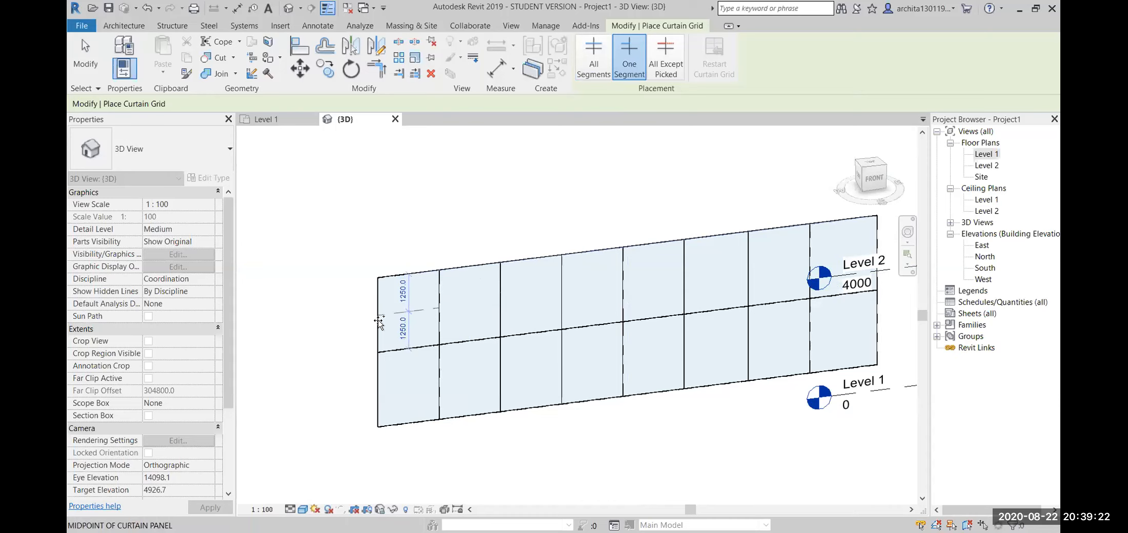
{"action": "left_click", "coordinate": [378, 322]}
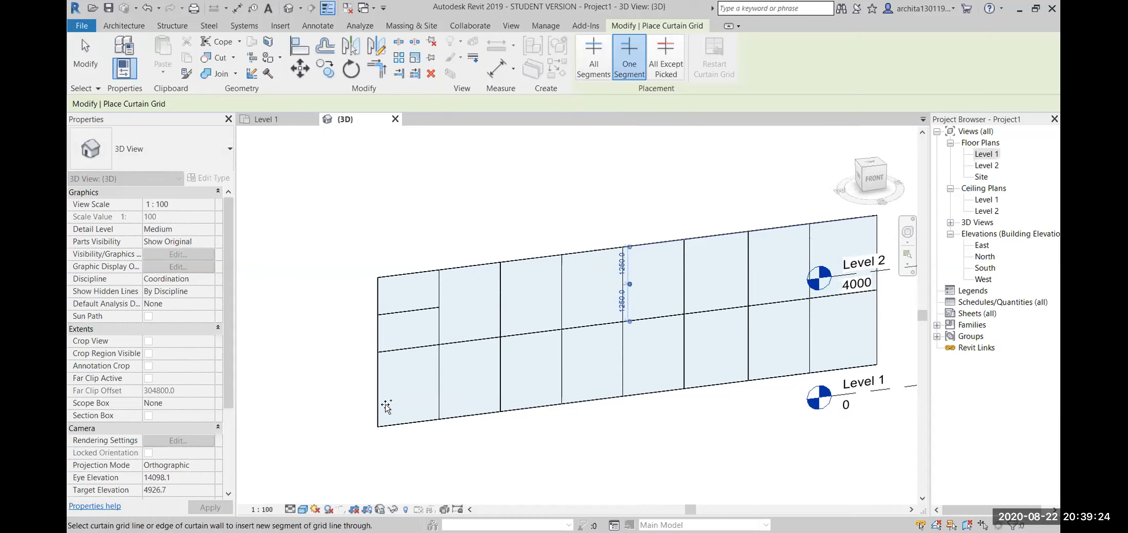
{"action": "left_click", "coordinate": [390, 389]}
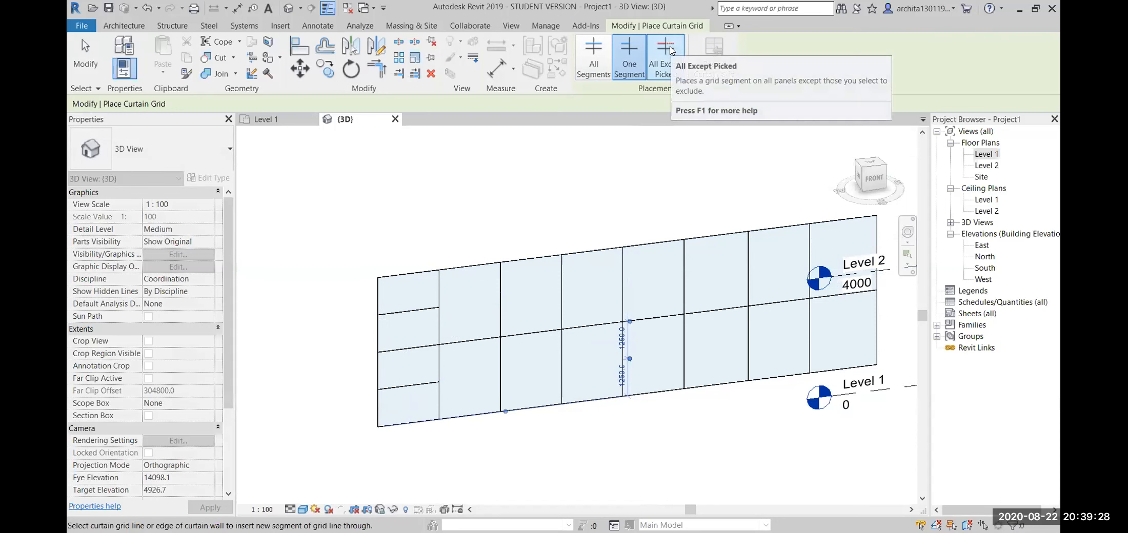
- With All Except Picked, place a horizontal grid line 1000 mm below the wall's top and a vertical one midway through the fourth bay
{"action": "left_click", "coordinate": [670, 50]}
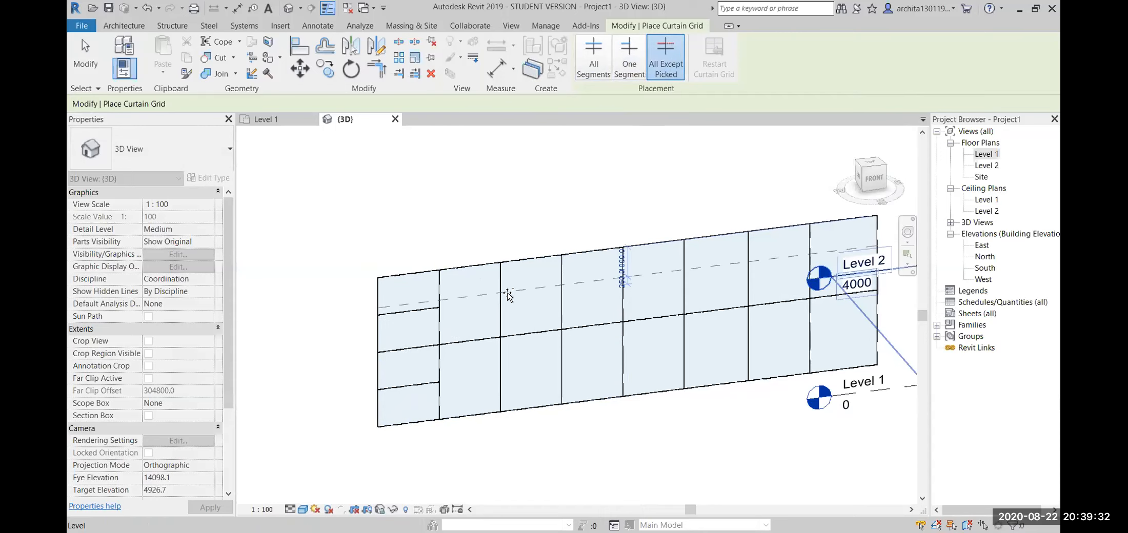
{"action": "left_click", "coordinate": [568, 288]}
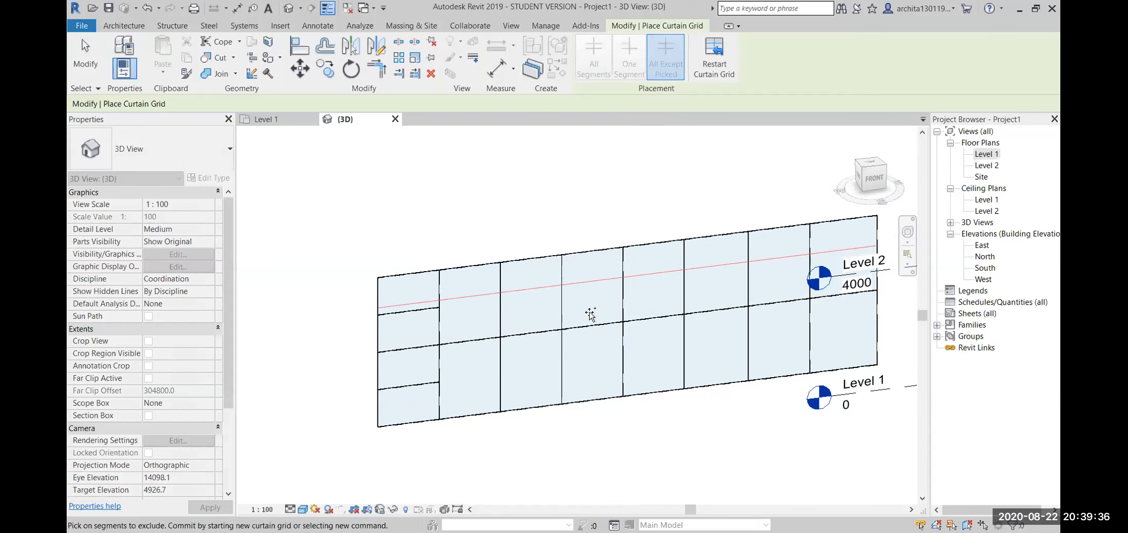
{"action": "left_click", "coordinate": [593, 329]}
{"action": "key", "text": "Escape"}
{"action": "key", "text": "Escape"}
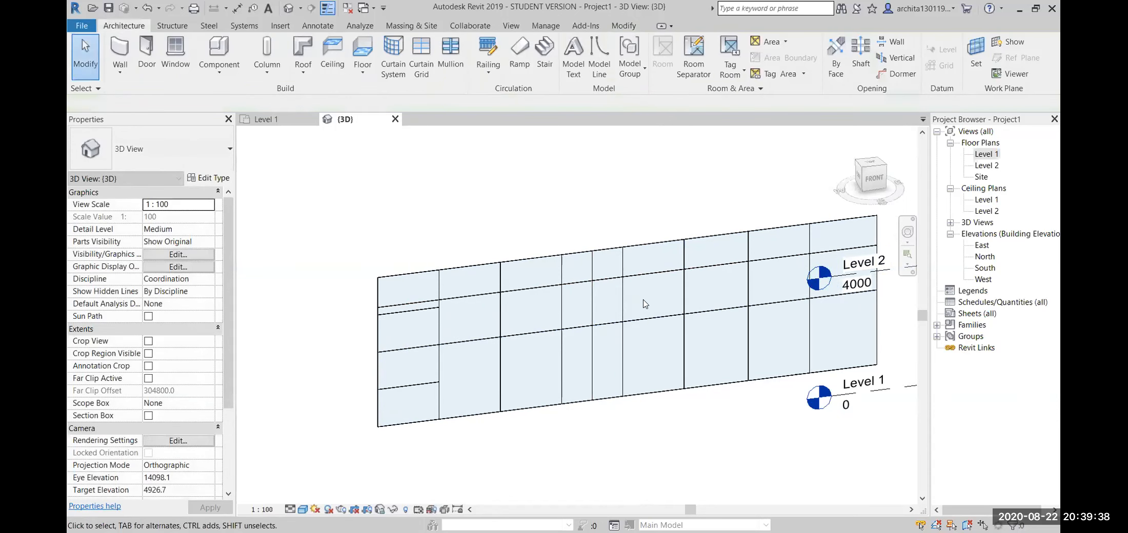
- Delete the horizontal grid line near the wall's top and the vertical grid line midway through the fourth bay
{"action": "left_click", "coordinate": [601, 285]}
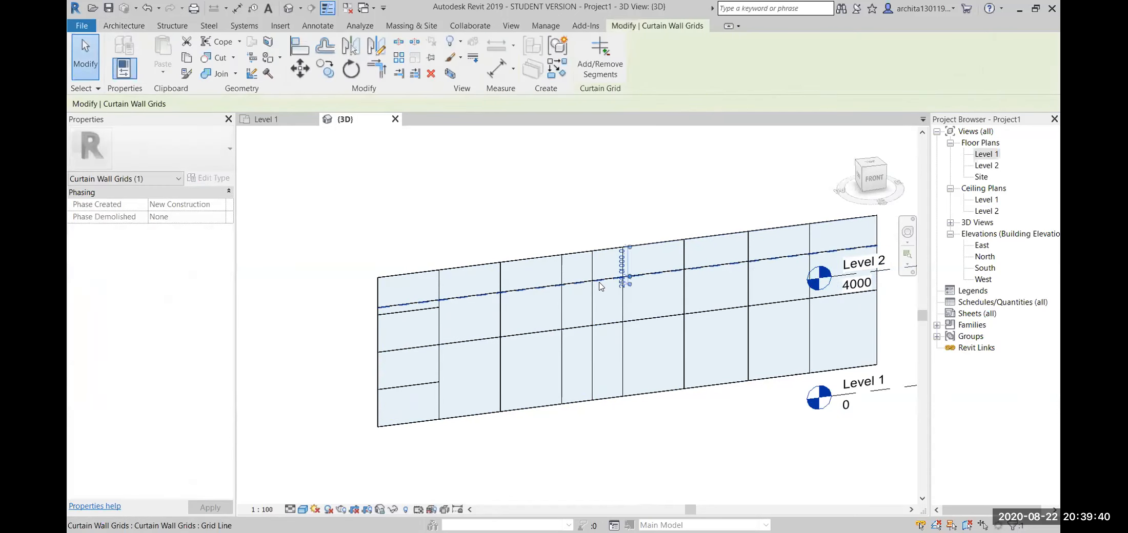
{"action": "key", "text": "Delete"}
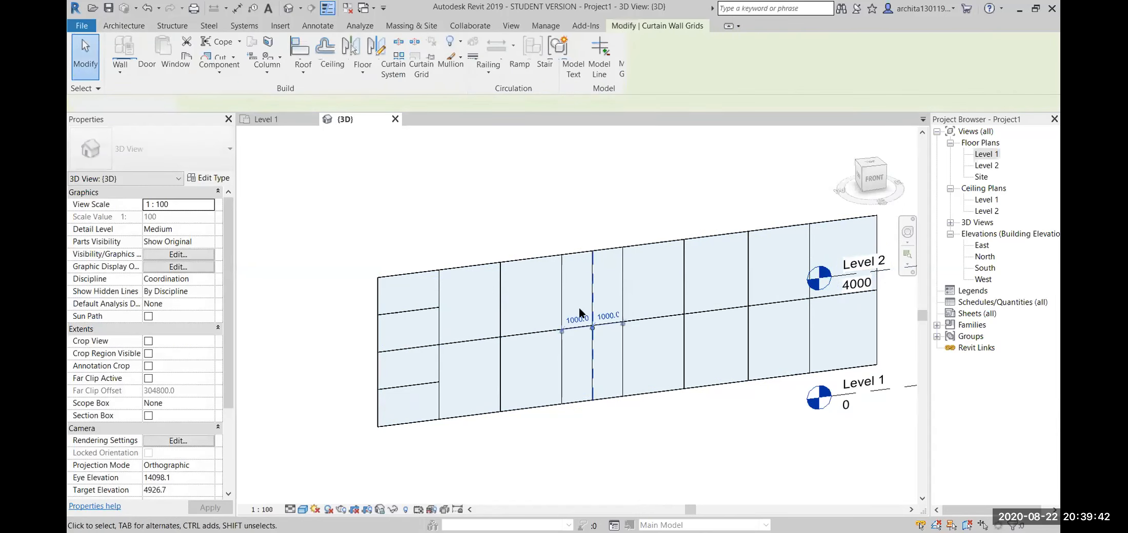
{"action": "middle_click_drag", "start_coordinate": [631, 428], "coordinate": [562, 423]}
{"action": "scroll", "coordinate": [428, 327], "scroll_direction": "up", "scroll_amount": 2}
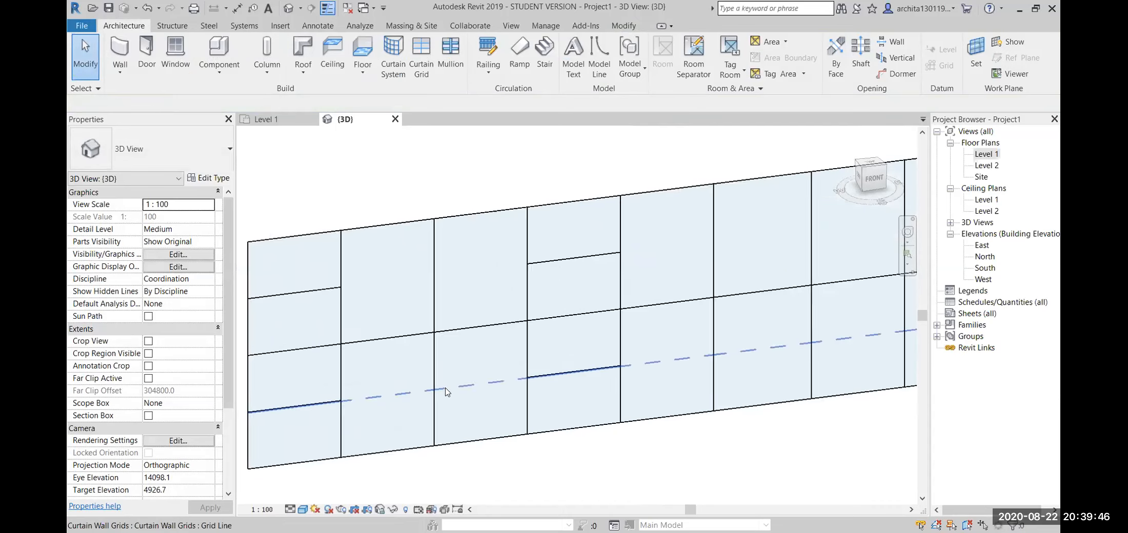
- Place 50 x 150mm rectangular mullions along the entire mid-height grid line and the first interior vertical grid line from the west
{"action": "middle_click_drag", "start_coordinate": [444, 388], "coordinate": [491, 369]}
{"action": "scroll", "coordinate": [484, 279], "scroll_direction": "down", "scroll_amount": 1}
{"action": "middle_click_drag", "start_coordinate": [540, 302], "coordinate": [532, 321]}
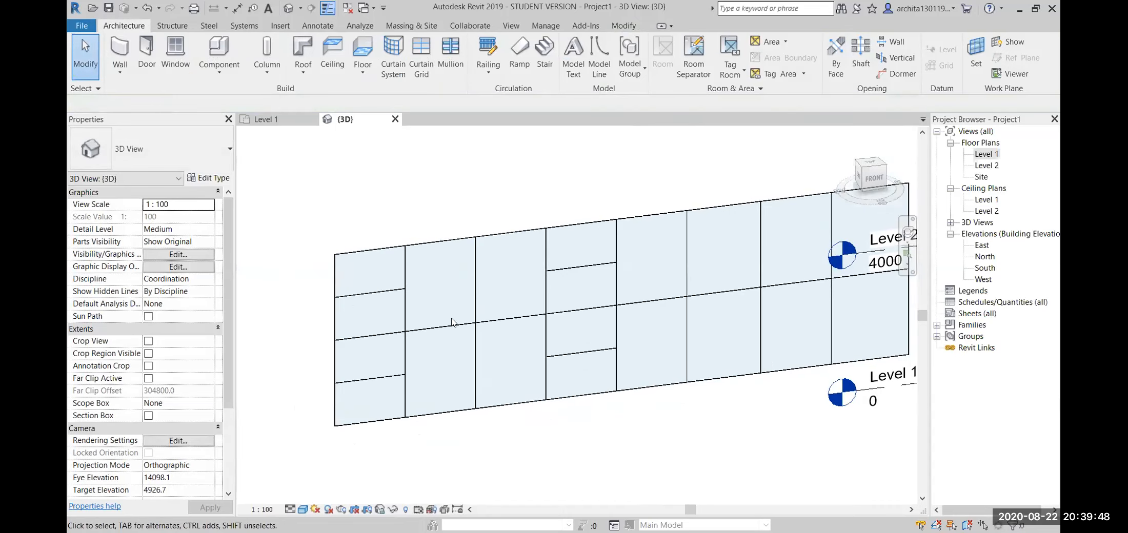
{"action": "scroll", "coordinate": [584, 366], "scroll_direction": "down", "scroll_amount": 1}
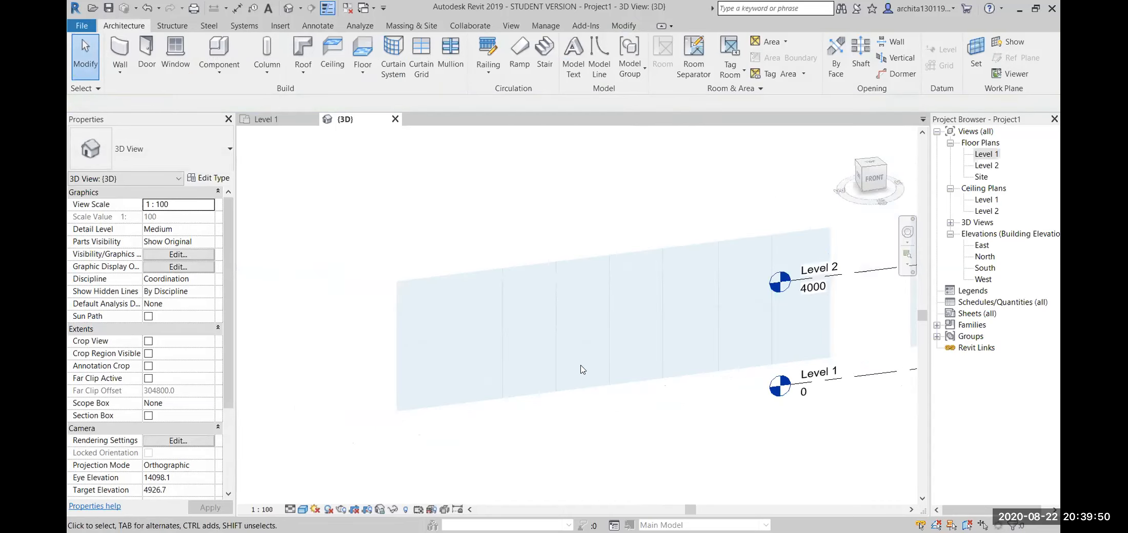
{"action": "middle_click_drag", "start_coordinate": [711, 328], "coordinate": [621, 328]}
{"action": "middle_click_drag", "start_coordinate": [492, 373], "coordinate": [584, 373]}
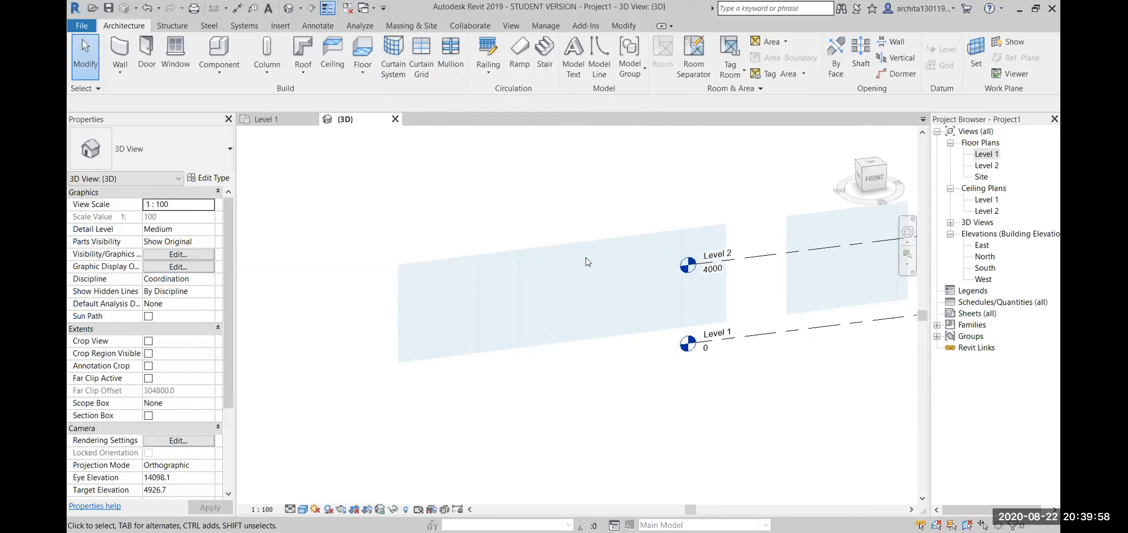
{"action": "scroll", "coordinate": [587, 262], "scroll_direction": "down", "scroll_amount": 2}
{"action": "left_click", "coordinate": [447, 57]}
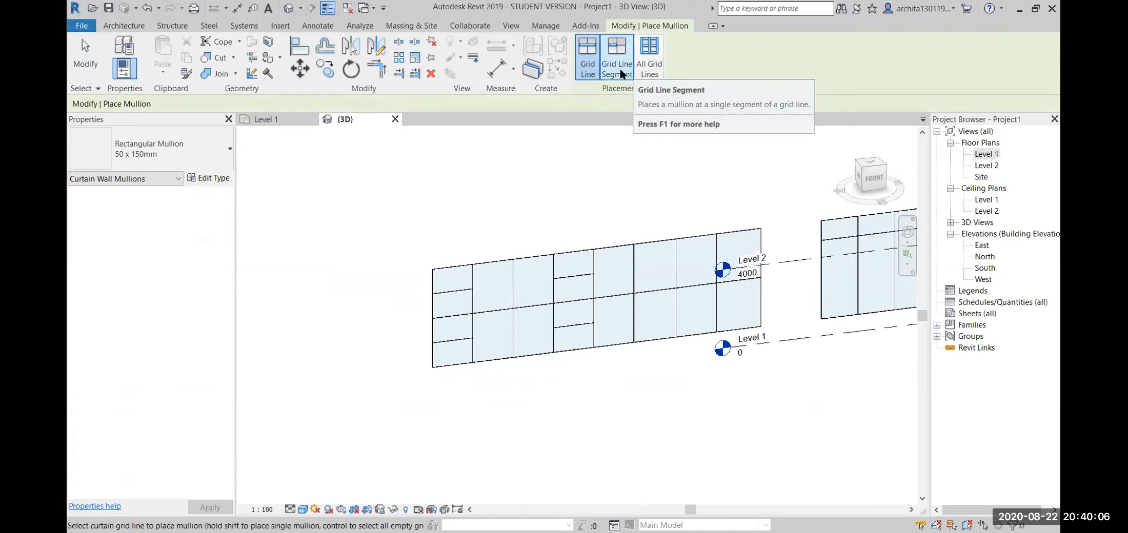
{"action": "left_click", "coordinate": [488, 316]}
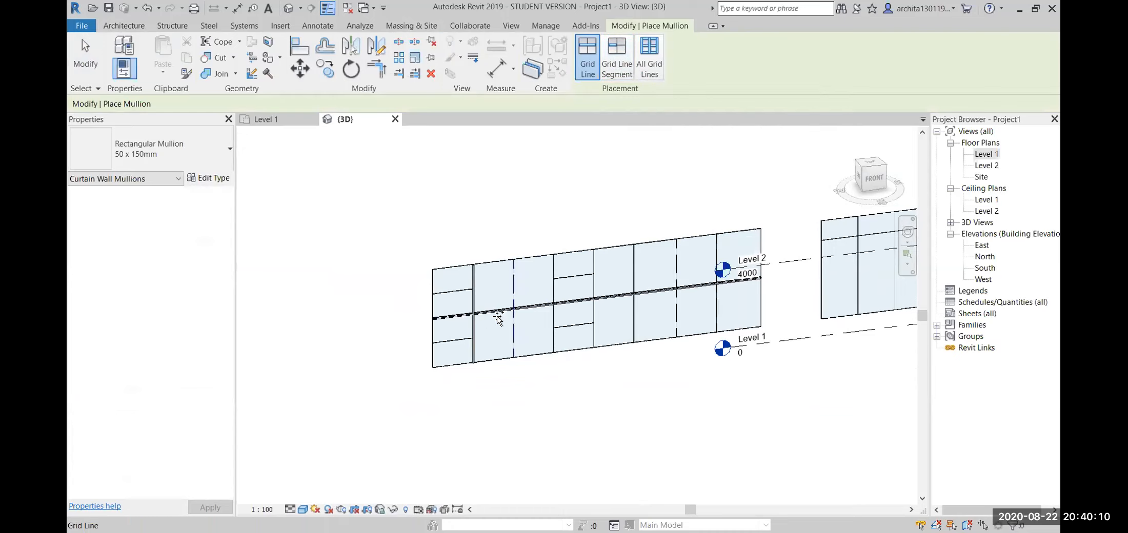
- Place single-segment mullions on the upper and lower short horizontal grid segments in the westernmost bay
{"action": "left_click", "coordinate": [617, 54]}
{"action": "left_click", "coordinate": [458, 291]}
{"action": "left_click", "coordinate": [463, 342]}
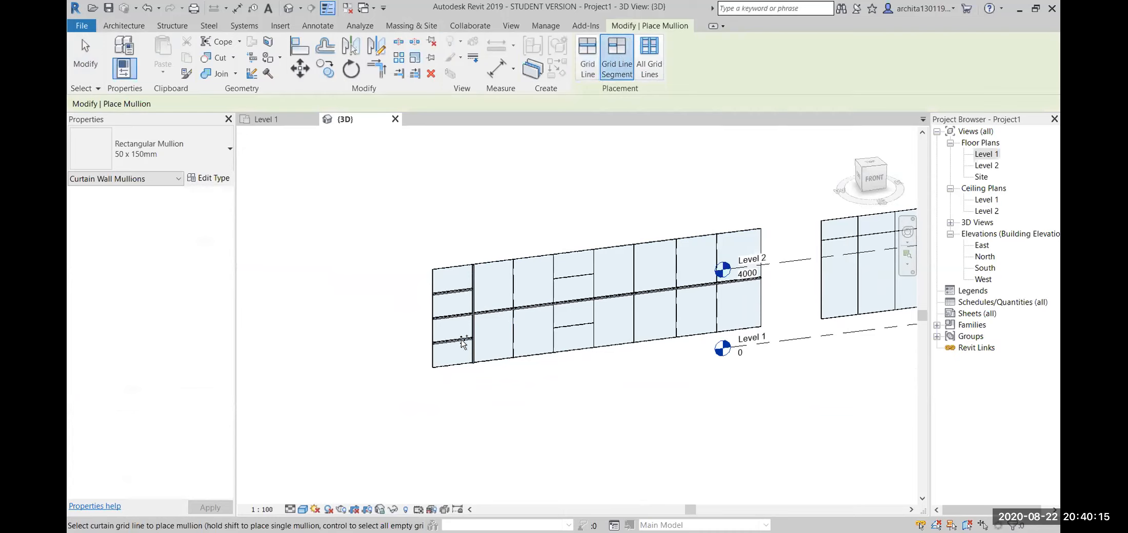
- Place 50 x 150mm rectangular mullions on all remaining grid lines and outer edges of the plain Curtain Wall
{"action": "left_click", "coordinate": [656, 51]}
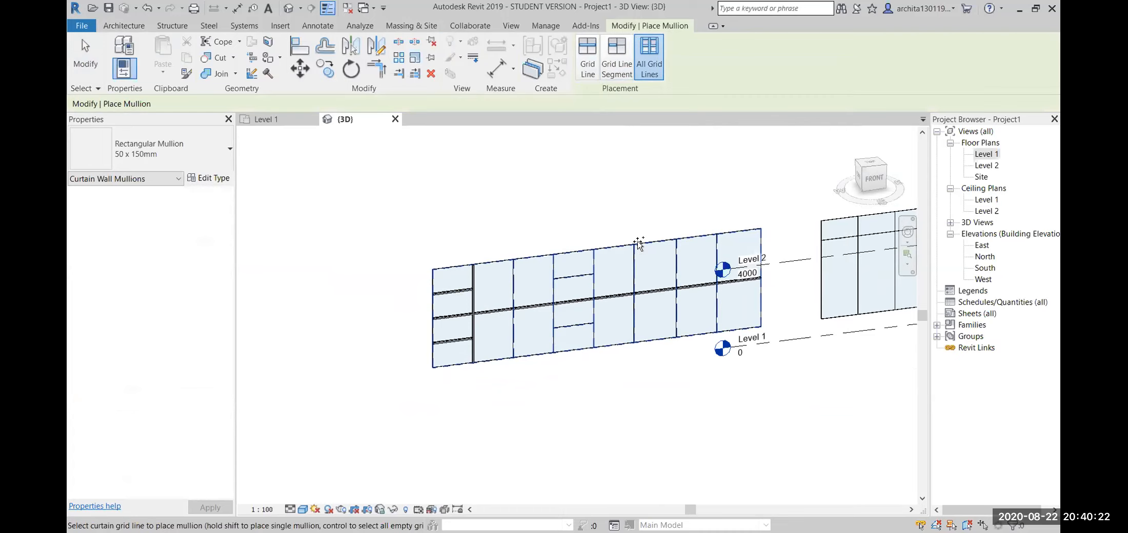
{"action": "left_click", "coordinate": [638, 242]}
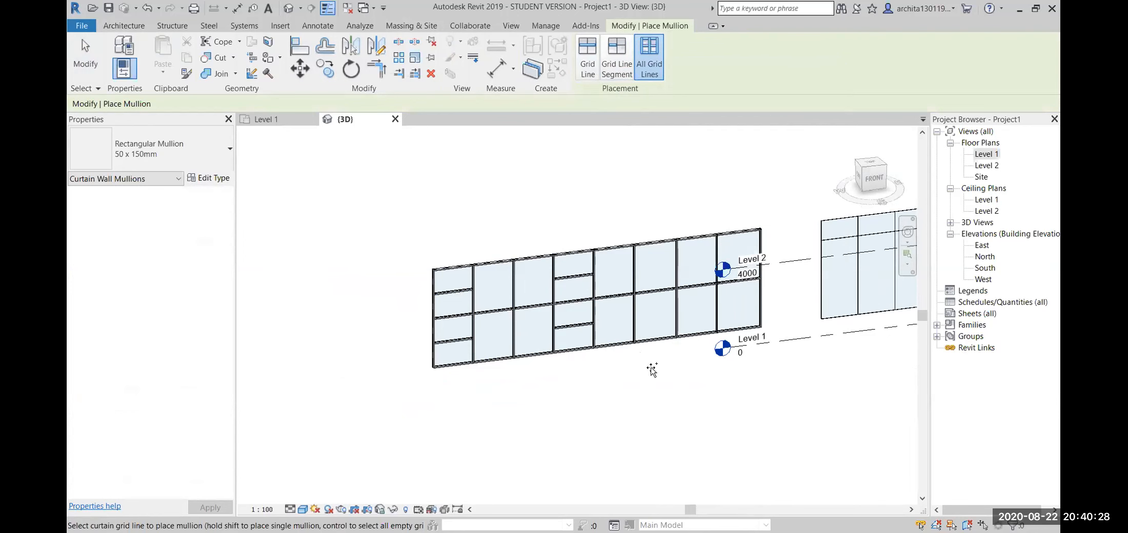
{"action": "key", "text": "Escape"}
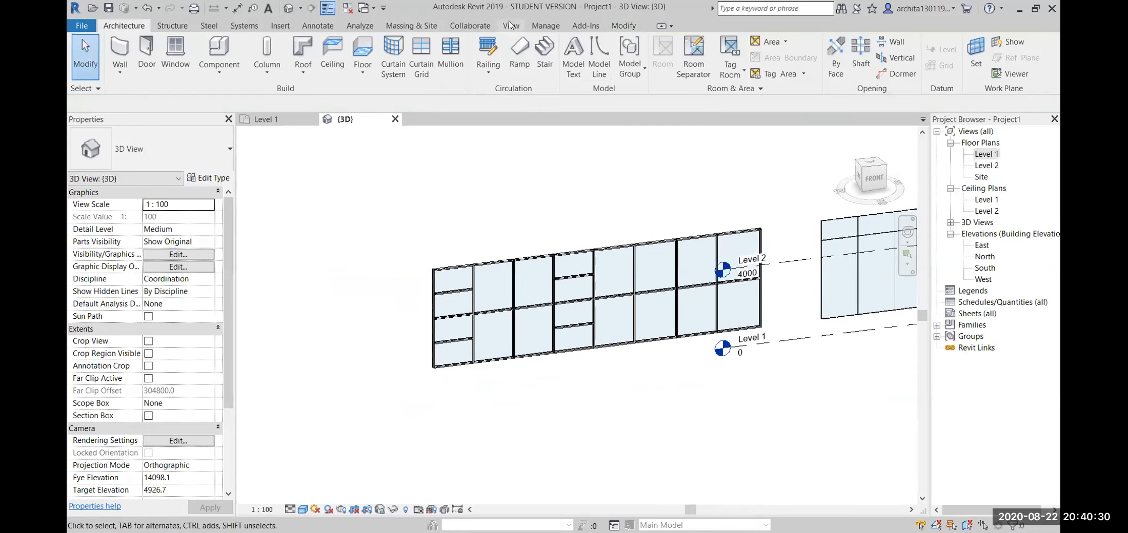
- Examine the mullions on the plain Curtain Wall up close and select the wall to review its properties
{"action": "scroll", "coordinate": [518, 272], "scroll_direction": "up", "scroll_amount": 3}
{"action": "scroll", "coordinate": [455, 305], "scroll_direction": "up", "scroll_amount": 3}
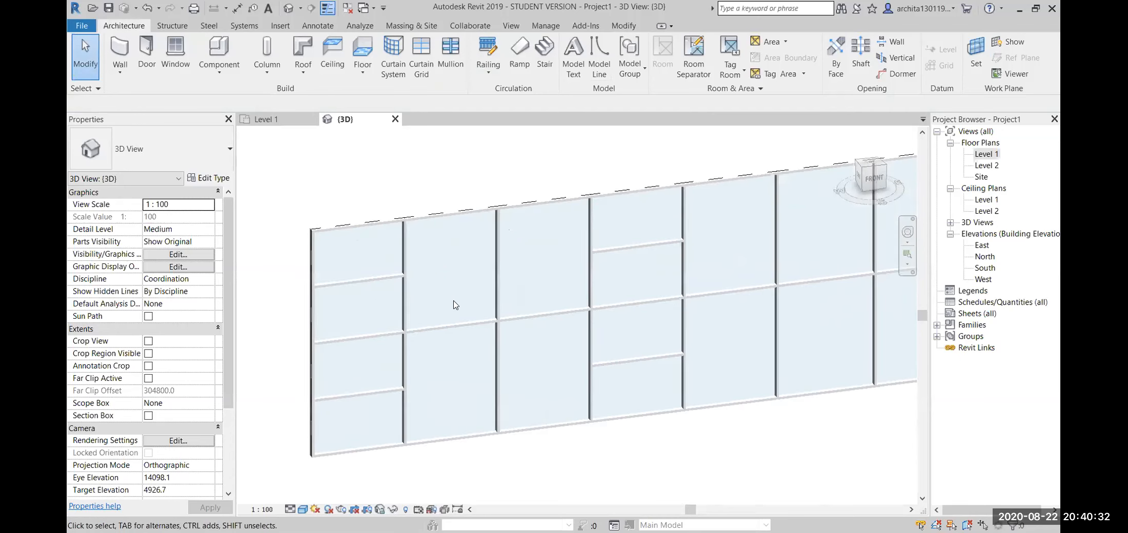
{"action": "scroll", "coordinate": [400, 319], "scroll_direction": "up", "scroll_amount": 1}
{"action": "middle_click_drag", "start_coordinate": [403, 319], "coordinate": [450, 262]}
{"action": "scroll", "coordinate": [446, 260], "scroll_direction": "down", "scroll_amount": 3}
{"action": "middle_click_drag", "start_coordinate": [559, 257], "coordinate": [513, 325]}
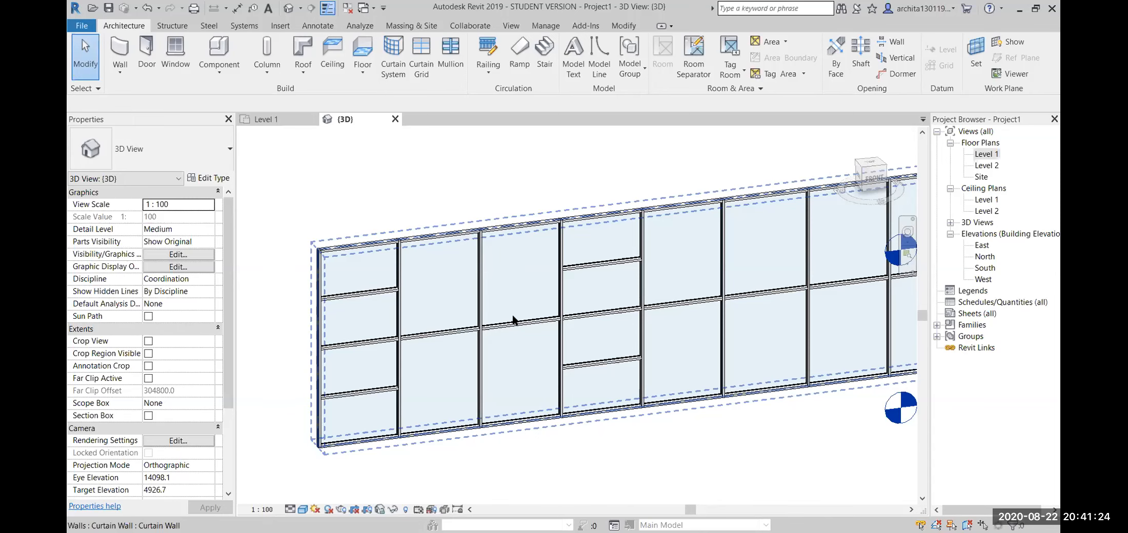
{"action": "key", "text": "Escape"}
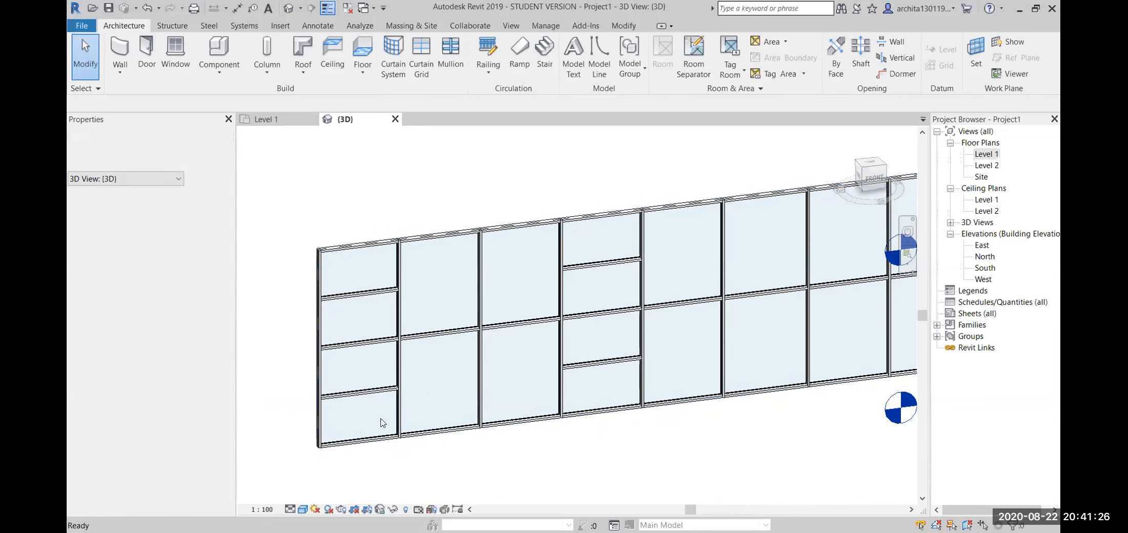
{"action": "left_click", "coordinate": [367, 438]}
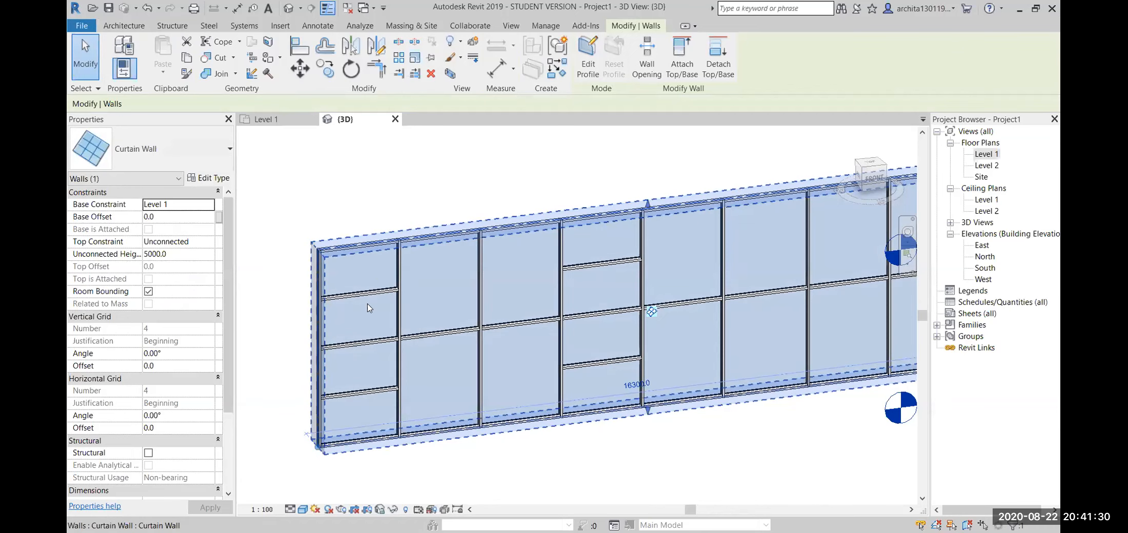
{"action": "scroll", "coordinate": [369, 311], "scroll_direction": "down", "scroll_amount": 2}
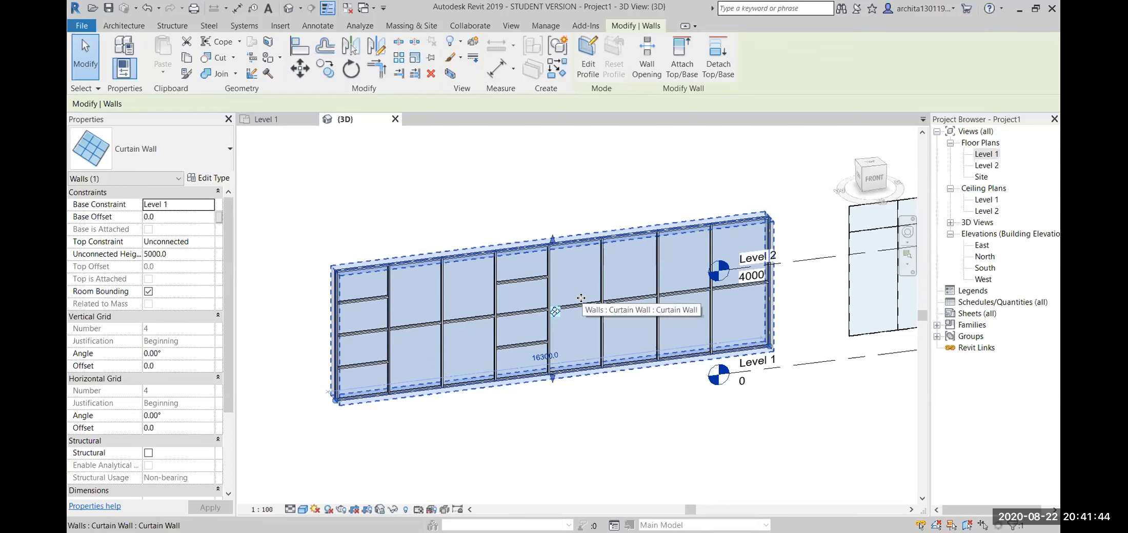
{"action": "left_click", "coordinate": [124, 27]}
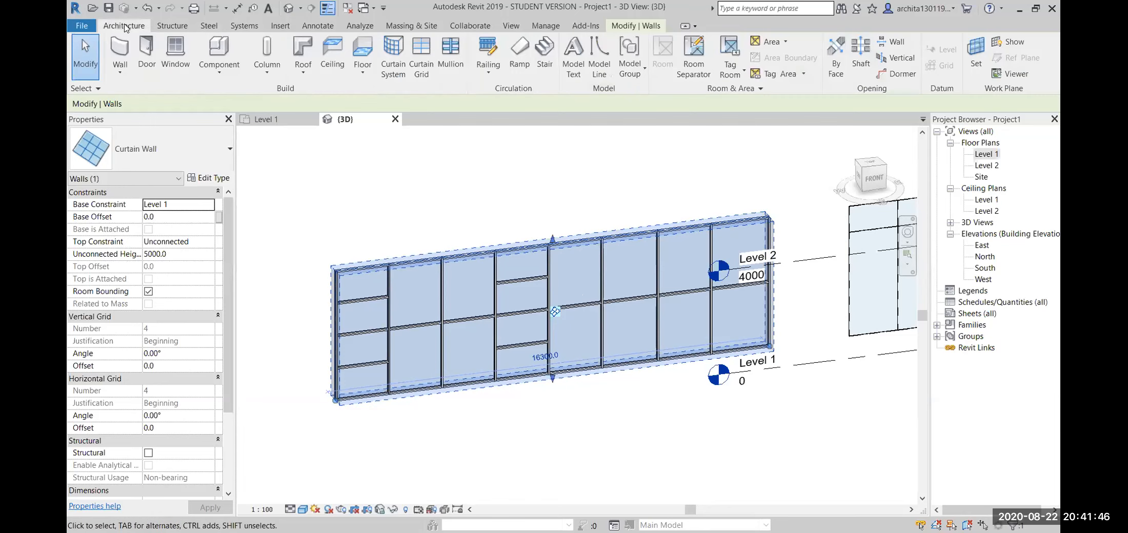
{"action": "left_click", "coordinate": [451, 61]}
{"action": "scroll", "coordinate": [560, 316], "scroll_direction": "down", "scroll_amount": 1}
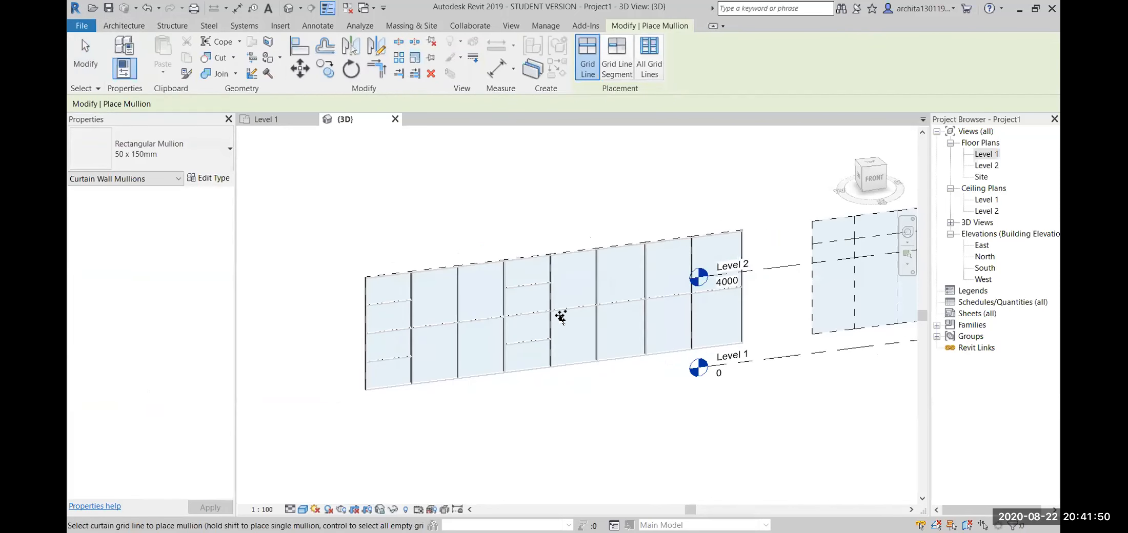
{"action": "scroll", "coordinate": [560, 316], "scroll_direction": "down", "scroll_amount": 1}
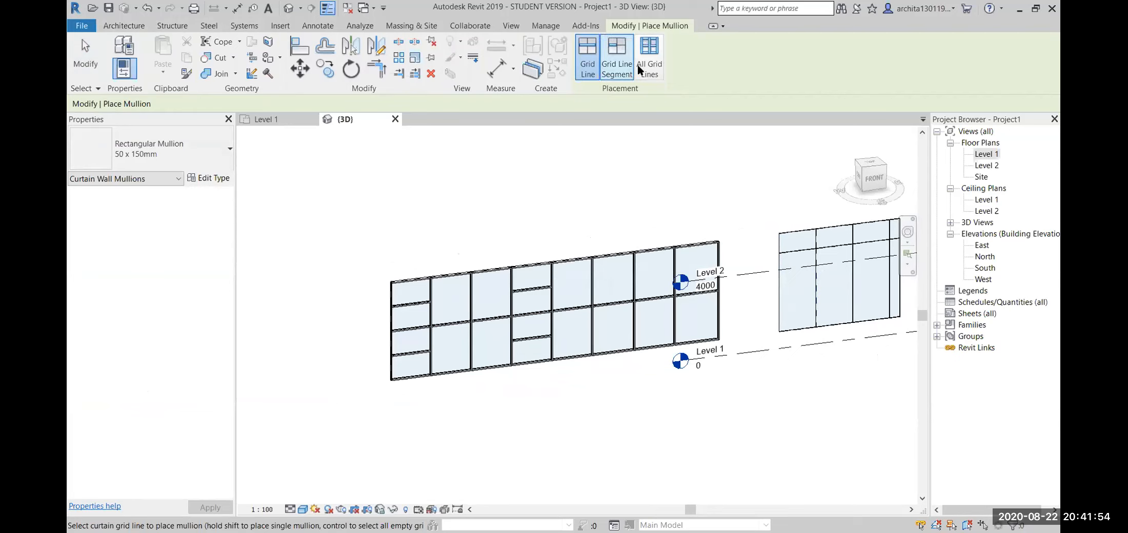
{"action": "left_click", "coordinate": [648, 73]}
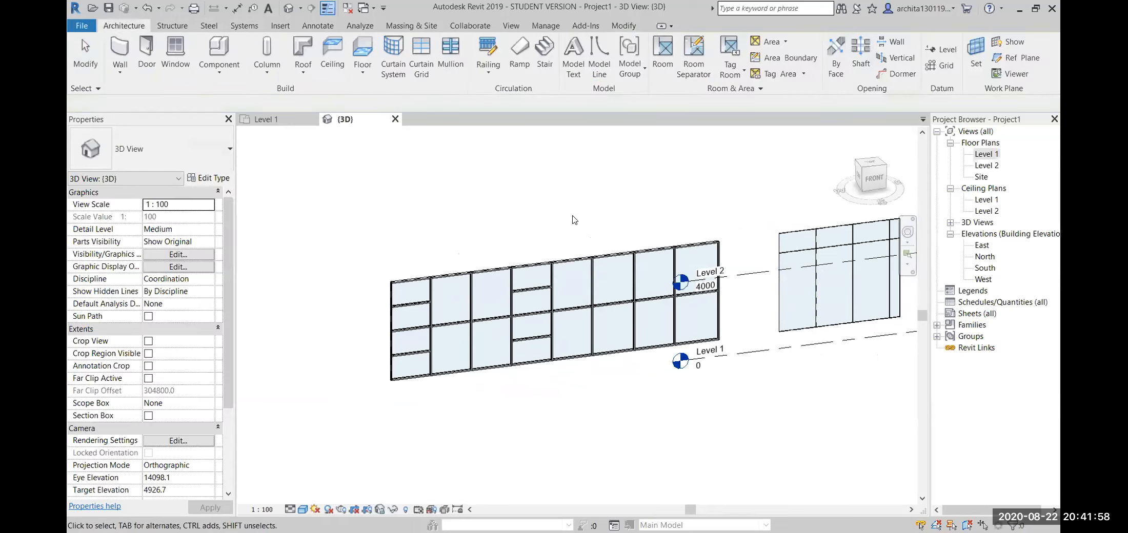
{"action": "key", "text": "Escape"}
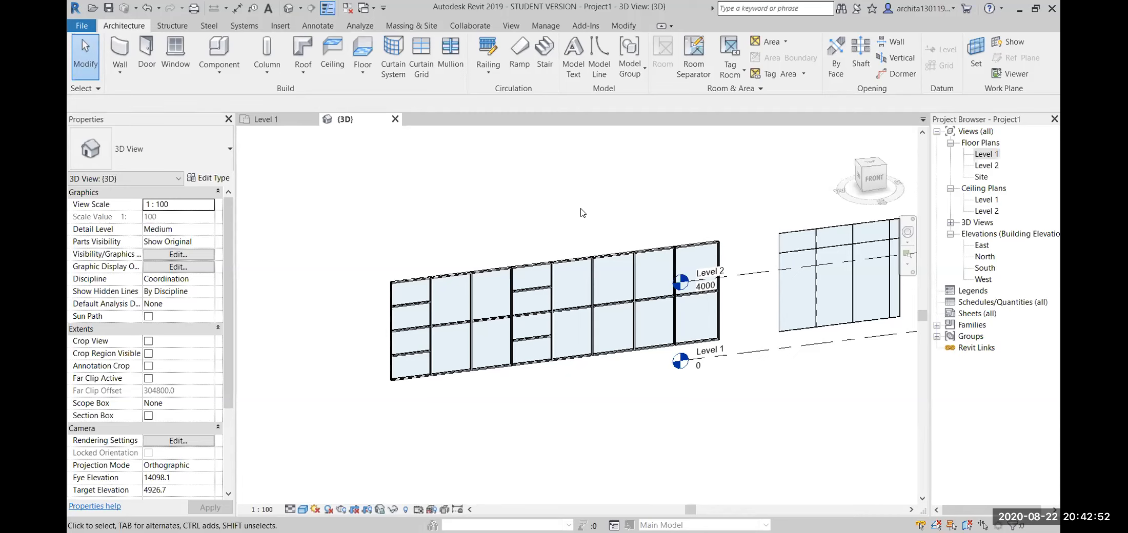
- Set the profile of the 50 x 150mm Rectangular Mullion type to Family1 : Family1, starting from the upper short mullion in the westernmost bay
{"action": "scroll", "coordinate": [615, 290], "scroll_direction": "up", "scroll_amount": 1}
{"action": "middle_click_drag", "start_coordinate": [385, 219], "coordinate": [402, 266], "text": "shift"}
{"action": "scroll", "coordinate": [390, 328], "scroll_direction": "up", "scroll_amount": 3}
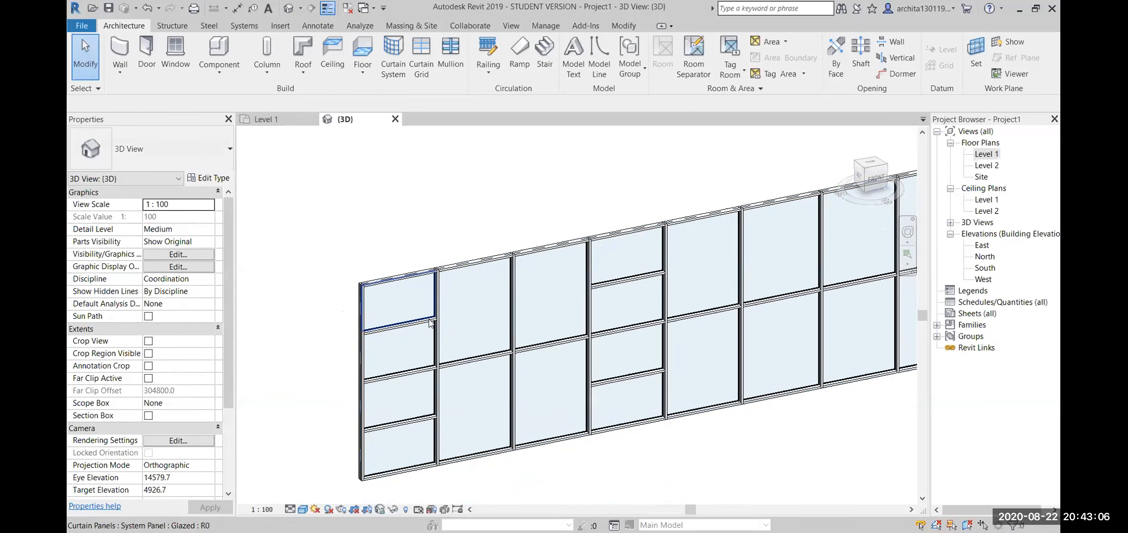
{"action": "scroll", "coordinate": [428, 322], "scroll_direction": "up", "scroll_amount": 3}
{"action": "scroll", "coordinate": [425, 322], "scroll_direction": "down", "scroll_amount": 1}
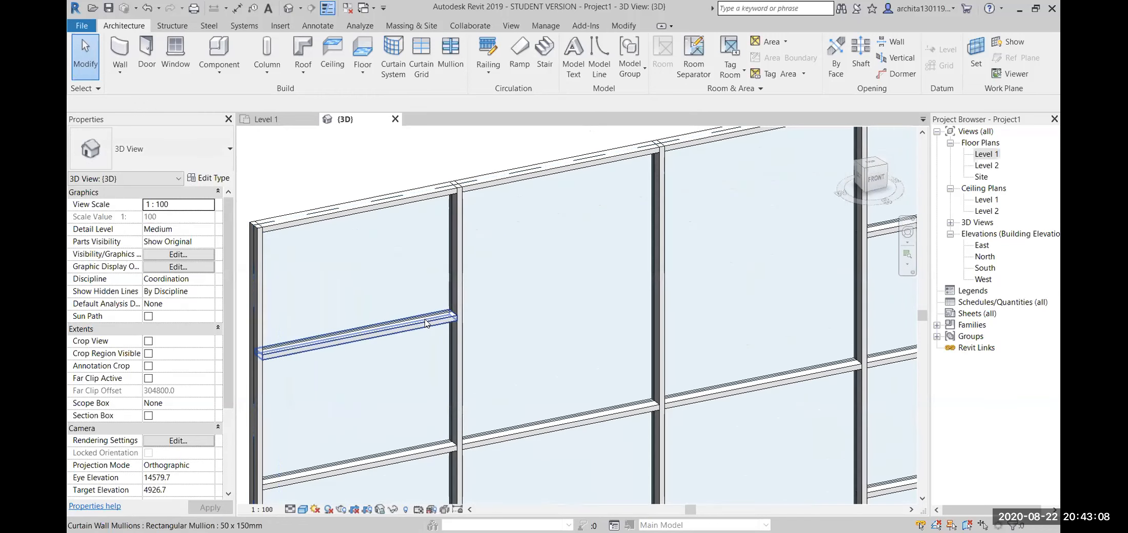
{"action": "left_click", "coordinate": [425, 323]}
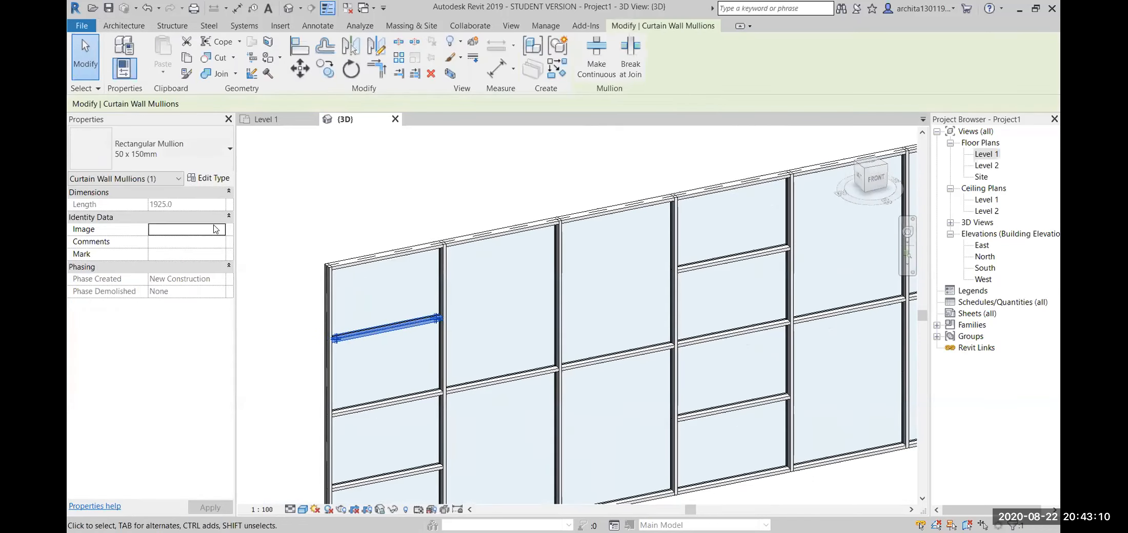
{"action": "left_click", "coordinate": [206, 179]}
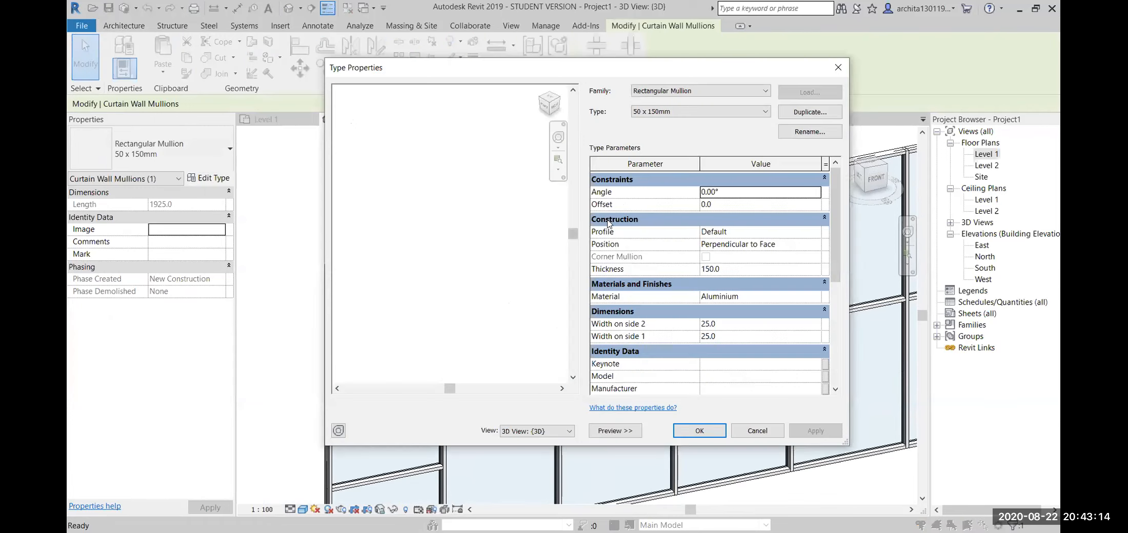
{"action": "left_click", "coordinate": [802, 235]}
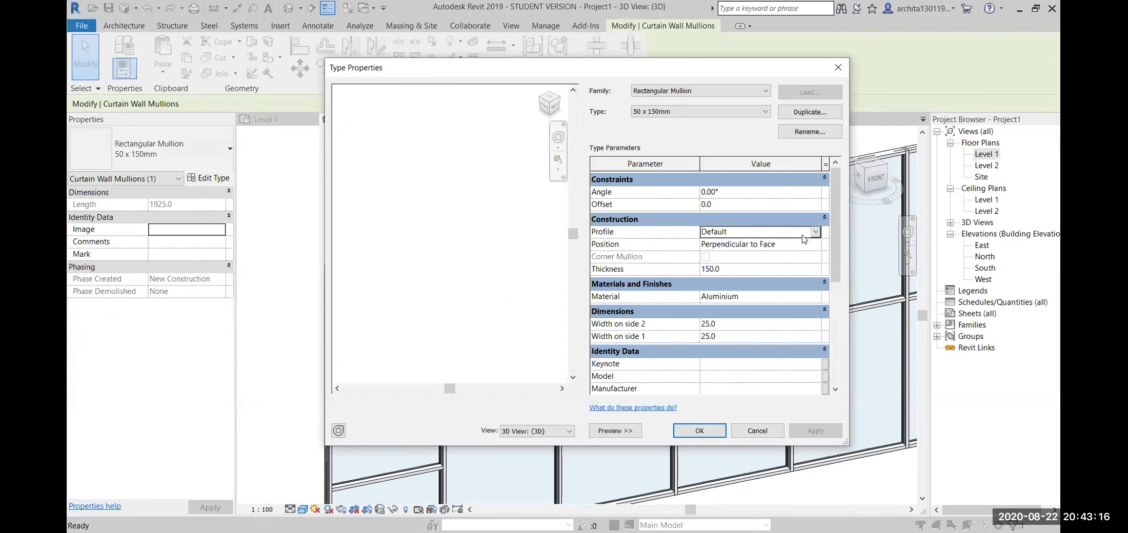
{"action": "left_click", "coordinate": [816, 232]}
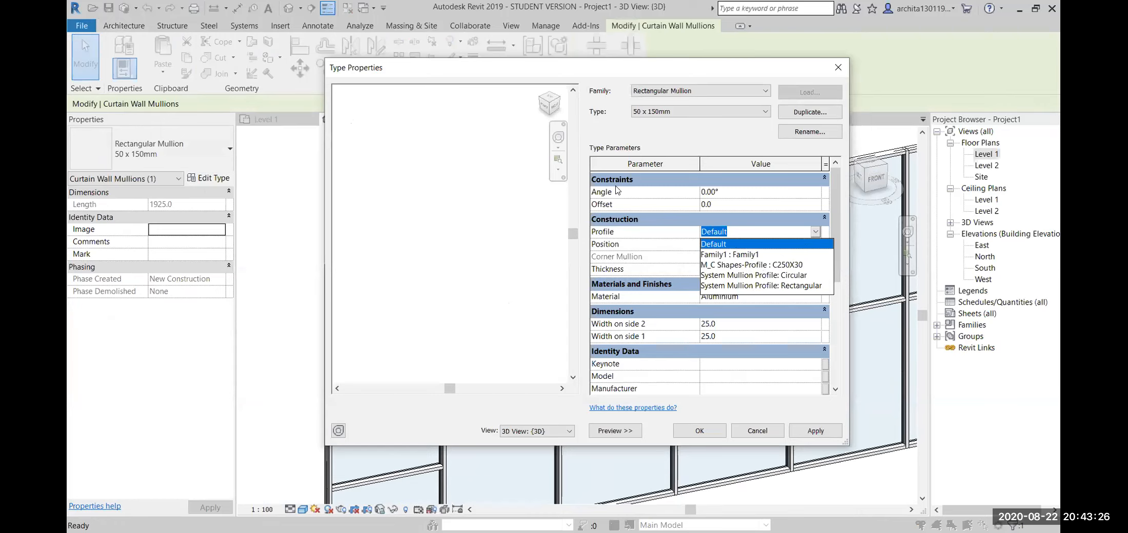
{"action": "left_click", "coordinate": [741, 256]}
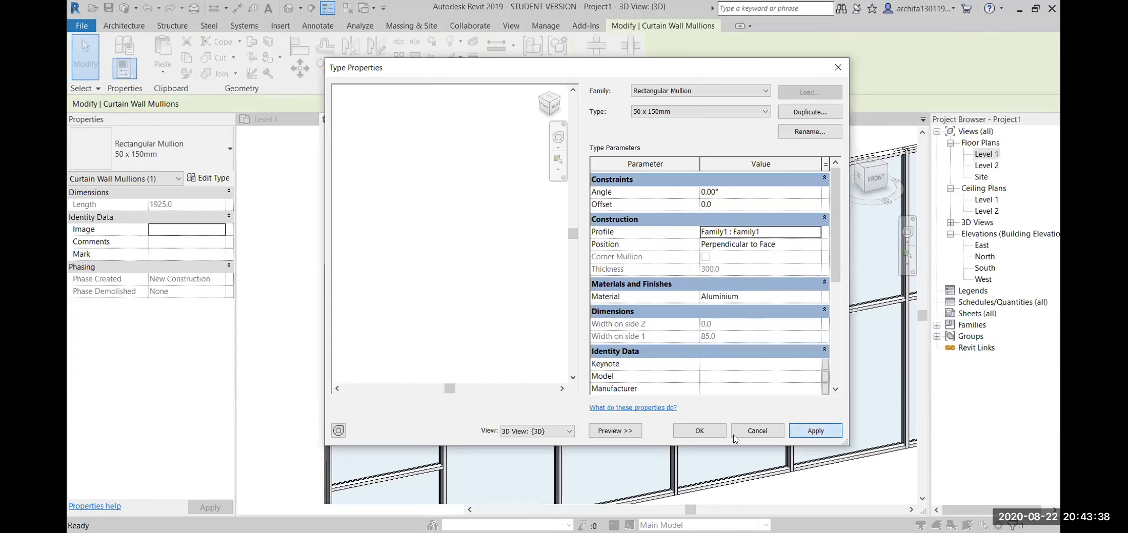
{"action": "left_click", "coordinate": [700, 431]}
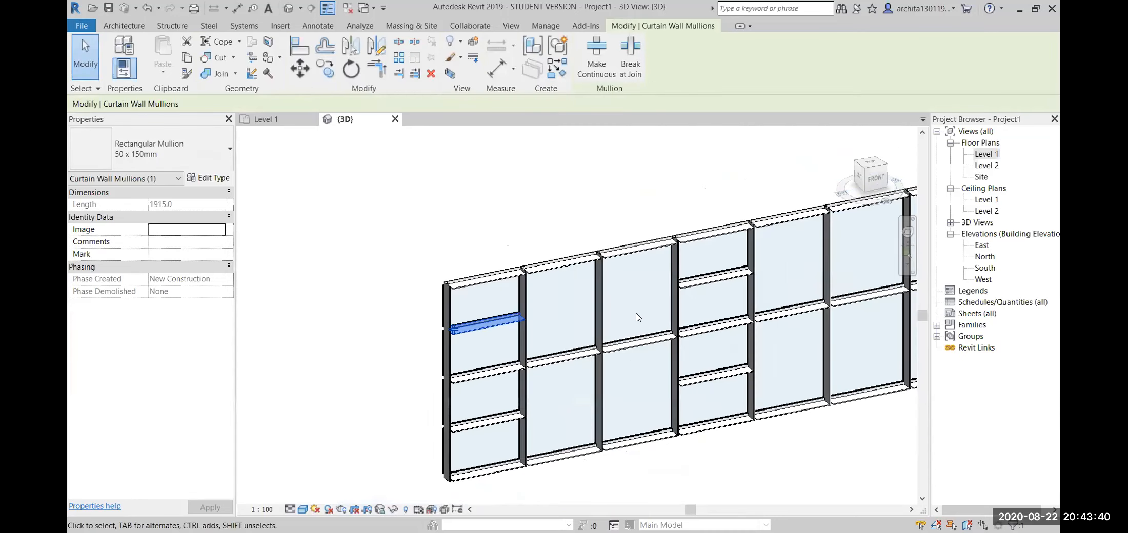
- Examine the cross-section of the plain Curtain Wall's mullions up close at the westernmost bay and across the whole wall
{"action": "scroll", "coordinate": [636, 317], "scroll_direction": "down", "scroll_amount": 3}
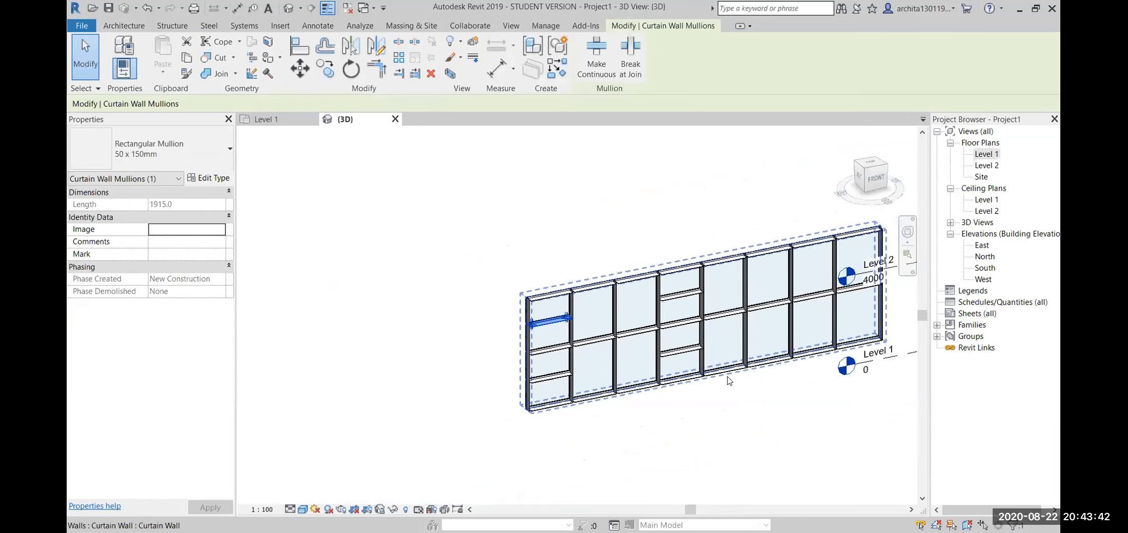
{"action": "scroll", "coordinate": [668, 384], "scroll_direction": "down", "scroll_amount": 2}
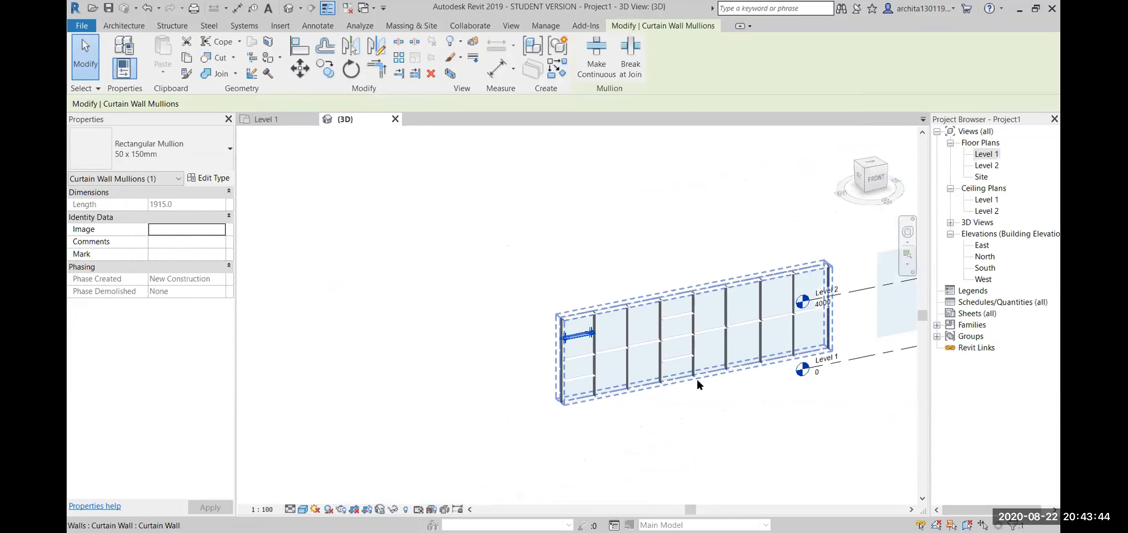
{"action": "left_click", "coordinate": [771, 421]}
{"action": "scroll", "coordinate": [546, 388], "scroll_direction": "up", "scroll_amount": 5}
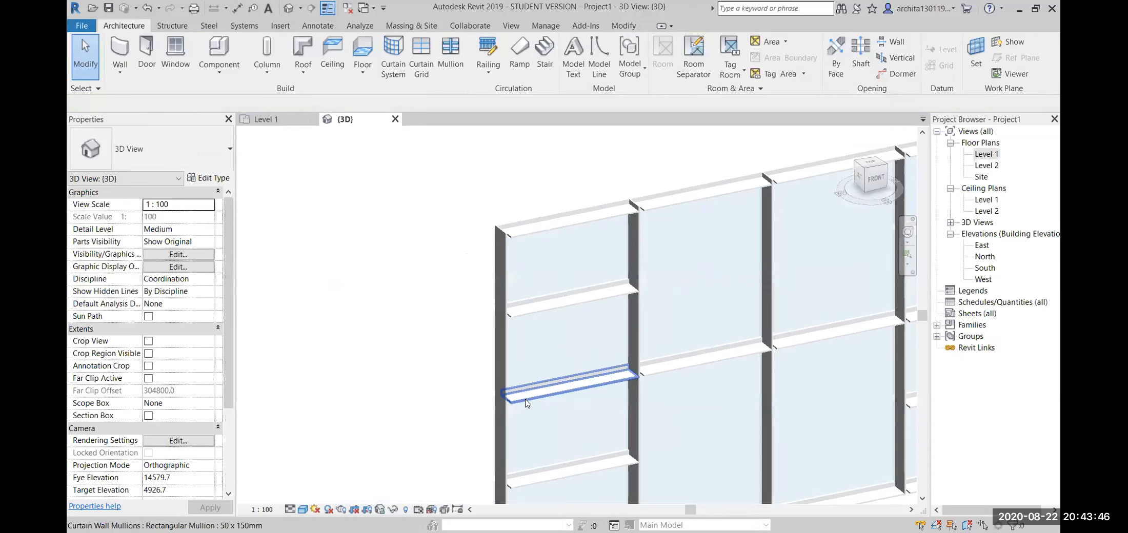
{"action": "scroll", "coordinate": [527, 403], "scroll_direction": "up", "scroll_amount": 5}
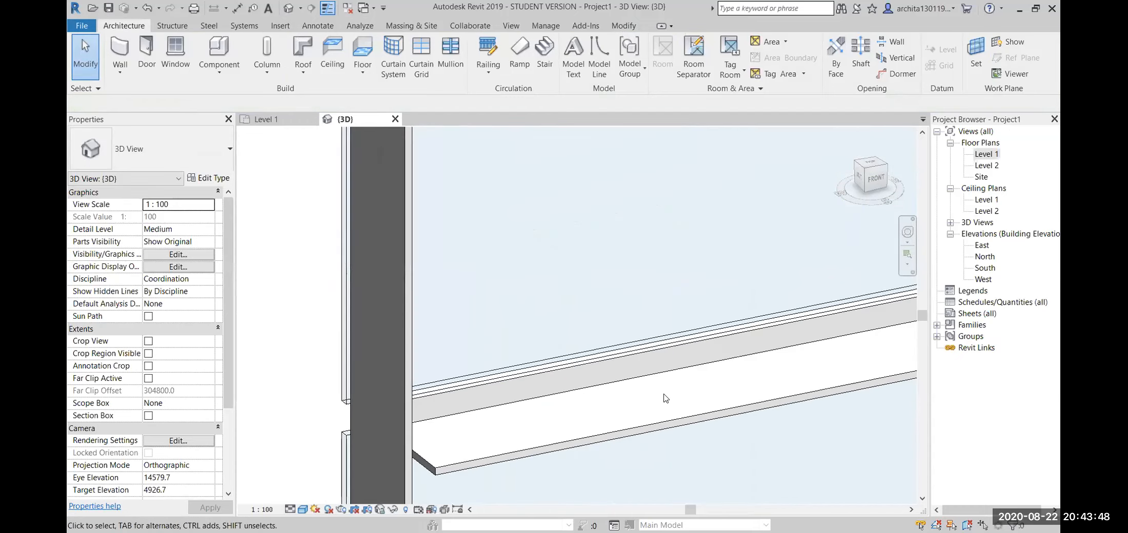
{"action": "scroll", "coordinate": [584, 395], "scroll_direction": "up", "scroll_amount": 2}
{"action": "scroll", "coordinate": [526, 390], "scroll_direction": "up", "scroll_amount": 2}
{"action": "scroll", "coordinate": [526, 392], "scroll_direction": "down", "scroll_amount": 8}
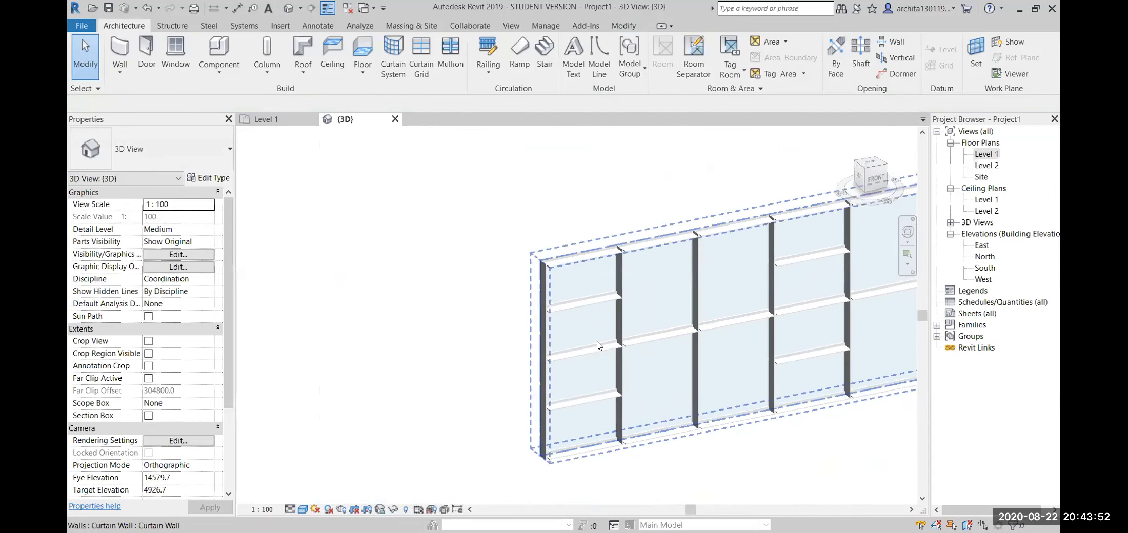
{"action": "scroll", "coordinate": [650, 421], "scroll_direction": "down", "scroll_amount": 2}
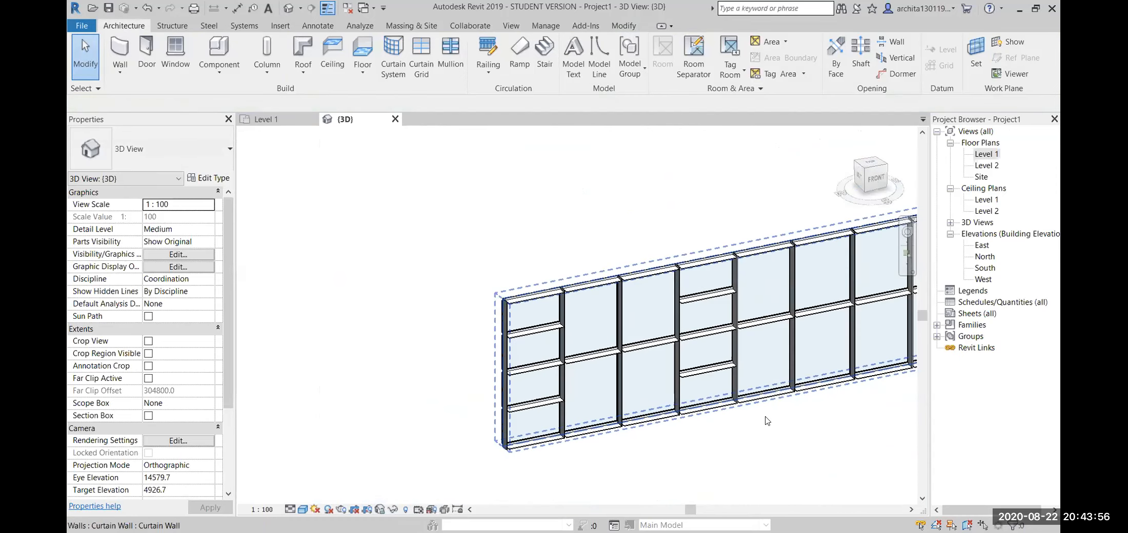
{"action": "scroll", "coordinate": [592, 420], "scroll_direction": "down", "scroll_amount": 3}
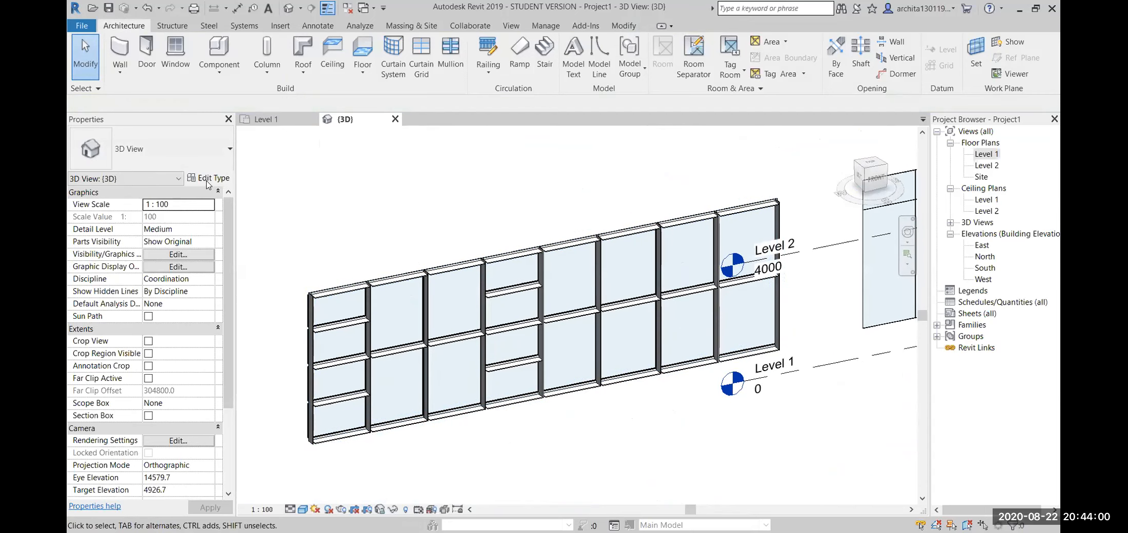
- Review the profile options in the type properties of a mid-height mullion and keep Family1 : Family1
{"action": "left_click", "coordinate": [392, 354]}
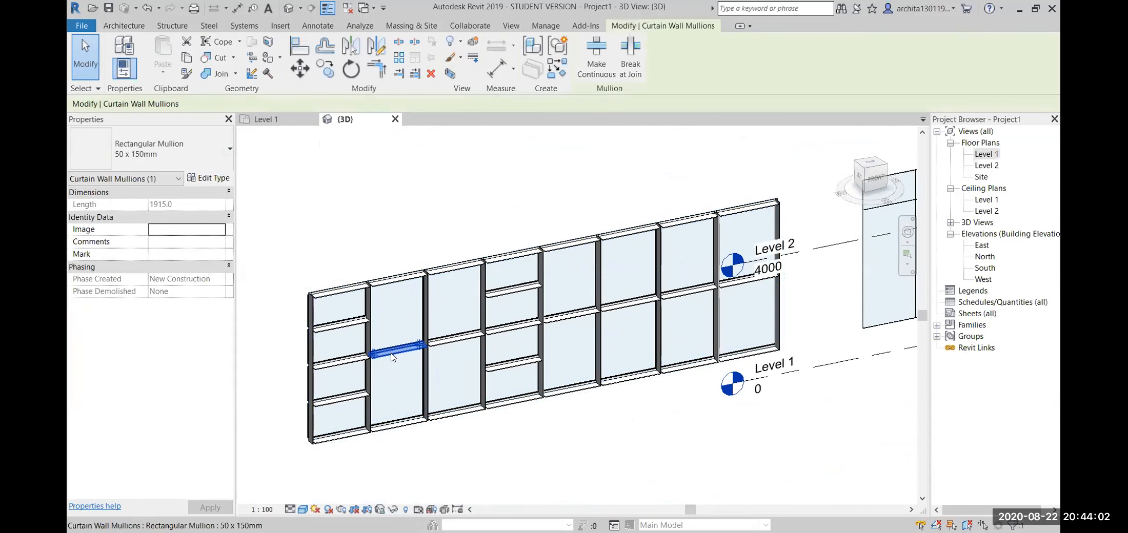
{"action": "left_click", "coordinate": [195, 179]}
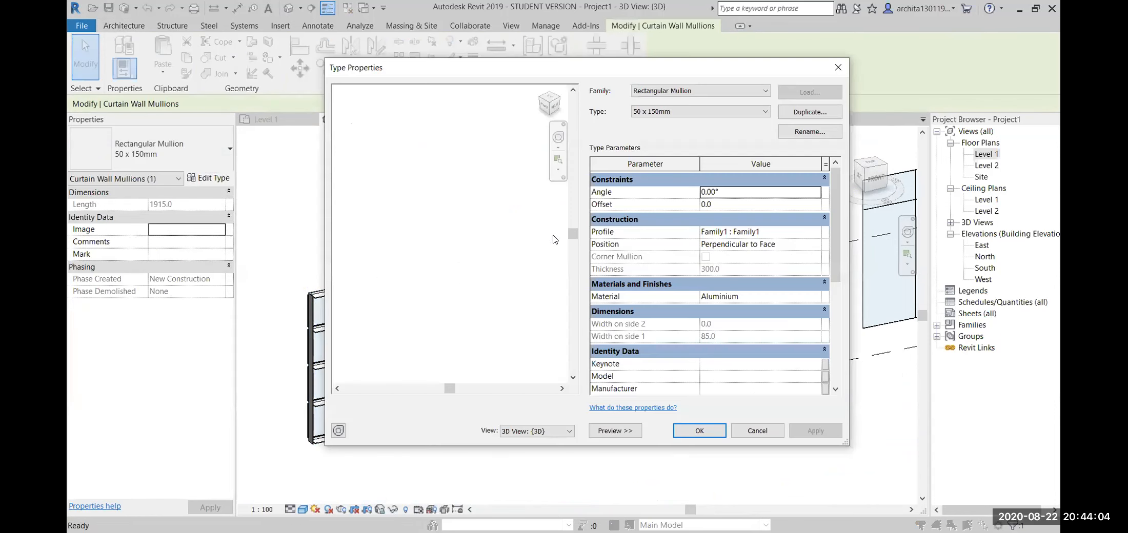
{"action": "left_click", "coordinate": [798, 232]}
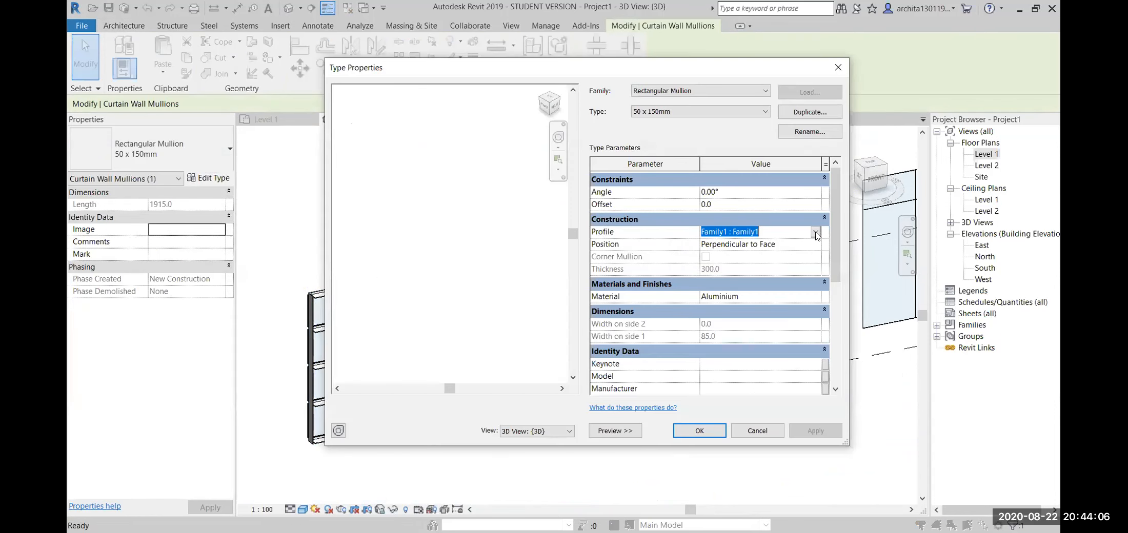
{"action": "left_click", "coordinate": [790, 232]}
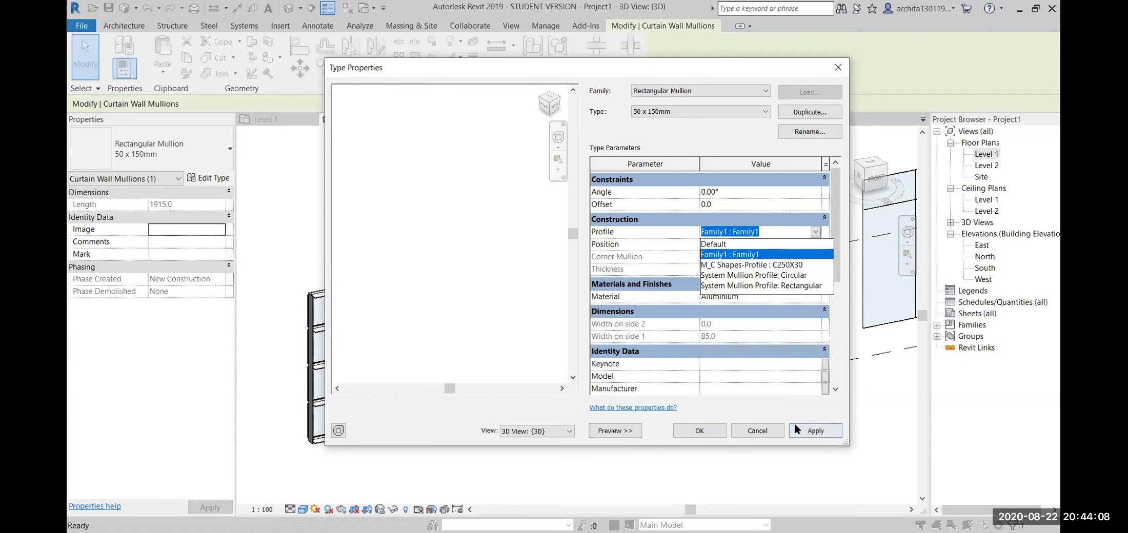
{"action": "left_click", "coordinate": [816, 431]}
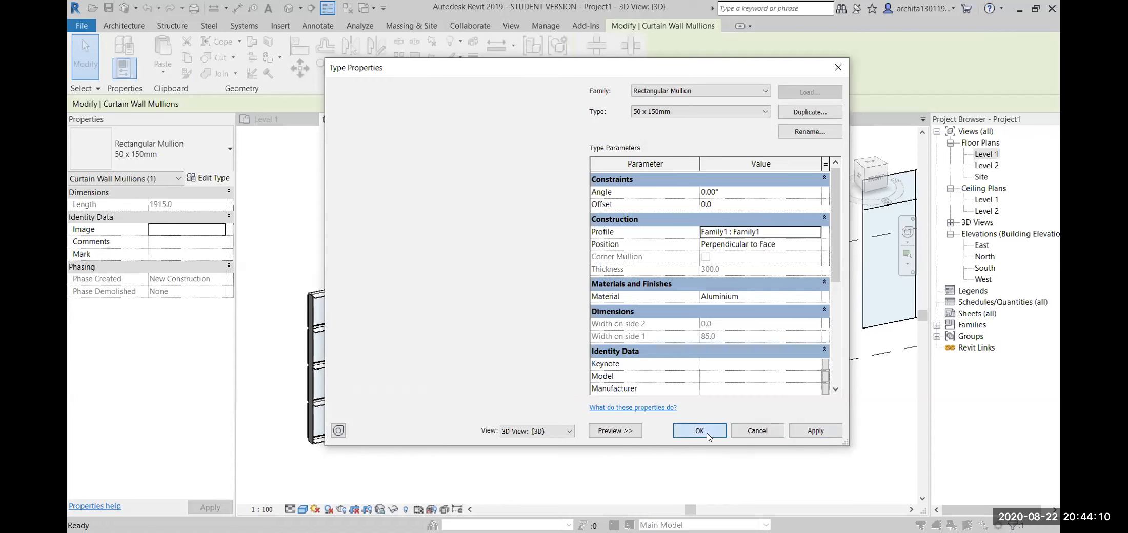
{"action": "left_click", "coordinate": [699, 431]}
{"action": "left_click", "coordinate": [718, 482]}
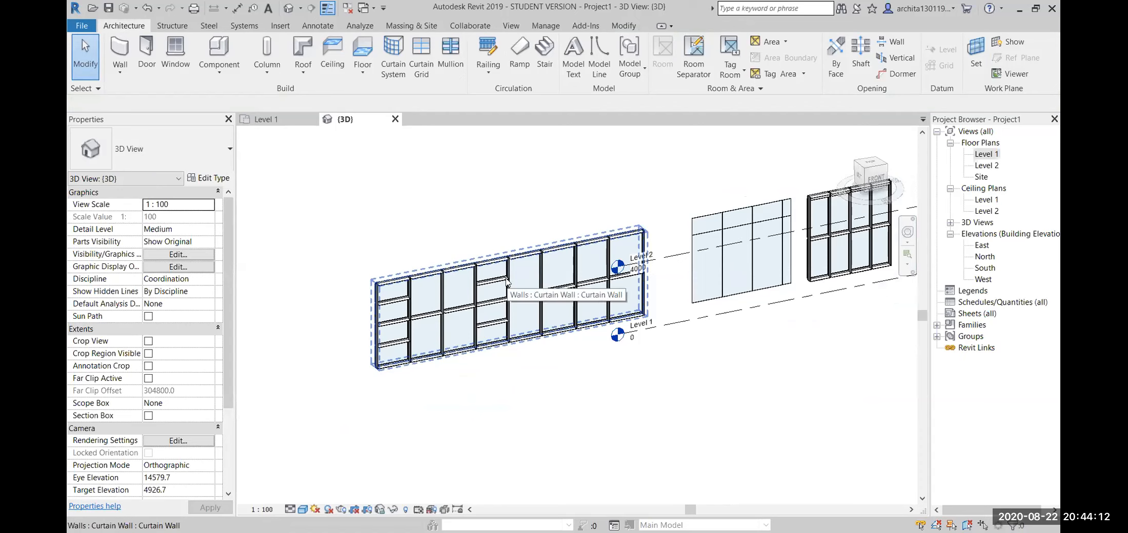
- Compare the Hidden Line and Shaded visual styles on all three curtain walls in the 3D view, ending on Shaded
{"action": "scroll", "coordinate": [504, 281], "scroll_direction": "down", "scroll_amount": 3}
{"action": "middle_click_drag", "start_coordinate": [493, 345], "coordinate": [620, 325]}
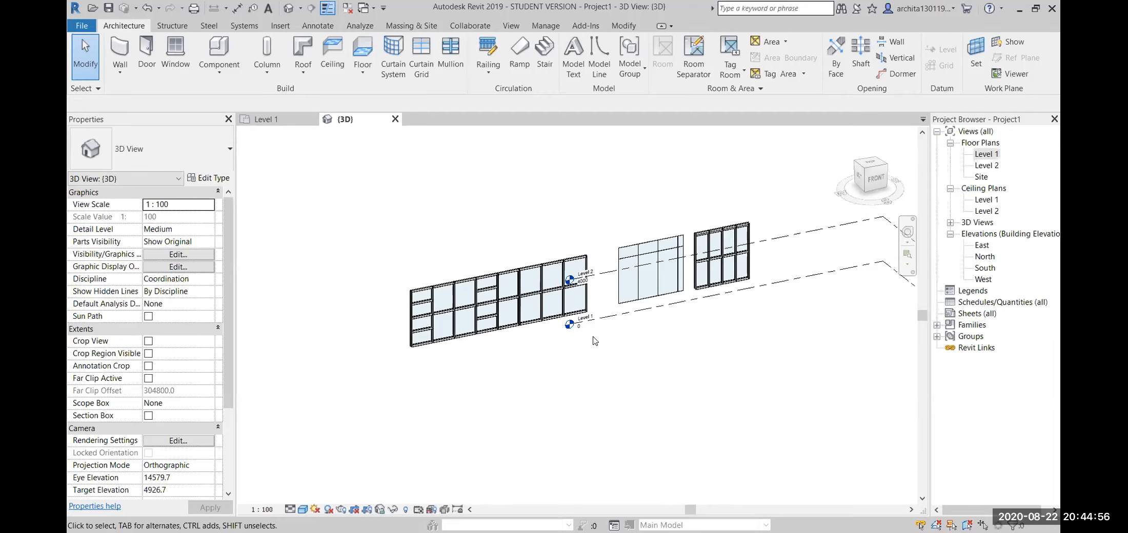
{"action": "left_click", "coordinate": [303, 510]}
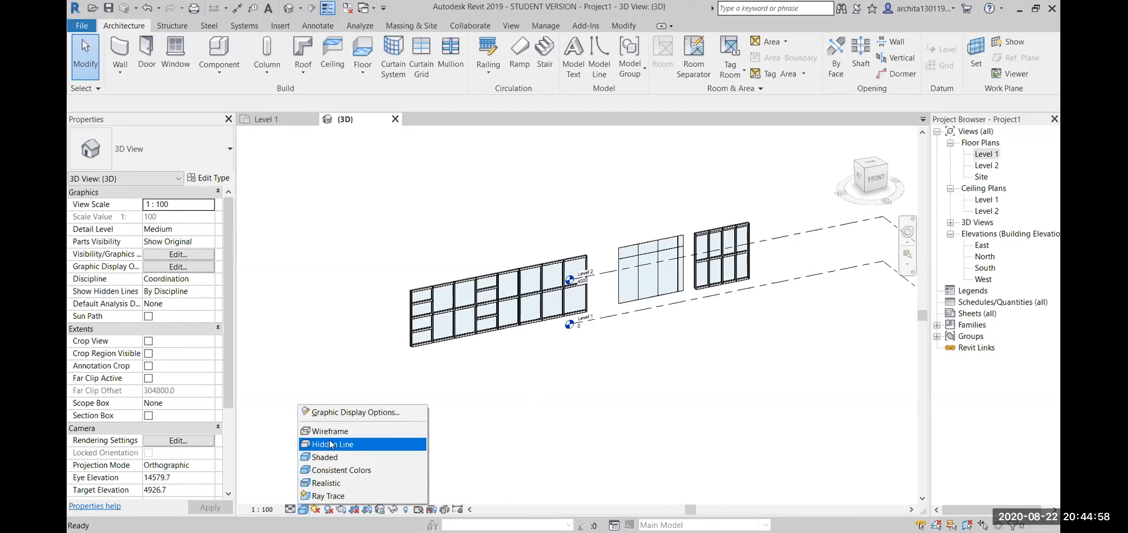
{"action": "left_click", "coordinate": [323, 457]}
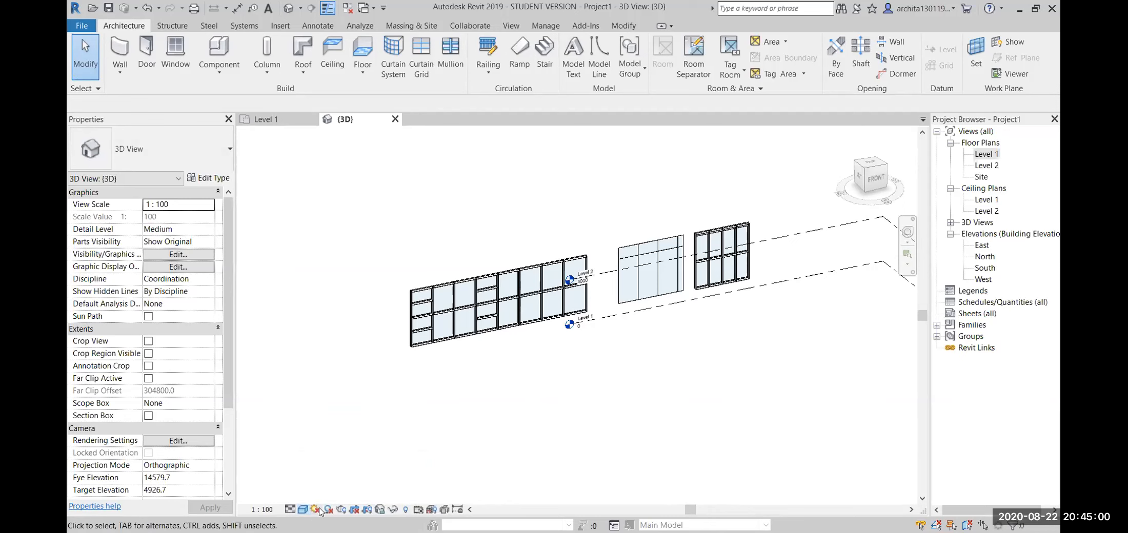
{"action": "left_click", "coordinate": [303, 510]}
{"action": "left_click", "coordinate": [330, 450]}
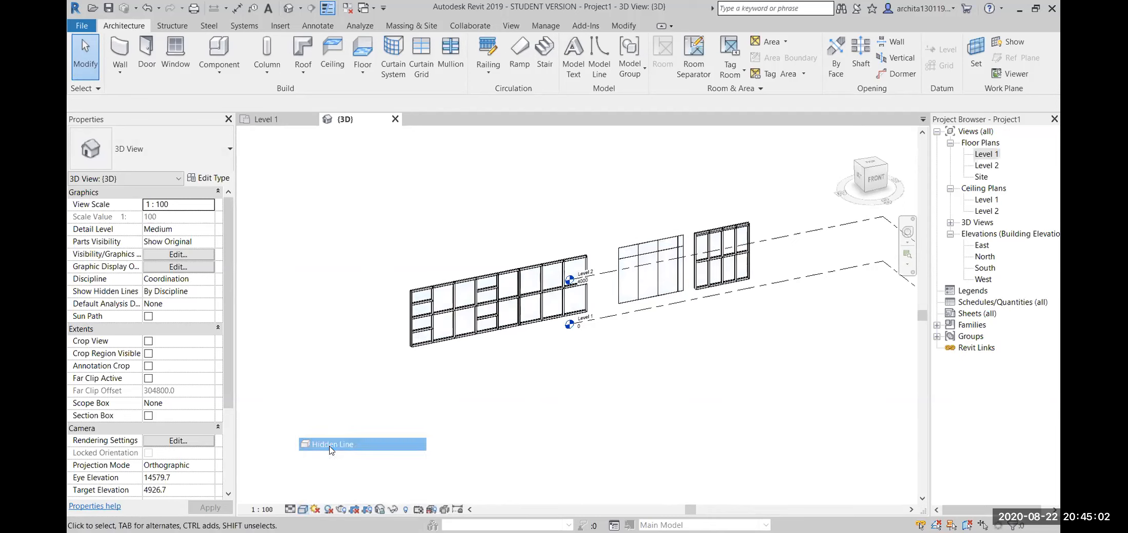
{"action": "left_click", "coordinate": [303, 510]}
{"action": "left_click", "coordinate": [323, 458]}
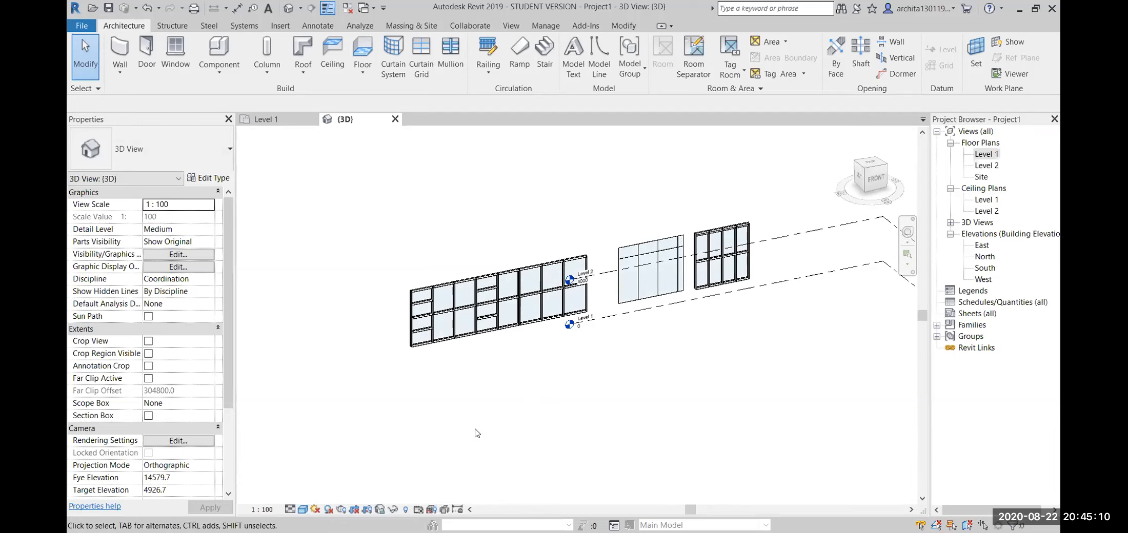
- Recheck the profile options in the type properties of the upper short mullion in the plain Curtain Wall's westernmost bay
{"action": "scroll", "coordinate": [413, 300], "scroll_direction": "up", "scroll_amount": 4}
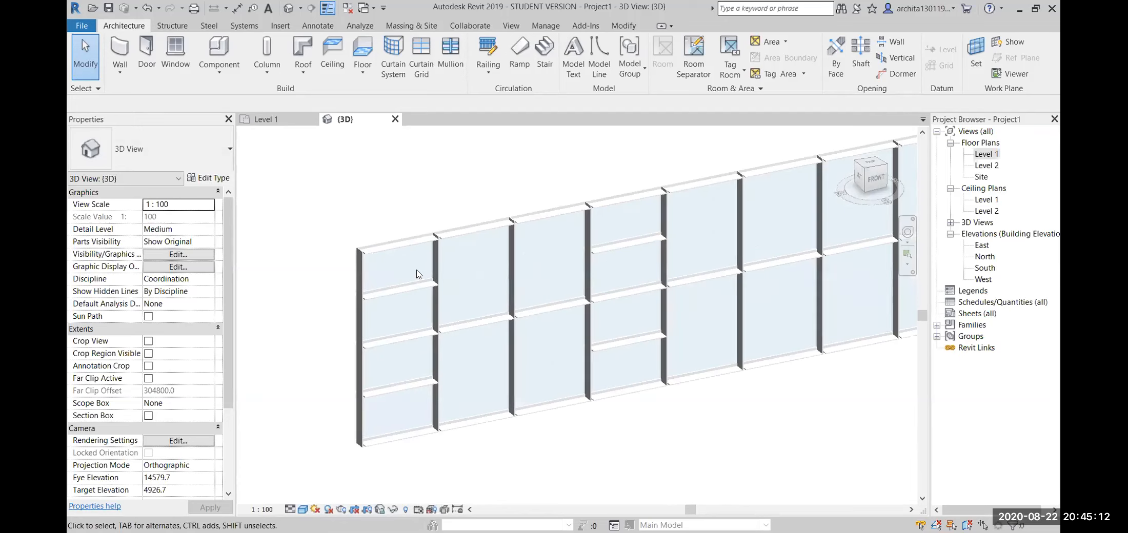
{"action": "left_click", "coordinate": [388, 289]}
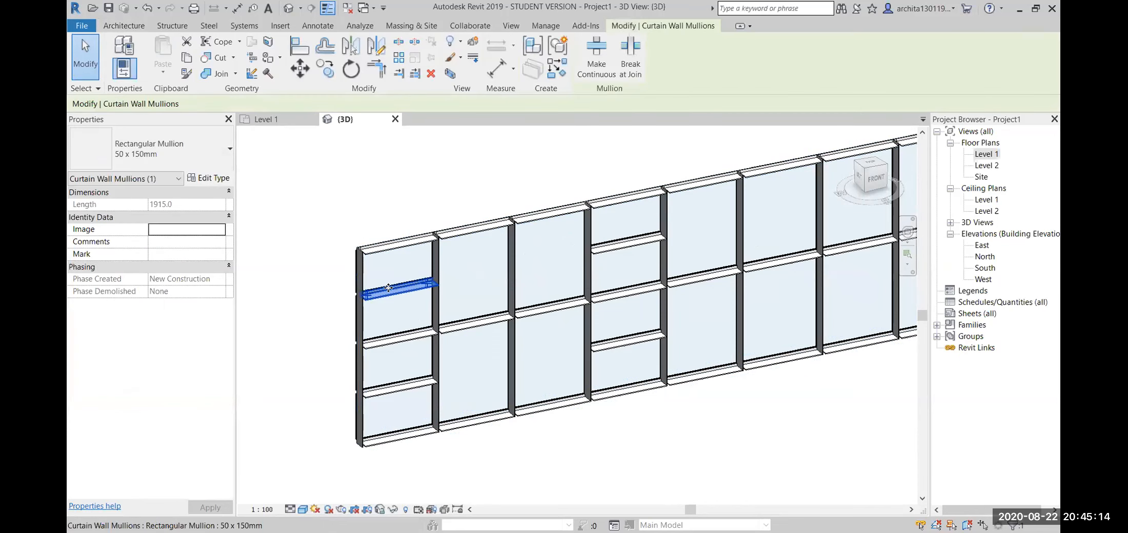
{"action": "left_click", "coordinate": [214, 179]}
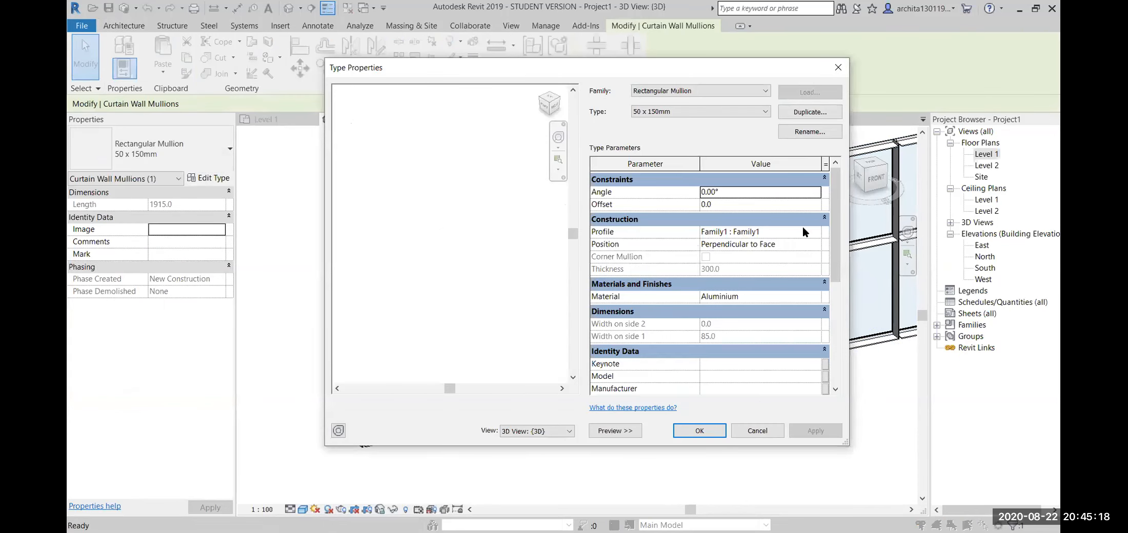
{"action": "left_click", "coordinate": [816, 235]}
{"action": "left_click", "coordinate": [815, 231]}
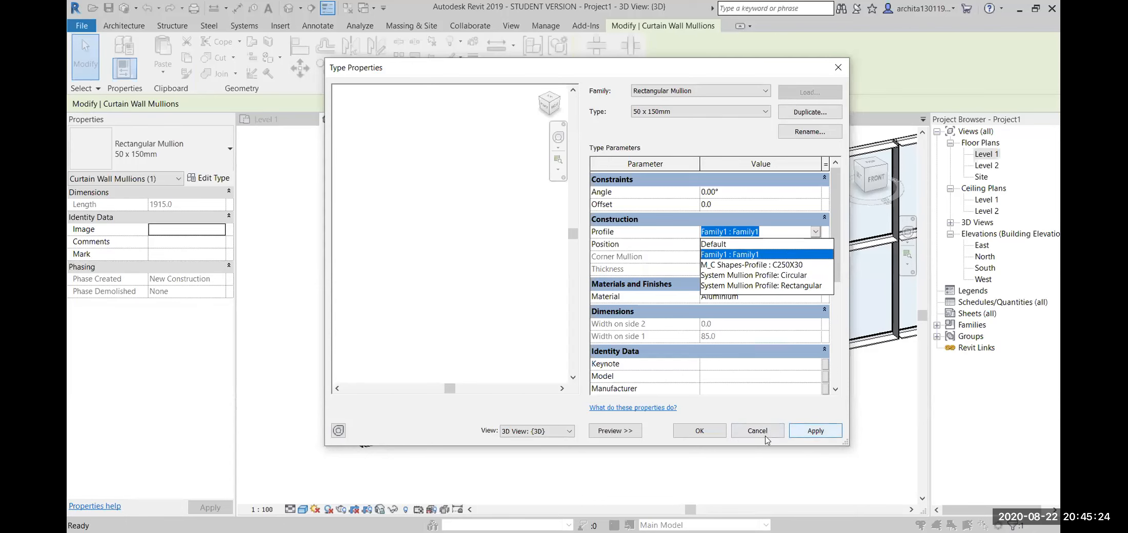
{"action": "left_click", "coordinate": [705, 434]}
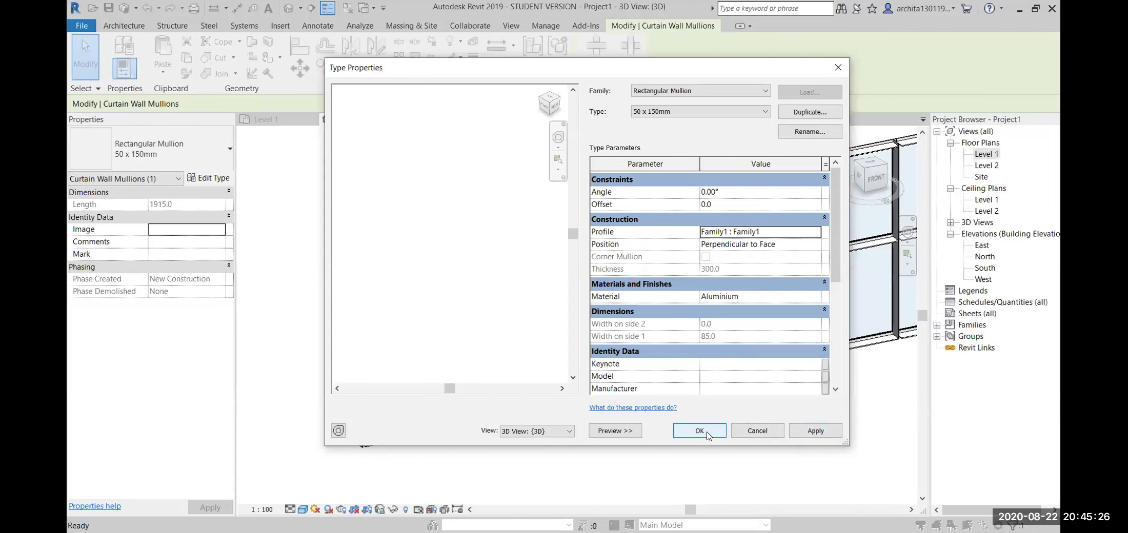
{"action": "left_click", "coordinate": [756, 429]}
{"action": "key", "text": "Escape"}
{"action": "scroll", "coordinate": [516, 388], "scroll_direction": "down", "scroll_amount": 4}
{"action": "scroll", "coordinate": [766, 408], "scroll_direction": "up", "scroll_amount": 1}
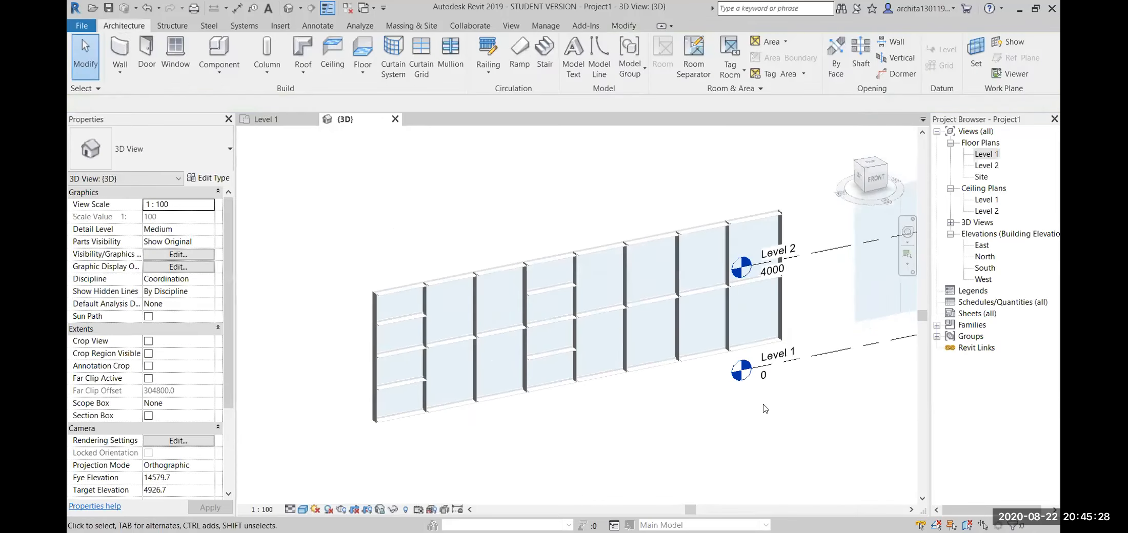
{"action": "middle_click_drag", "start_coordinate": [766, 407], "coordinate": [684, 407]}
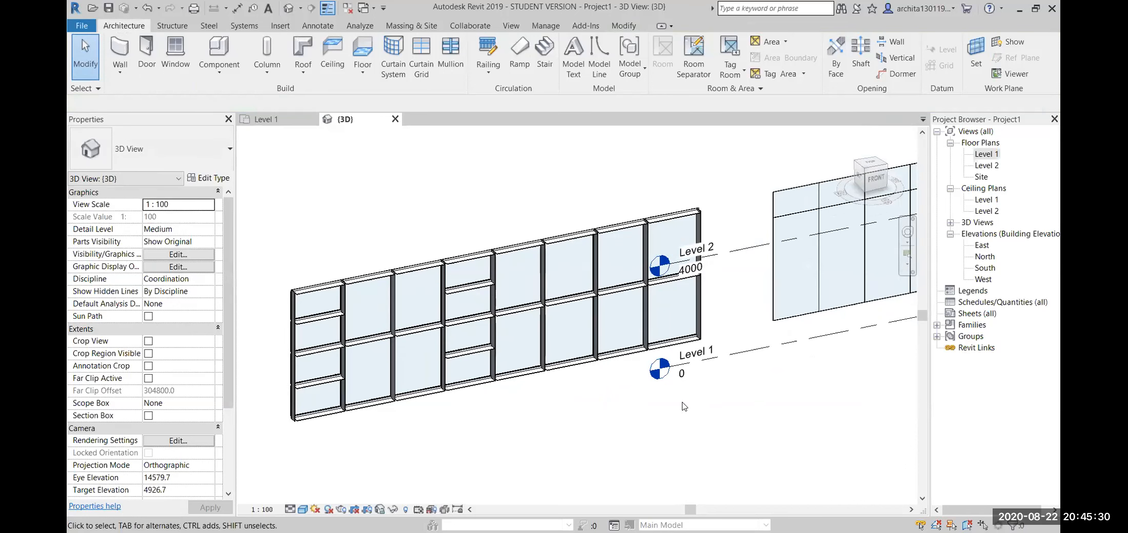
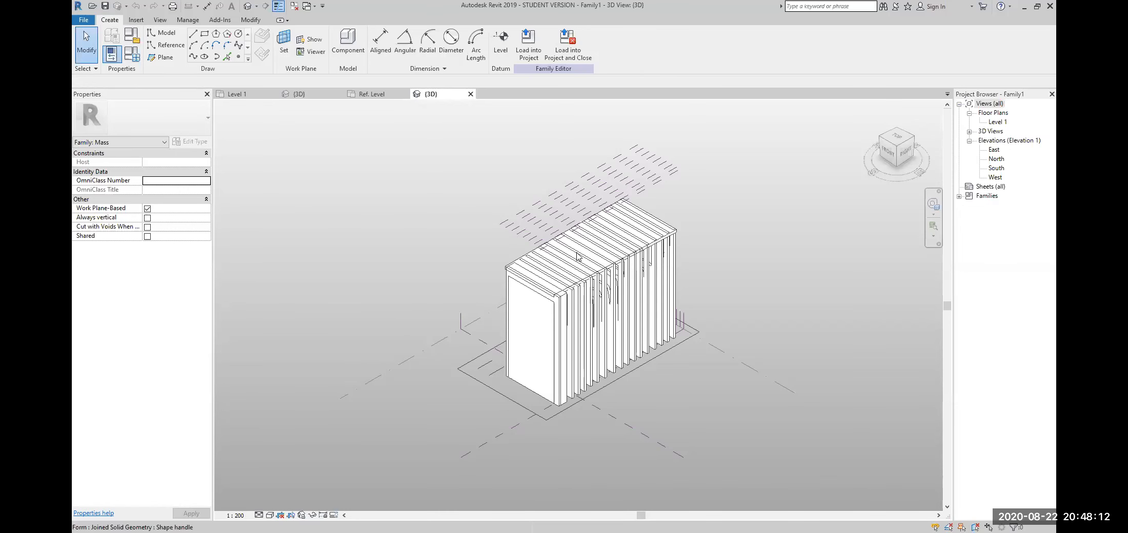
- Examine the wavy void form that cuts through the vertical fins of the mass family from several angles
{"action": "scroll", "coordinate": [654, 248], "scroll_direction": "up", "scroll_amount": 2}
{"action": "scroll", "coordinate": [705, 231], "scroll_direction": "down", "scroll_amount": 1}
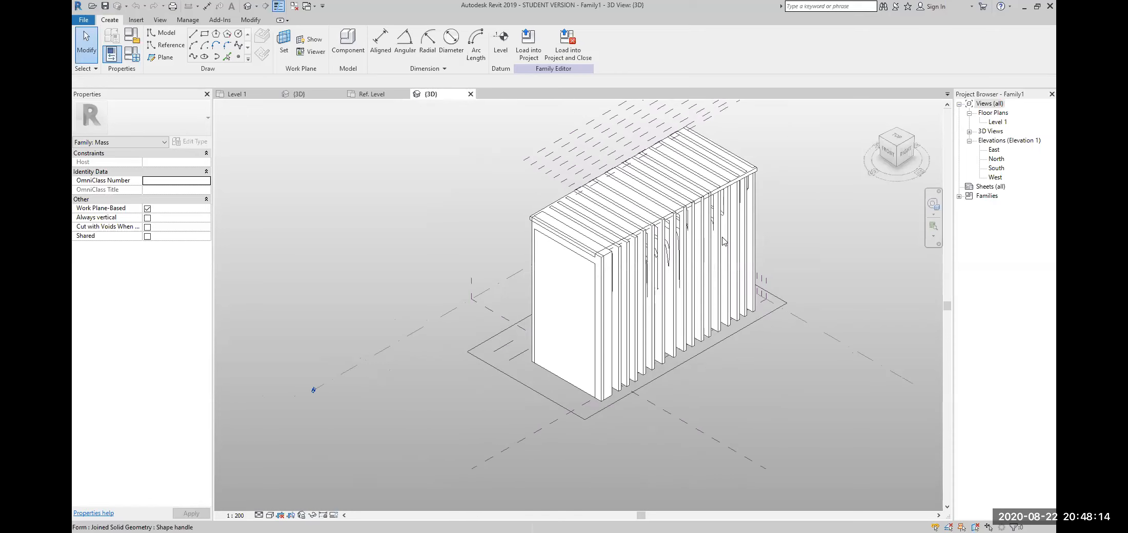
{"action": "scroll", "coordinate": [687, 236], "scroll_direction": "down", "scroll_amount": 1}
{"action": "scroll", "coordinate": [697, 235], "scroll_direction": "up", "scroll_amount": 1}
{"action": "middle_click_drag", "start_coordinate": [743, 237], "coordinate": [812, 255], "text": "shift"}
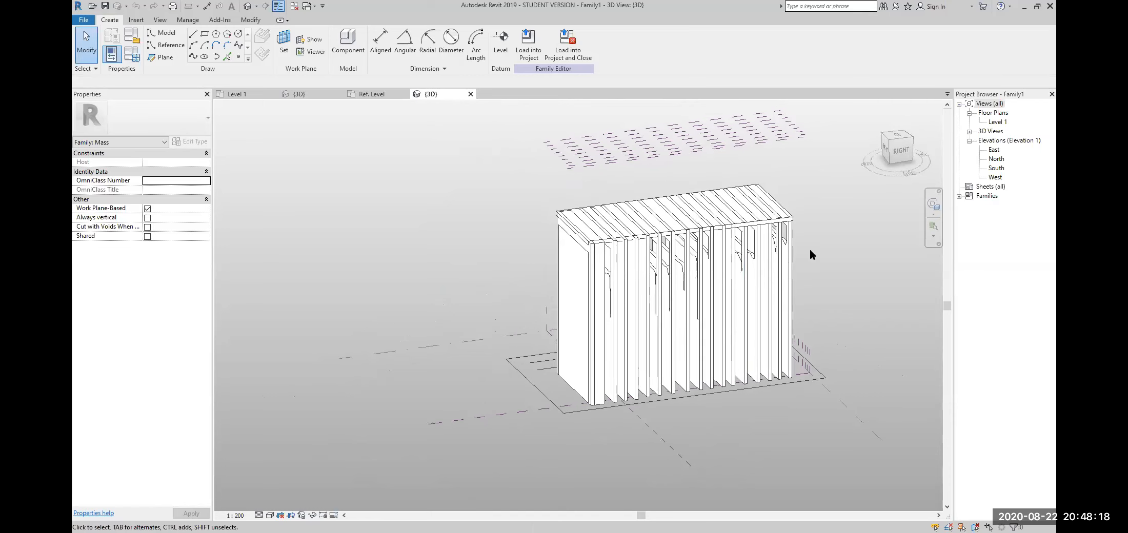
{"action": "scroll", "coordinate": [812, 255], "scroll_direction": "up", "scroll_amount": 1}
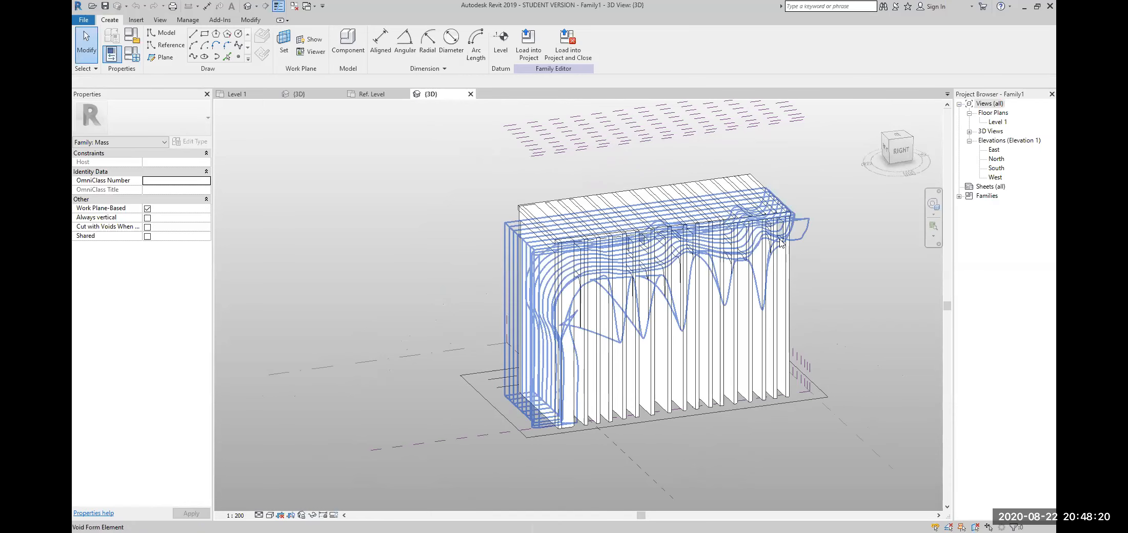
{"action": "left_click", "coordinate": [780, 244]}
{"action": "scroll", "coordinate": [829, 310], "scroll_direction": "up", "scroll_amount": 2}
{"action": "middle_click_drag", "start_coordinate": [829, 310], "coordinate": [784, 259], "text": "shift"}
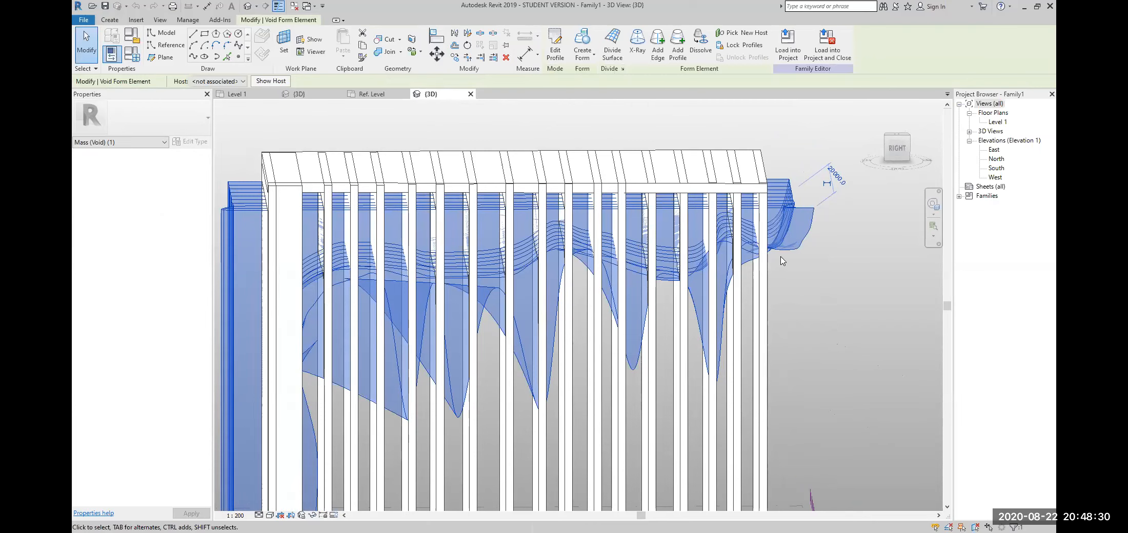
{"action": "mouse_move", "coordinate": [793, 250]}
{"action": "middle_mouse_down", "text": "shift"}
{"action": "mouse_move", "coordinate": [720, 251]}
{"action": "mouse_move", "coordinate": [751, 287]}
{"action": "middle_mouse_up", "text": "shift"}
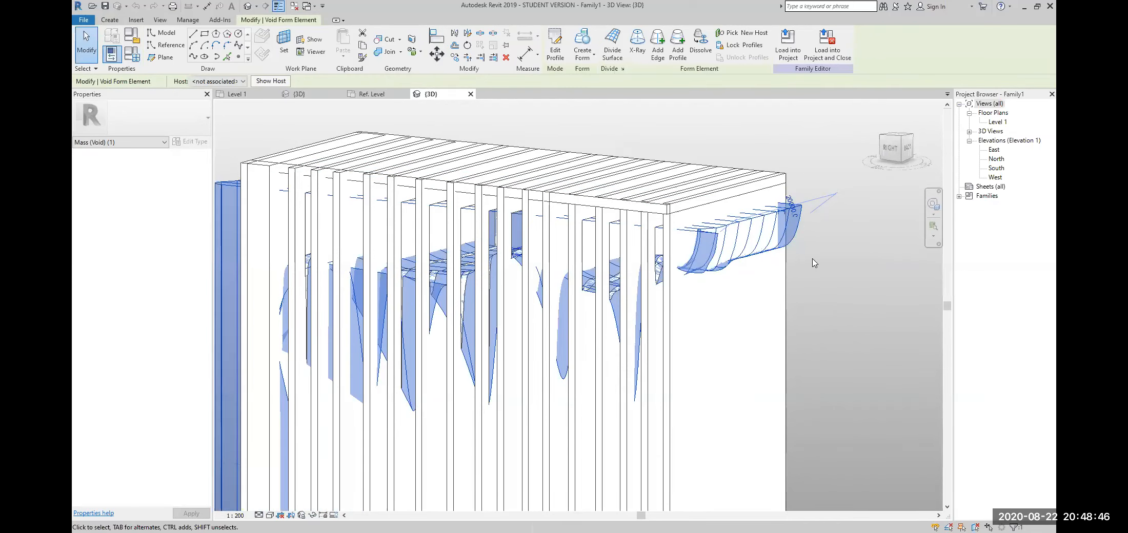
{"action": "scroll", "coordinate": [814, 262], "scroll_direction": "down", "scroll_amount": 2}
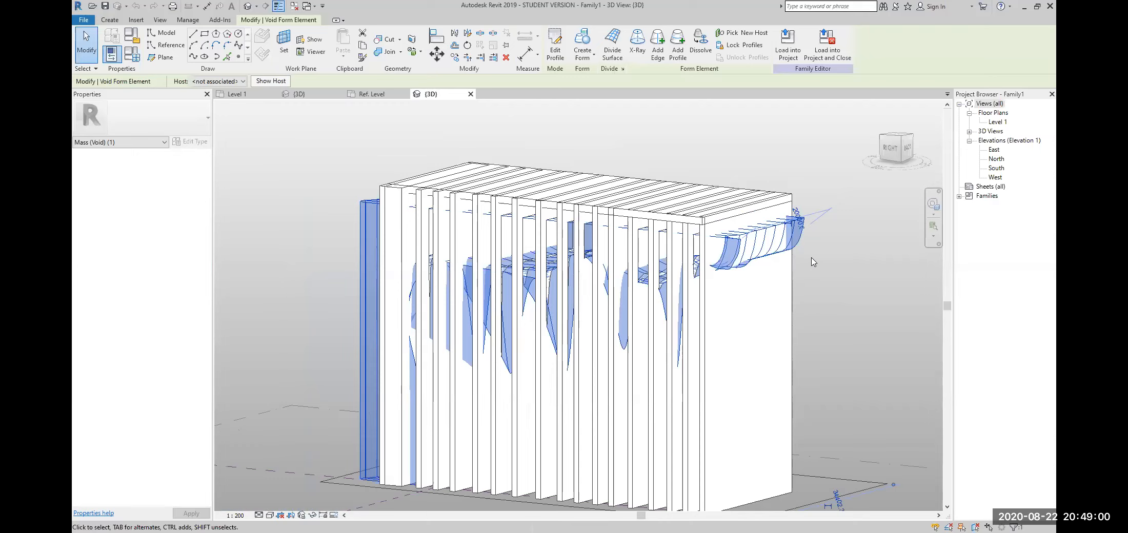
{"action": "key", "text": "Escape"}
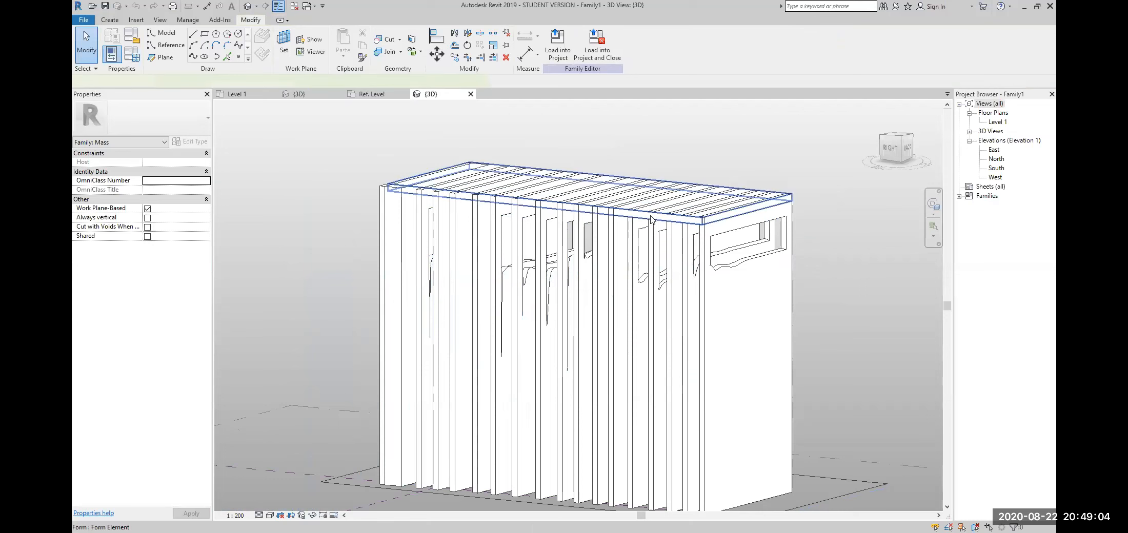
- Delete the flat roof form spanning the tops of the fins and inspect the fins from the side
{"action": "left_click", "coordinate": [652, 218]}
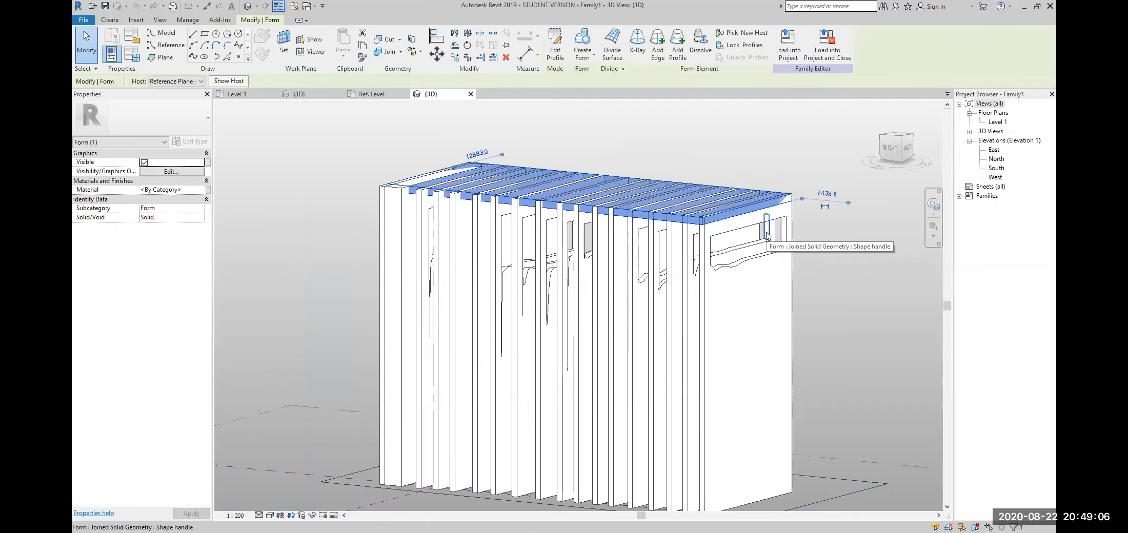
{"action": "key", "text": "Escape"}
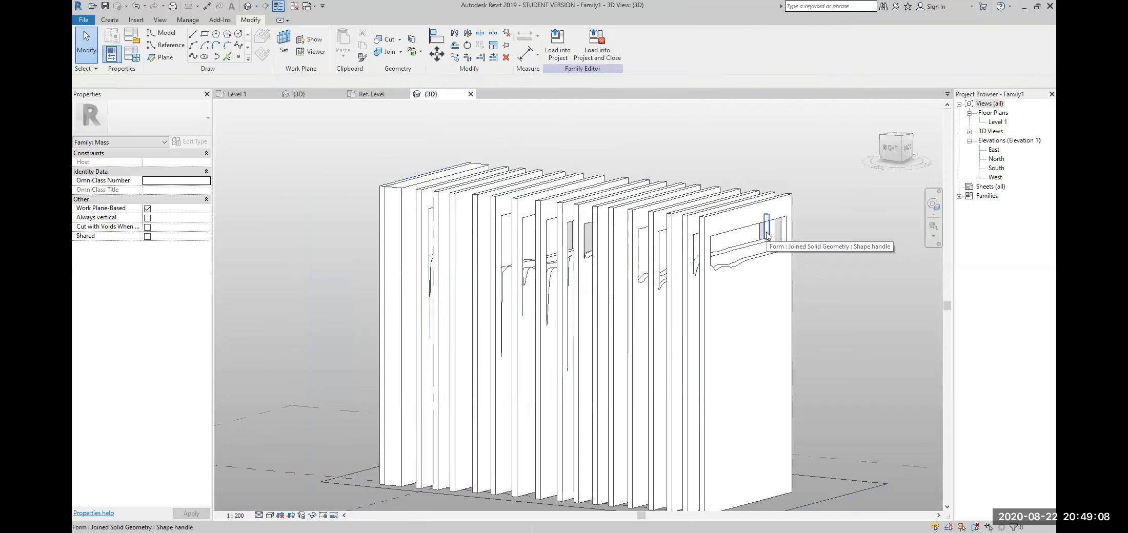
{"action": "middle_click_drag", "start_coordinate": [788, 292], "coordinate": [846, 309], "text": "shift"}
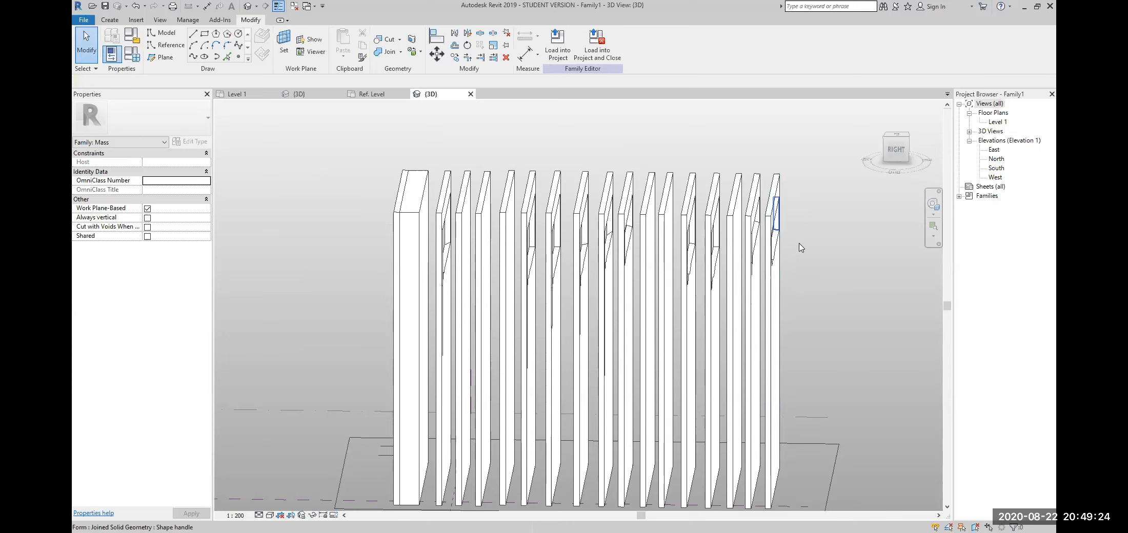
{"action": "middle_click_drag", "start_coordinate": [831, 273], "coordinate": [792, 221], "text": "shift"}
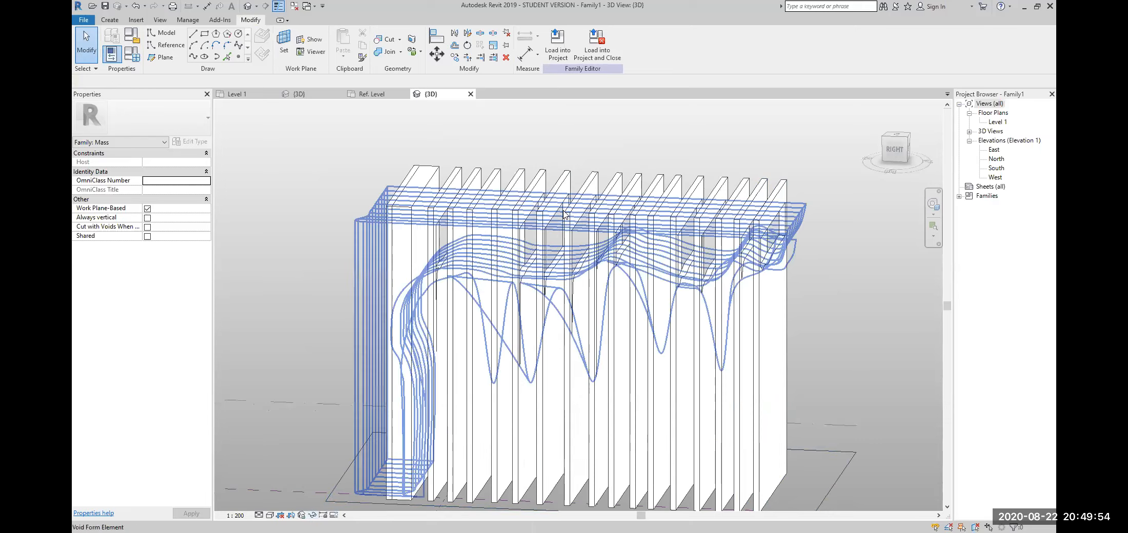
- Open the wavy side profile of the void form for editing in the Right view
{"action": "left_click", "coordinate": [807, 169]}
{"action": "left_click", "coordinate": [895, 149]}
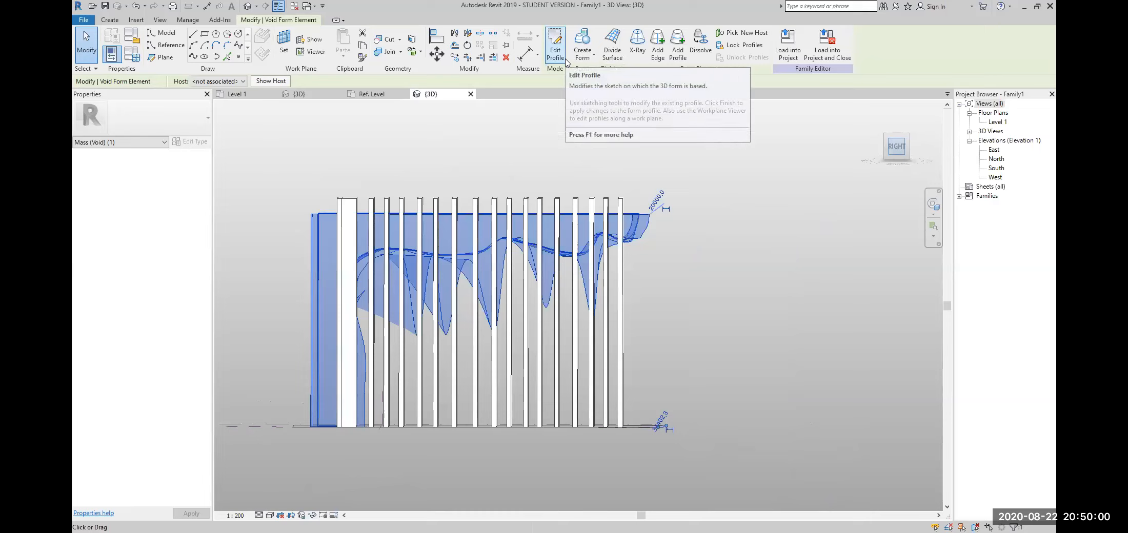
{"action": "left_click", "coordinate": [556, 49]}
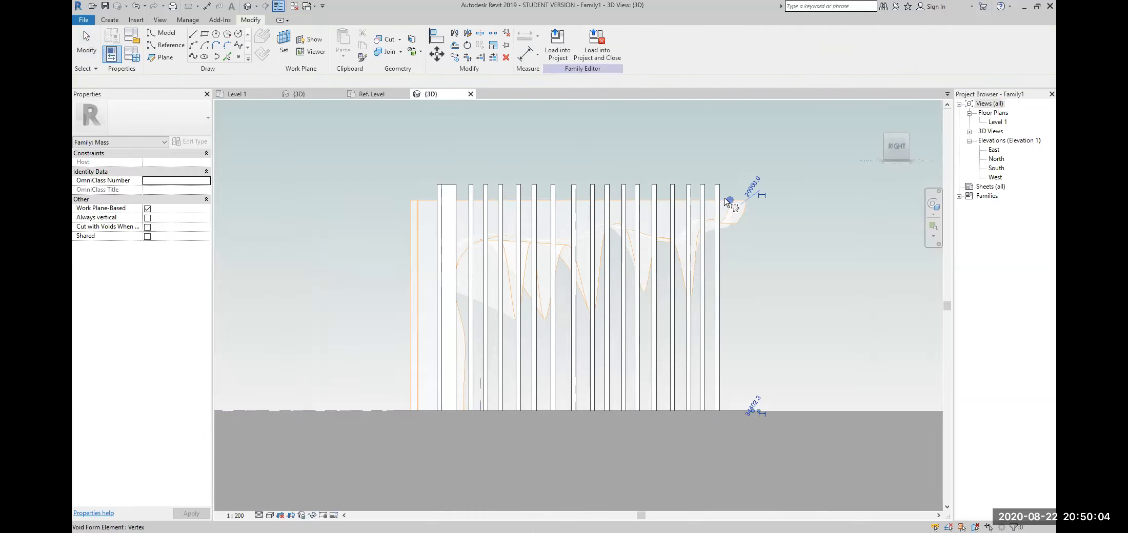
{"action": "left_click", "coordinate": [724, 201]}
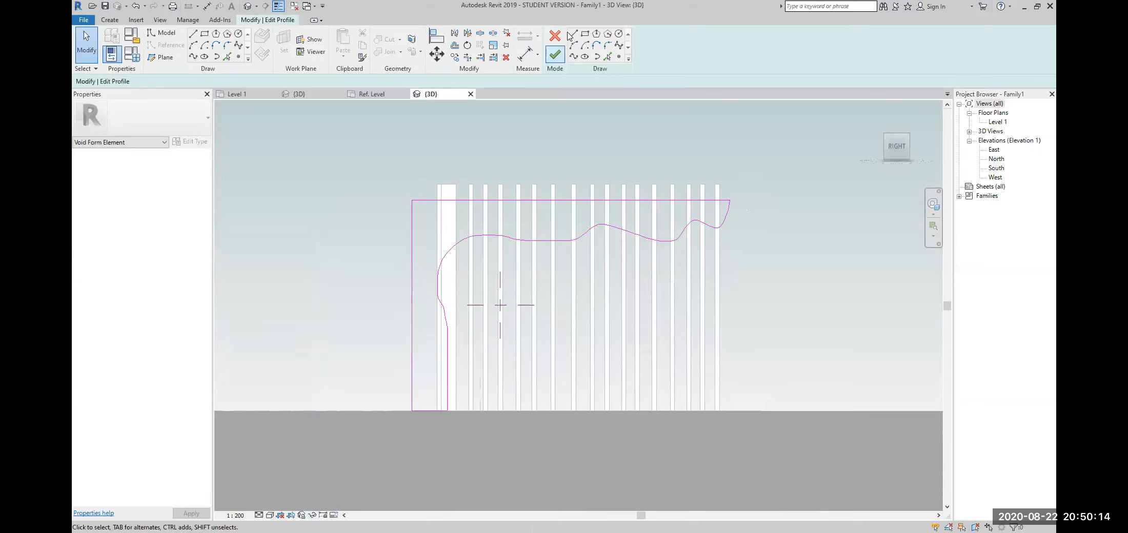
- Sketch a rectangle about 45,900 mm wide and 30,900 mm high beneath the wavy void profile, down to the base
{"action": "left_click", "coordinate": [585, 33]}
{"action": "left_click", "coordinate": [716, 241]}
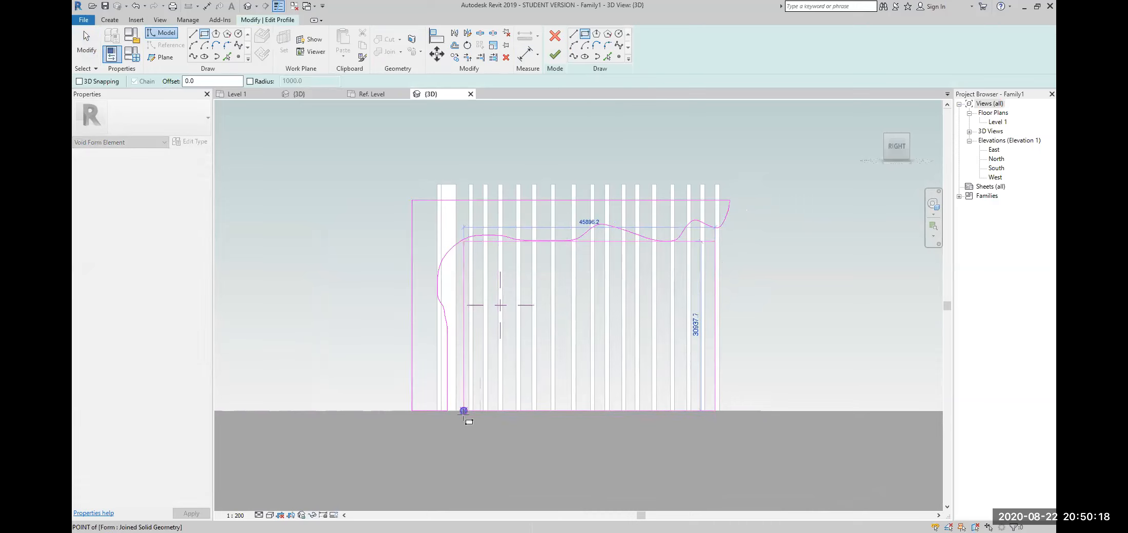
{"action": "left_click", "coordinate": [464, 410]}
{"action": "key", "text": "Escape"}
{"action": "key", "text": "Escape"}
- Delete all four connected lines of the rectangle from the void profile sketch
{"action": "left_click", "coordinate": [616, 246]}
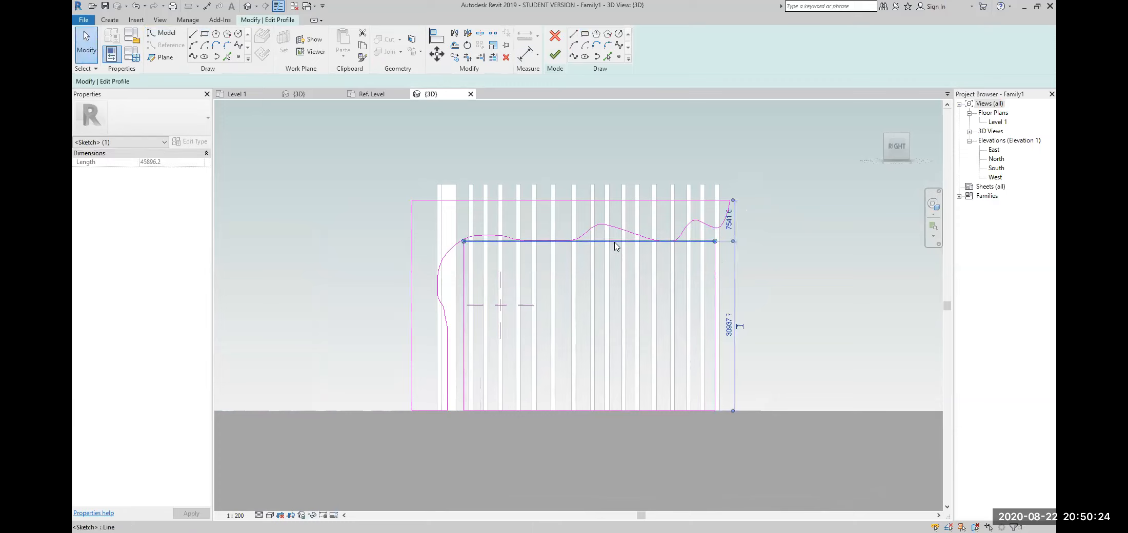
{"action": "key", "text": "Tab"}
{"action": "left_click", "coordinate": [616, 246]}
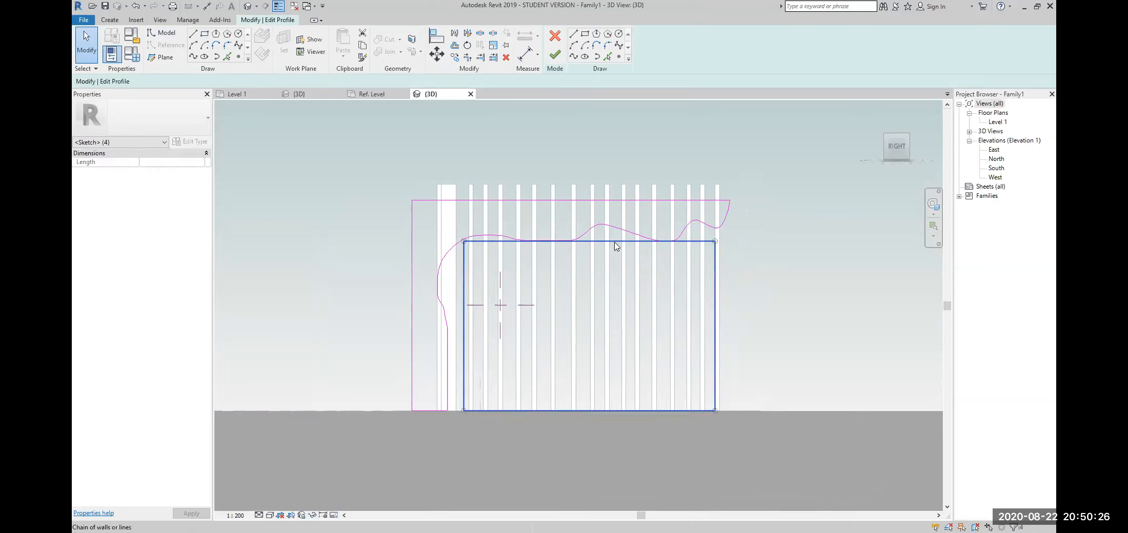
{"action": "key", "text": "Delete"}
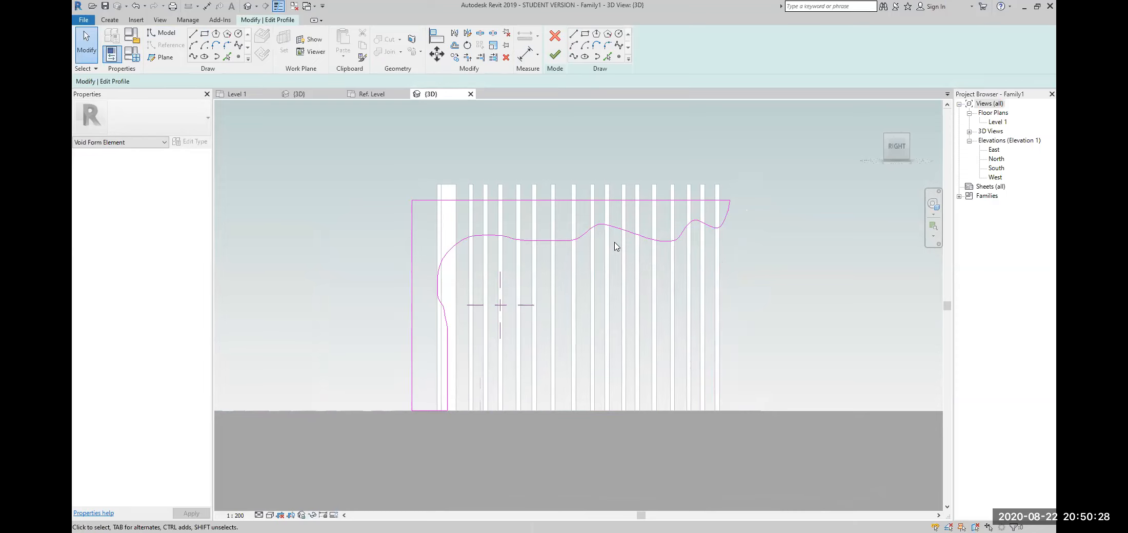
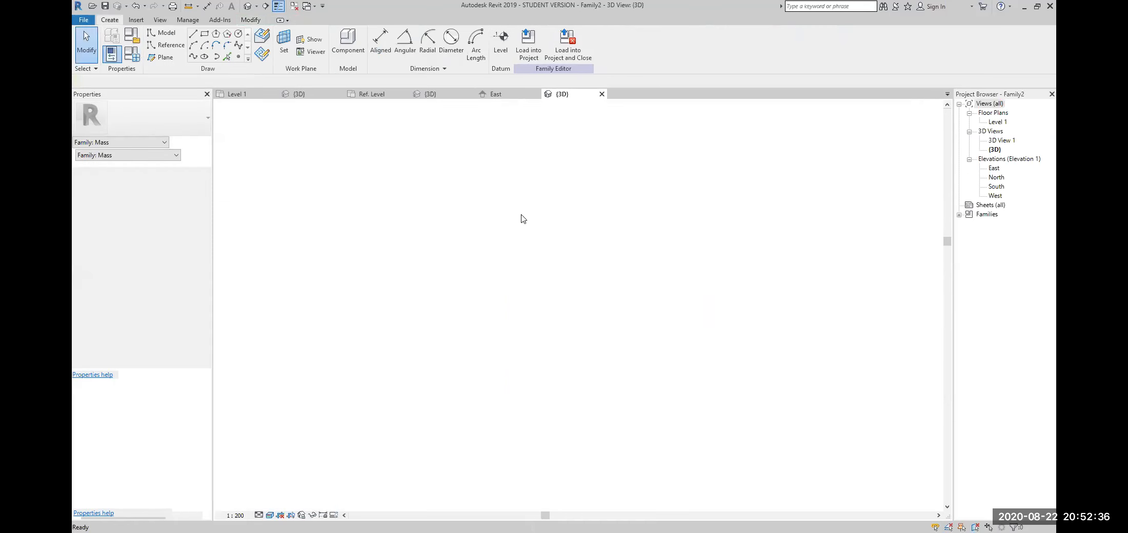
- Select a Hexagon Family5 divided surface on the Family2 mass and examine its panel pattern up close and as a whole
{"action": "scroll", "coordinate": [600, 223], "scroll_direction": "up", "scroll_amount": 5}
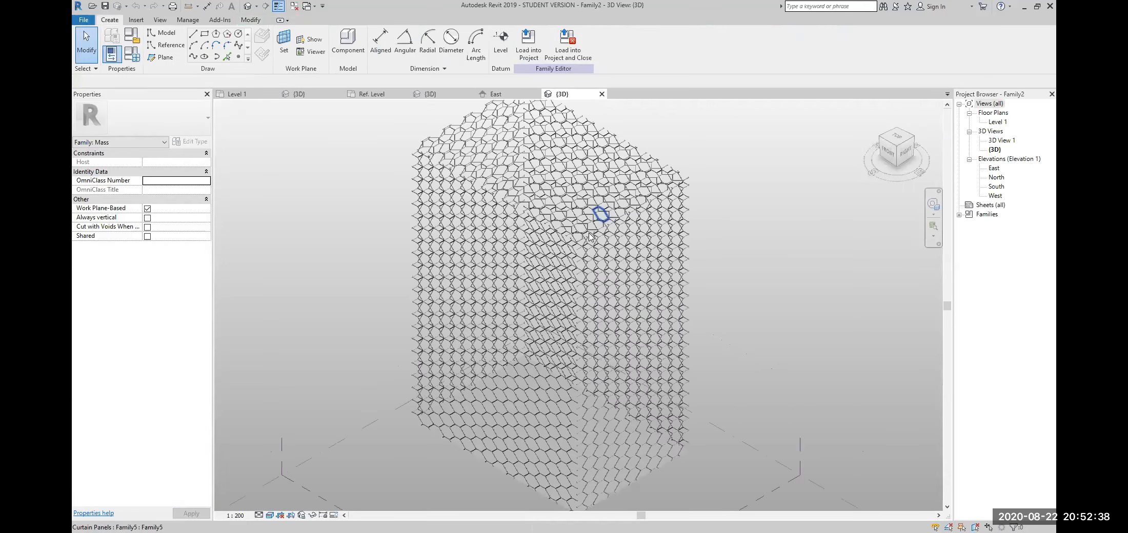
{"action": "scroll", "coordinate": [579, 251], "scroll_direction": "up", "scroll_amount": 5}
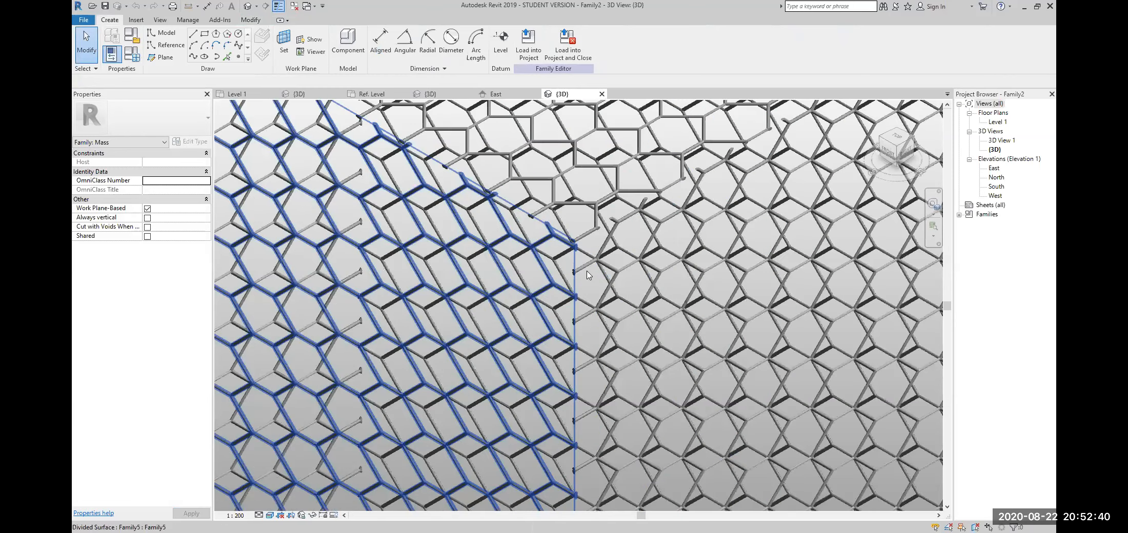
{"action": "left_click", "coordinate": [551, 262]}
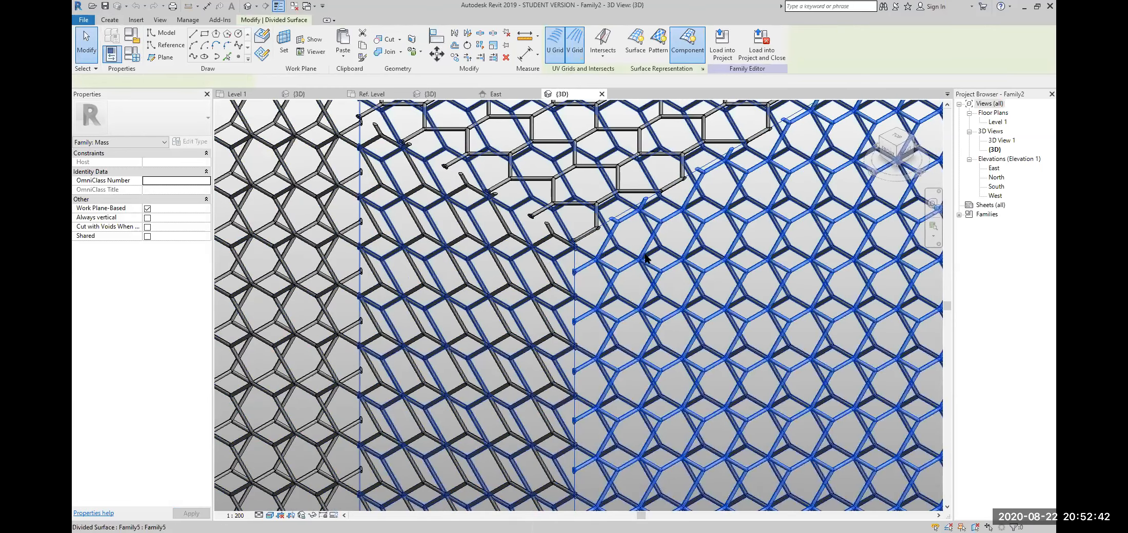
{"action": "scroll", "coordinate": [716, 262], "scroll_direction": "down", "scroll_amount": 6}
{"action": "middle_click_drag", "start_coordinate": [716, 262], "coordinate": [691, 274], "text": "shift"}
{"action": "scroll", "coordinate": [727, 329], "scroll_direction": "down", "scroll_amount": 2}
{"action": "scroll", "coordinate": [687, 249], "scroll_direction": "up", "scroll_amount": 4}
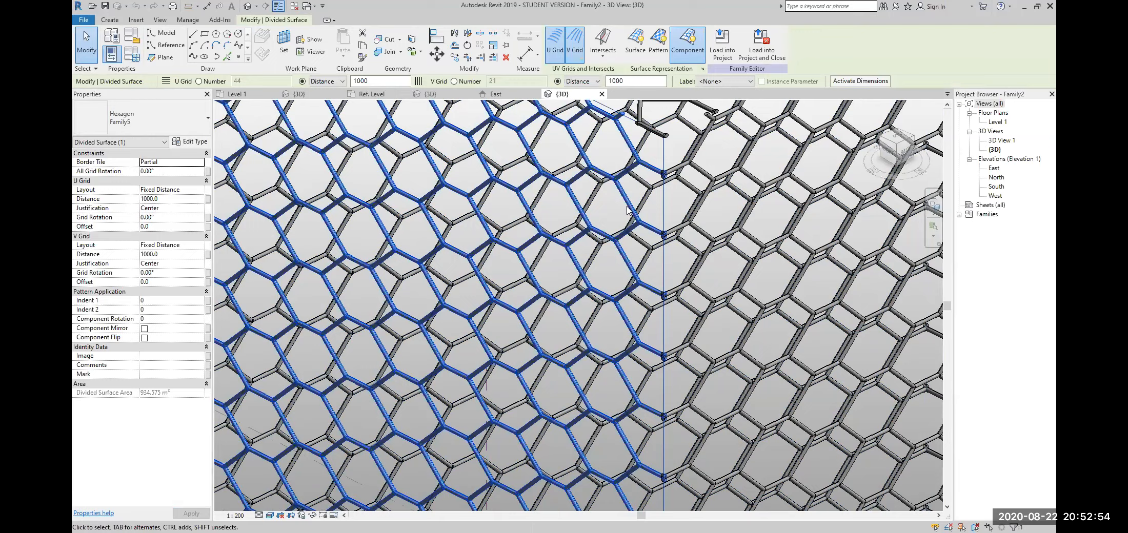
{"action": "scroll", "coordinate": [628, 210], "scroll_direction": "down", "scroll_amount": 4}
{"action": "scroll", "coordinate": [634, 269], "scroll_direction": "up", "scroll_amount": 6}
{"action": "scroll", "coordinate": [644, 285], "scroll_direction": "down", "scroll_amount": 10}
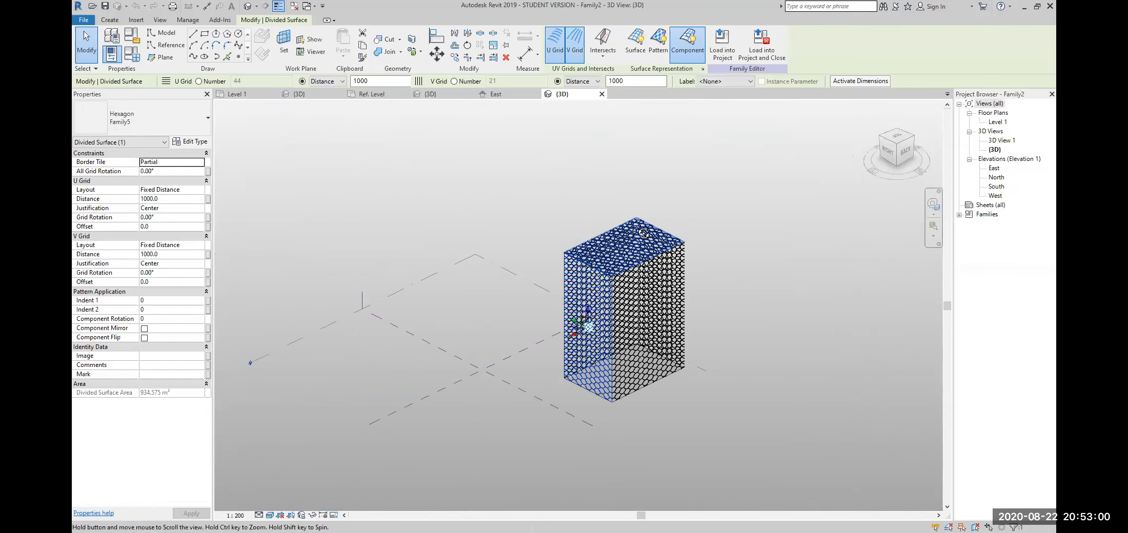
- Examine the hexagon panels from the back of the mass and the tubular member ends where its faces meet
{"action": "scroll", "coordinate": [615, 284], "scroll_direction": "up", "scroll_amount": 3}
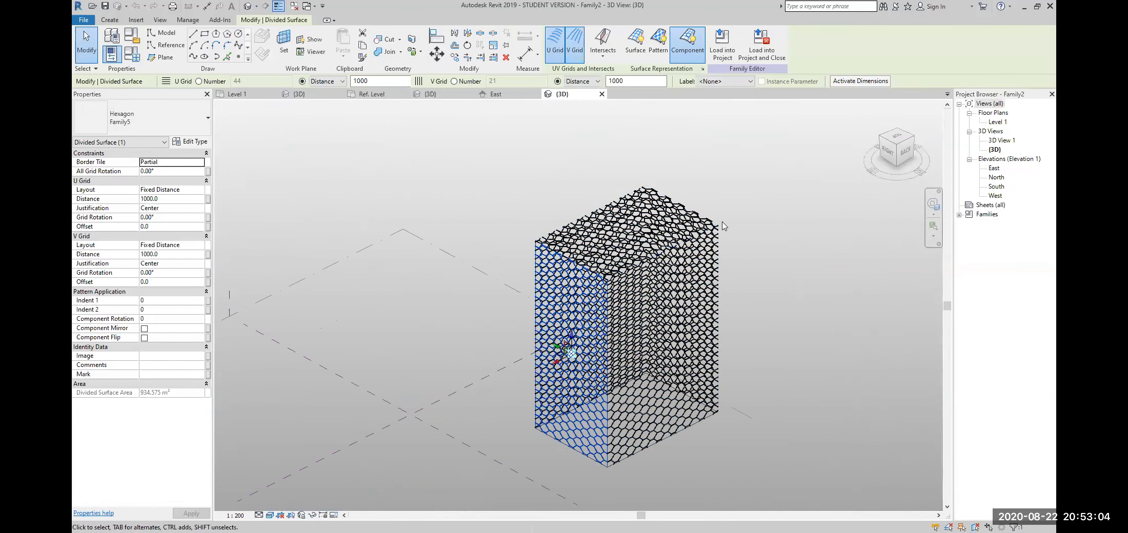
{"action": "scroll", "coordinate": [722, 265], "scroll_direction": "up", "scroll_amount": 2}
{"action": "middle_click_drag", "start_coordinate": [722, 264], "coordinate": [628, 252], "text": "shift"}
{"action": "scroll", "coordinate": [738, 288], "scroll_direction": "up", "scroll_amount": 5}
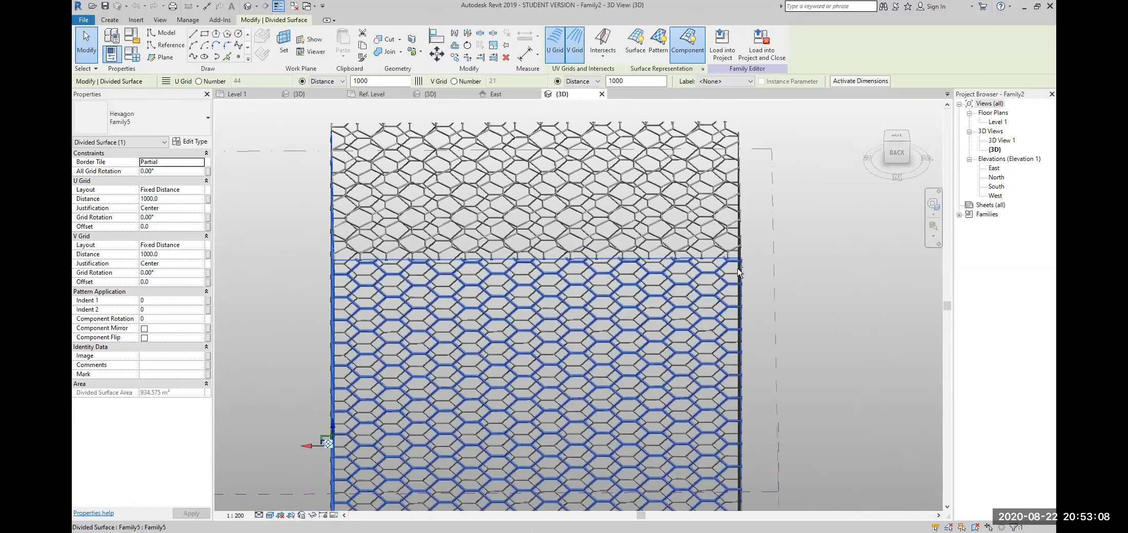
{"action": "scroll", "coordinate": [738, 268], "scroll_direction": "up", "scroll_amount": 4}
{"action": "middle_click_drag", "start_coordinate": [511, 477], "coordinate": [503, 454], "text": "shift"}
{"action": "scroll", "coordinate": [549, 447], "scroll_direction": "up", "scroll_amount": 5}
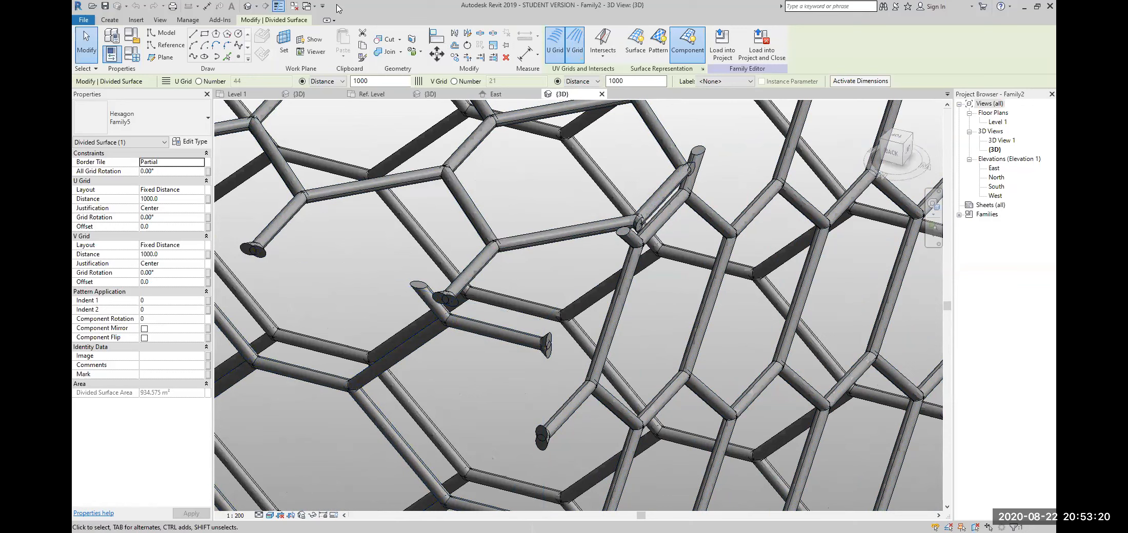
- Examine the hexagon panel layout across the mass and the open member ends along its back corner
{"action": "scroll", "coordinate": [539, 336], "scroll_direction": "down", "scroll_amount": 5}
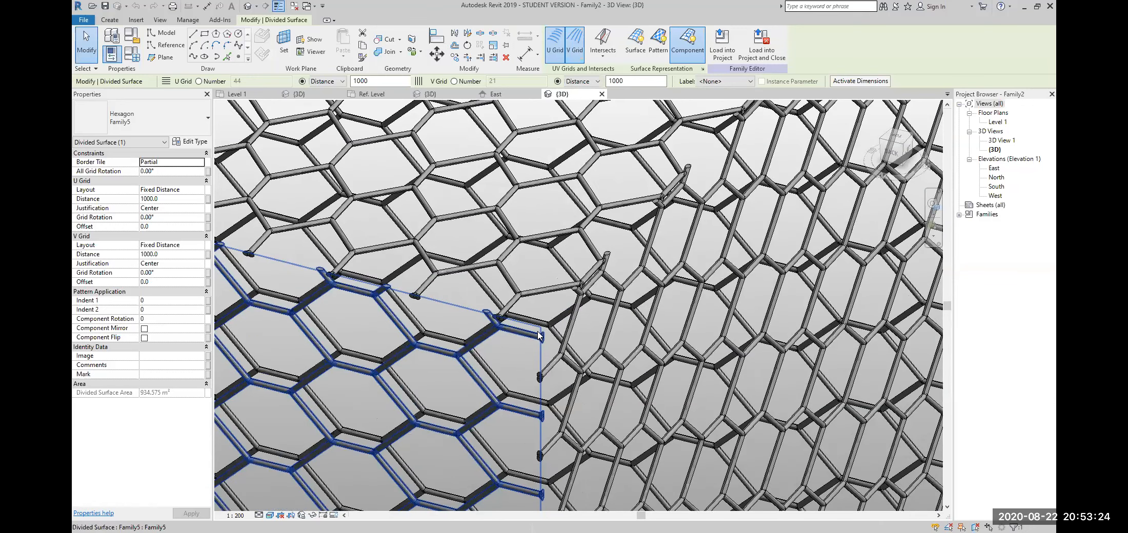
{"action": "scroll", "coordinate": [581, 354], "scroll_direction": "down", "scroll_amount": 4}
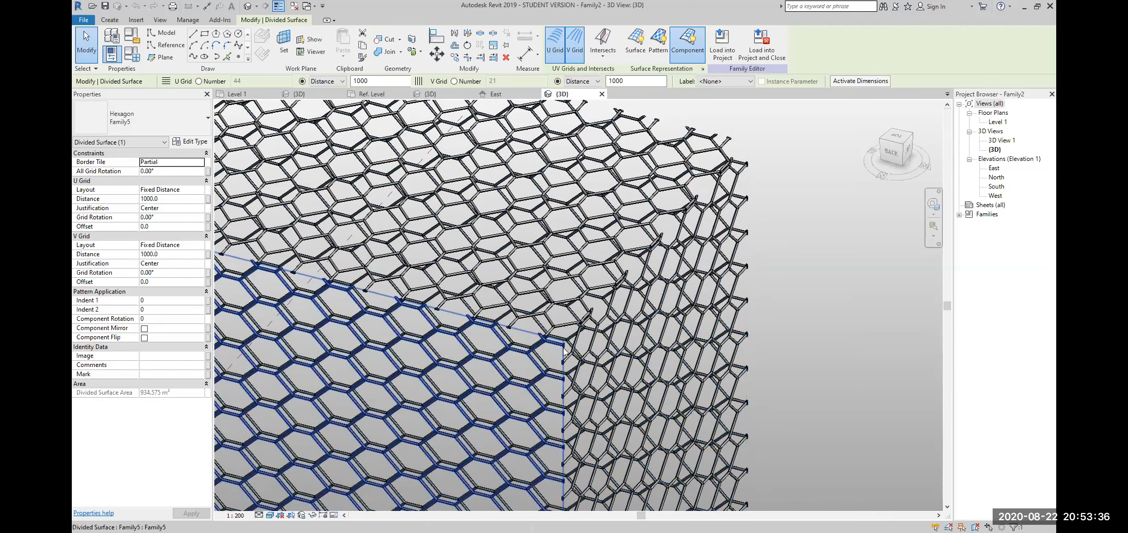
{"action": "scroll", "coordinate": [562, 349], "scroll_direction": "down", "scroll_amount": 2}
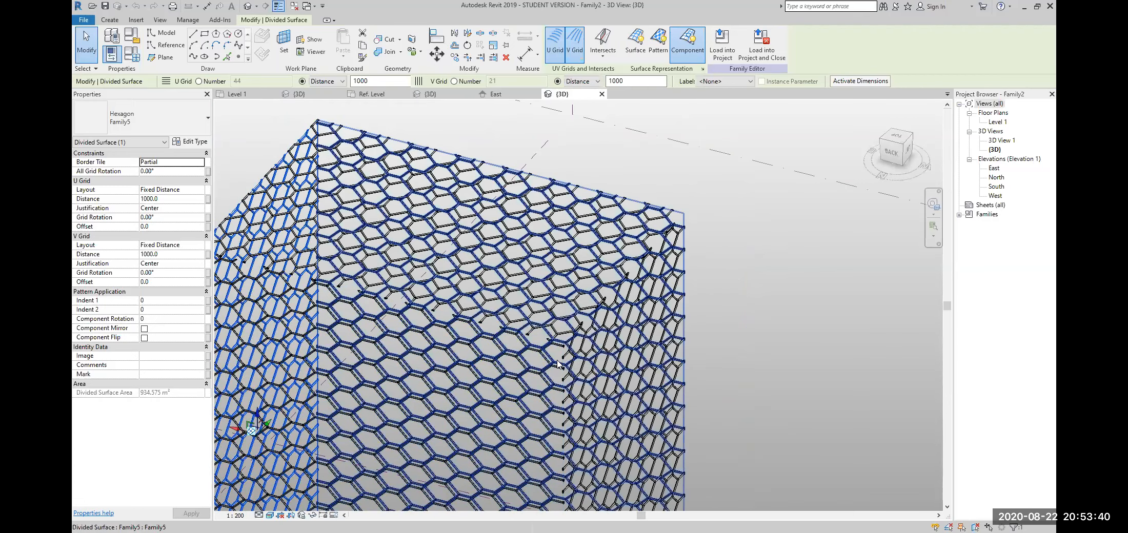
{"action": "scroll", "coordinate": [564, 318], "scroll_direction": "up", "scroll_amount": 3}
{"action": "scroll", "coordinate": [565, 311], "scroll_direction": "up", "scroll_amount": 3}
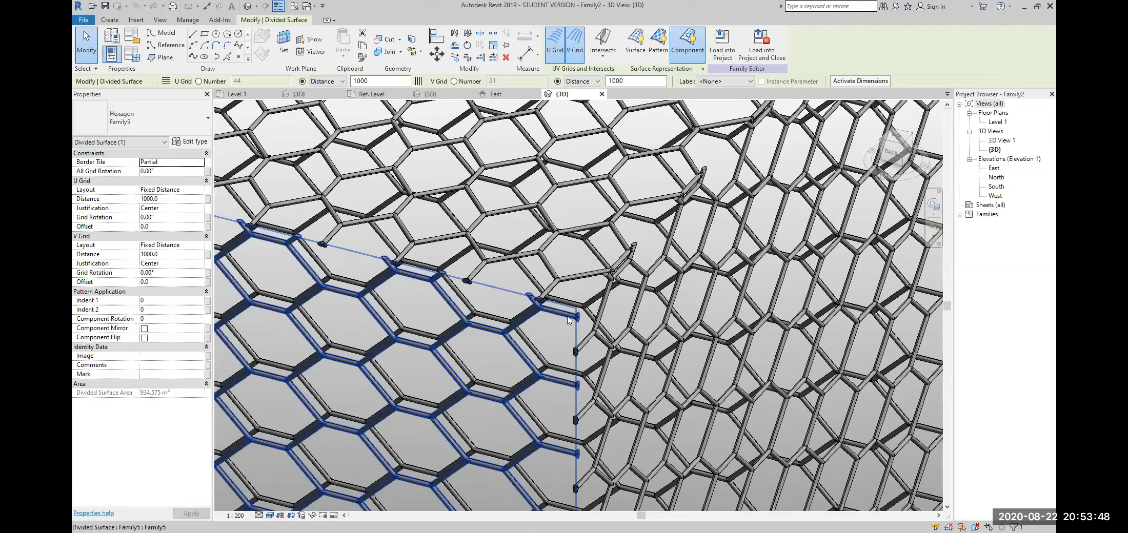
- Deselect the hexagon divided surface and restore the maximized program window to its smaller size
{"action": "key", "text": "Escape"}
{"action": "key", "text": "Escape"}
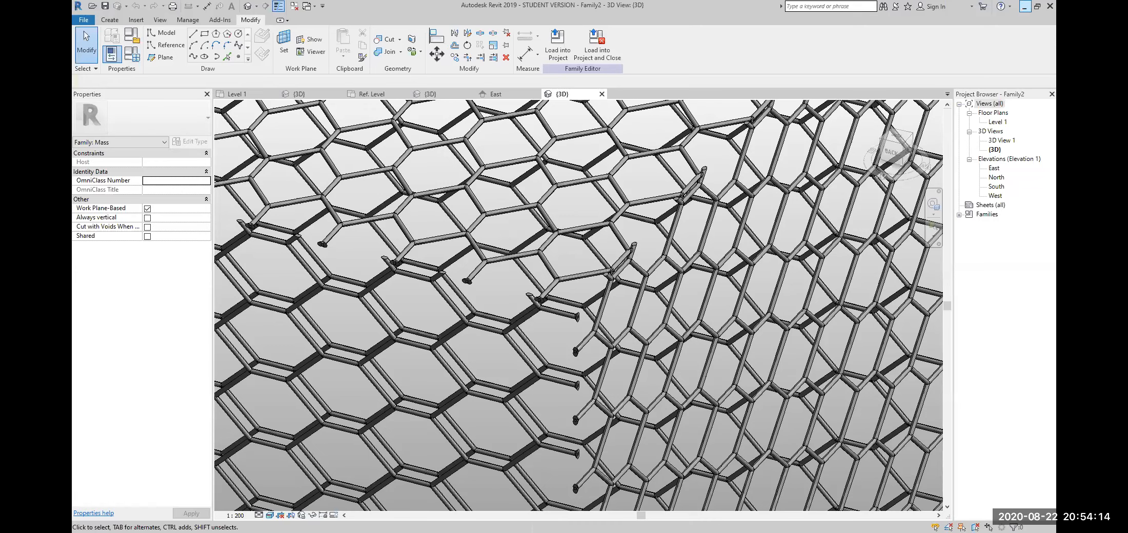
{"action": "left_click", "coordinate": [1038, 7]}
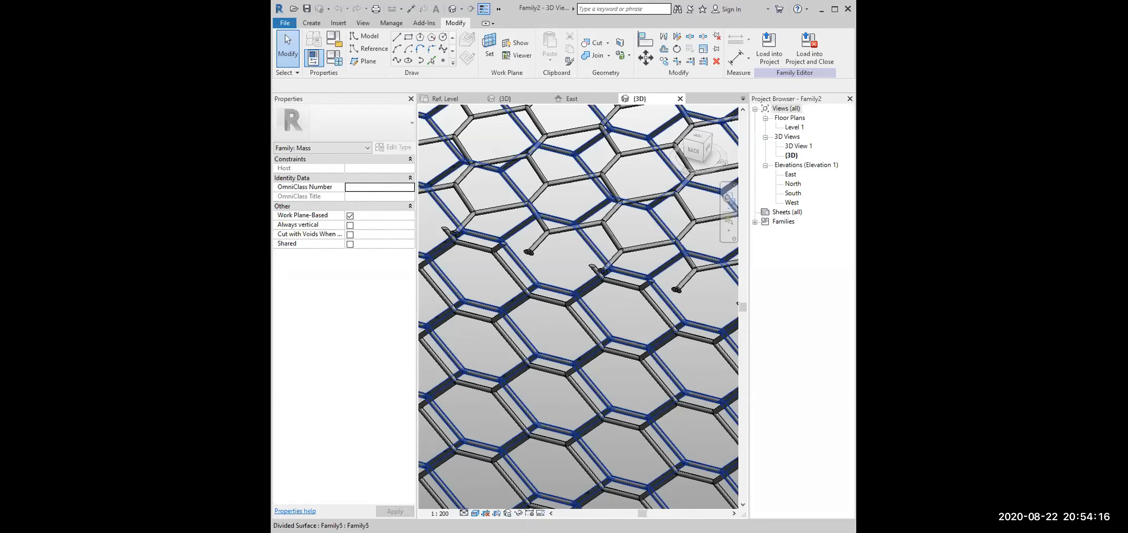